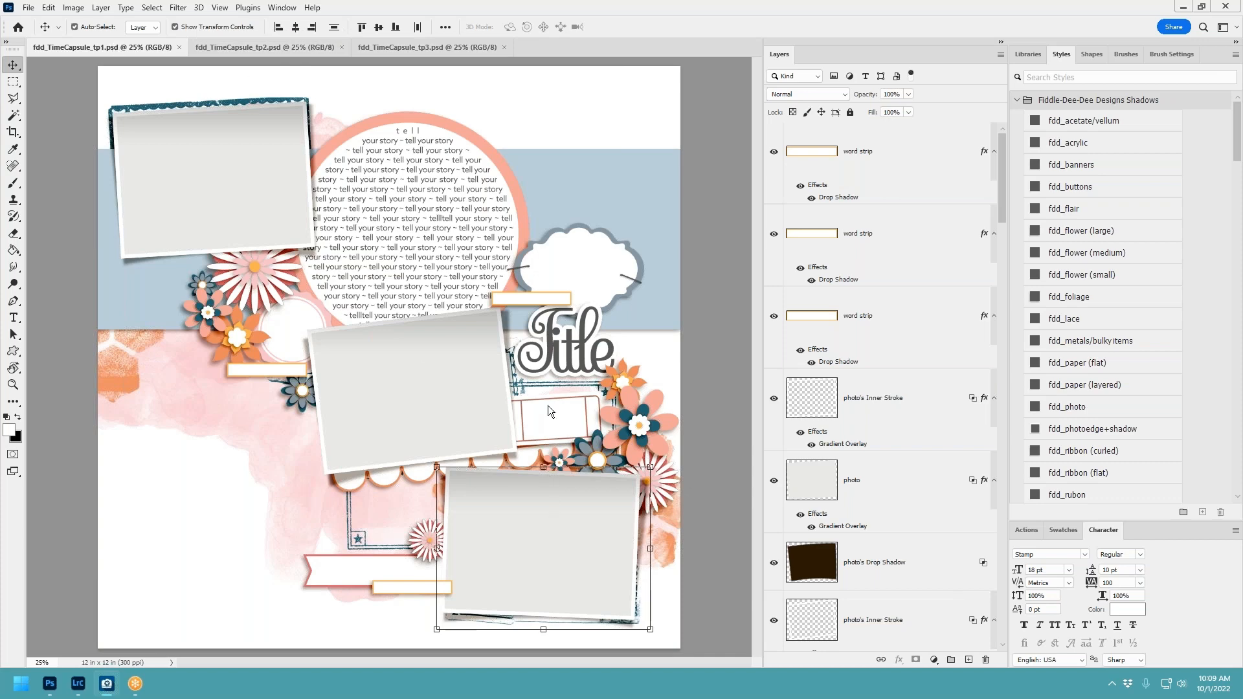
Look over the tp2 and tp3 template layouts, and open fdd_TimeCapsule_tp4.psd from File Explorer as another document.
{"action": "left_click", "coordinate": [293, 46]}
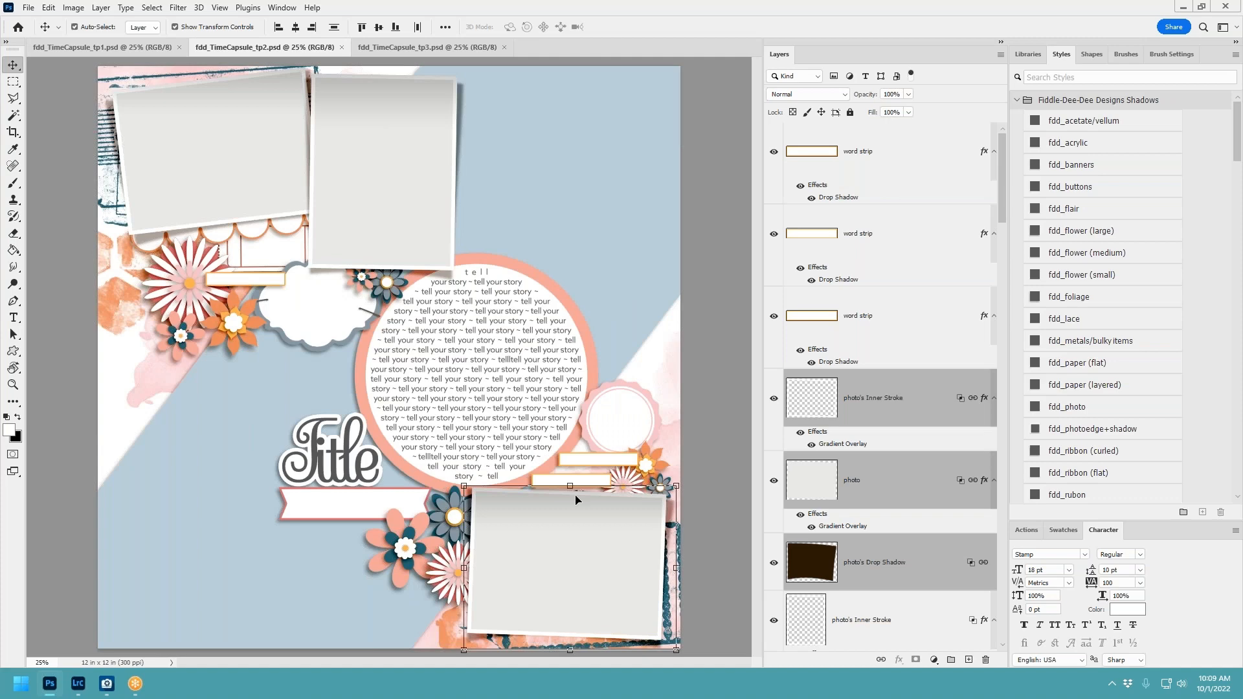
{"action": "left_click", "coordinate": [438, 48]}
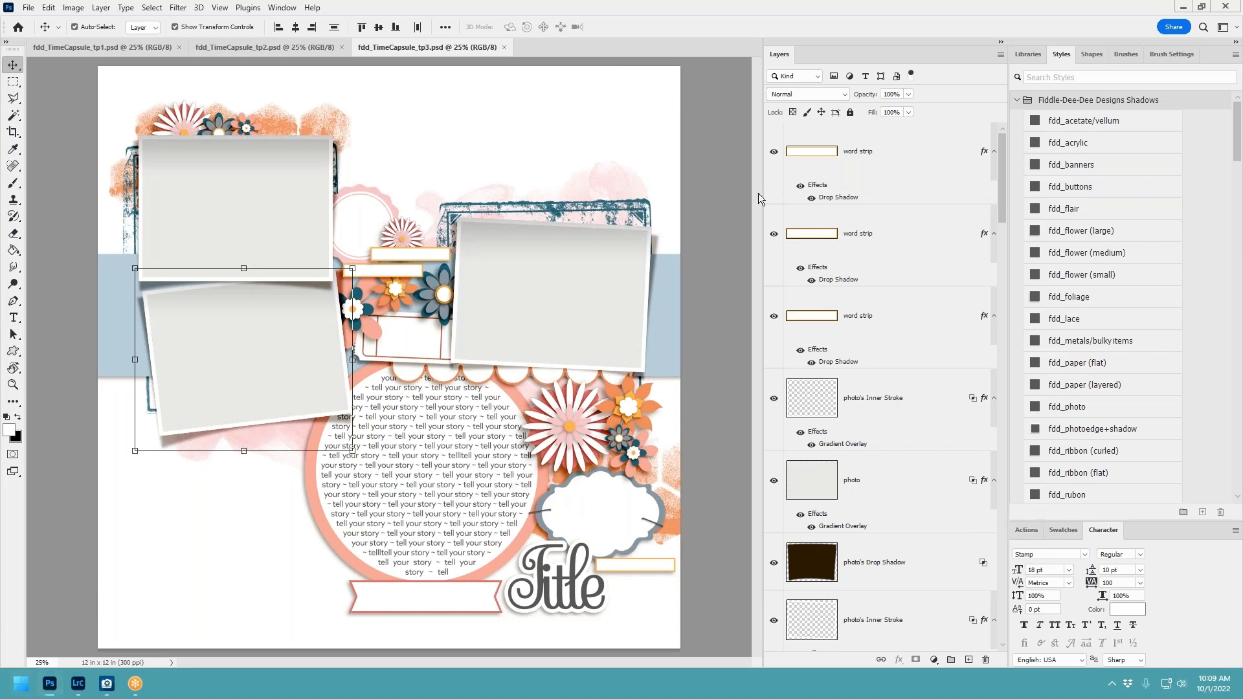
{"action": "key", "text": "super+e"}
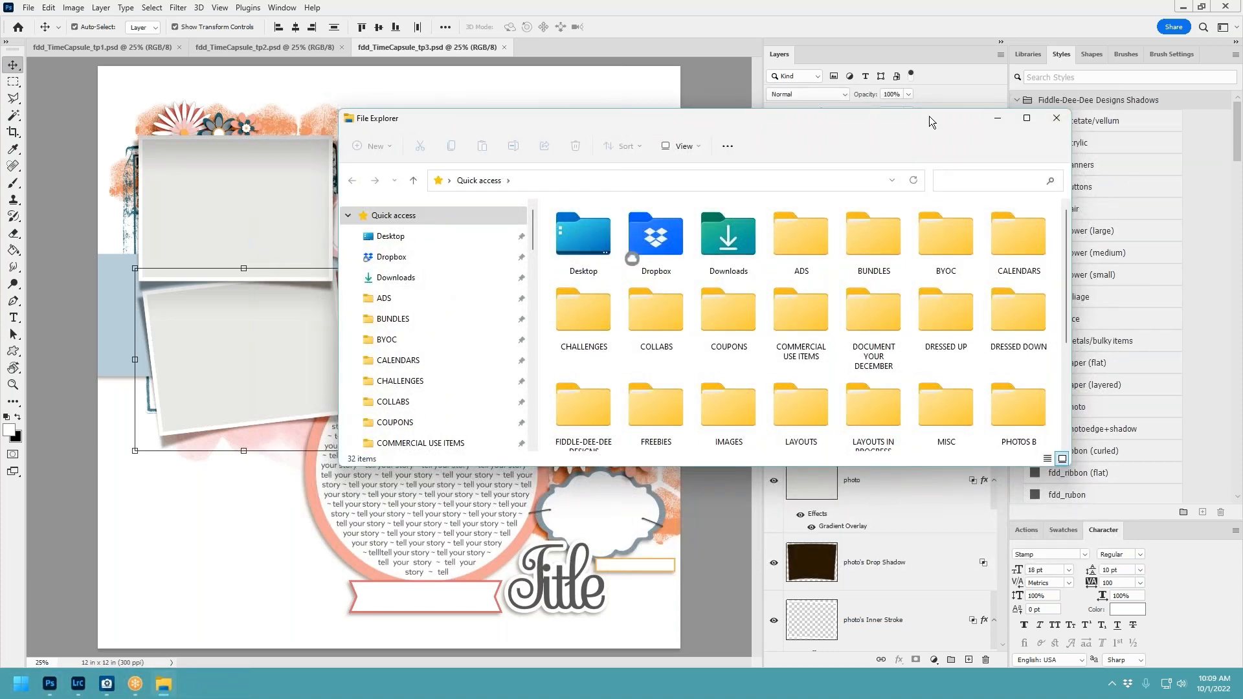
{"action": "left_click_drag", "start_coordinate": [930, 119], "coordinate": [1242, 145]}
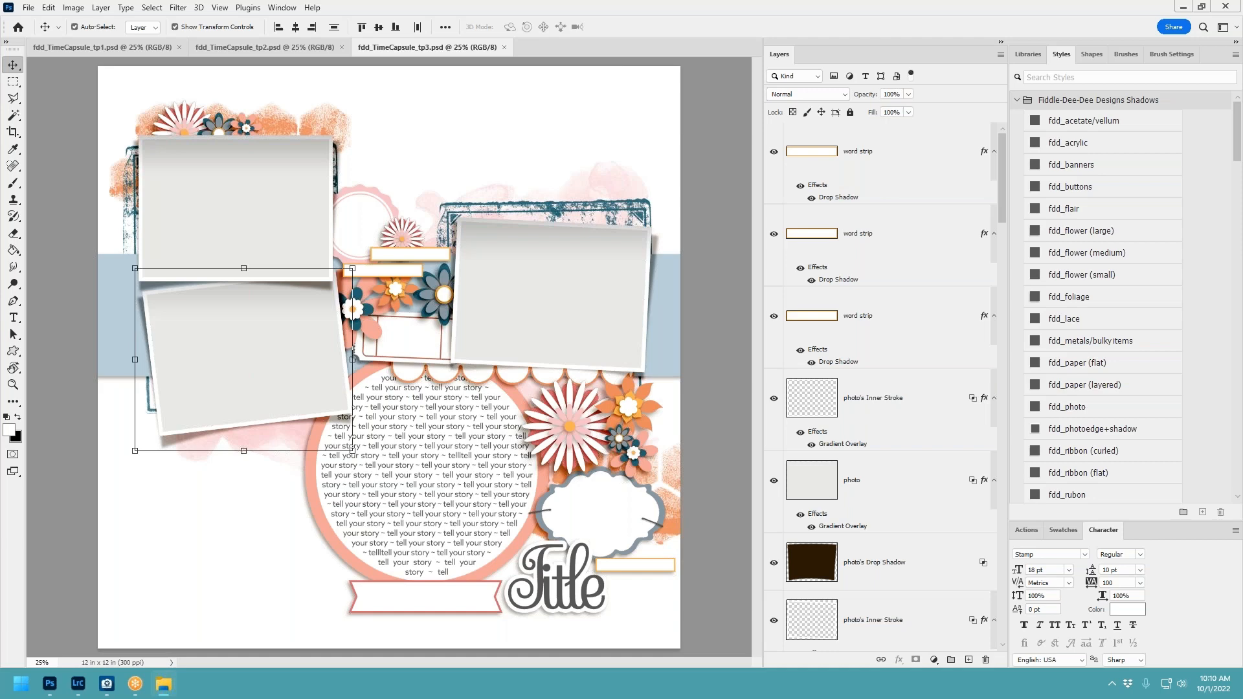
{"action": "left_click_drag", "start_coordinate": [1242, 226], "coordinate": [638, 57]}
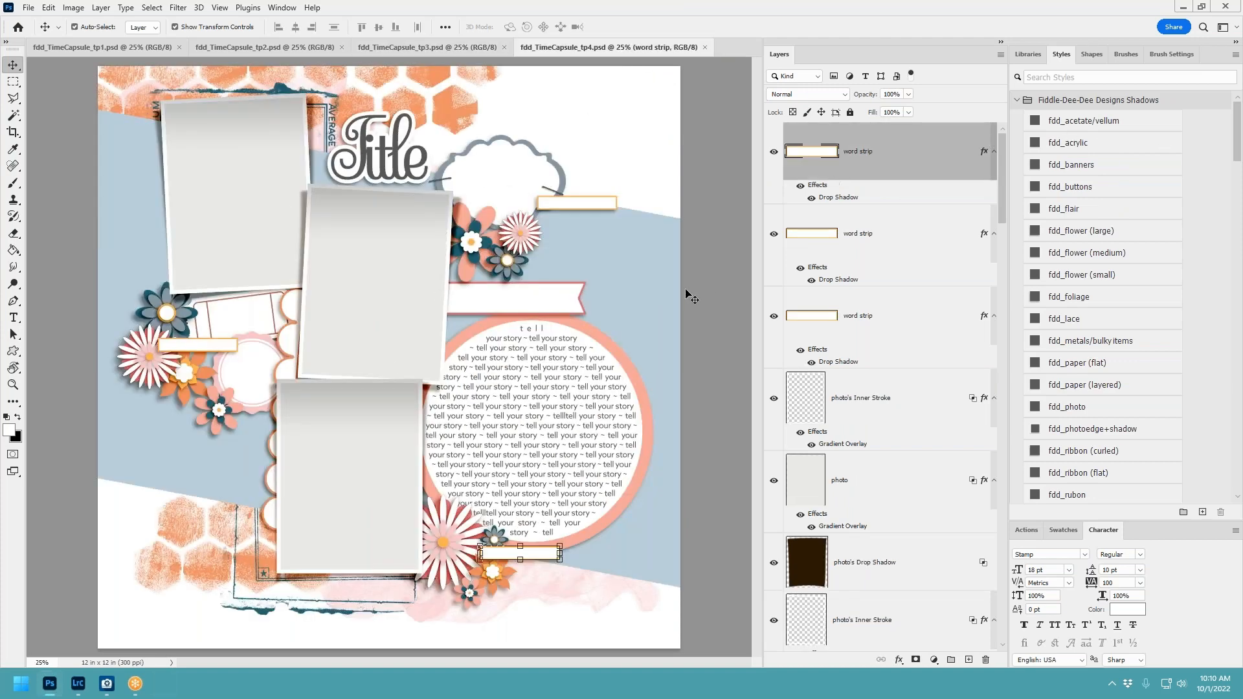
{"action": "left_click", "coordinate": [77, 684]}
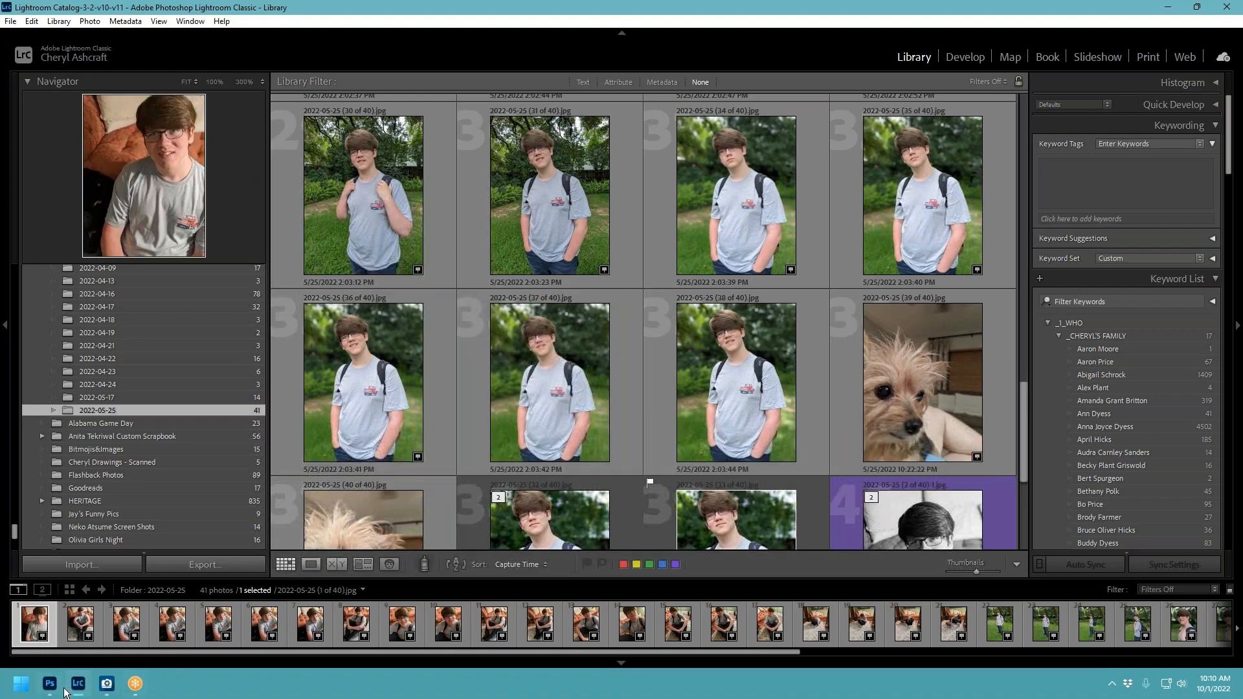
{"action": "mouse_move", "coordinate": [55, 688]}
{"action": "scroll", "coordinate": [671, 365], "scroll_direction": "down", "scroll_amount": 5}
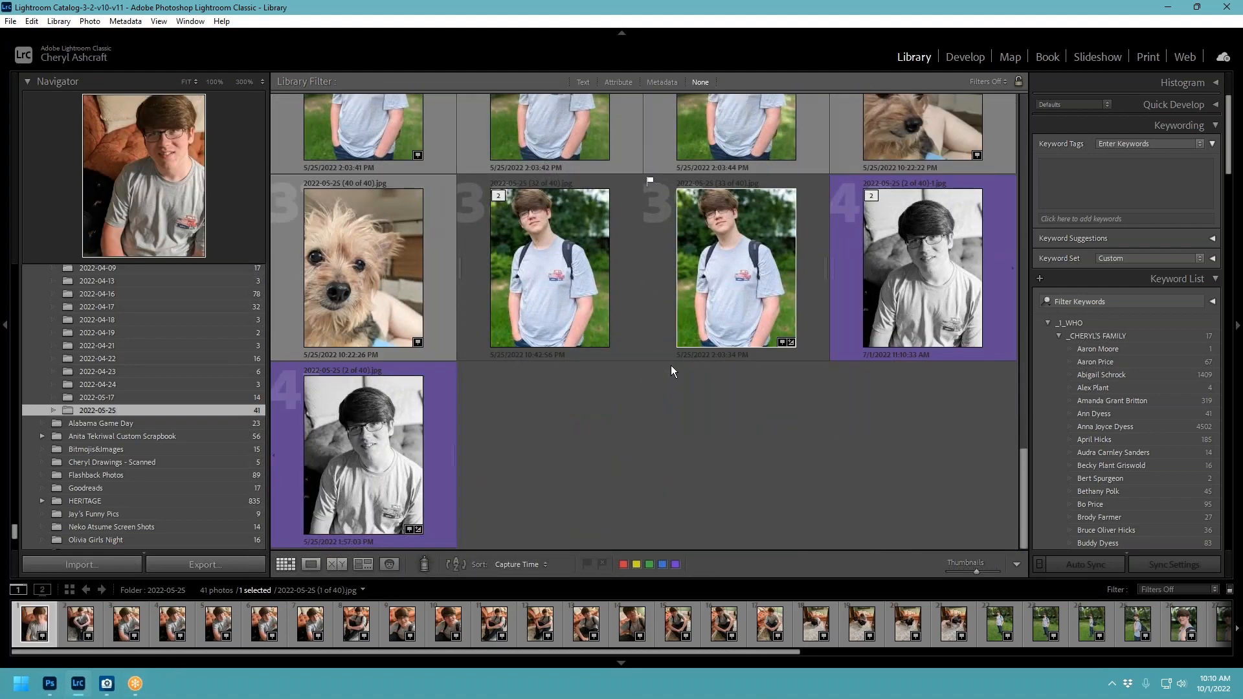
{"action": "scroll", "coordinate": [670, 365], "scroll_direction": "up", "scroll_amount": 2}
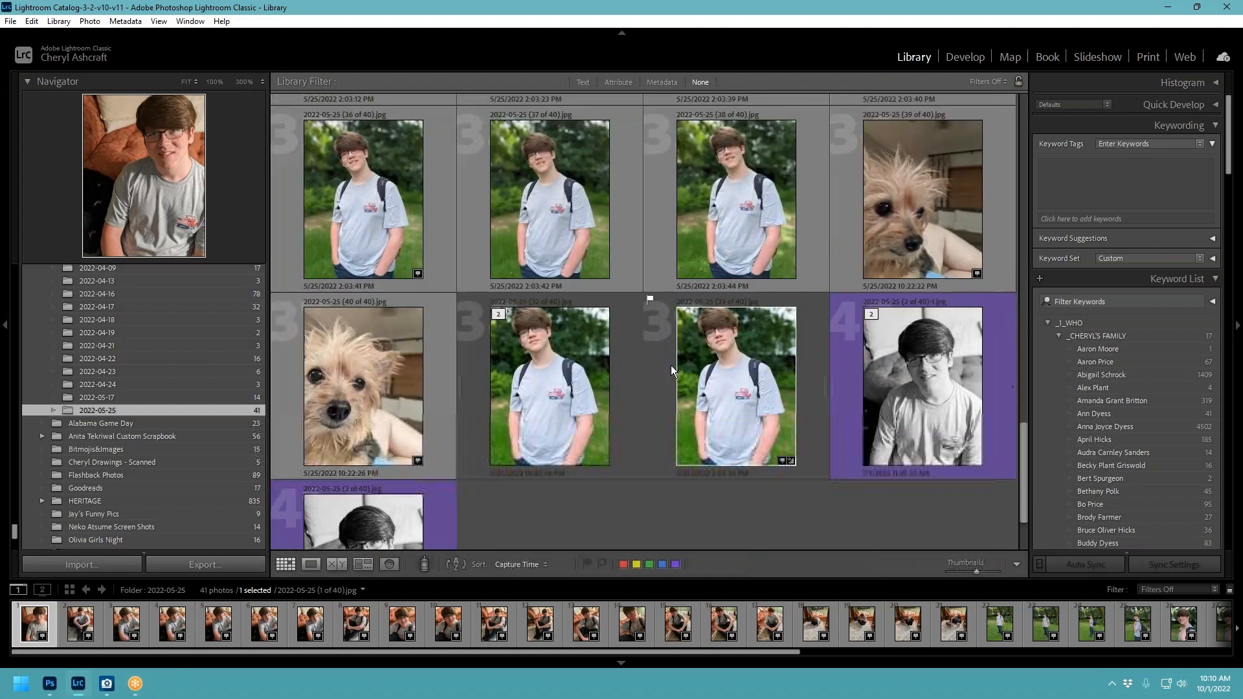
{"action": "left_click", "coordinate": [429, 348]}
{"action": "double_click", "coordinate": [380, 353]}
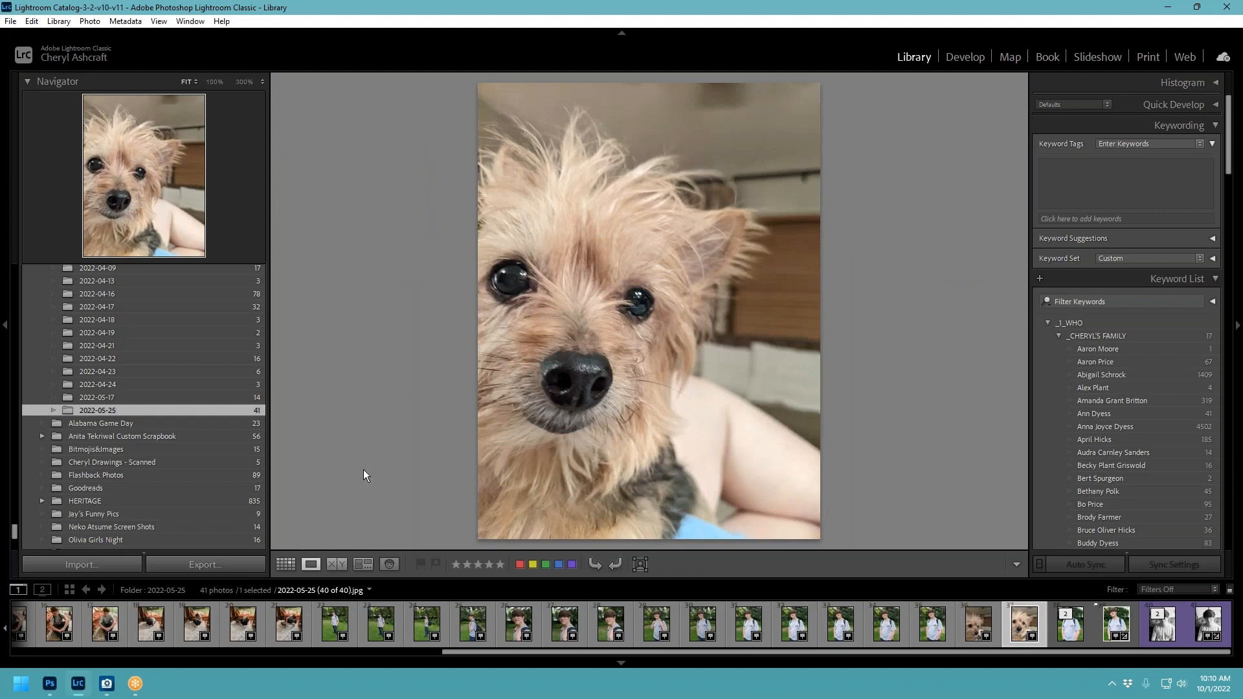
{"action": "left_click", "coordinate": [282, 566]}
Browse the 2022-05-25 folder's photos from the first one onward to examine the indoor and outdoor portraits.
{"action": "scroll", "coordinate": [642, 373], "scroll_direction": "up", "scroll_amount": 3}
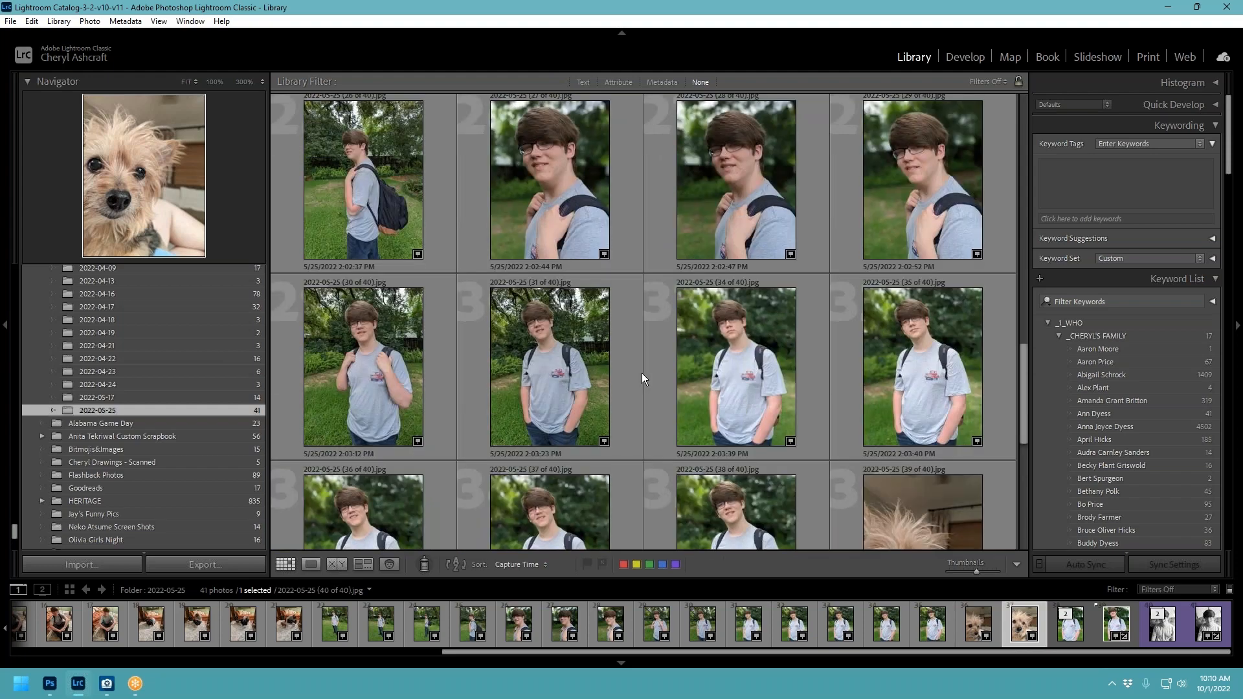
{"action": "scroll", "coordinate": [642, 373], "scroll_direction": "up", "scroll_amount": 10}
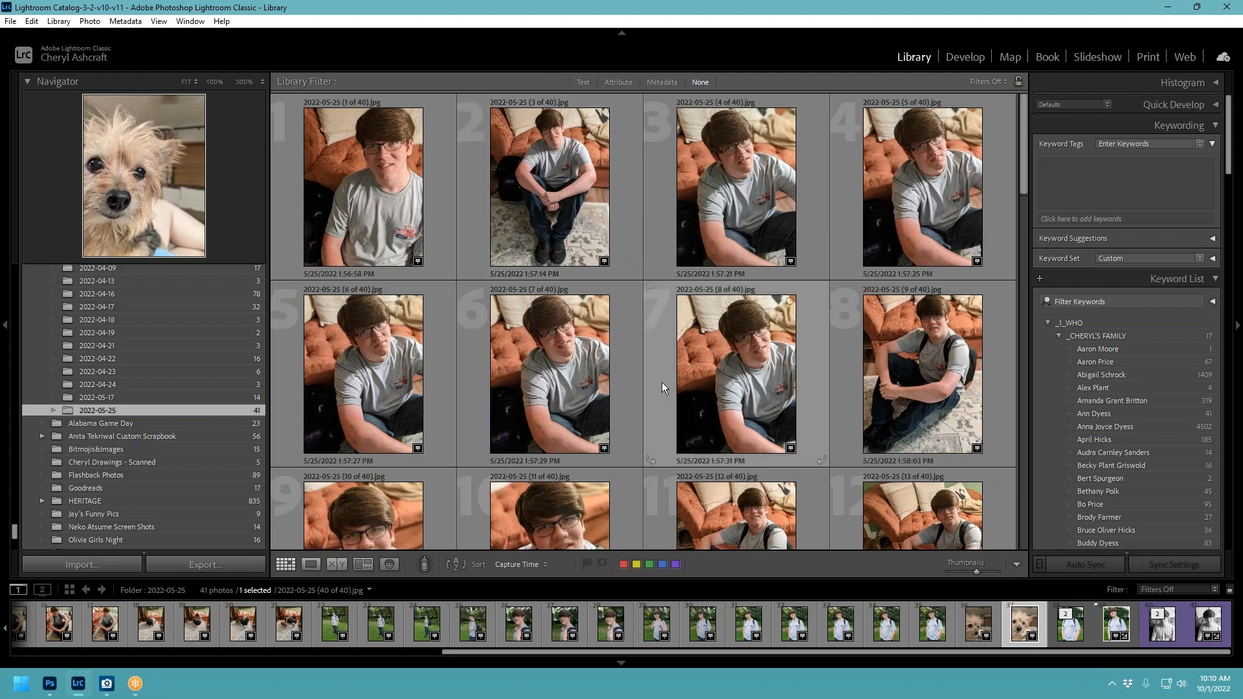
{"action": "scroll", "coordinate": [661, 382], "scroll_direction": "down", "scroll_amount": 3}
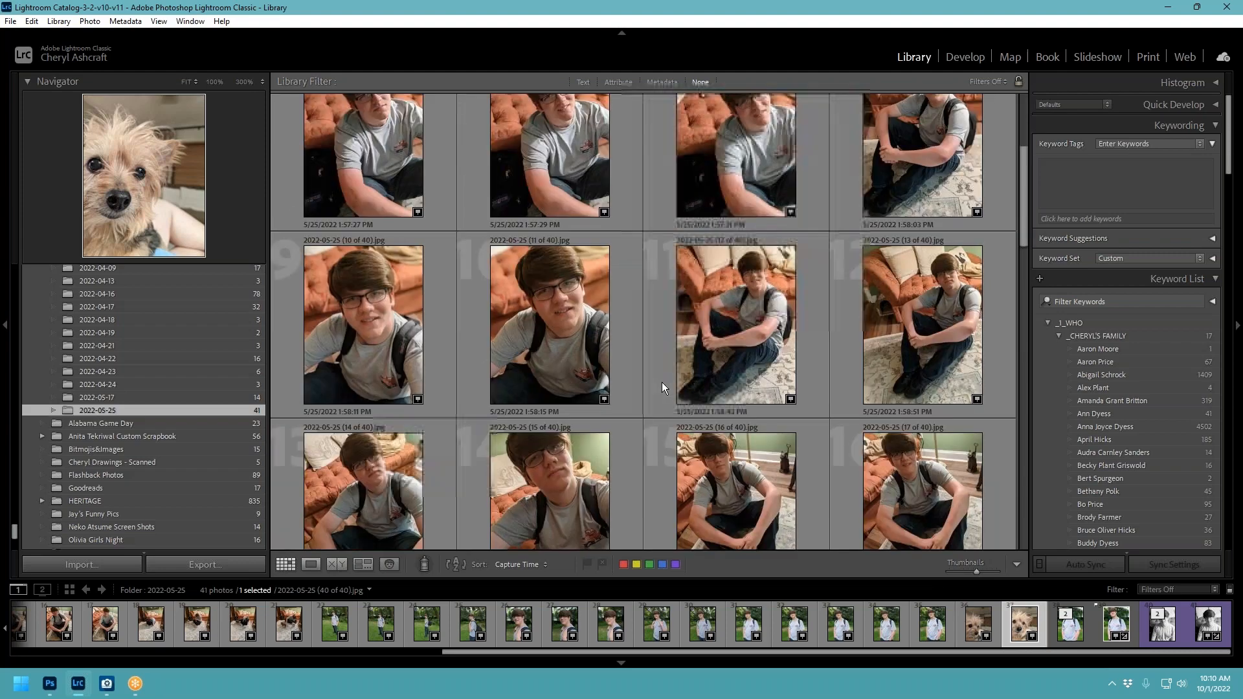
{"action": "scroll", "coordinate": [661, 387], "scroll_direction": "down", "scroll_amount": 3}
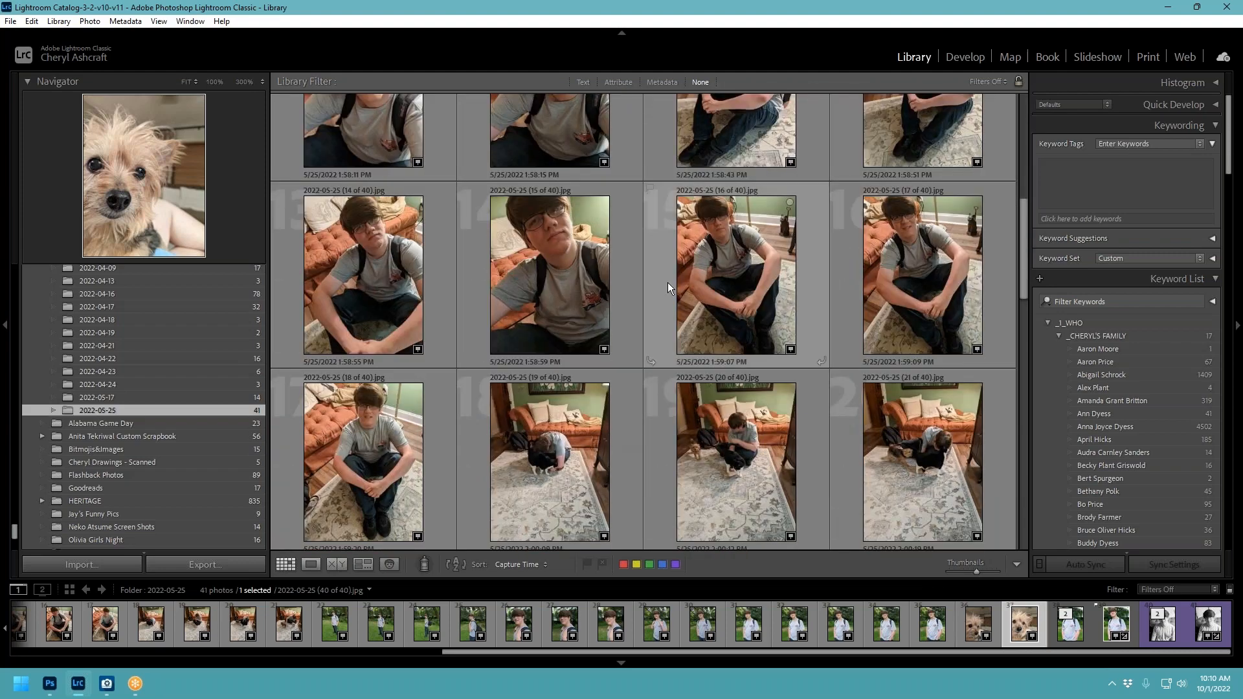
{"action": "scroll", "coordinate": [662, 288], "scroll_direction": "down", "scroll_amount": 6}
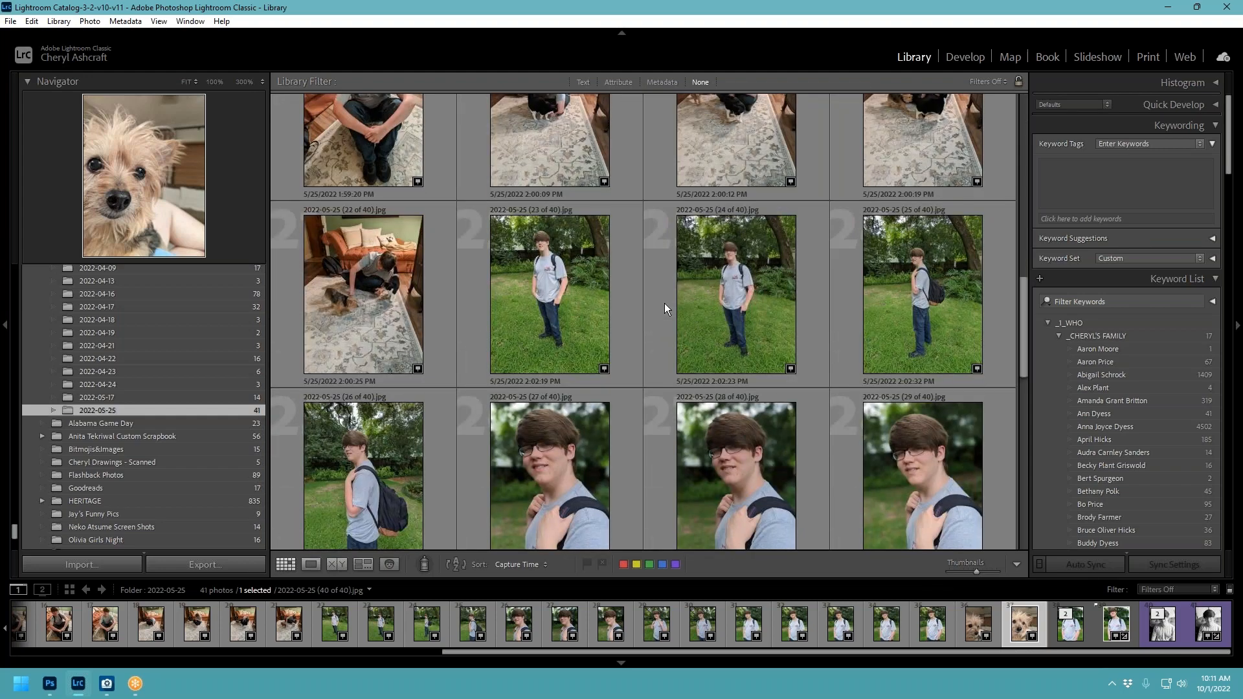
{"action": "scroll", "coordinate": [664, 303], "scroll_direction": "down", "scroll_amount": 6}
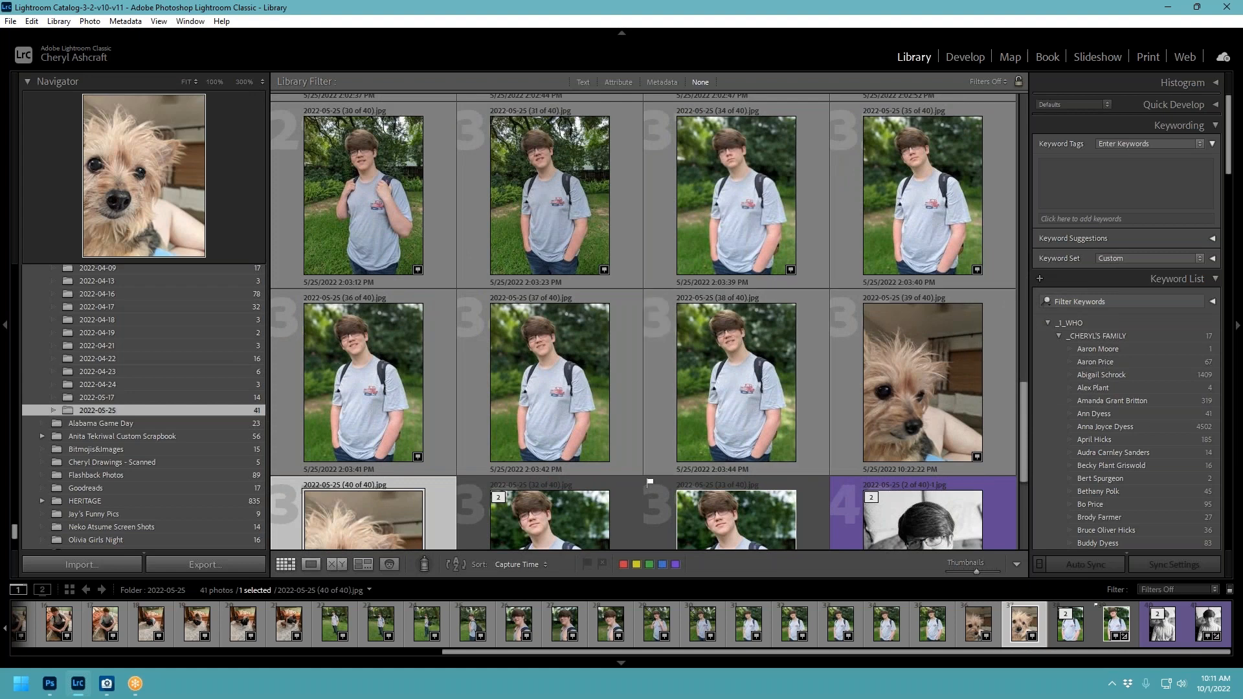
Open the formal portrait 0802-00414.JPG in Photoshop to view it, and close it again.
{"action": "key", "text": "super"}
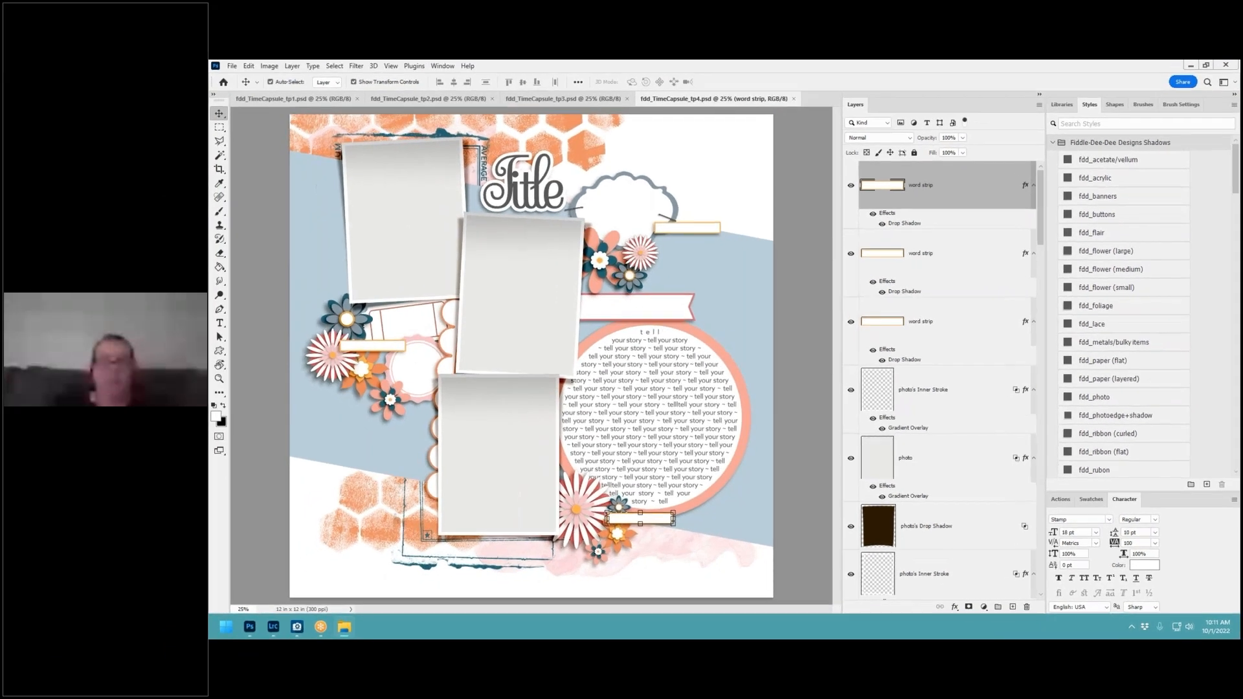
{"action": "left_click_drag", "start_coordinate": [925, 185], "coordinate": [822, 100]}
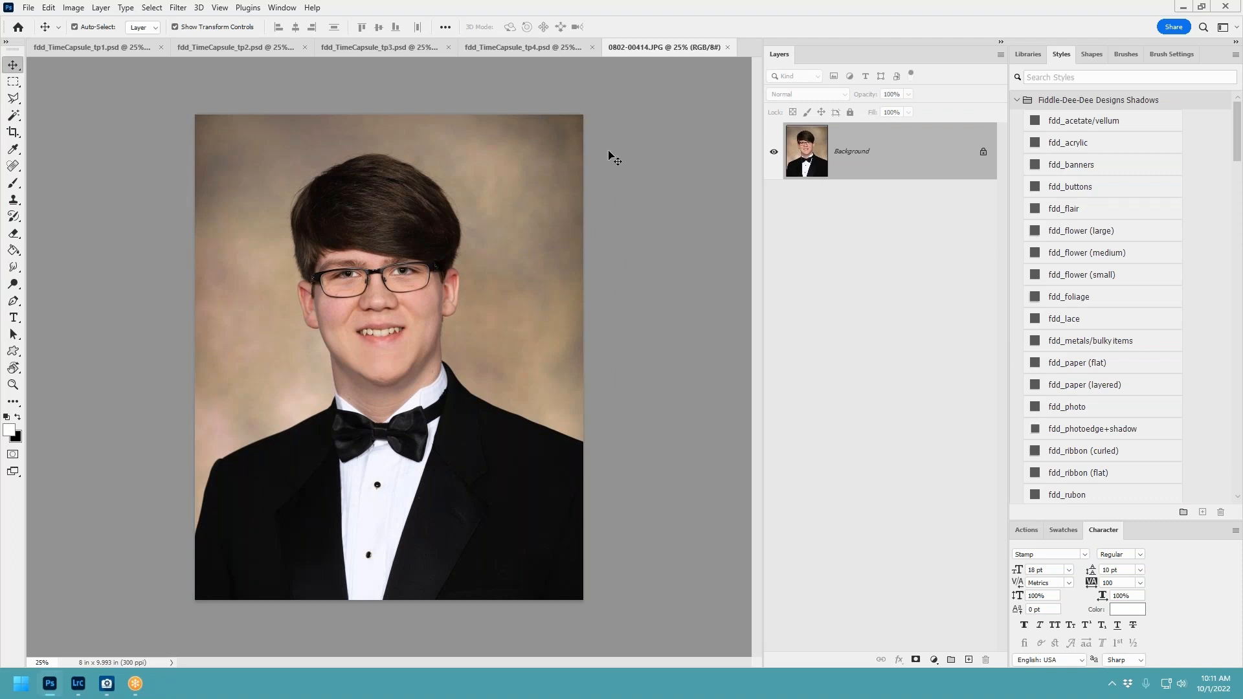
{"action": "left_click", "coordinate": [728, 48]}
Check Lightroom's photo grid, open Google Photos in Chrome, and browse down to the photos from Fri, Sep 16.
{"action": "left_click", "coordinate": [78, 684]}
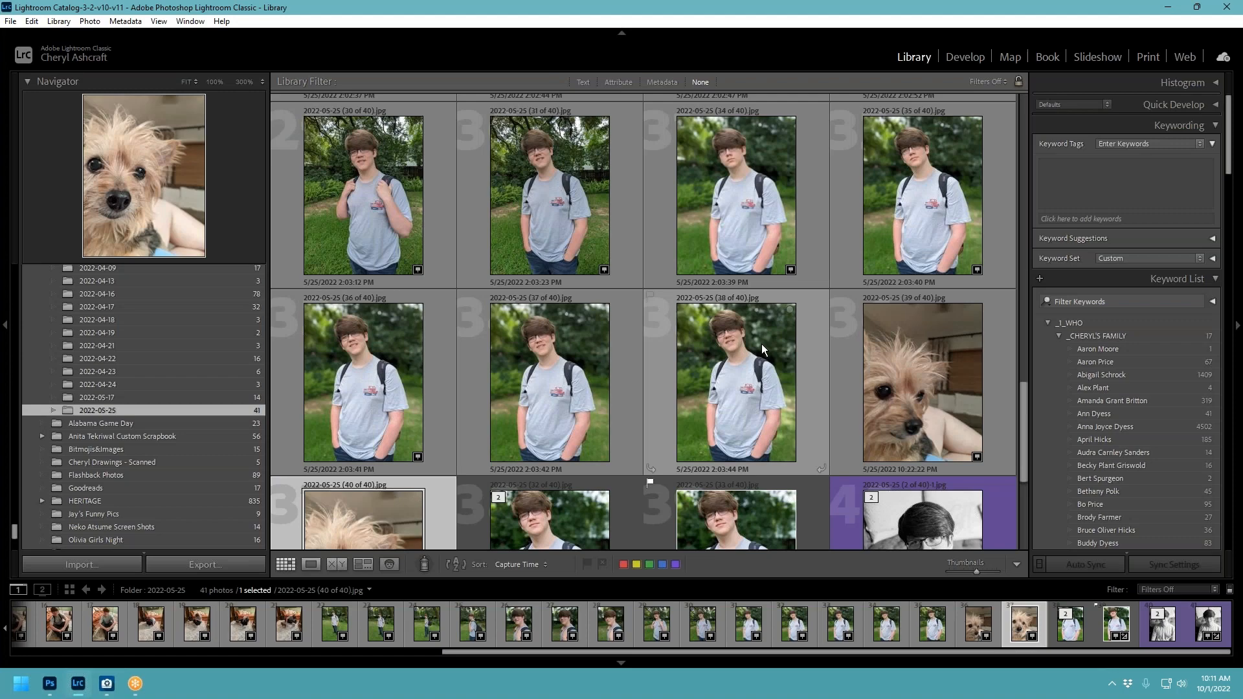
{"action": "key", "text": "super"}
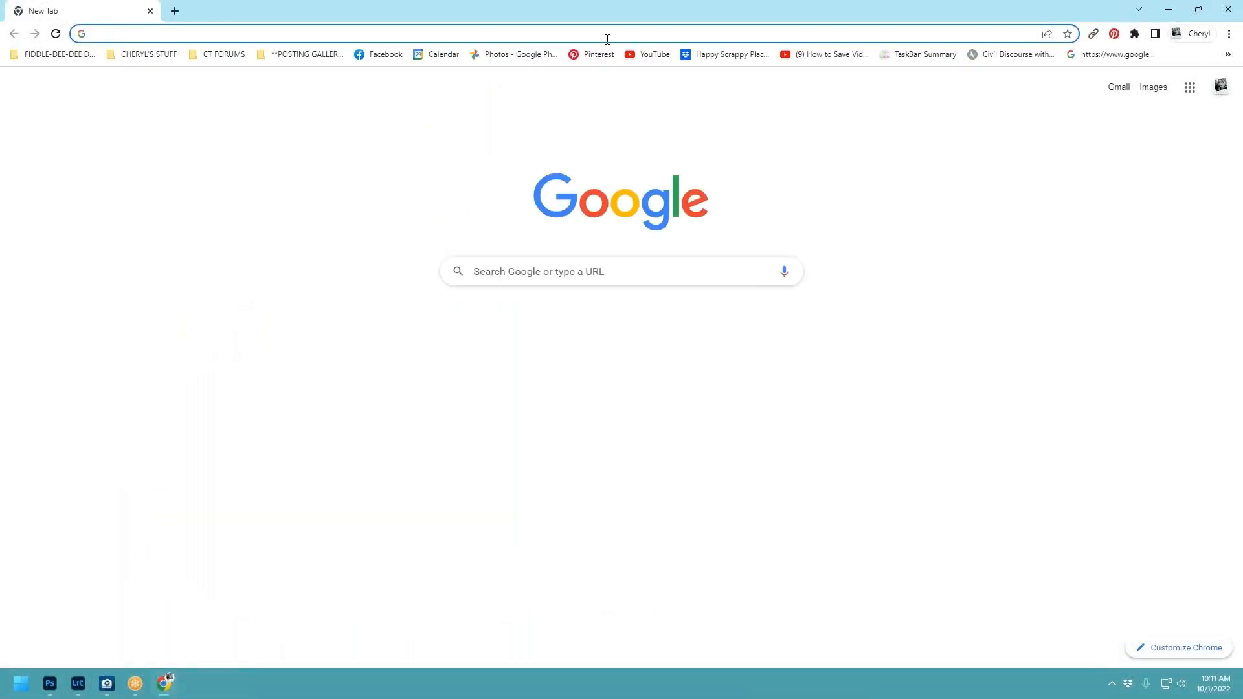
{"action": "left_click", "coordinate": [521, 56]}
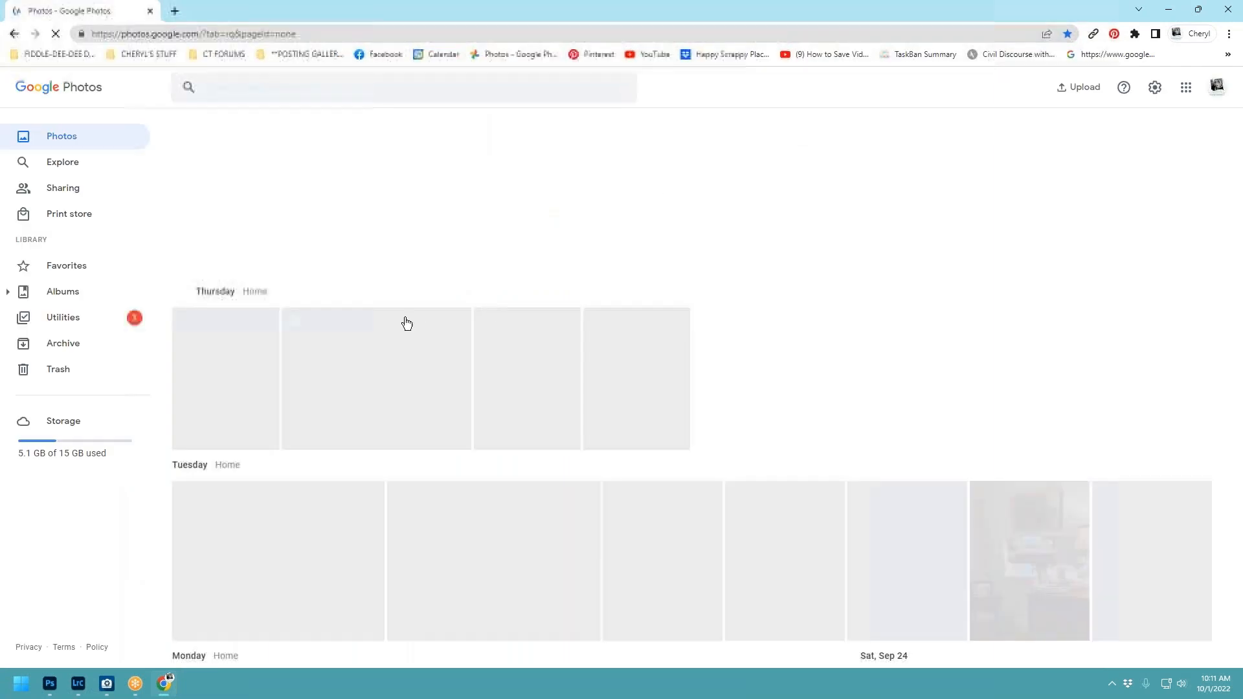
{"action": "scroll", "coordinate": [406, 323], "scroll_direction": "down", "scroll_amount": 15}
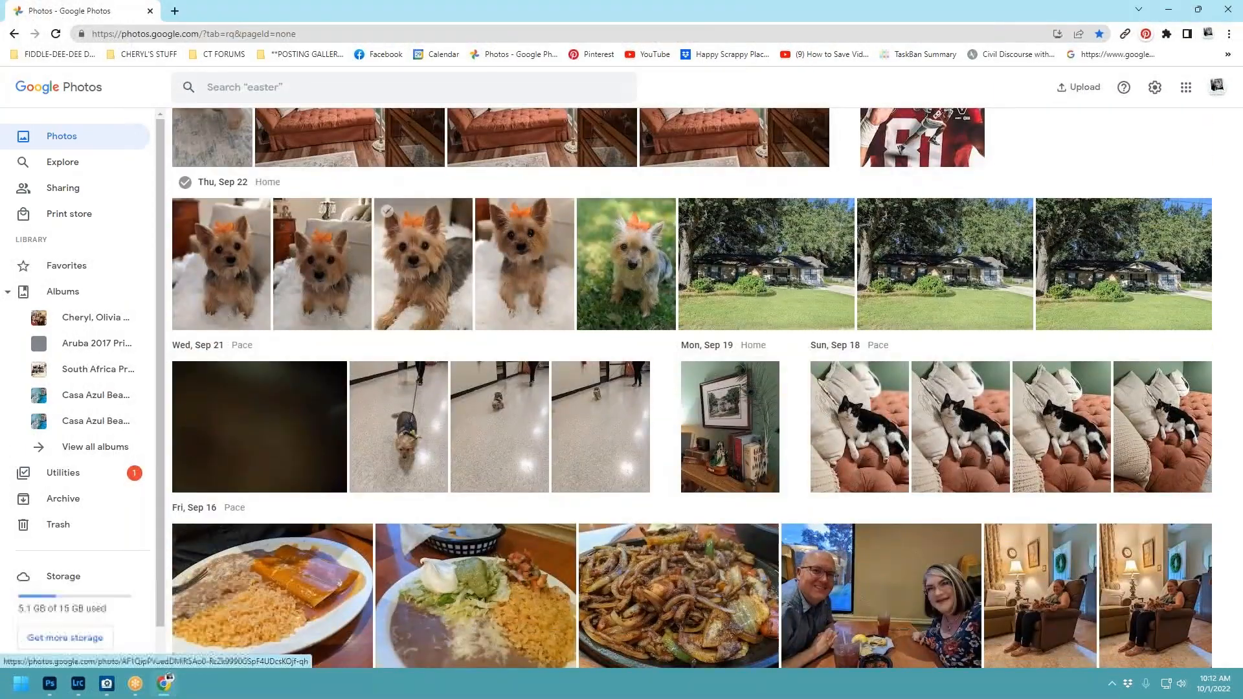
{"action": "scroll", "coordinate": [515, 251], "scroll_direction": "down", "scroll_amount": 3}
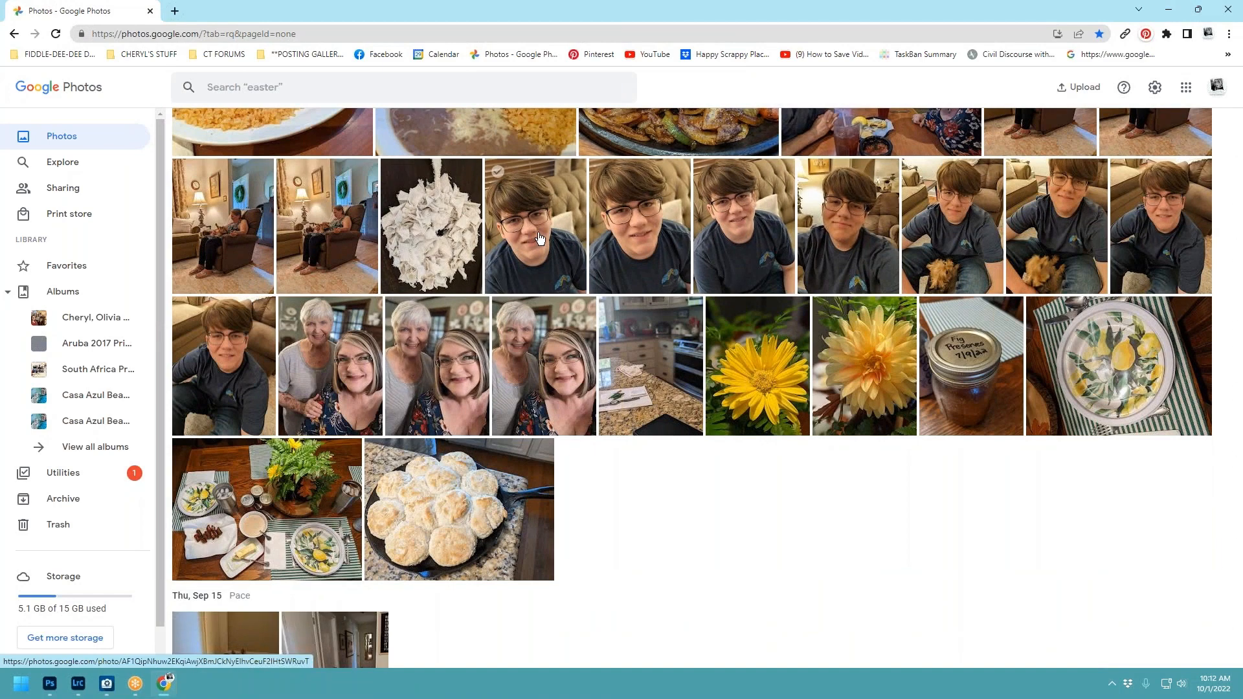
View the Sep 16 portraits full size one after another, from the boy in glasses to the two women, and return to the library.
{"action": "left_click", "coordinate": [514, 251]}
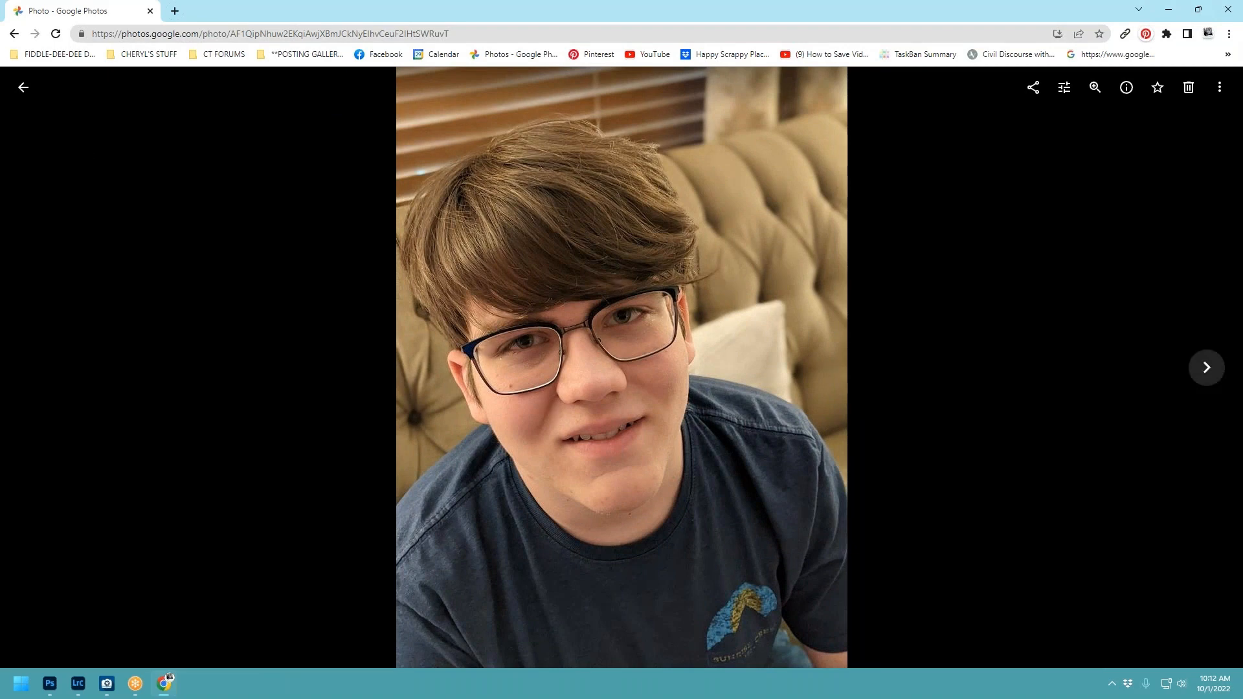
{"action": "left_click", "coordinate": [1205, 379]}
{"action": "left_click", "coordinate": [1205, 379]}
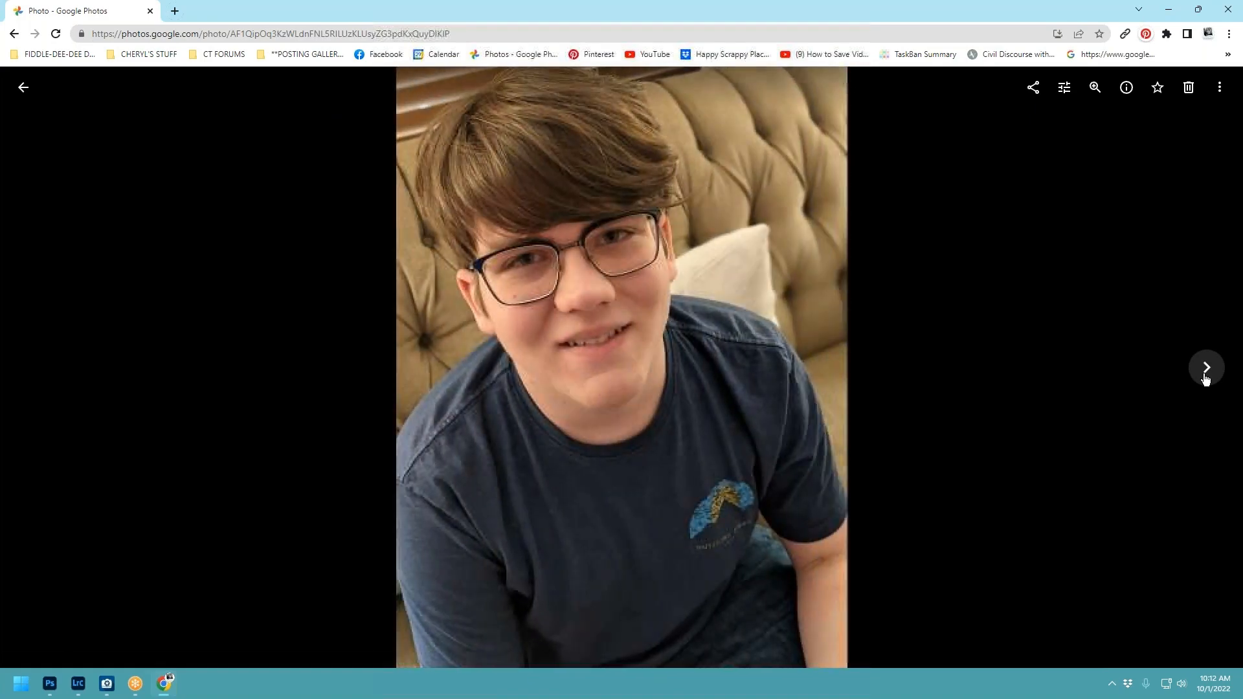
{"action": "left_click", "coordinate": [1205, 379]}
{"action": "left_click", "coordinate": [1205, 377]}
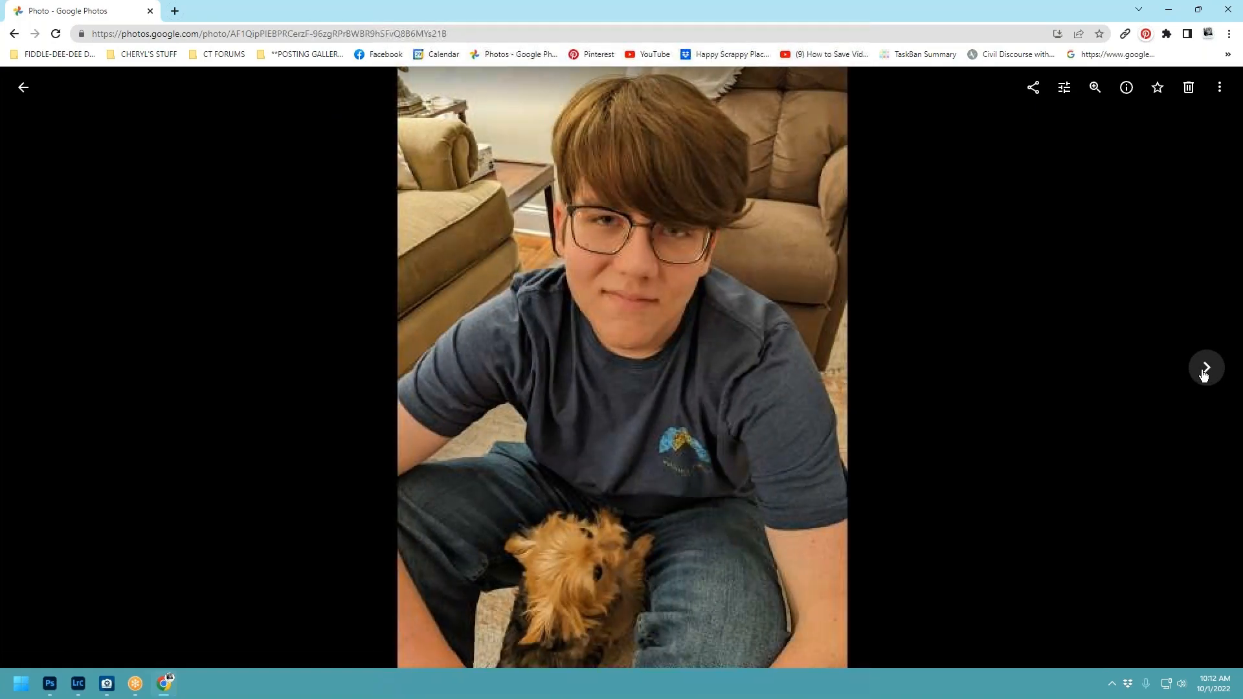
{"action": "left_click", "coordinate": [1204, 374]}
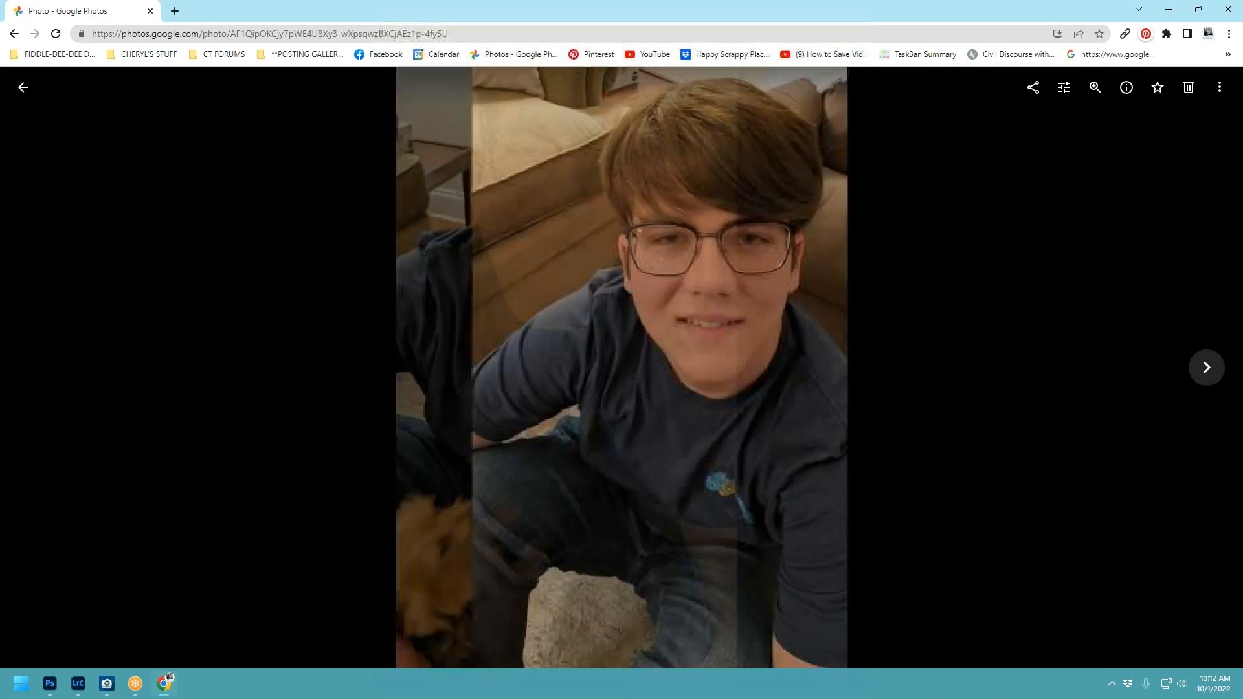
{"action": "left_click", "coordinate": [1204, 374]}
{"action": "left_click", "coordinate": [1206, 369]}
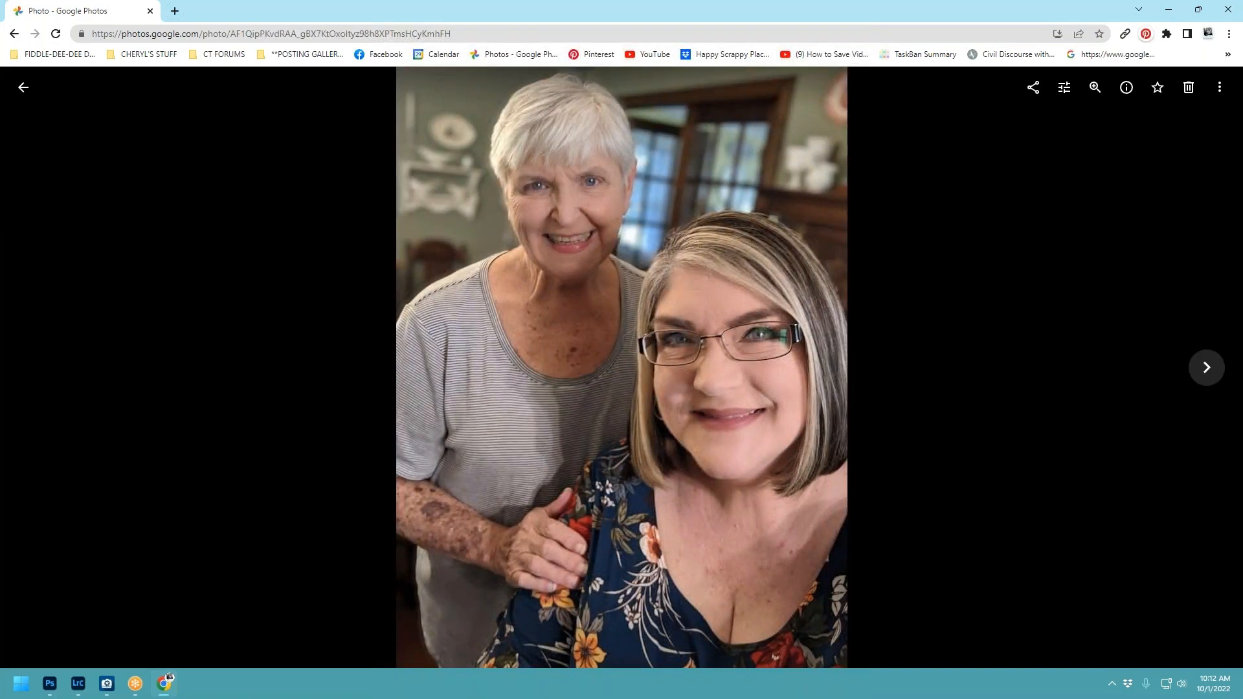
{"action": "left_click", "coordinate": [1205, 369]}
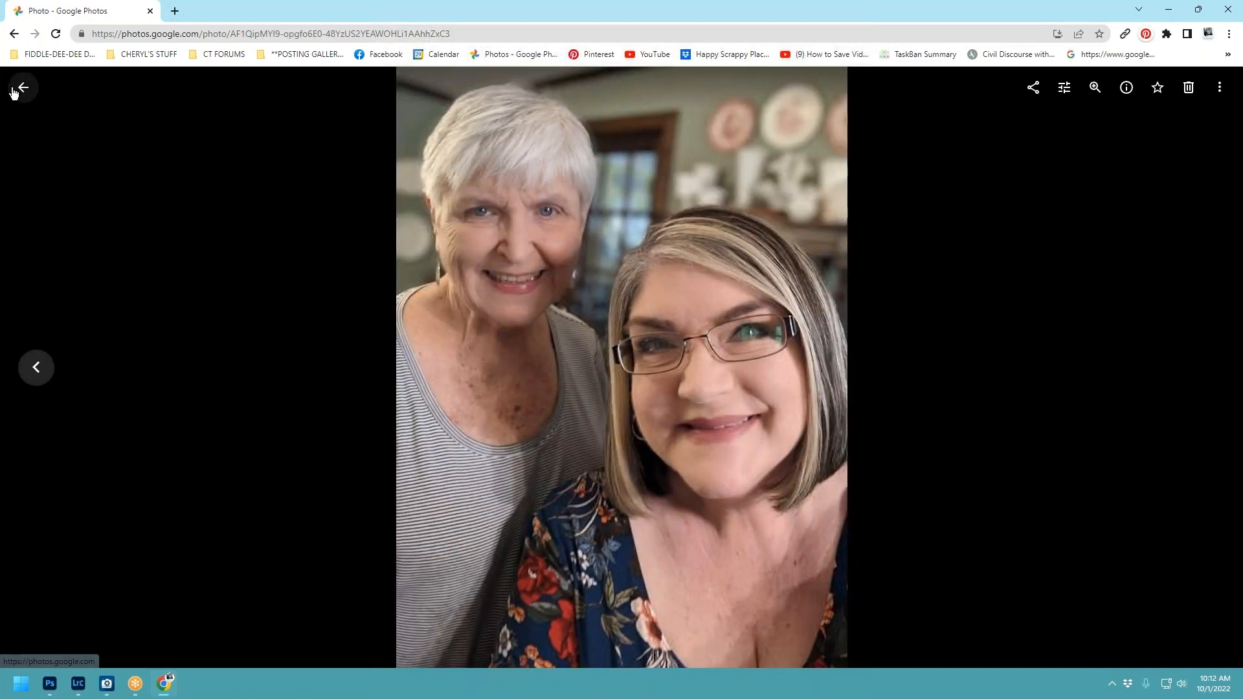
{"action": "left_click", "coordinate": [20, 91]}
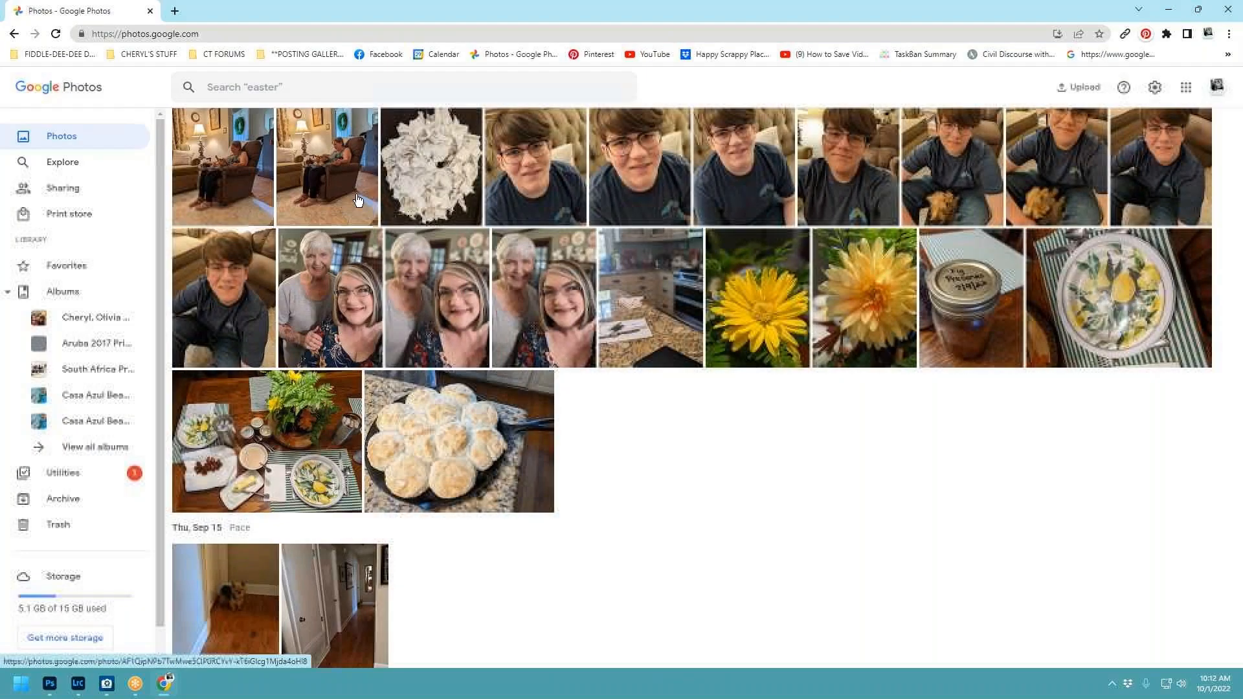
Browse the older Google Photos pictures back to late August 2022, and close the browser.
{"action": "scroll", "coordinate": [777, 449], "scroll_direction": "down", "scroll_amount": 3}
{"action": "scroll", "coordinate": [776, 453], "scroll_direction": "down", "scroll_amount": 5}
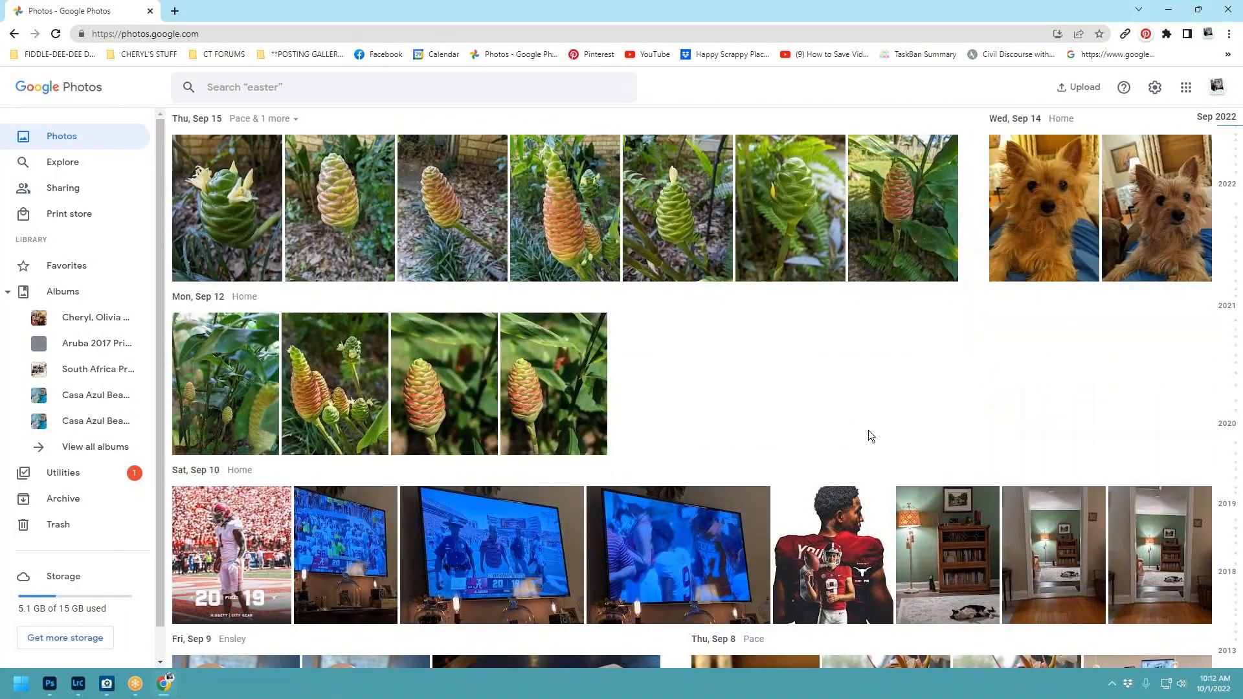
{"action": "scroll", "coordinate": [868, 435], "scroll_direction": "down", "scroll_amount": 4}
{"action": "scroll", "coordinate": [857, 422], "scroll_direction": "down", "scroll_amount": 7}
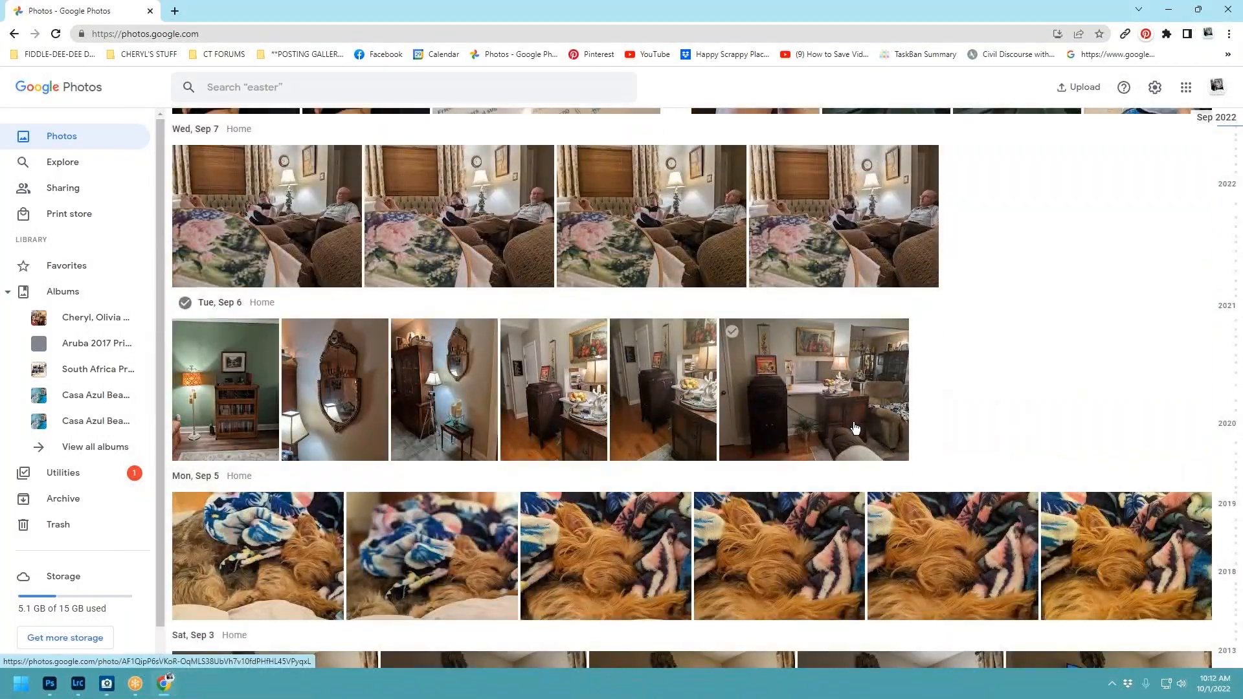
{"action": "scroll", "coordinate": [857, 422], "scroll_direction": "down", "scroll_amount": 10}
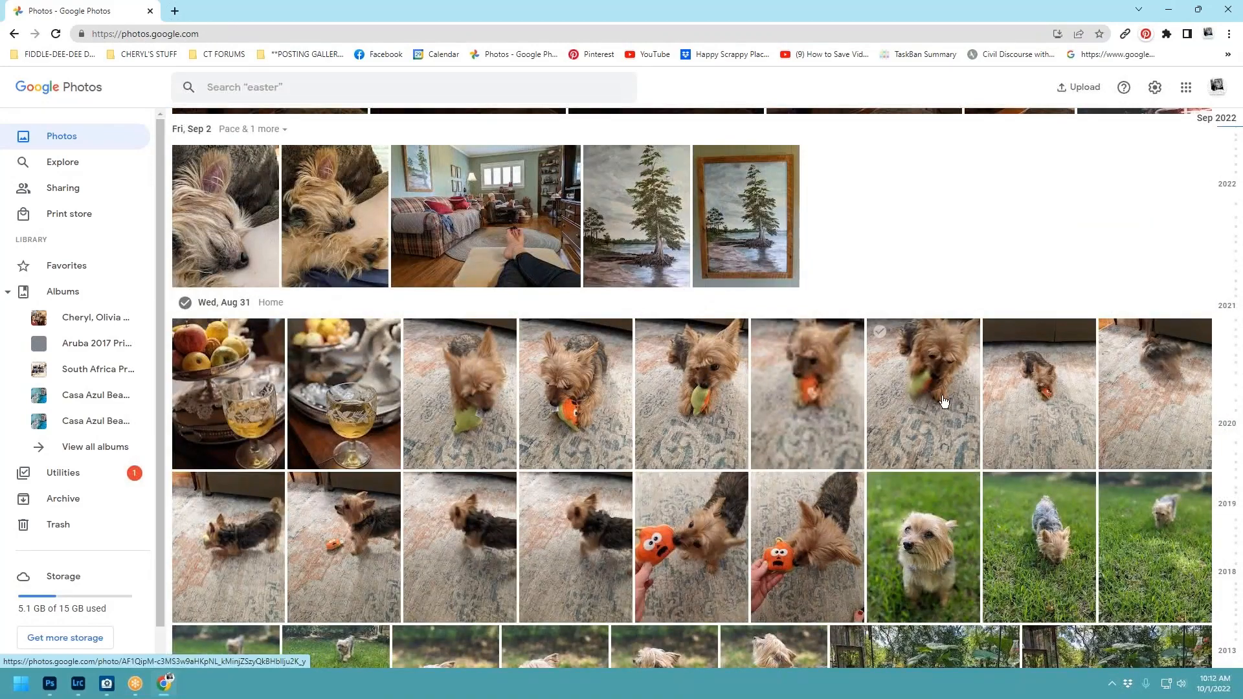
{"action": "scroll", "coordinate": [942, 401], "scroll_direction": "down", "scroll_amount": 4}
{"action": "scroll", "coordinate": [824, 327], "scroll_direction": "down", "scroll_amount": 15}
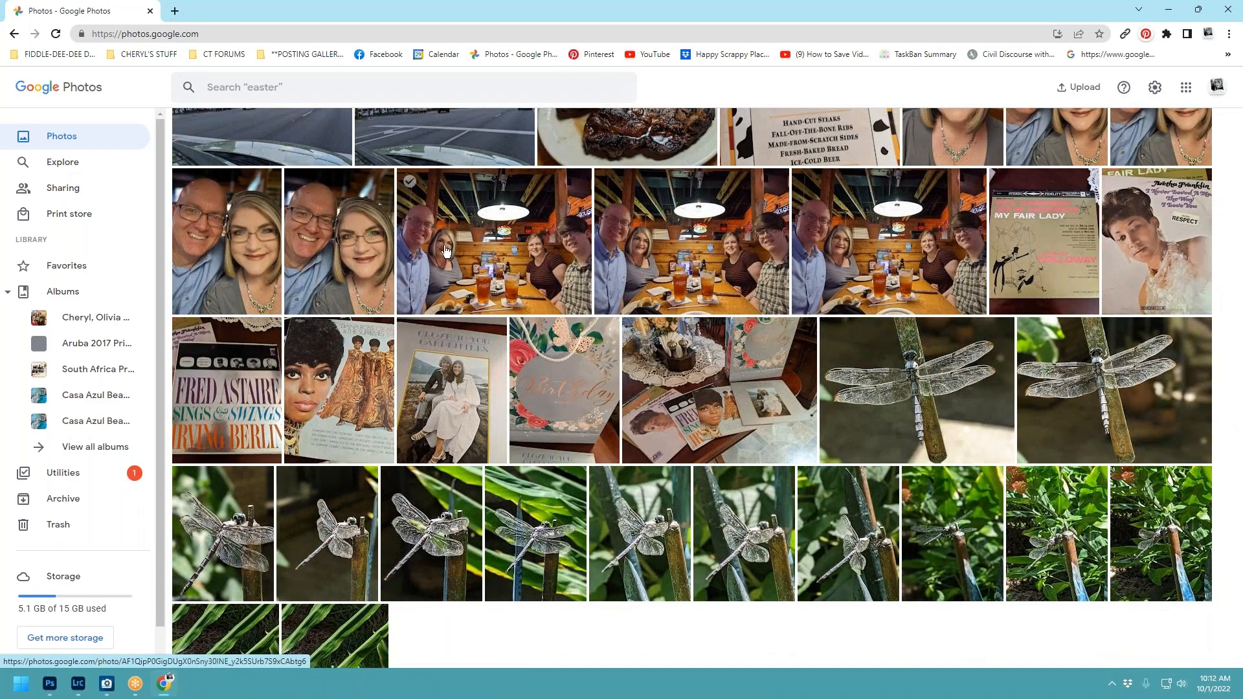
{"action": "scroll", "coordinate": [918, 324], "scroll_direction": "up", "scroll_amount": 15}
{"action": "scroll", "coordinate": [918, 328], "scroll_direction": "down", "scroll_amount": 15}
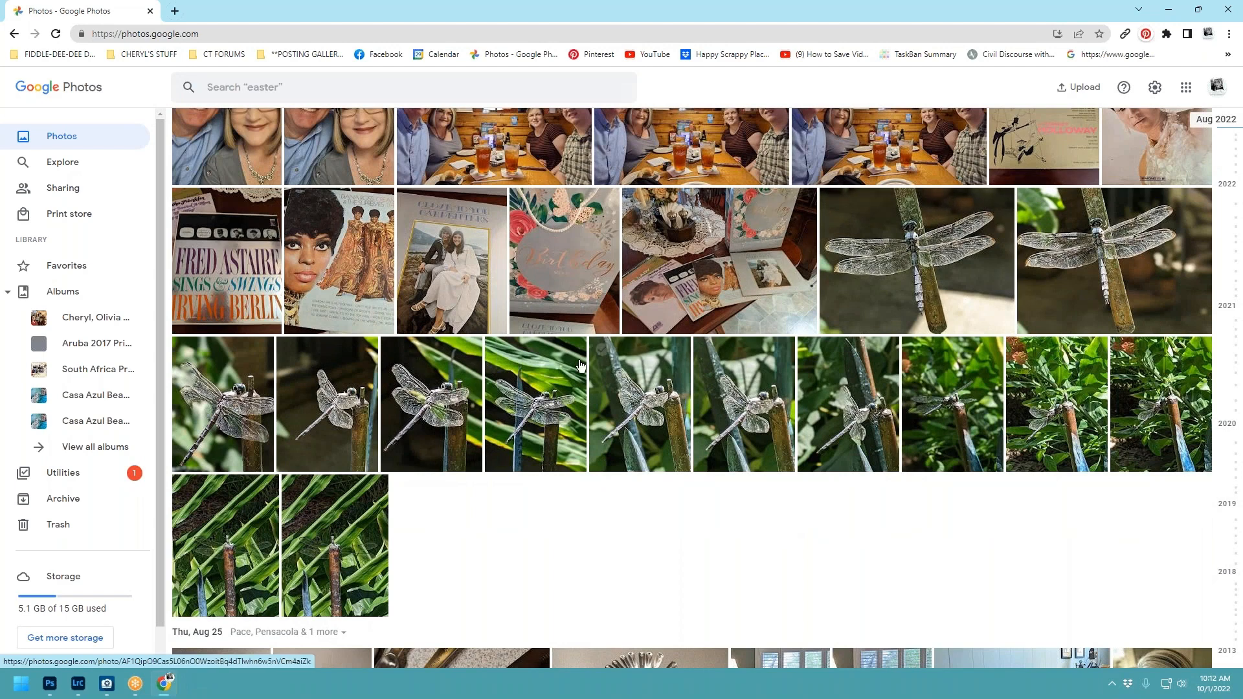
{"action": "left_click", "coordinate": [1227, 10]}
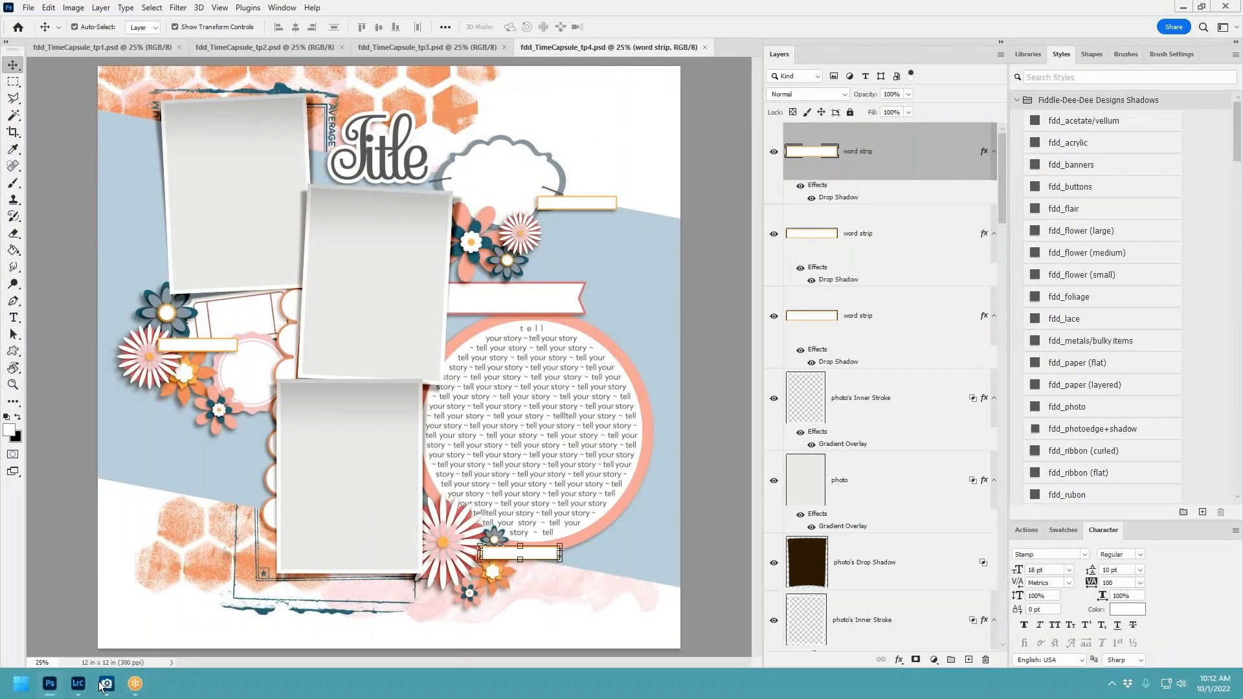
{"action": "left_click", "coordinate": [78, 683]}
{"action": "scroll", "coordinate": [708, 284], "scroll_direction": "up", "scroll_amount": 10}
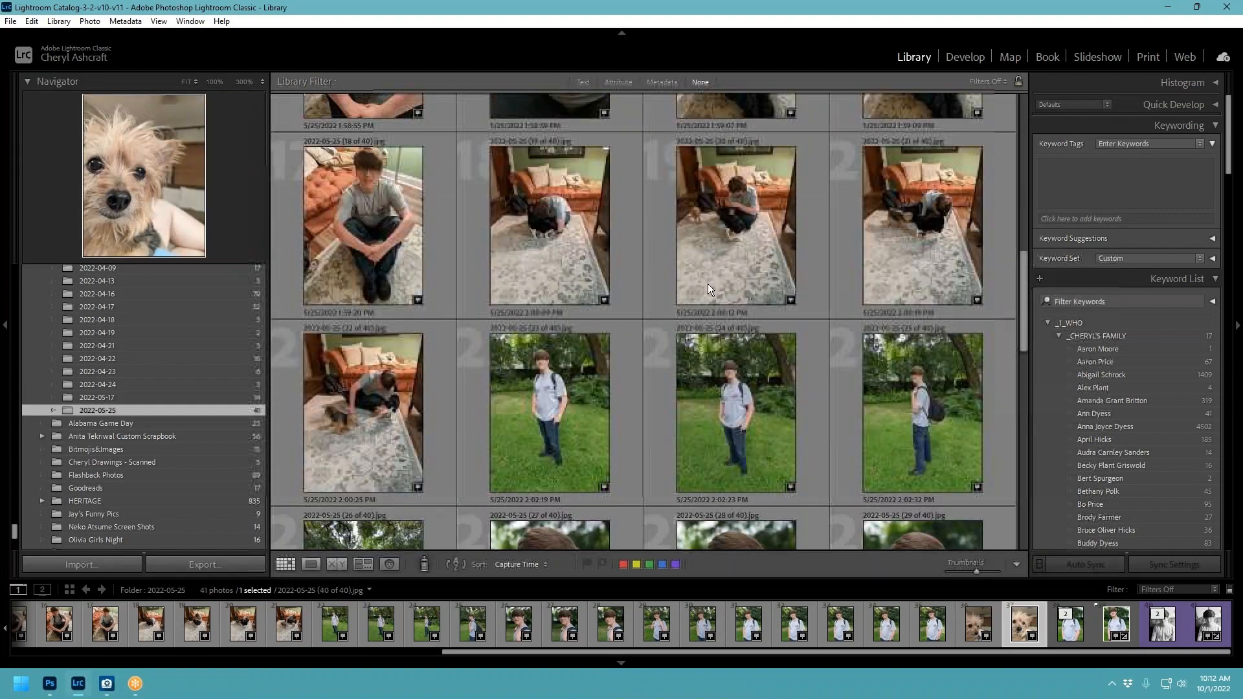
{"action": "scroll", "coordinate": [643, 337], "scroll_direction": "down", "scroll_amount": 4}
{"action": "scroll", "coordinate": [644, 337], "scroll_direction": "down", "scroll_amount": 6}
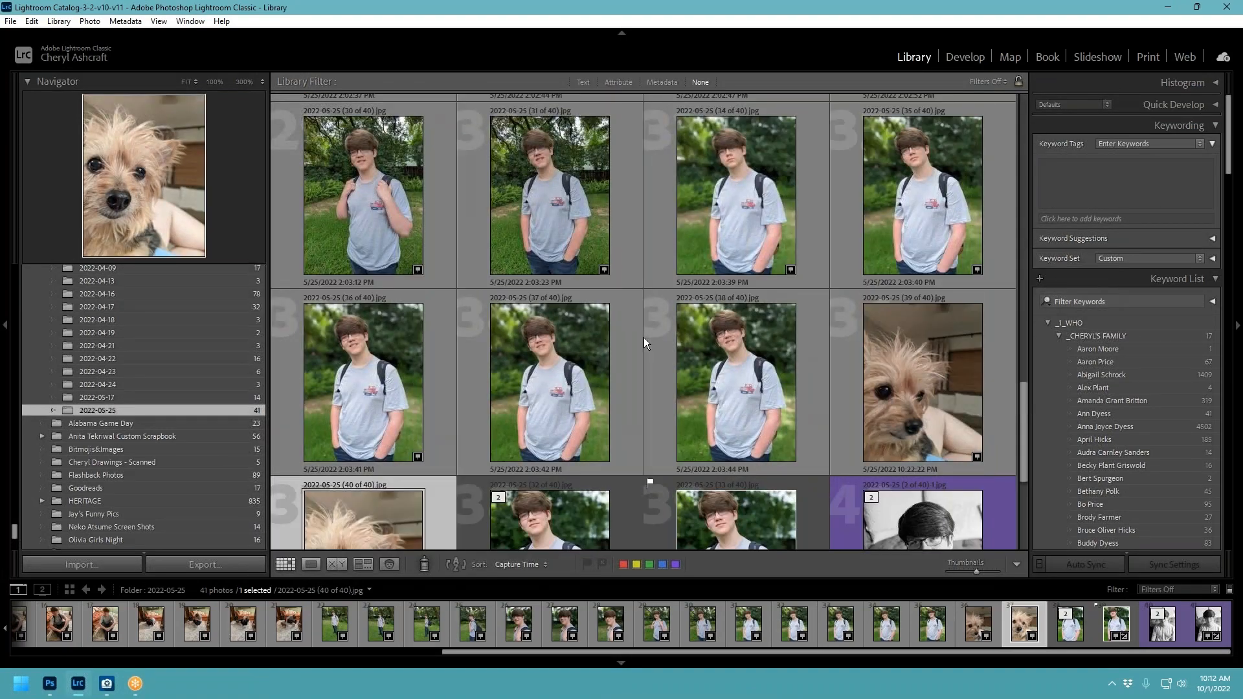
{"action": "scroll", "coordinate": [644, 337], "scroll_direction": "up", "scroll_amount": 6}
{"action": "left_click", "coordinate": [560, 199]}
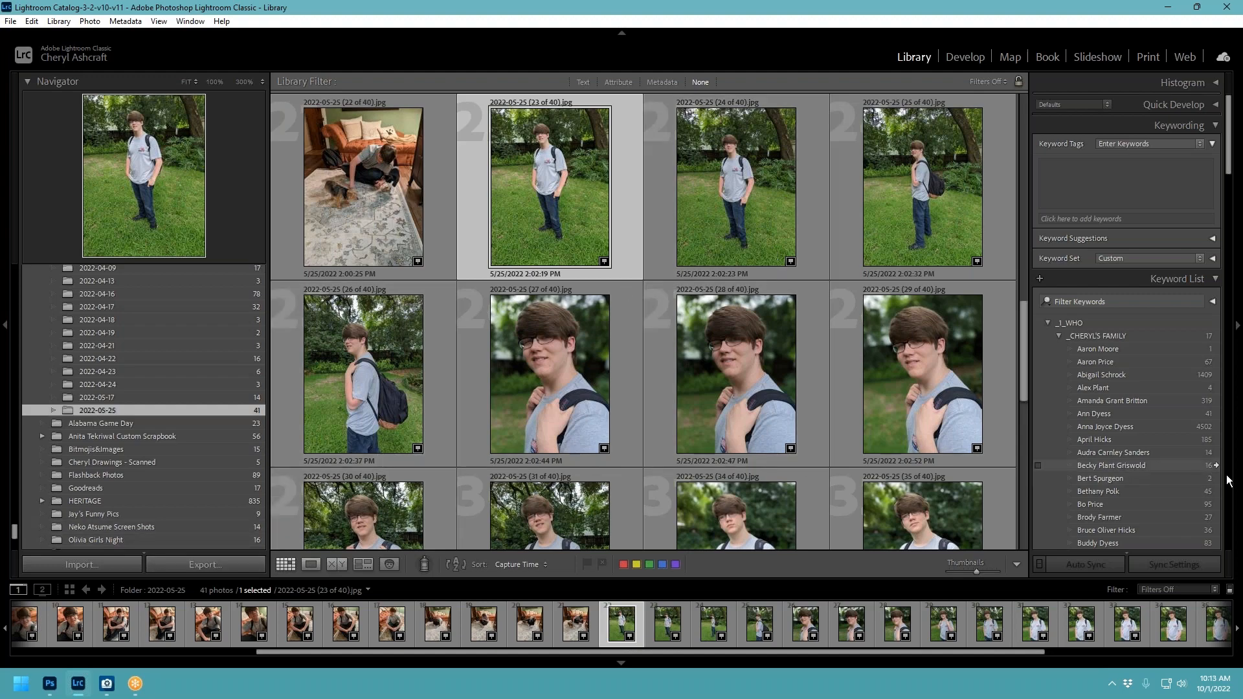
Open Google Photos in Chrome, view the number 9 football game-day poster from Sat, Sep 10, and return to the library.
{"action": "left_click", "coordinate": [20, 683]}
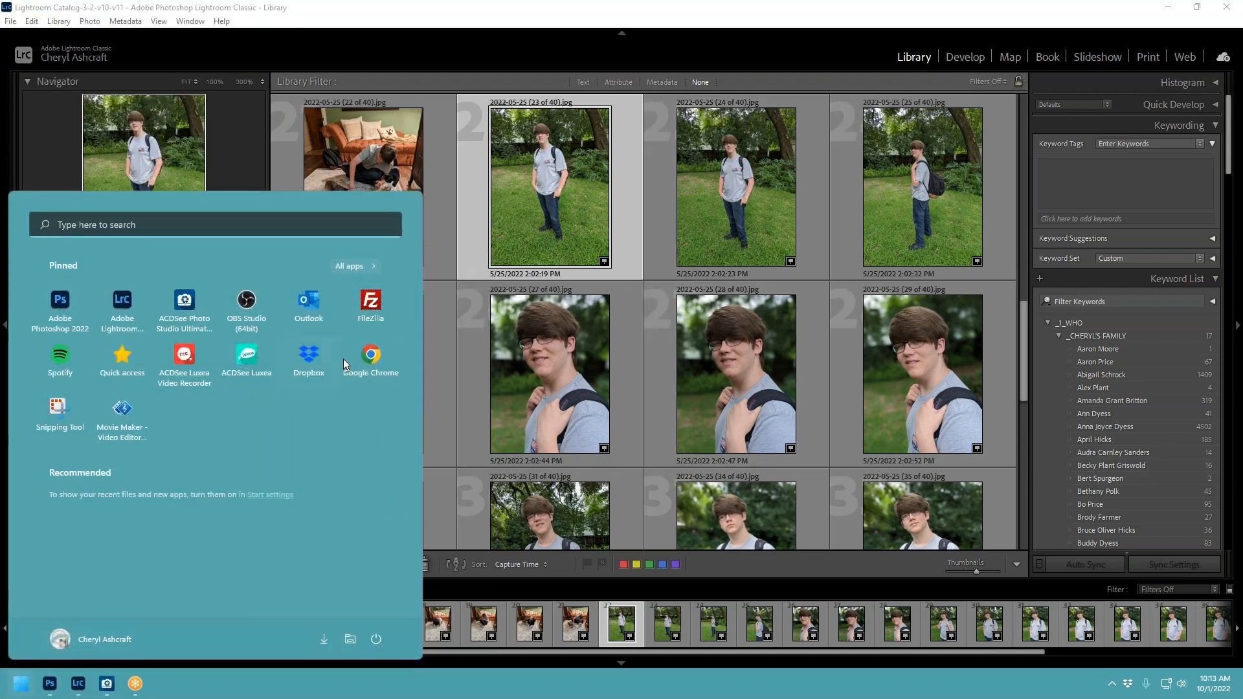
{"action": "left_click", "coordinate": [367, 355]}
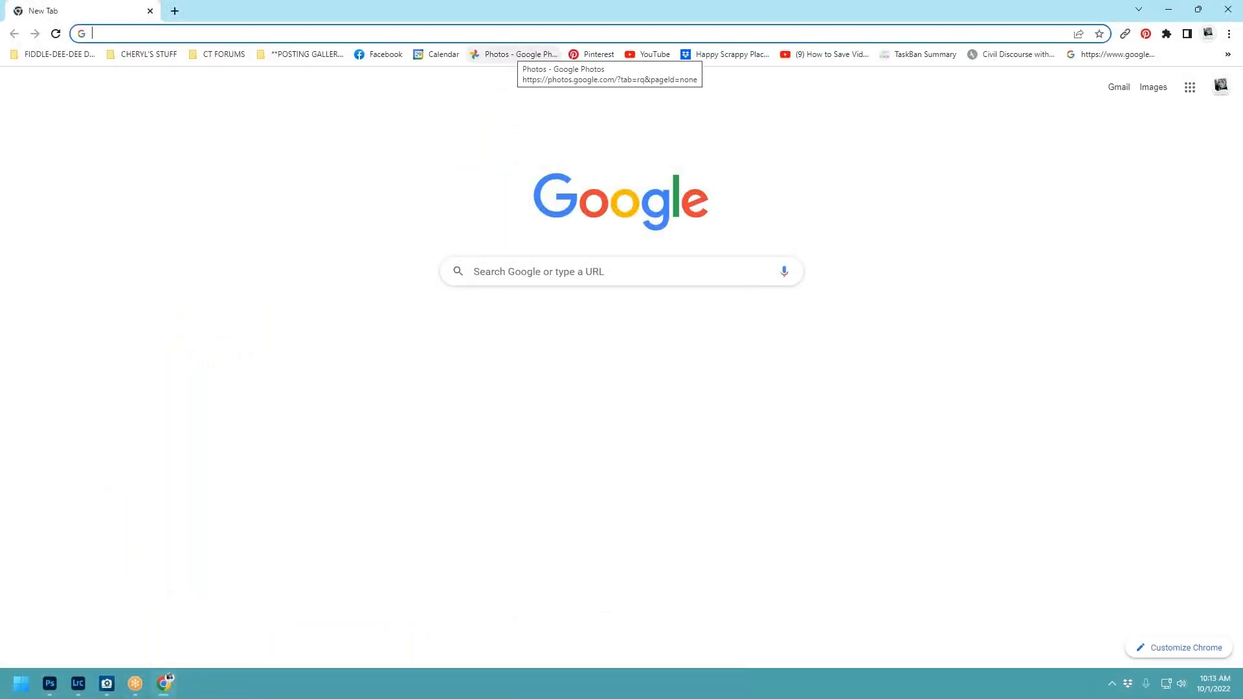
{"action": "left_click", "coordinate": [518, 55]}
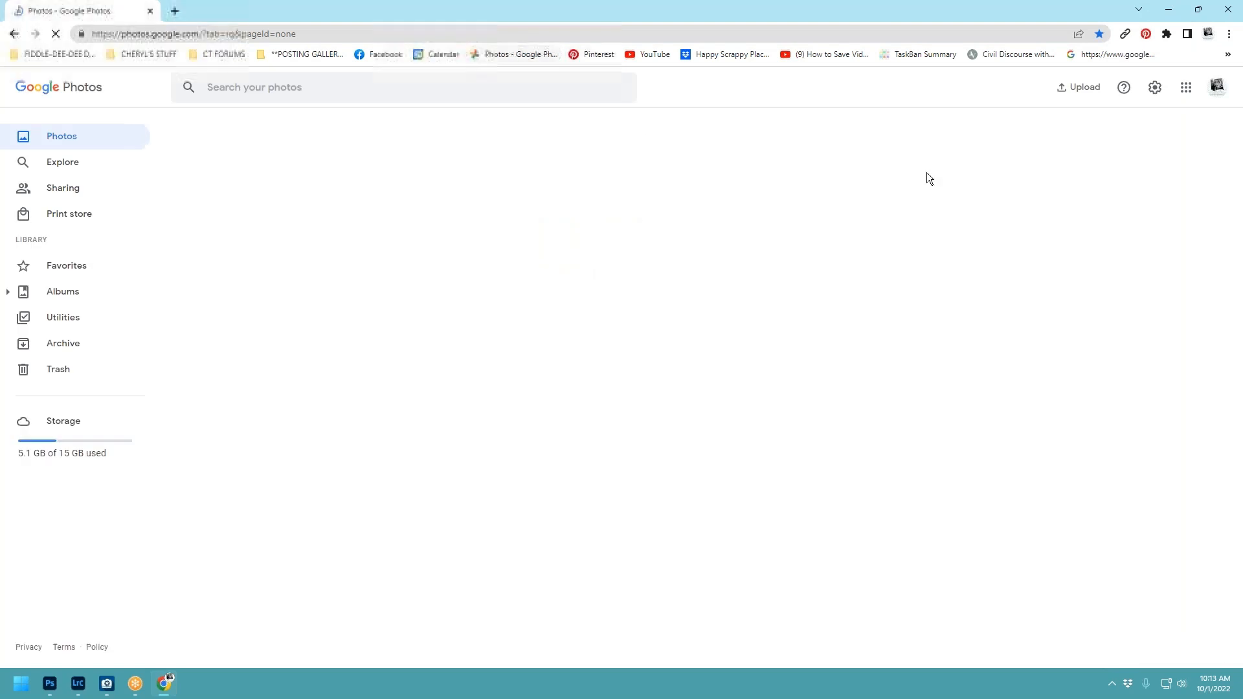
{"action": "scroll", "coordinate": [663, 467], "scroll_direction": "down", "scroll_amount": 15}
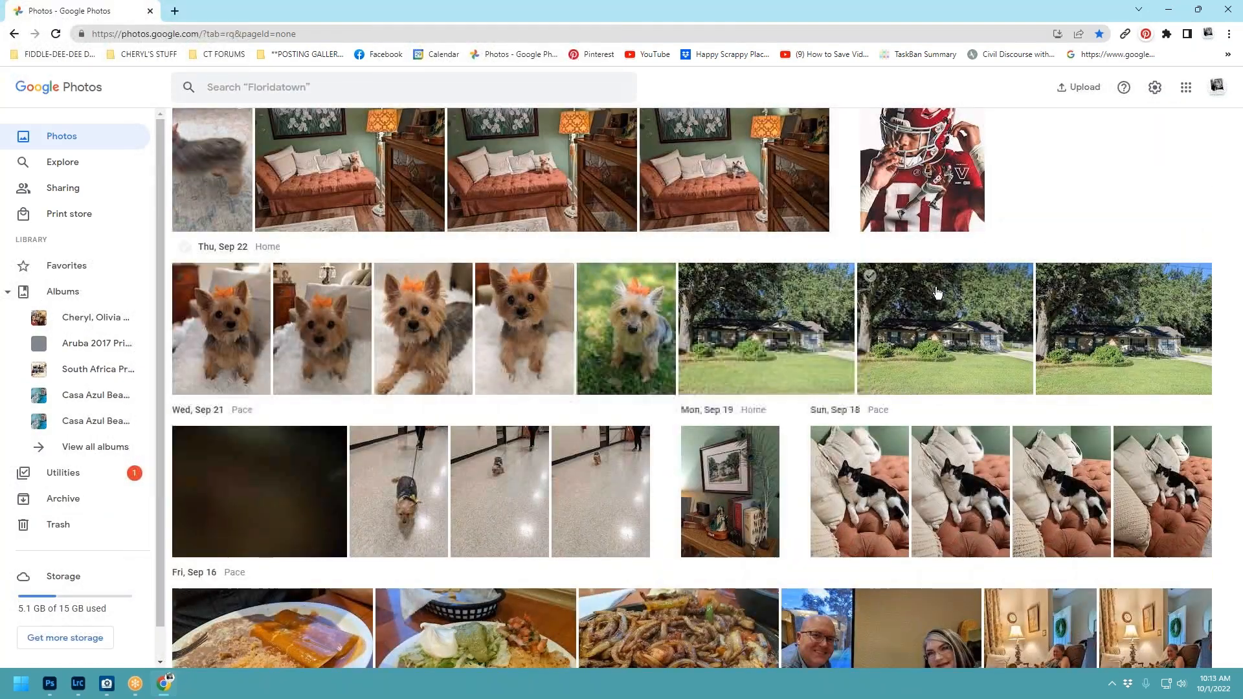
{"action": "scroll", "coordinate": [924, 312], "scroll_direction": "down", "scroll_amount": 15}
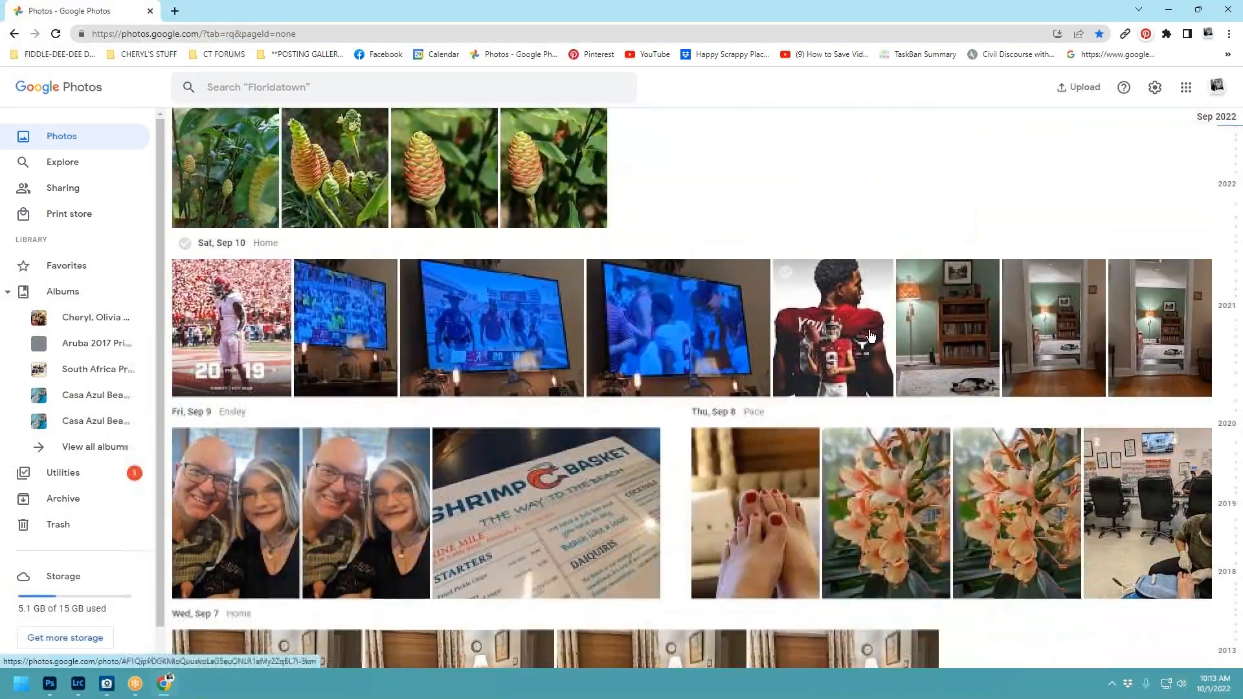
{"action": "left_click", "coordinate": [869, 336]}
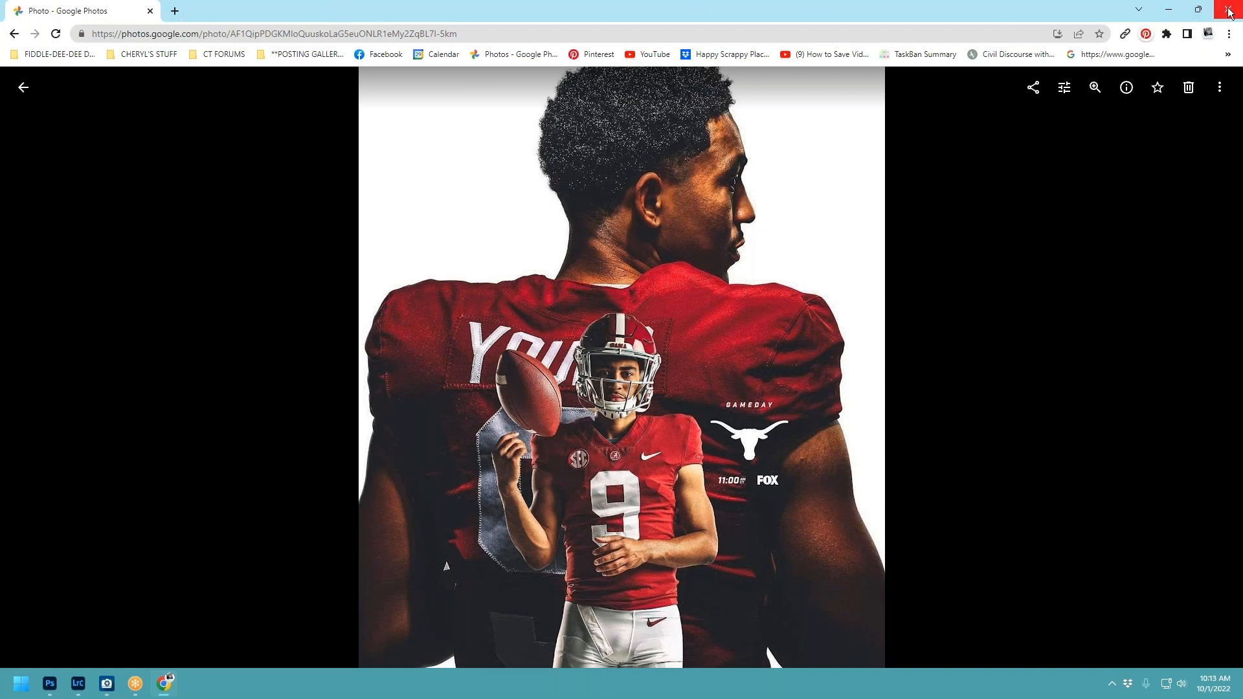
{"action": "left_click", "coordinate": [24, 87]}
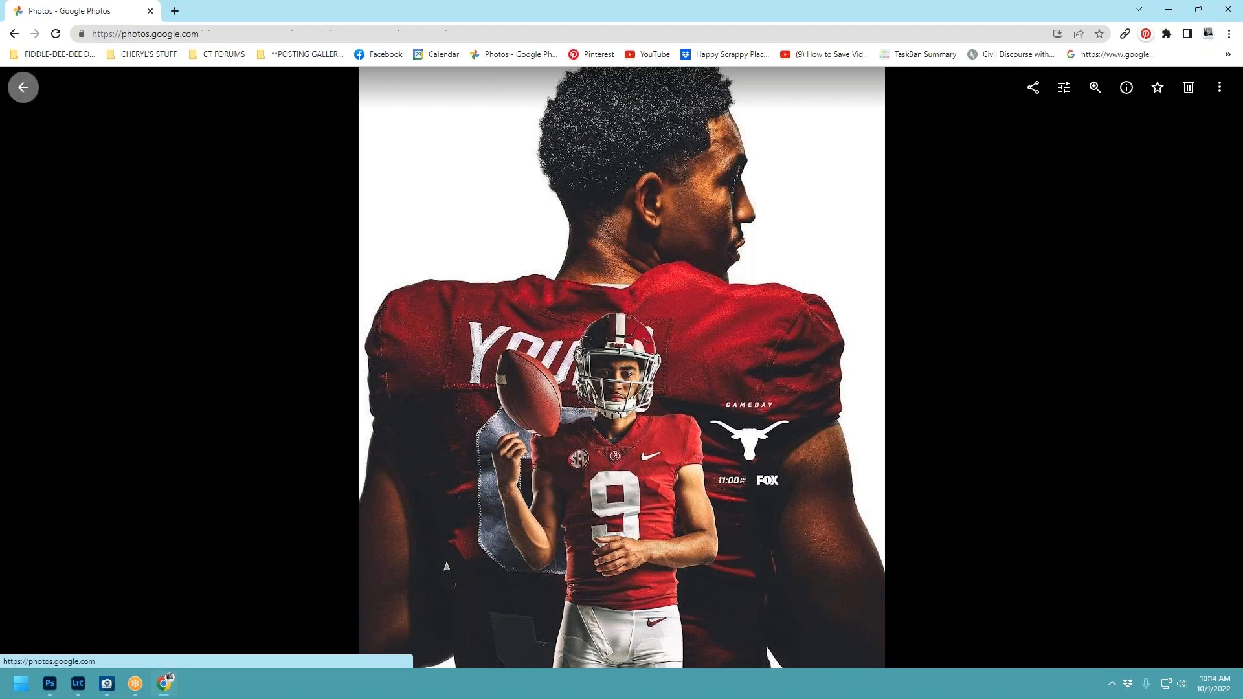
Find the number 81 football game-day poster from Sat, Sep 24, view it full size, and return to the library.
{"action": "scroll", "coordinate": [661, 424], "scroll_direction": "up", "scroll_amount": 15}
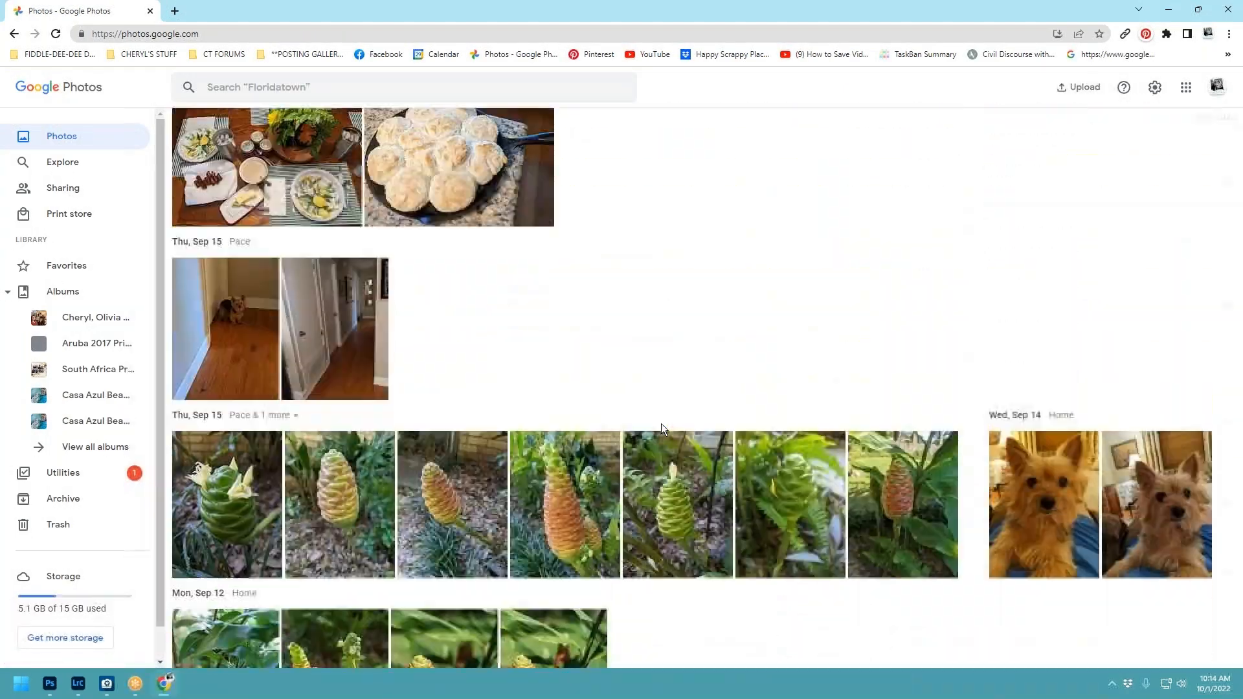
{"action": "scroll", "coordinate": [662, 423], "scroll_direction": "up", "scroll_amount": 5}
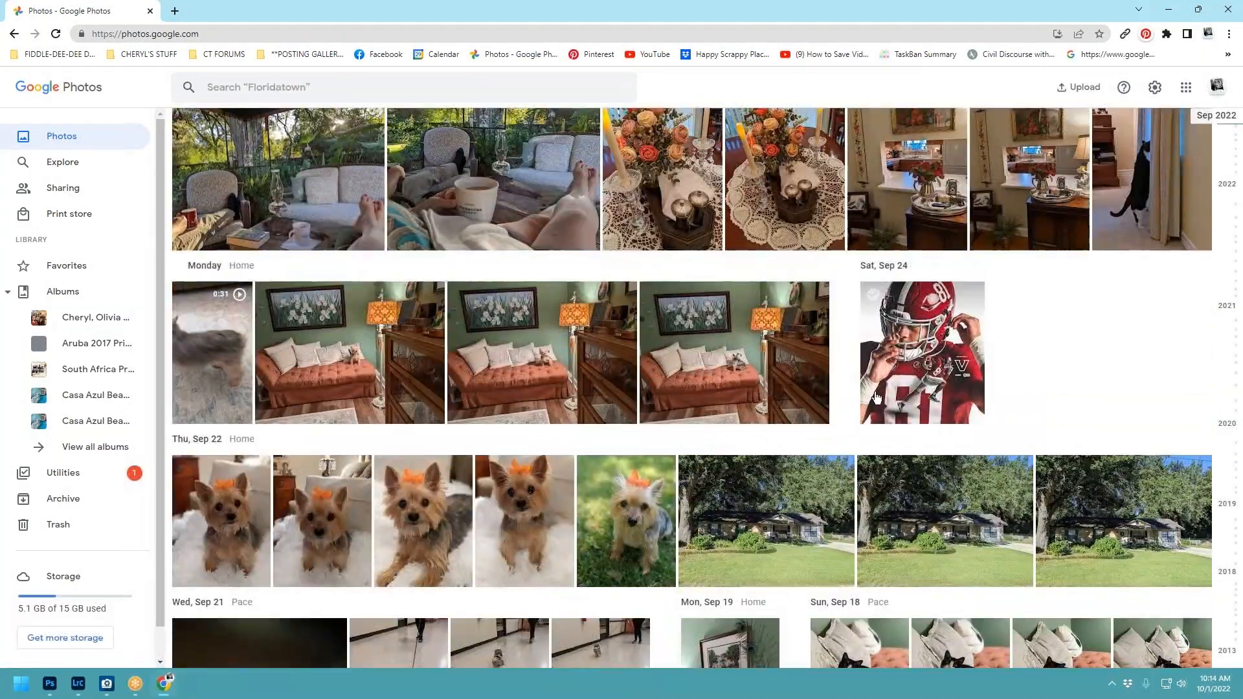
{"action": "left_click", "coordinate": [962, 359]}
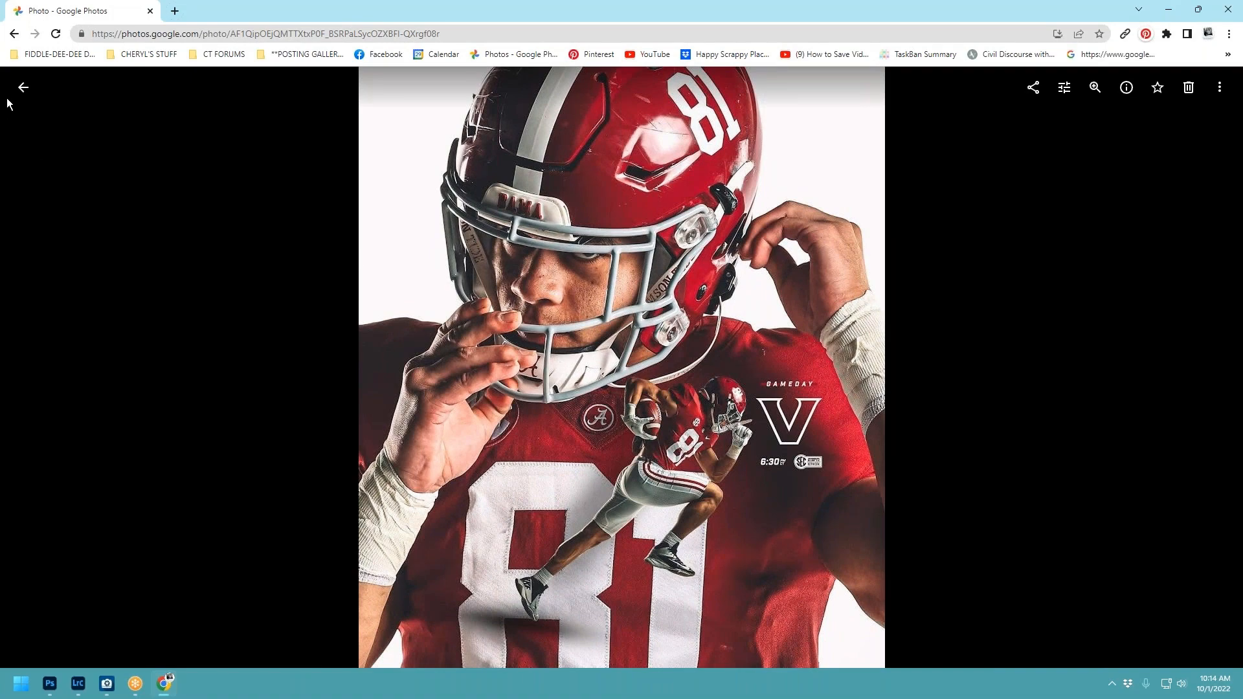
{"action": "left_click", "coordinate": [24, 88]}
View Tuesday's photo of the cat standing at the curtain full size, return to the library, and close the browser.
{"action": "scroll", "coordinate": [954, 256], "scroll_direction": "up", "scroll_amount": 3}
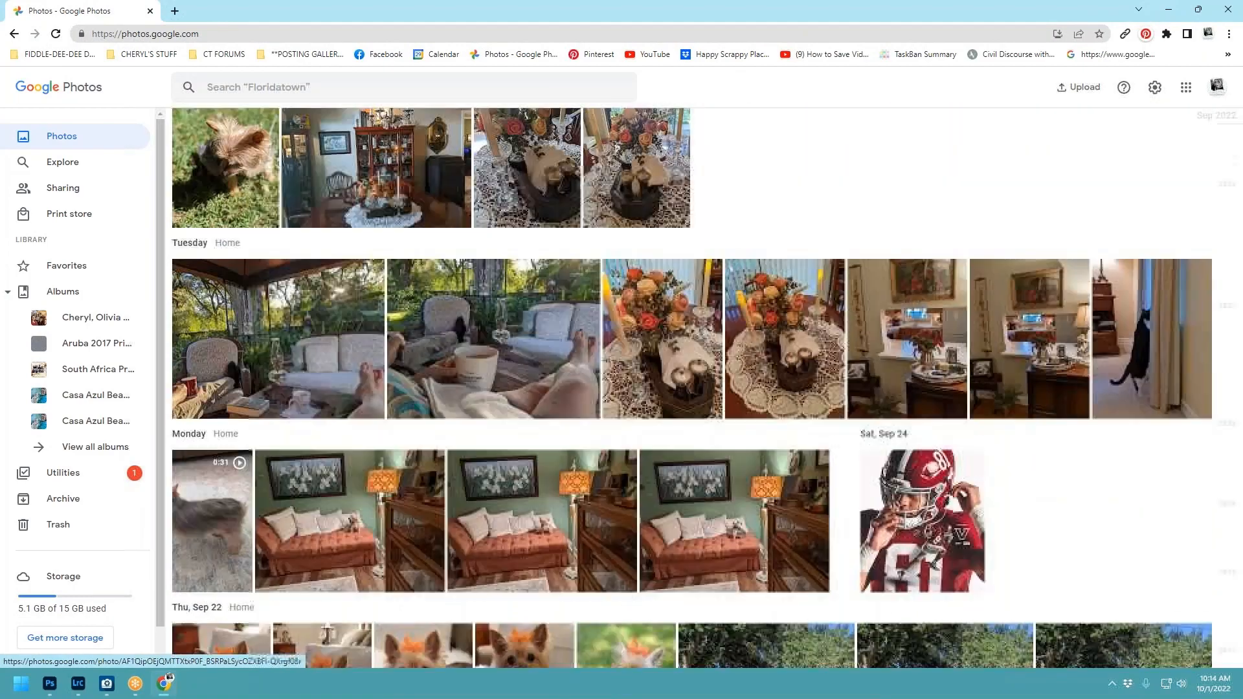
{"action": "scroll", "coordinate": [1165, 259], "scroll_direction": "down", "scroll_amount": 2}
{"action": "left_click", "coordinate": [1165, 259]}
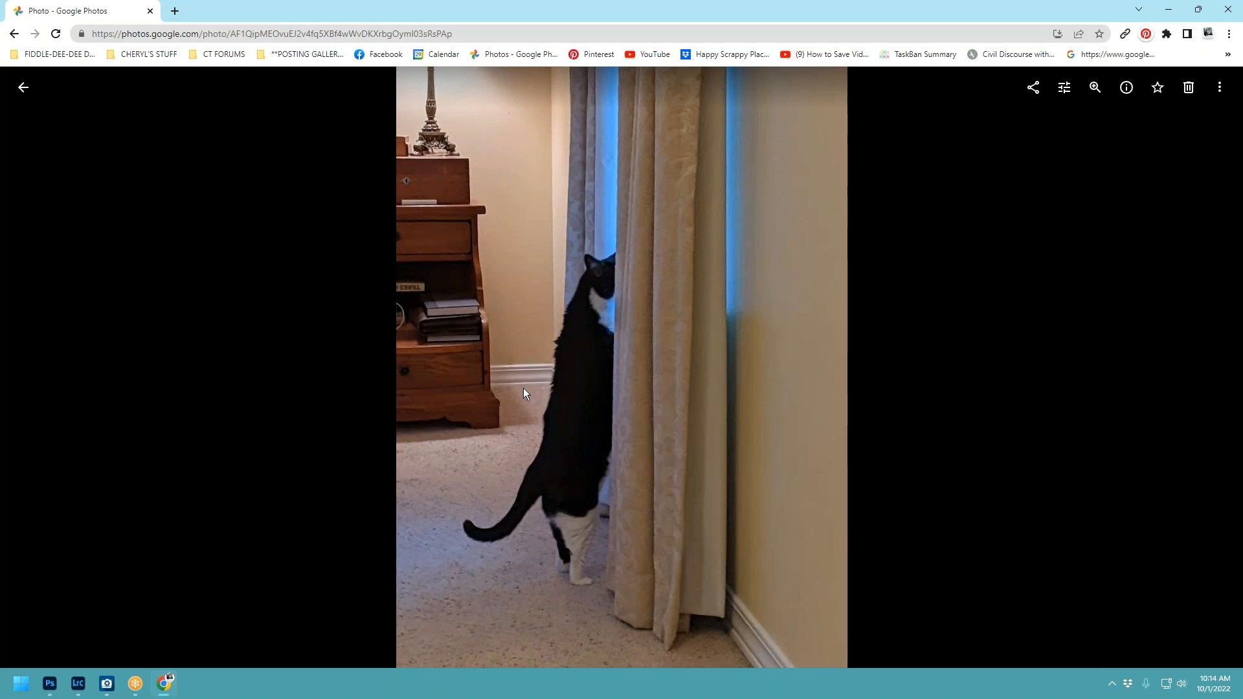
{"action": "left_click", "coordinate": [23, 87]}
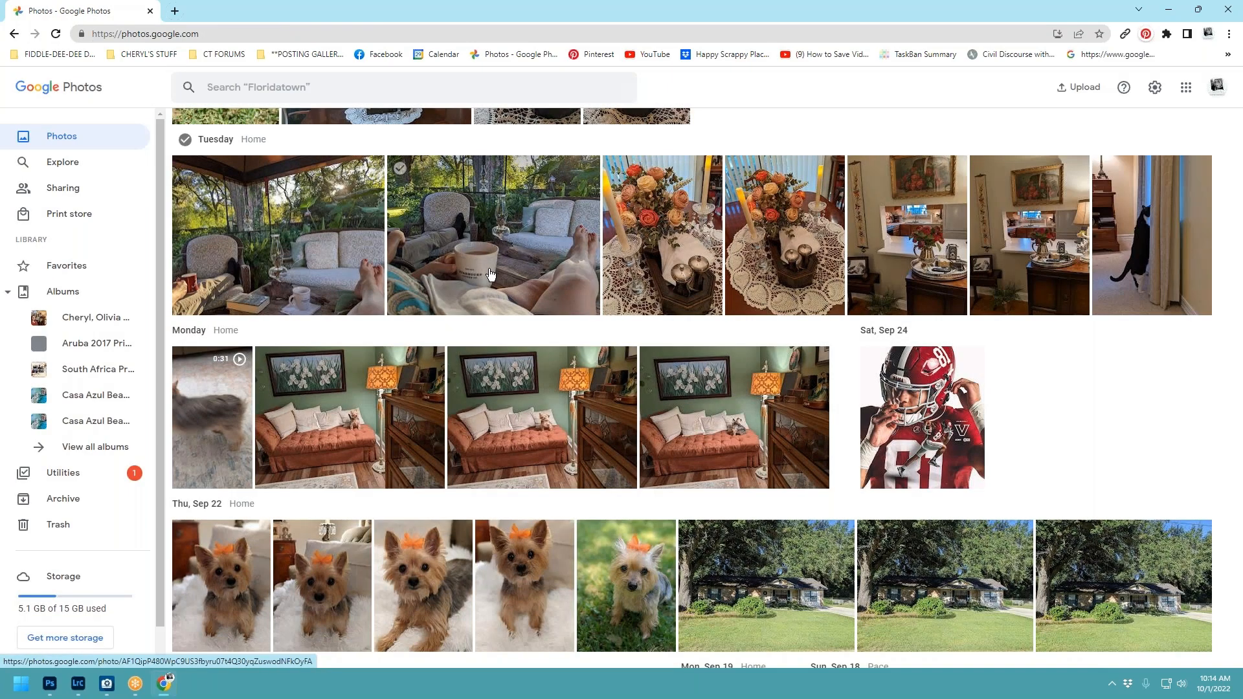
{"action": "left_click", "coordinate": [1228, 9]}
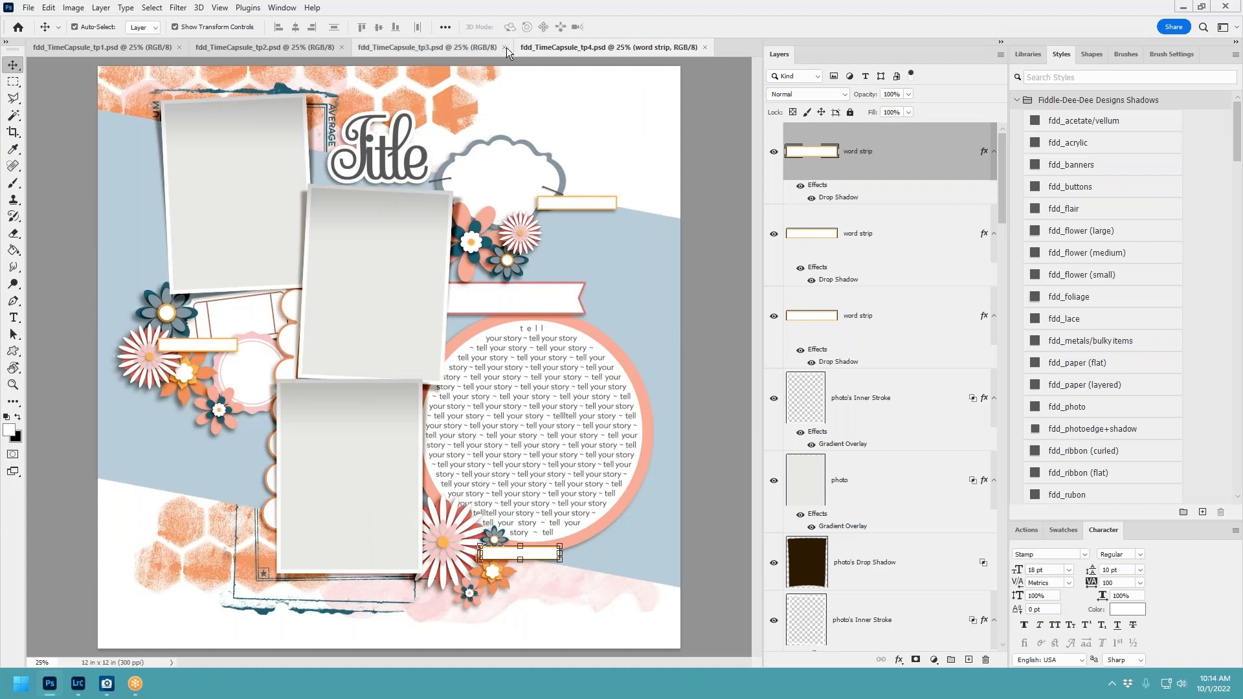
Close the templates fdd_TimeCapsule_tp3.psd, fdd_TimeCapsule_tp2.psd and fdd_TimeCapsule_tp1.psd, keeping only fdd_TimeCapsule_tp4.psd open.
{"action": "left_click", "coordinate": [505, 48]}
{"action": "left_click", "coordinate": [342, 47]}
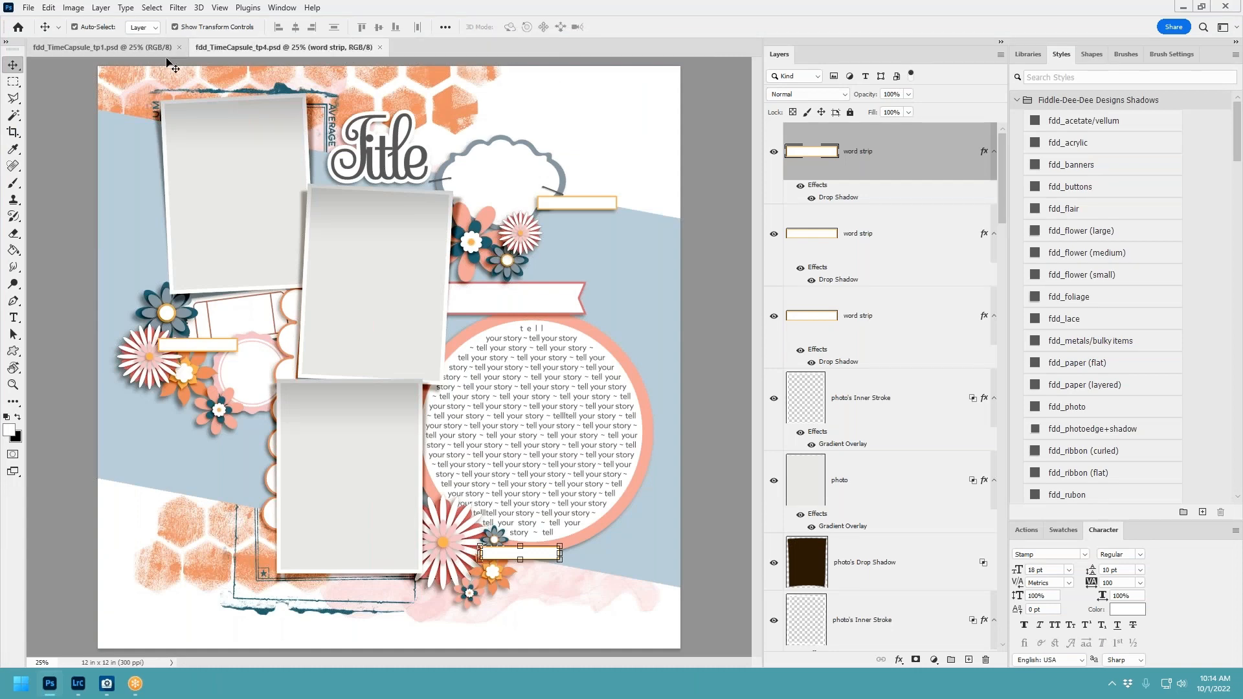
{"action": "left_click", "coordinate": [181, 48]}
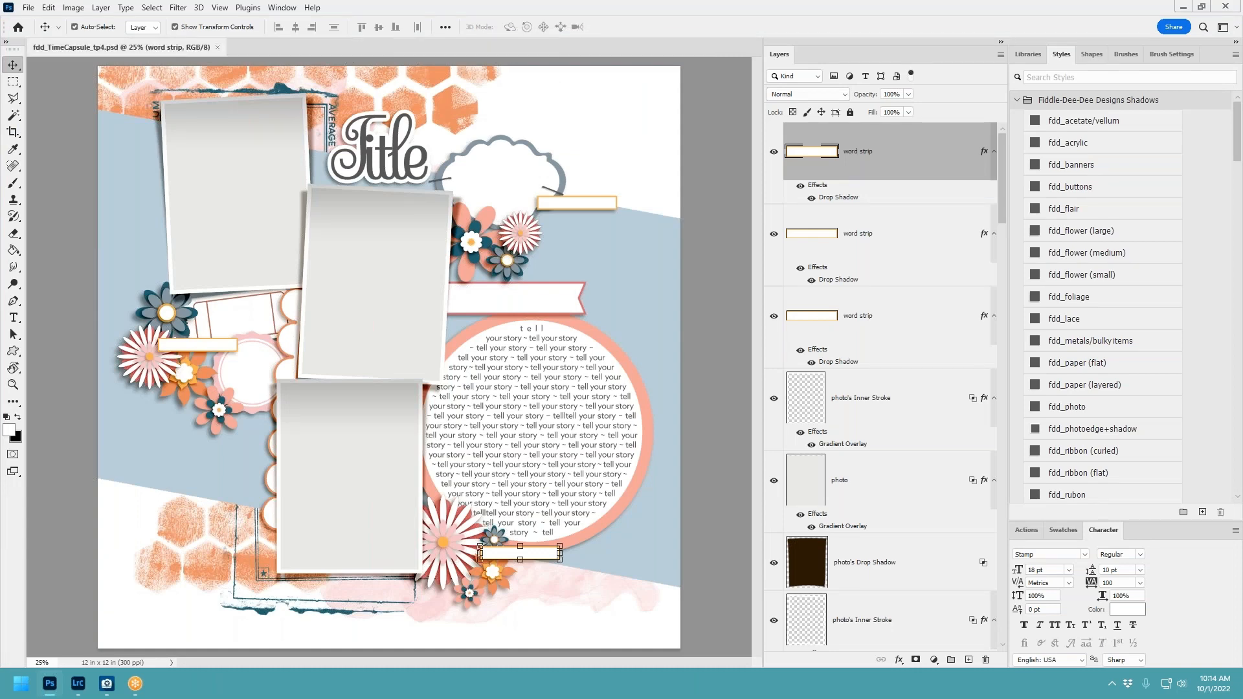
Save the template under the name WCSLIVE_SaturdayAM_WIP.psd in the LAYOUTS IN PROGRESS folder.
{"action": "left_click", "coordinate": [29, 8]}
{"action": "left_click", "coordinate": [47, 164]}
{"action": "scroll", "coordinate": [83, 211], "scroll_direction": "up", "scroll_amount": 10}
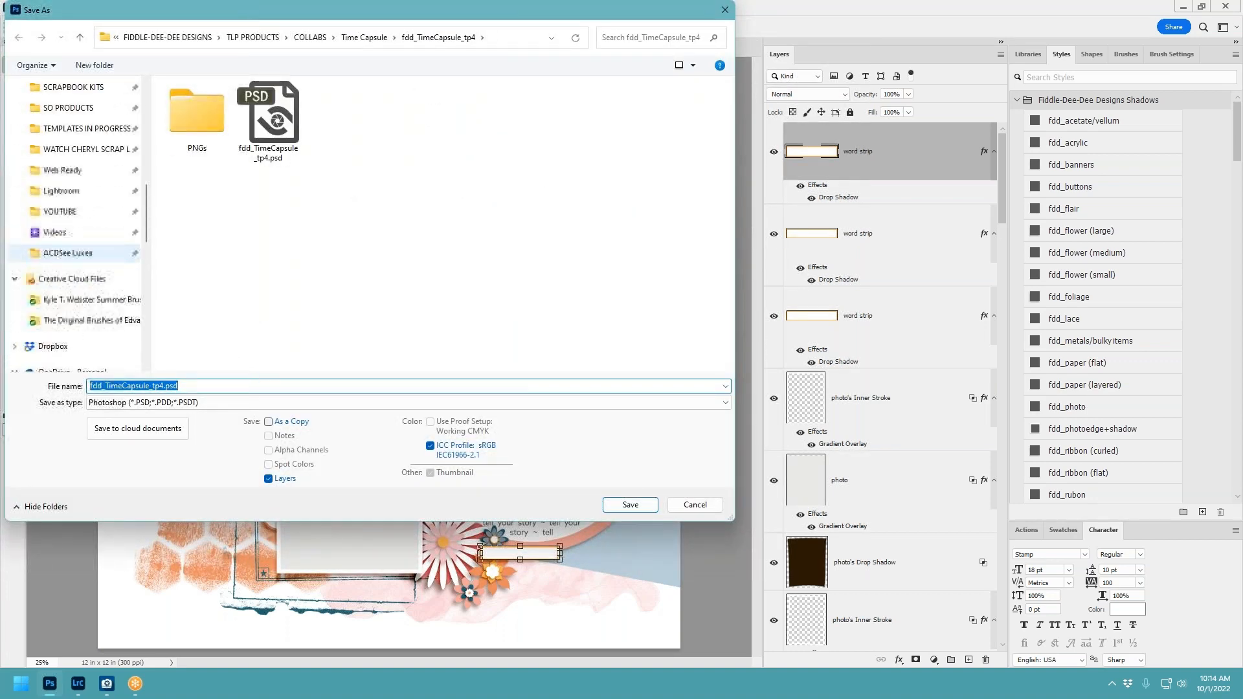
{"action": "scroll", "coordinate": [73, 227], "scroll_direction": "up", "scroll_amount": 2}
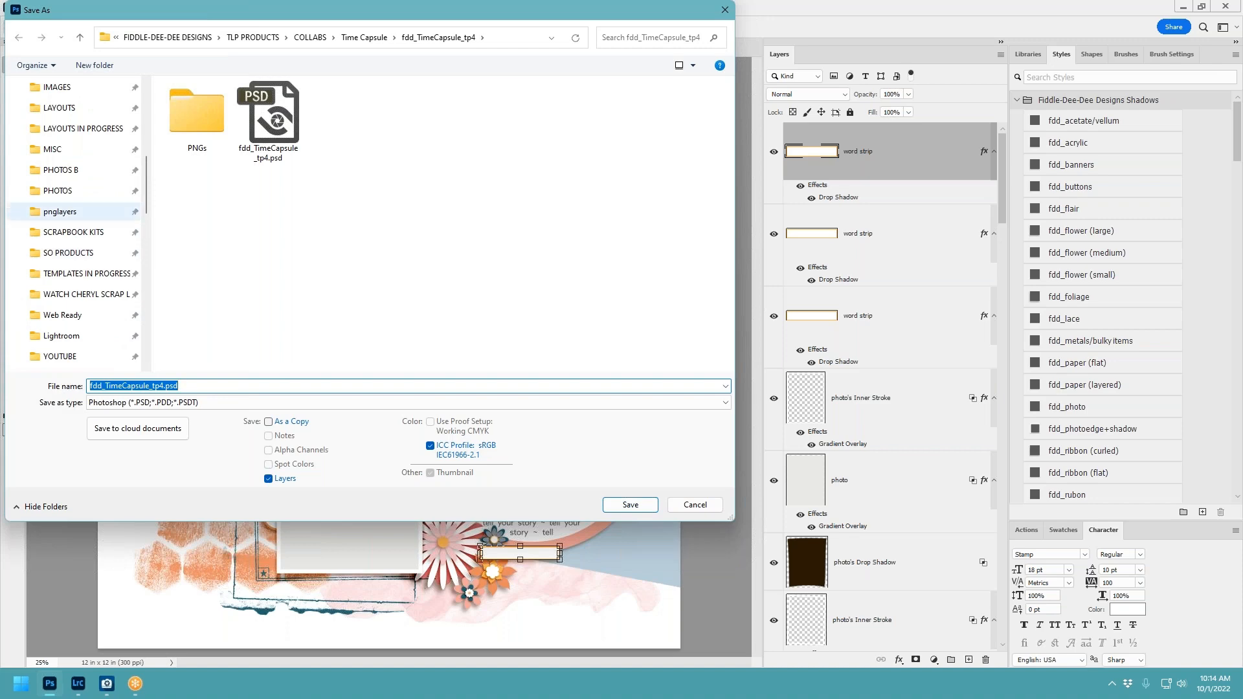
{"action": "left_click", "coordinate": [97, 128]}
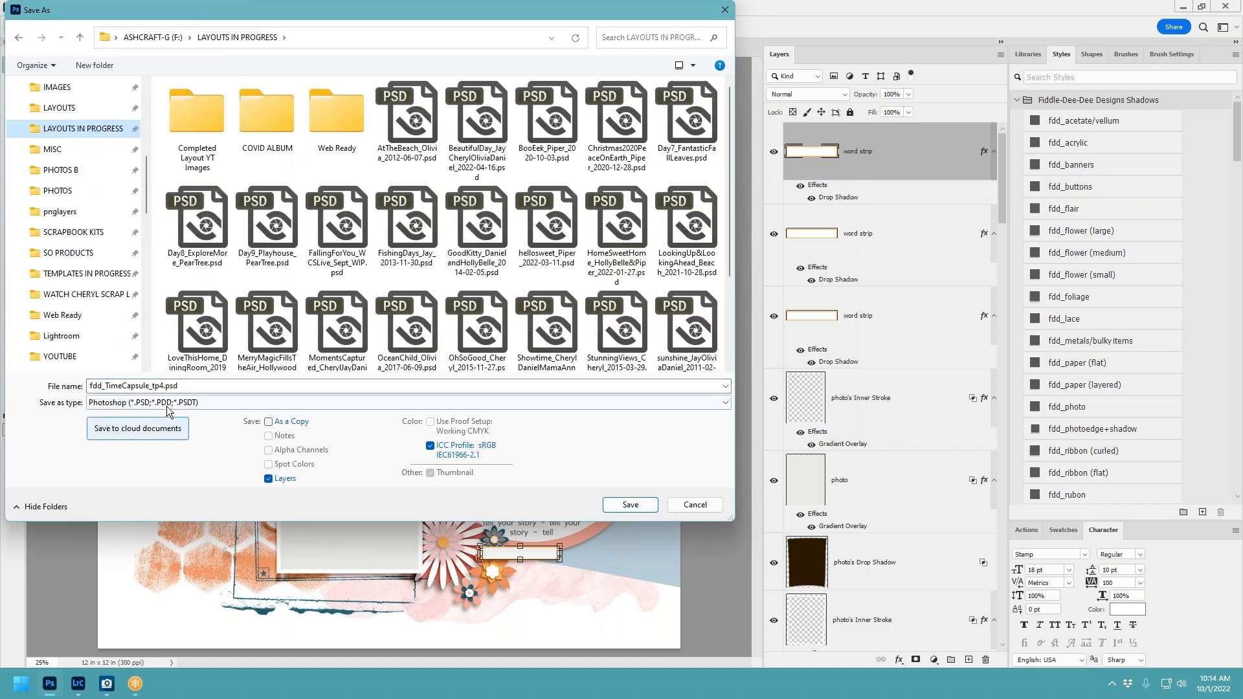
{"action": "double_click", "coordinate": [210, 387]}
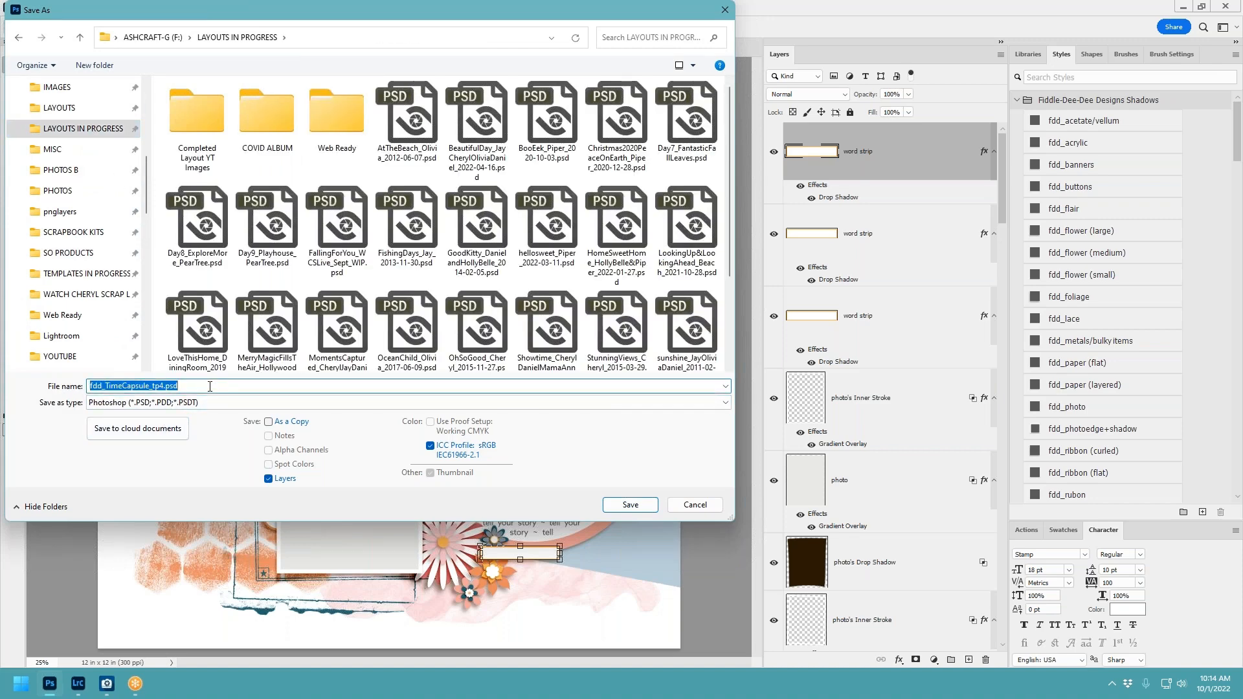
{"action": "type", "text": "W"}
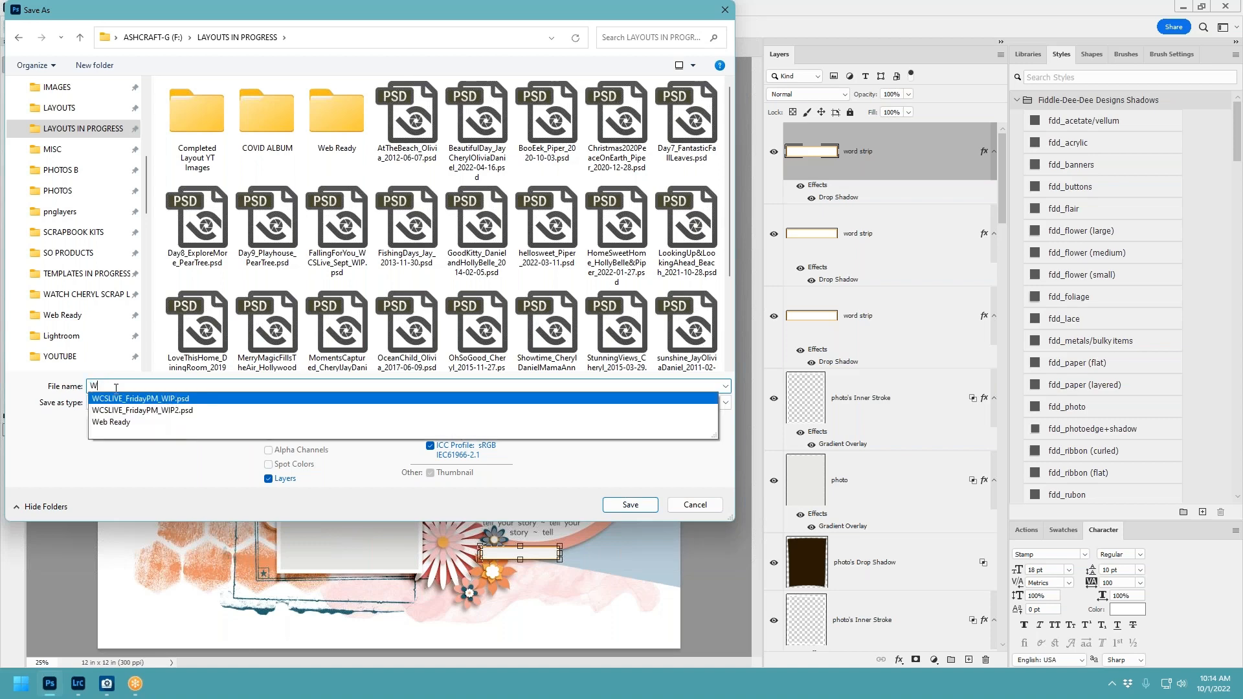
{"action": "key", "text": "Return"}
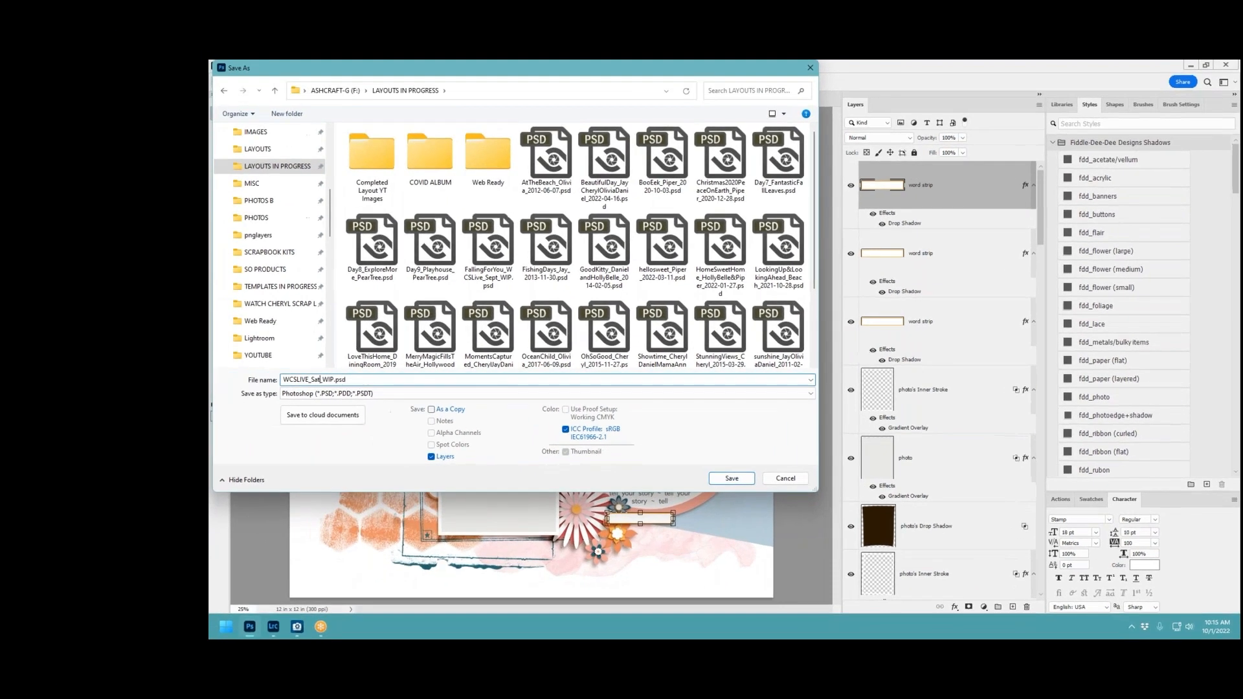
{"action": "type", "text": "urdayAM"}
{"action": "key", "text": "Return"}
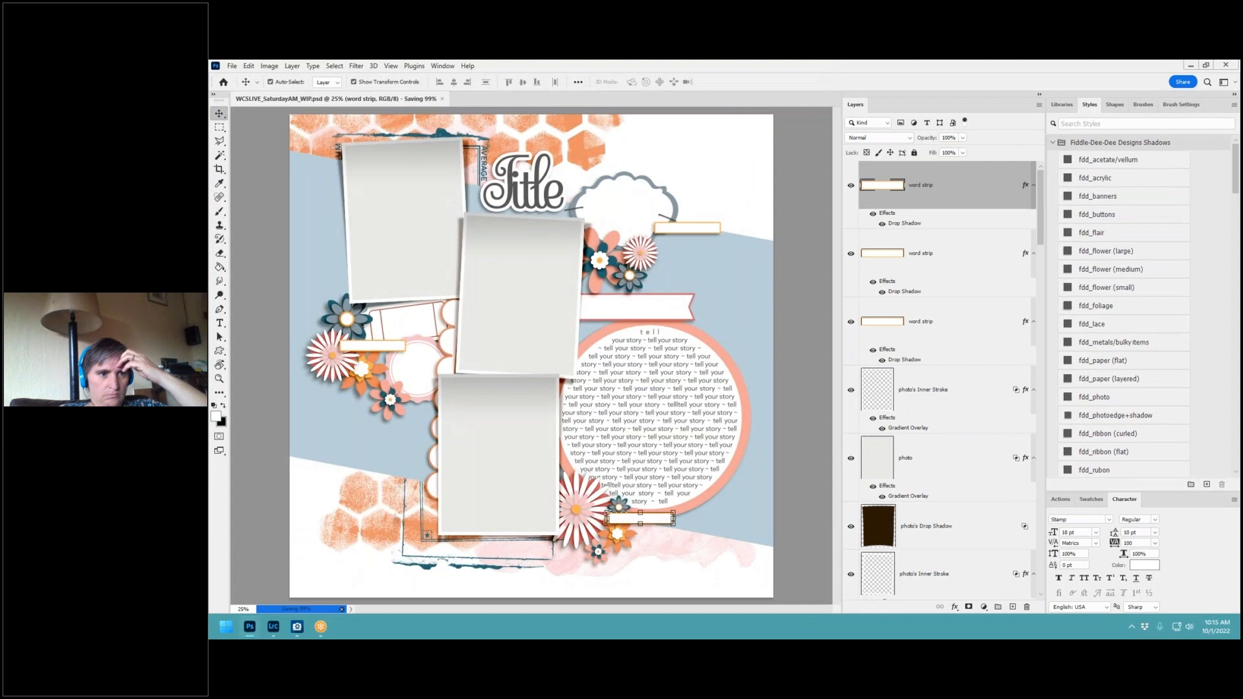
In Lightroom, enlarge photo 23 of 40 and examine the following backpack photos of the boy one after another.
{"action": "left_click", "coordinate": [273, 627]}
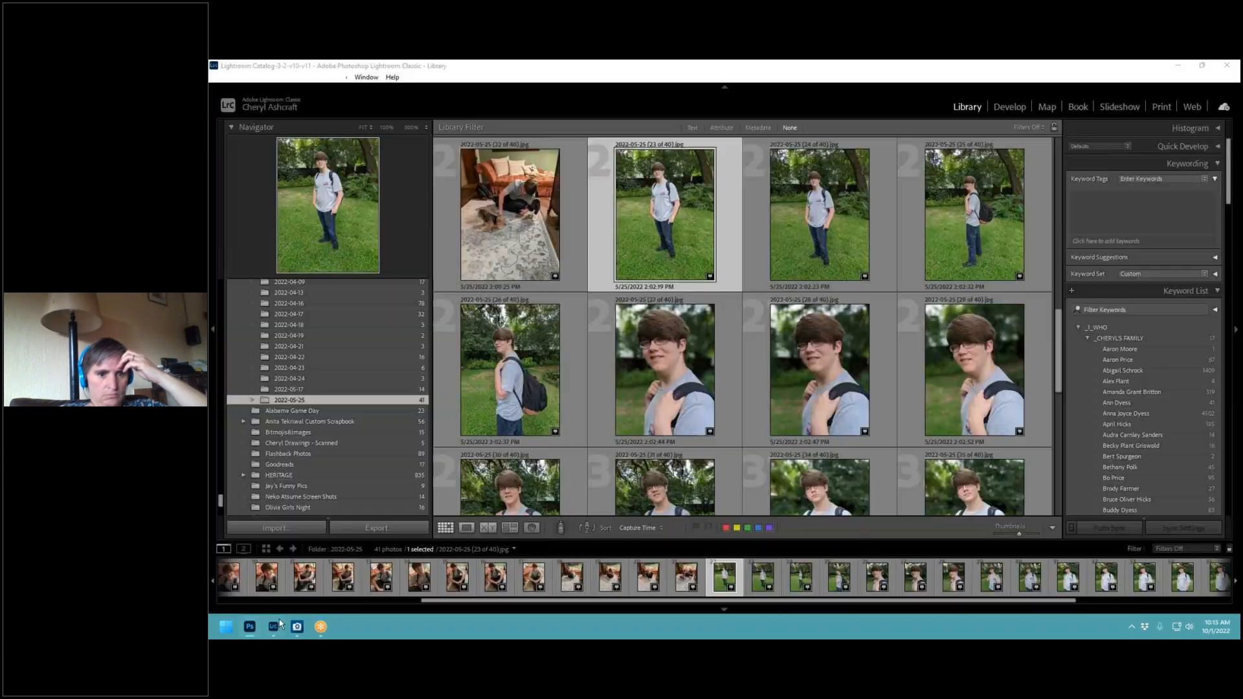
{"action": "double_click", "coordinate": [648, 277]}
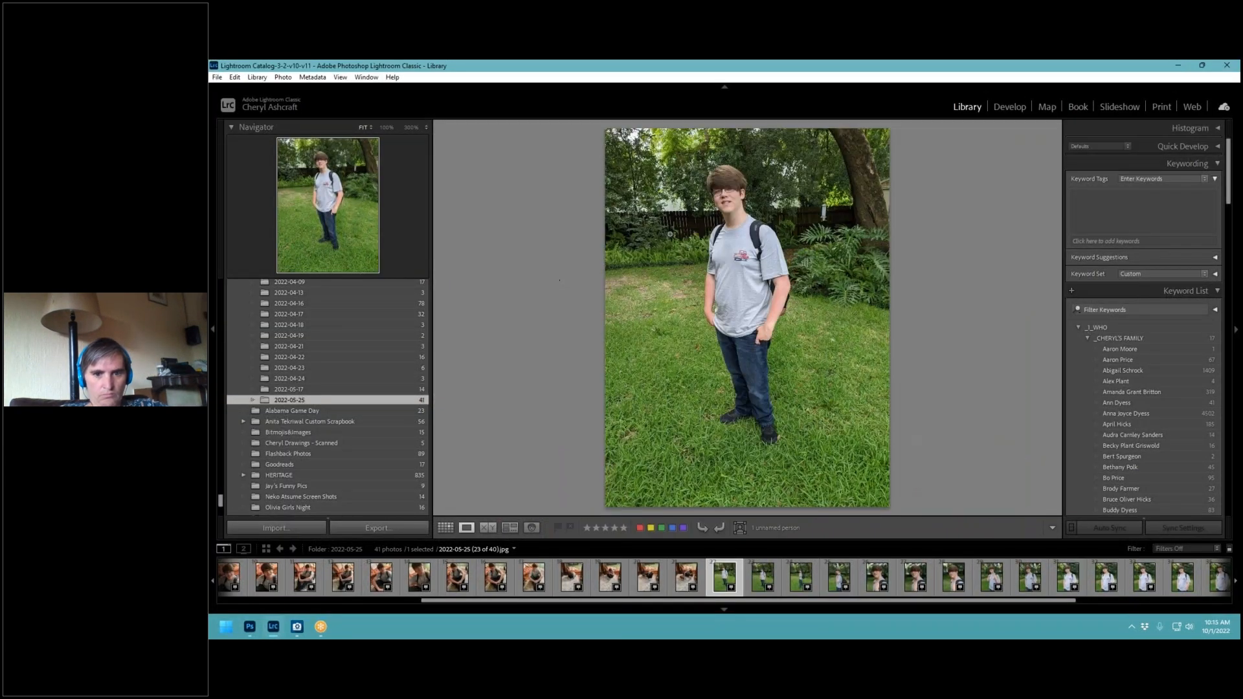
{"action": "key", "text": "Right"}
{"action": "key", "text": "Right"}
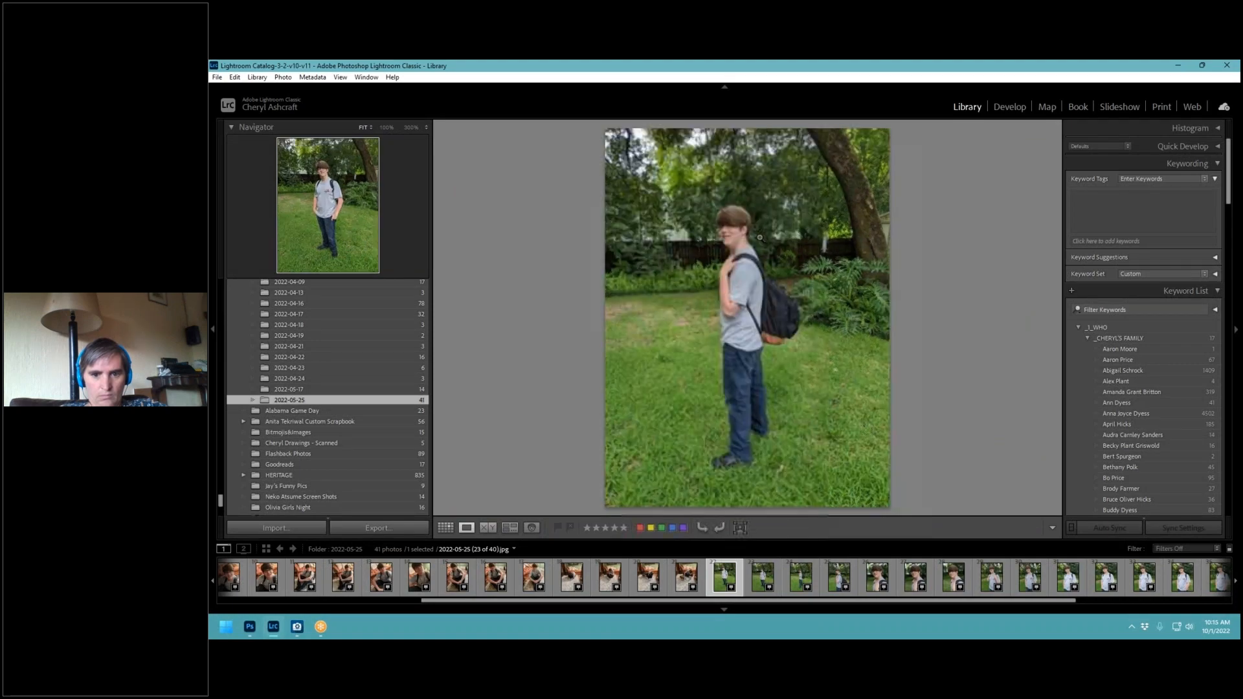
{"action": "key", "text": "Right"}
{"action": "key", "text": "Right"}
{"action": "key", "text": "Right"}
{"action": "key", "text": "Right"}
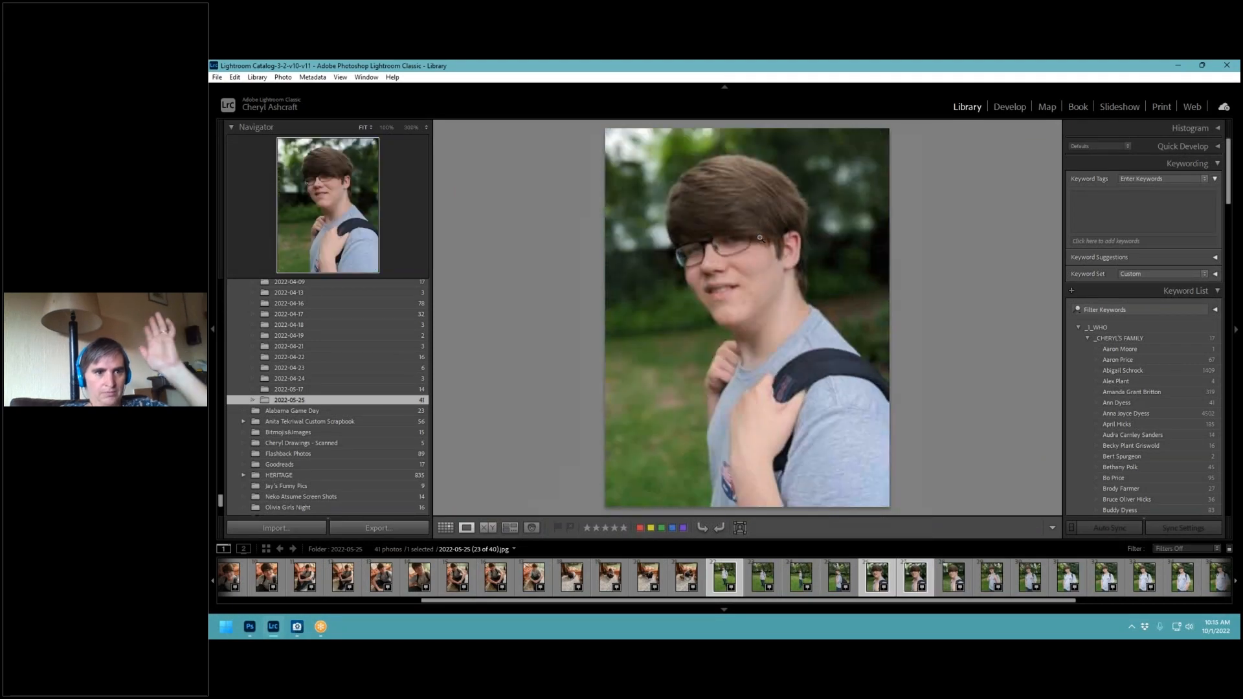
{"action": "key", "text": "Right"}
{"action": "key", "text": "Right"}
{"action": "key", "text": "Right"}
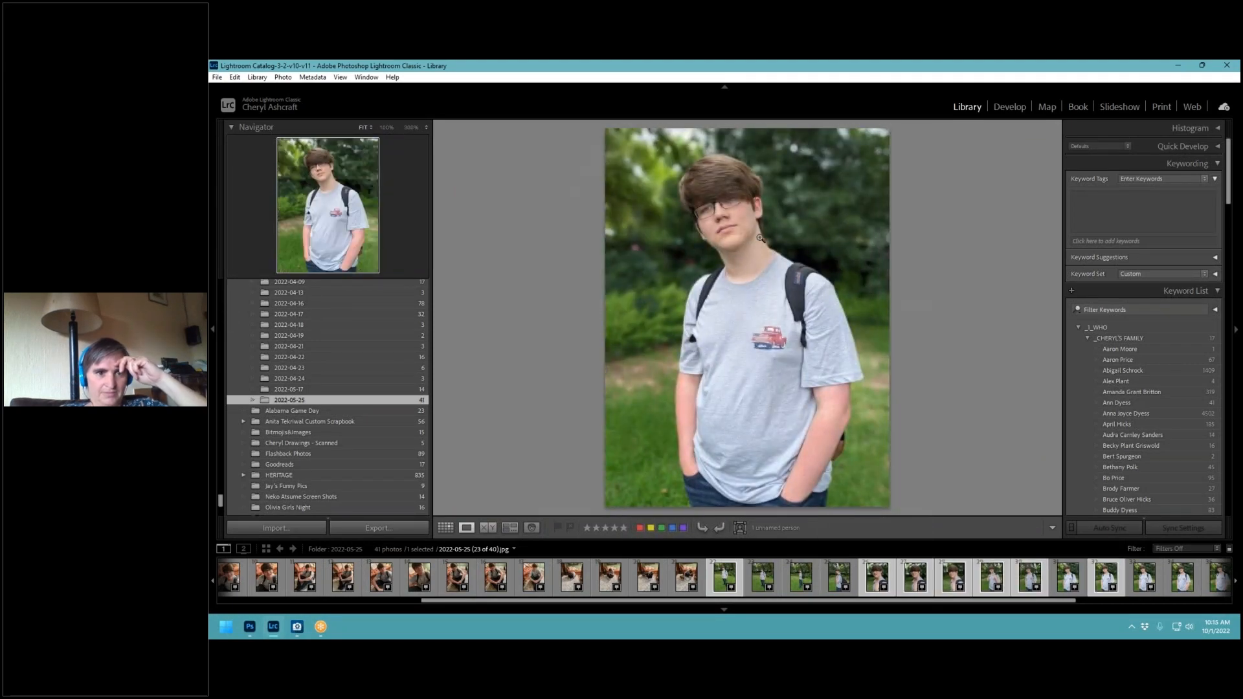
{"action": "key", "text": "Right"}
{"action": "key", "text": "Right"}
{"action": "key", "text": "Right"}
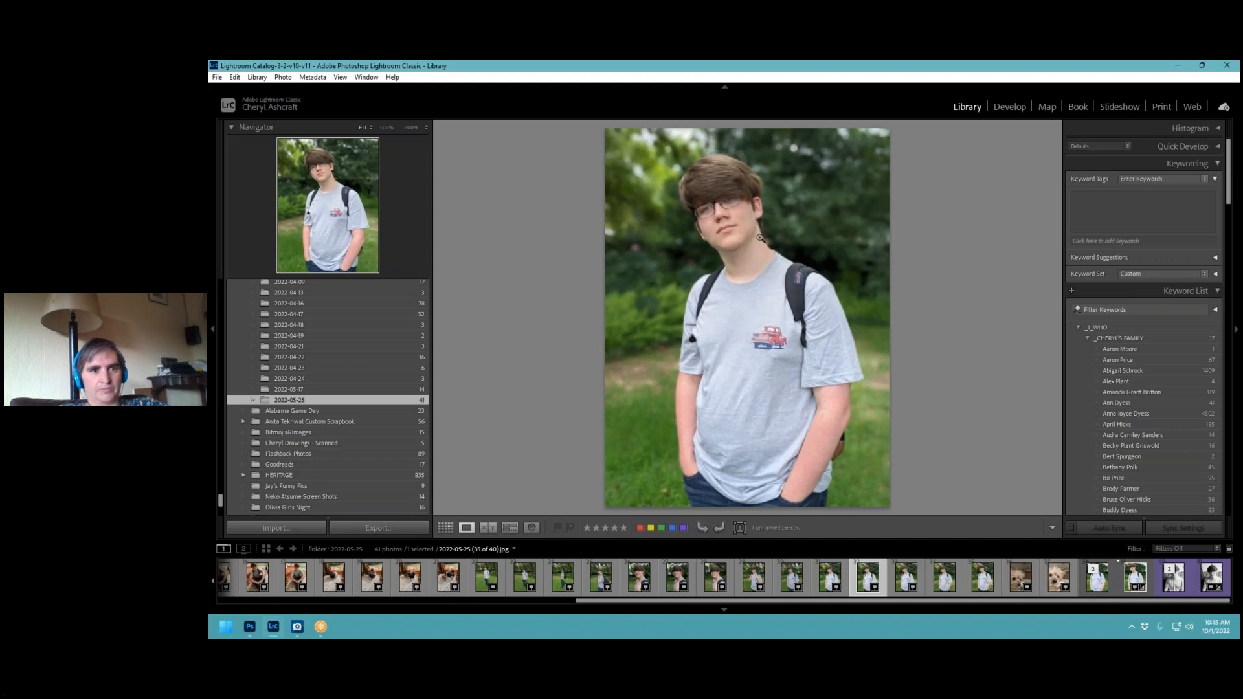
{"action": "key", "text": "Right"}
{"action": "key", "text": "Right"}
{"action": "key", "text": "Right"}
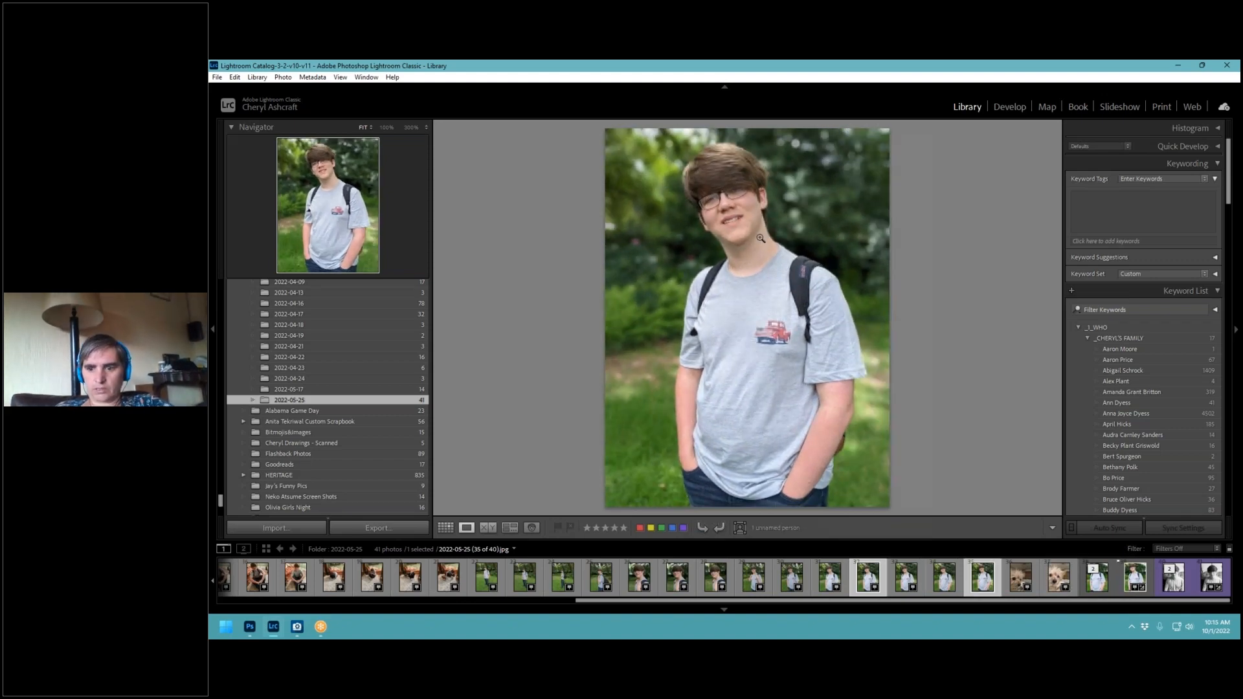
{"action": "key", "text": "Right"}
{"action": "key", "text": "Right"}
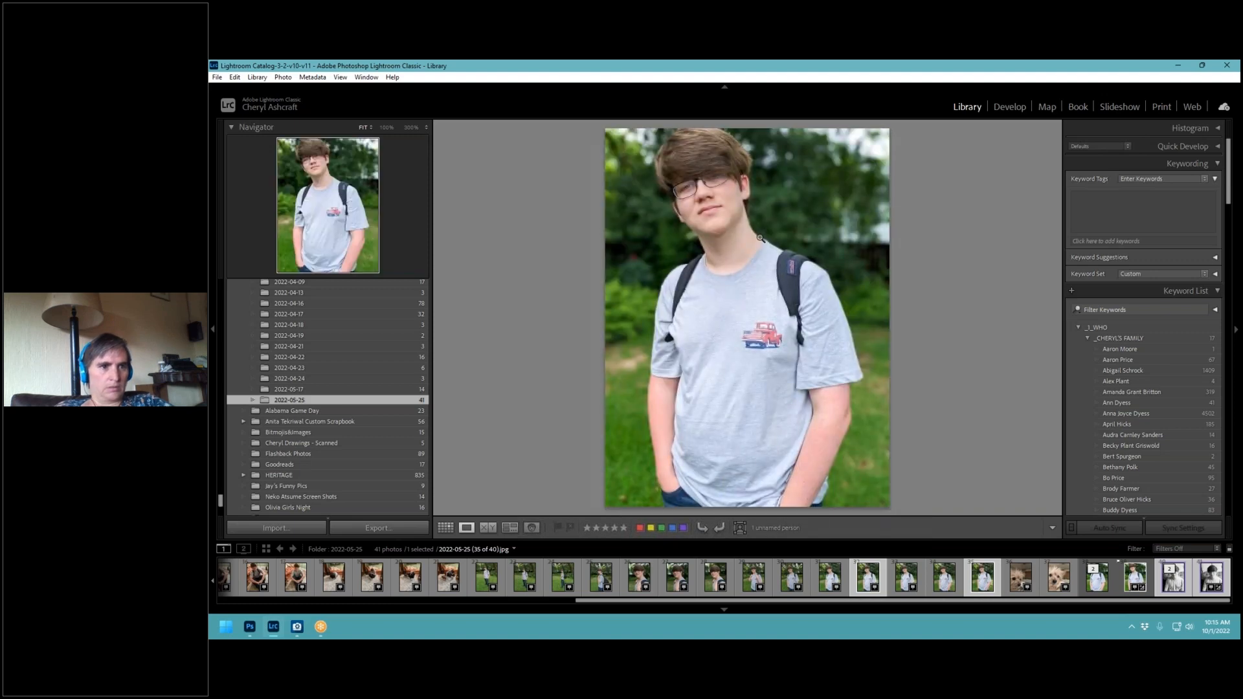
{"action": "key", "text": "Left"}
{"action": "key", "text": "Left"}
{"action": "key", "text": "Left"}
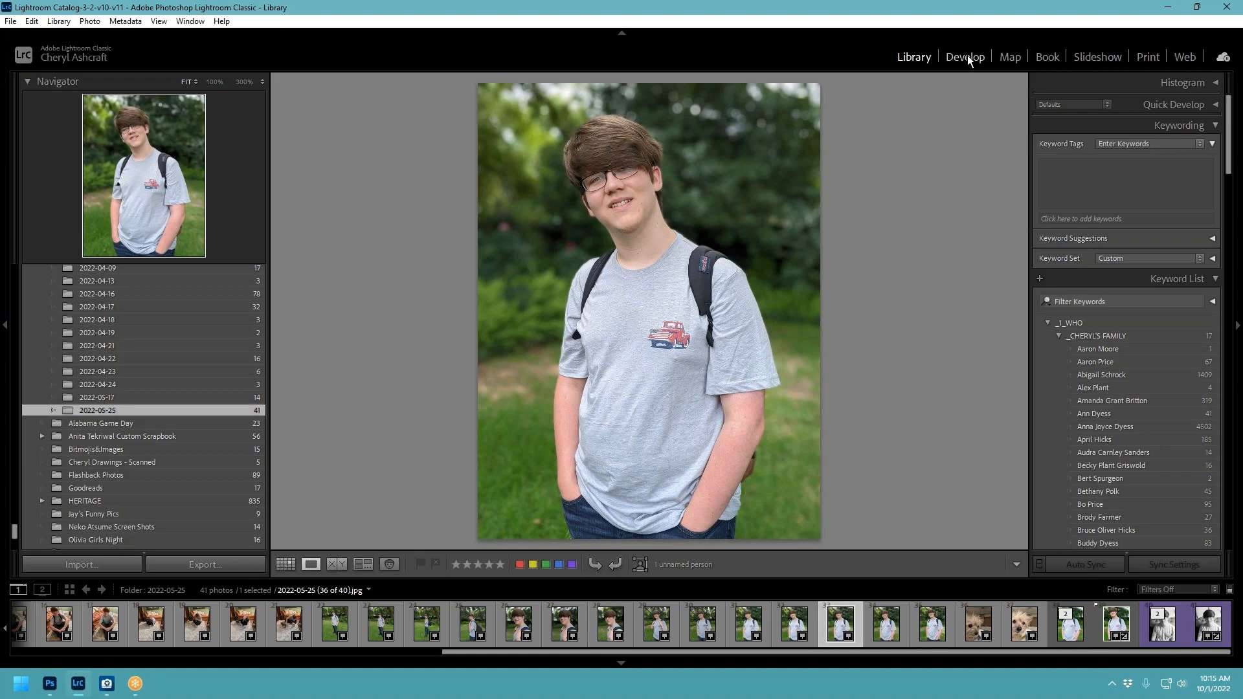
{"action": "left_click", "coordinate": [967, 57]}
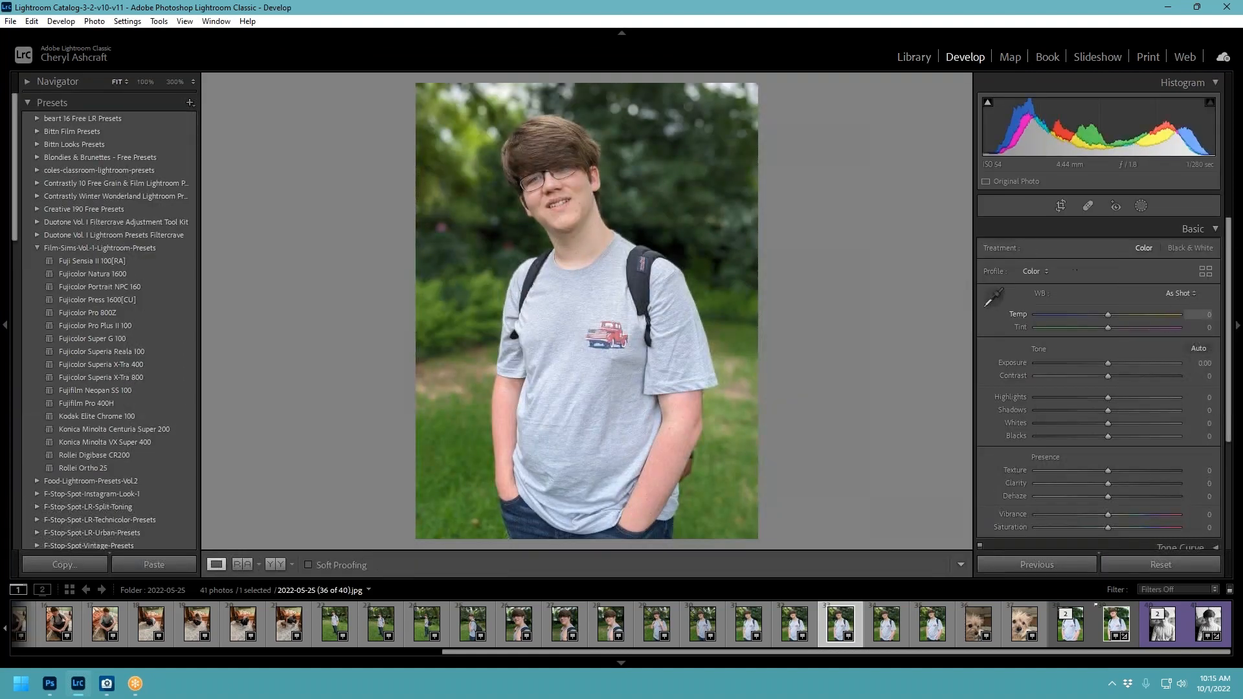
{"action": "left_click", "coordinate": [1181, 294]}
{"action": "left_click", "coordinate": [1138, 324]}
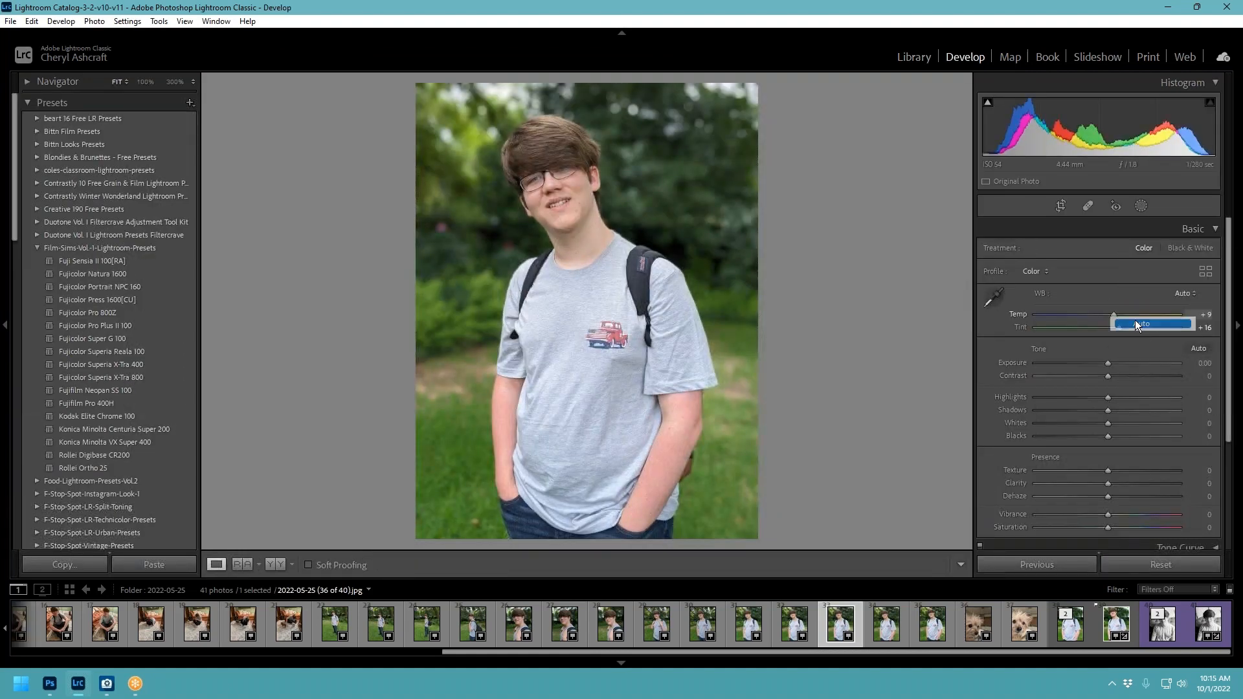
{"action": "left_click", "coordinate": [1204, 351]}
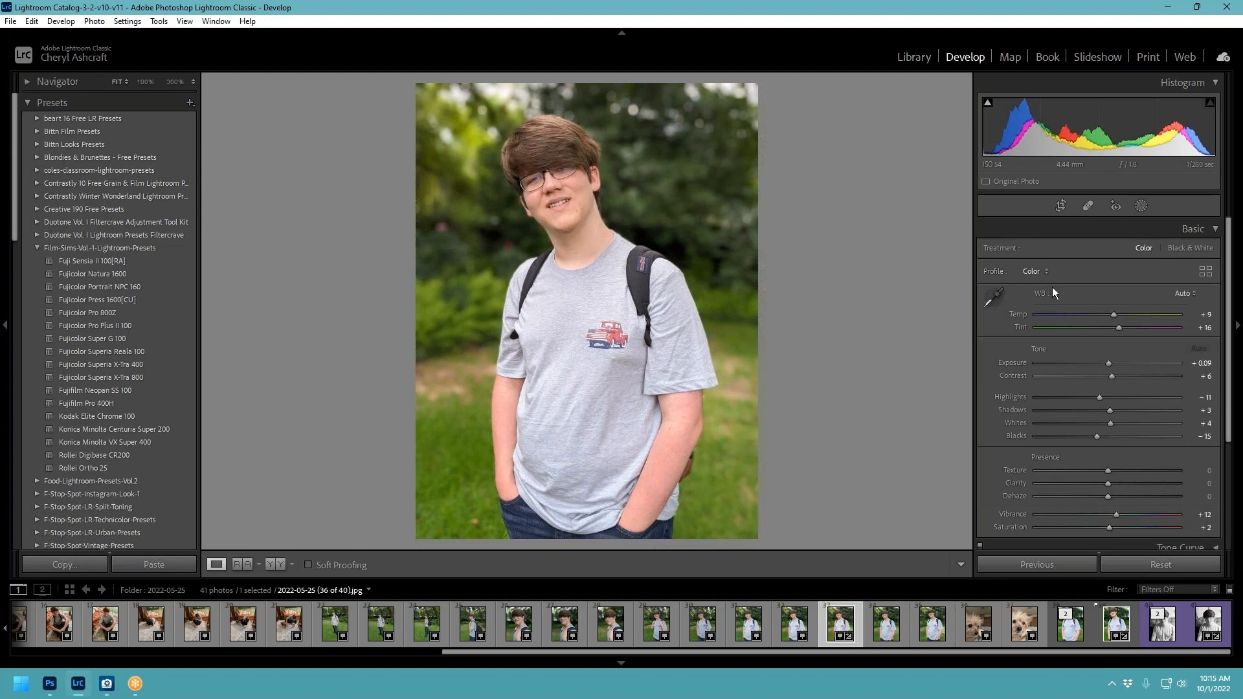
Fine-tune the portrait by setting Temp to +2, Blacks to -38, Exposure to -0.02 and Contrast to +18.
{"action": "left_click_drag", "start_coordinate": [1114, 314], "coordinate": [1109, 313]}
{"action": "left_click_drag", "start_coordinate": [1095, 436], "coordinate": [1078, 435]}
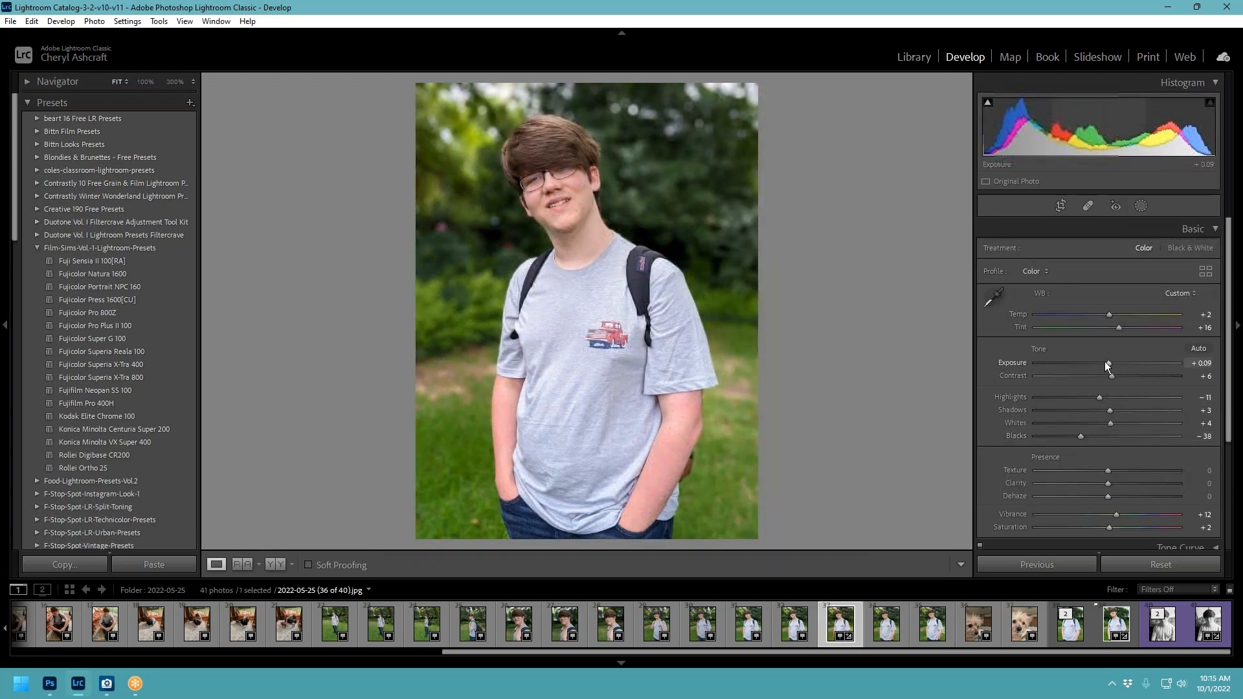
{"action": "left_click_drag", "start_coordinate": [1108, 361], "coordinate": [1120, 376]}
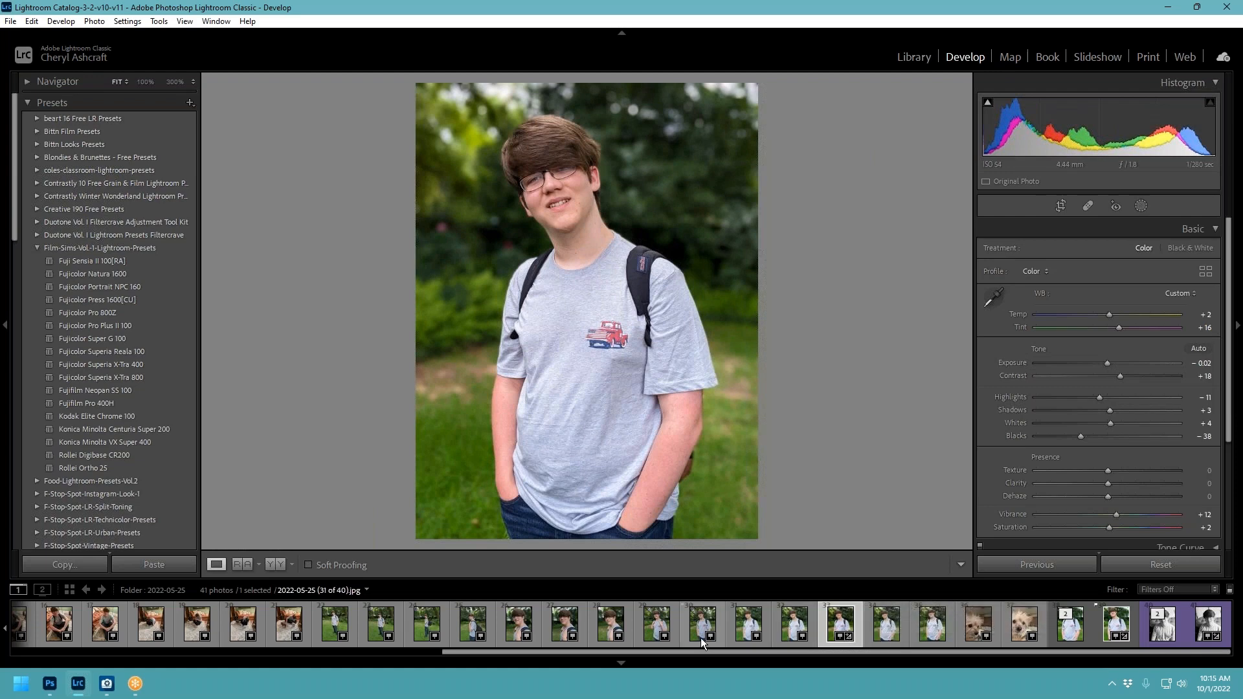
Compare the close-up portraits and synchronize the develop settings of photo 36 of 40 to photo 29 of 40.
{"action": "left_click", "coordinate": [626, 619]}
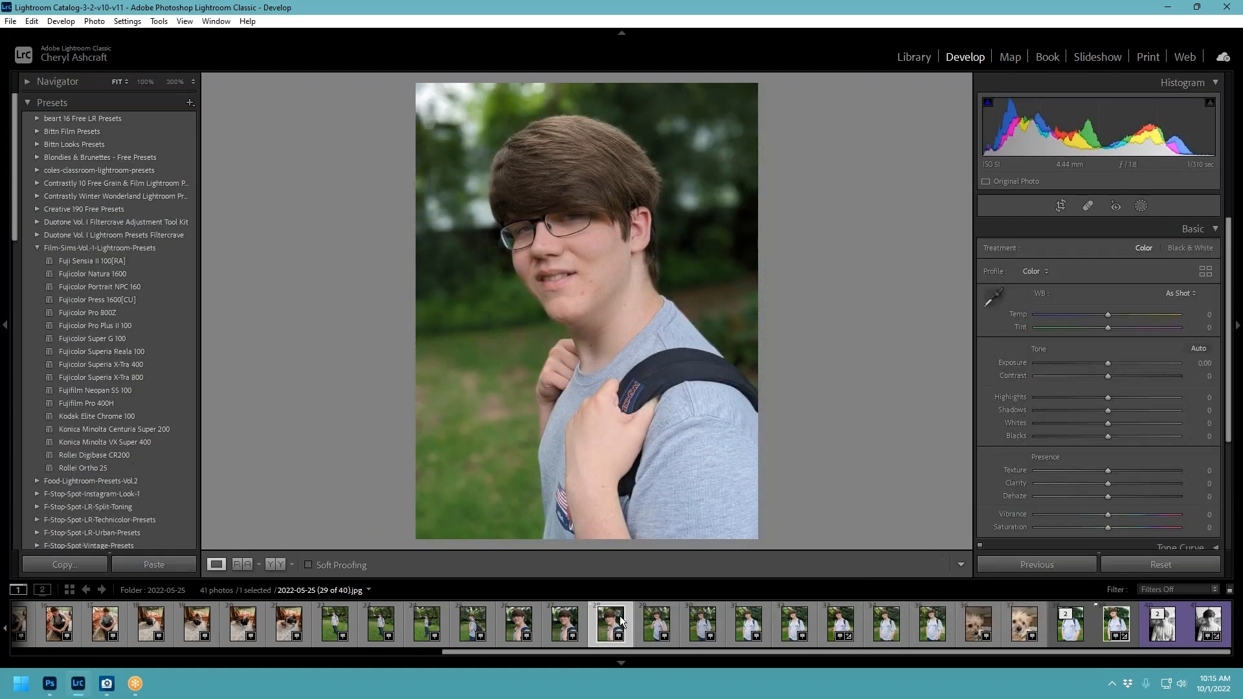
{"action": "left_click", "coordinate": [534, 623]}
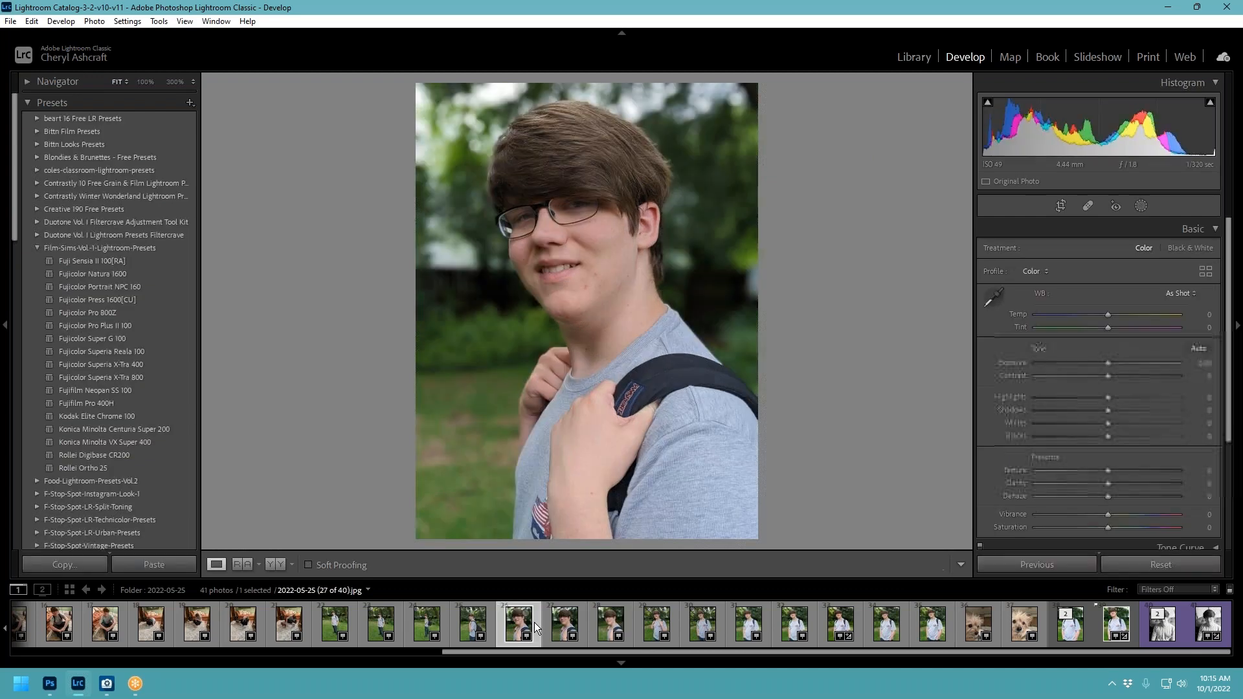
{"action": "left_click", "coordinate": [584, 624]}
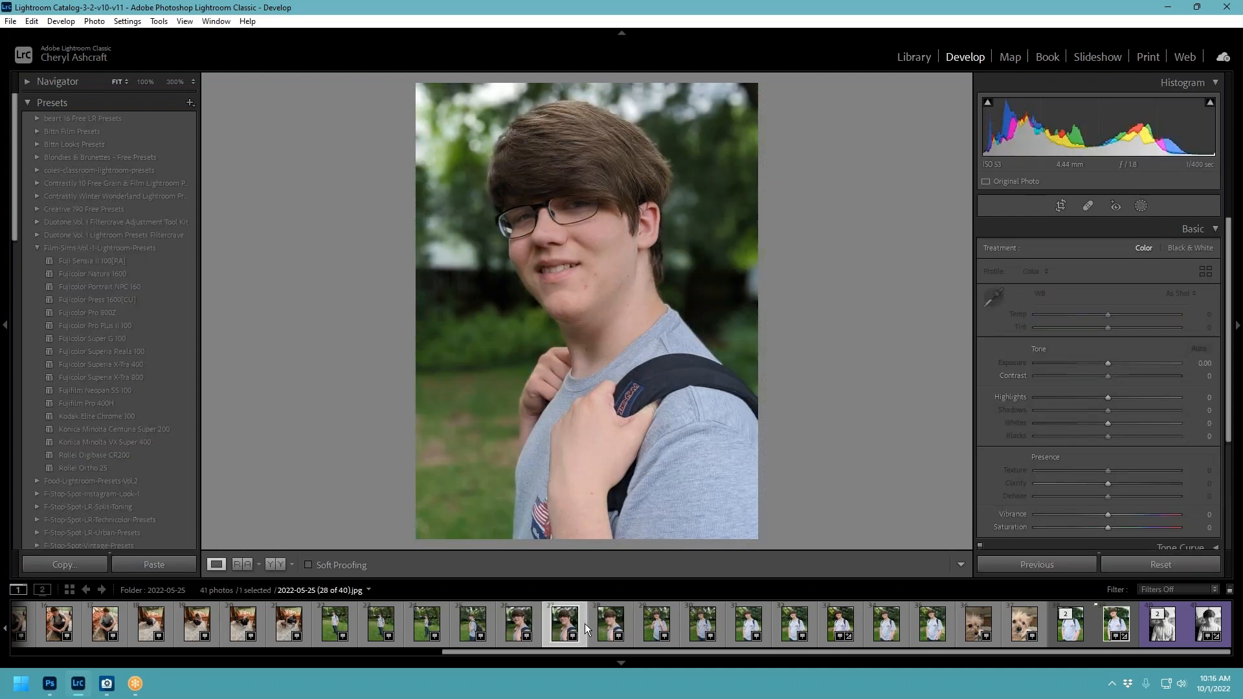
{"action": "left_click", "coordinate": [626, 623]}
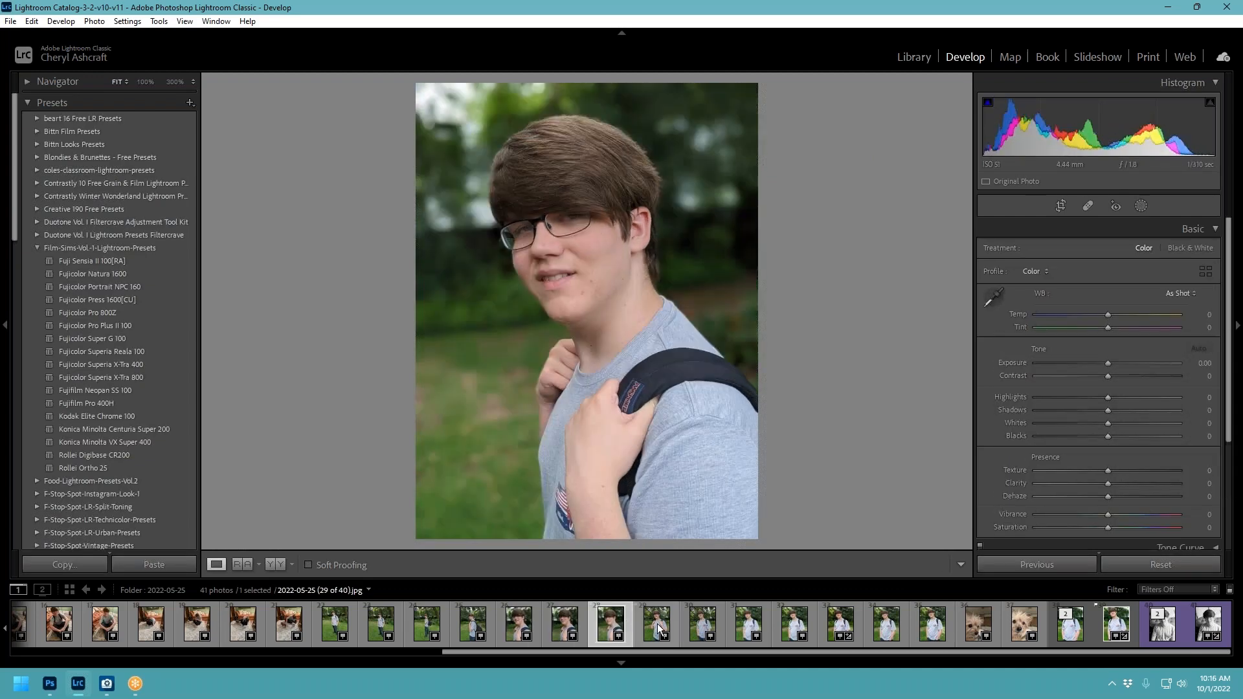
{"action": "left_click", "coordinate": [860, 624]}
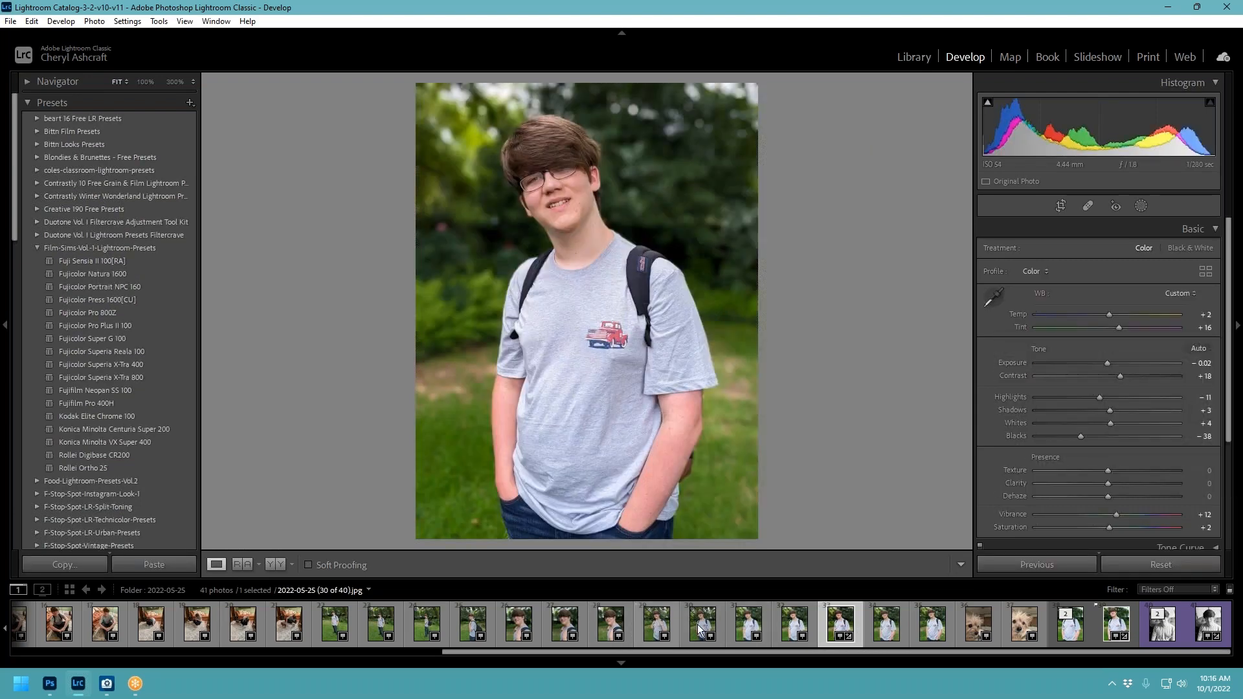
{"action": "left_click", "coordinate": [627, 624], "text": "ctrl"}
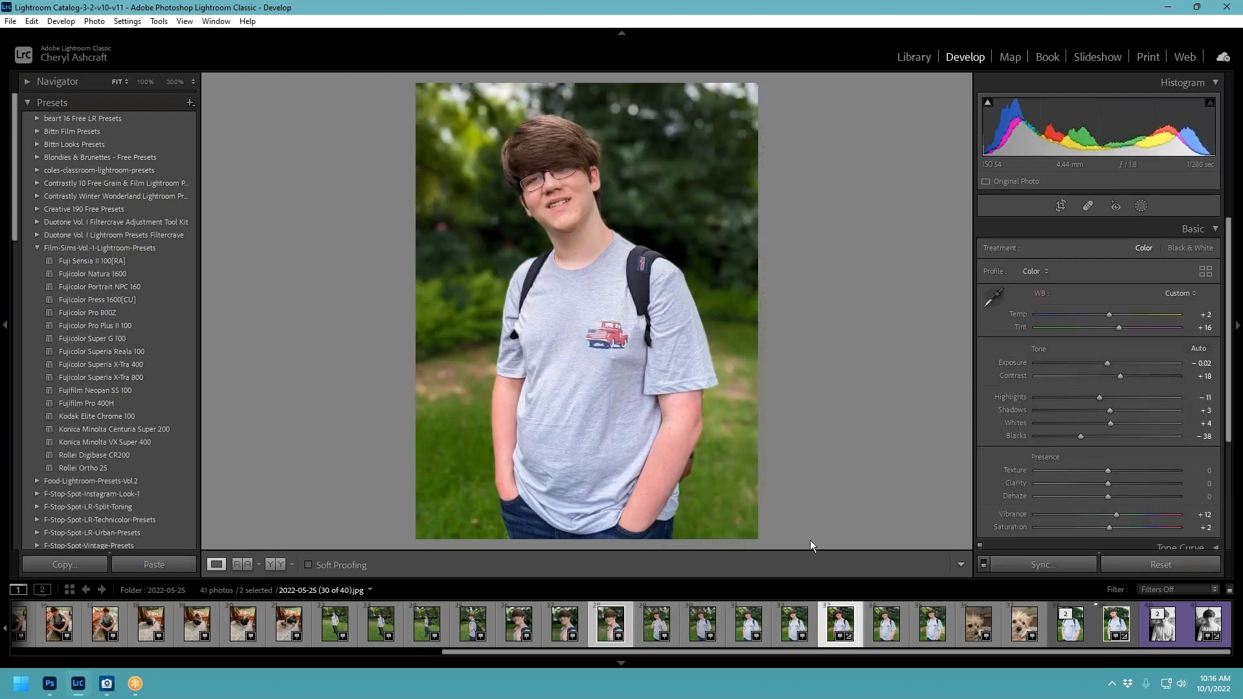
{"action": "left_click", "coordinate": [1027, 564]}
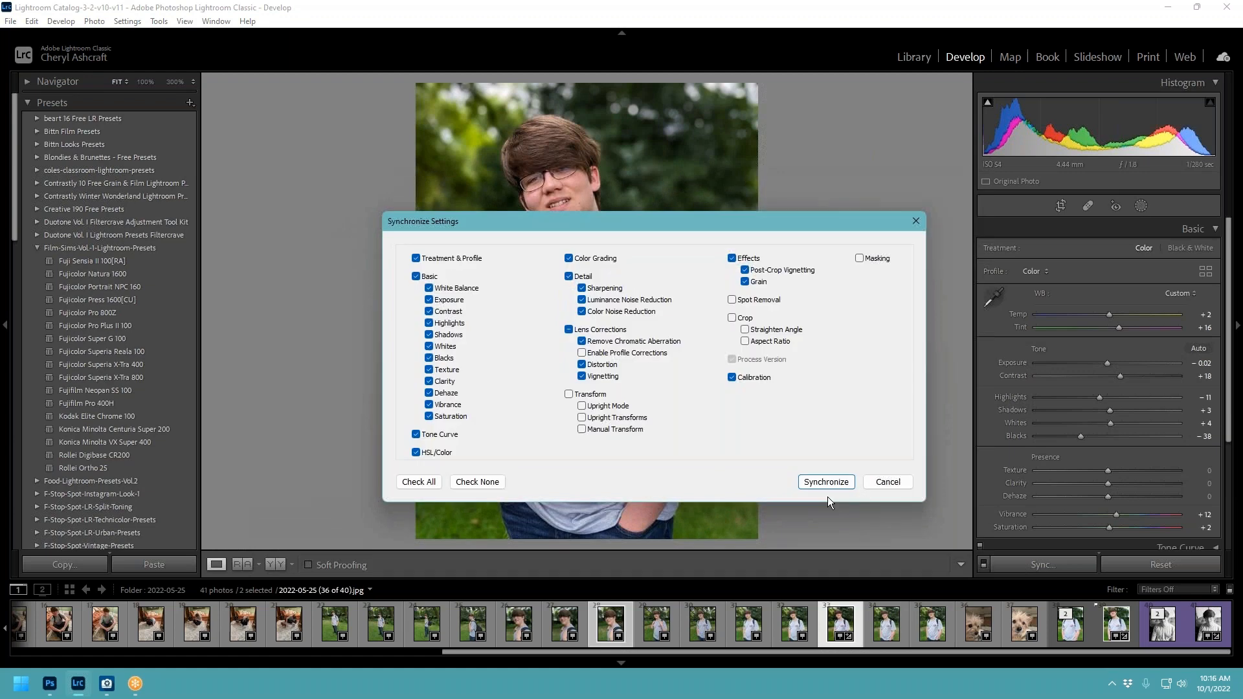
{"action": "left_click", "coordinate": [824, 482]}
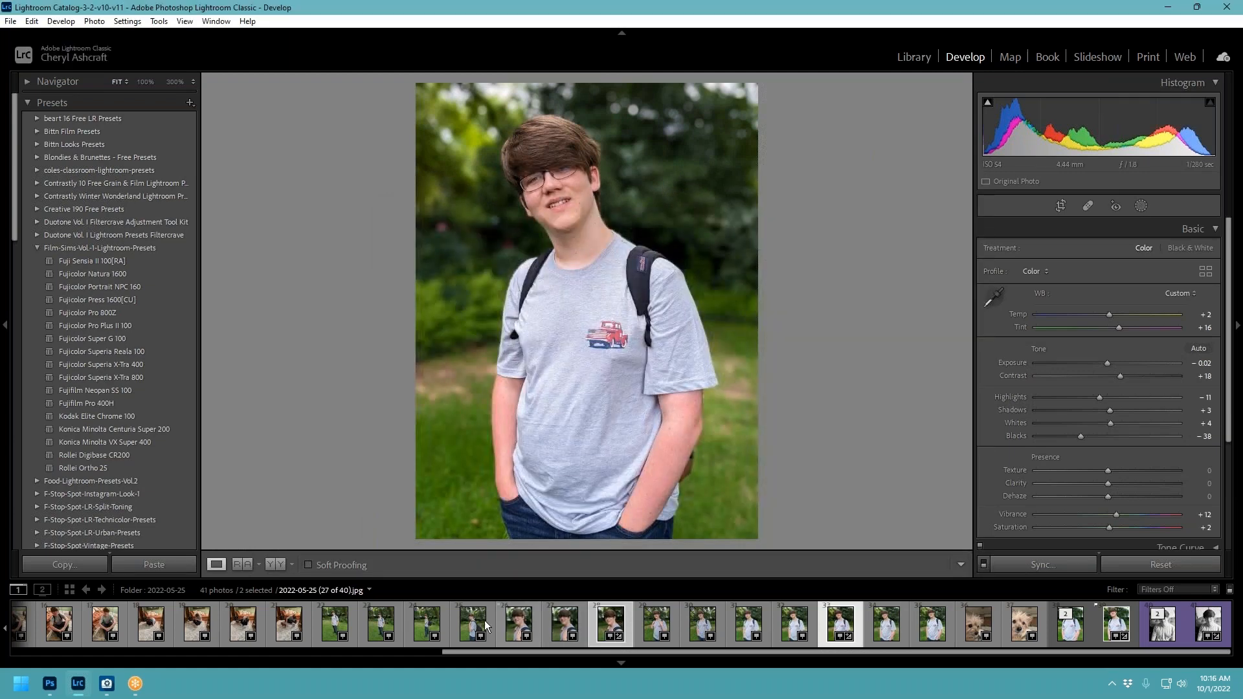
{"action": "left_click", "coordinate": [352, 627]}
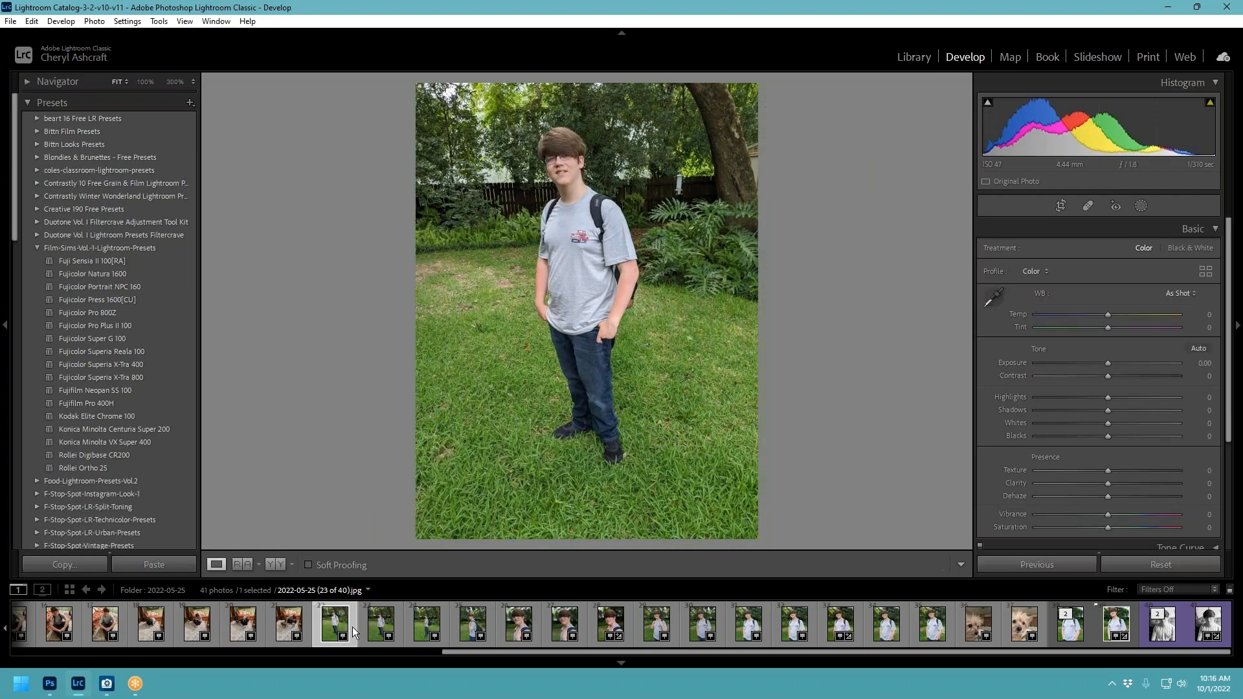
{"action": "left_click", "coordinate": [442, 618]}
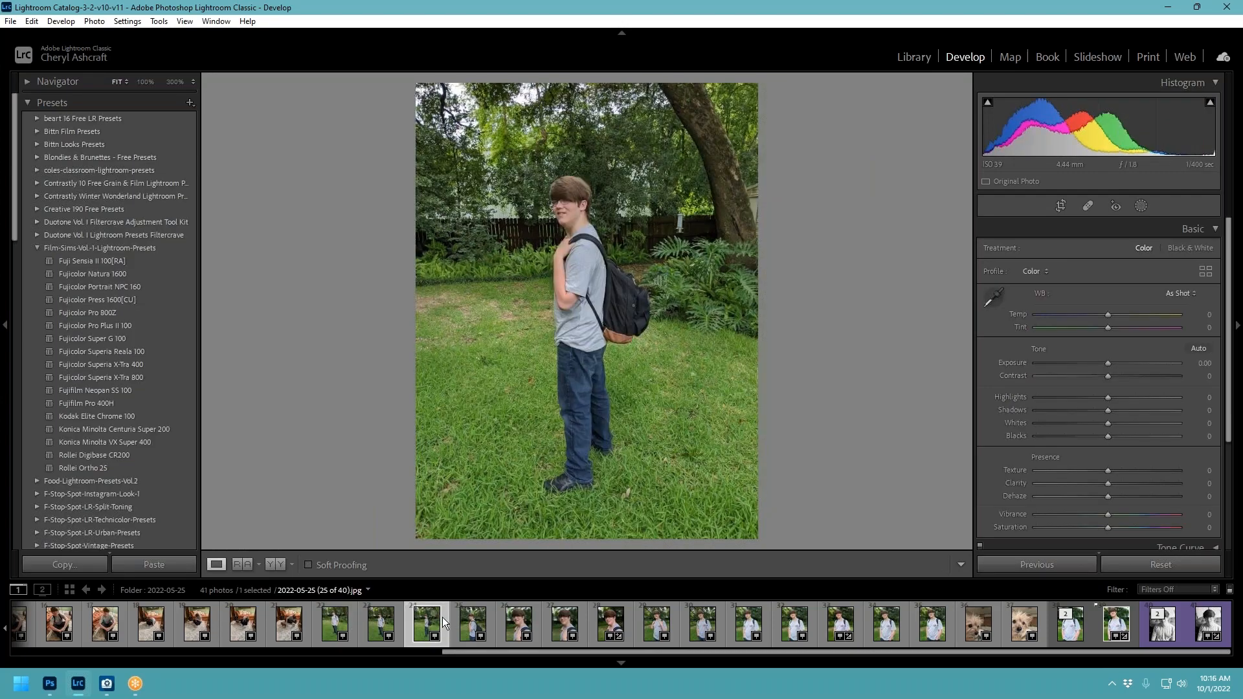
{"action": "left_click", "coordinate": [484, 622]}
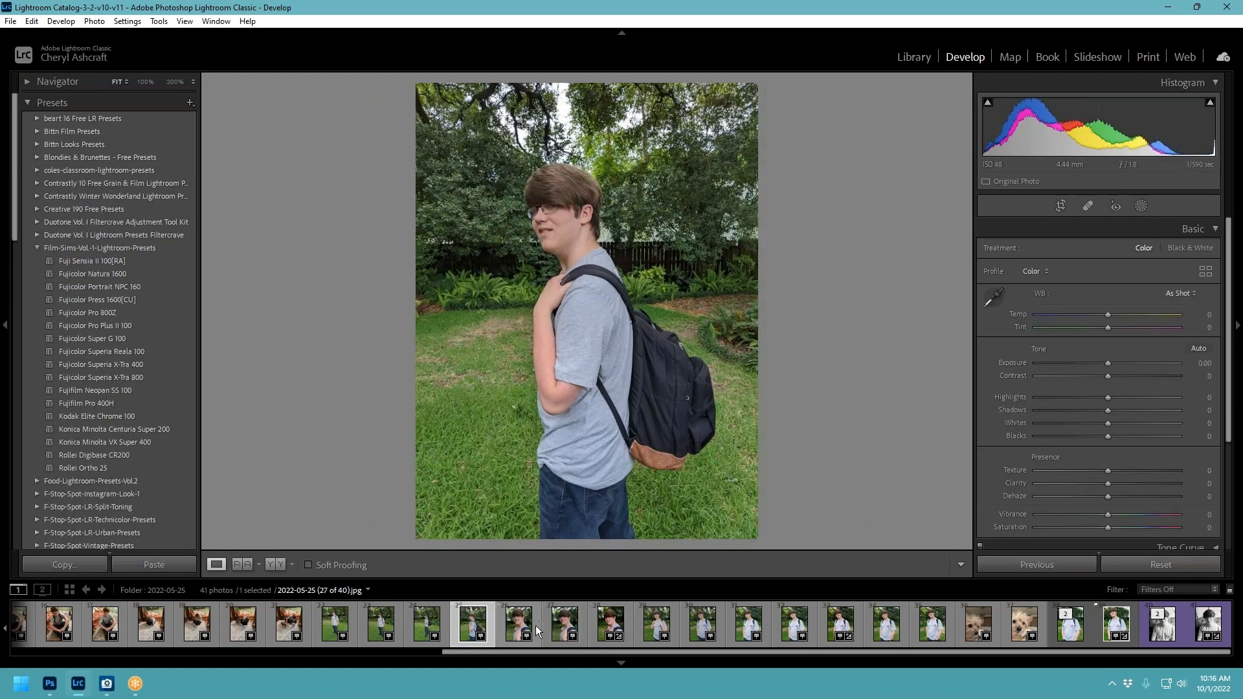
{"action": "left_click", "coordinate": [536, 624]}
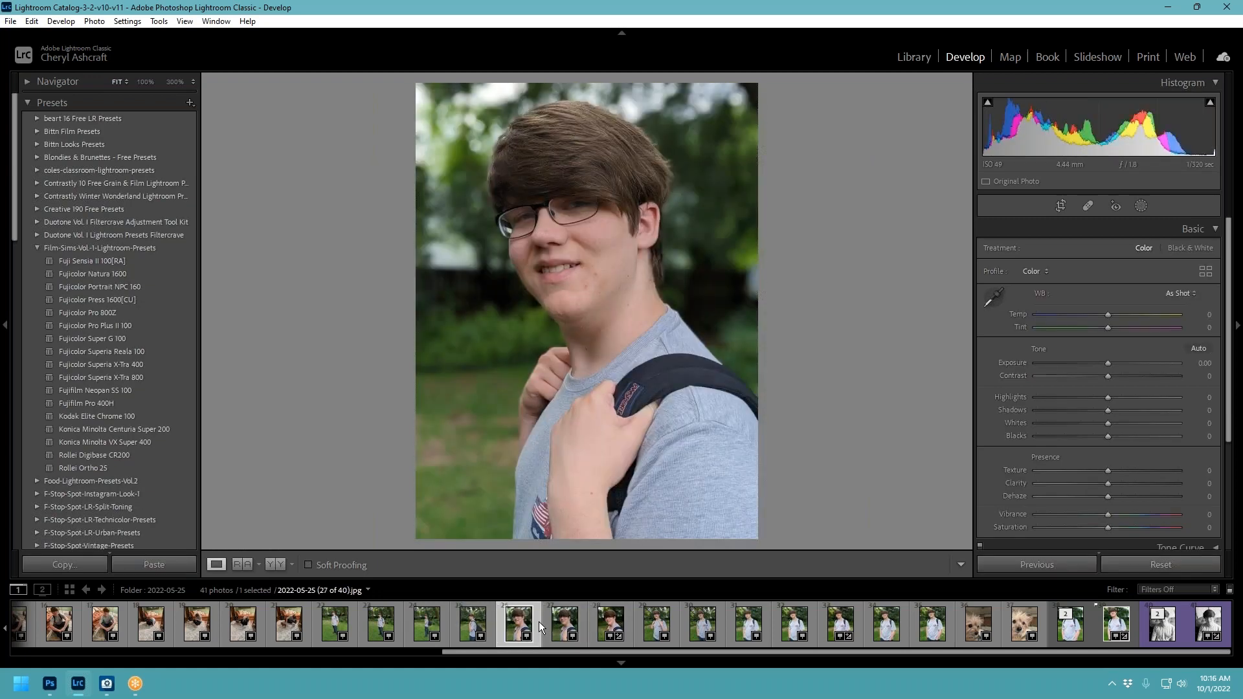
{"action": "left_click", "coordinate": [597, 622]}
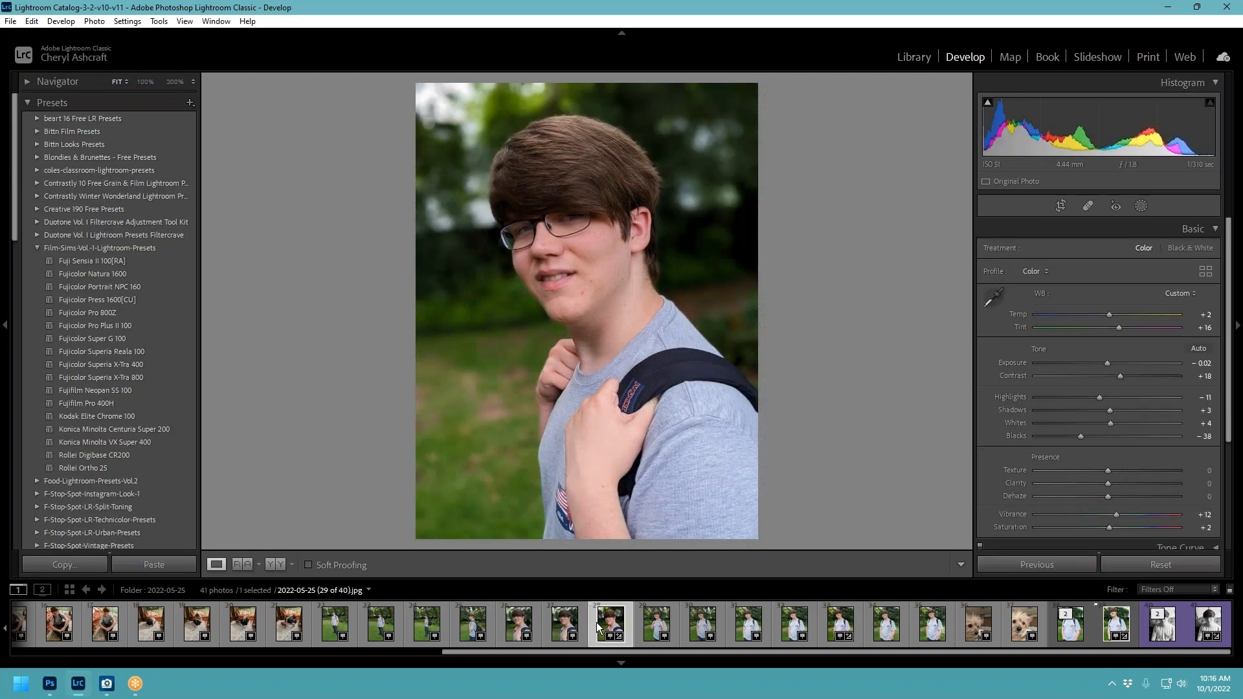
{"action": "right_click", "coordinate": [596, 623]}
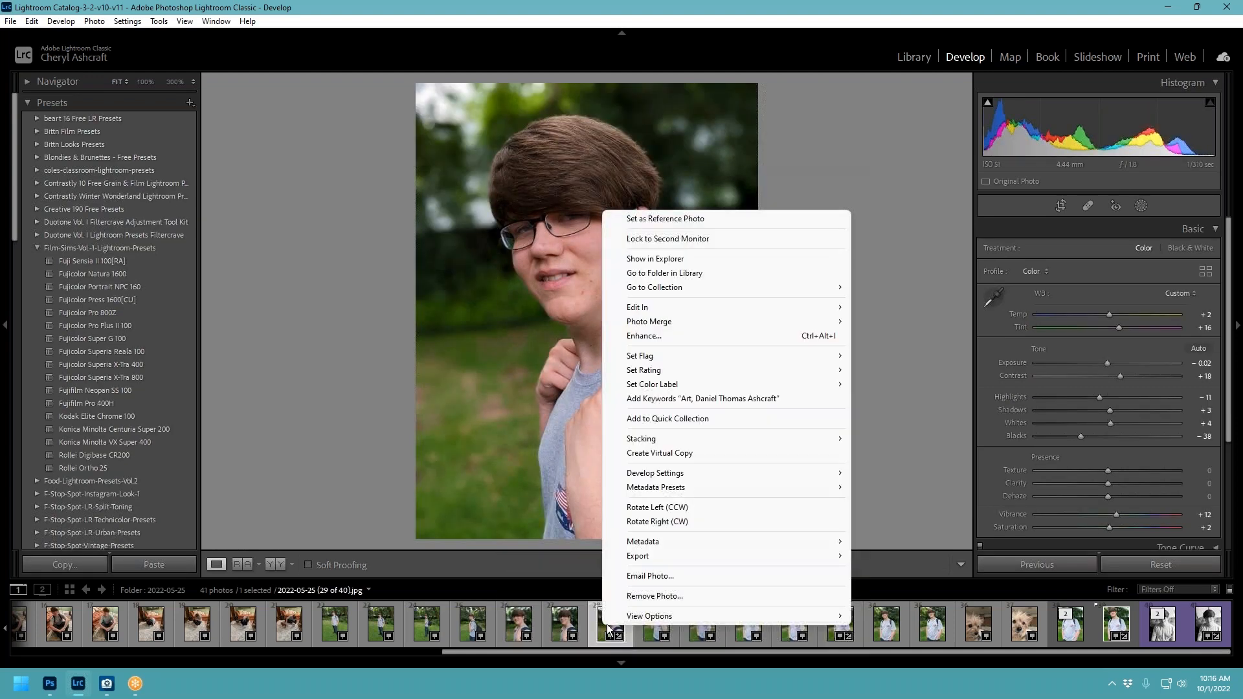
{"action": "left_click", "coordinate": [1121, 565]}
{"action": "left_click", "coordinate": [1123, 564]}
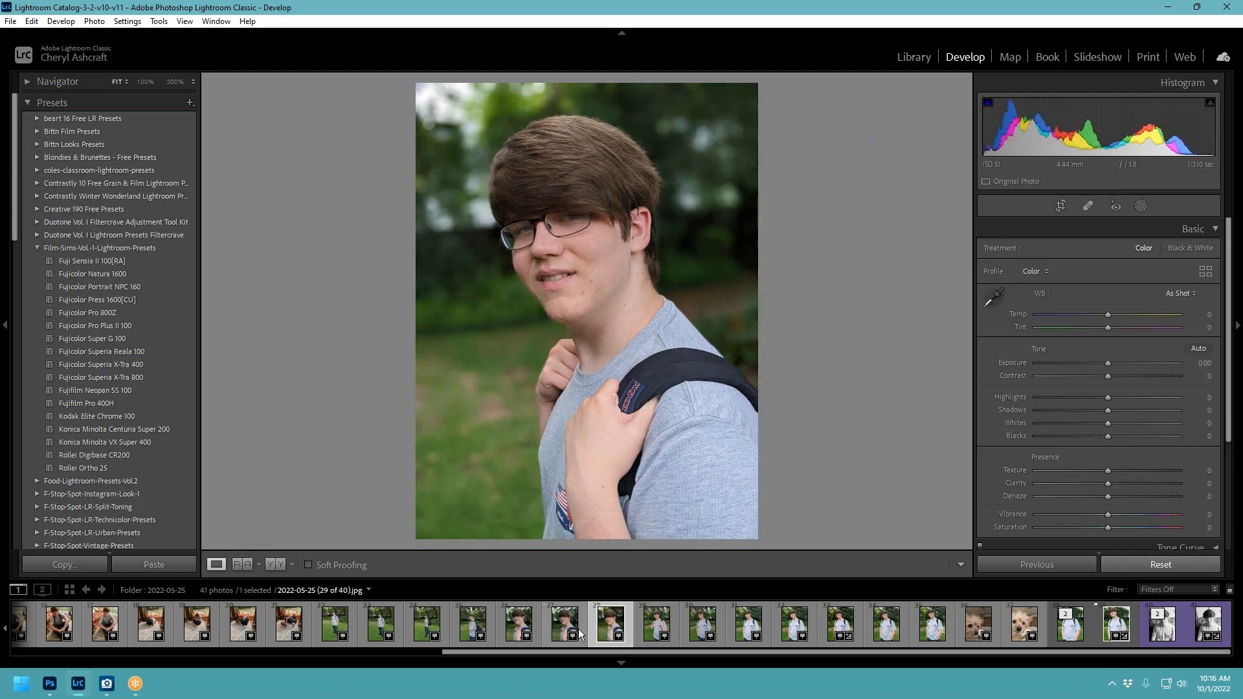
{"action": "left_click", "coordinate": [536, 627]}
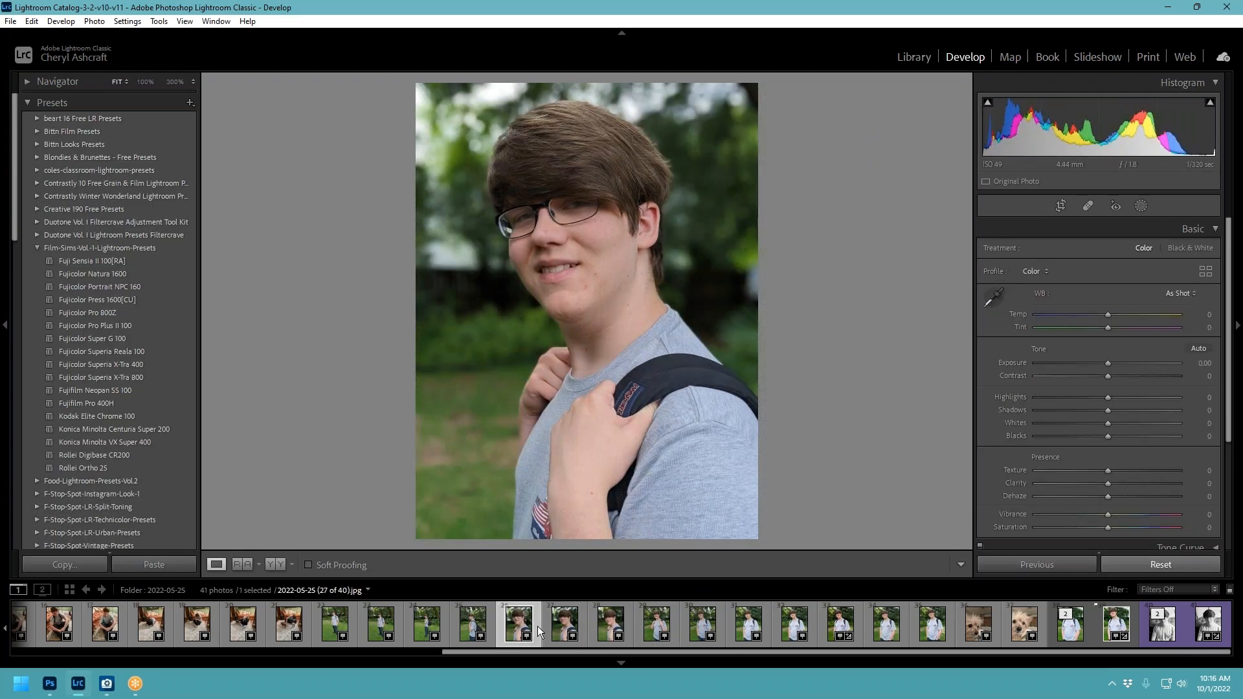
{"action": "left_click", "coordinate": [582, 618]}
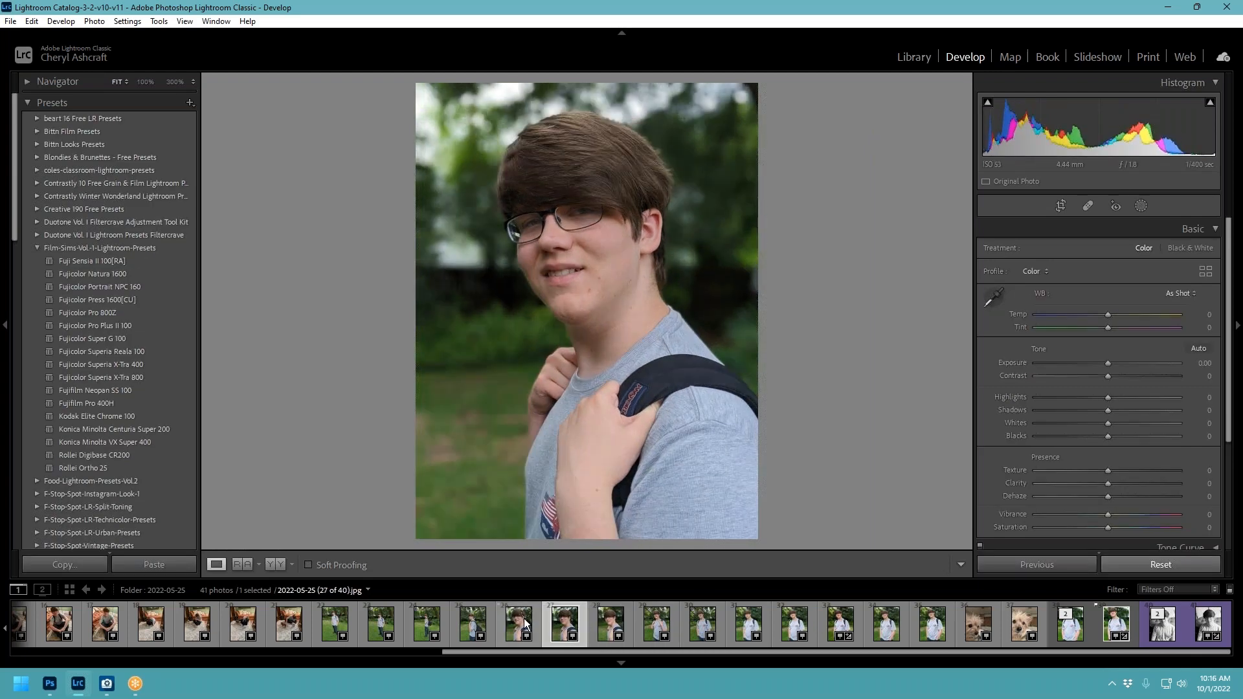
{"action": "left_click", "coordinate": [856, 623]}
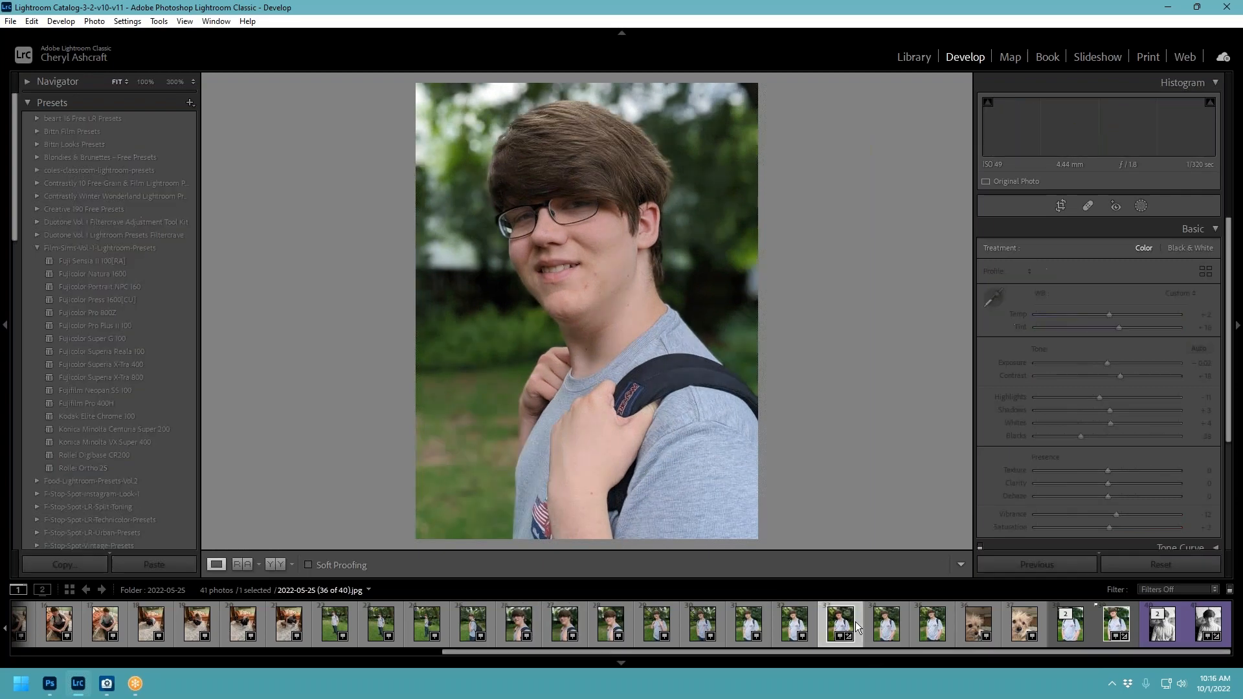
{"action": "left_click", "coordinate": [537, 619], "text": "ctrl"}
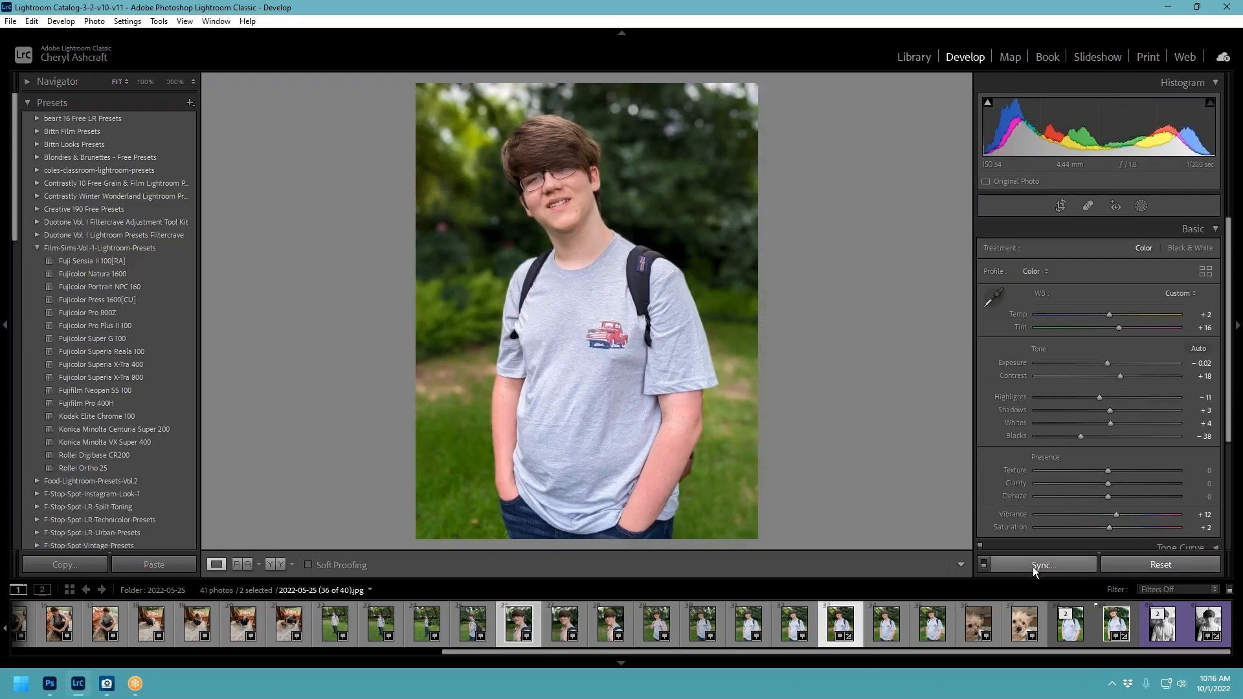
{"action": "left_click", "coordinate": [1032, 566]}
{"action": "left_click", "coordinate": [827, 482]}
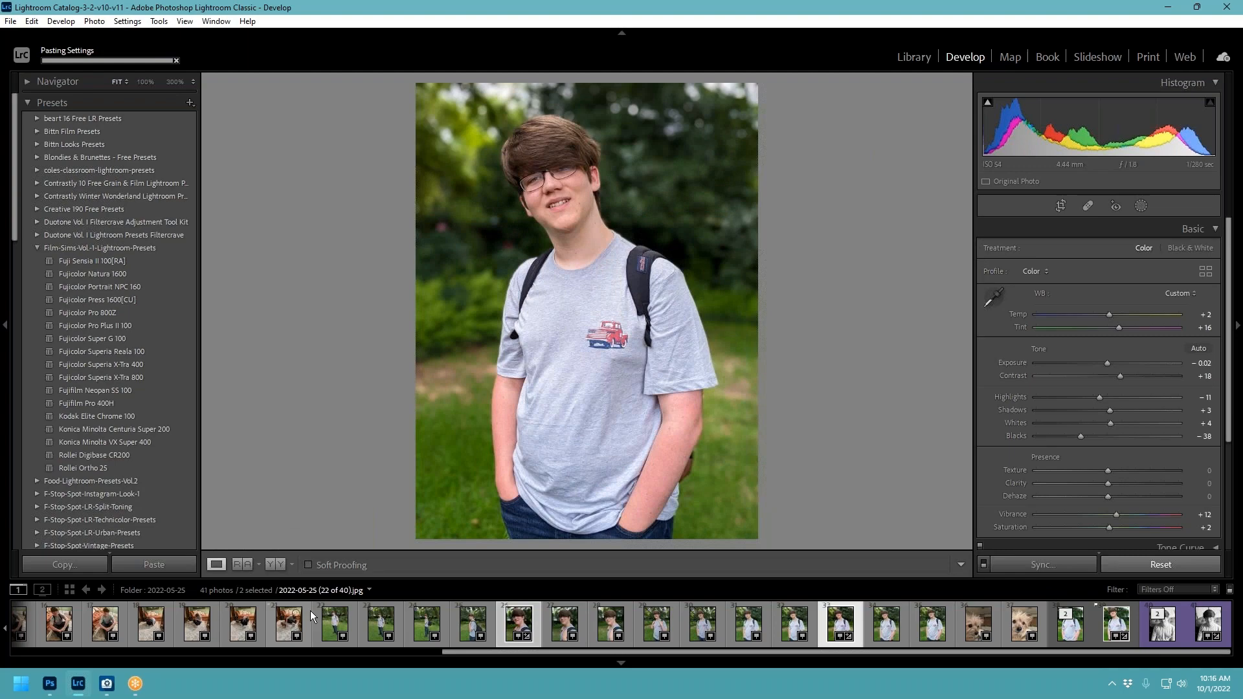
Examine the wider backpack photos 23 to 26 of 40, comparing the boy's pose and framing, and end on photo 24.
{"action": "scroll", "coordinate": [309, 611], "scroll_direction": "up", "scroll_amount": 3}
{"action": "scroll", "coordinate": [310, 611], "scroll_direction": "down", "scroll_amount": 3}
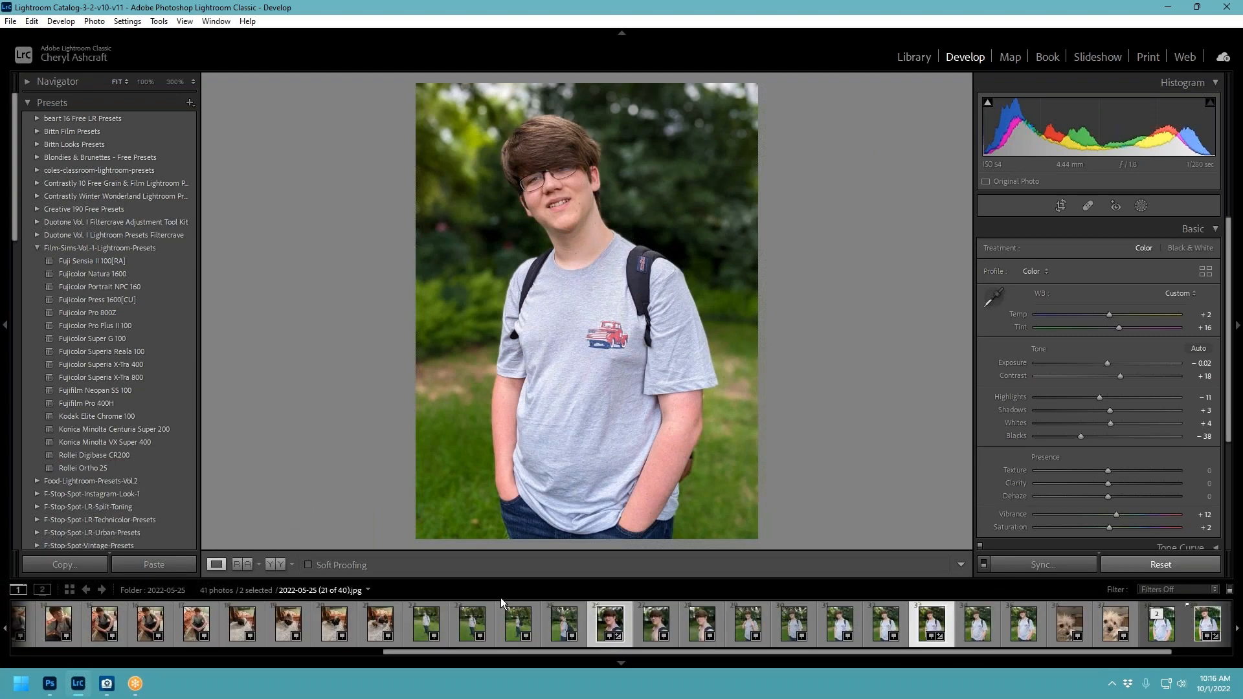
{"action": "left_click", "coordinate": [442, 623]}
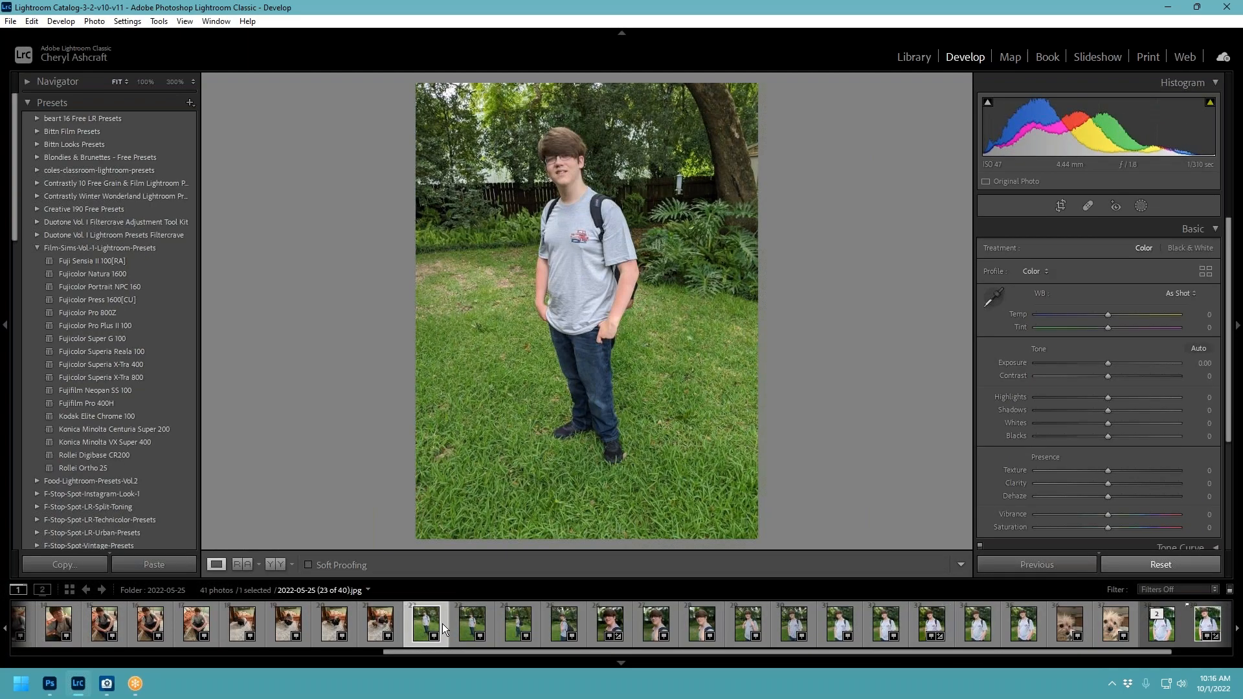
{"action": "left_click", "coordinate": [491, 619]}
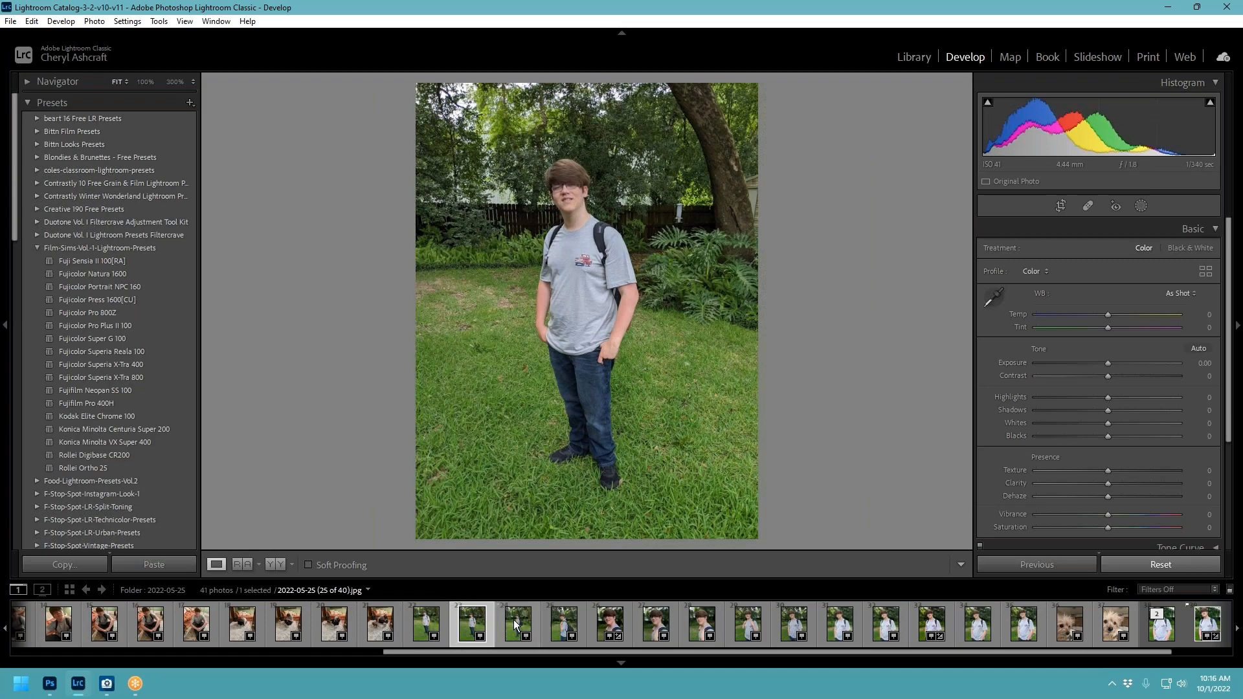
{"action": "left_click", "coordinate": [533, 619]}
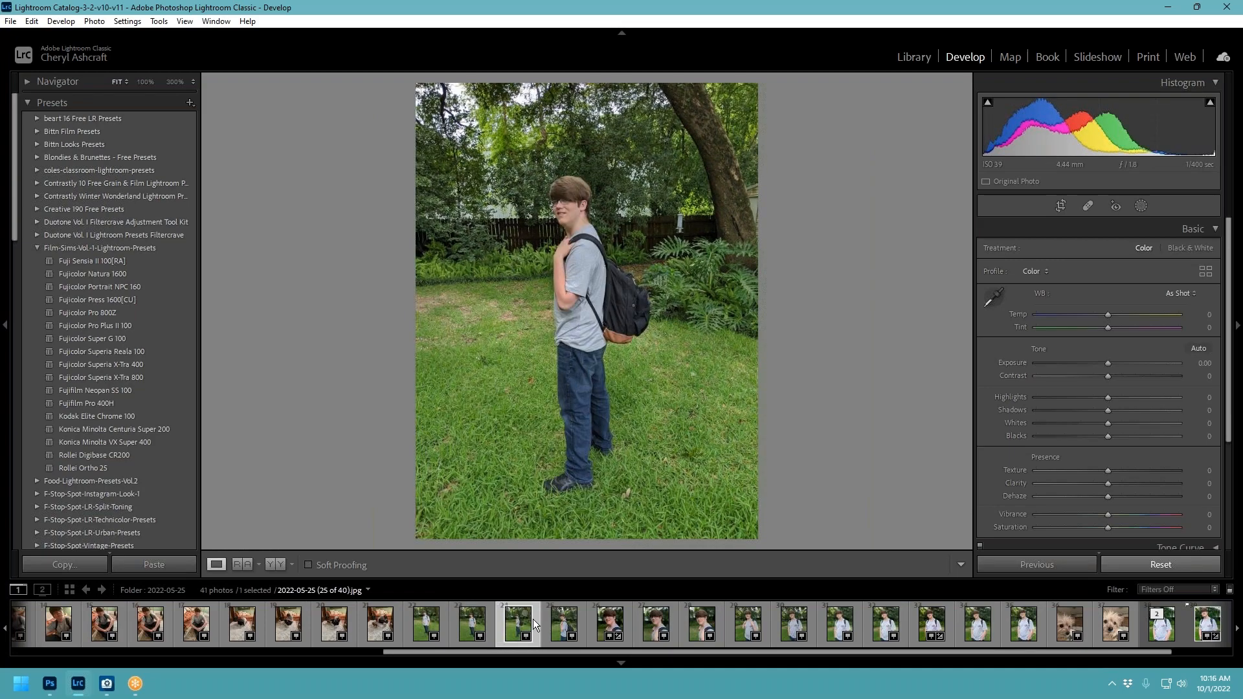
{"action": "left_click", "coordinate": [581, 620]}
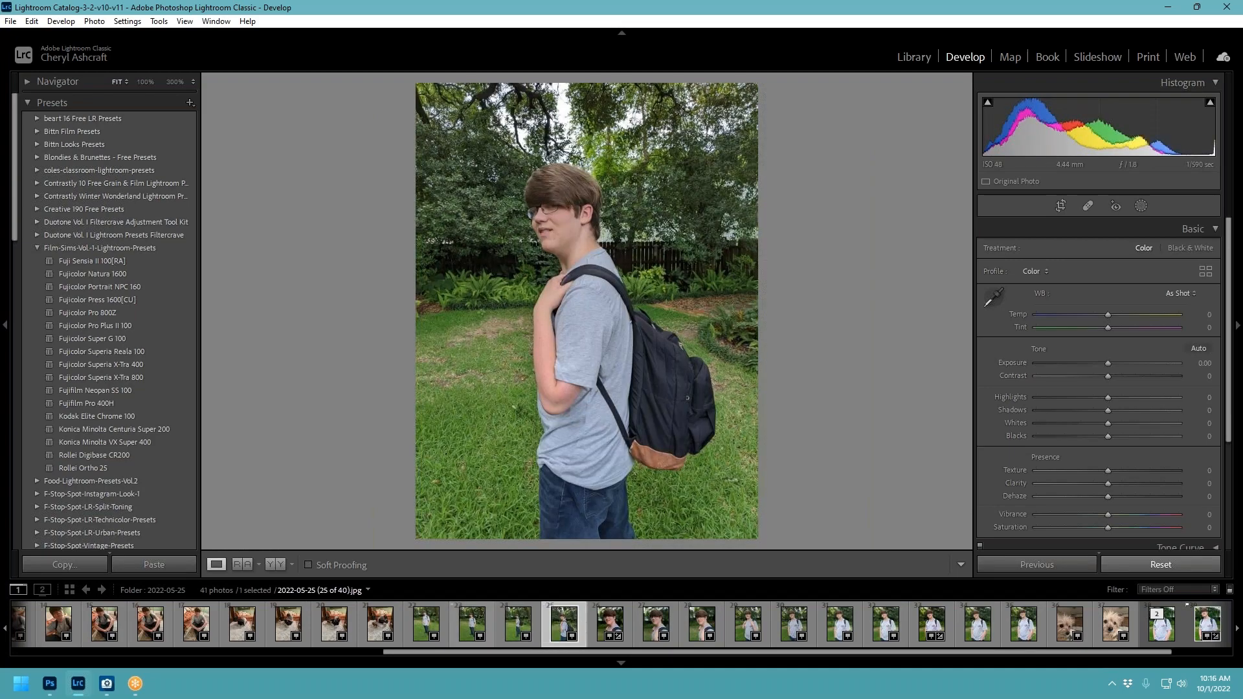
{"action": "left_click", "coordinate": [444, 619]}
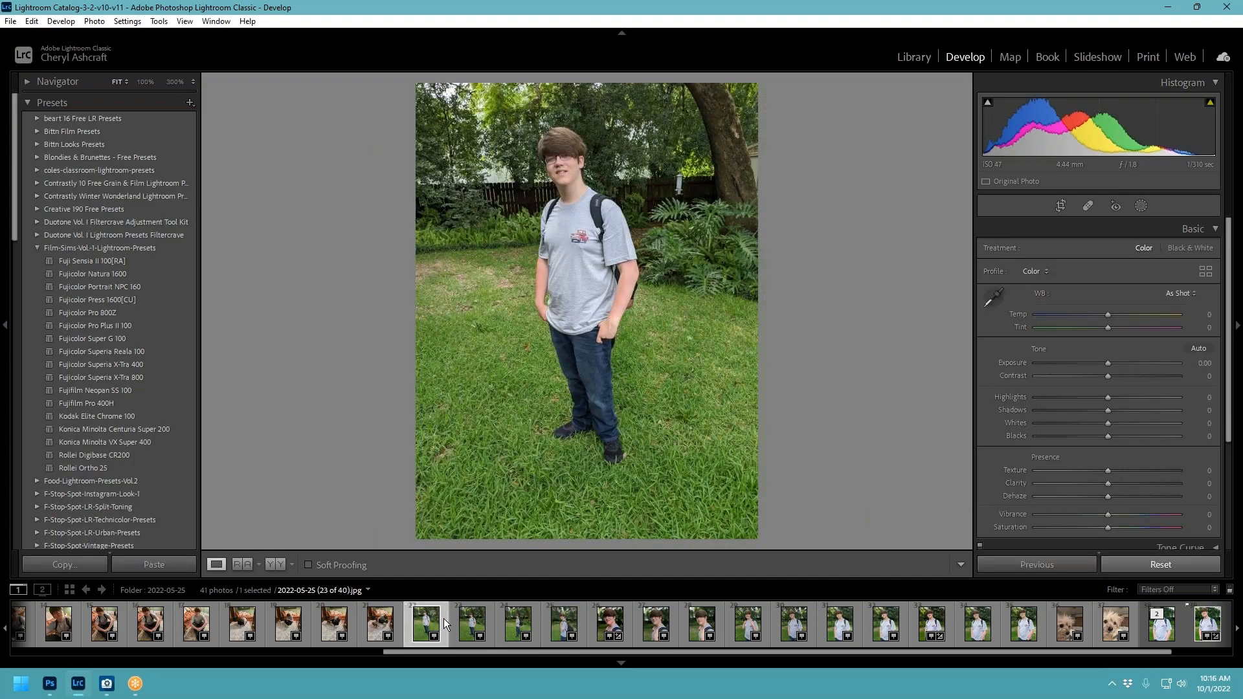
{"action": "left_click", "coordinate": [488, 616]}
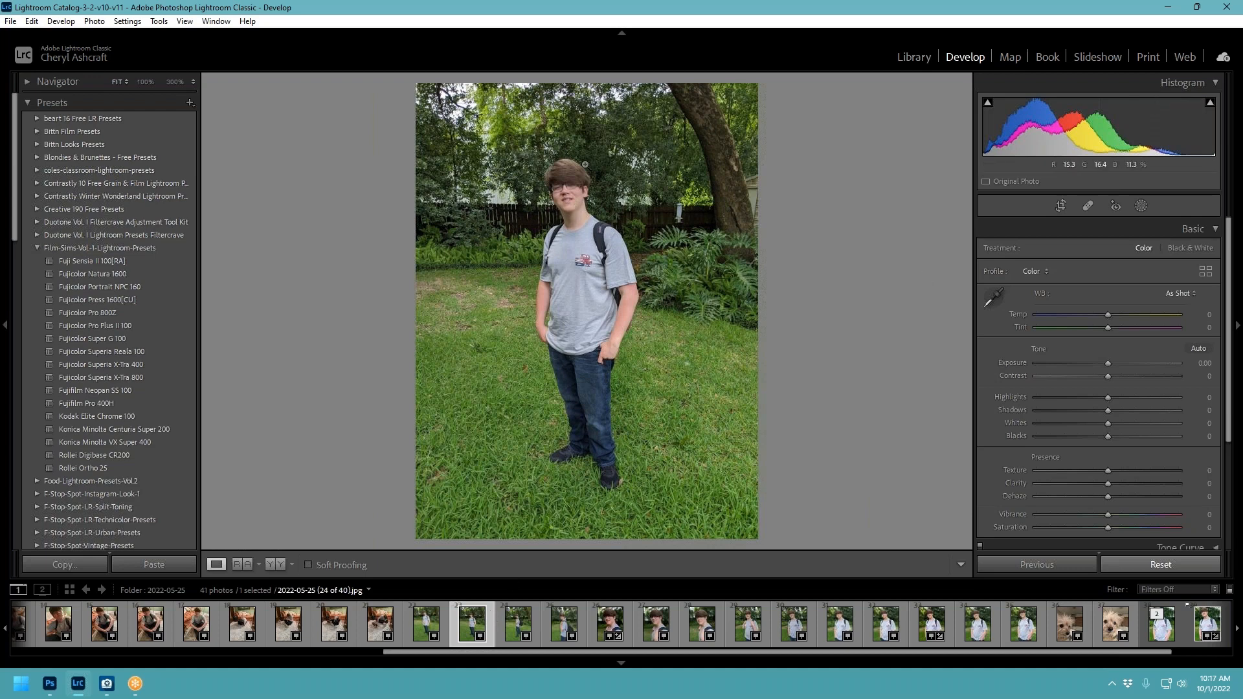
Synchronize the develop settings of photo 36 of 40 to the full-length backpack photo 24 of 40, keeping the preset sync options.
{"action": "left_click", "coordinate": [939, 619]}
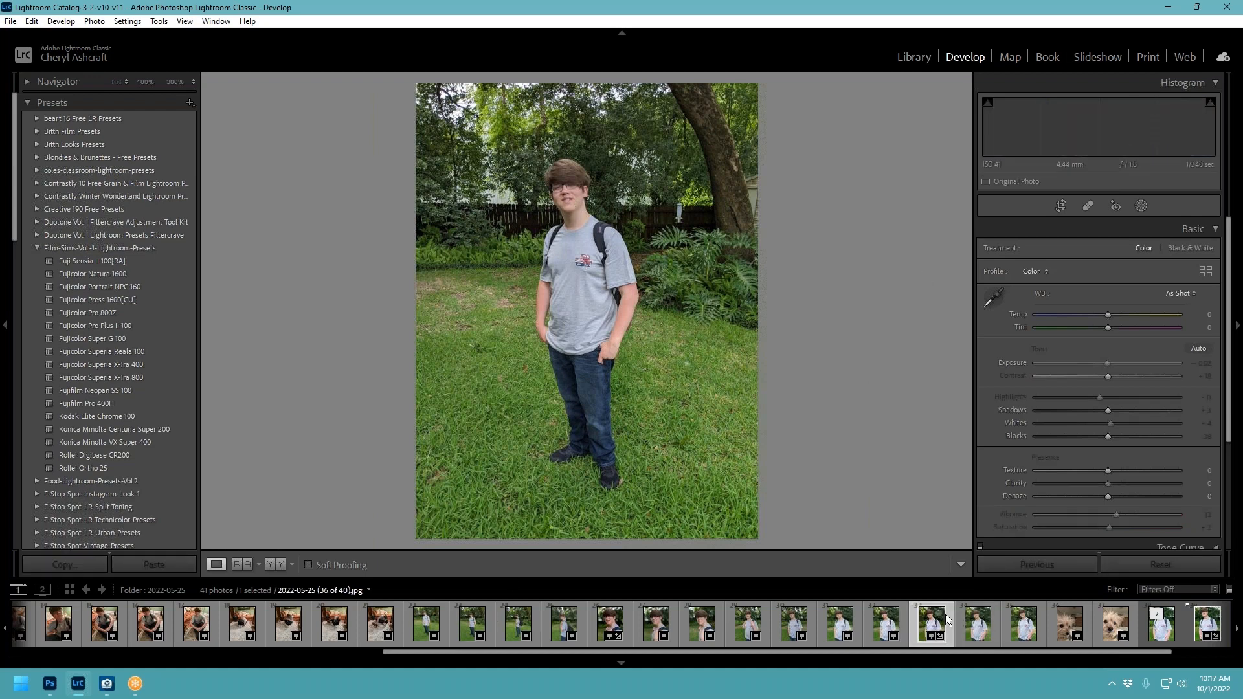
{"action": "left_click", "coordinate": [489, 619], "text": "ctrl"}
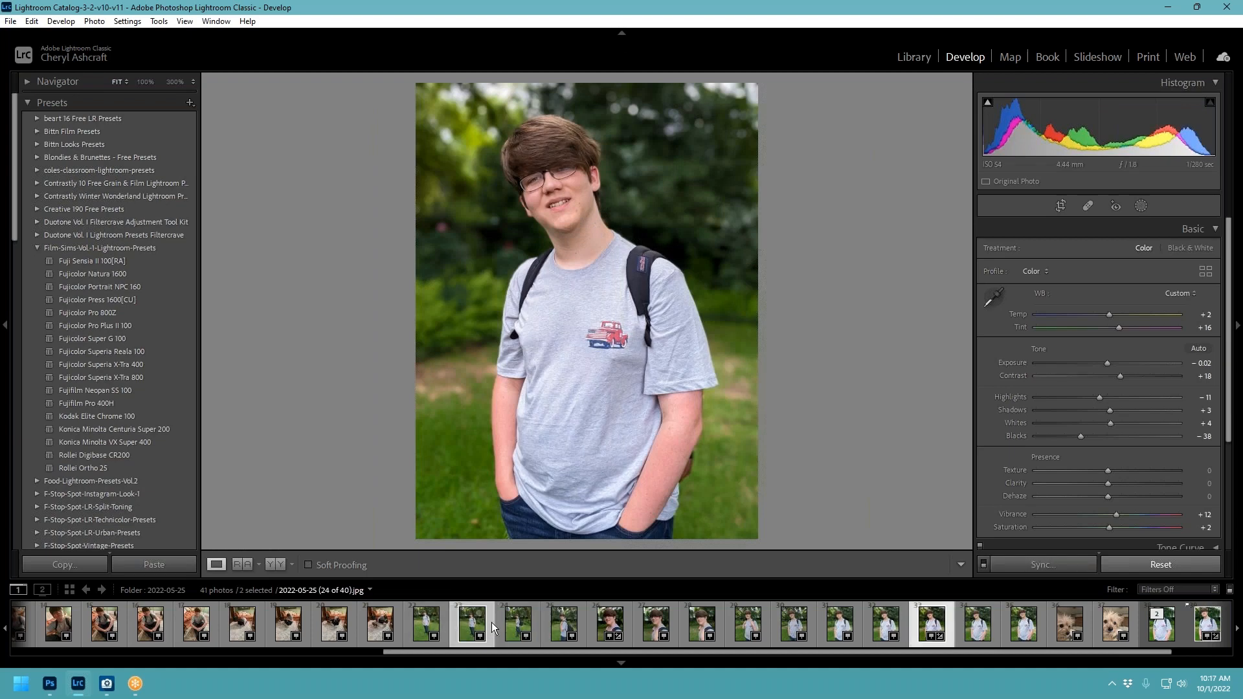
{"action": "left_click", "coordinate": [1040, 565]}
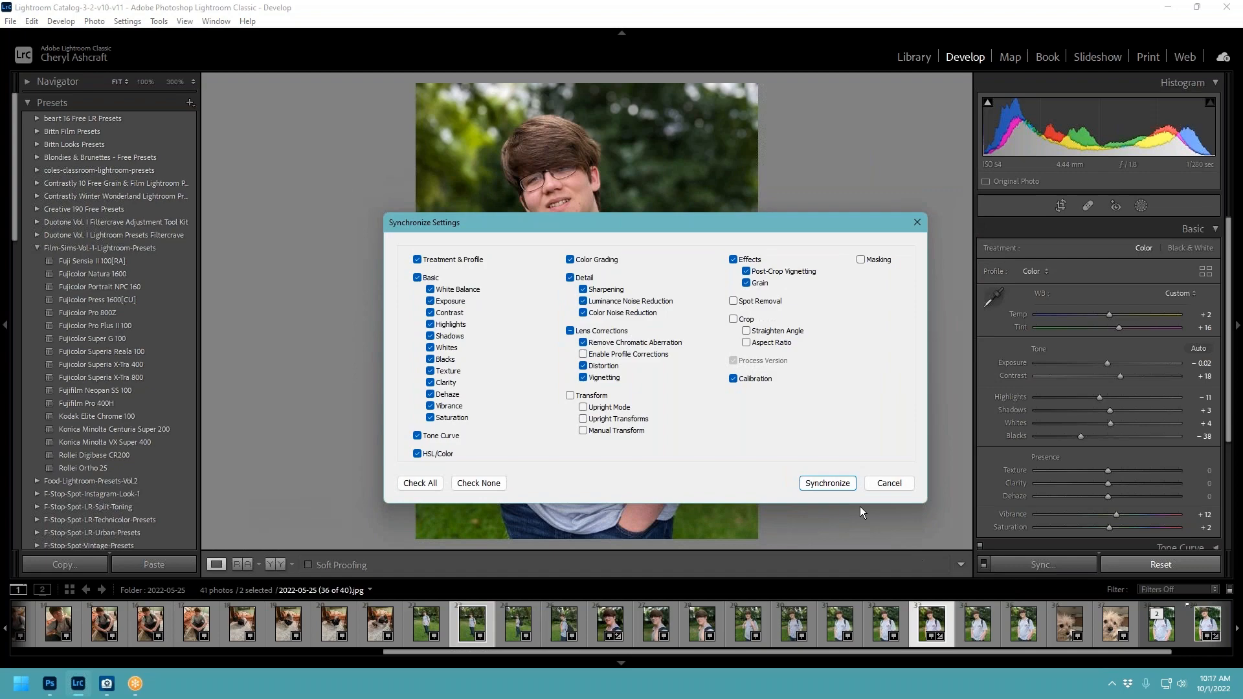
{"action": "left_click", "coordinate": [817, 484]}
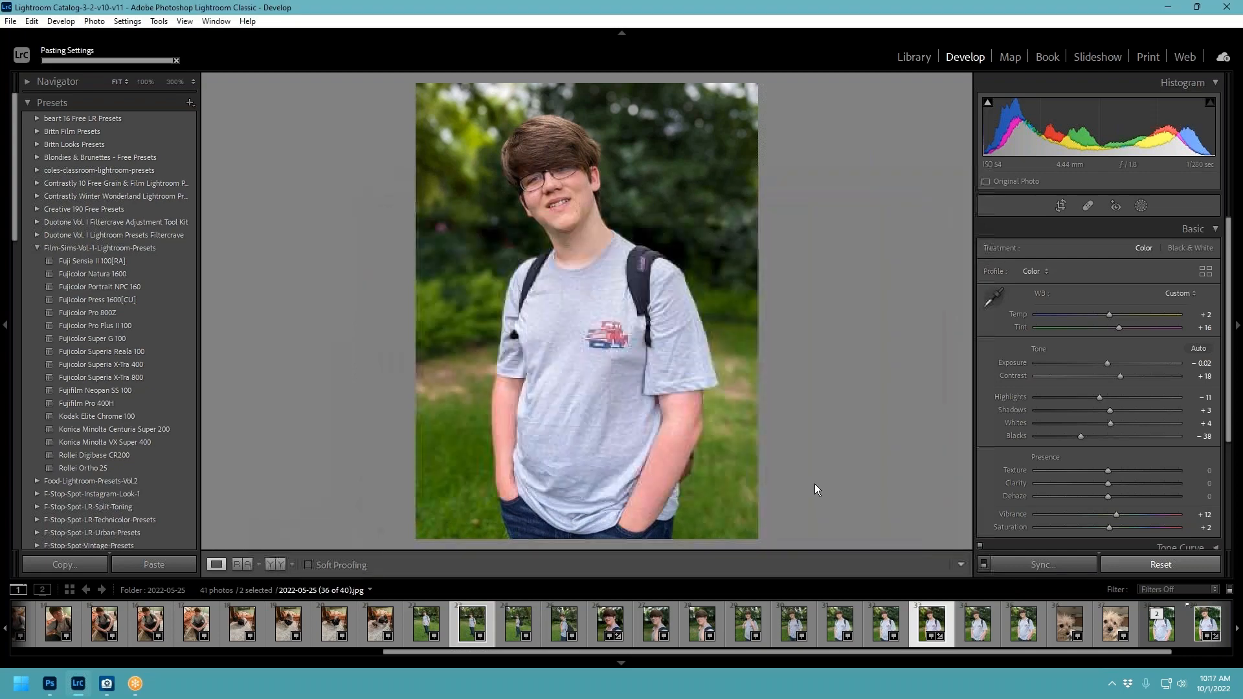
{"action": "left_click", "coordinate": [487, 612]}
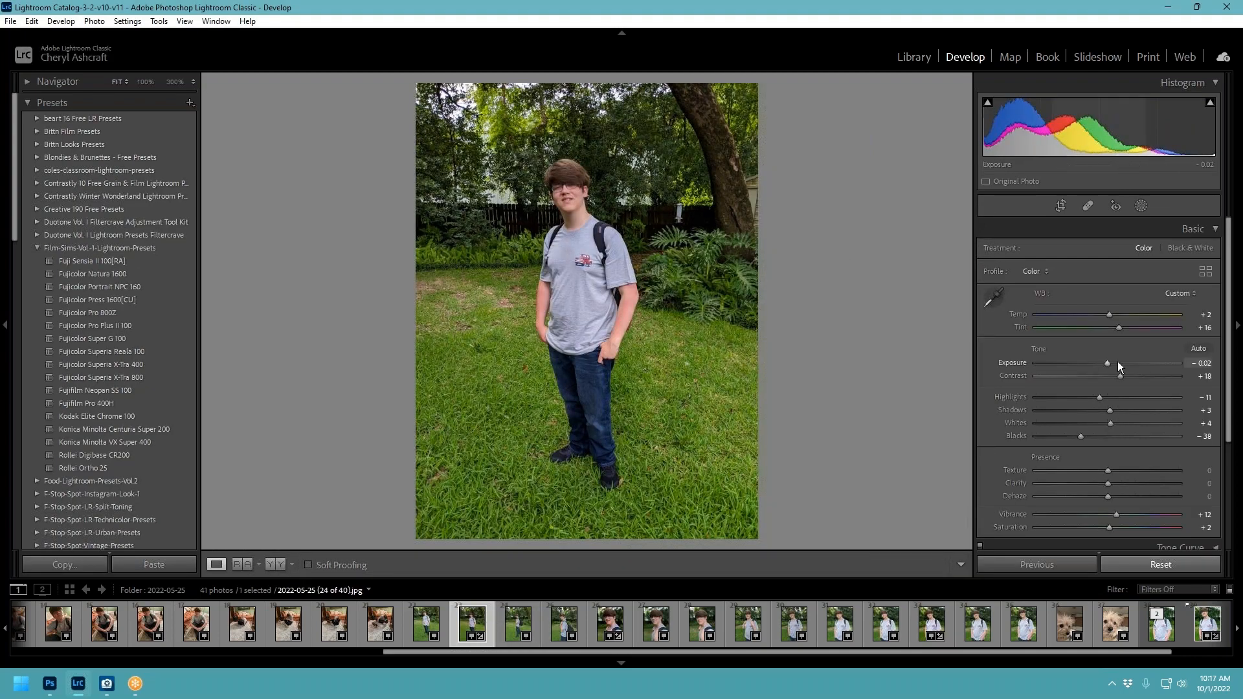
Lighten the full-length photo 24 of 40 by setting Exposure to +0.11 and Contrast to -1.
{"action": "mouse_move", "coordinate": [1104, 363]}
{"action": "left_mouse_down"}
{"action": "mouse_move", "coordinate": [1110, 377]}
{"action": "mouse_move", "coordinate": [1115, 363]}
{"action": "left_mouse_up"}
{"action": "double_click", "coordinate": [1118, 361]}
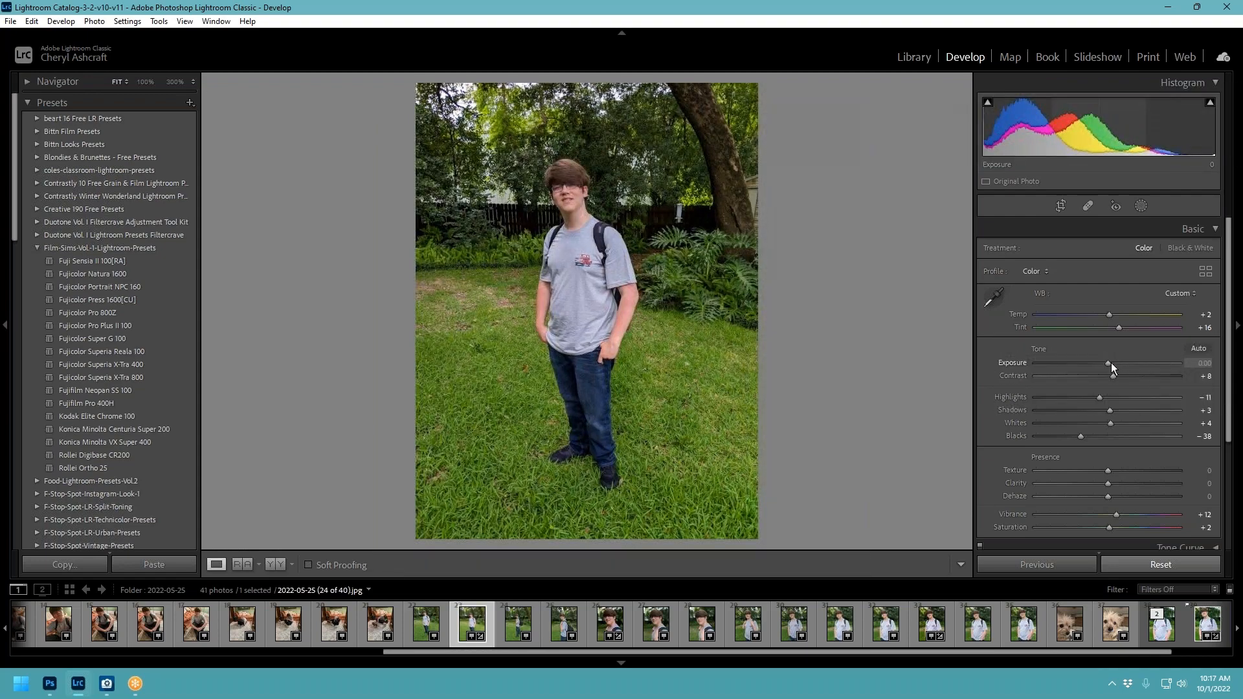
{"action": "left_click_drag", "start_coordinate": [1113, 378], "coordinate": [1110, 365]}
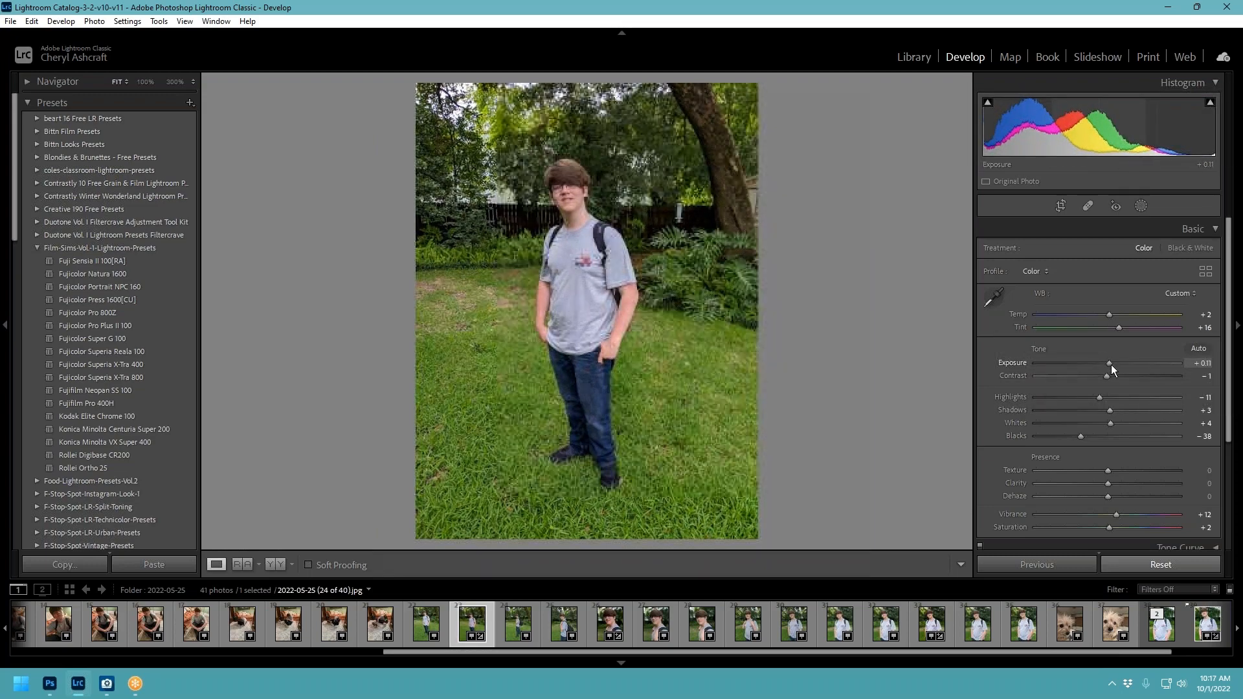
Export the three edited backpack photos, 24, 27 and 36 of 40, together.
{"action": "left_click", "coordinate": [629, 618], "text": "ctrl"}
{"action": "left_click", "coordinate": [945, 620], "text": "ctrl"}
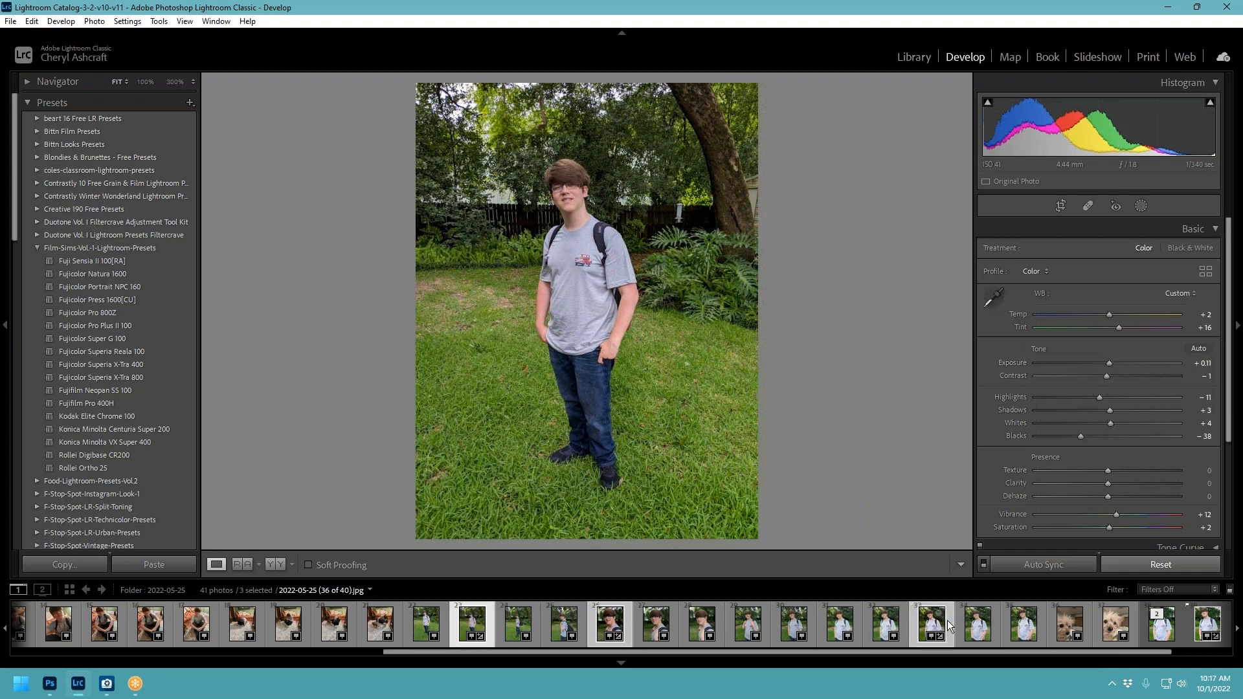
{"action": "right_click", "coordinate": [946, 620]}
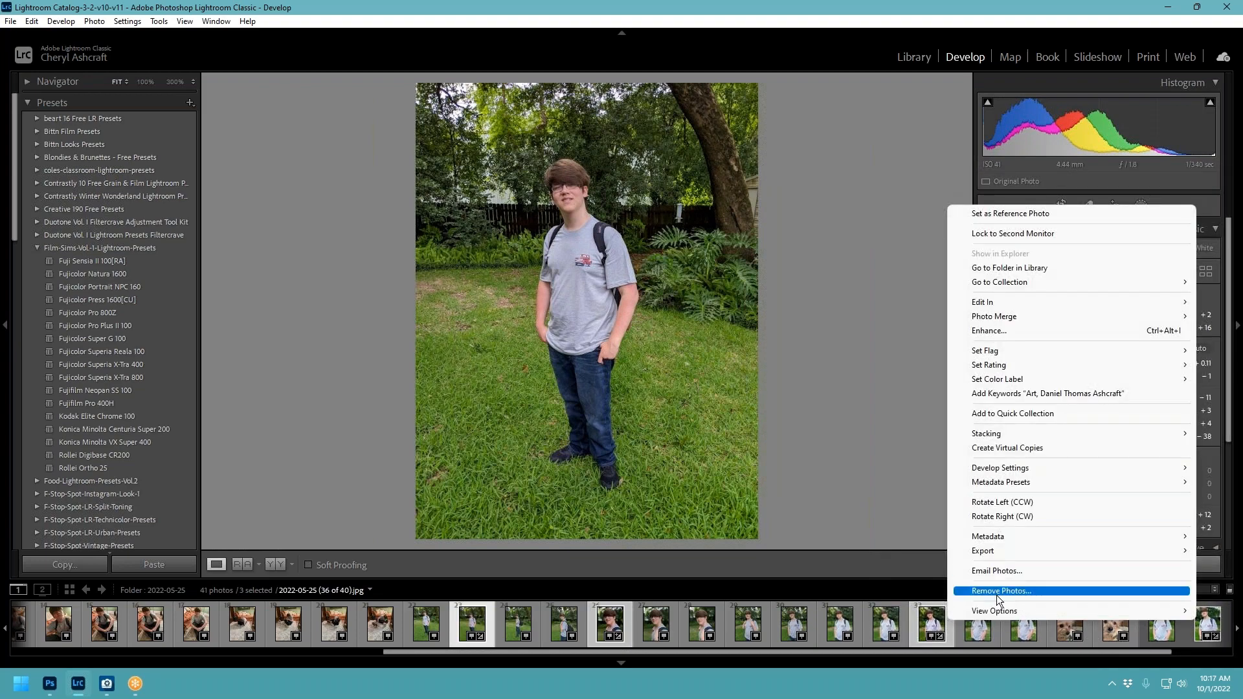
{"action": "left_click", "coordinate": [887, 549]}
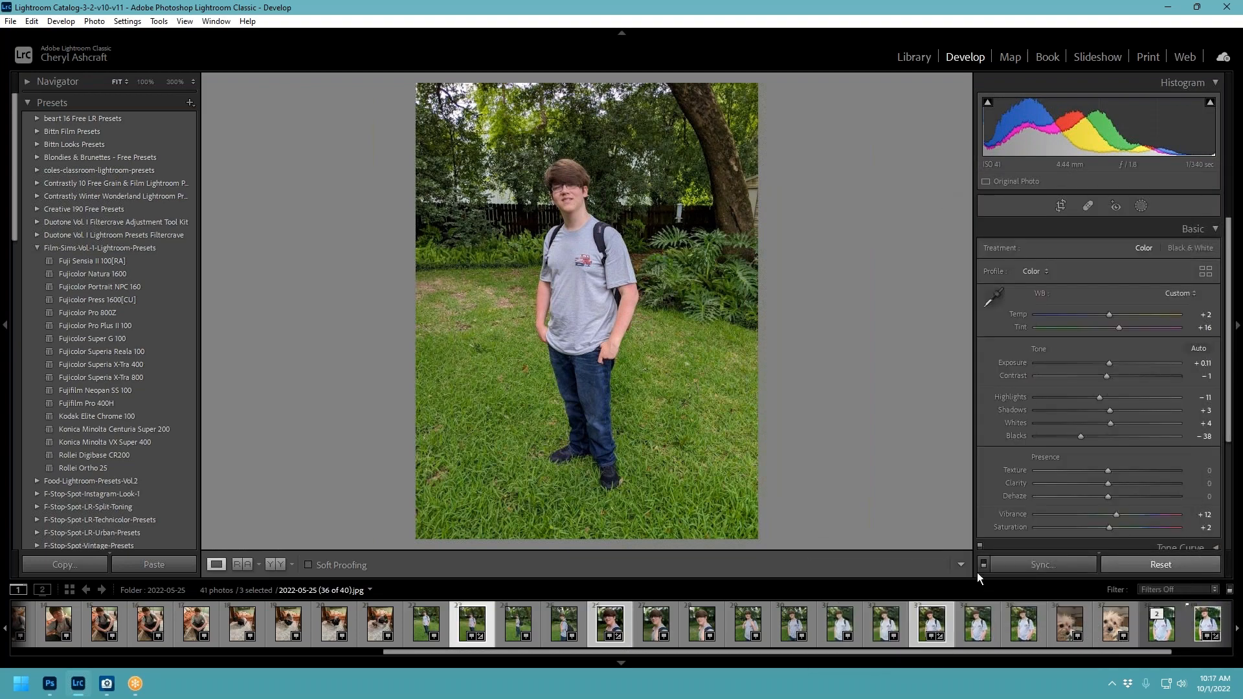
{"action": "left_click", "coordinate": [865, 617]}
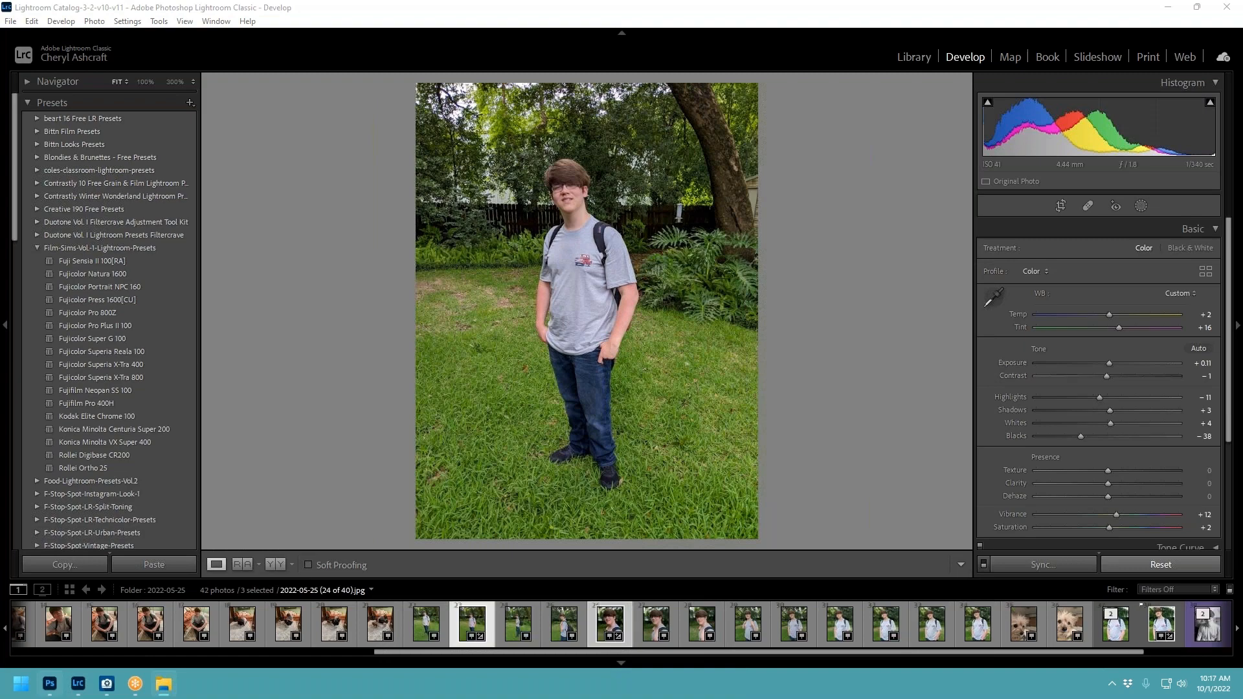
Switch to Photoshop and select the photo's Inner Stroke layer of the lowest photo frame, just beneath the word strips.
{"action": "left_click", "coordinate": [50, 684]}
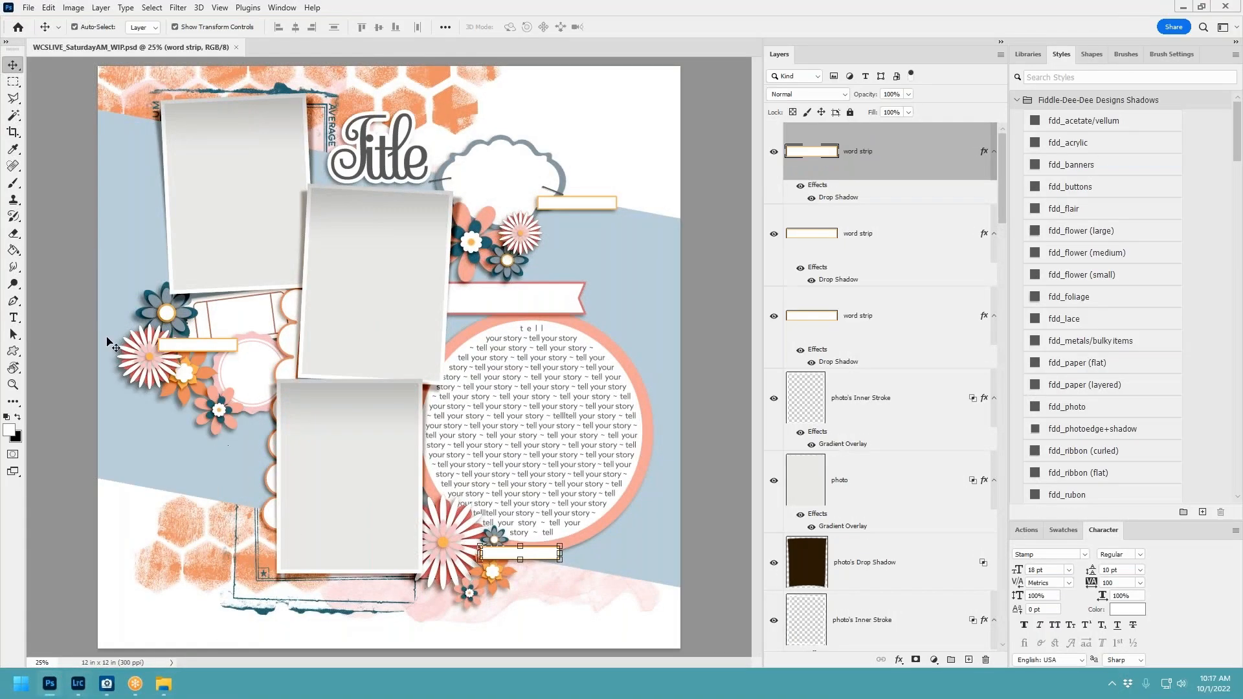
{"action": "left_click", "coordinate": [266, 258]}
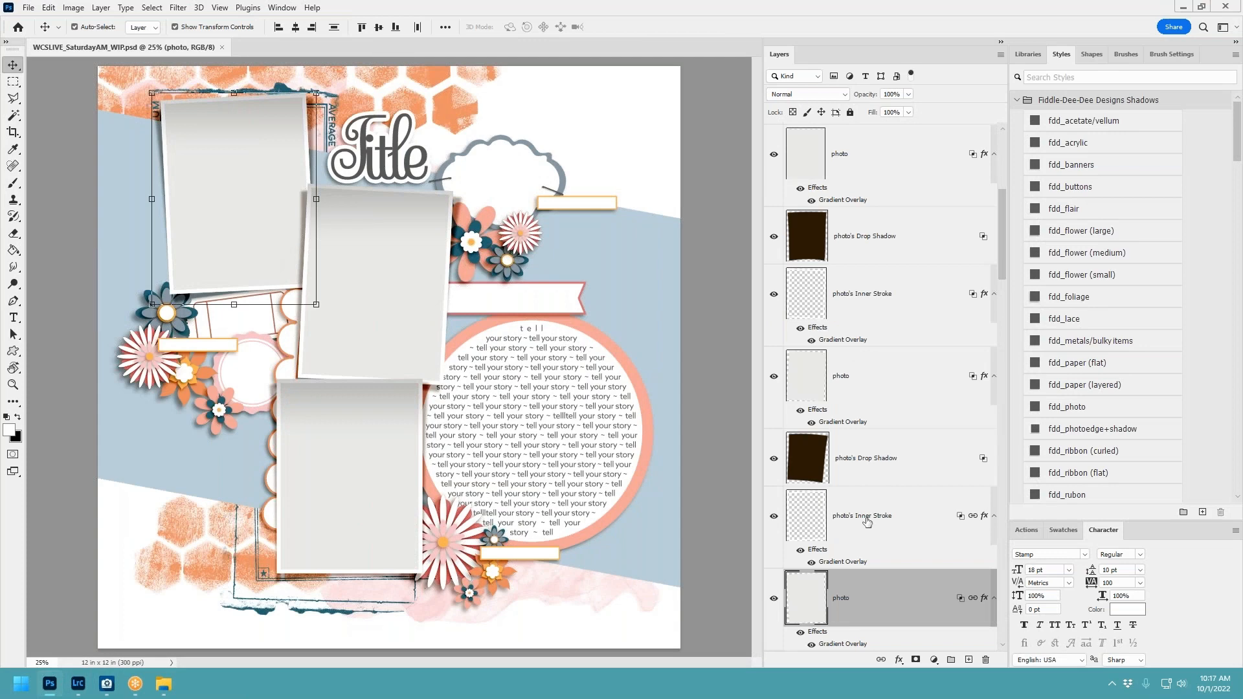
{"action": "scroll", "coordinate": [867, 518], "scroll_direction": "up", "scroll_amount": 5}
{"action": "left_click", "coordinate": [888, 413]}
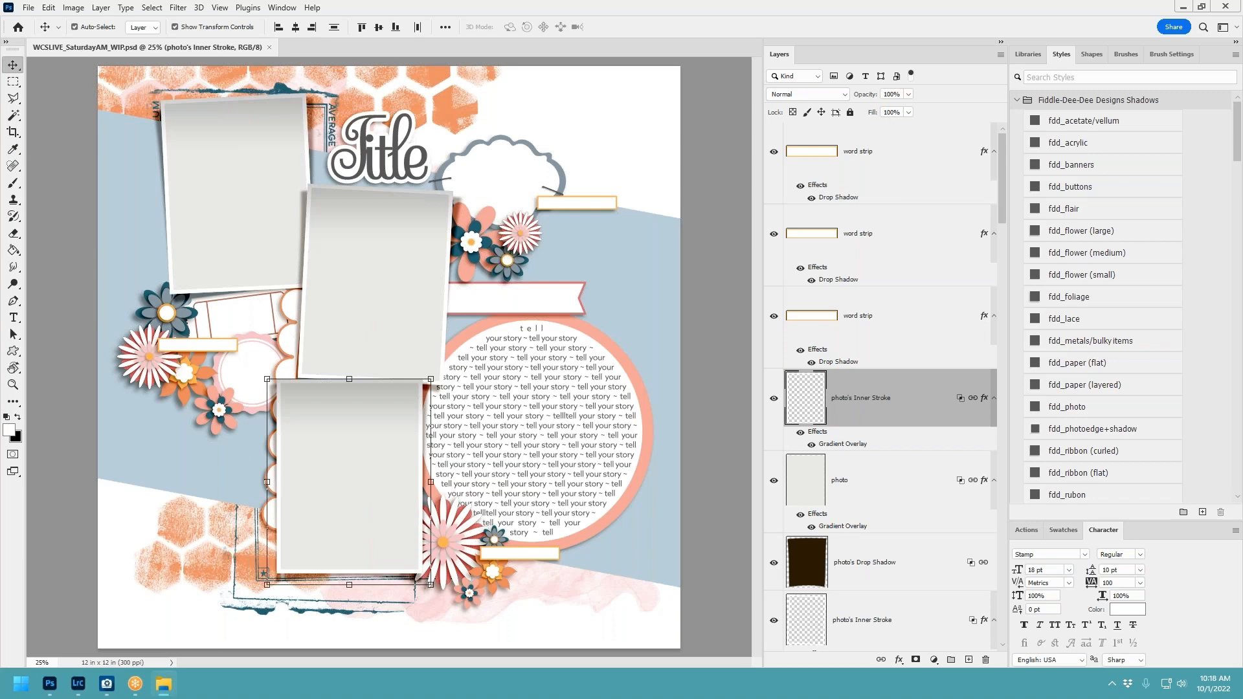
Switch to Lightroom and check the edited photos 36, 27 and 24 of 40 alongside their exported copies.
{"action": "left_click", "coordinate": [77, 684]}
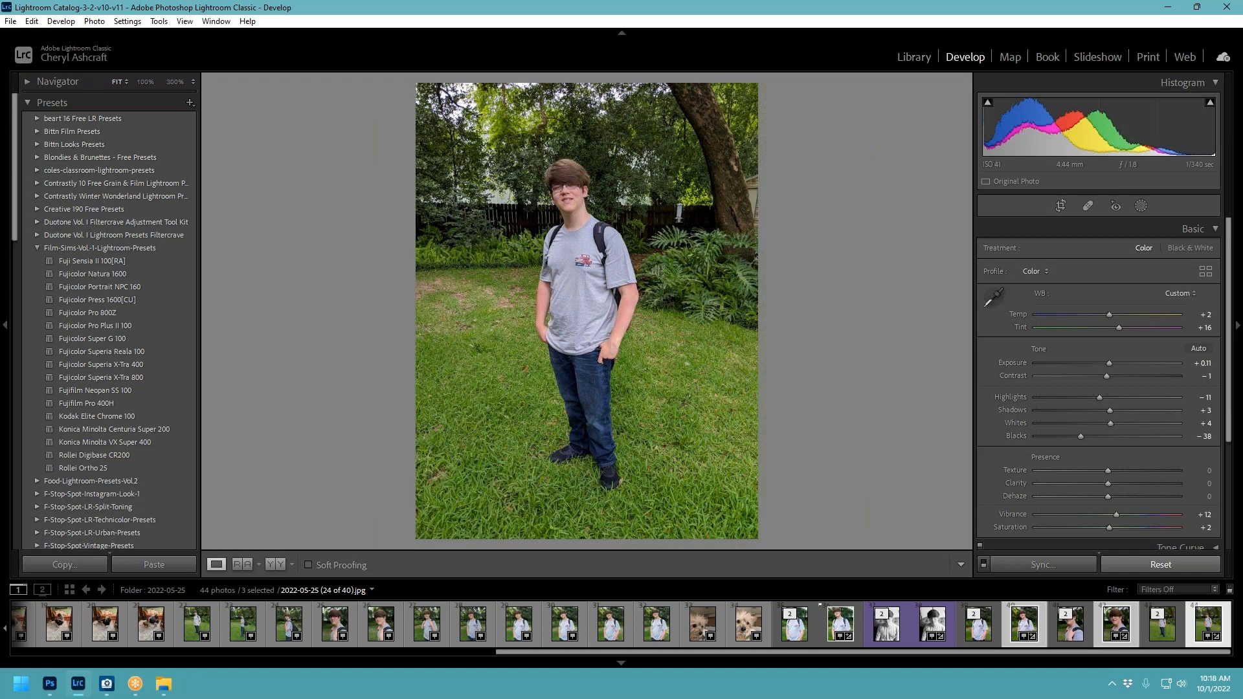
{"action": "key", "text": "alt+Tab"}
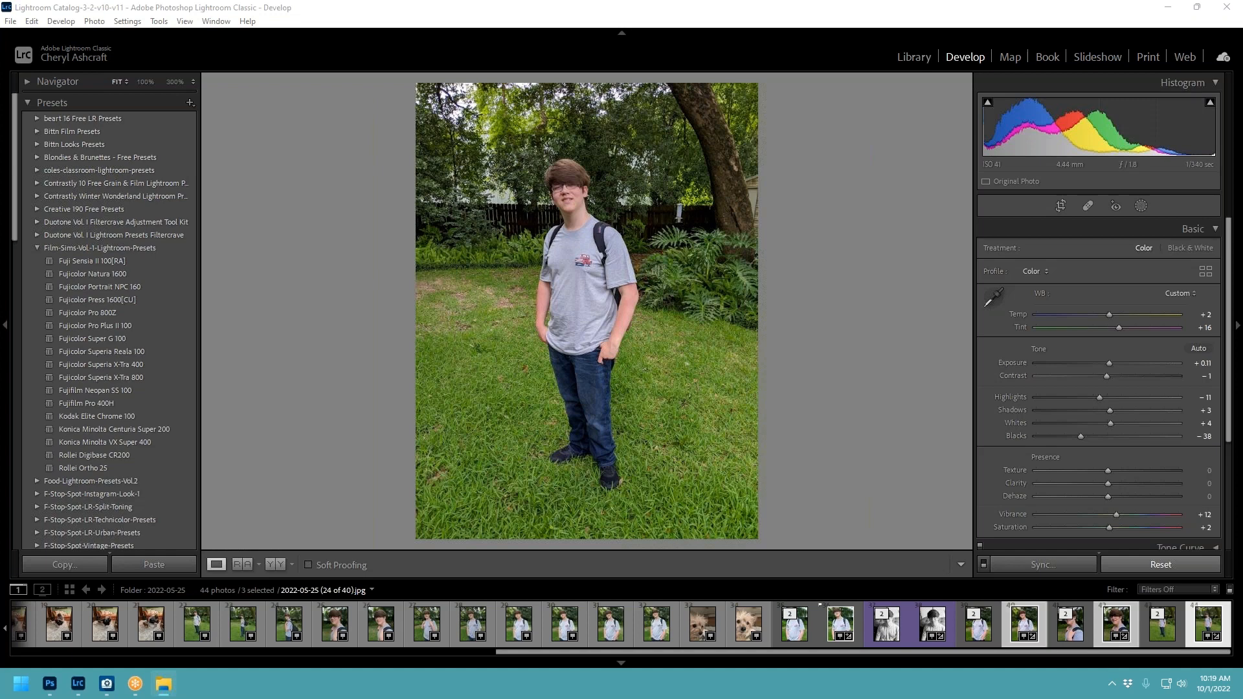
{"action": "left_click", "coordinate": [1043, 631]}
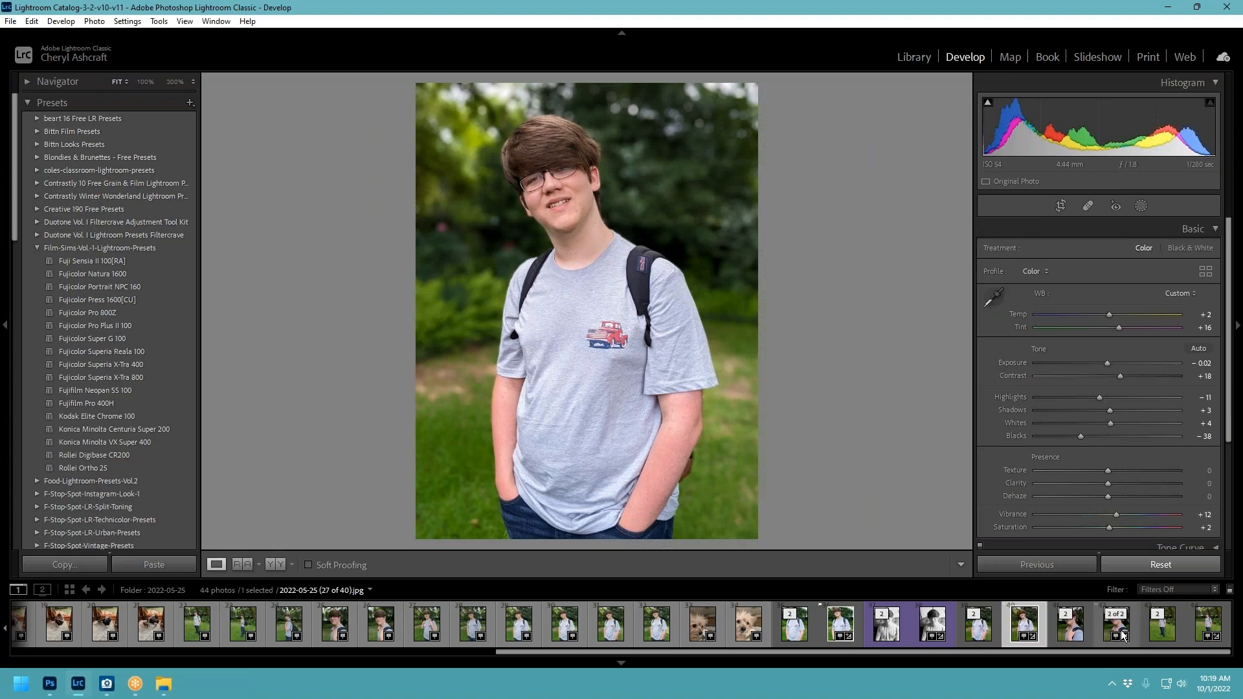
{"action": "left_click", "coordinate": [1130, 631]}
{"action": "left_click", "coordinate": [1222, 627]}
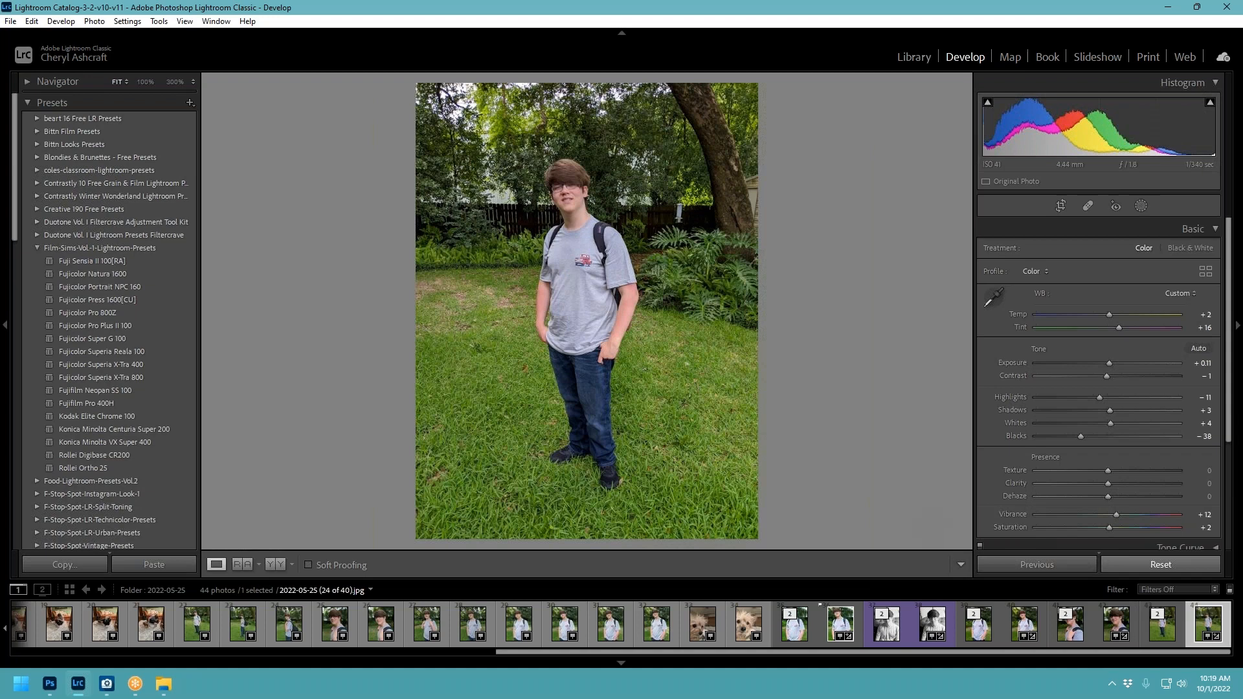
{"action": "key", "text": "alt+Tab"}
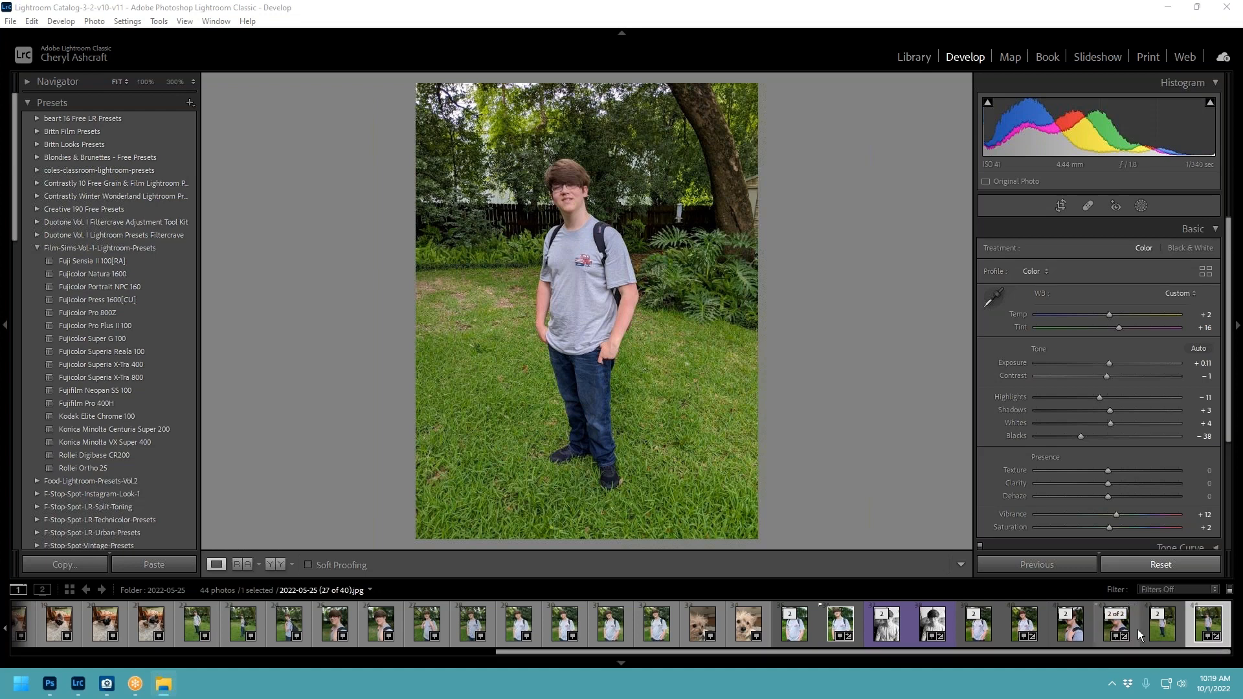
{"action": "left_click", "coordinate": [1024, 623]}
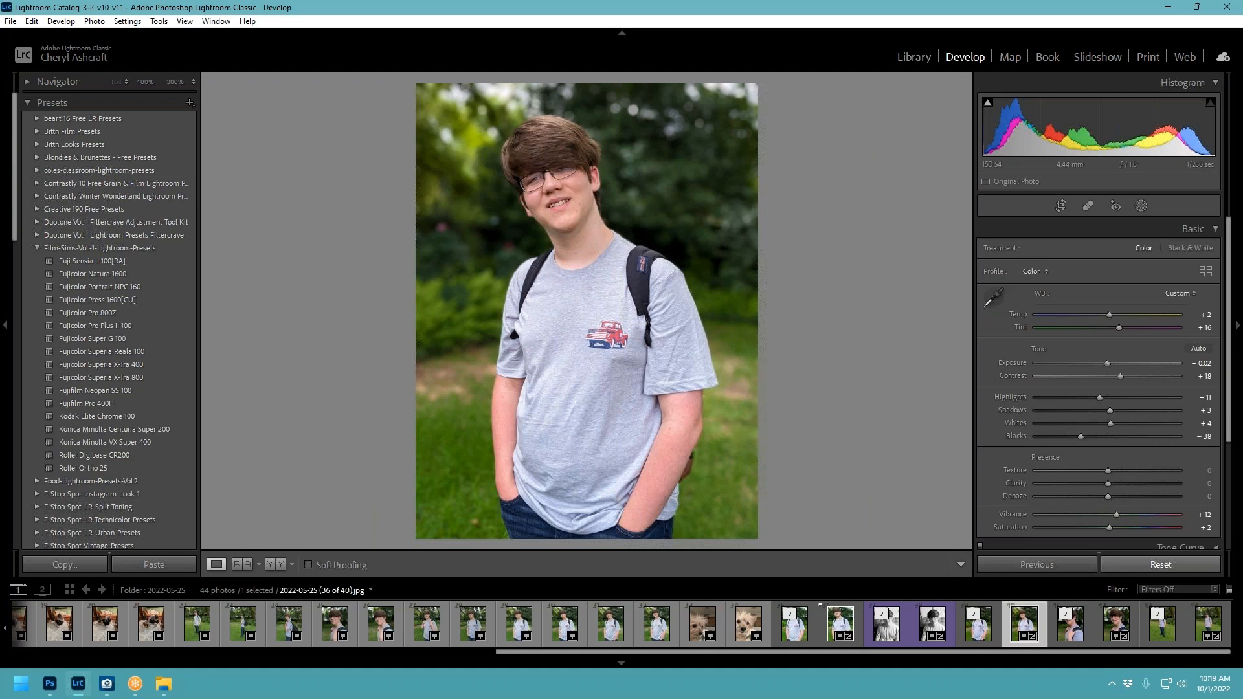
{"action": "key", "text": "alt+Tab"}
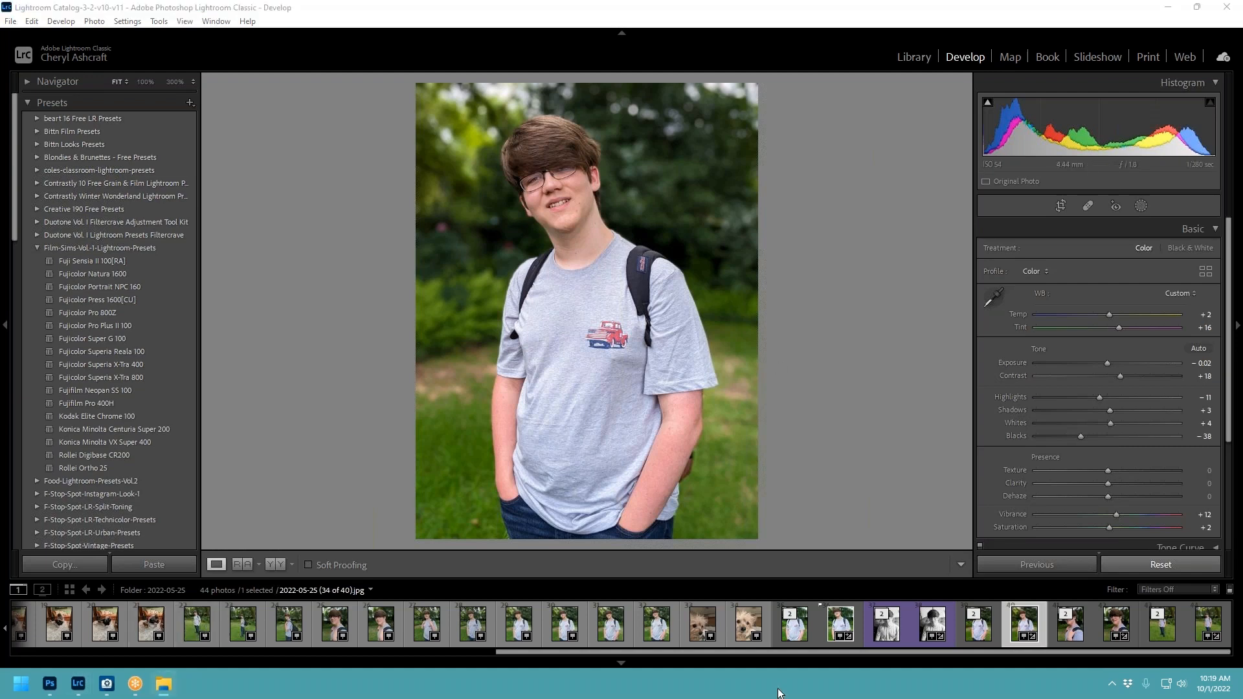
Apply the SCRAPPED!!!! color label to the three edited photos 36, 27 and 24 of 40 and their exported copies.
{"action": "left_click", "coordinate": [992, 627]}
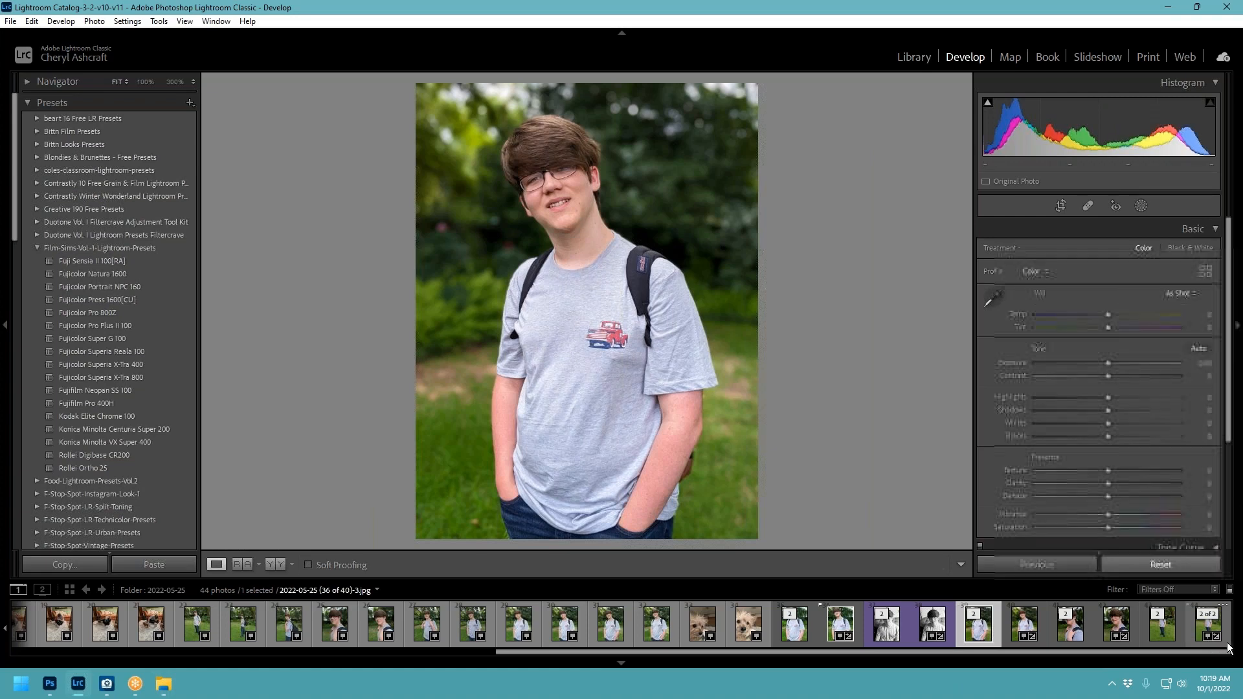
{"action": "left_click", "coordinate": [1225, 640], "text": "shift"}
{"action": "right_click", "coordinate": [1227, 642]}
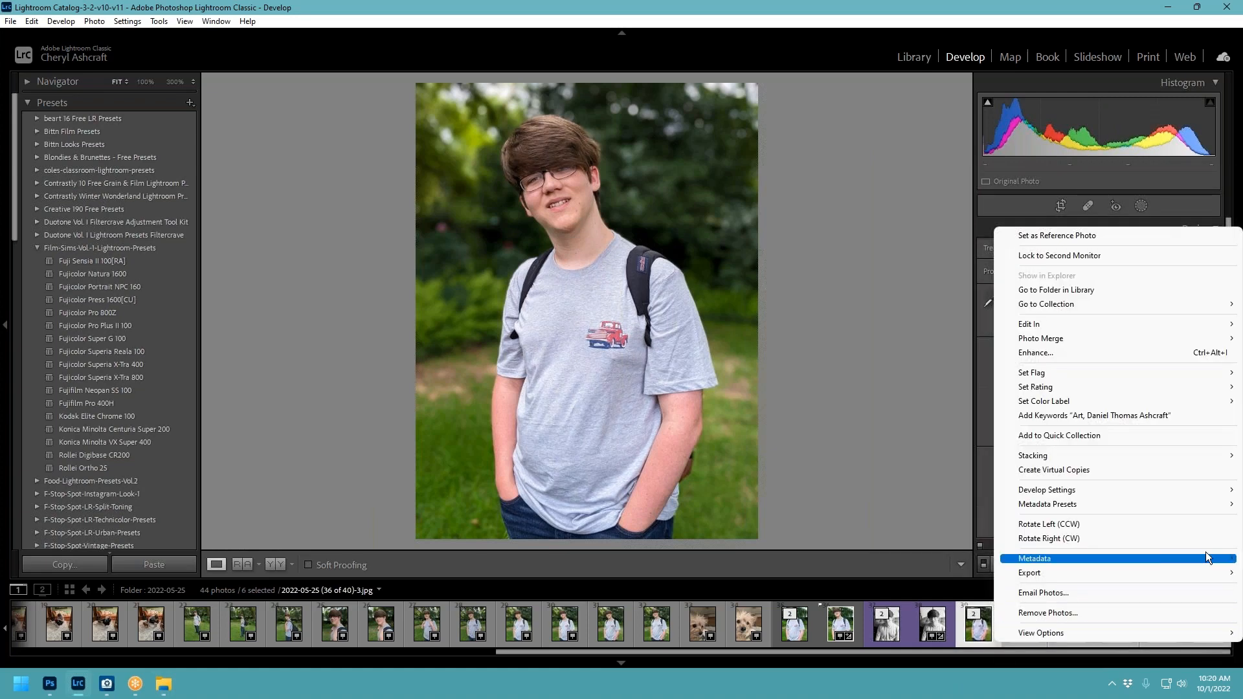
{"action": "mouse_move", "coordinate": [1161, 402]}
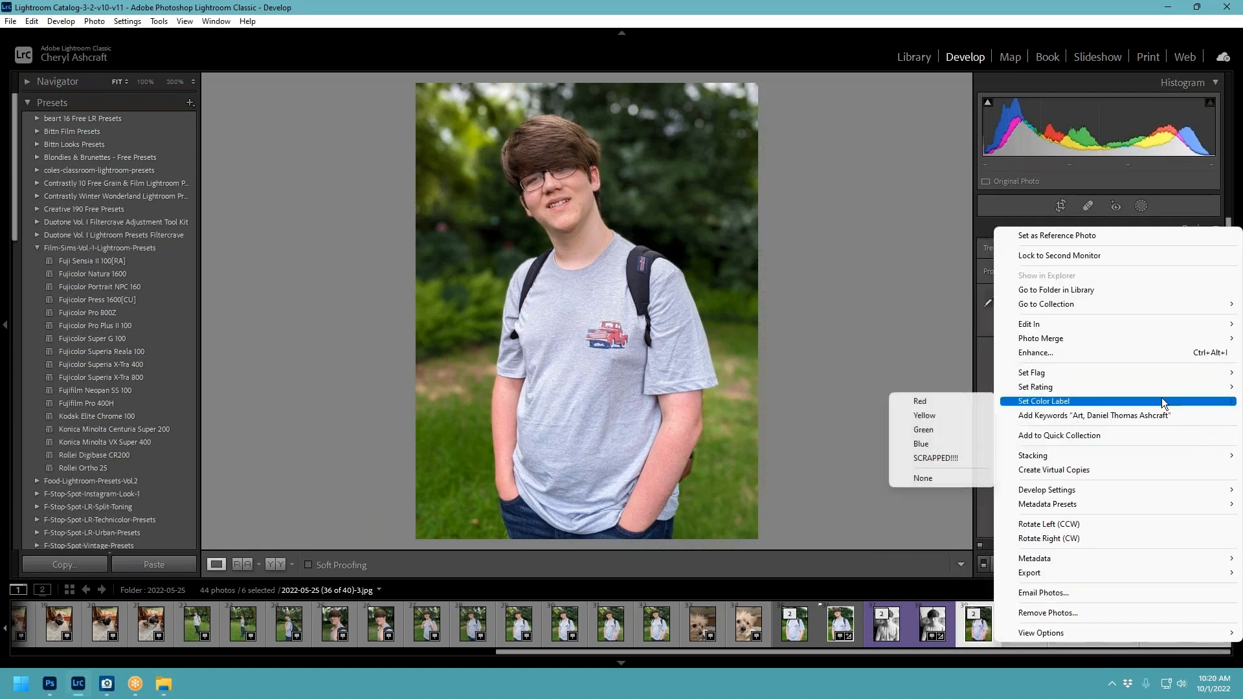
{"action": "left_click", "coordinate": [934, 454]}
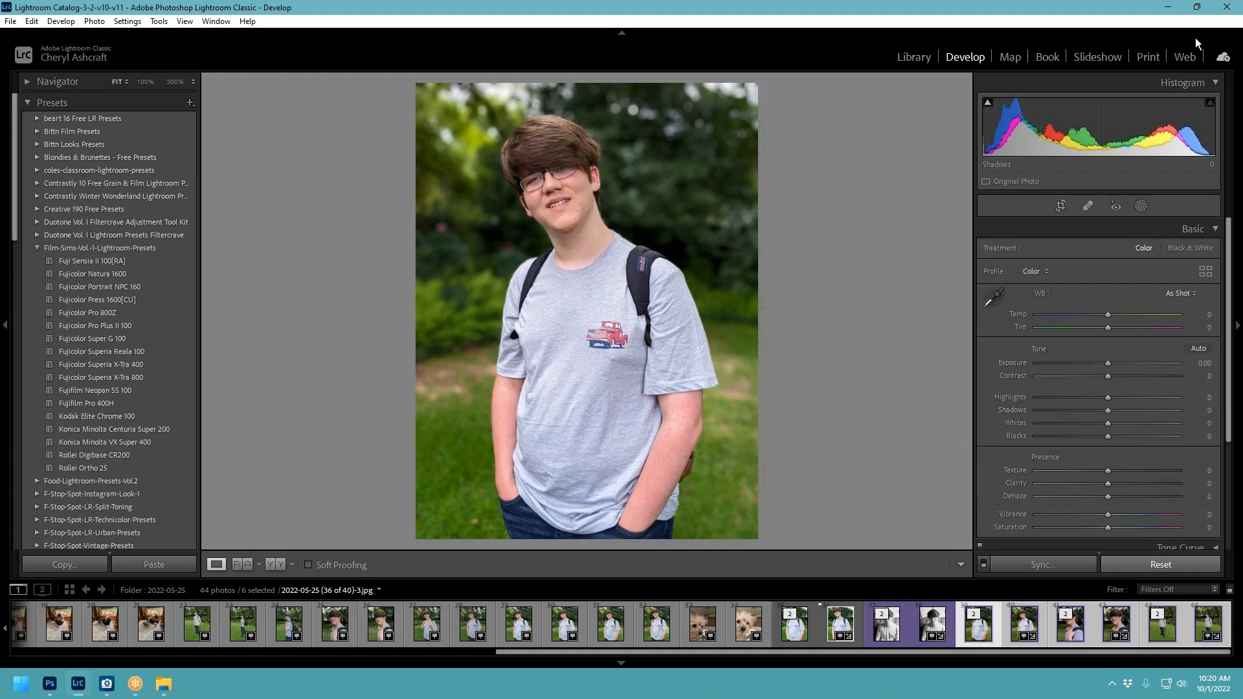
Close Lightroom, skipping the catalog backup this time.
{"action": "left_click", "coordinate": [1226, 7]}
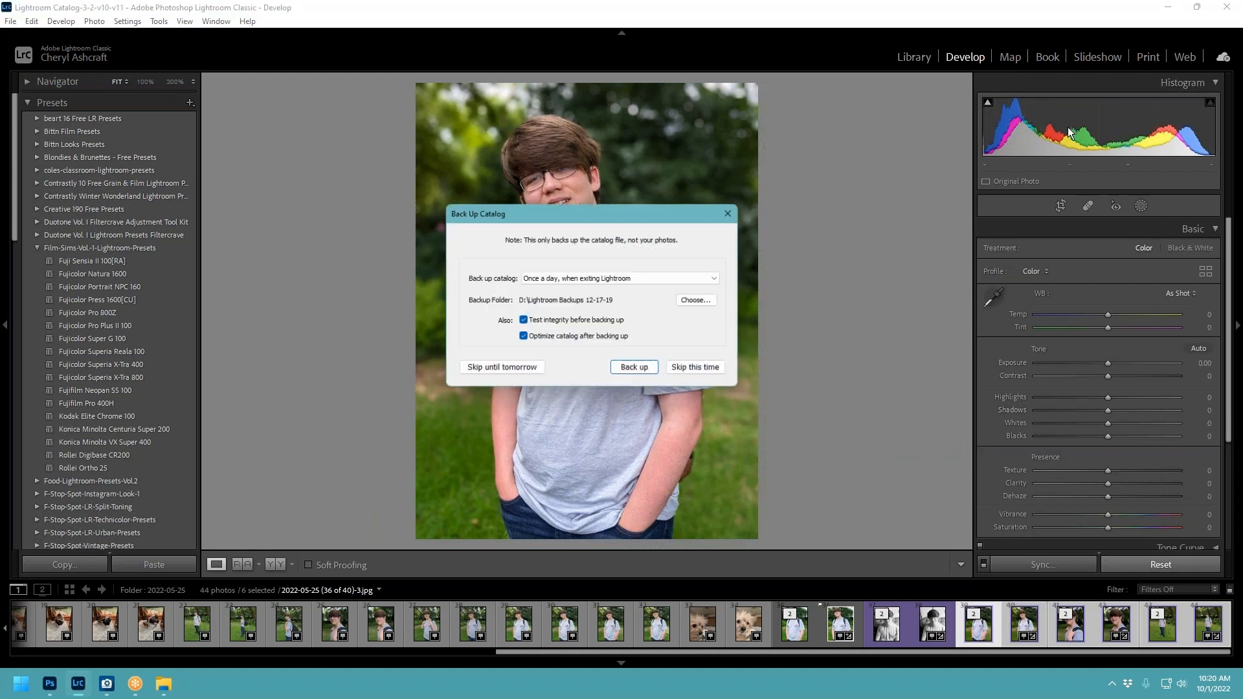
{"action": "left_click", "coordinate": [704, 372]}
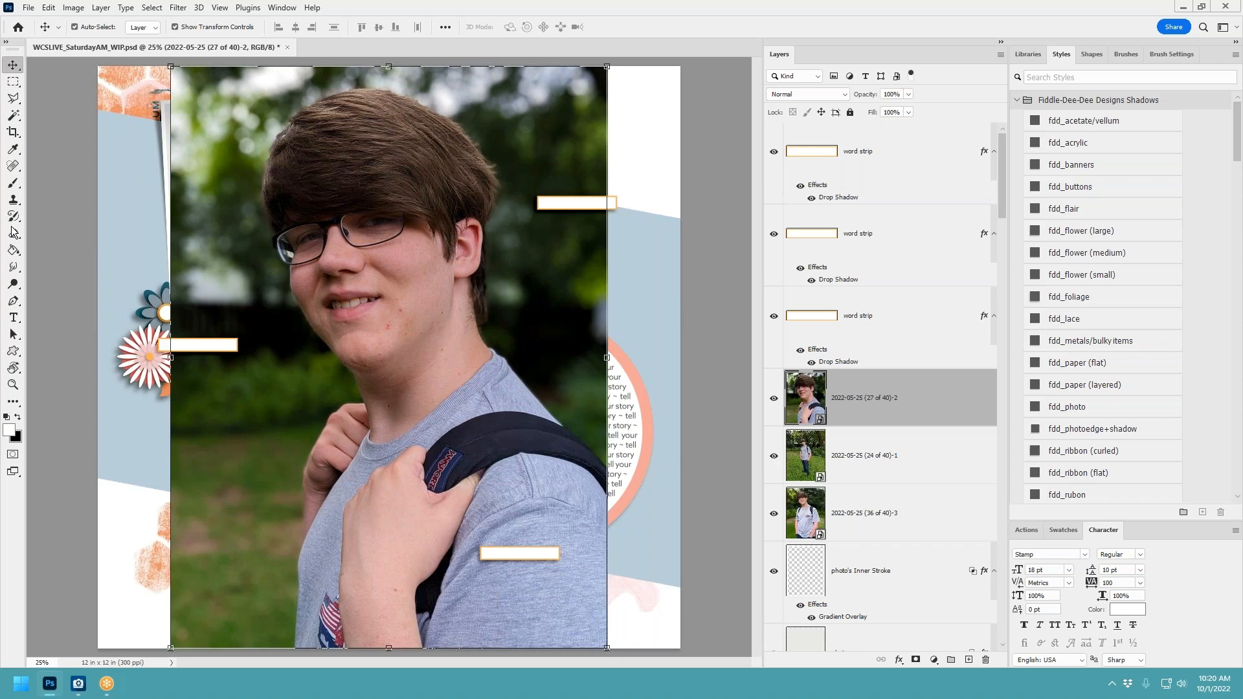
Choose the Spot Healing Brush and rasterize the three placed photo layers, 27 of 40, 24 of 40 and 36 of 40.
{"action": "left_click", "coordinate": [13, 167]}
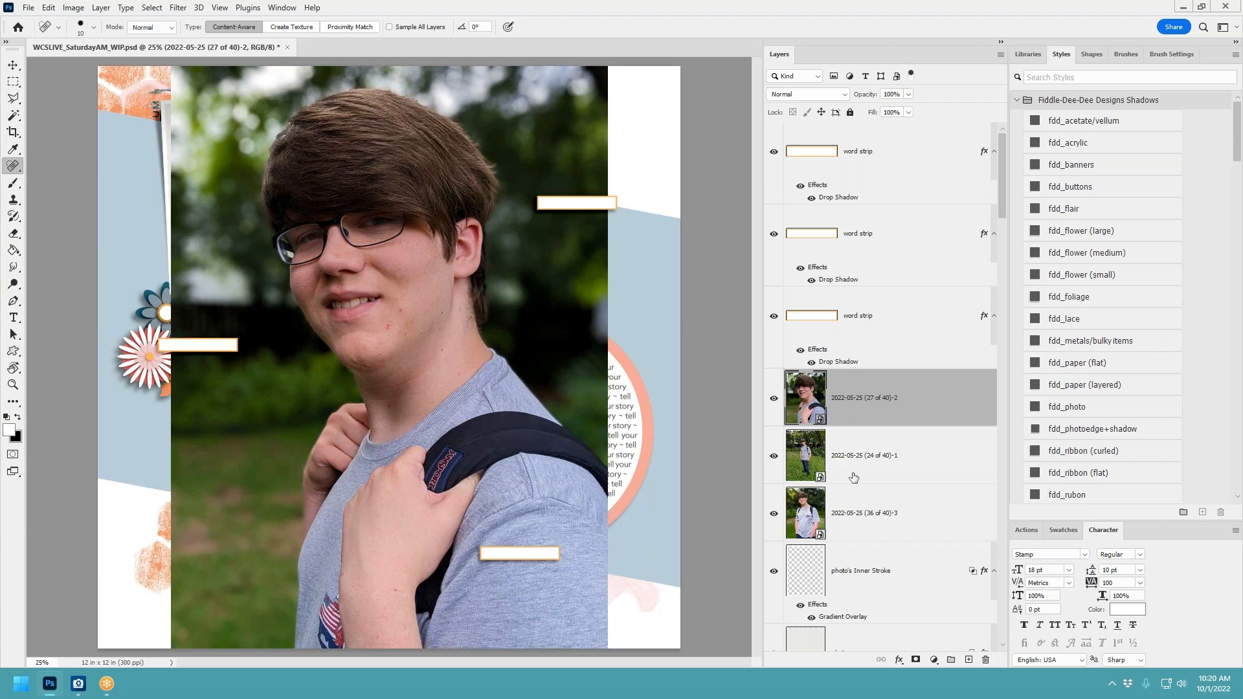
{"action": "left_click", "coordinate": [848, 511], "text": "shift"}
{"action": "right_click", "coordinate": [848, 511]}
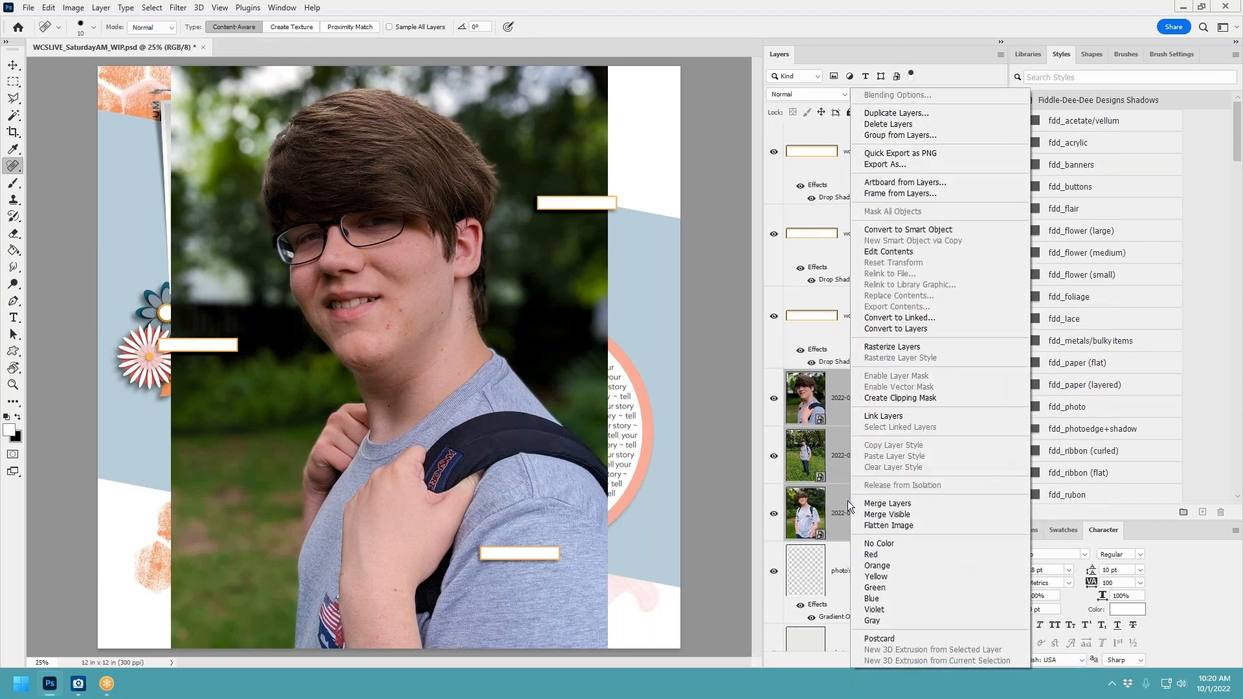
{"action": "left_click", "coordinate": [892, 346]}
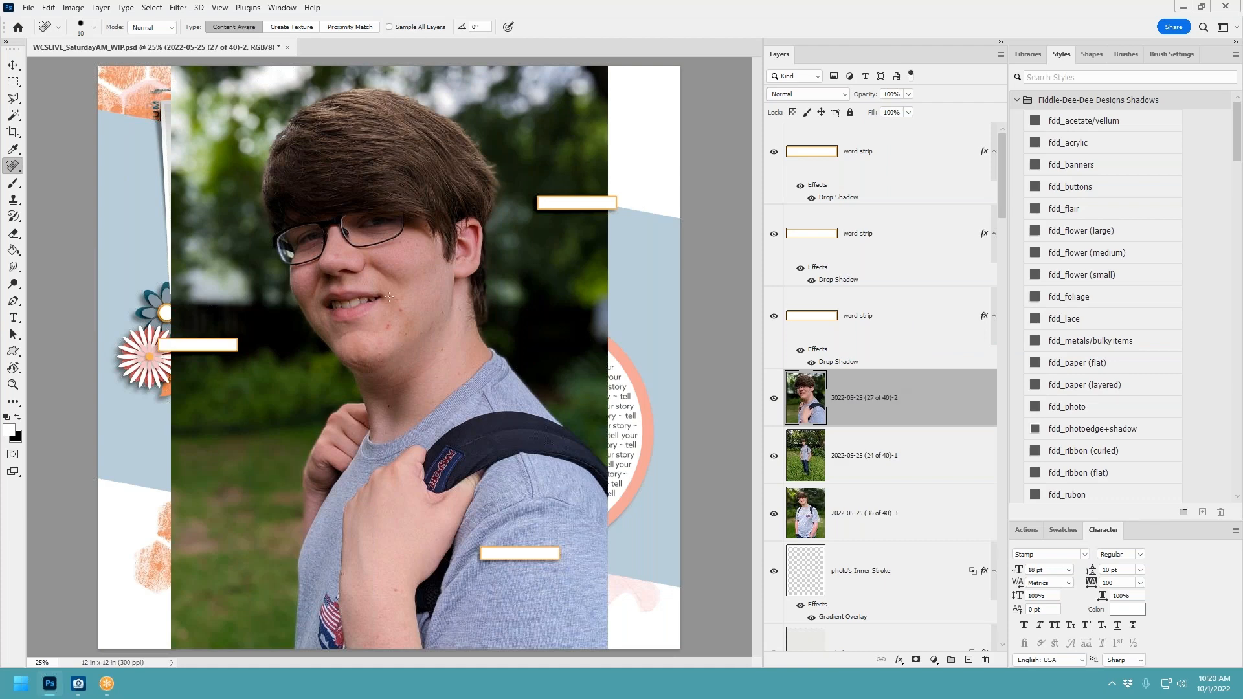
{"action": "scroll", "coordinate": [389, 297], "scroll_direction": "up", "scroll_amount": 2}
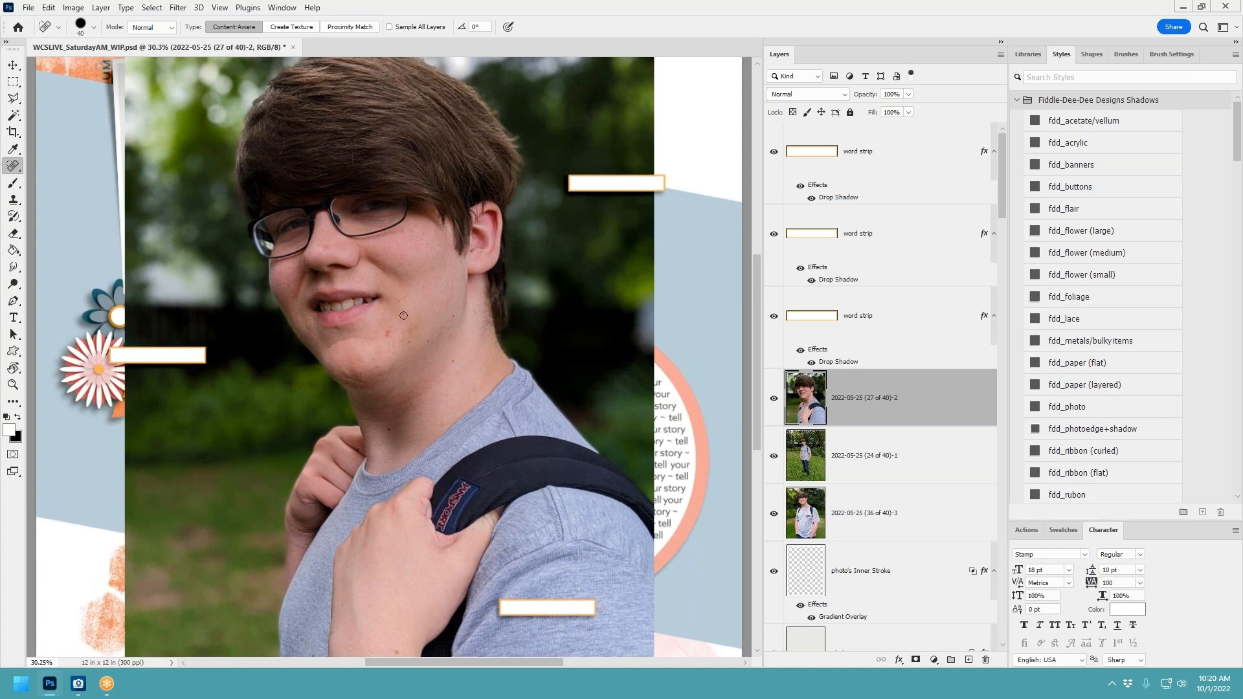
{"action": "left_click", "coordinate": [387, 331]}
{"action": "left_click", "coordinate": [773, 398]}
{"action": "left_click", "coordinate": [837, 441]}
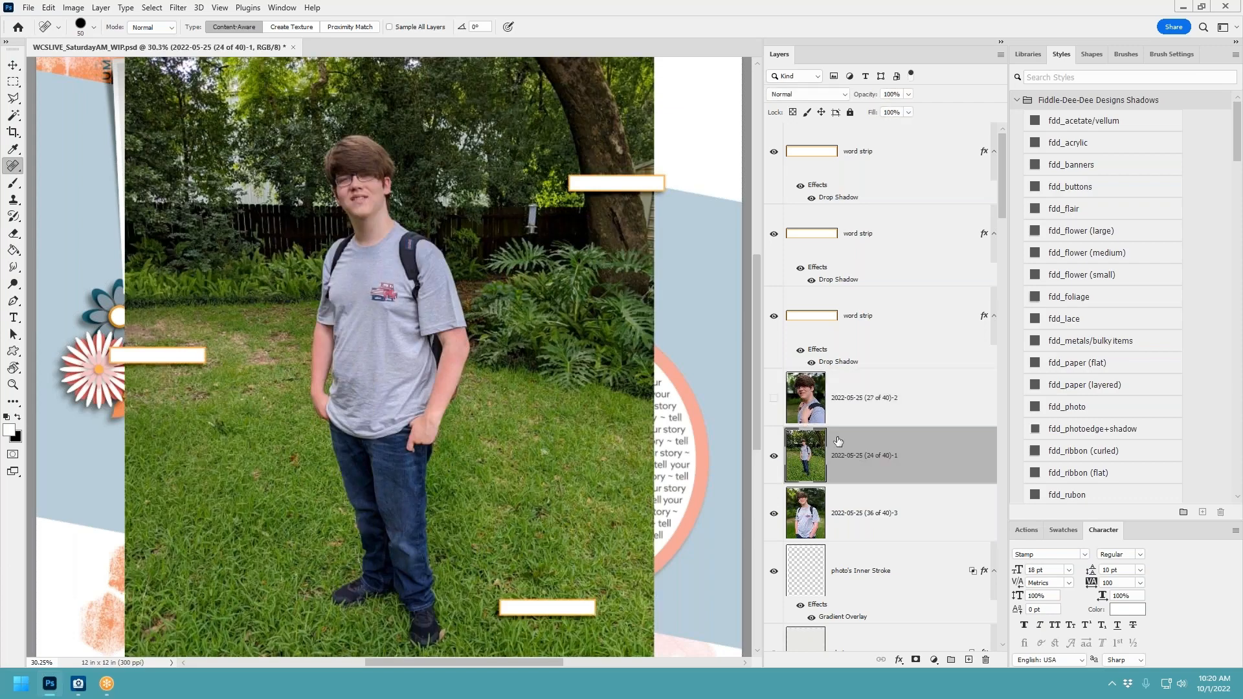
{"action": "scroll", "coordinate": [313, 175], "scroll_direction": "up", "scroll_amount": 8}
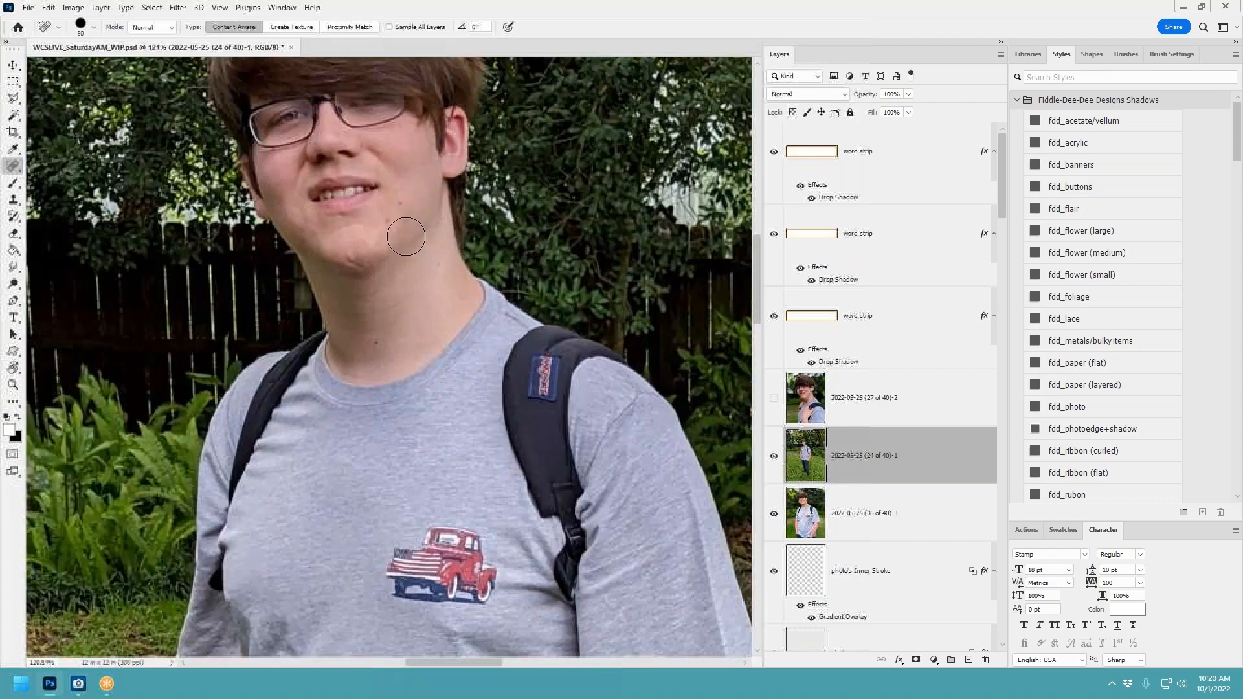
{"action": "scroll", "coordinate": [402, 219], "scroll_direction": "up", "scroll_amount": 2}
{"action": "key", "text": "bracketleft"}
{"action": "key", "text": "bracketleft"}
{"action": "key", "text": "bracketleft"}
{"action": "key", "text": "bracketleft"}
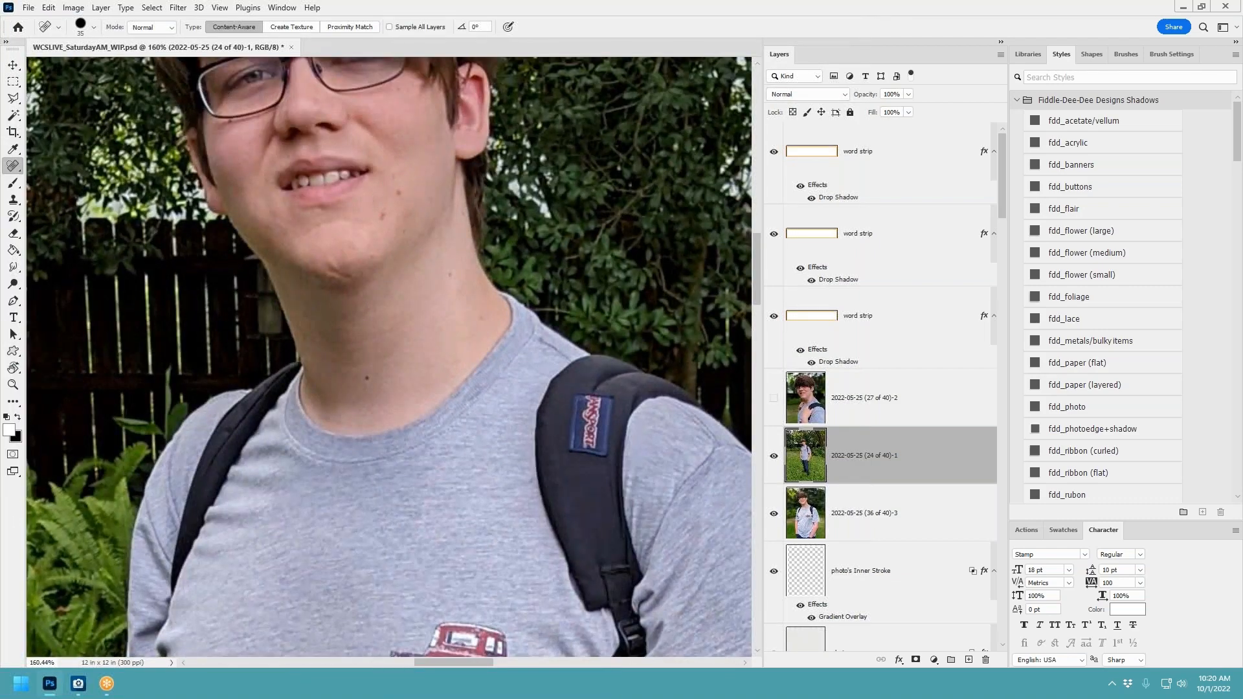
{"action": "left_click", "coordinate": [382, 216]}
{"action": "left_click", "coordinate": [399, 219]}
{"action": "left_click", "coordinate": [774, 456]}
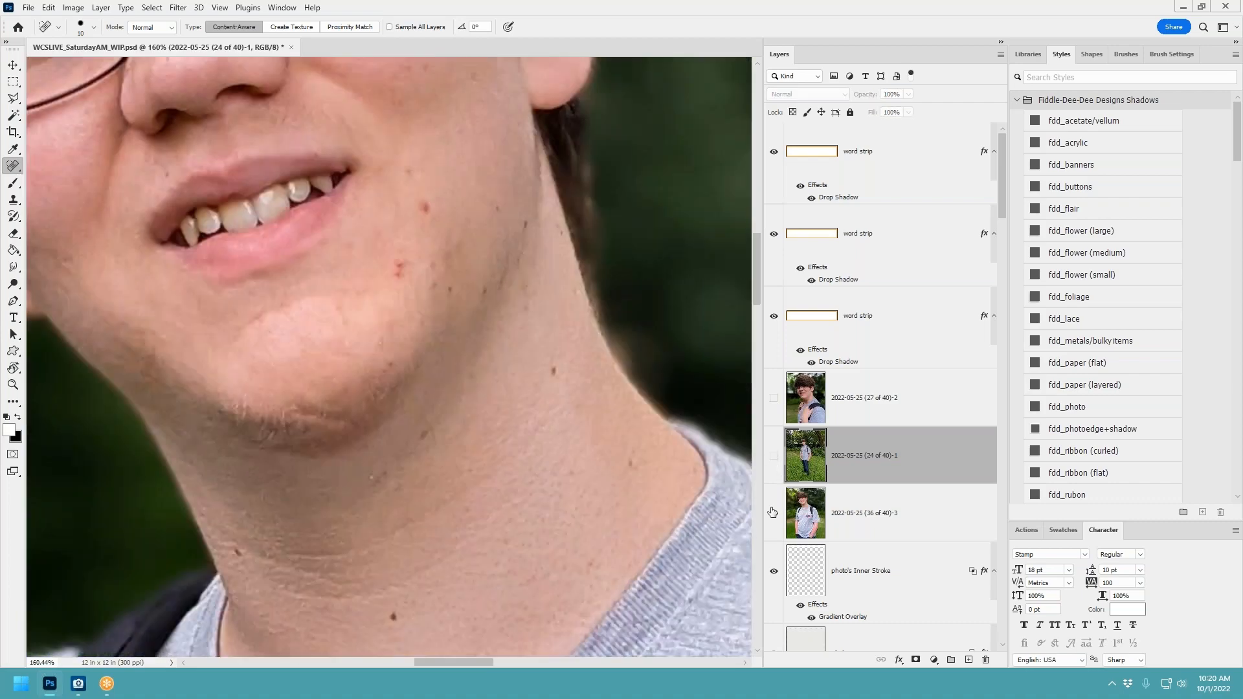
{"action": "scroll", "coordinate": [396, 270], "scroll_direction": "down", "scroll_amount": 5}
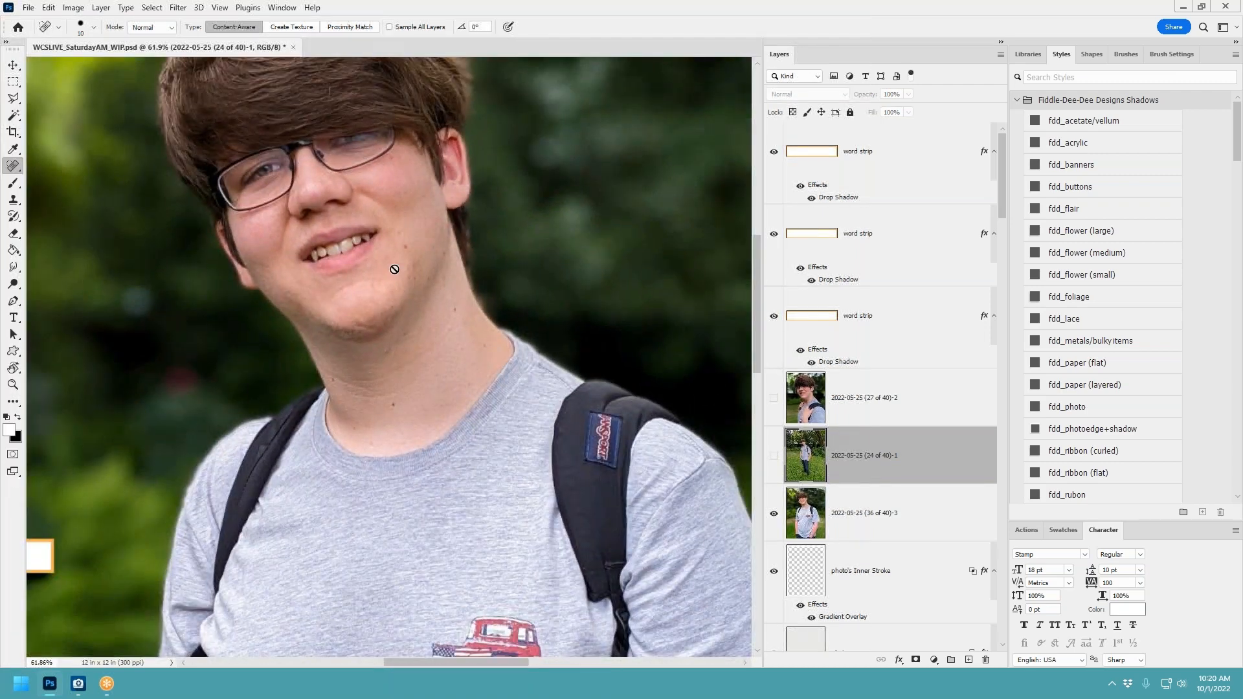
{"action": "left_click", "coordinate": [856, 513]}
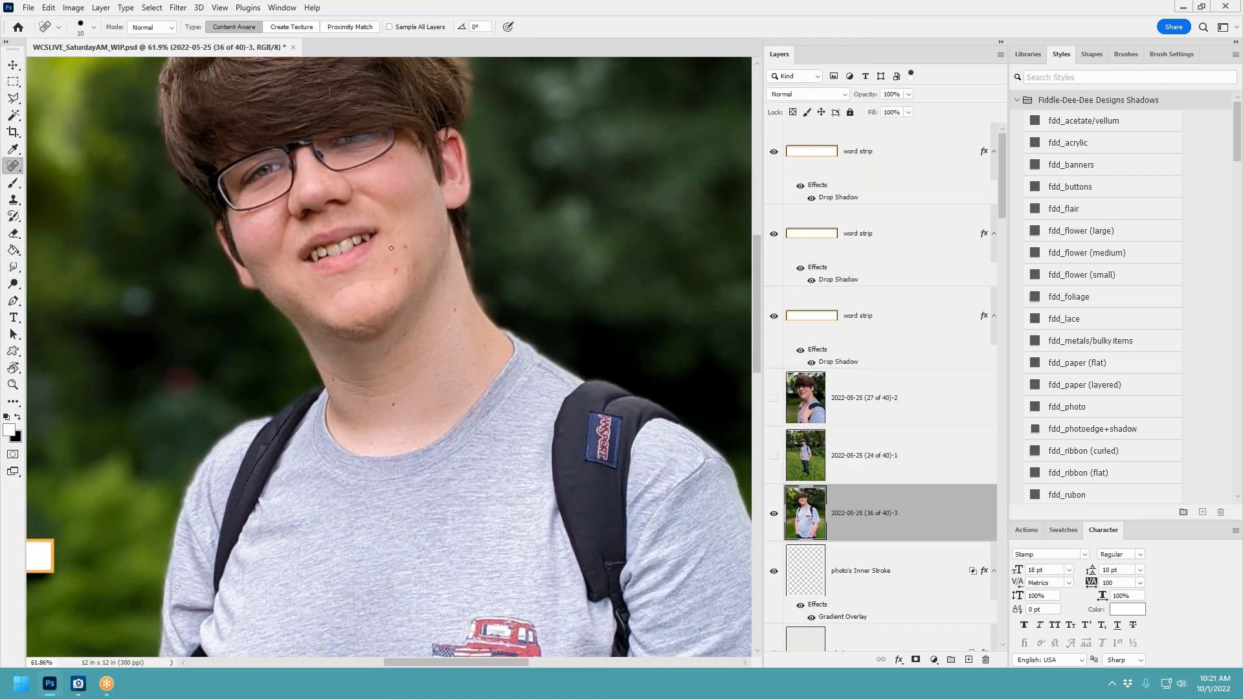
{"action": "key", "text": "bracketright"}
{"action": "left_click", "coordinate": [773, 455]}
{"action": "left_click", "coordinate": [773, 397]}
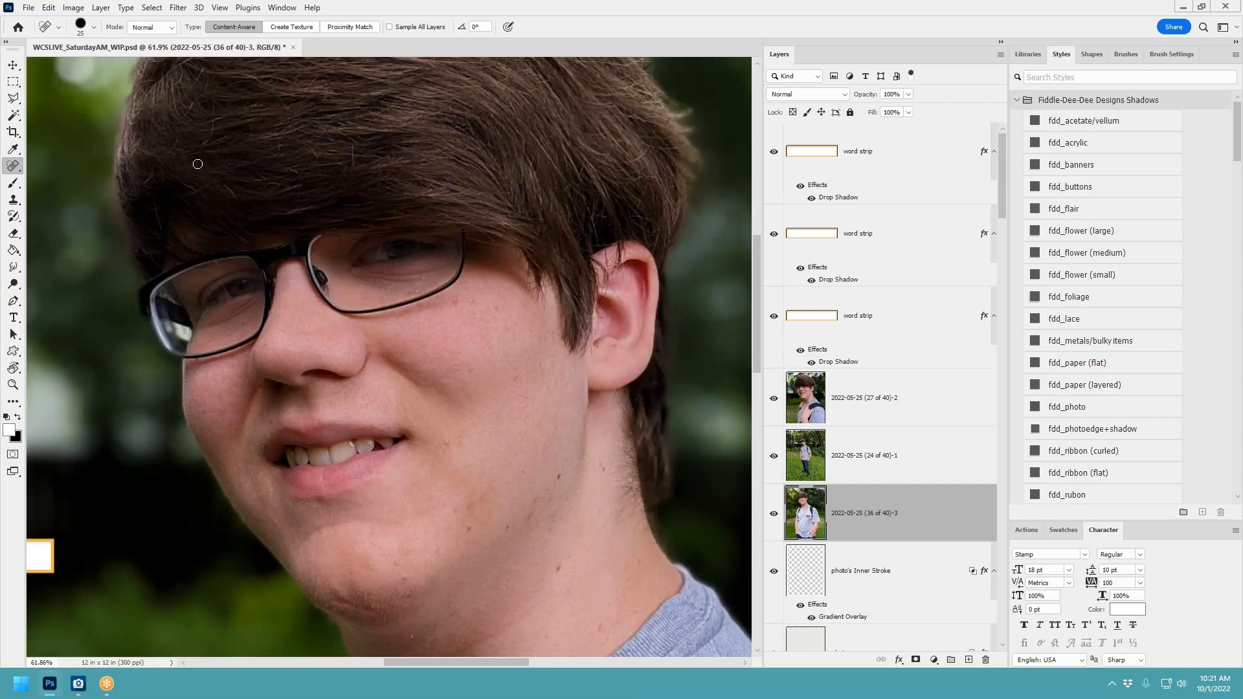
Use the Move tool to separate the stacked photos, shifting 27 of 40 well down the page and 24 of 40 slightly down and right.
{"action": "left_click", "coordinate": [12, 65]}
{"action": "scroll", "coordinate": [356, 351], "scroll_direction": "down", "scroll_amount": 2}
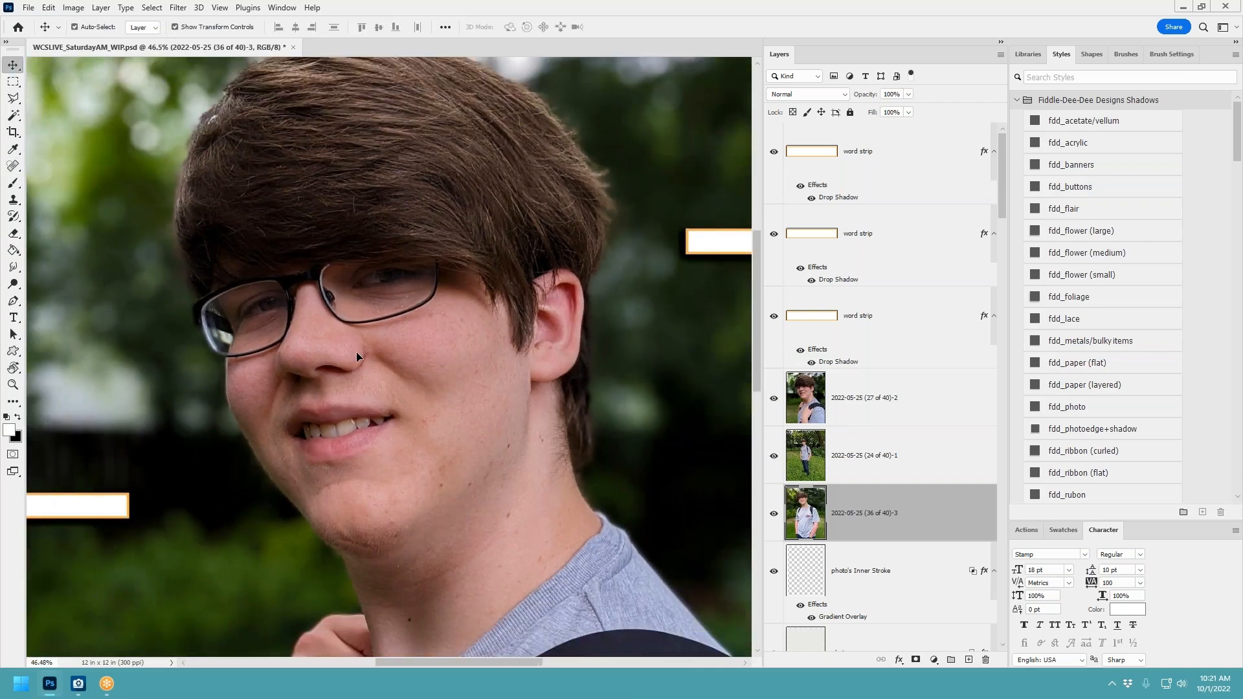
{"action": "scroll", "coordinate": [419, 351], "scroll_direction": "down", "scroll_amount": 4}
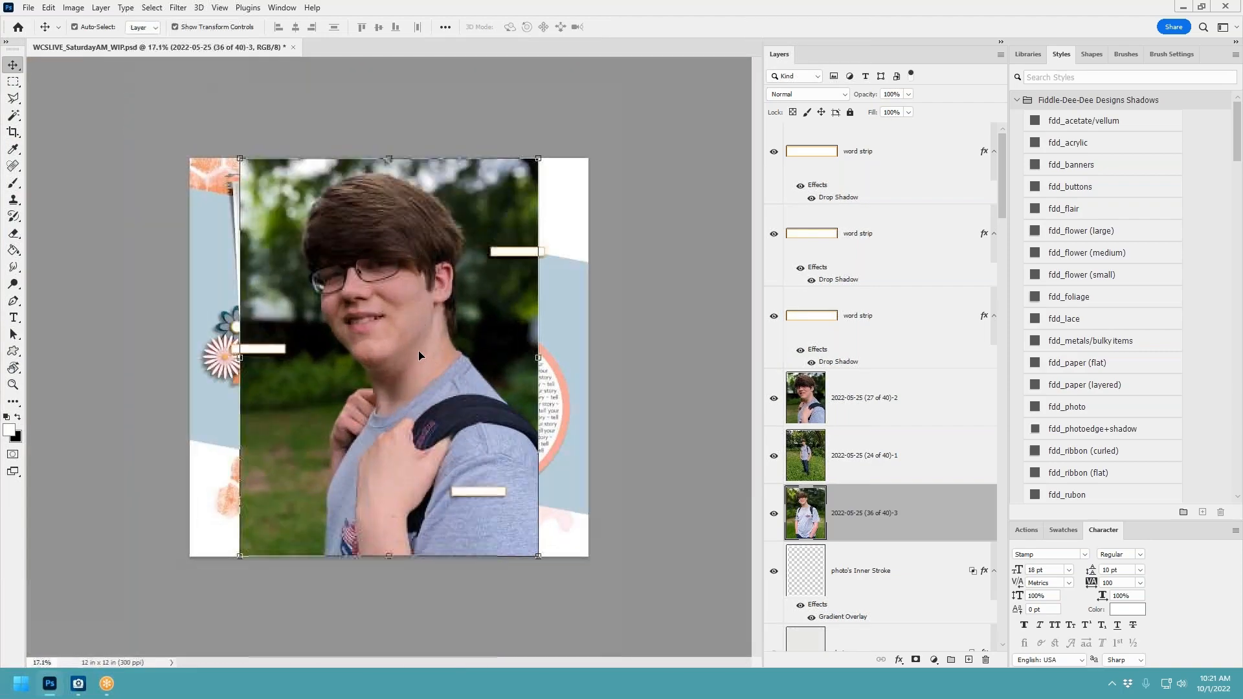
{"action": "left_click_drag", "start_coordinate": [505, 323], "coordinate": [499, 521]}
{"action": "left_click_drag", "start_coordinate": [471, 293], "coordinate": [507, 348]}
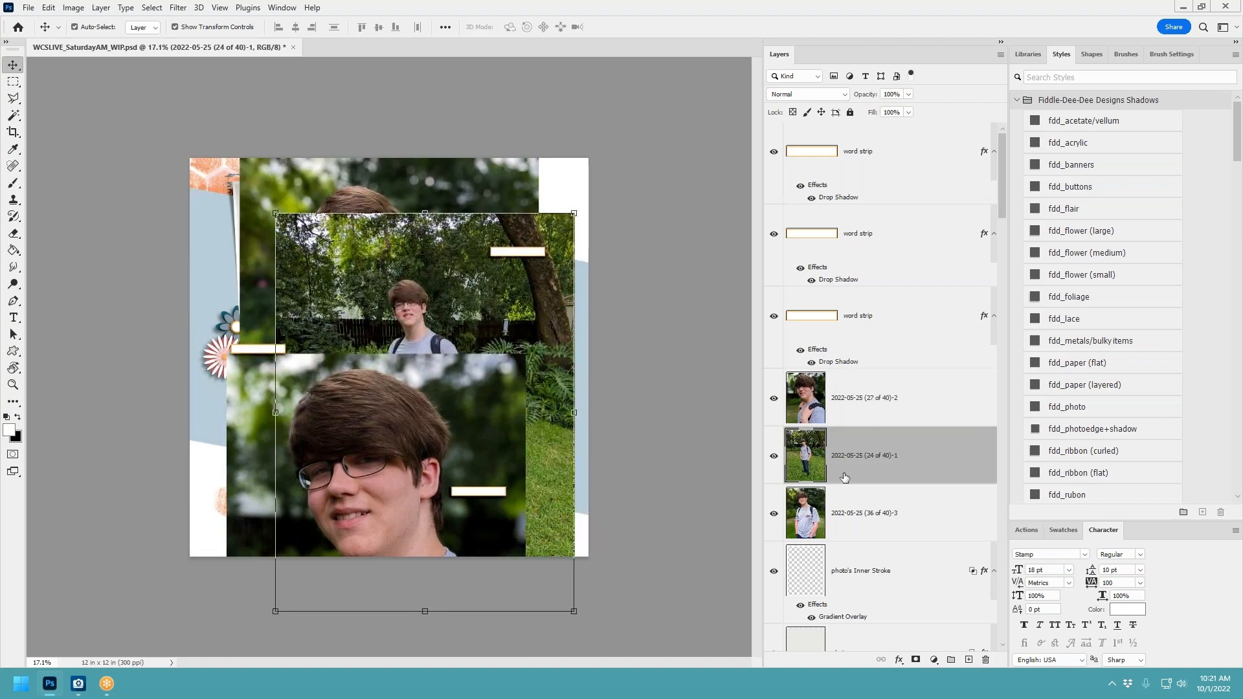
Hide photo layers 36 of 40 and 27 of 40, and shift the full-length photo 24 of 40 slightly up and left.
{"action": "left_click", "coordinate": [773, 513]}
{"action": "left_click", "coordinate": [774, 397]}
{"action": "left_click_drag", "start_coordinate": [455, 324], "coordinate": [435, 315]}
{"action": "scroll", "coordinate": [903, 456], "scroll_direction": "down", "scroll_amount": 3}
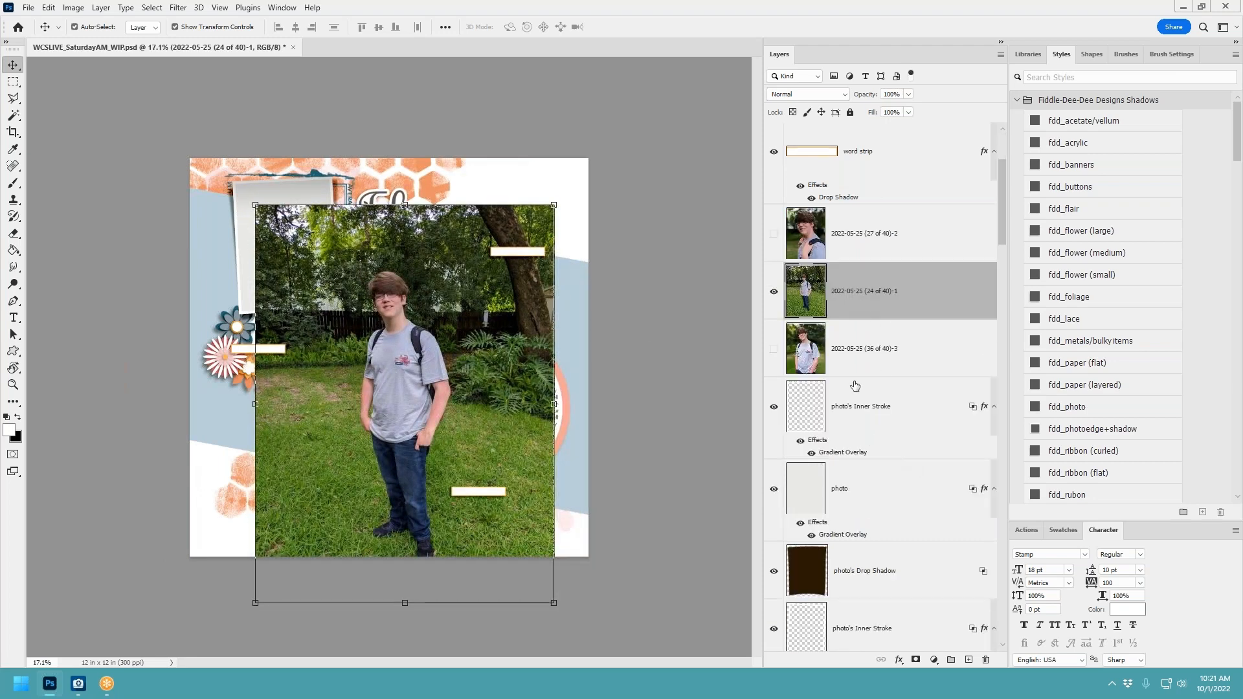
{"action": "left_click", "coordinate": [851, 489]}
{"action": "scroll", "coordinate": [851, 488], "scroll_direction": "down", "scroll_amount": 3}
{"action": "left_click", "coordinate": [842, 546]}
{"action": "left_click", "coordinate": [866, 197]}
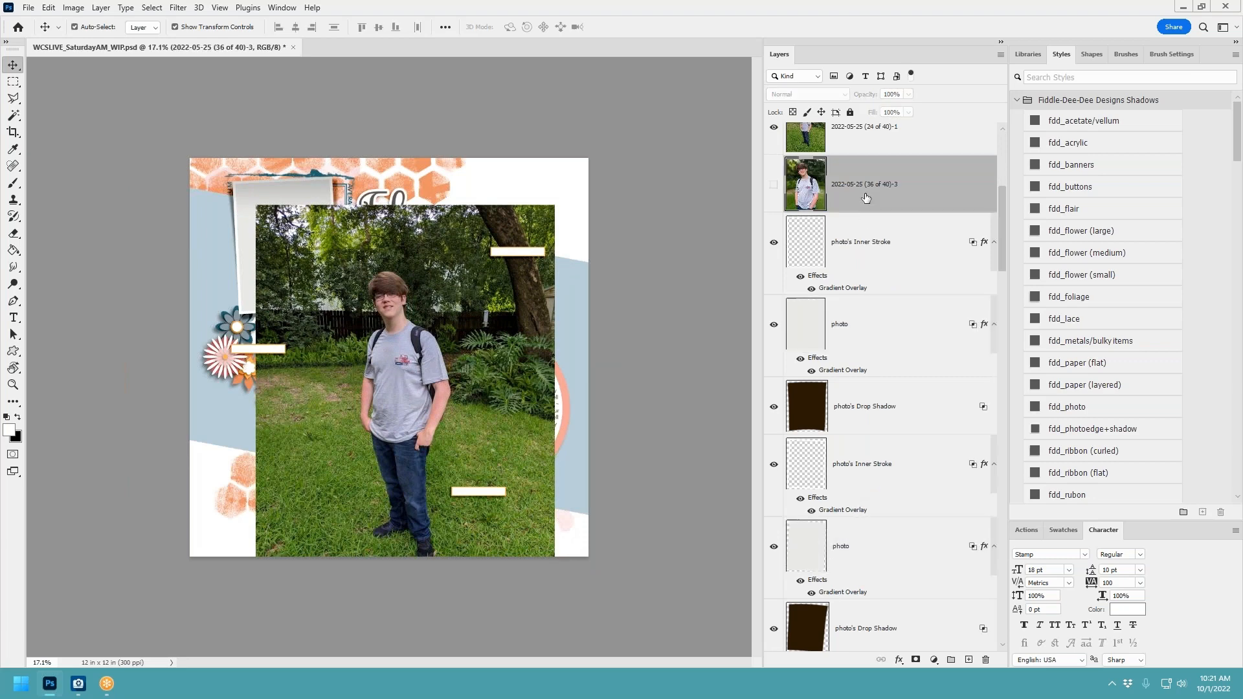
{"action": "scroll", "coordinate": [868, 201], "scroll_direction": "up", "scroll_amount": 1}
{"action": "left_click", "coordinate": [881, 217]}
{"action": "left_click_drag", "start_coordinate": [881, 218], "coordinate": [845, 608]}
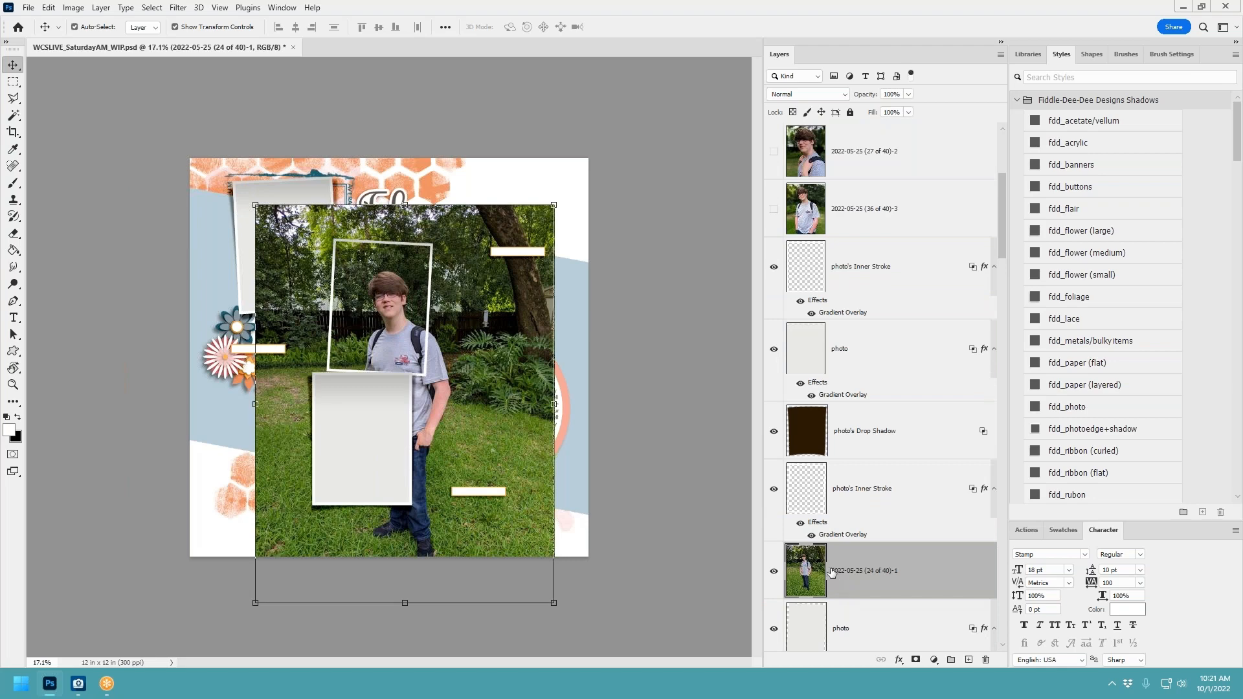
{"action": "scroll", "coordinate": [853, 589], "scroll_direction": "down", "scroll_amount": 1}
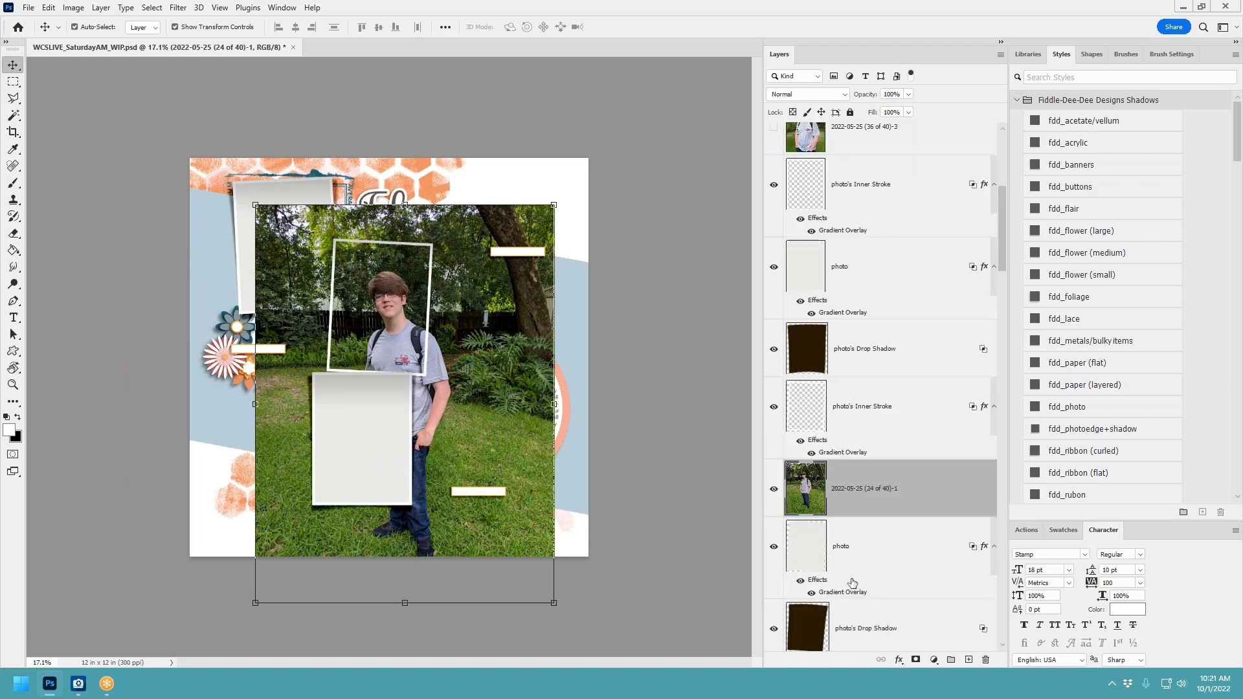
{"action": "scroll", "coordinate": [885, 313], "scroll_direction": "up", "scroll_amount": 2}
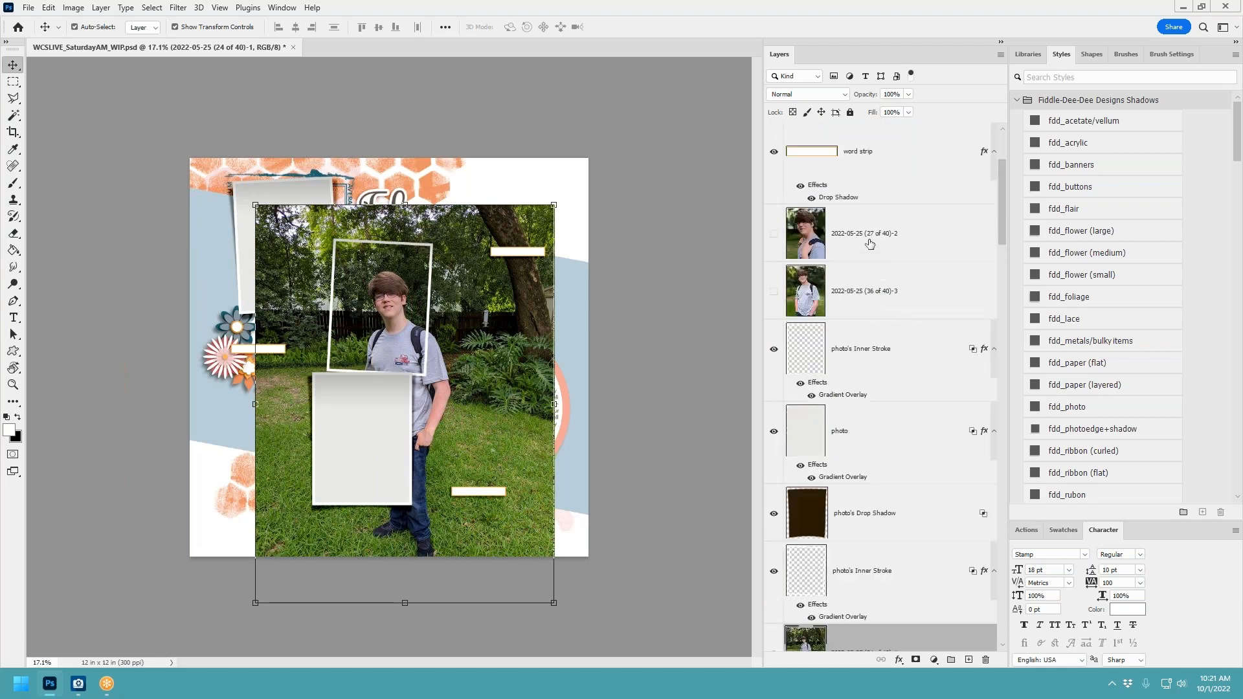
{"action": "left_click", "coordinate": [869, 243]}
{"action": "mouse_move", "coordinate": [887, 236]}
{"action": "left_mouse_down"}
{"action": "mouse_move", "coordinate": [865, 649]}
{"action": "mouse_move", "coordinate": [891, 482]}
{"action": "mouse_move", "coordinate": [874, 621]}
{"action": "mouse_move", "coordinate": [880, 491]}
{"action": "left_mouse_up"}
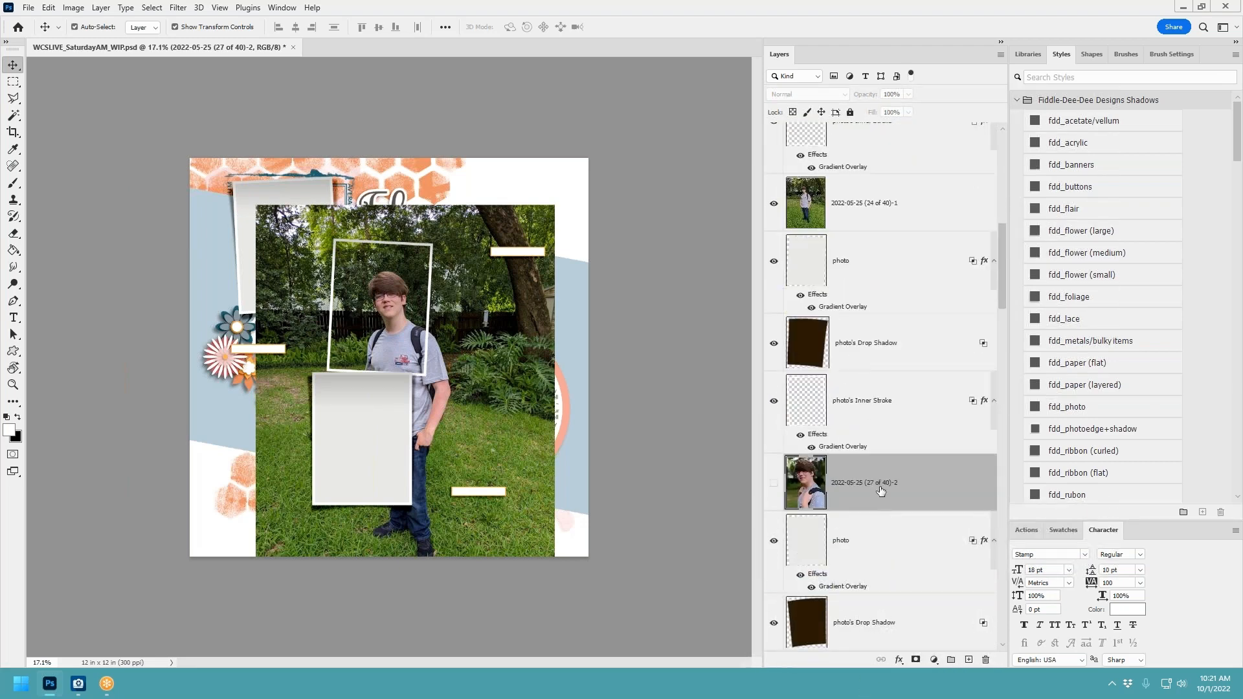
{"action": "left_click", "coordinate": [773, 484]}
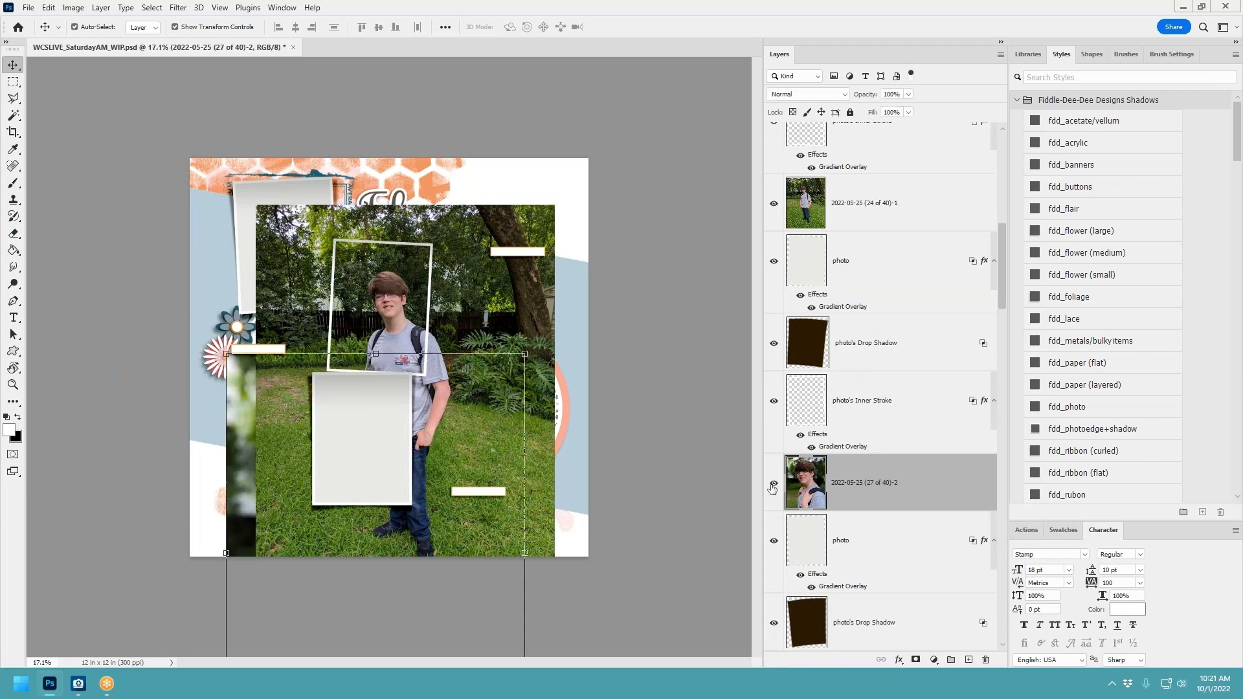
{"action": "left_click", "coordinate": [851, 547]}
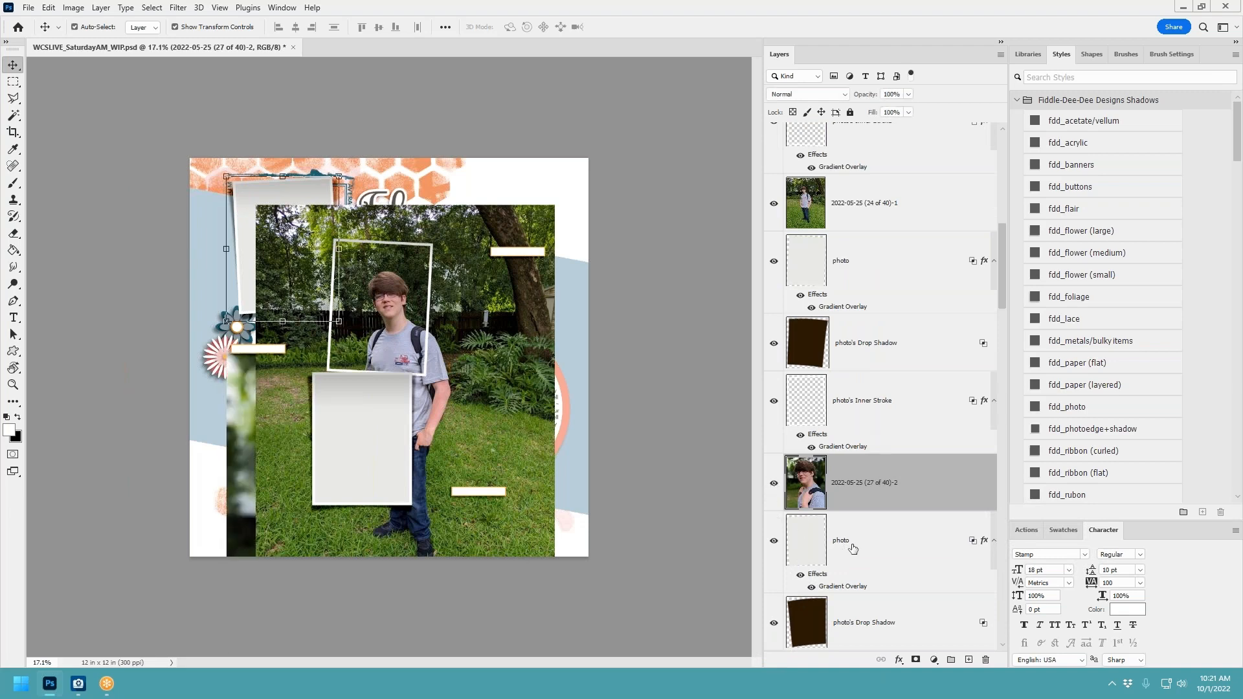
{"action": "left_click", "coordinate": [860, 494]}
{"action": "mouse_move", "coordinate": [860, 493]}
{"action": "left_mouse_down"}
{"action": "mouse_move", "coordinate": [846, 159]}
{"action": "mouse_move", "coordinate": [837, 401]}
{"action": "mouse_move", "coordinate": [835, 132]}
{"action": "mouse_move", "coordinate": [835, 260]}
{"action": "left_mouse_up"}
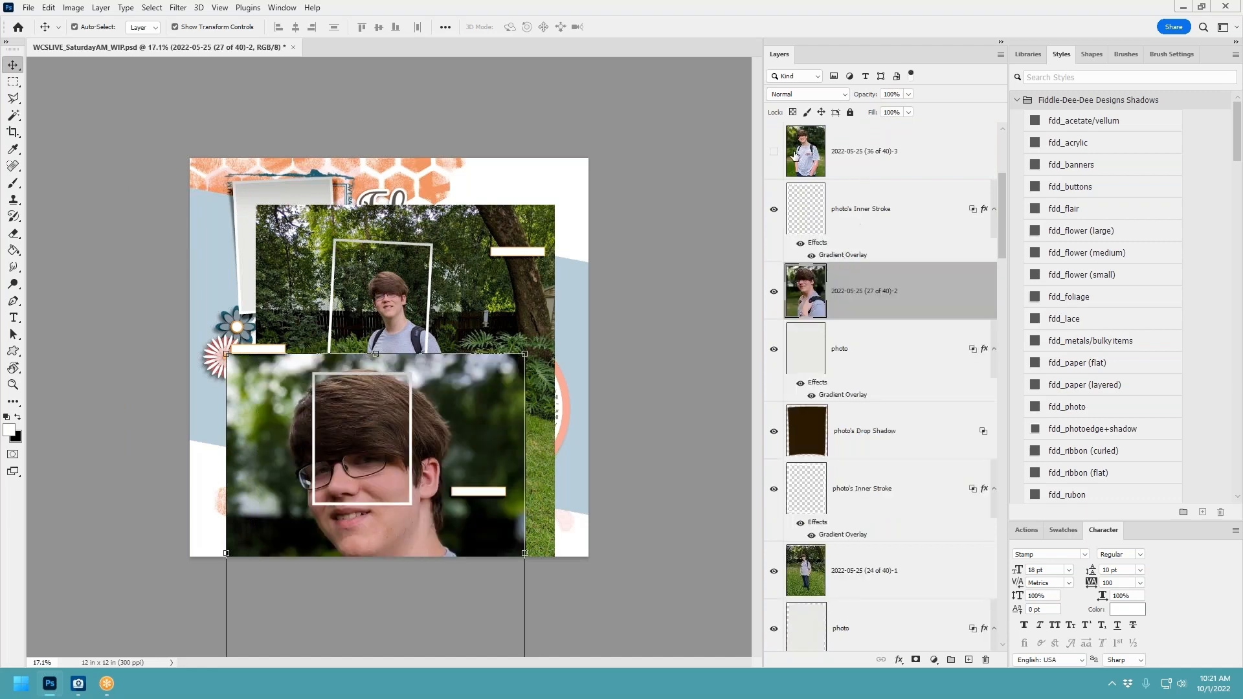
{"action": "left_click", "coordinate": [773, 151]}
{"action": "scroll", "coordinate": [891, 173], "scroll_direction": "up", "scroll_amount": 3}
{"action": "left_click", "coordinate": [872, 317]}
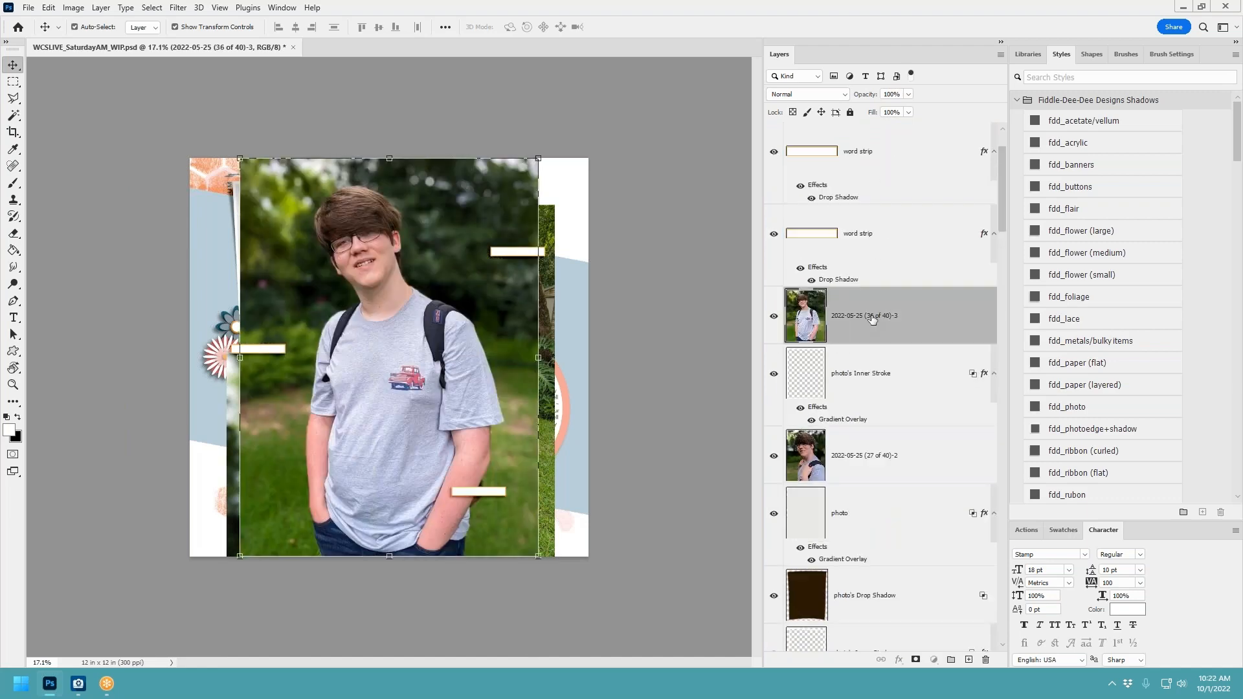
{"action": "left_click_drag", "start_coordinate": [872, 317], "coordinate": [870, 360]}
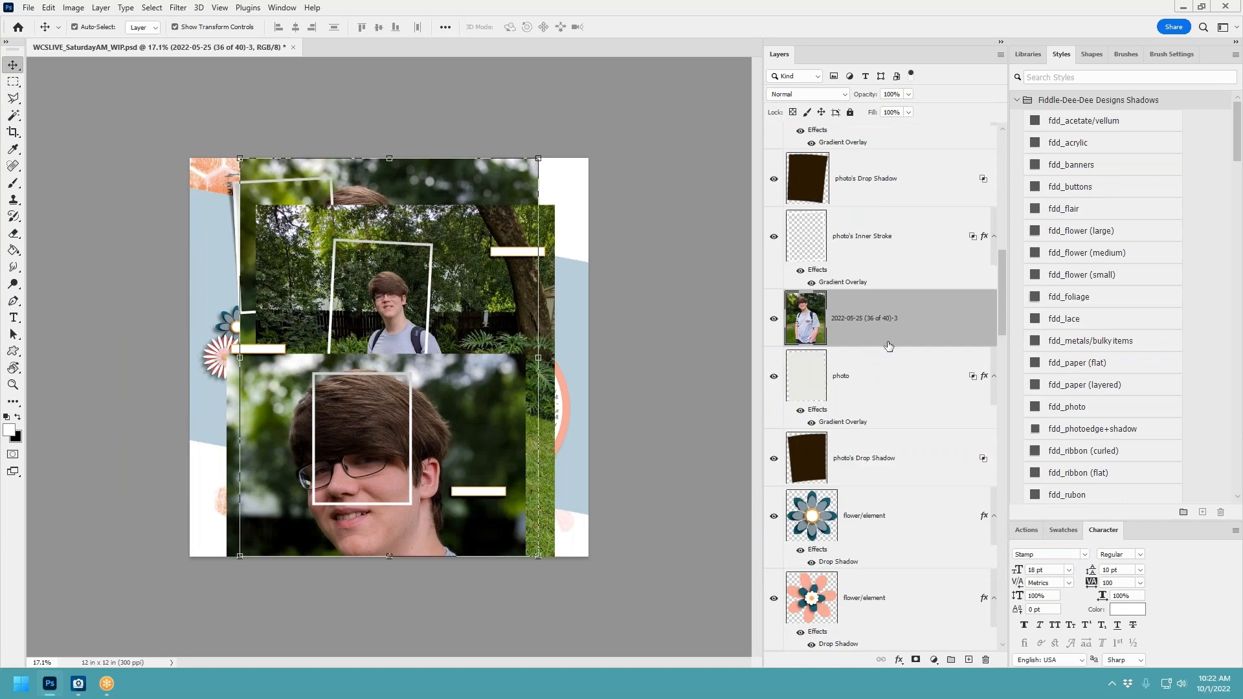
Clip each of the three portraits, 36 of 40, 24 of 40 and 27 of 40, to the photo layer directly beneath it.
{"action": "key", "text": "ctrl+alt+g"}
{"action": "scroll", "coordinate": [882, 327], "scroll_direction": "up", "scroll_amount": 3}
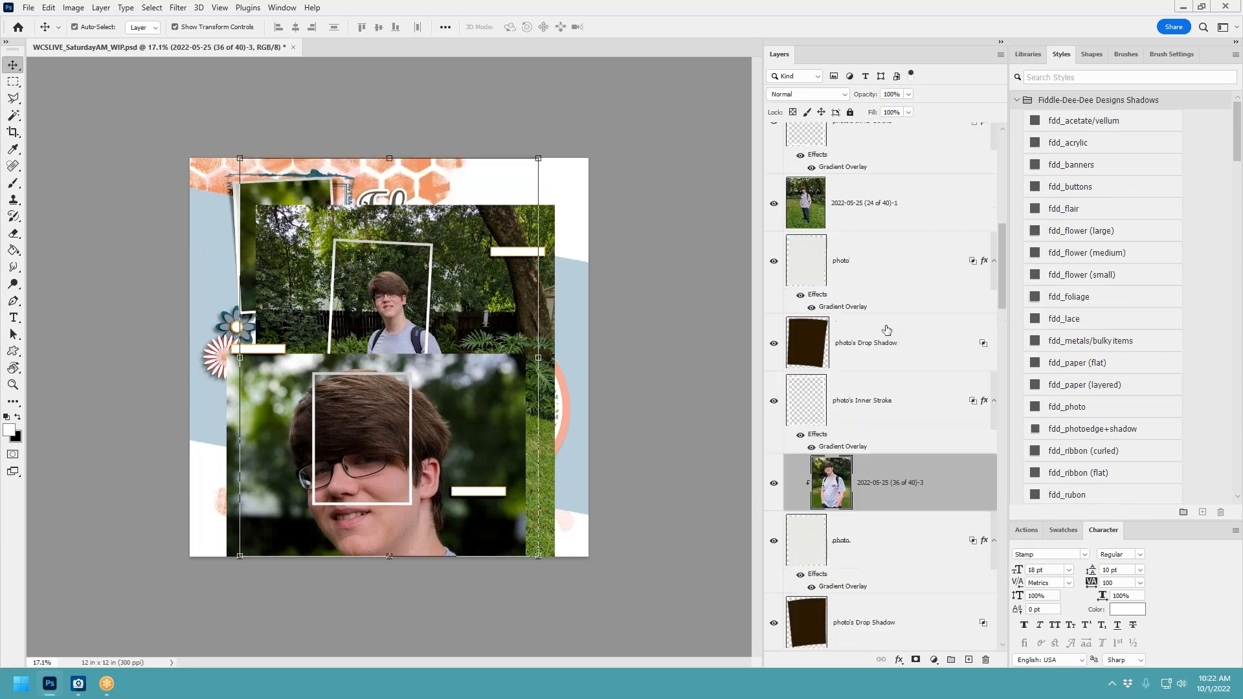
{"action": "left_click", "coordinate": [878, 218]}
{"action": "key", "text": "ctrl+alt+g"}
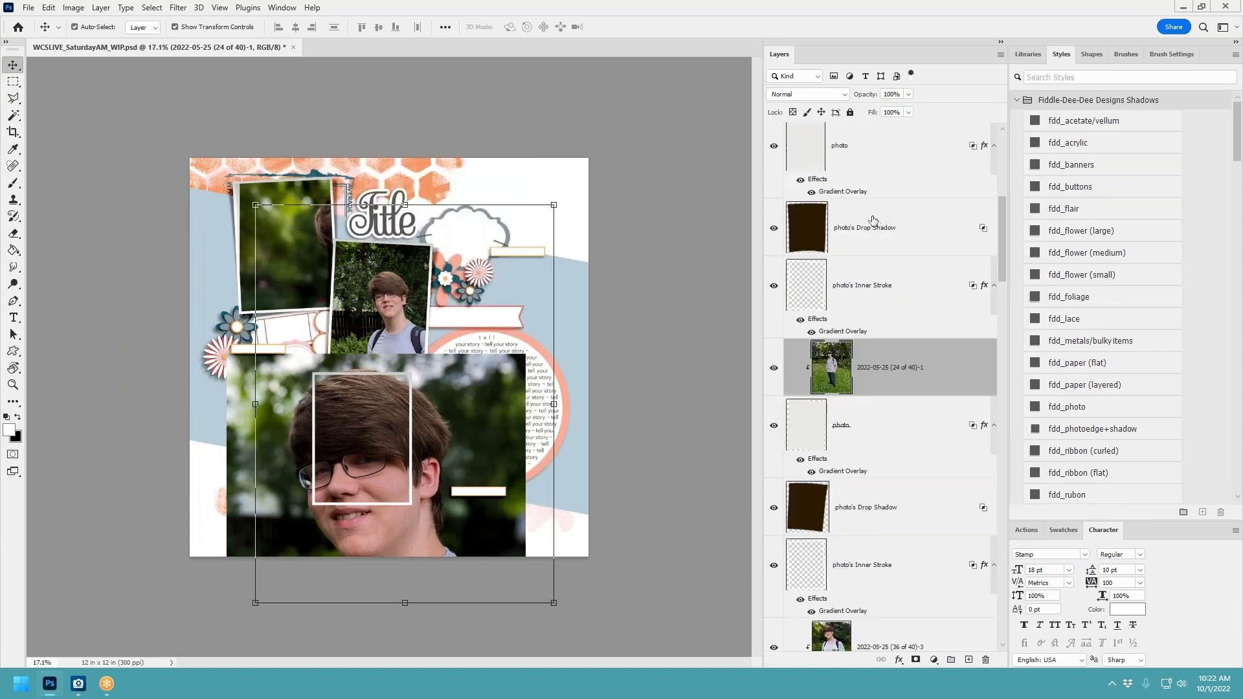
{"action": "scroll", "coordinate": [873, 233], "scroll_direction": "up", "scroll_amount": 3}
{"action": "left_click", "coordinate": [873, 252]}
{"action": "key", "text": "ctrl+alt+g"}
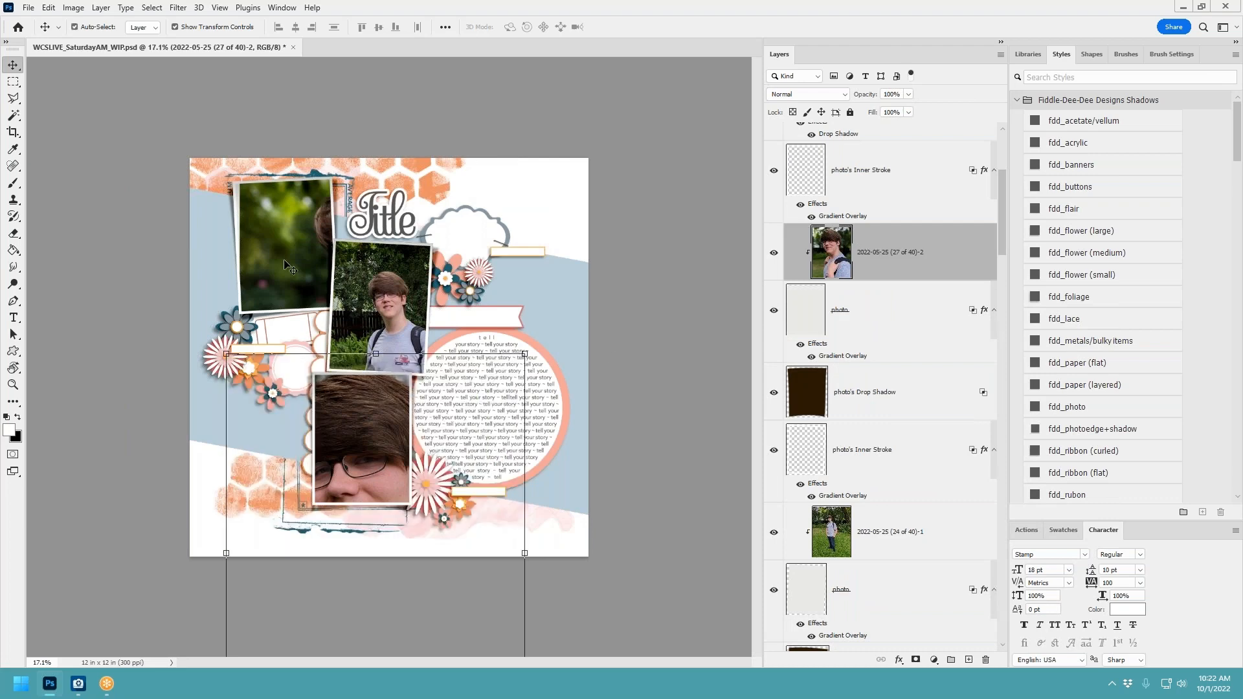
Nudge photo 36 of 40 up and left, and scale all three portraits together to about 47%.
{"action": "mouse_move", "coordinate": [286, 235]}
{"action": "left_mouse_down"}
{"action": "mouse_move", "coordinate": [273, 244]}
{"action": "mouse_move", "coordinate": [270, 231]}
{"action": "left_mouse_up"}
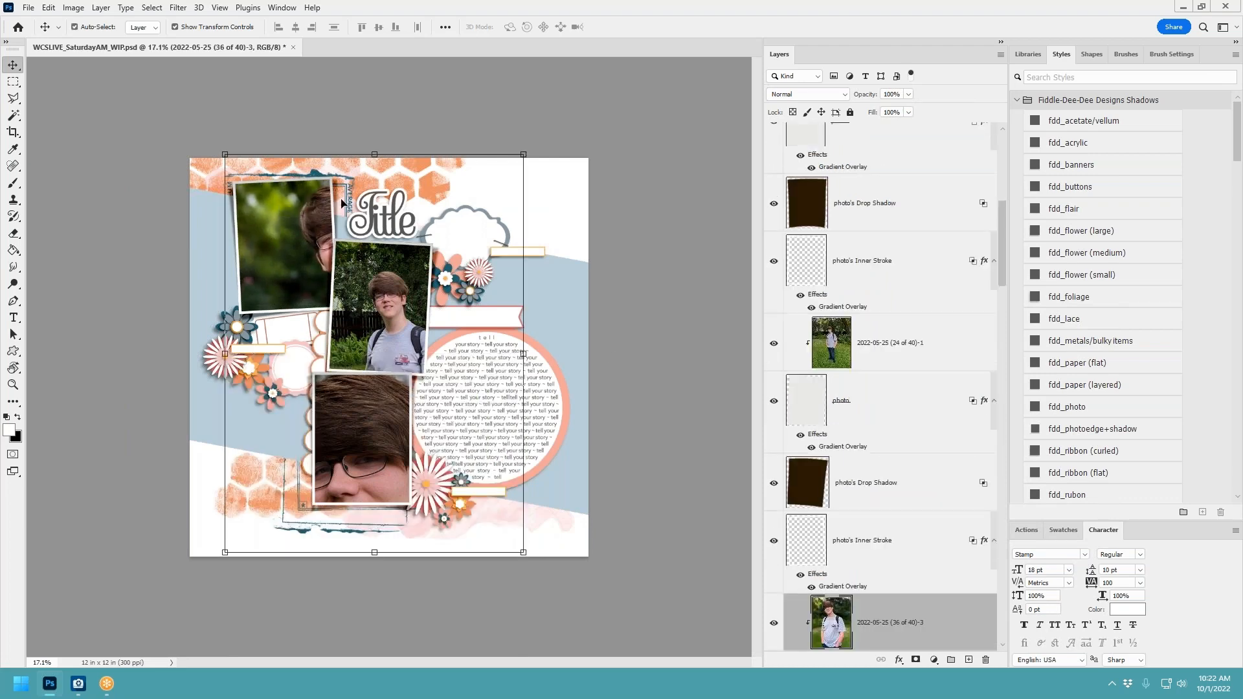
{"action": "left_click", "coordinate": [917, 344]}
{"action": "left_click", "coordinate": [886, 639], "text": "ctrl"}
{"action": "scroll", "coordinate": [888, 609], "scroll_direction": "down", "scroll_amount": 3}
{"action": "scroll", "coordinate": [888, 610], "scroll_direction": "down", "scroll_amount": 3}
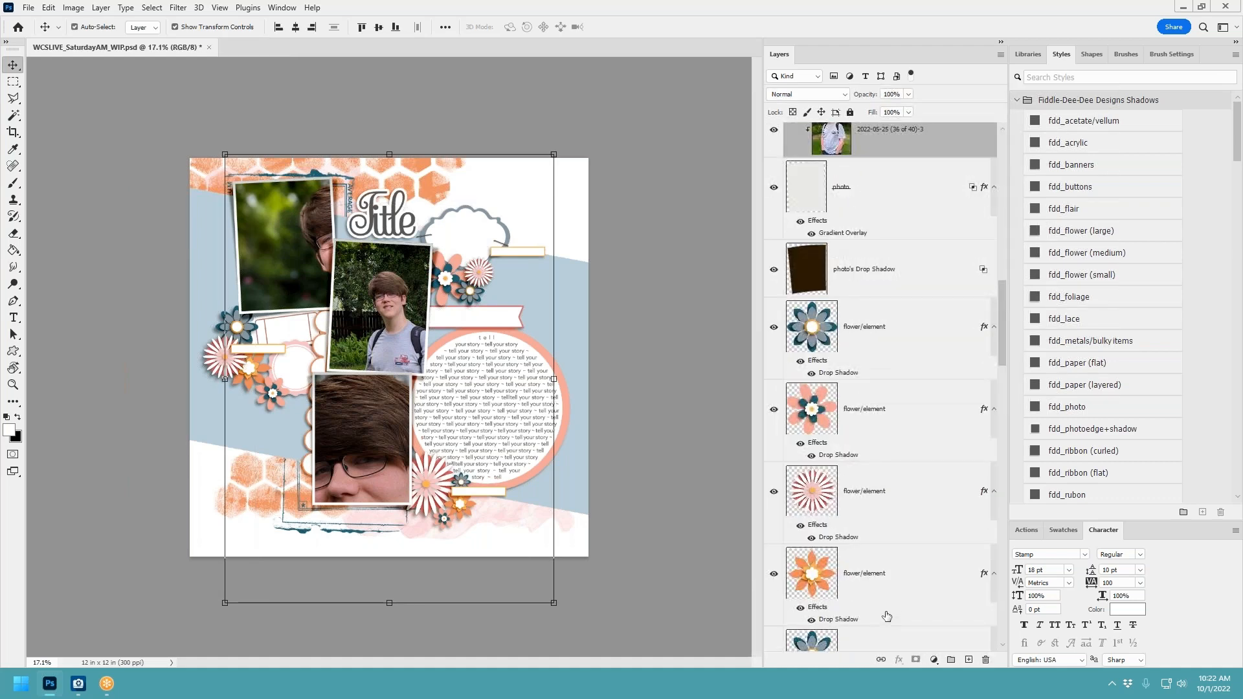
{"action": "scroll", "coordinate": [932, 485], "scroll_direction": "up", "scroll_amount": 7}
{"action": "scroll", "coordinate": [913, 435], "scroll_direction": "up", "scroll_amount": 2}
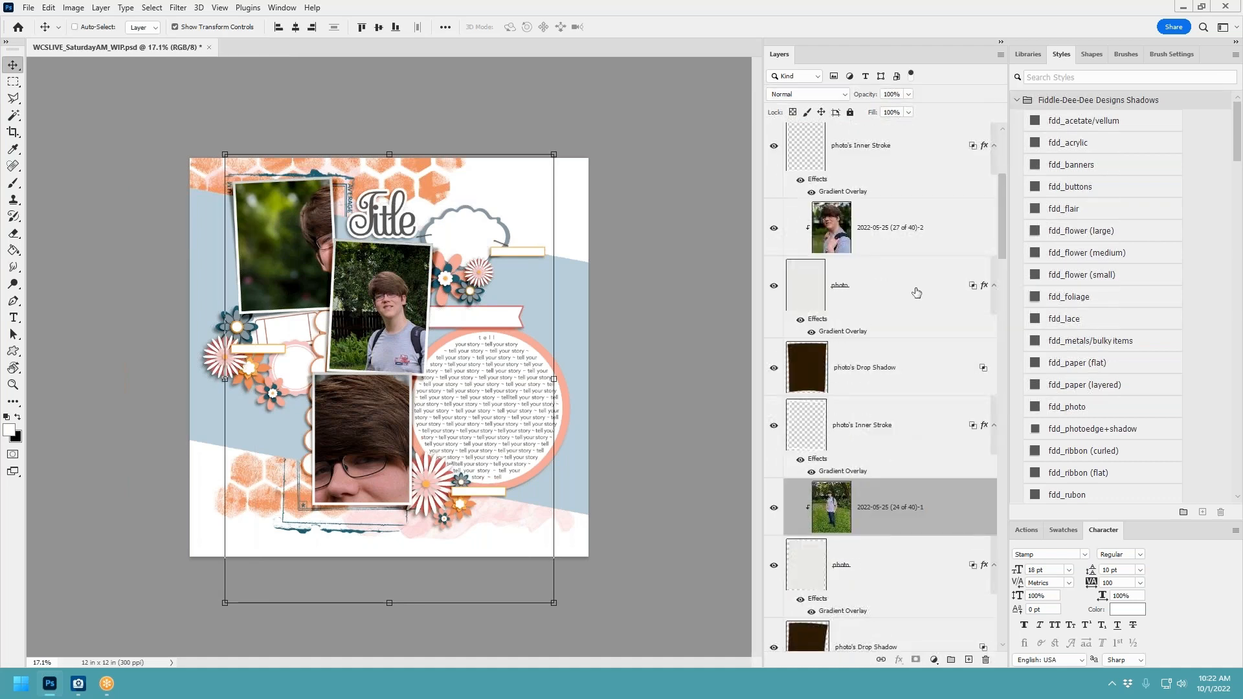
{"action": "left_click", "coordinate": [895, 225], "text": "ctrl"}
{"action": "left_click_drag", "start_coordinate": [552, 156], "coordinate": [392, 169]}
{"action": "left_click_drag", "start_coordinate": [452, 143], "coordinate": [393, 247]}
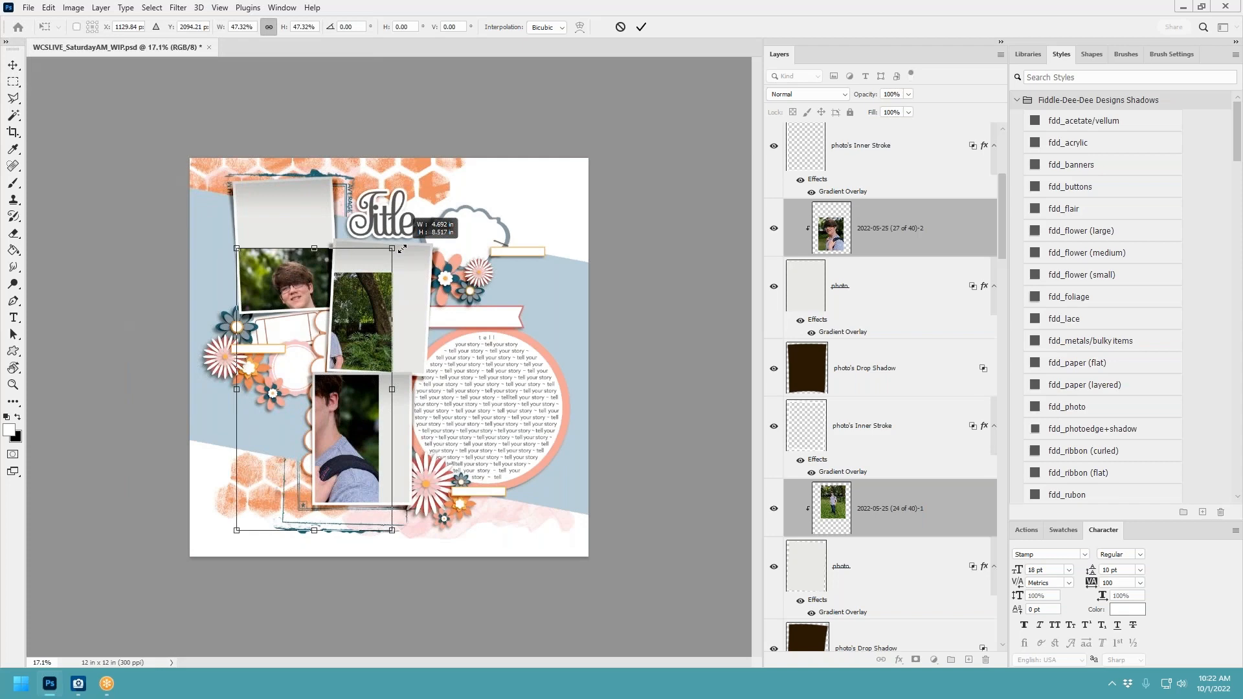
{"action": "left_click", "coordinate": [641, 26]}
Reposition the three portraits individually so each subject sits inside its own frame.
{"action": "left_click", "coordinate": [469, 375]}
{"action": "left_click_drag", "start_coordinate": [348, 422], "coordinate": [402, 428]}
{"action": "left_click_drag", "start_coordinate": [312, 190], "coordinate": [306, 191]}
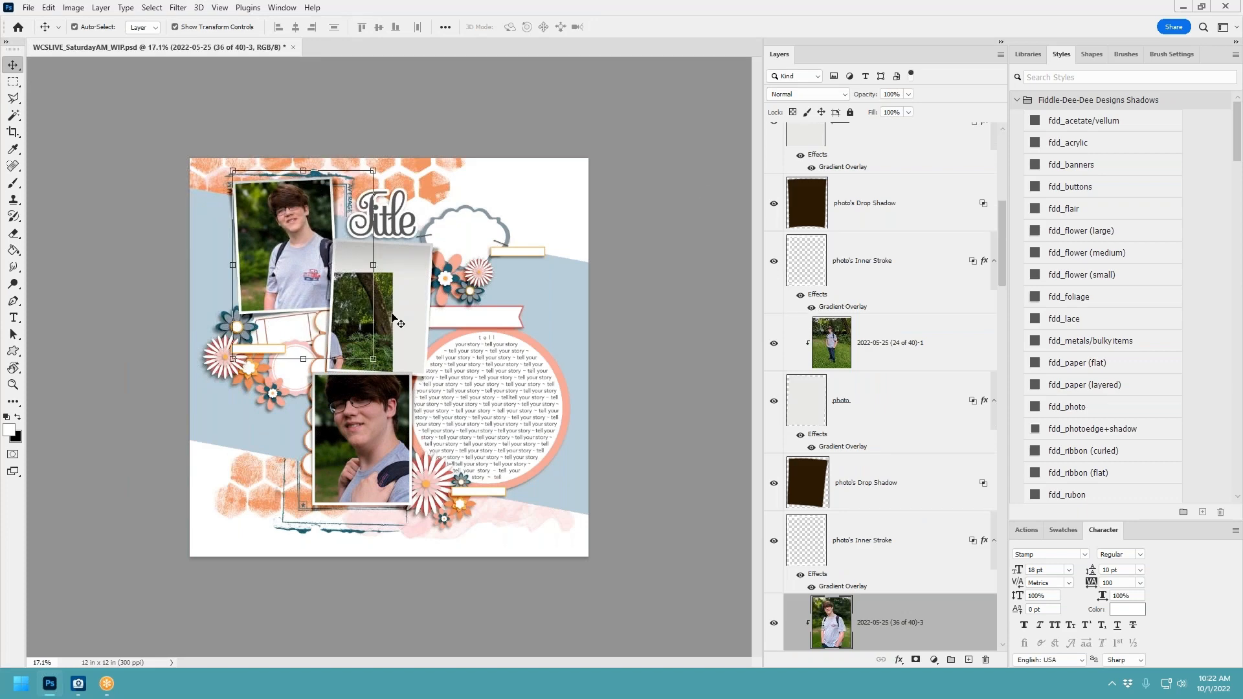
{"action": "left_click_drag", "start_coordinate": [354, 311], "coordinate": [409, 258]}
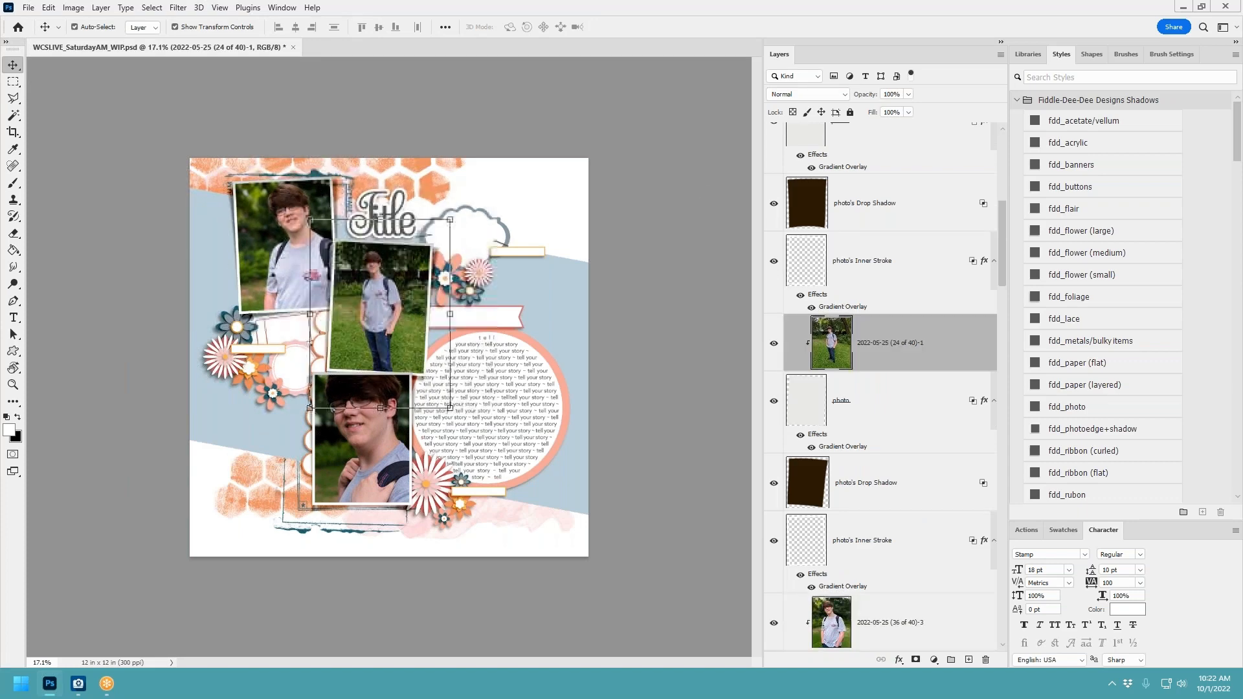
Select all three clipped portraits, scale them together to about 87%, and shift them up and right within the frames.
{"action": "left_click", "coordinate": [885, 617], "text": "ctrl"}
{"action": "scroll", "coordinate": [893, 550], "scroll_direction": "down", "scroll_amount": 5}
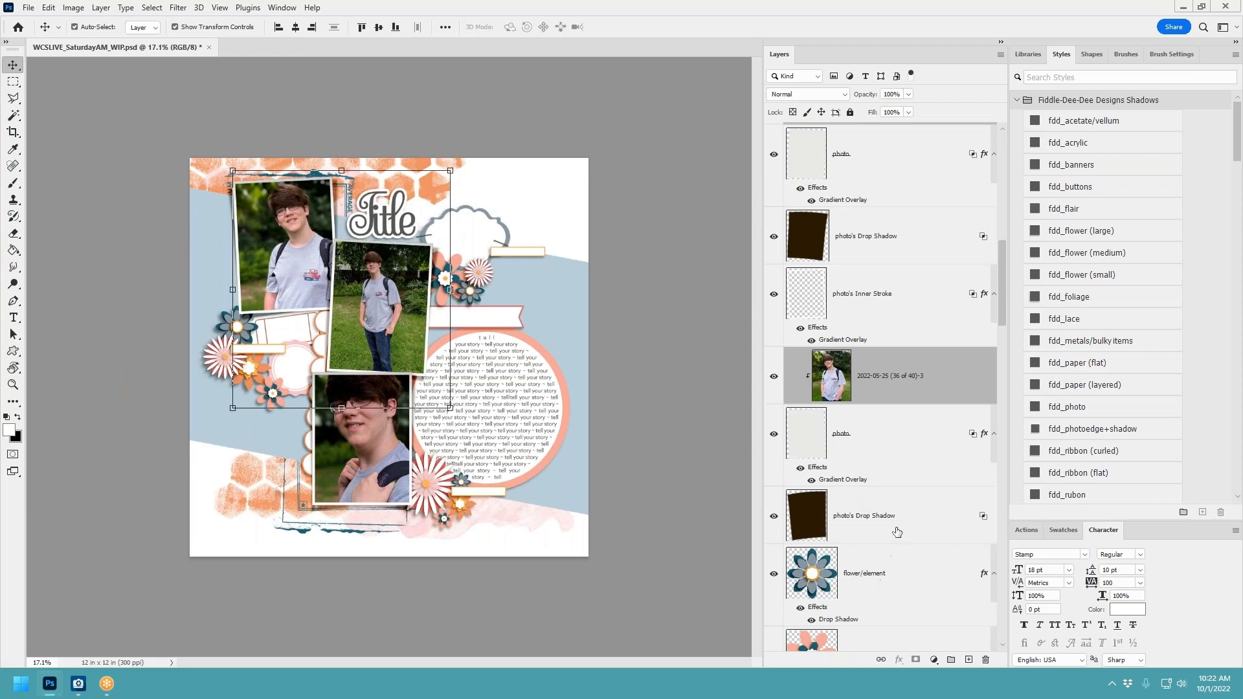
{"action": "scroll", "coordinate": [868, 418], "scroll_direction": "up", "scroll_amount": 8}
{"action": "scroll", "coordinate": [897, 359], "scroll_direction": "down", "scroll_amount": 1}
{"action": "left_click", "coordinate": [896, 393]}
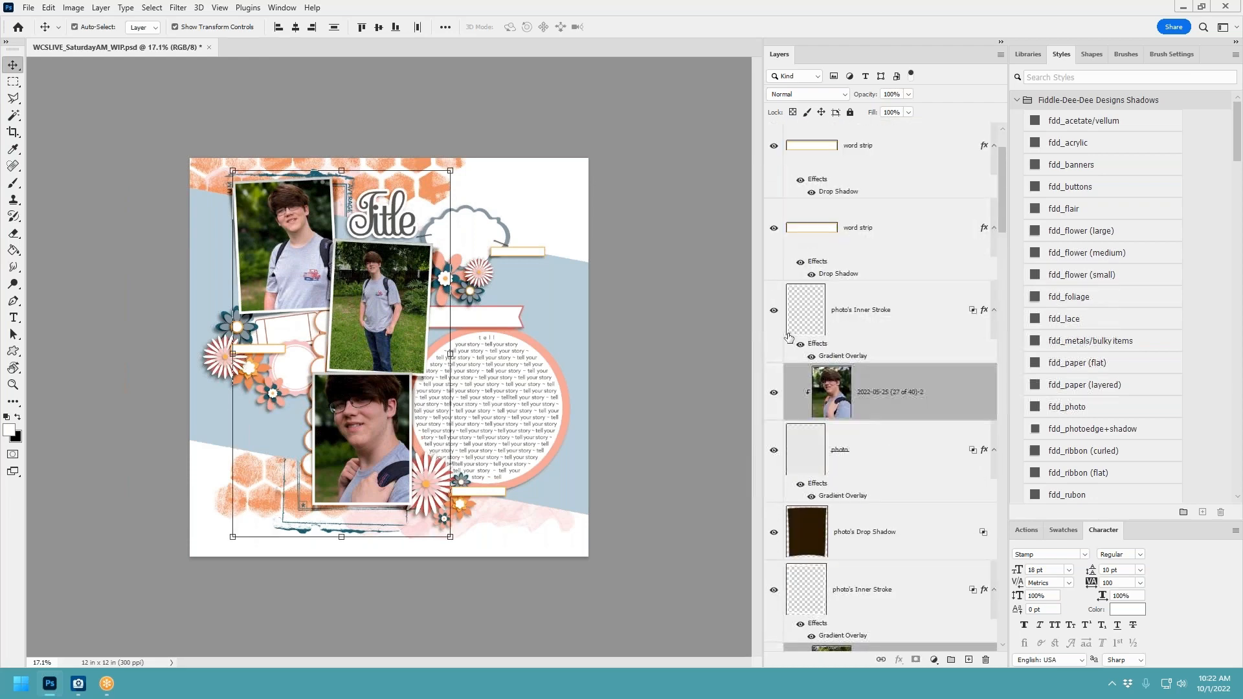
{"action": "left_click_drag", "start_coordinate": [450, 170], "coordinate": [422, 215]}
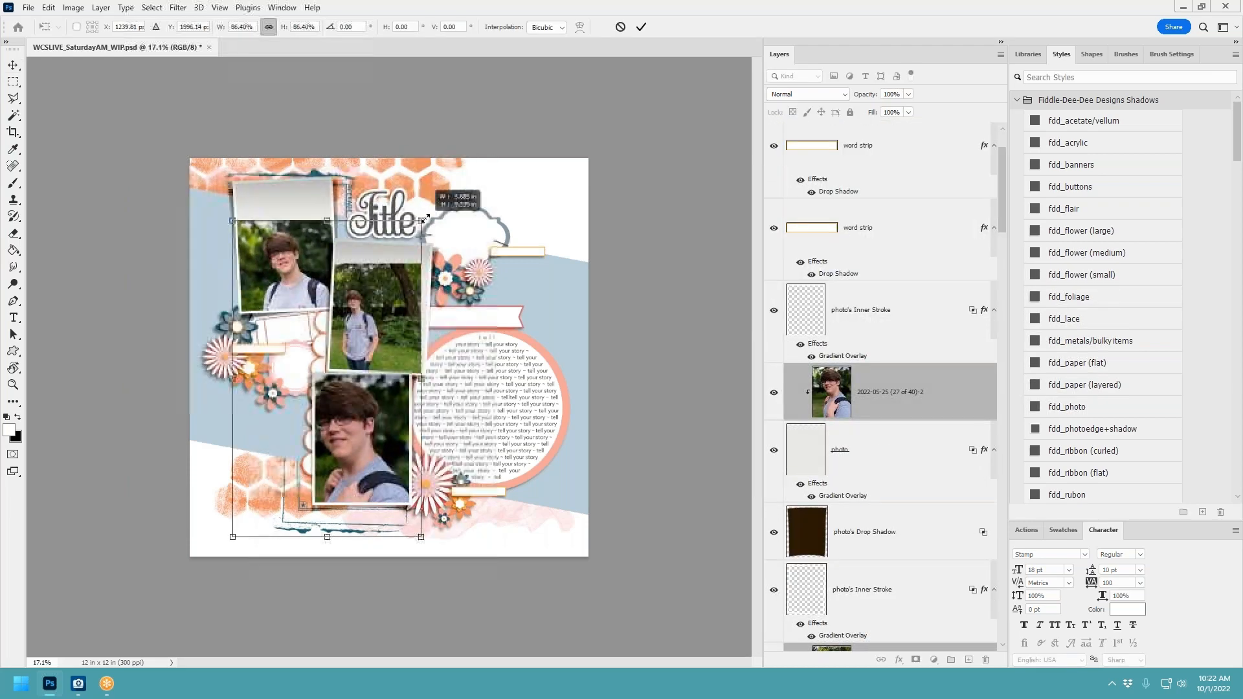
{"action": "left_click_drag", "start_coordinate": [390, 281], "coordinate": [402, 258]}
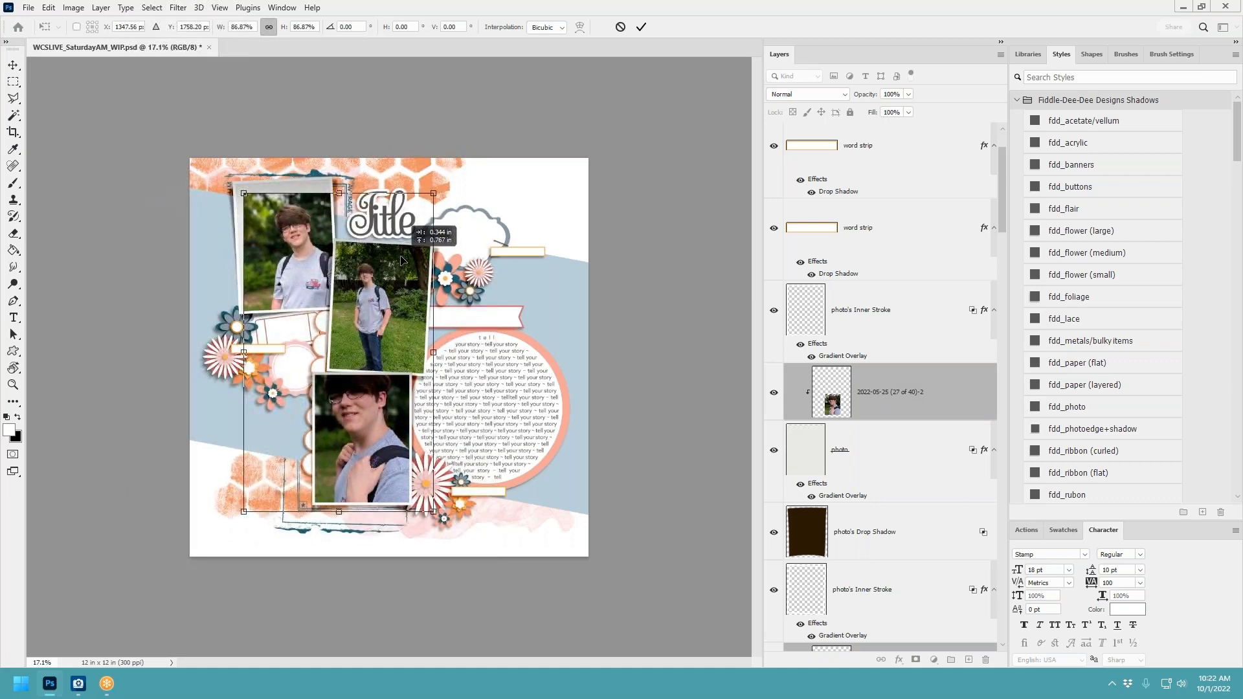
{"action": "left_click", "coordinate": [641, 27]}
Recenter photo 36 of 40 in the upper-left frame, and rotate photo 24 of 40 by 3.23° to match the middle frame's tilt.
{"action": "left_click_drag", "start_coordinate": [288, 242], "coordinate": [268, 224]}
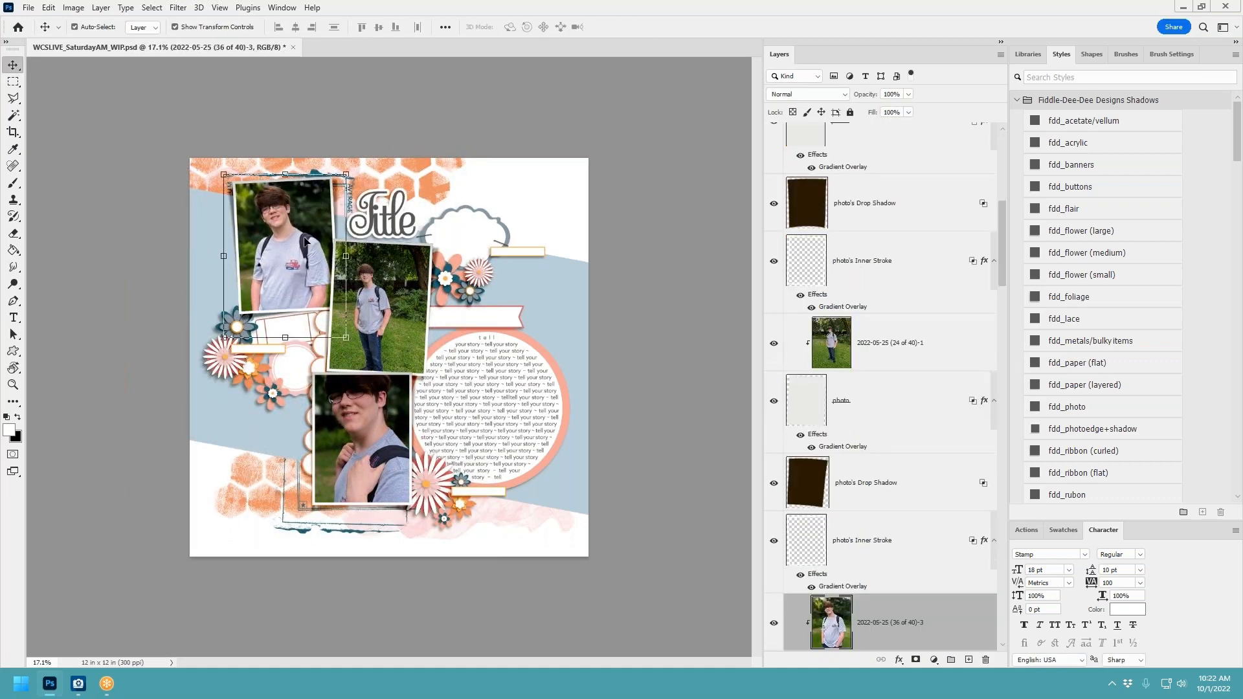
{"action": "left_click", "coordinate": [386, 318]}
{"action": "left_click_drag", "start_coordinate": [457, 236], "coordinate": [430, 259]}
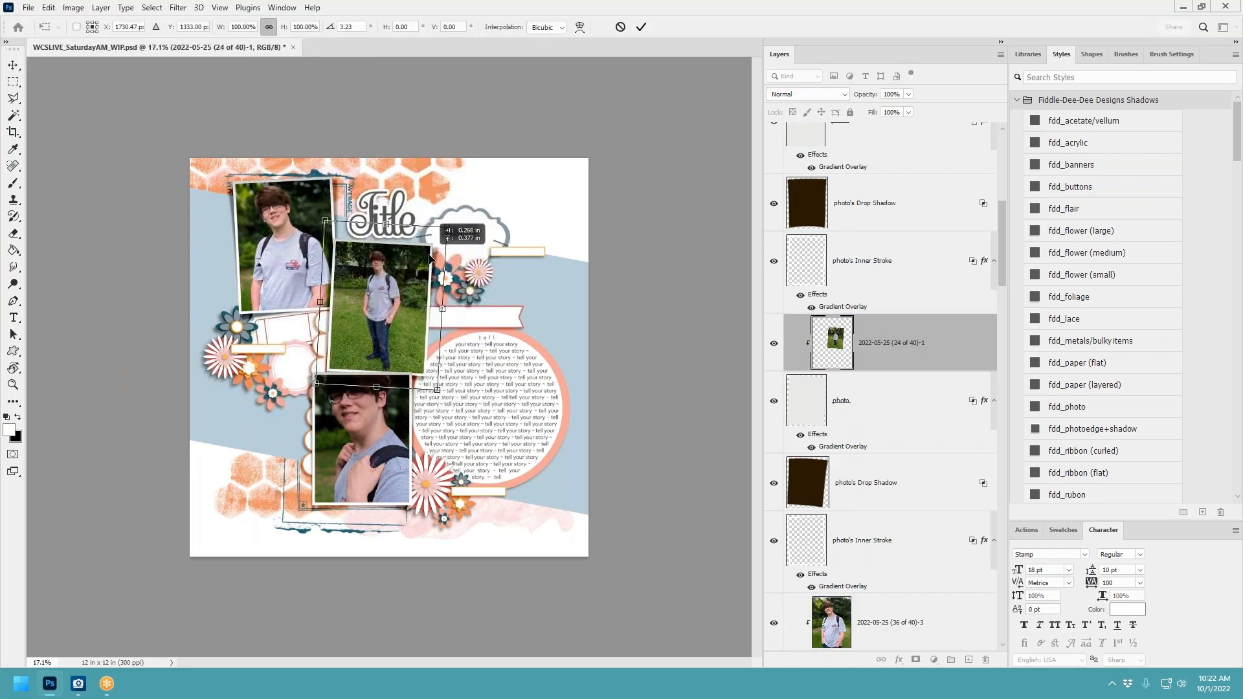
{"action": "left_click", "coordinate": [641, 27]}
Scale the close-up portrait 27 of 40 down slightly and position it to fill the lower frame.
{"action": "left_click", "coordinate": [414, 395]}
{"action": "left_click_drag", "start_coordinate": [421, 349], "coordinate": [409, 365]}
{"action": "left_click_drag", "start_coordinate": [382, 418], "coordinate": [394, 420]}
{"action": "left_click", "coordinate": [641, 27]}
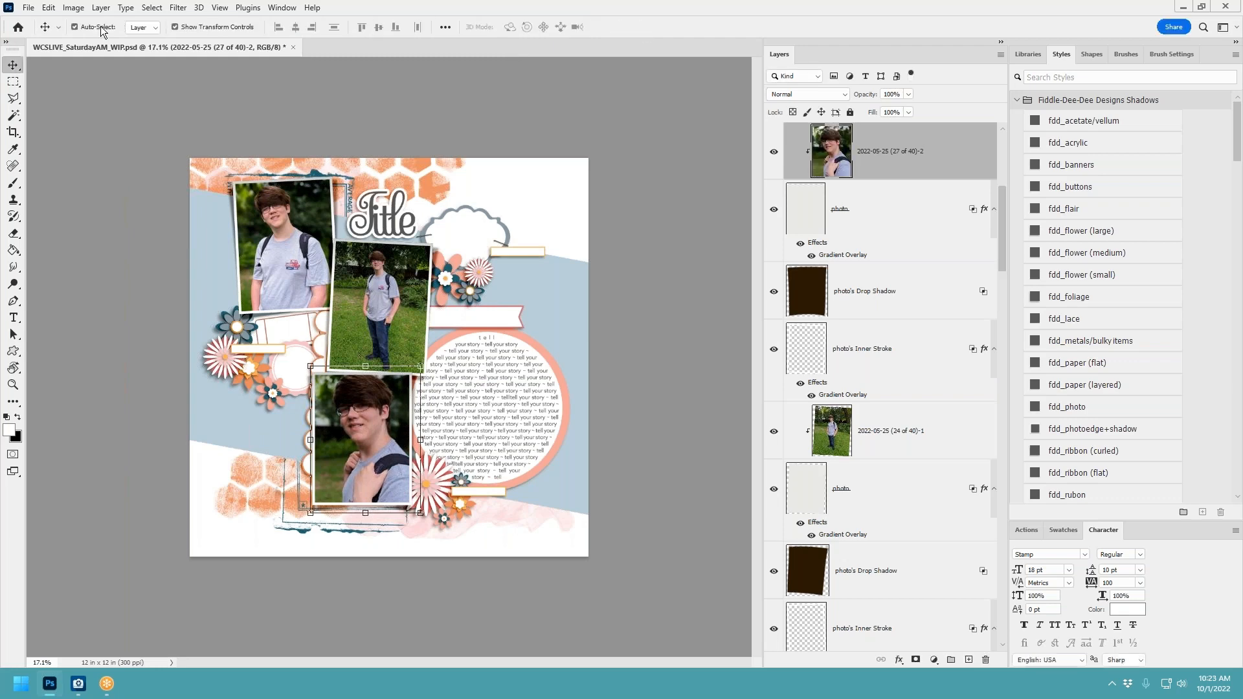
Raise the brightness of close-up portrait 27 of 40 to 24 and of portrait 36 of 40 to 12, leaving contrast at 0.
{"action": "left_click", "coordinate": [74, 7]}
{"action": "mouse_move", "coordinate": [139, 42]}
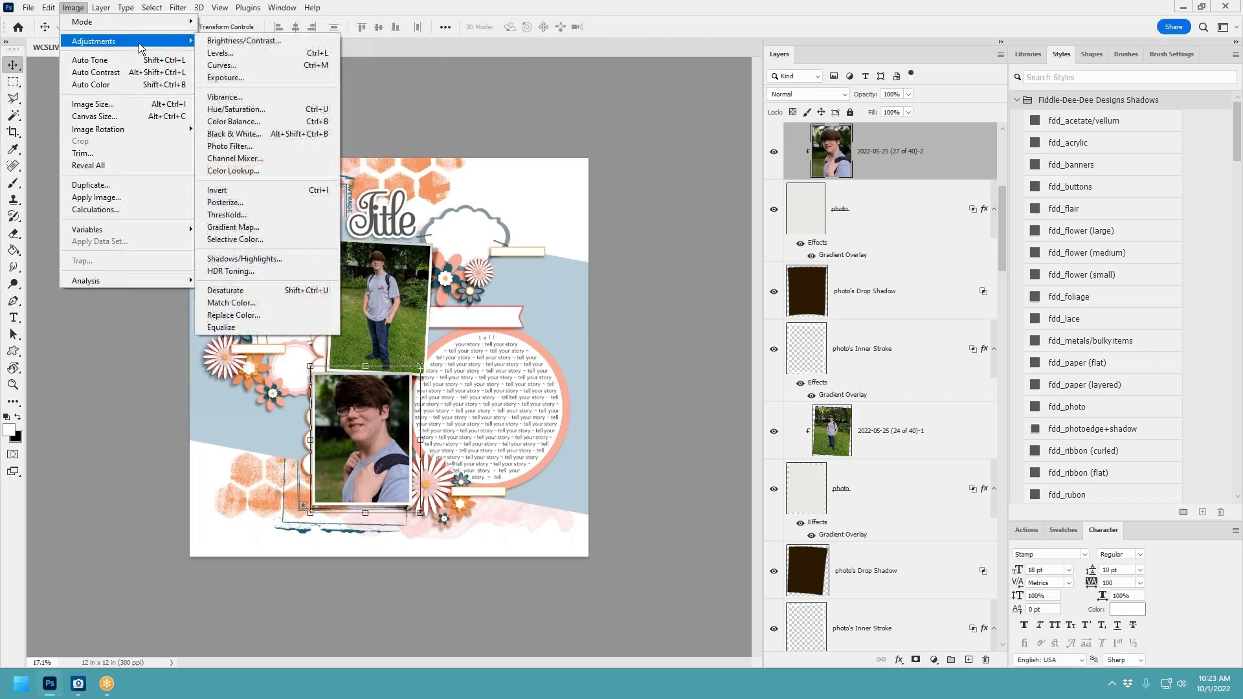
{"action": "left_click", "coordinate": [248, 54]}
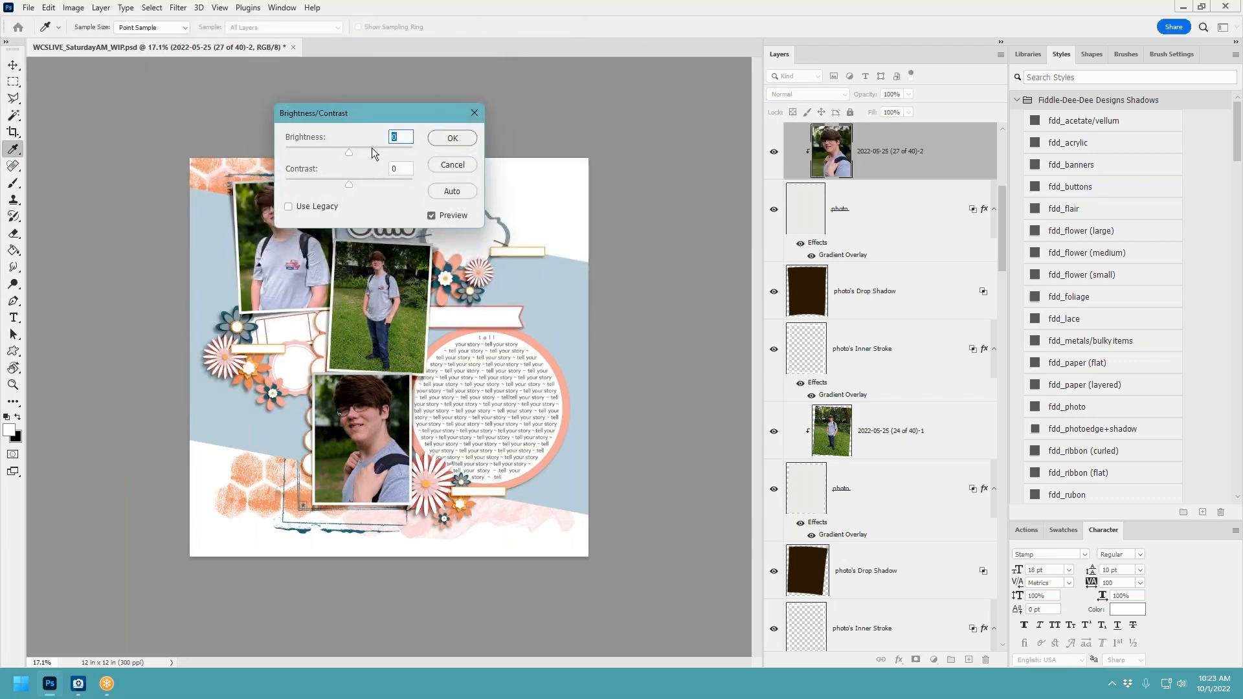
{"action": "left_click_drag", "start_coordinate": [349, 153], "coordinate": [359, 151]}
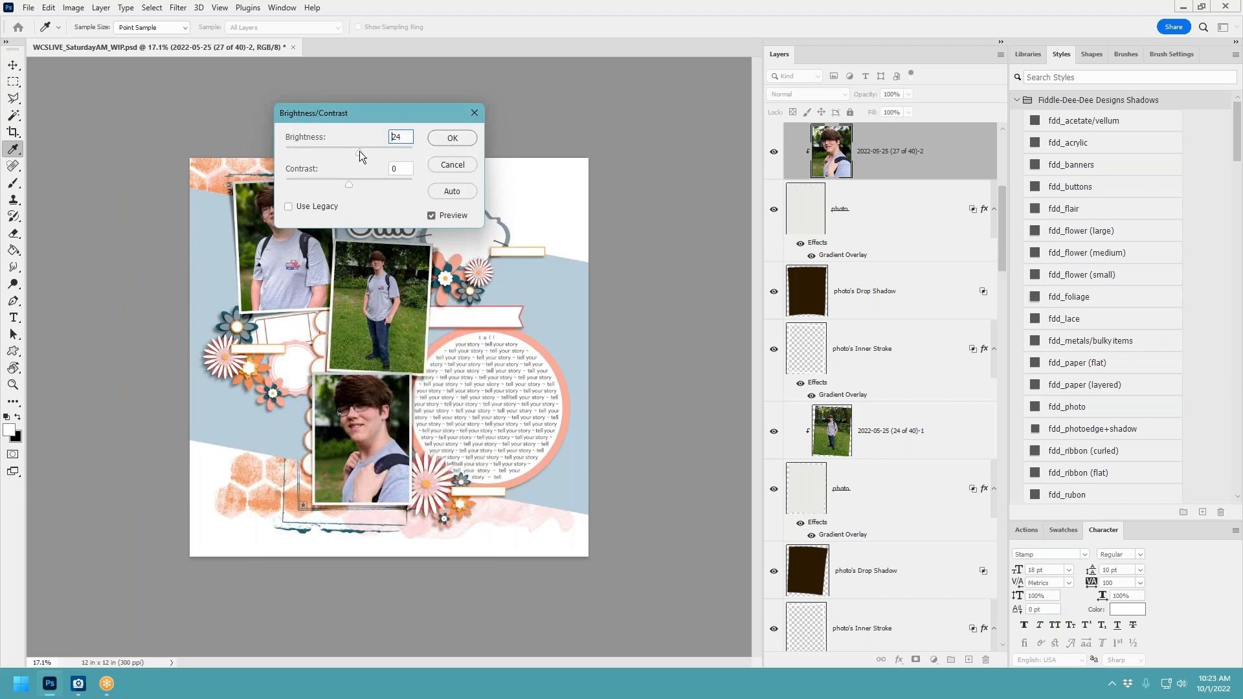
{"action": "left_click", "coordinate": [456, 141]}
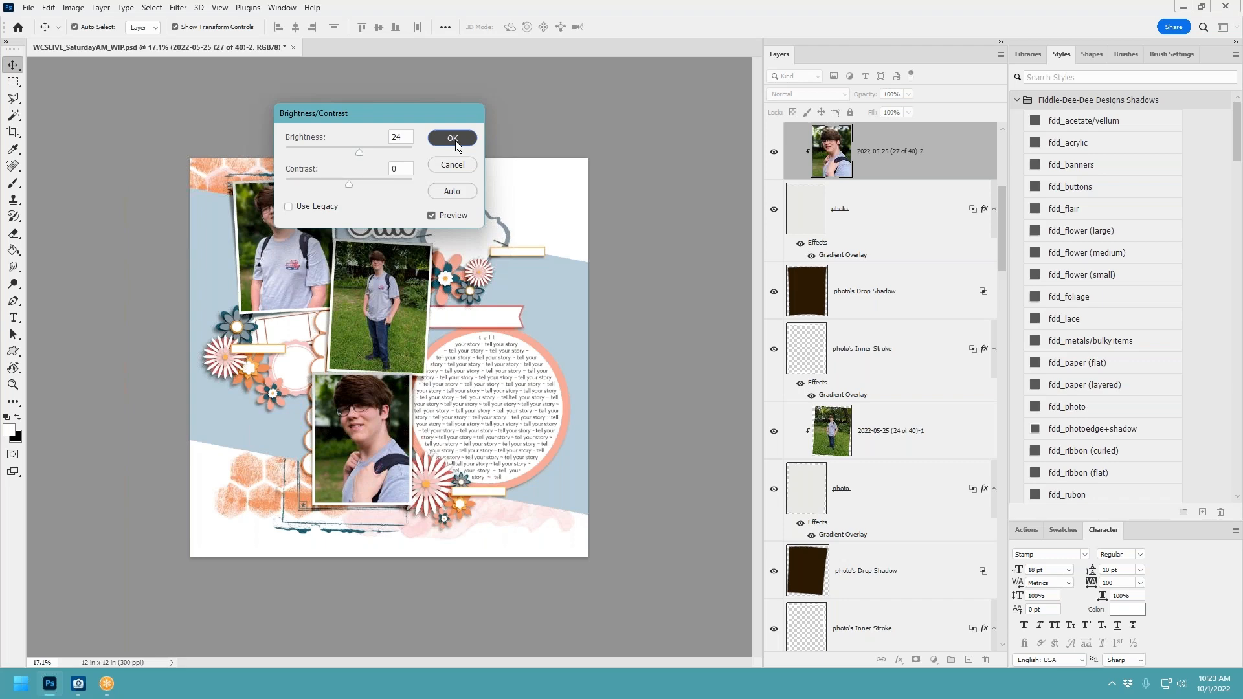
{"action": "left_click", "coordinate": [453, 138]}
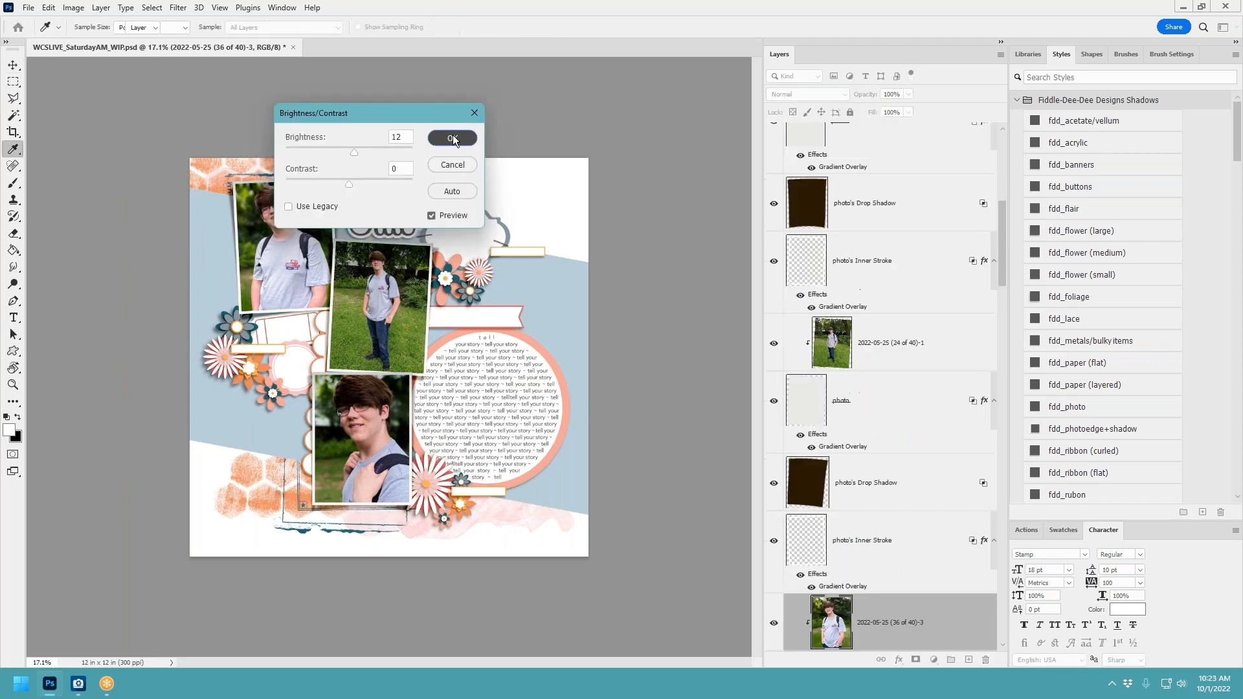
{"action": "left_click", "coordinate": [454, 136]}
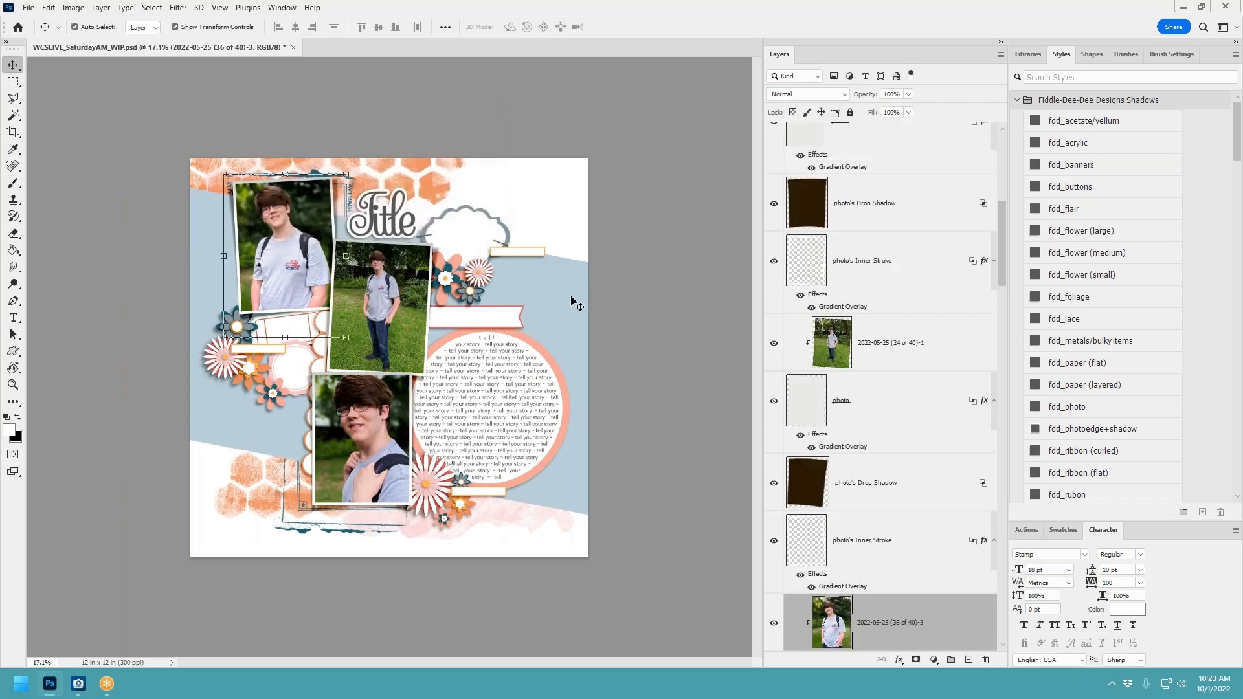
Place the teal-lined paper apenn_timecapsule_bh pp (8) directly above the background paper layer.
{"action": "scroll", "coordinate": [570, 301], "scroll_direction": "up", "scroll_amount": 3}
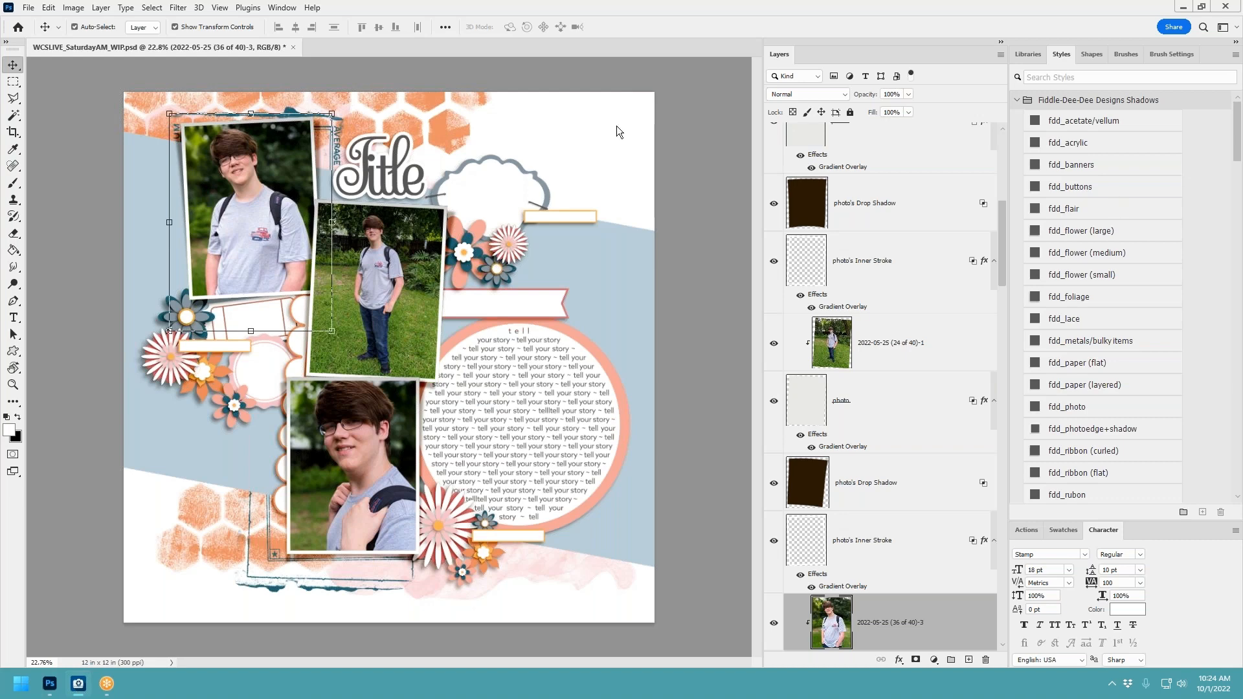
{"action": "left_click", "coordinate": [590, 134]}
{"action": "left_click_drag", "start_coordinate": [541, 279], "coordinate": [532, 288]}
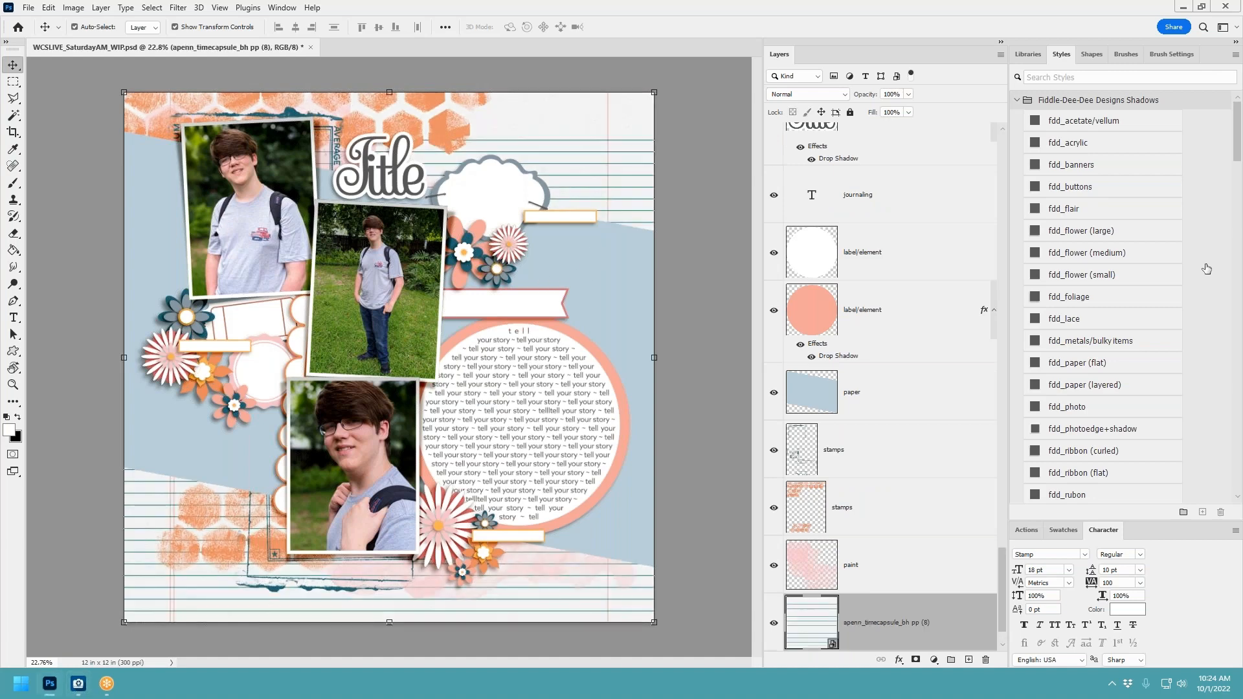
Try the red-lined paper apenn_timecapsule_bh pp (9) over the background, and delete that layer.
{"action": "left_click_drag", "start_coordinate": [1206, 269], "coordinate": [490, 299]}
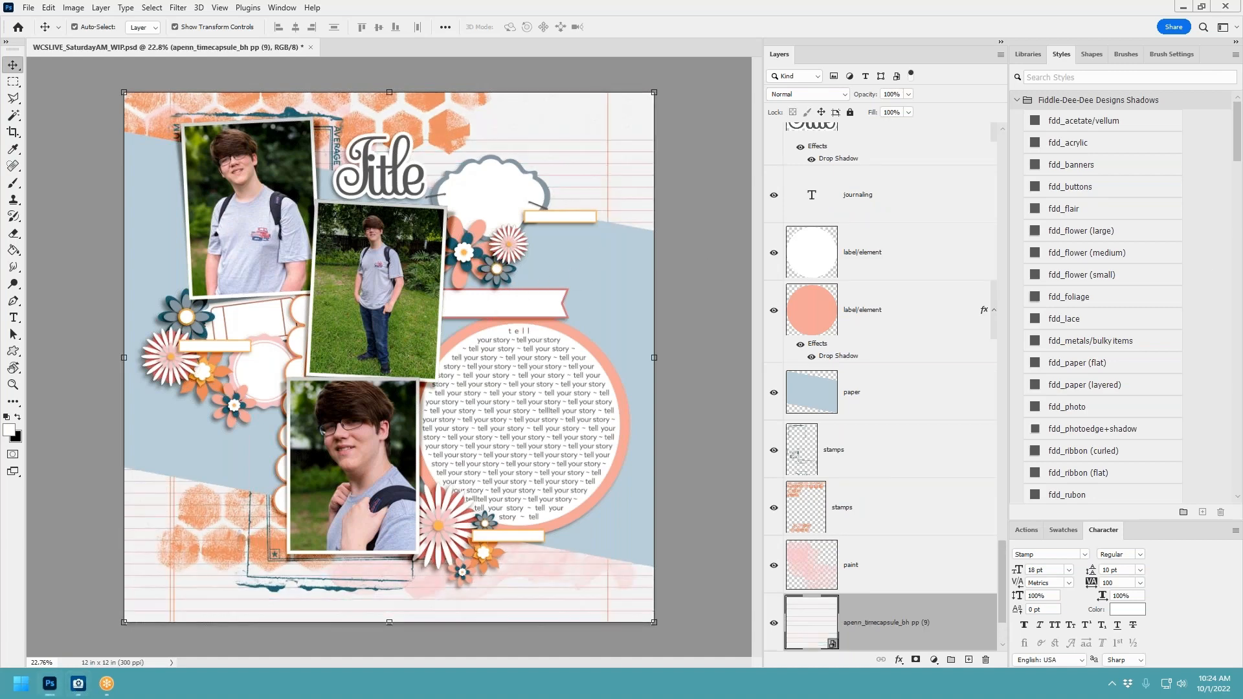
{"action": "scroll", "coordinate": [923, 629], "scroll_direction": "down", "scroll_amount": 2}
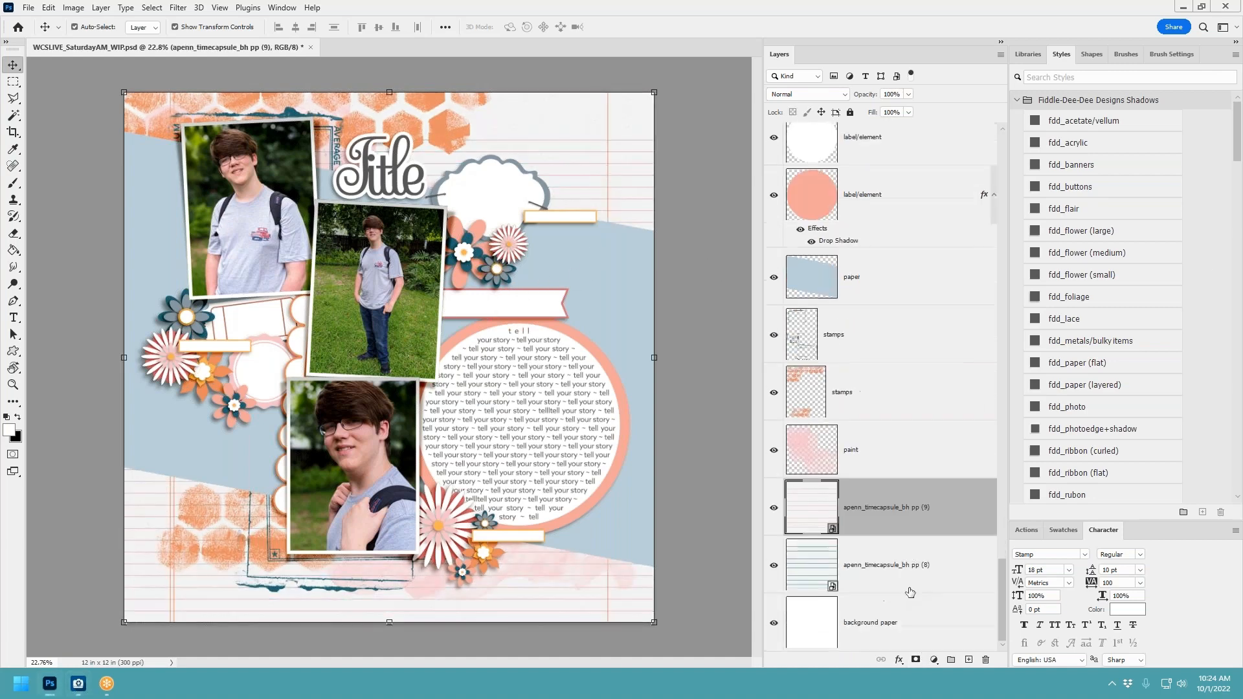
{"action": "right_click", "coordinate": [901, 513]}
{"action": "left_click", "coordinate": [942, 124]}
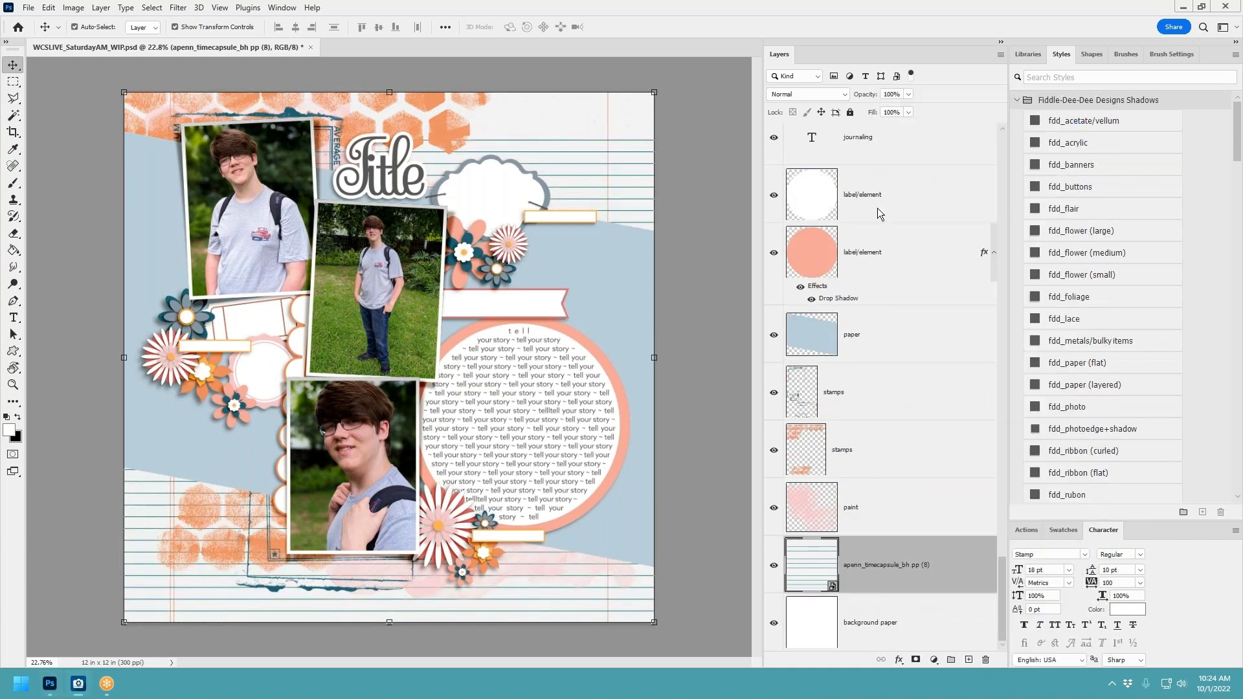
Try the red plaid timecapsule_paper01a clipped to the angled blue paper layer, and delete the plaid layer.
{"action": "left_click", "coordinate": [593, 270]}
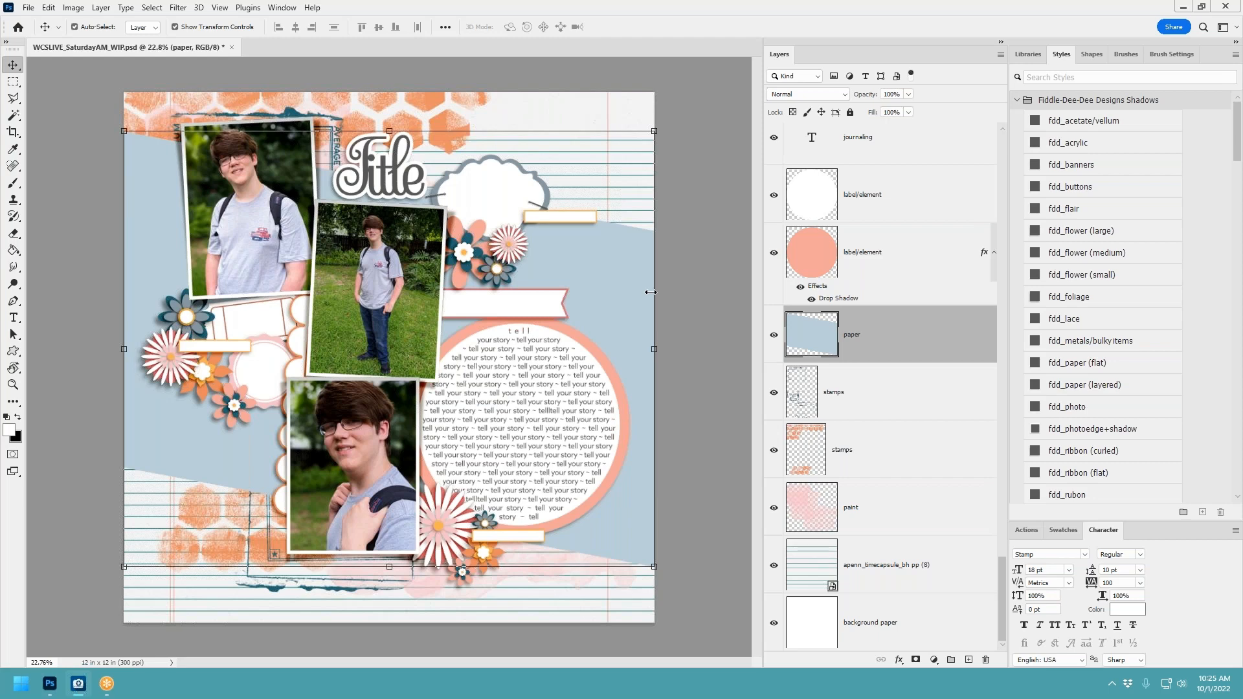
{"action": "left_click_drag", "start_coordinate": [1088, 313], "coordinate": [443, 317]}
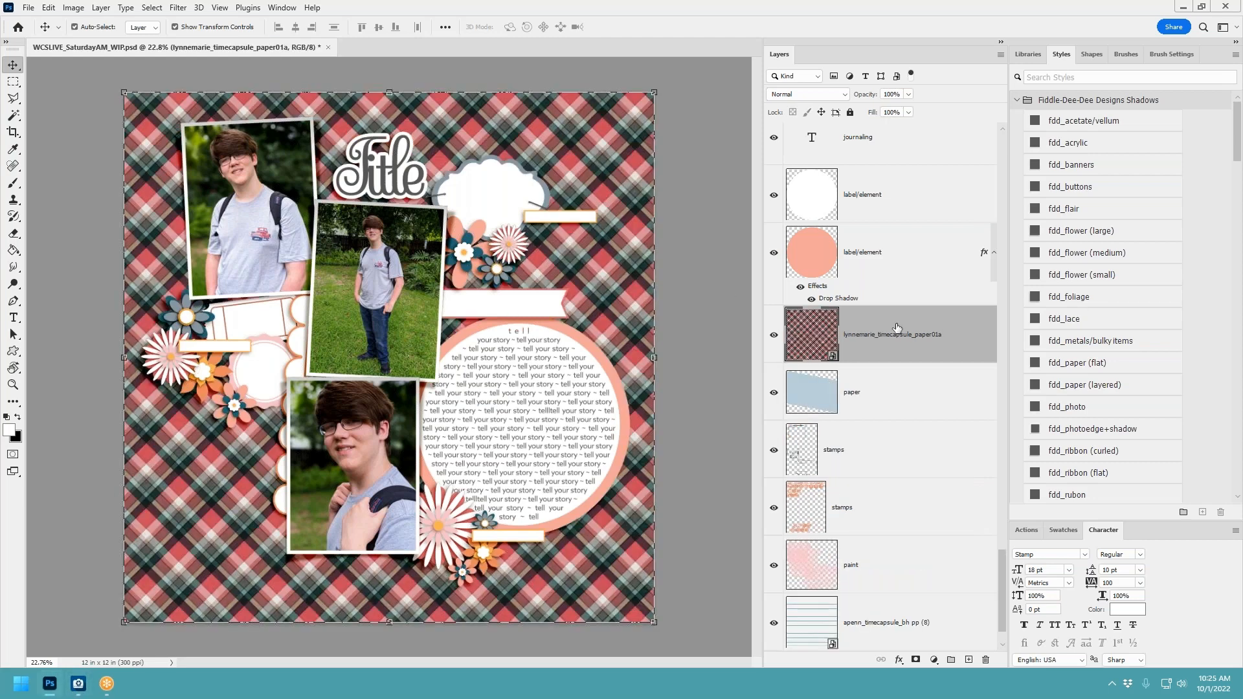
{"action": "key", "text": "ctrl+alt+g"}
{"action": "right_click", "coordinate": [926, 357]}
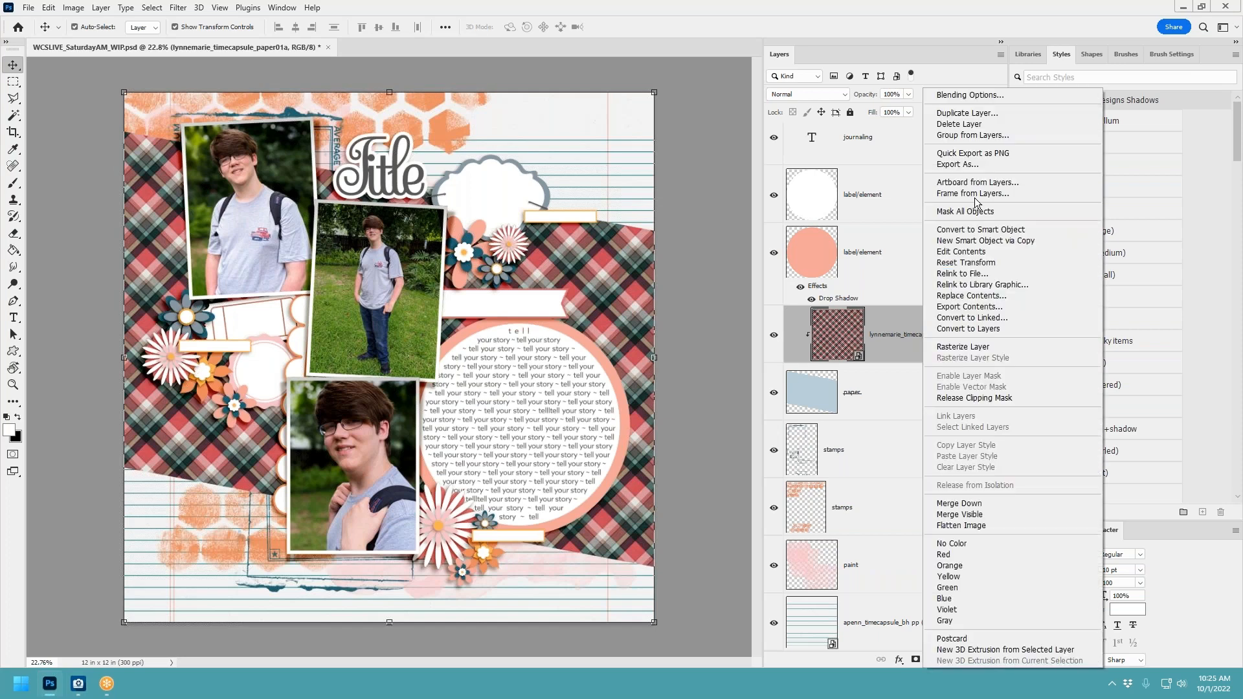
{"action": "left_click", "coordinate": [952, 132]}
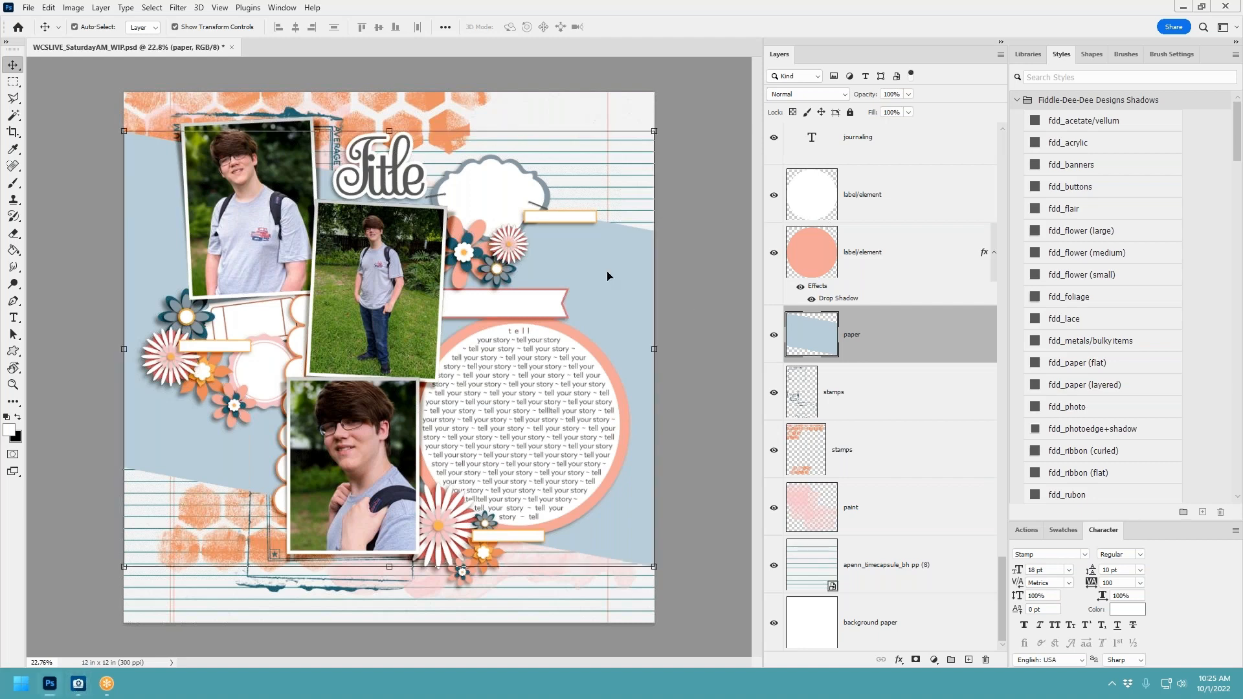
Place the plaid papers apenn_timecapsule_FWP3 pp 2 (2) and timecapsule_paper2 above the angled blue paper, clipping both to it.
{"action": "left_click_drag", "start_coordinate": [1044, 277], "coordinate": [491, 312]}
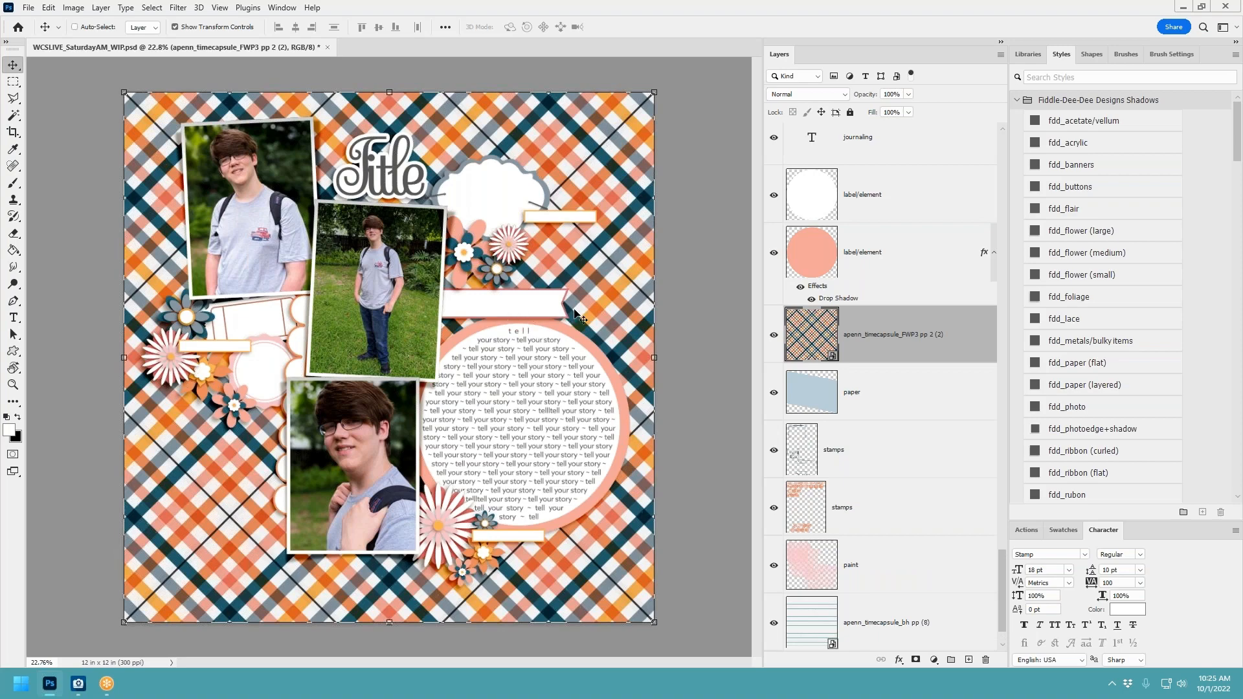
{"action": "key", "text": "ctrl+alt+g"}
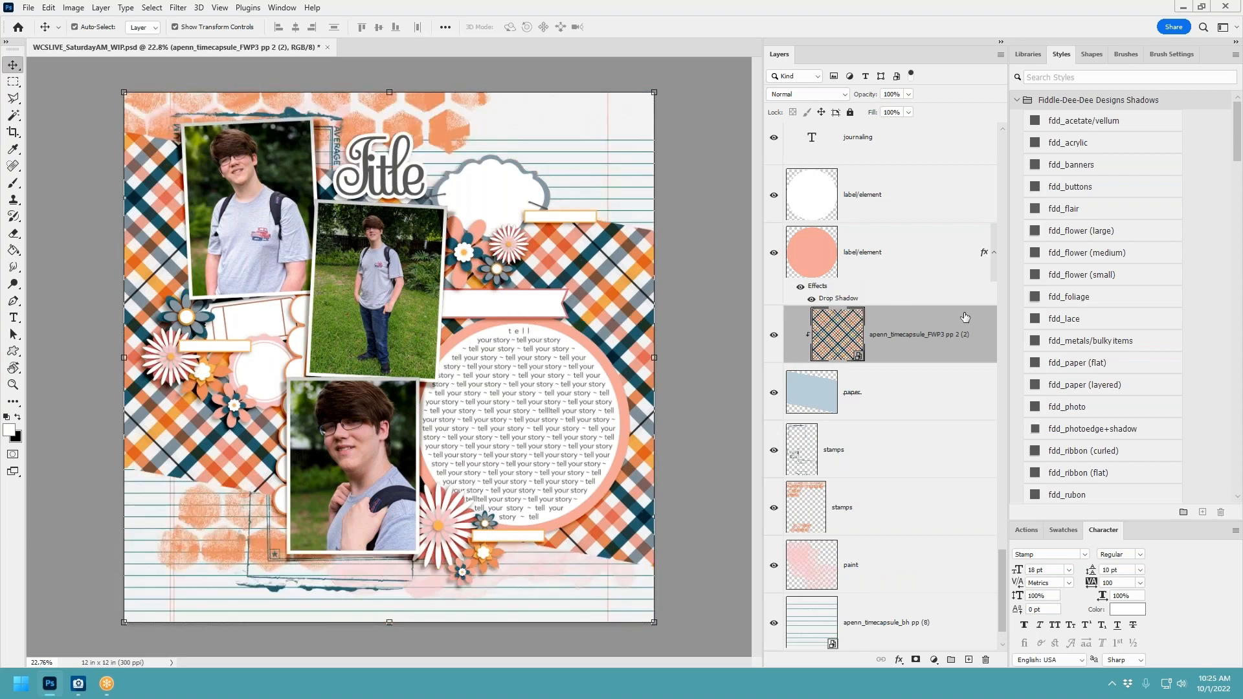
{"action": "left_click_drag", "start_coordinate": [957, 352], "coordinate": [518, 330]}
{"action": "key", "text": "ctrl+alt+g"}
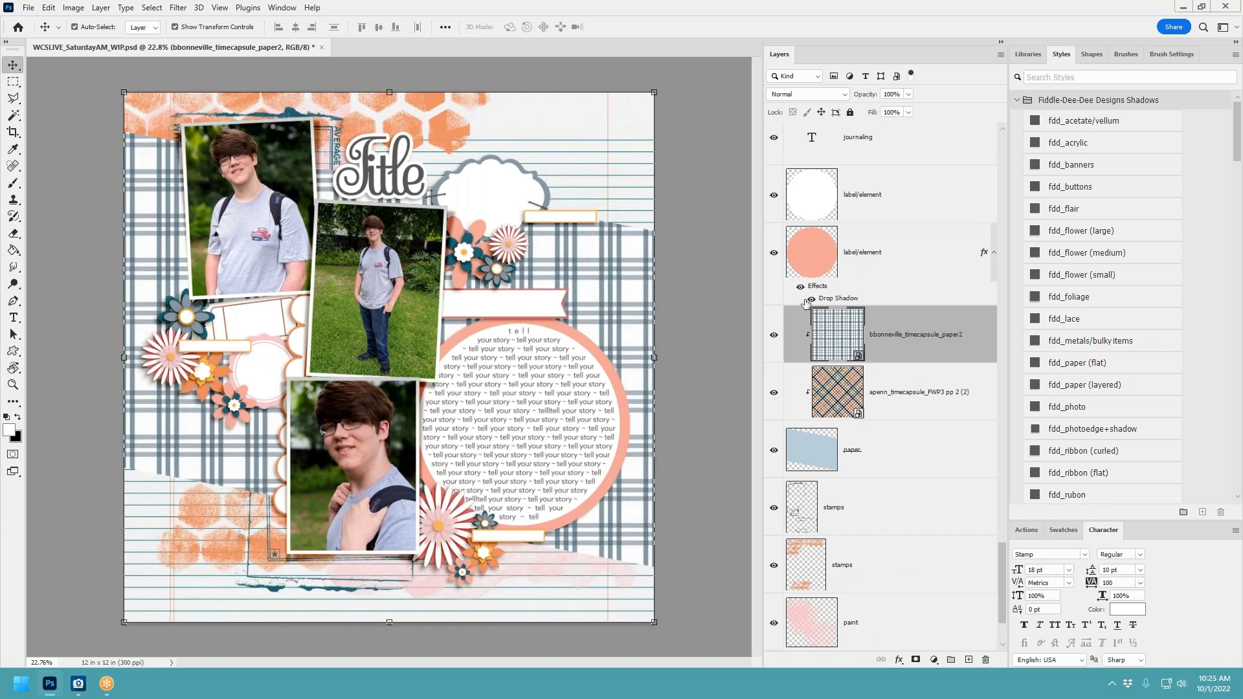
Apply the fdd_paper (layered) shadow style to the angled paper layer beneath the clipped plaids.
{"action": "left_click", "coordinate": [896, 398]}
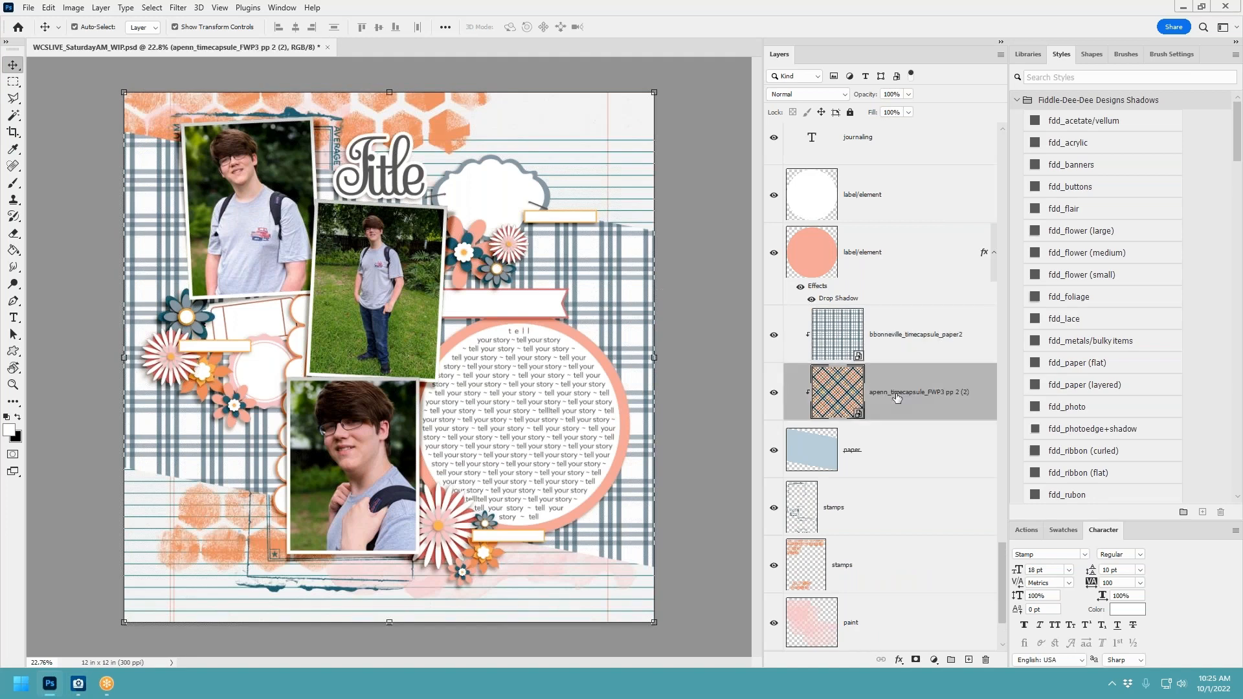
{"action": "left_click", "coordinate": [905, 354]}
{"action": "left_click", "coordinate": [911, 436]}
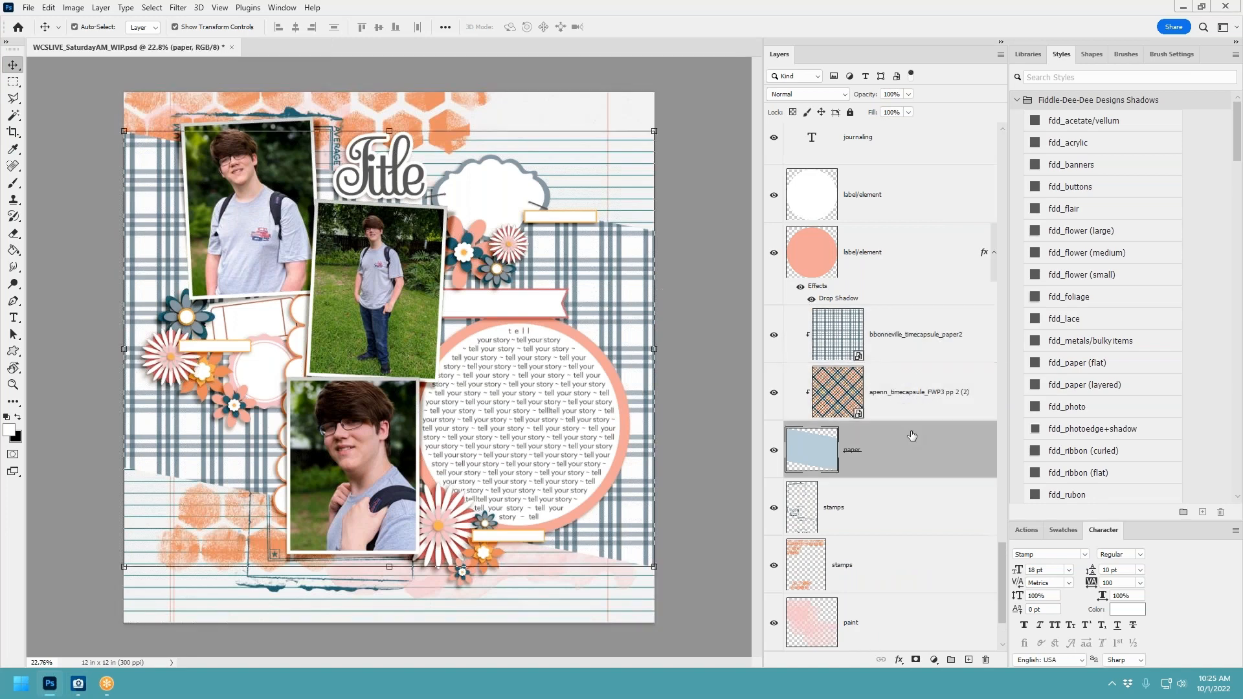
{"action": "left_click", "coordinate": [1096, 385]}
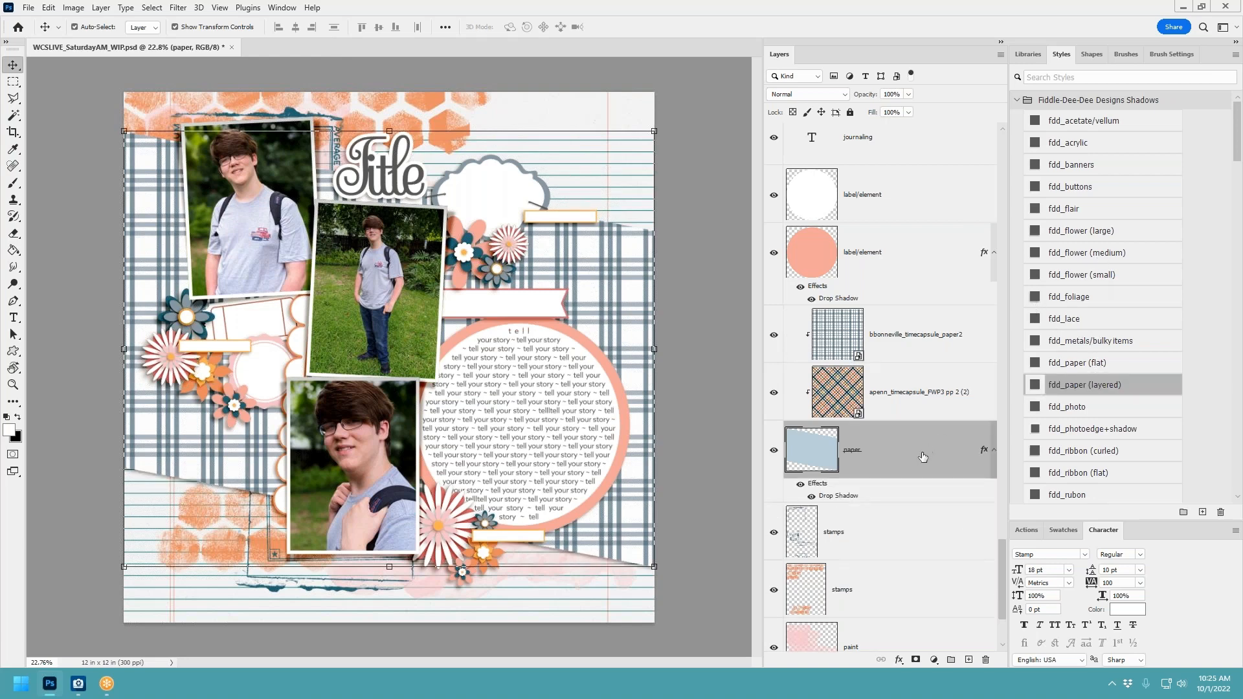
Hide the blue-and-white plaid timecapsule_paper2 to compare the papers, and delete its layer, keeping the orange plaid.
{"action": "left_click", "coordinate": [926, 393]}
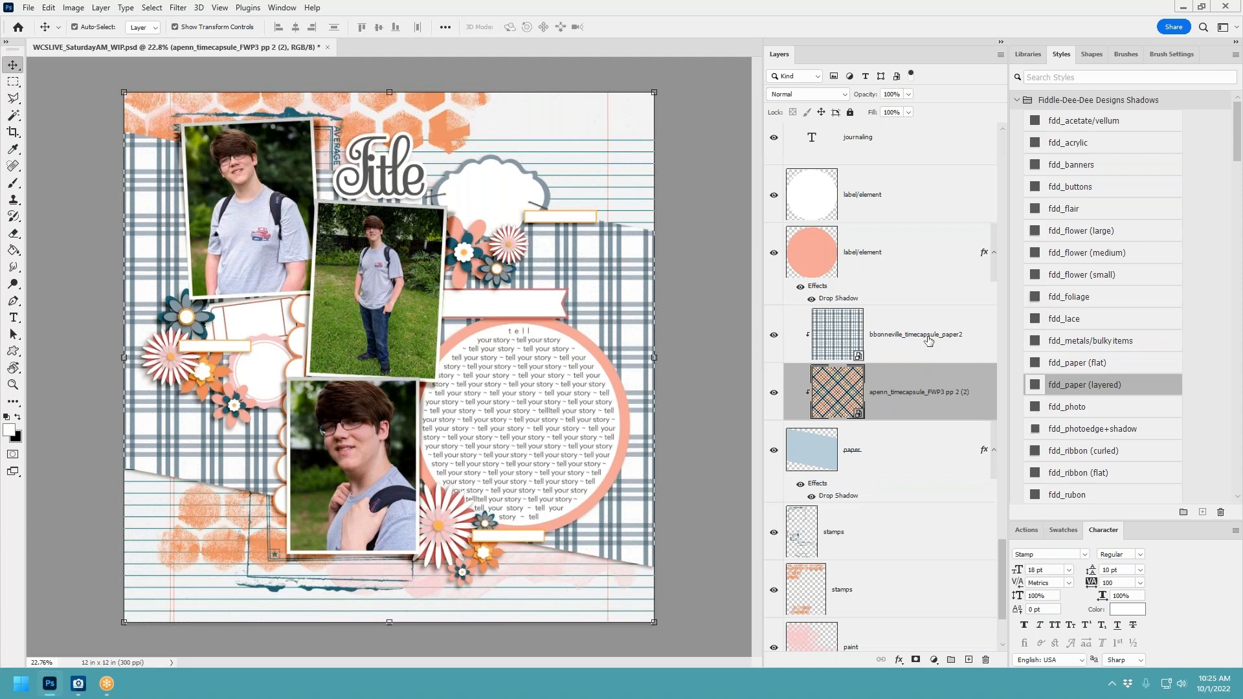
{"action": "left_click", "coordinate": [928, 339]}
{"action": "left_click", "coordinate": [773, 336]}
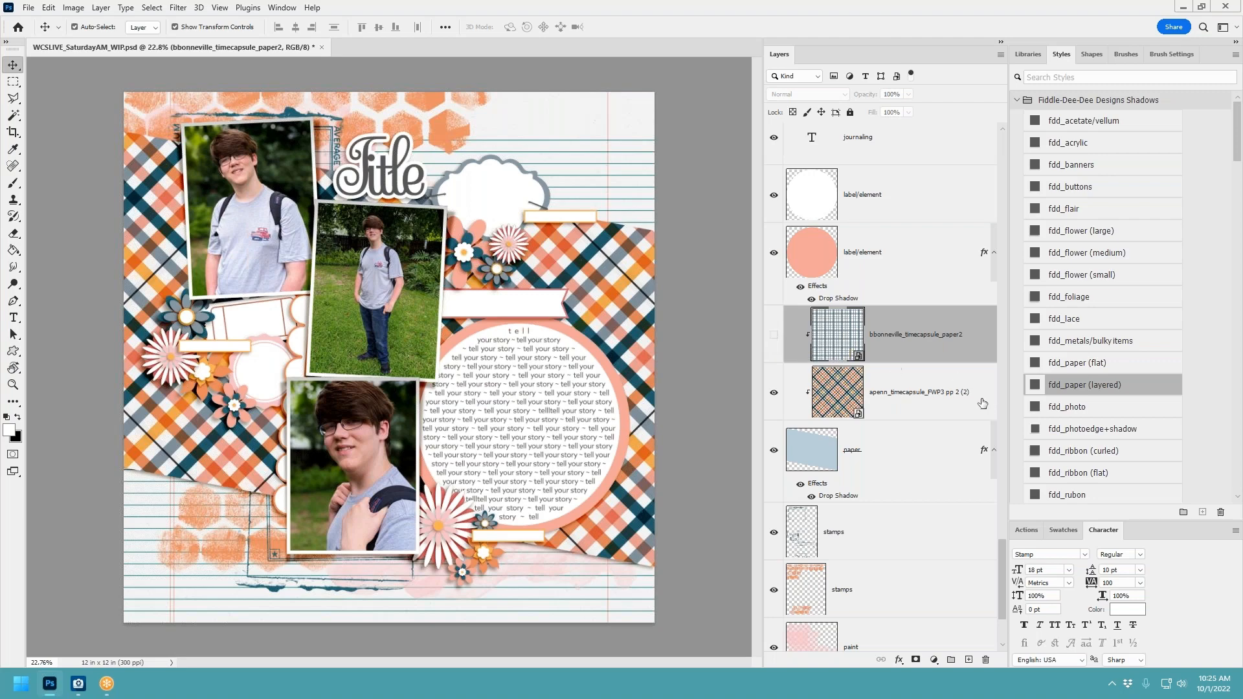
{"action": "right_click", "coordinate": [907, 343]}
{"action": "left_click", "coordinate": [943, 124]}
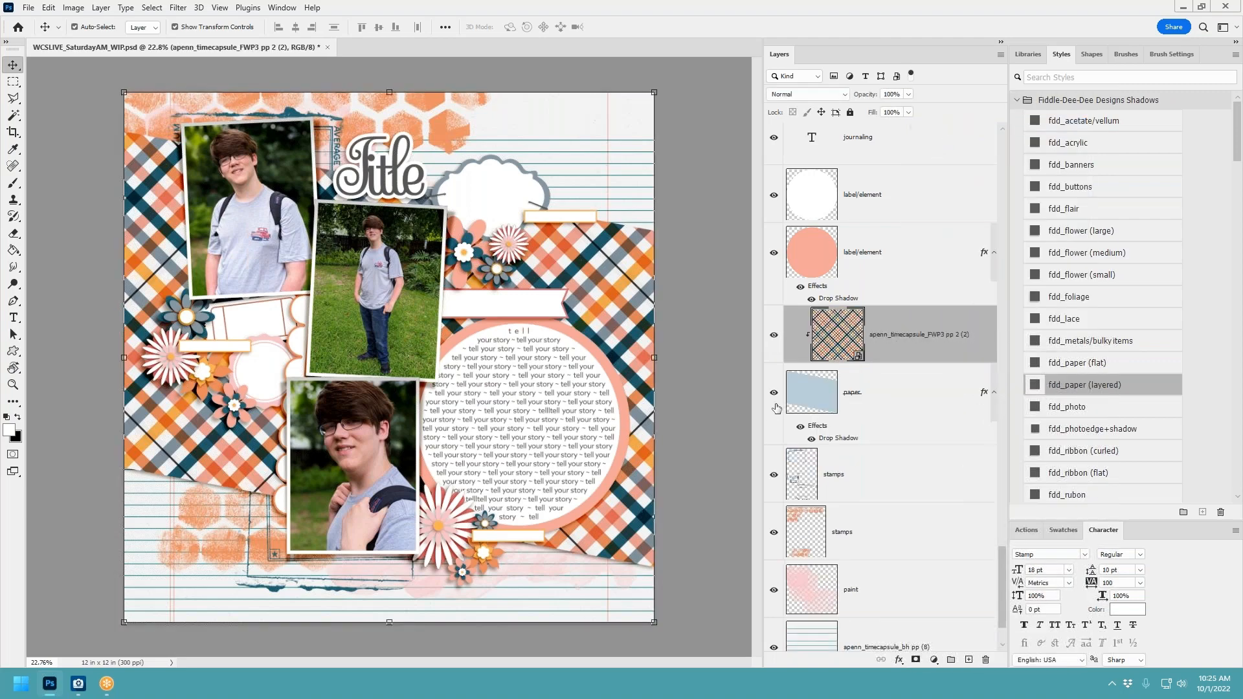
Place the timecapsule_paper-newsprint-orange paper above the honeycomb stamps layer and clip it to the stamps.
{"action": "left_click", "coordinate": [618, 382]}
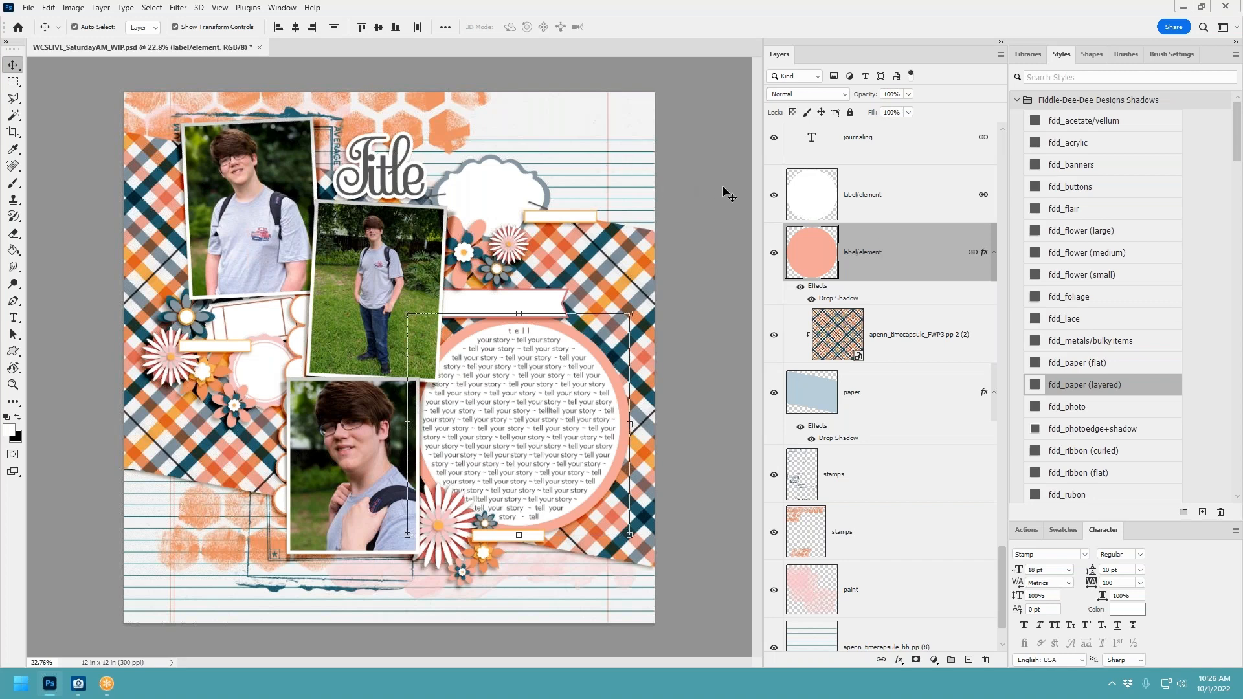
{"action": "left_click", "coordinate": [471, 150]}
{"action": "left_click_drag", "start_coordinate": [802, 278], "coordinate": [430, 299]}
{"action": "key", "text": "ctrl+alt+g"}
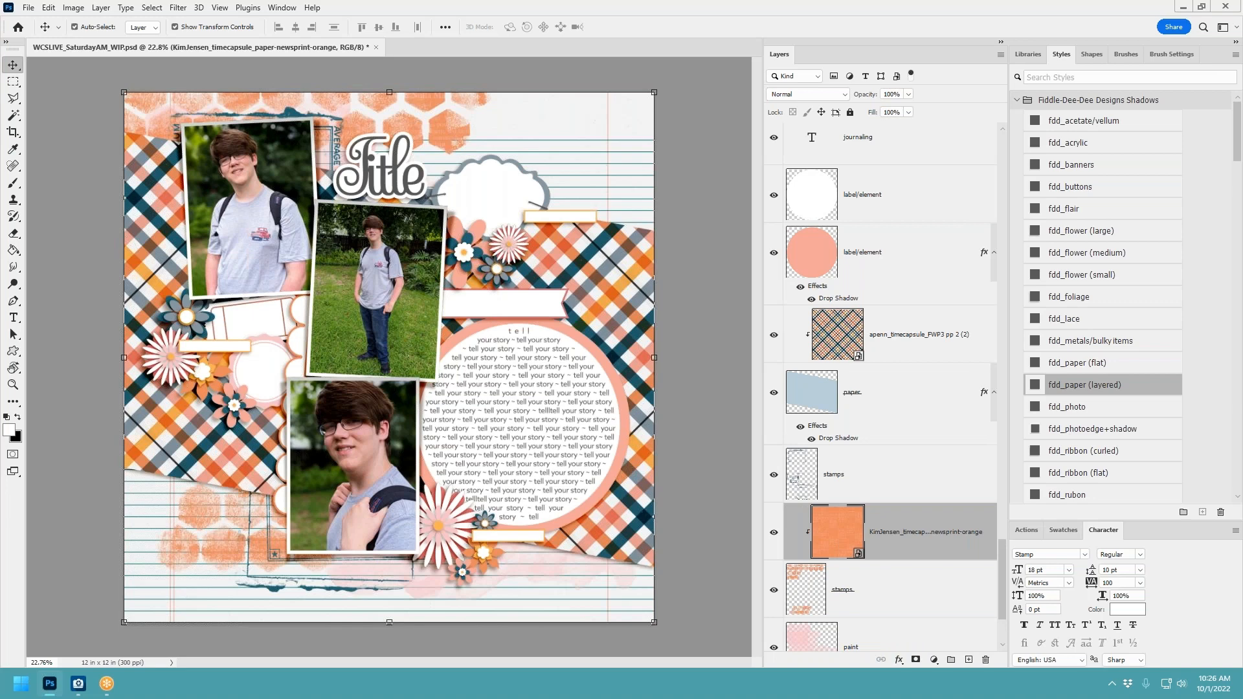
{"action": "left_click", "coordinate": [604, 290]}
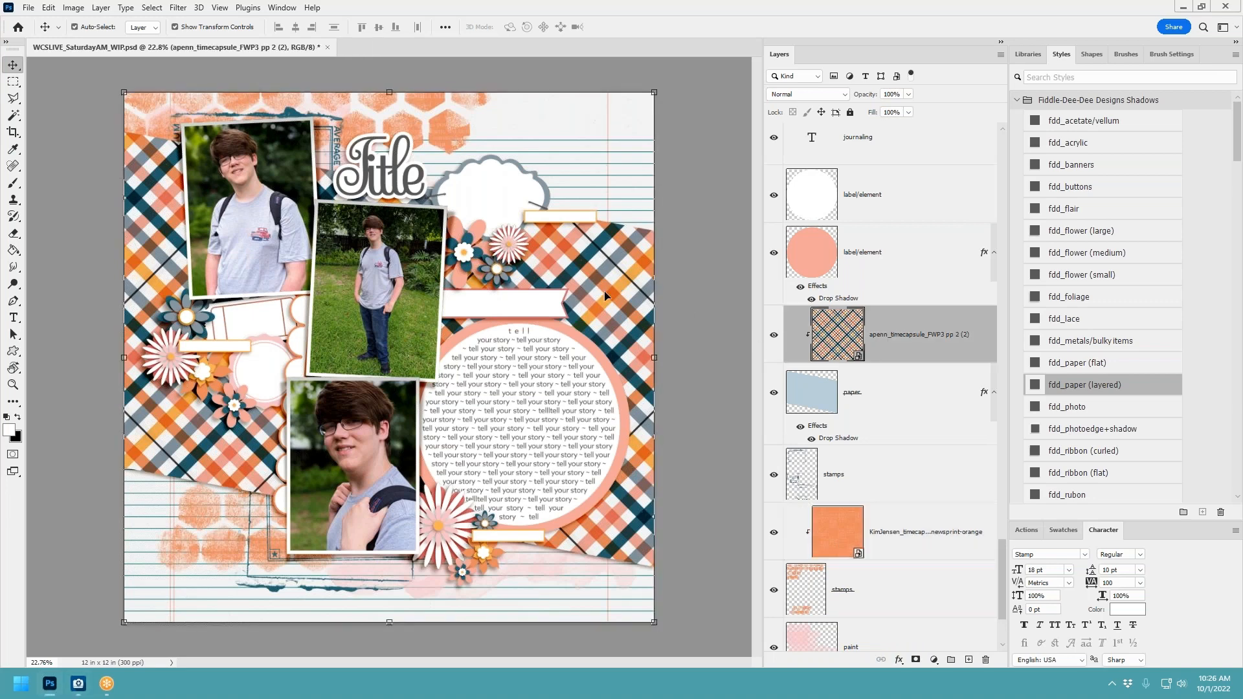
{"action": "left_click", "coordinate": [623, 194]}
{"action": "left_click", "coordinate": [625, 260]}
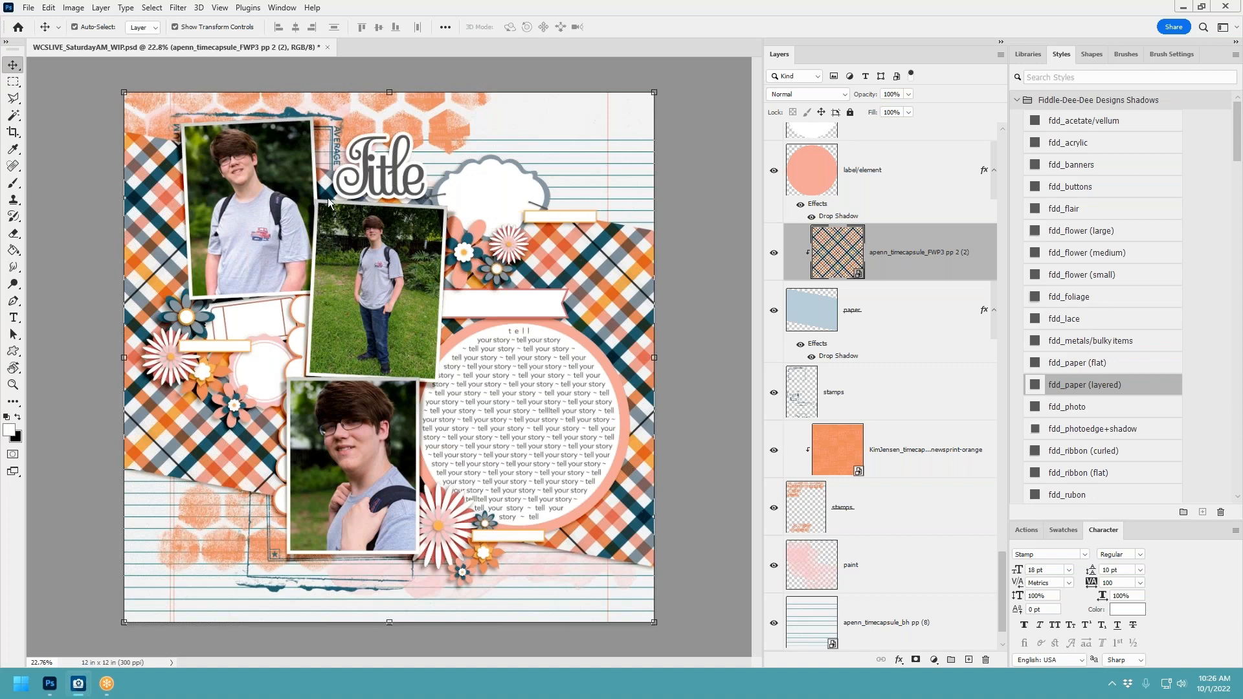
Place the charcoal timecapsule_solid08 paper above the teal stamps layer and clip it to the stamps.
{"action": "left_click", "coordinate": [294, 115]}
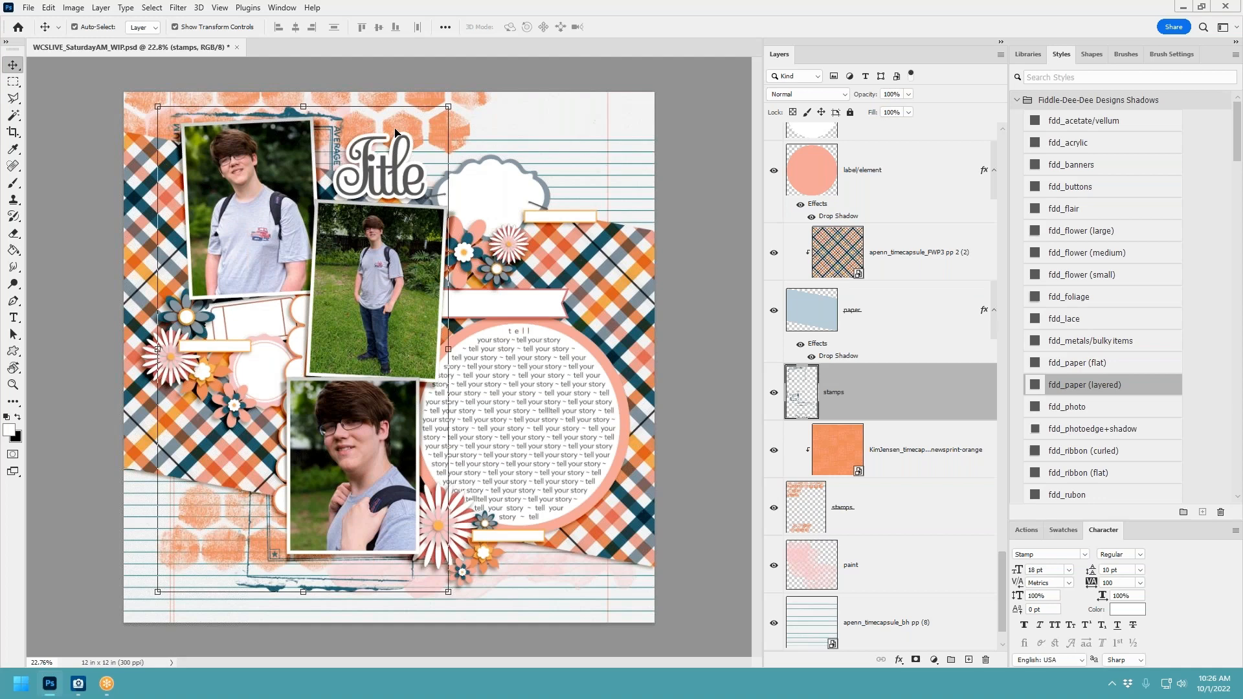
{"action": "left_click_drag", "start_coordinate": [1242, 314], "coordinate": [405, 327]}
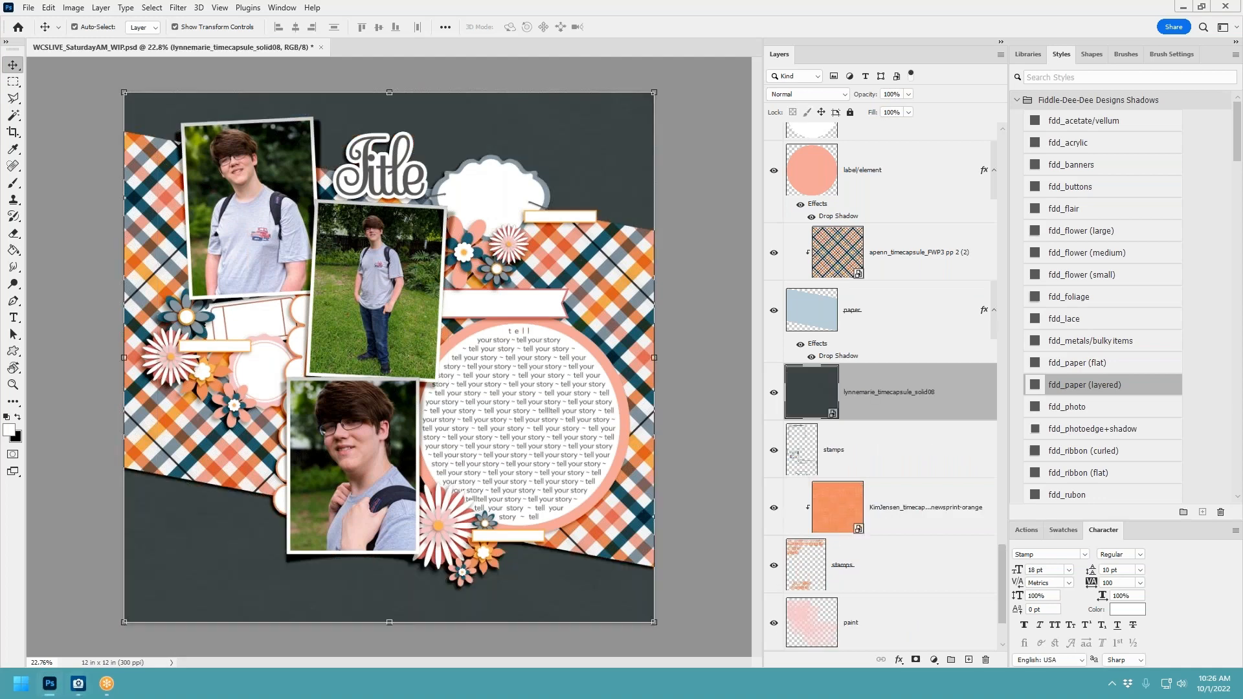
{"action": "key", "text": "ctrl+alt+g"}
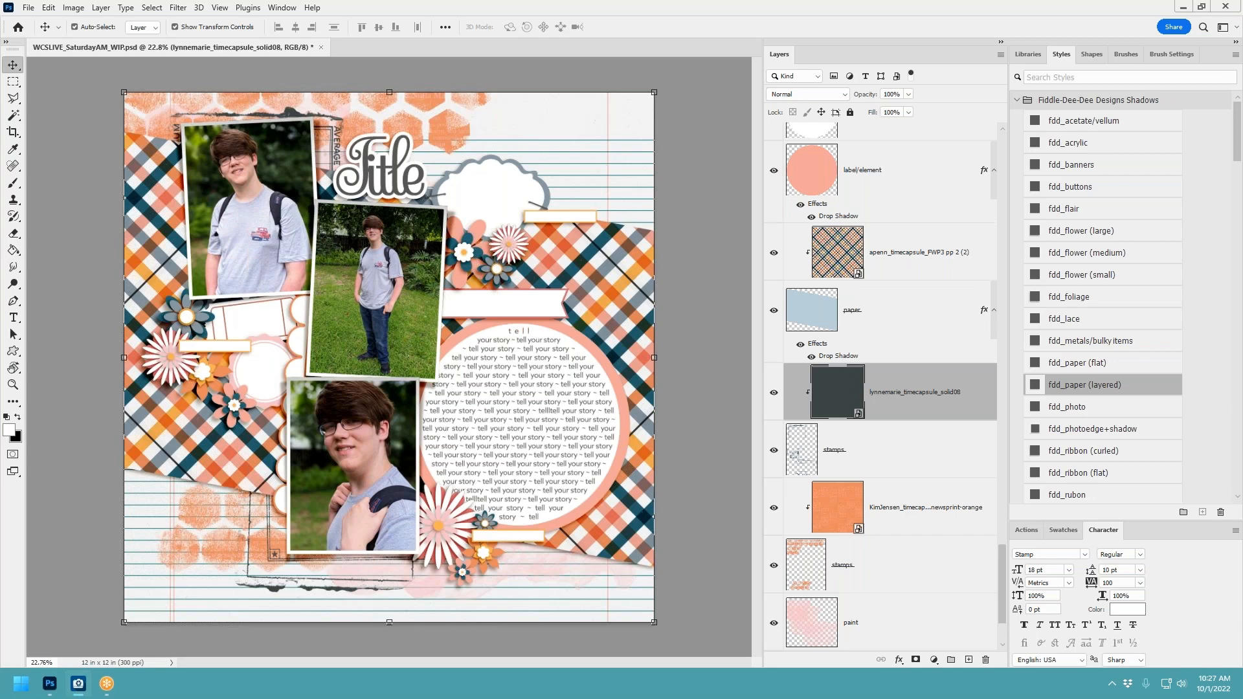
Place the date strip apenn_timecapsule_bh wa date (1) over the word strip below the upper portrait and apply the fdd_paper (layered) style.
{"action": "left_click", "coordinate": [220, 350]}
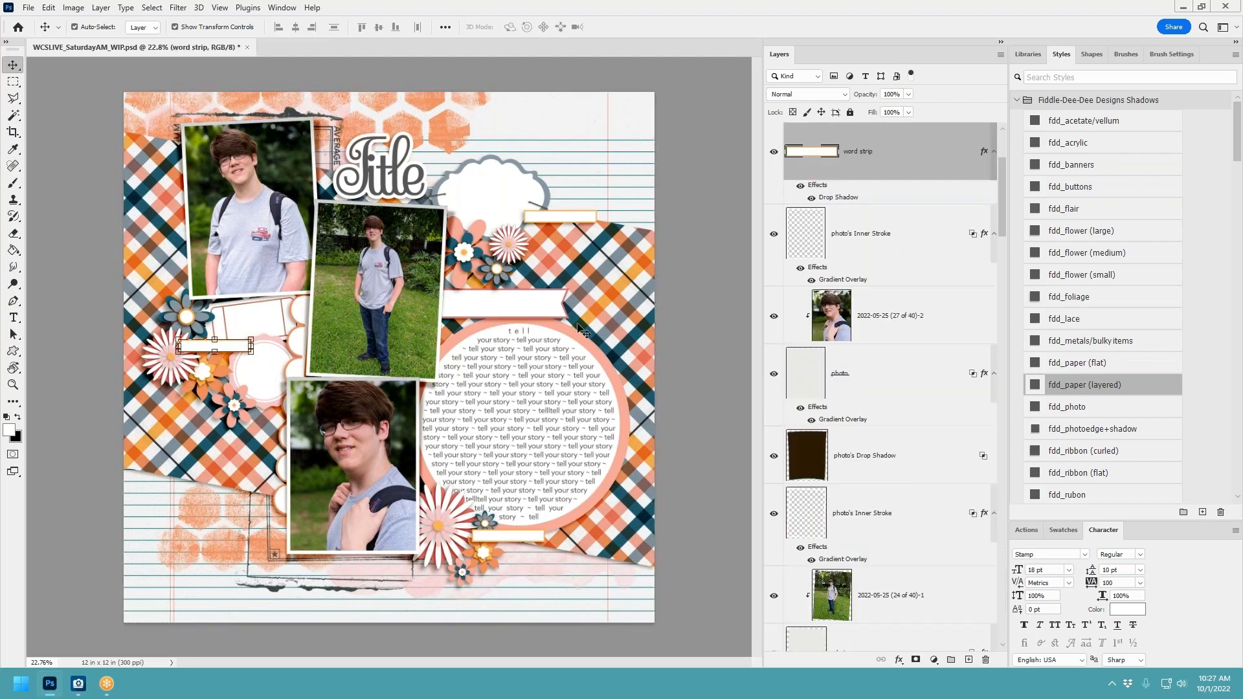
{"action": "key", "text": "ctrl+v"}
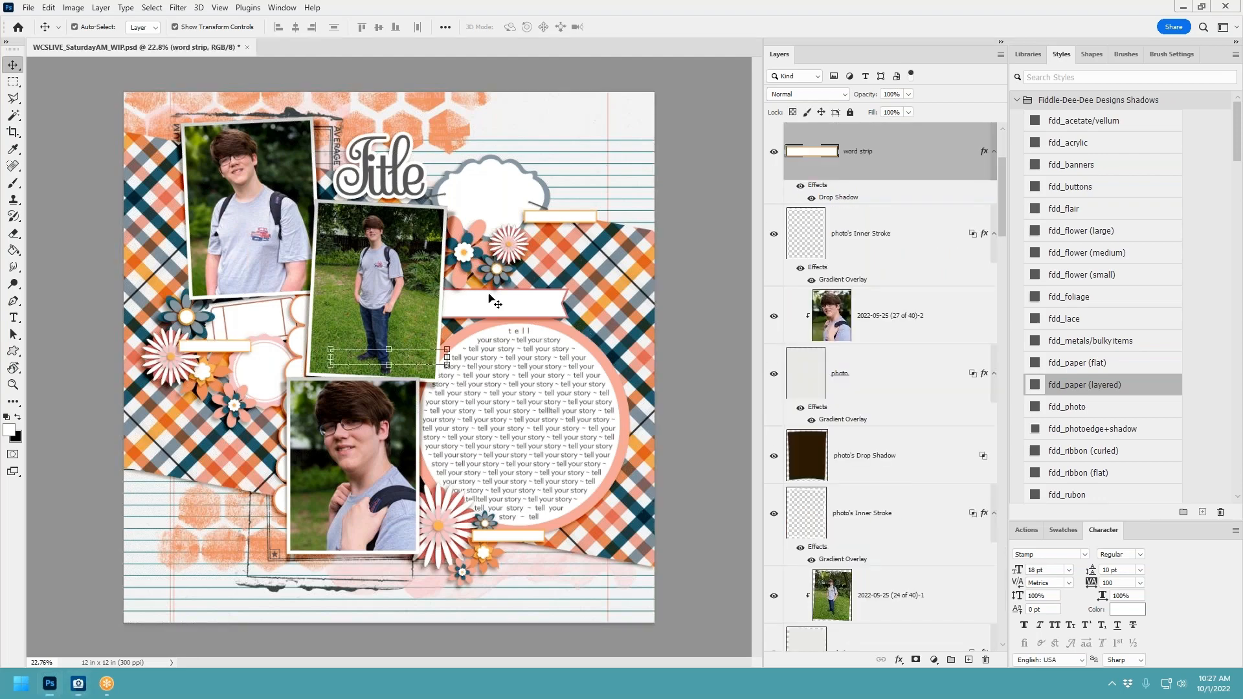
{"action": "left_click_drag", "start_coordinate": [428, 360], "coordinate": [267, 350]}
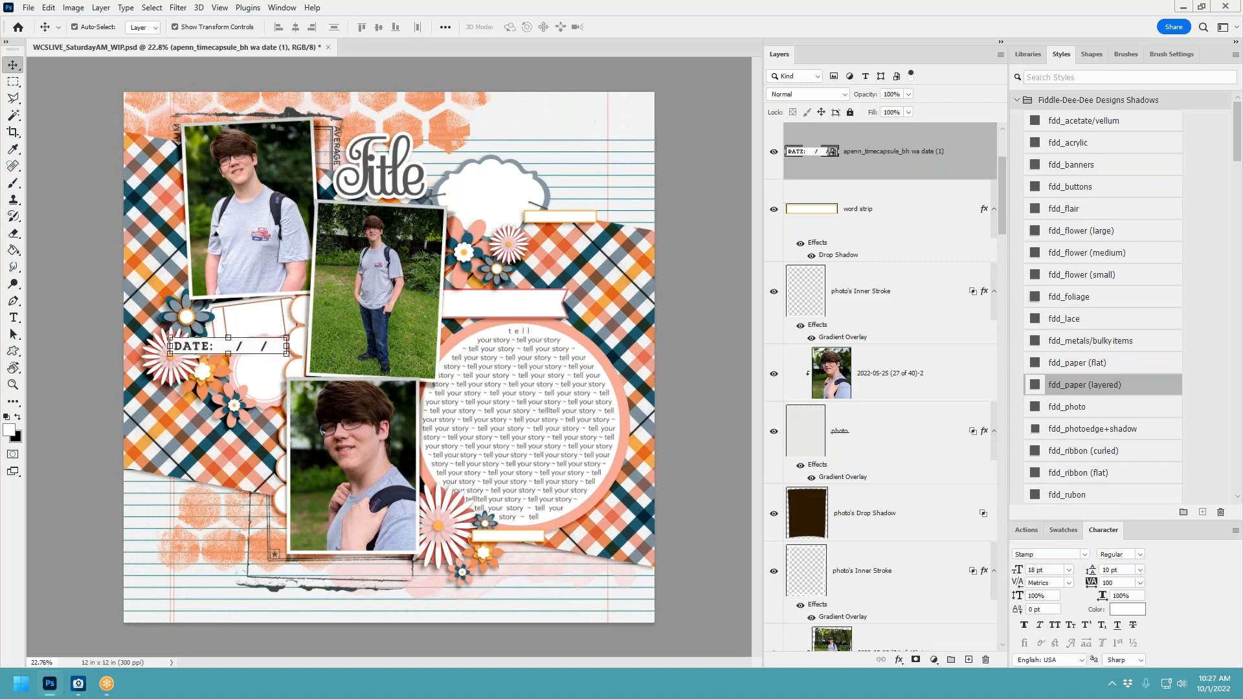
{"action": "left_click", "coordinate": [1072, 382]}
Delete the template's white word strip layer beneath the date strip.
{"action": "left_click", "coordinate": [903, 238]}
{"action": "right_click", "coordinate": [903, 238]}
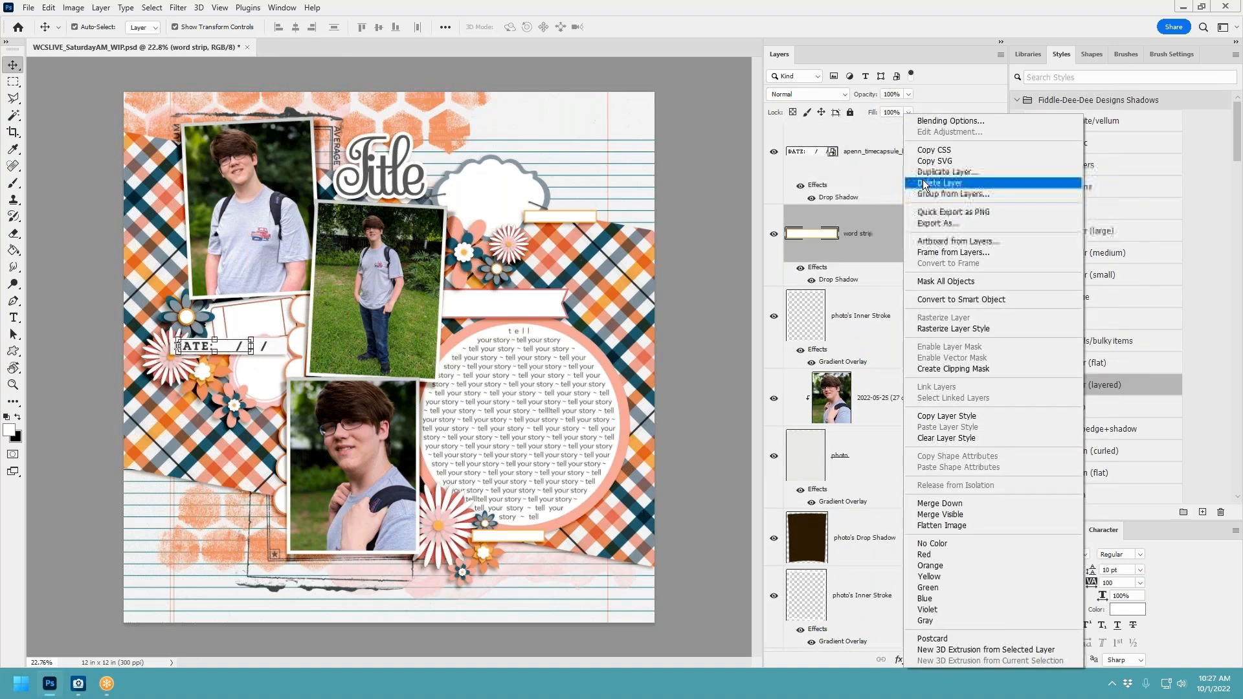
{"action": "left_click", "coordinate": [926, 187]}
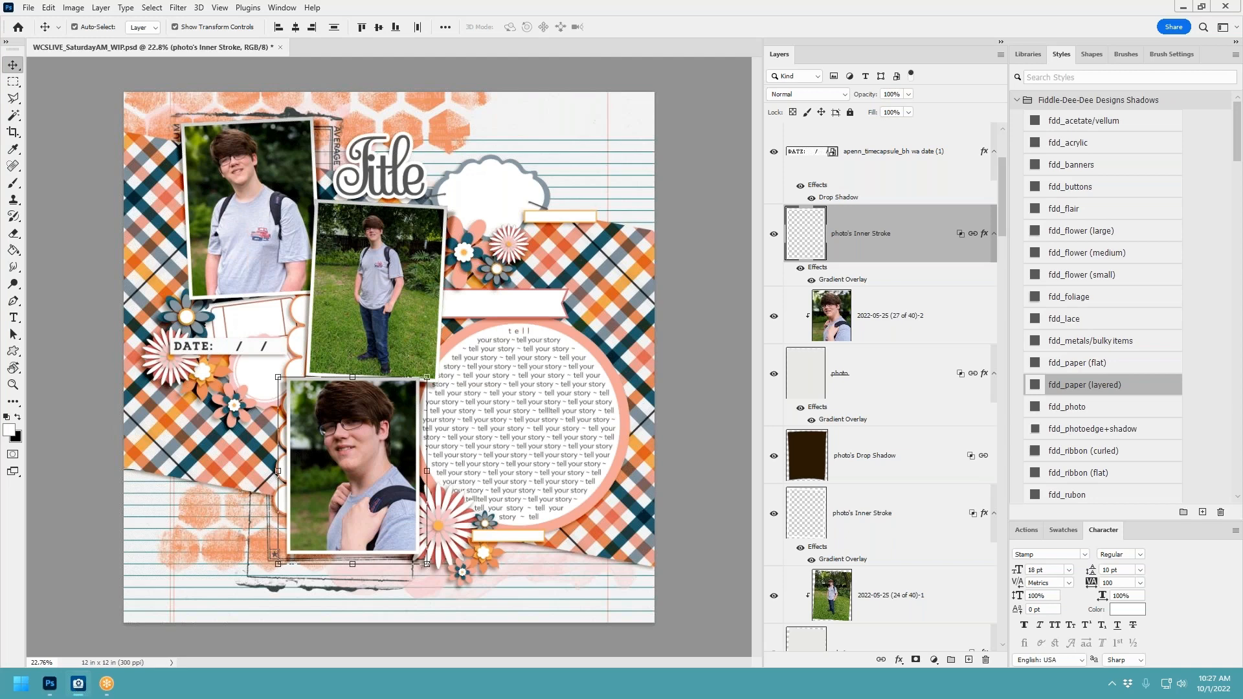
Place the gmiller-timecapsule_fwp3-paper2 paper above the paint layer and clip it to the paint.
{"action": "left_click", "coordinate": [537, 573]}
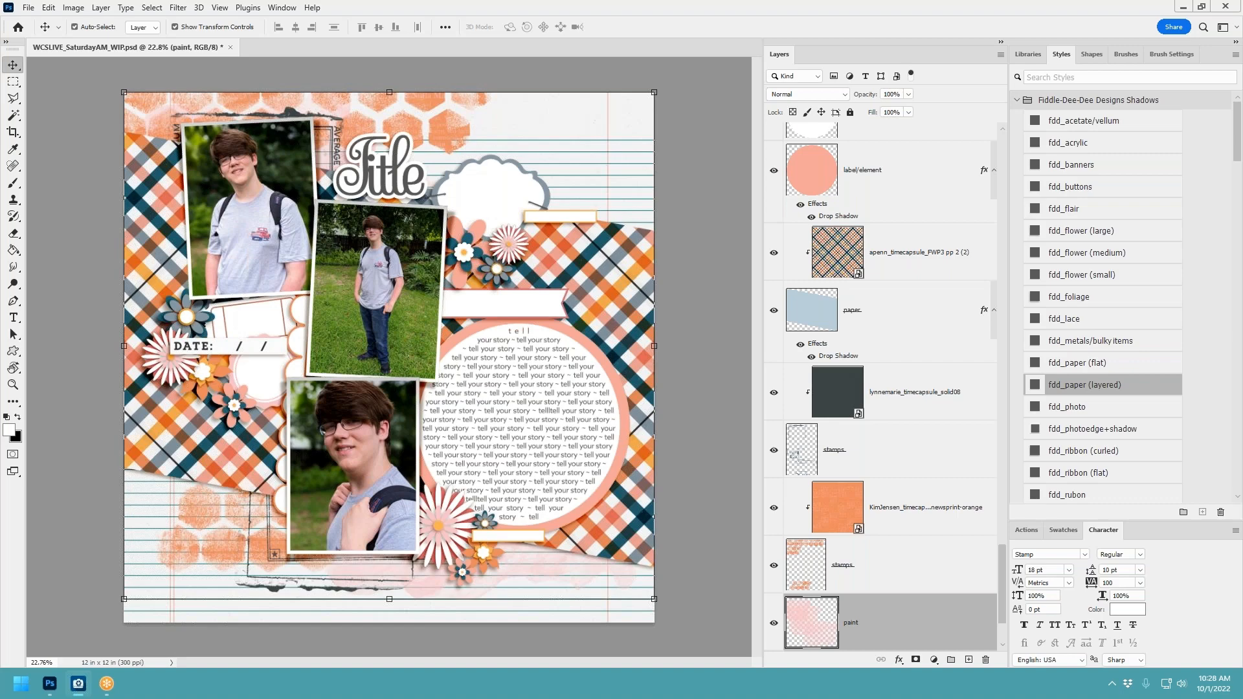
{"action": "left_click_drag", "start_coordinate": [629, 275], "coordinate": [583, 290]}
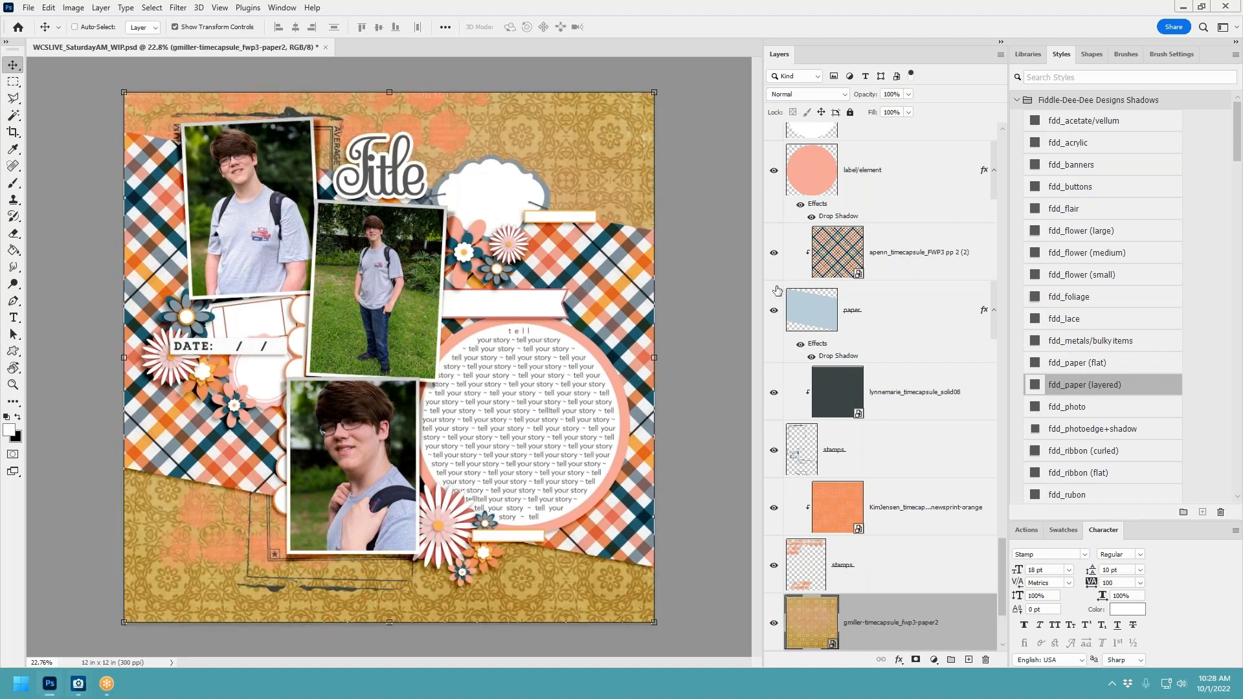
{"action": "key", "text": "ctrl+alt+g"}
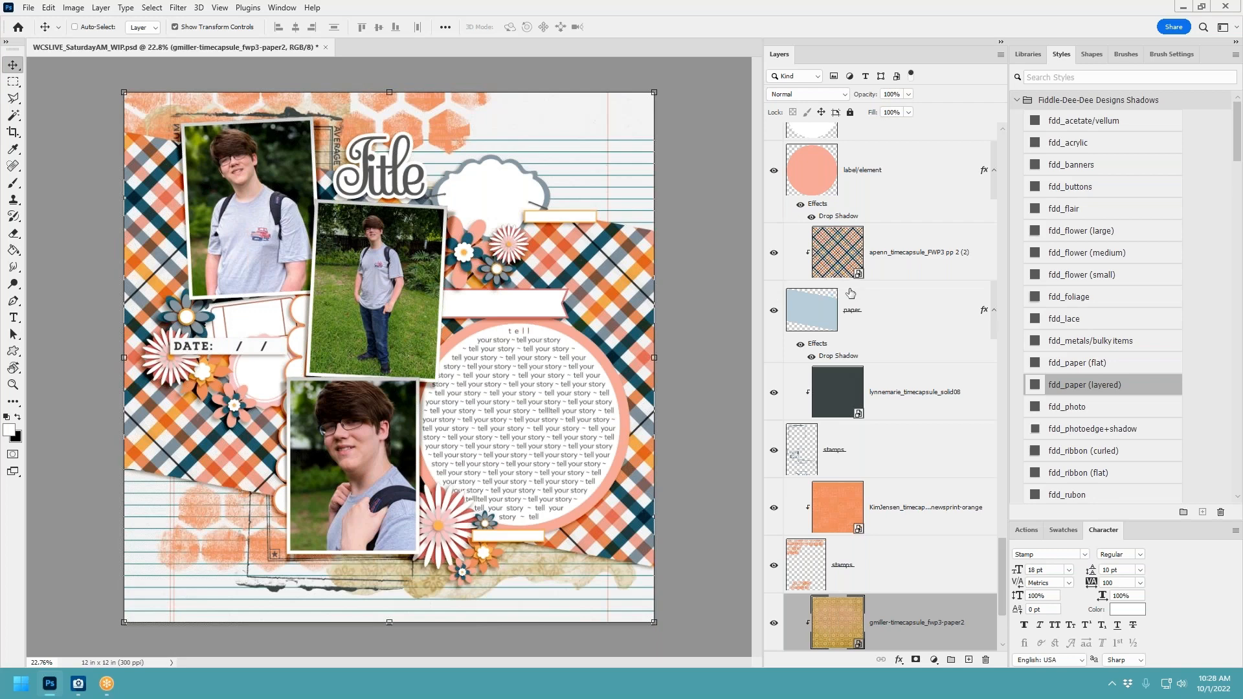
Place the teal houndstooth gmiller-timecapsulebloghop-paper3 above the coral circle label behind the journaling and clip it to that circle.
{"action": "left_click", "coordinate": [591, 331], "text": "ctrl"}
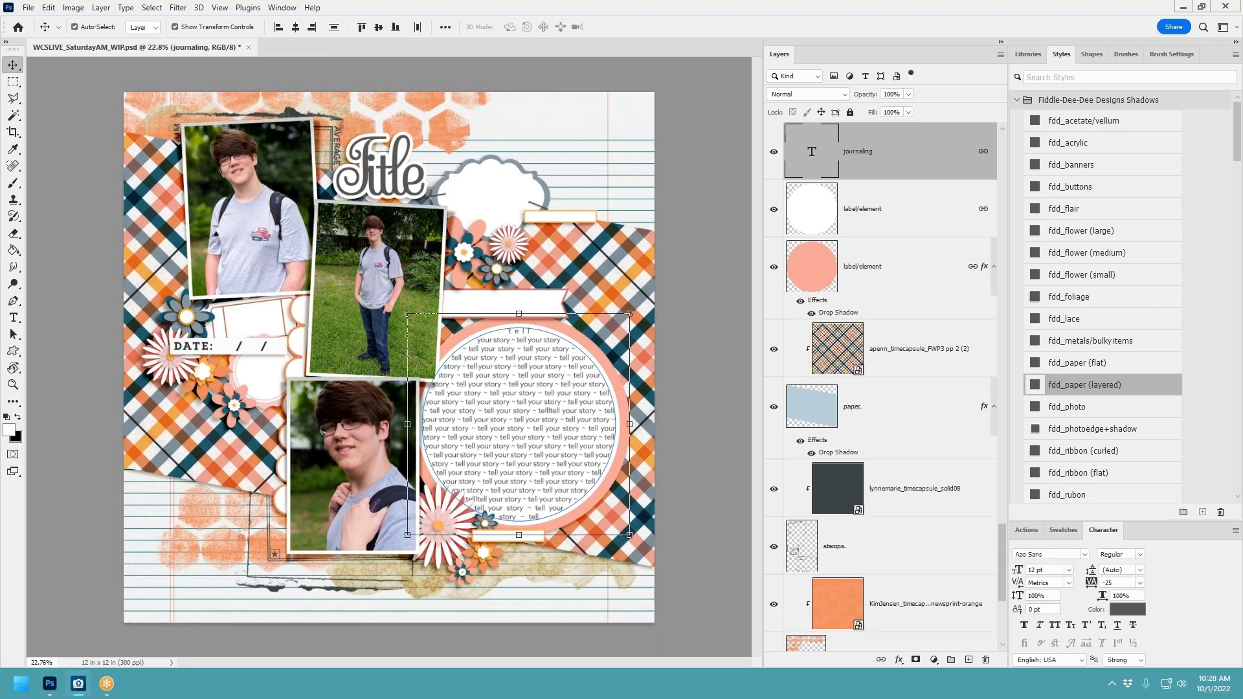
{"action": "left_click_drag", "start_coordinate": [1242, 404], "coordinate": [544, 404]}
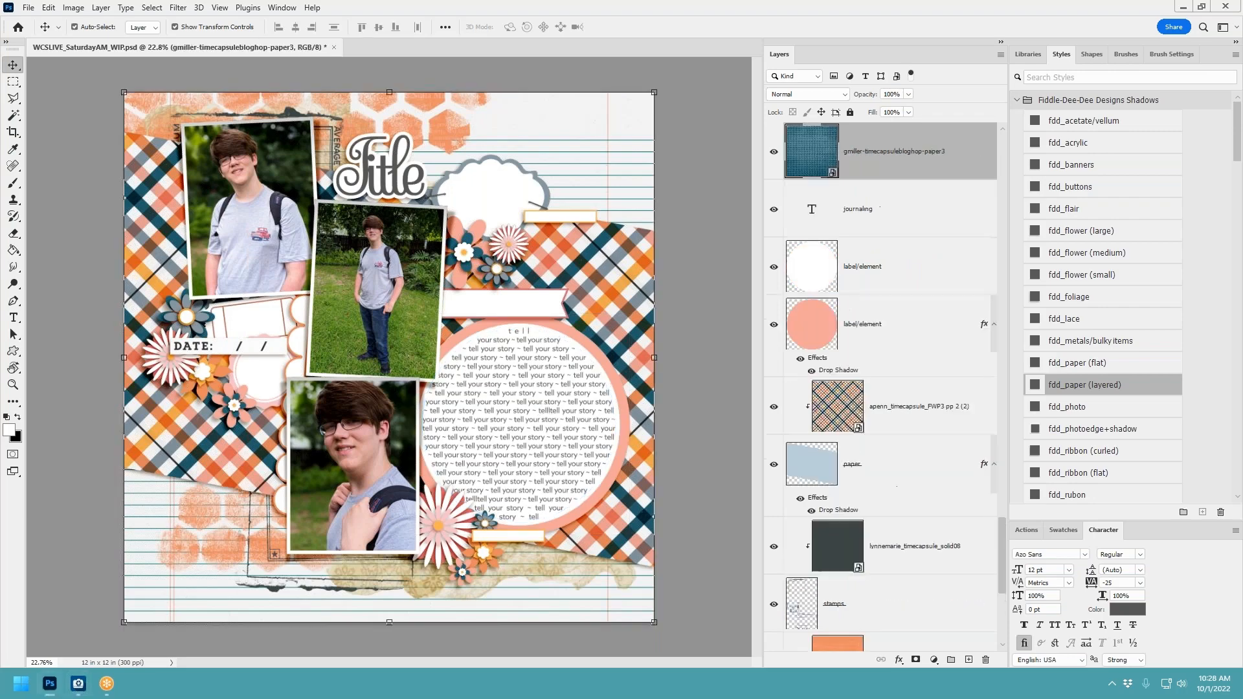
{"action": "left_click_drag", "start_coordinate": [884, 147], "coordinate": [870, 307]}
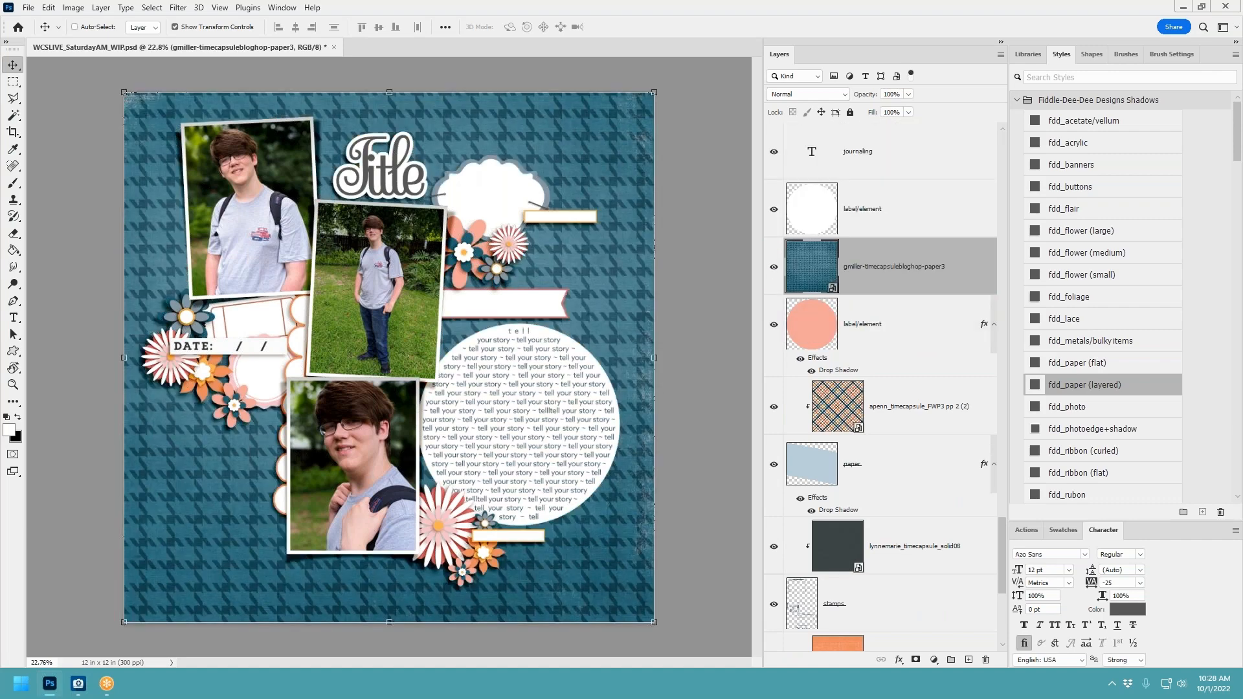
{"action": "key", "text": "ctrl+alt+g"}
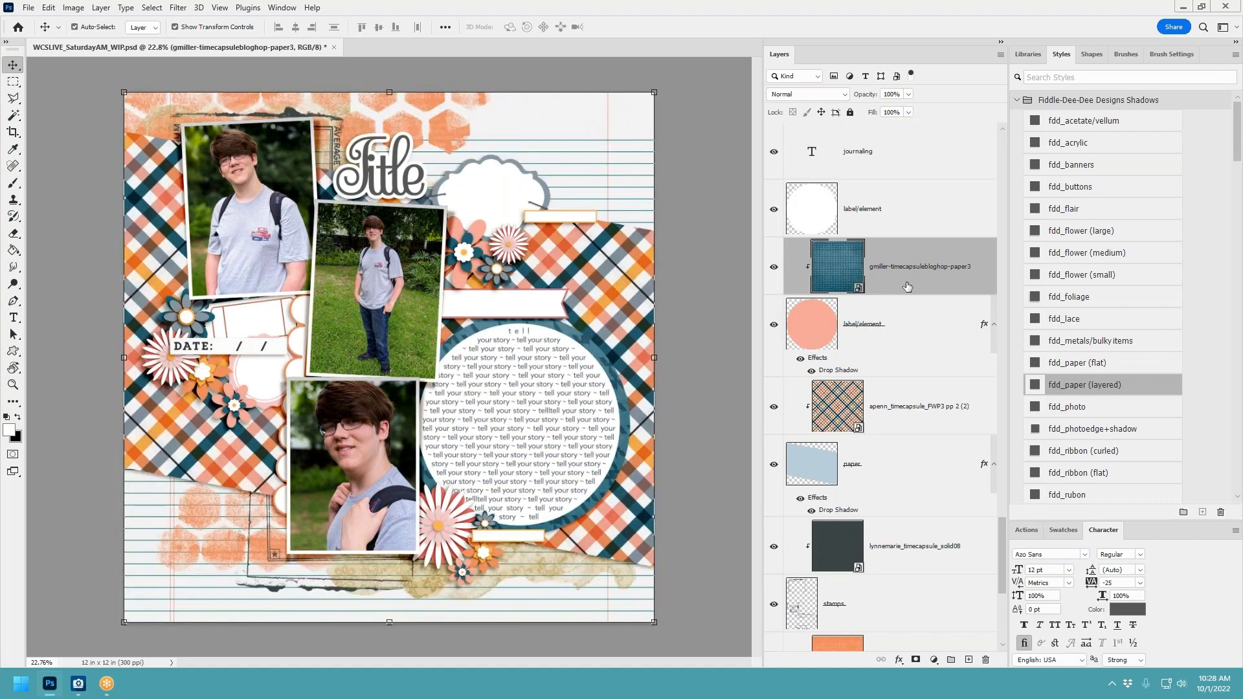
{"action": "left_click", "coordinate": [917, 329]}
Place the round sgleason_timecapsule_wathesedays label over the pink-rimmed circle label below the date strip.
{"action": "left_click", "coordinate": [460, 199]}
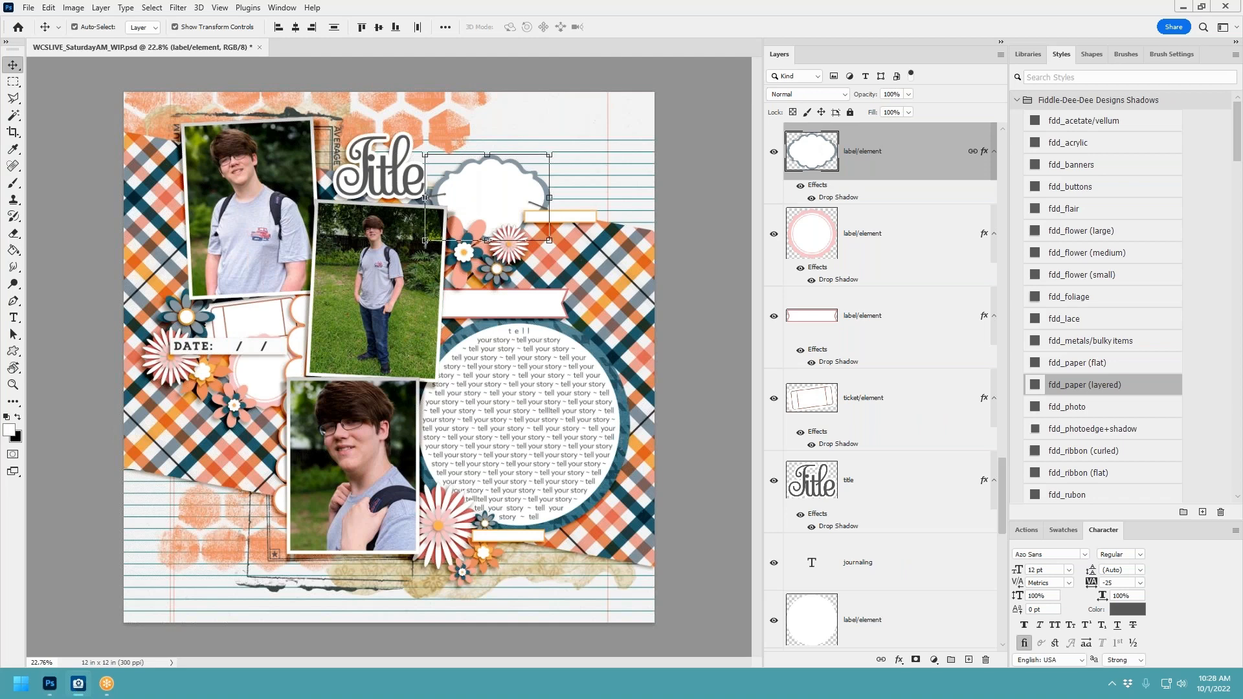
{"action": "left_click", "coordinate": [264, 386]}
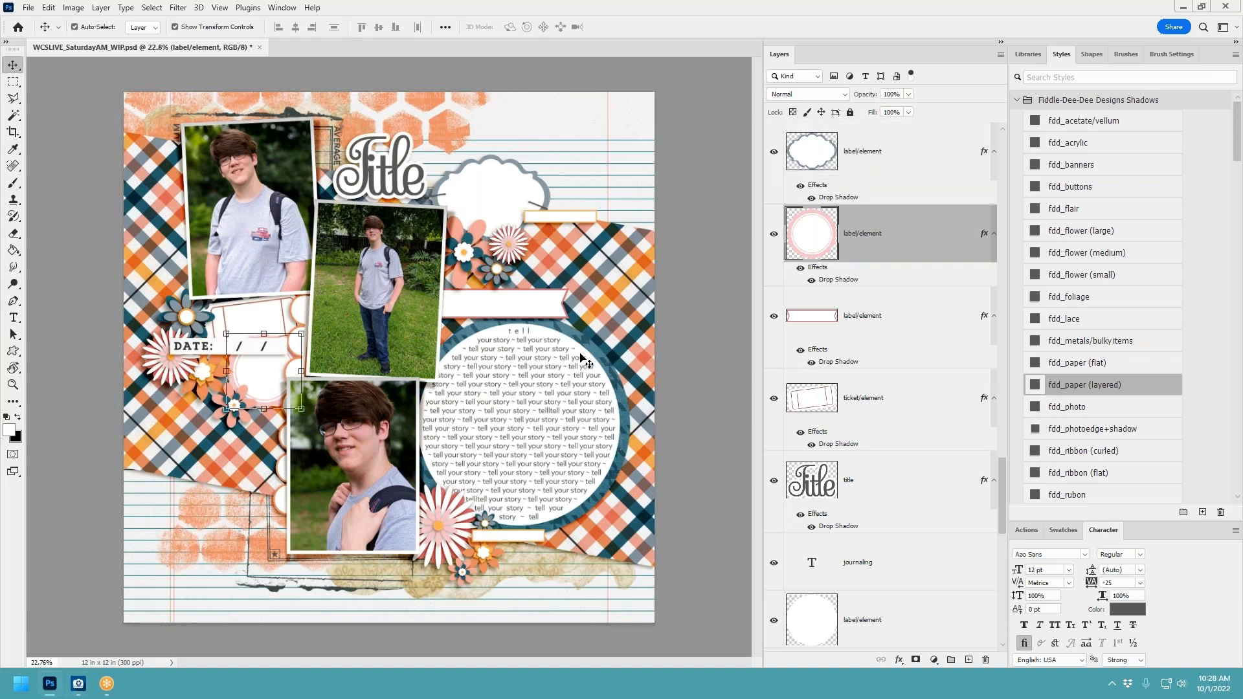
{"action": "key", "text": "ctrl+v"}
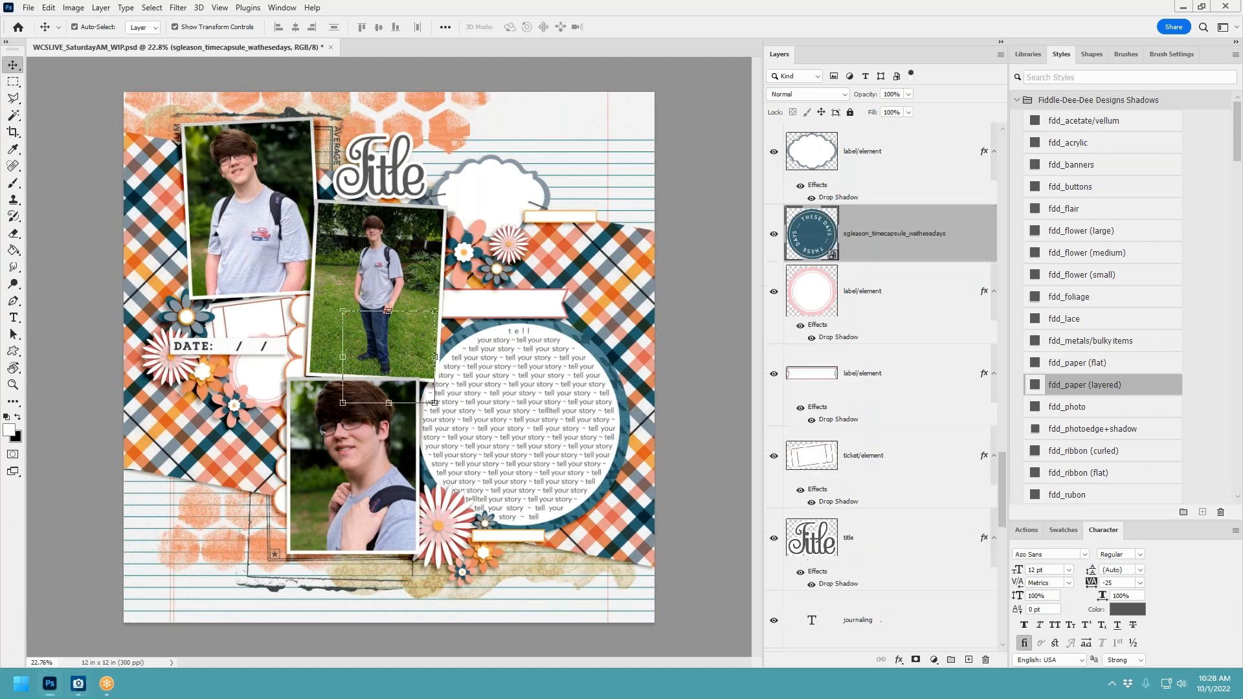
{"action": "left_click_drag", "start_coordinate": [394, 382], "coordinate": [261, 372]}
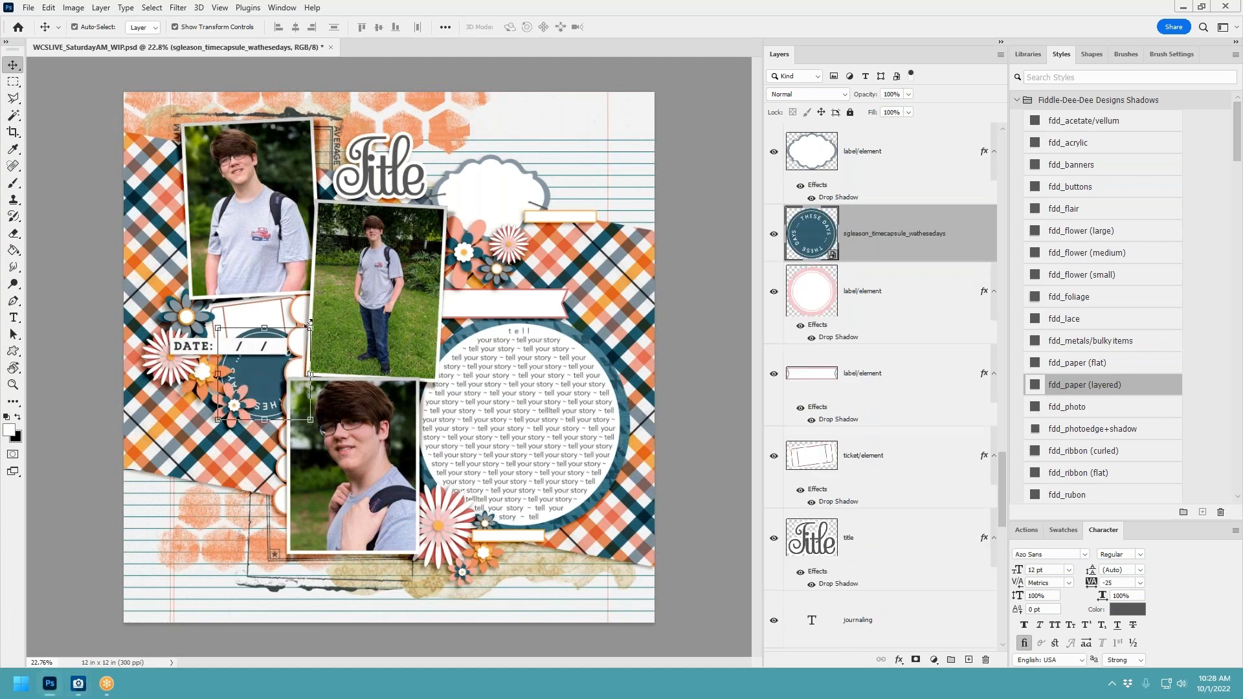
Scale the These Days label to about 81% with the fdd_paper (layered) style, and shift the overlapping coral flower down and outward.
{"action": "key", "text": "ctrl+t"}
{"action": "left_click_drag", "start_coordinate": [311, 327], "coordinate": [292, 344]}
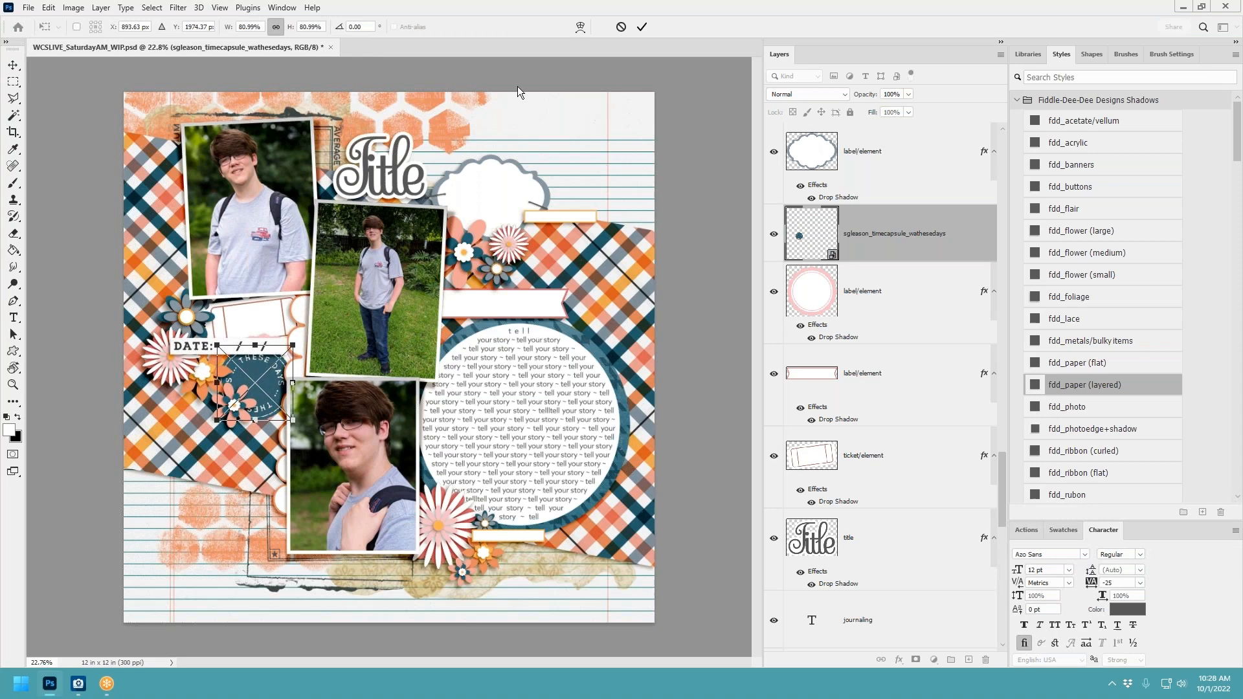
{"action": "left_click", "coordinate": [642, 27]}
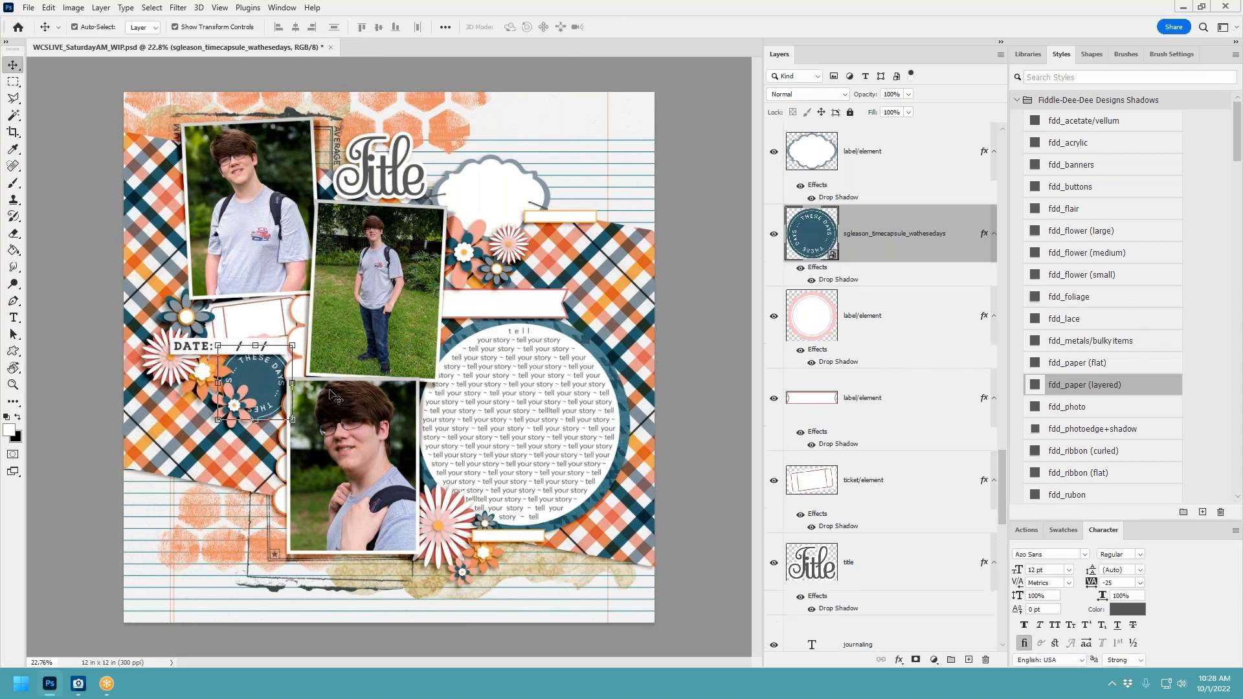
{"action": "left_click_drag", "start_coordinate": [228, 398], "coordinate": [216, 405]}
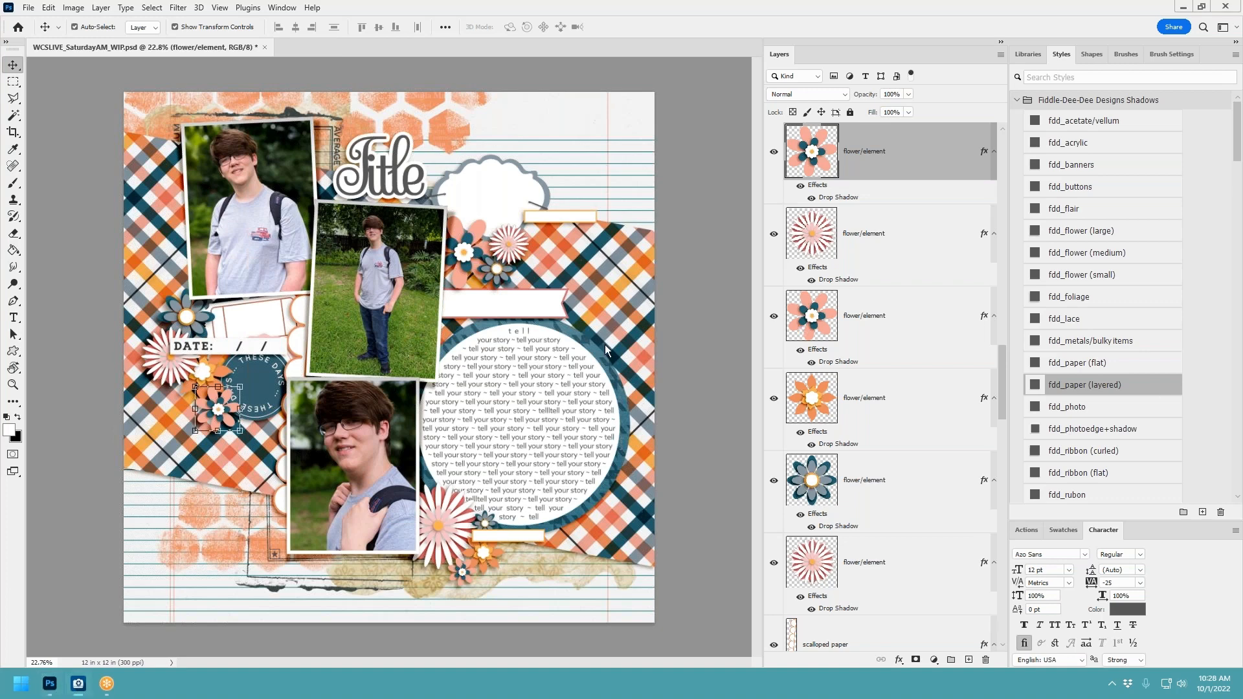
Place the sgleason_timecapsule_flower over the small teal flower in the cluster below the scalloped label.
{"action": "left_click", "coordinate": [495, 273]}
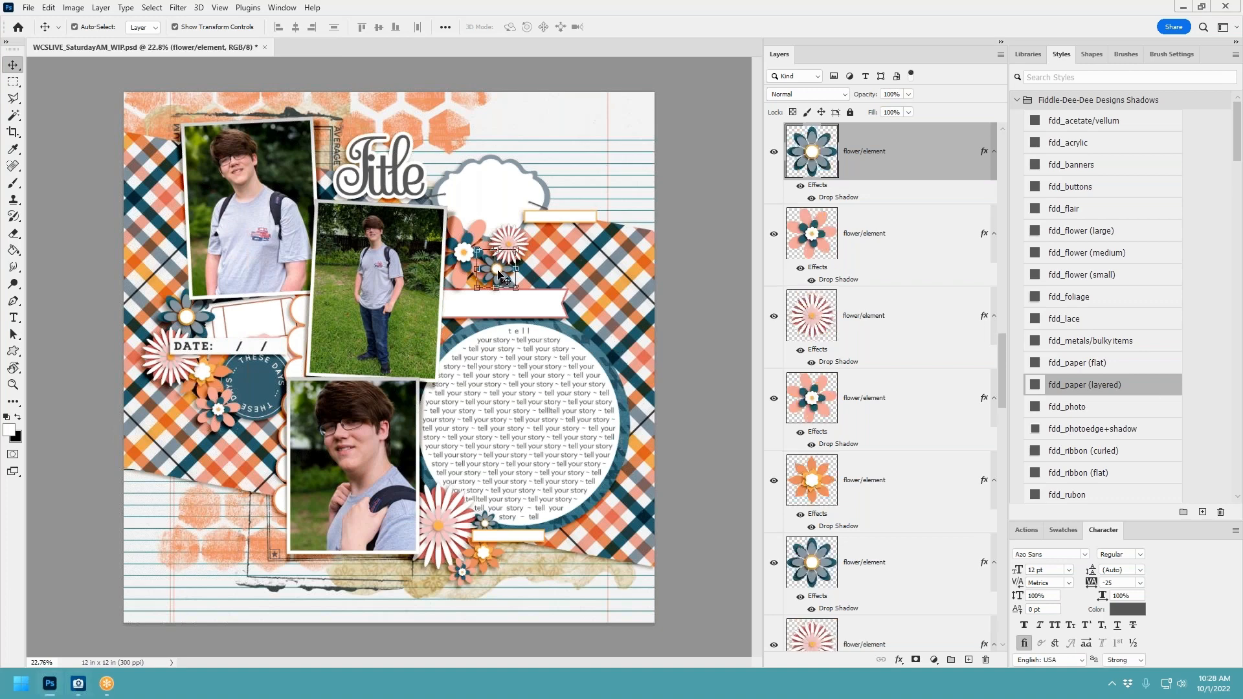
{"action": "key", "text": "ctrl+v"}
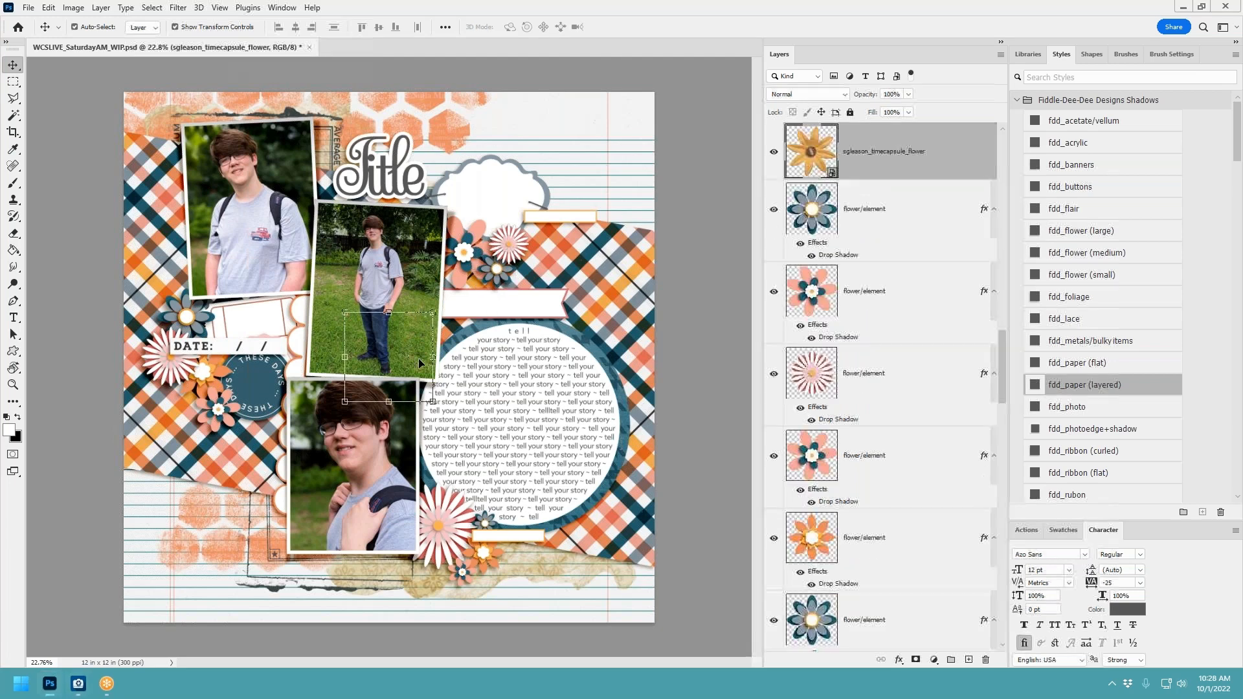
{"action": "left_click_drag", "start_coordinate": [414, 356], "coordinate": [518, 271]}
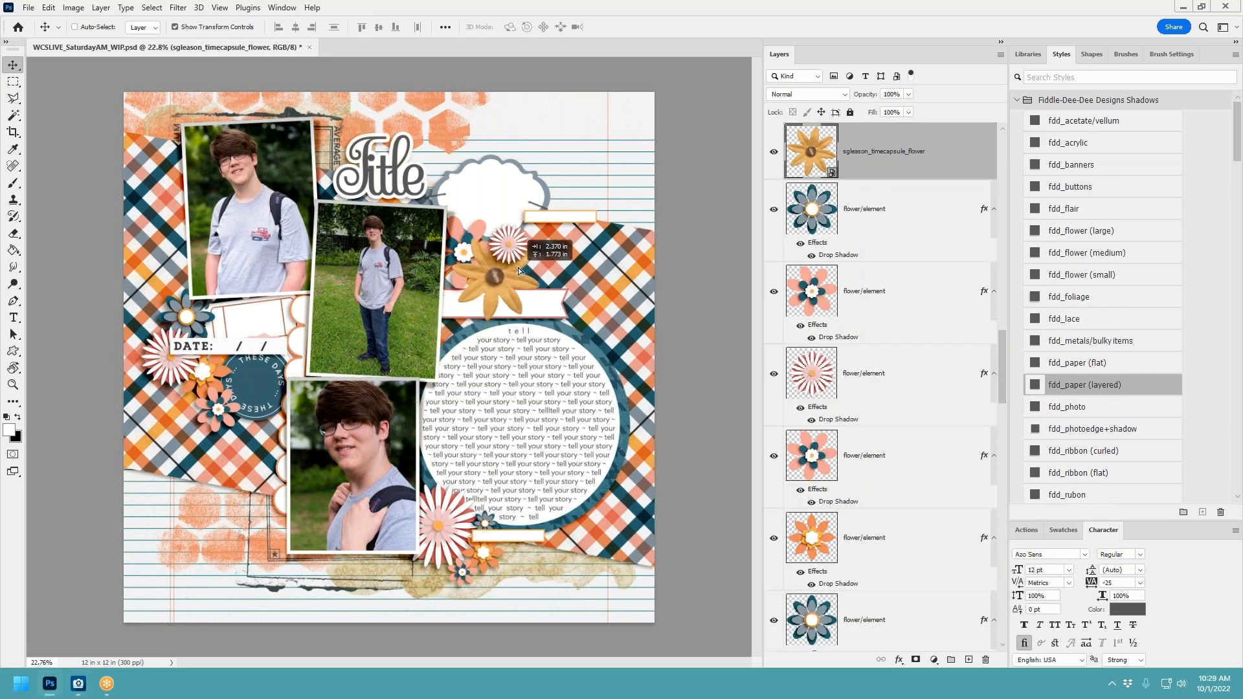
Apply the fdd_flower (medium) style to the golden flower and shrink it to fit over the small teal flower.
{"action": "left_click", "coordinate": [1088, 253]}
{"action": "key", "text": "ctrl+t"}
{"action": "left_click_drag", "start_coordinate": [542, 222], "coordinate": [495, 275]}
{"action": "key", "text": "Return"}
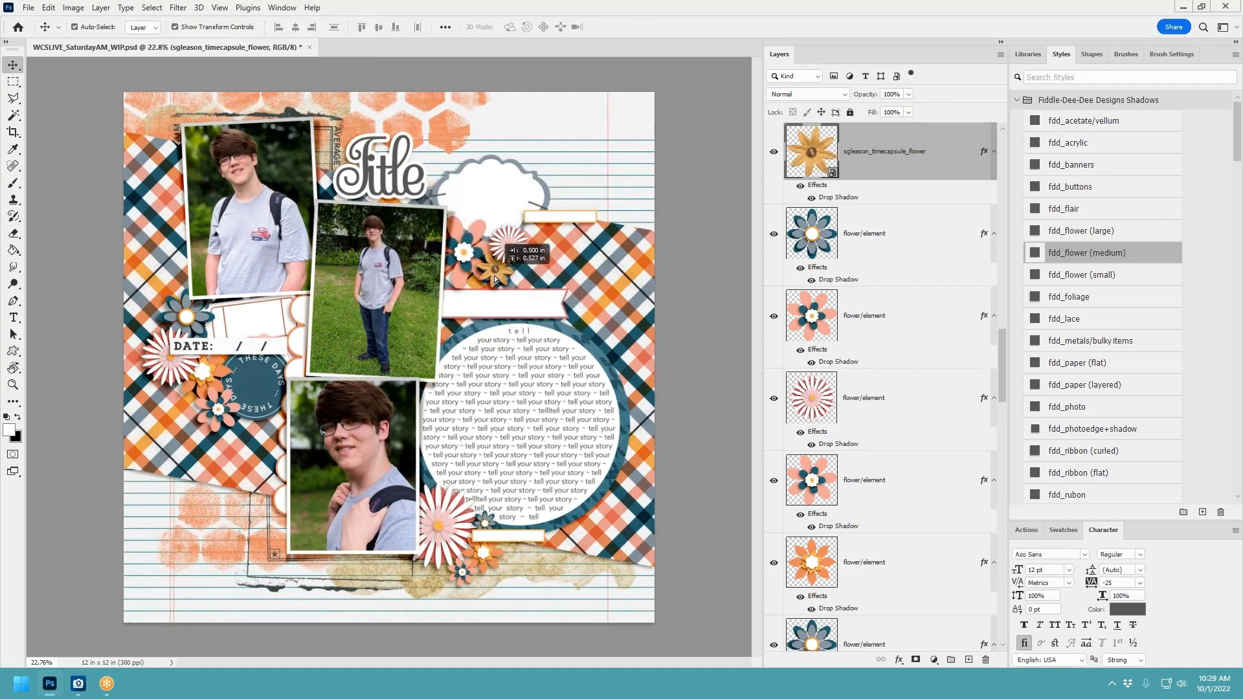
Delete the blue placeholder flower layer directly beneath the gold timecapsule flower.
{"action": "left_click", "coordinate": [923, 239]}
{"action": "key", "text": "Delete"}
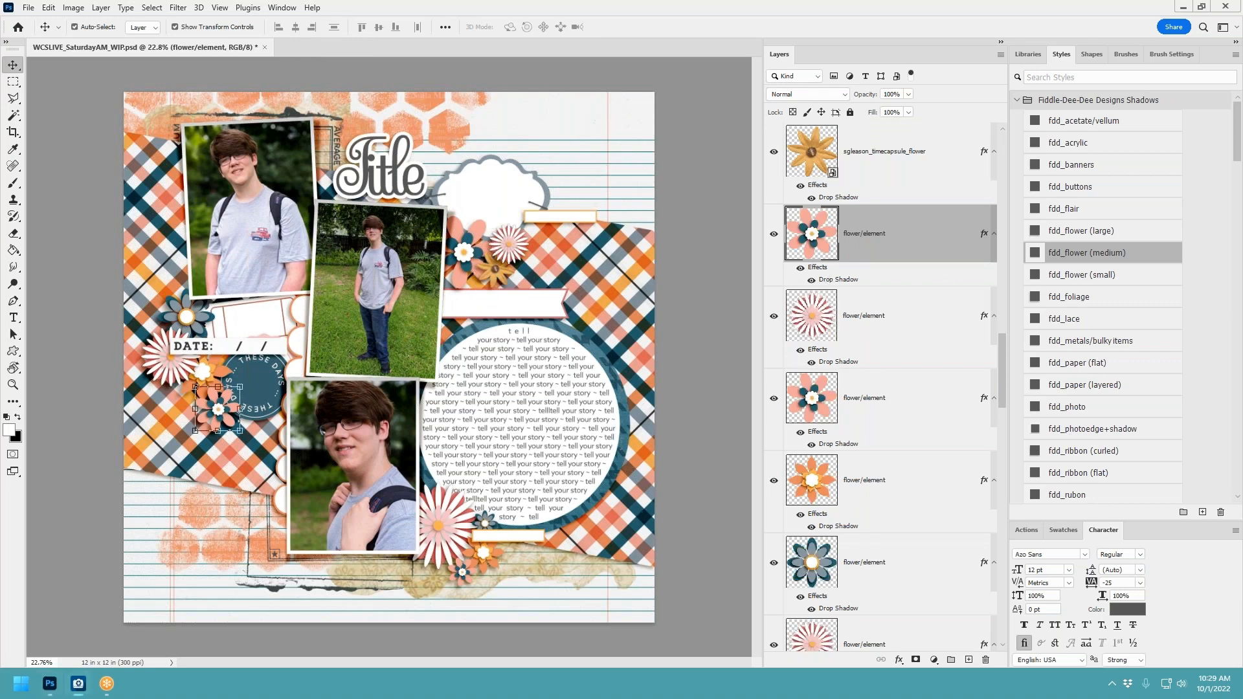
Replace the striped placeholder flower beside the date label with the coral Bloghop flower, styled with fdd_flower (large).
{"action": "left_click", "coordinate": [176, 367]}
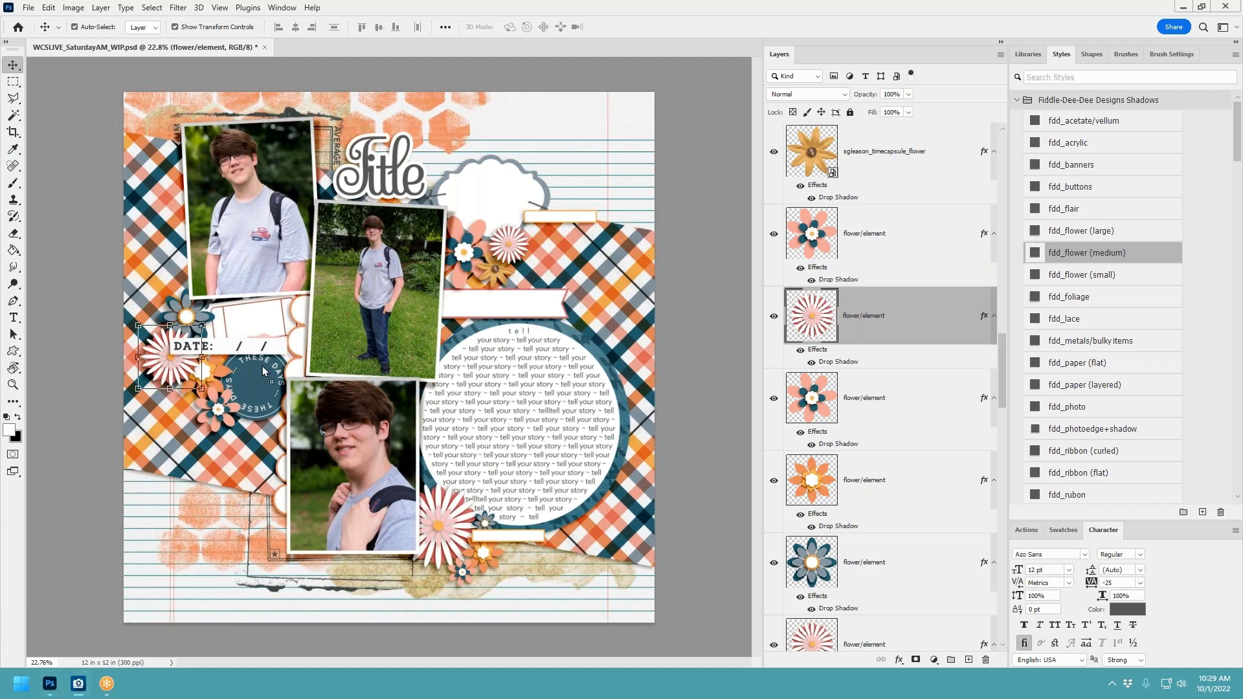
{"action": "key", "text": "ctrl+v"}
{"action": "left_click_drag", "start_coordinate": [395, 365], "coordinate": [166, 359]}
{"action": "left_click", "coordinate": [1100, 231]}
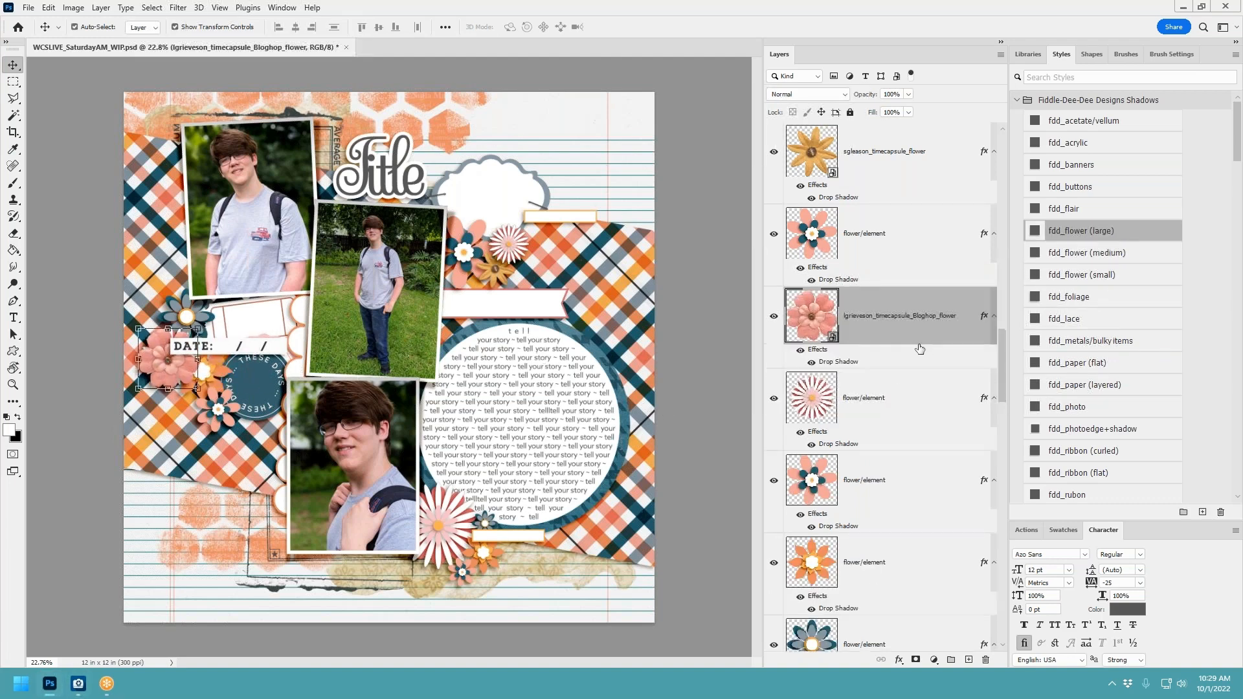
{"action": "right_click", "coordinate": [907, 394]}
{"action": "left_click", "coordinate": [950, 186]}
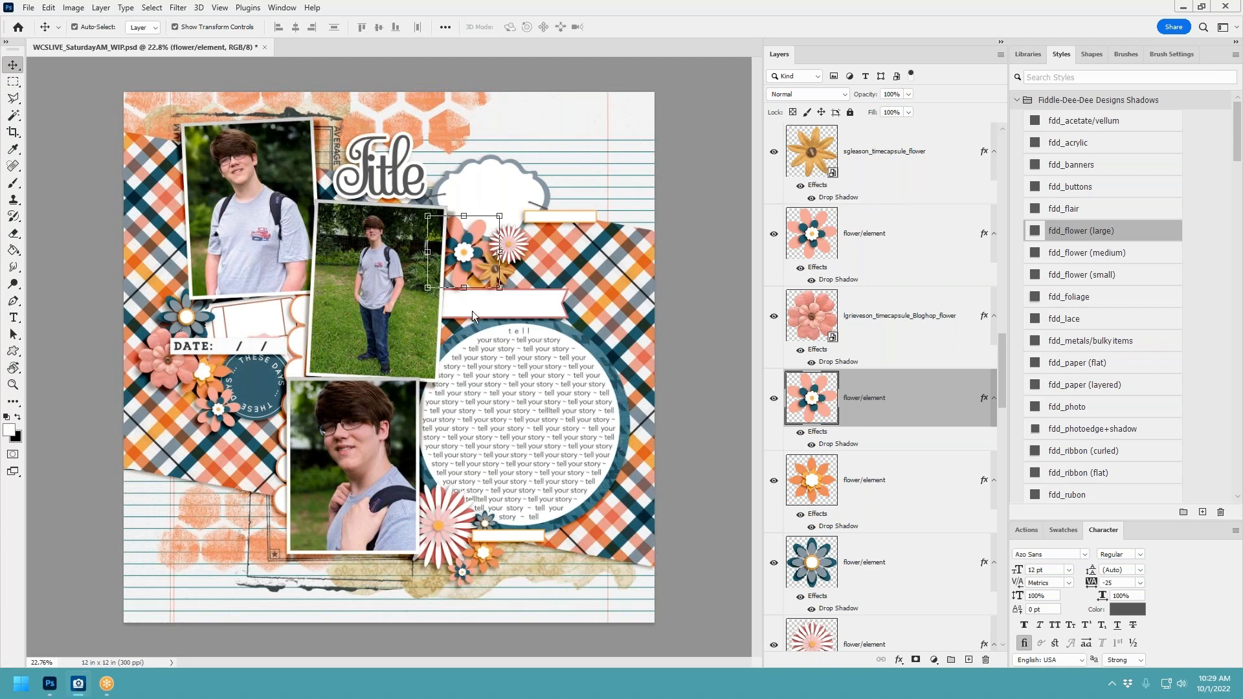
Add the olive Bloghop_flower_2 above the orange placeholder flower's layer near the journaling circle and apply the fdd_flower (large) style.
{"action": "left_click", "coordinate": [491, 559]}
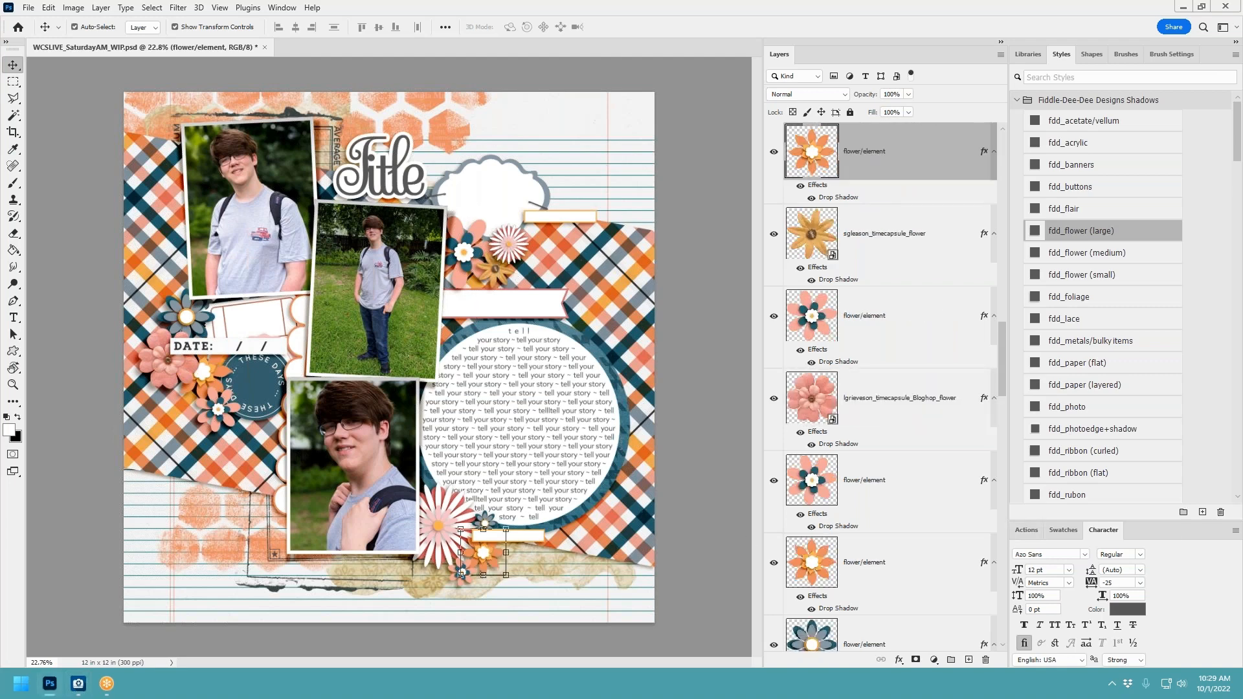
{"action": "left_click_drag", "start_coordinate": [814, 505], "coordinate": [652, 471]}
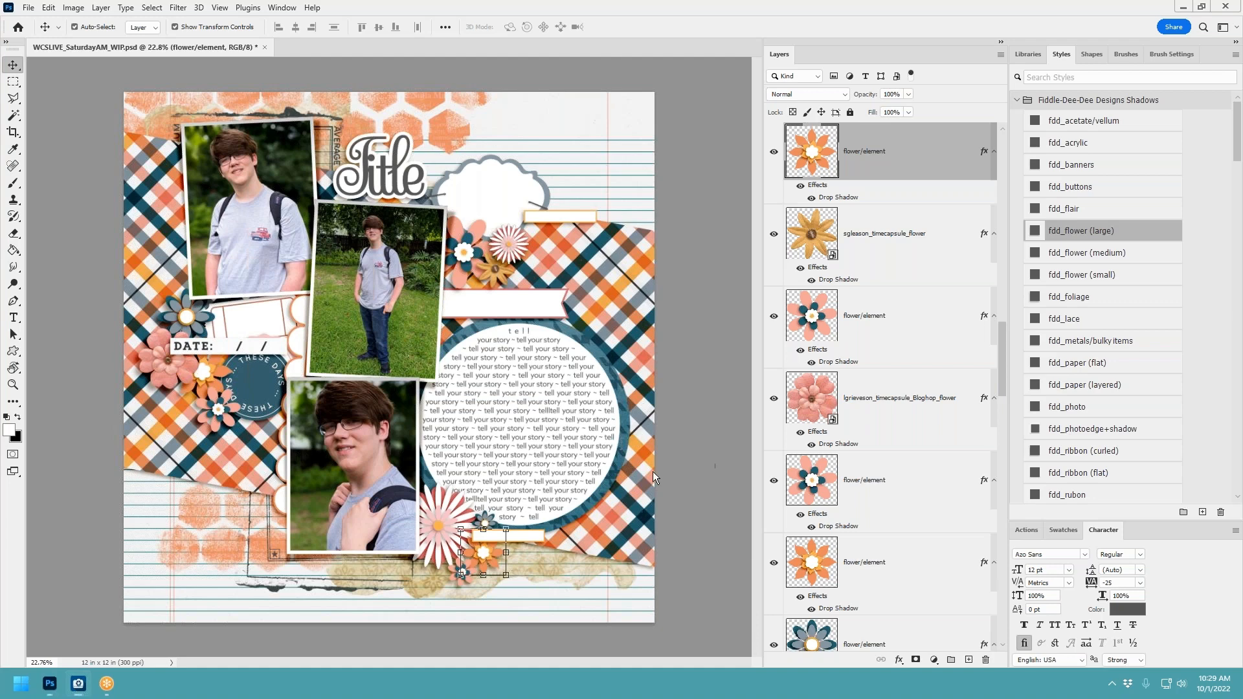
{"action": "left_click", "coordinate": [1118, 232]}
{"action": "left_click_drag", "start_coordinate": [388, 357], "coordinate": [573, 481]}
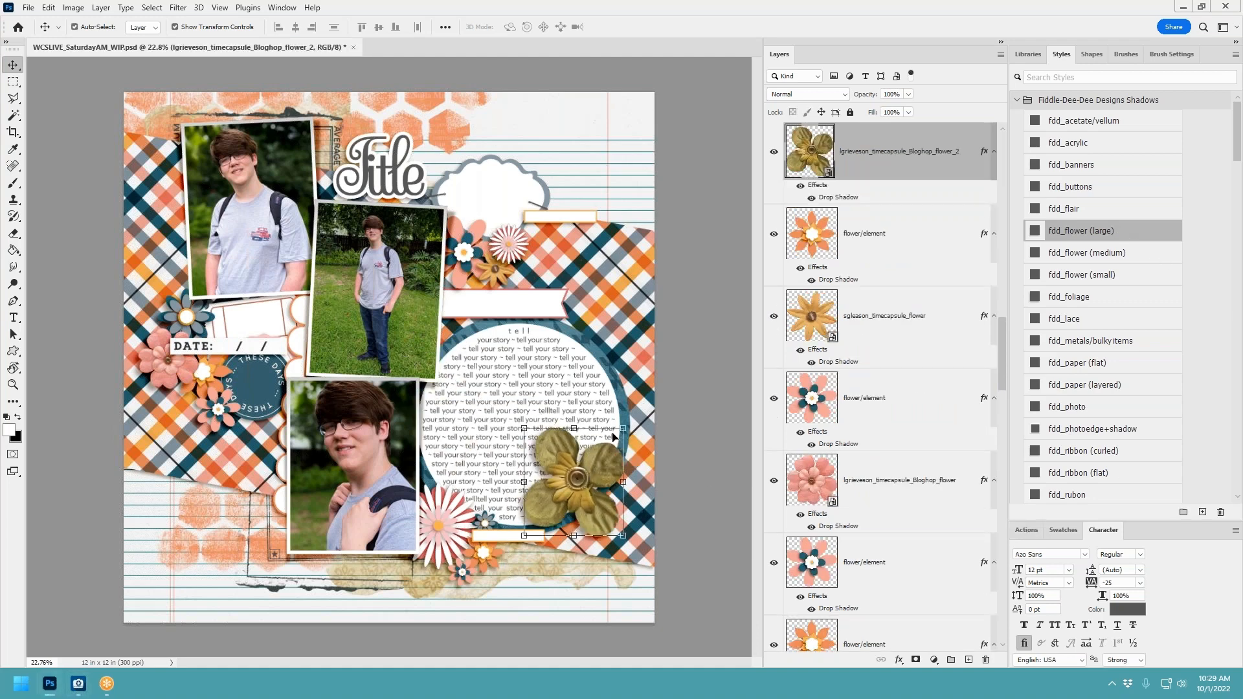
Scale the olive flower to 42.30%, rotate it -32.25° over the cluster below the journaling circle, and delete the orange placeholder there.
{"action": "key", "text": "ctrl+t"}
{"action": "left_click_drag", "start_coordinate": [621, 430], "coordinate": [560, 448]}
{"action": "left_click_drag", "start_coordinate": [545, 511], "coordinate": [486, 555]}
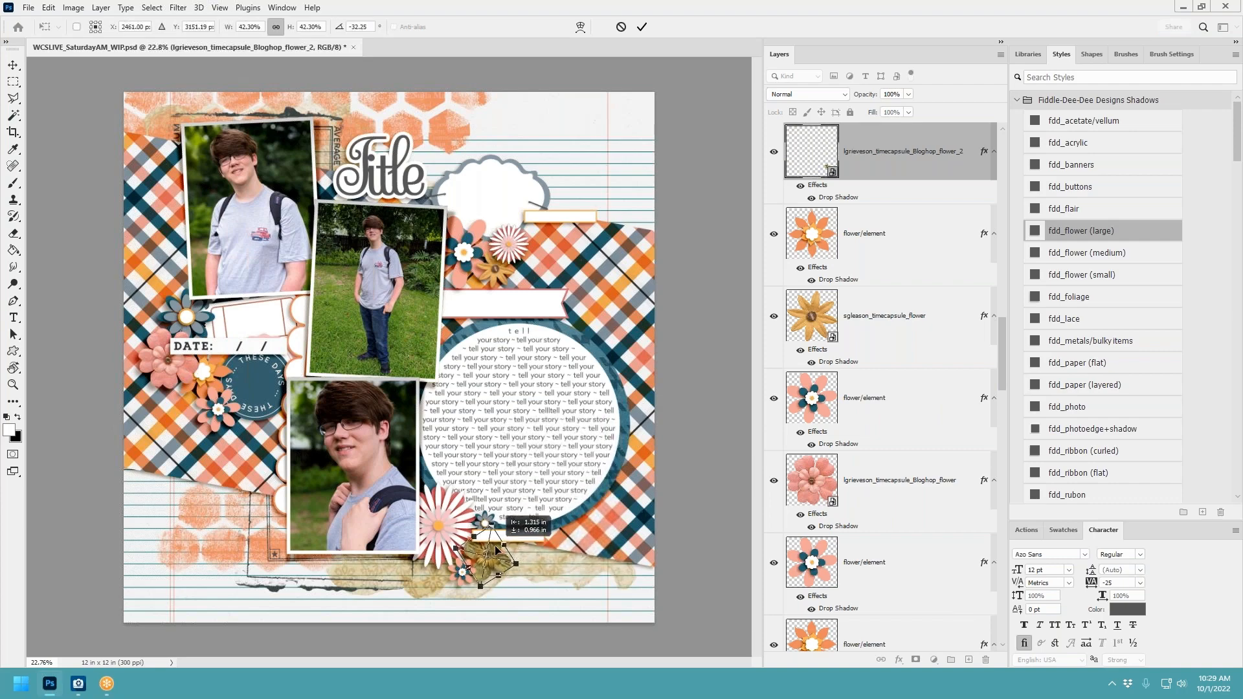
{"action": "left_click", "coordinate": [642, 26]}
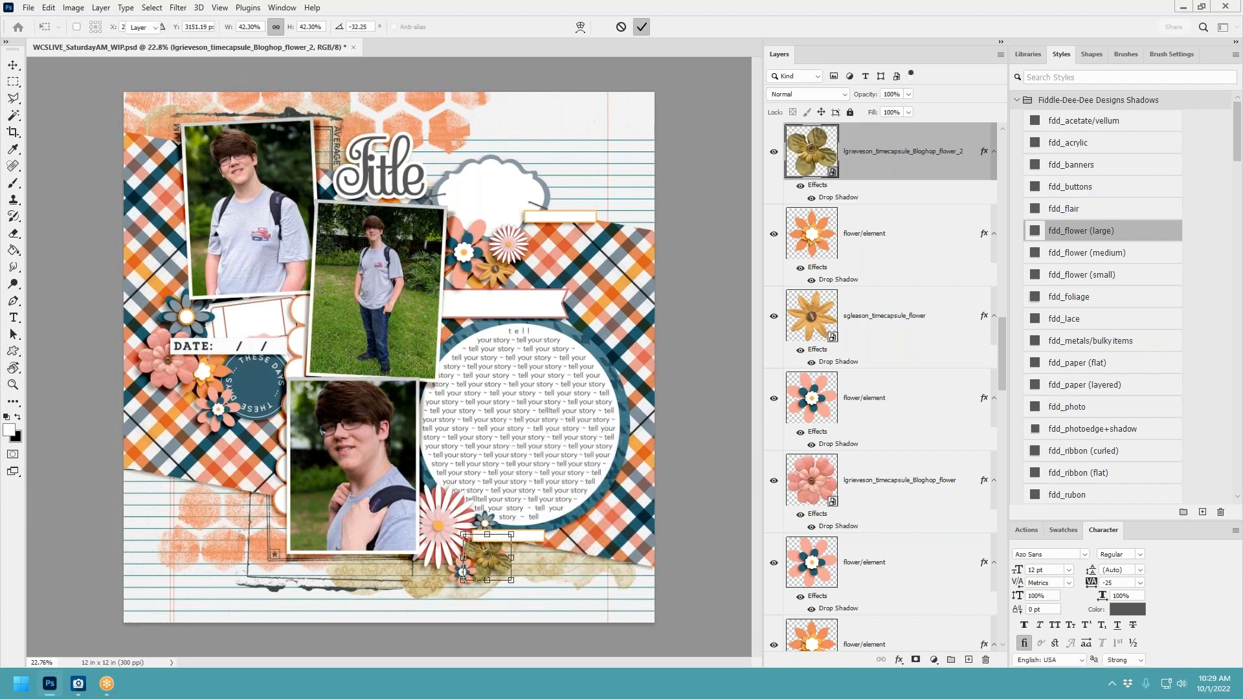
{"action": "right_click", "coordinate": [916, 233]}
{"action": "left_click", "coordinate": [942, 185]}
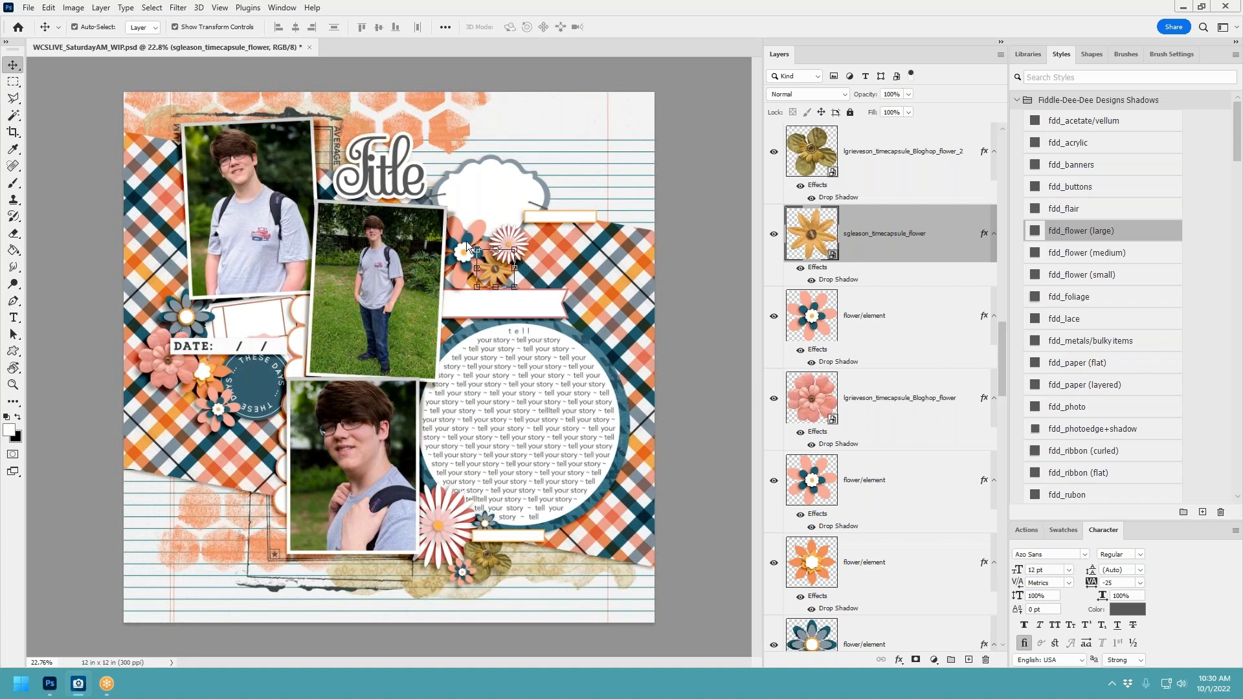
Add the messy thread directly beneath the round "These Days" piece in the layer order and apply the fdd_staple/stitching style.
{"action": "left_click", "coordinate": [258, 387]}
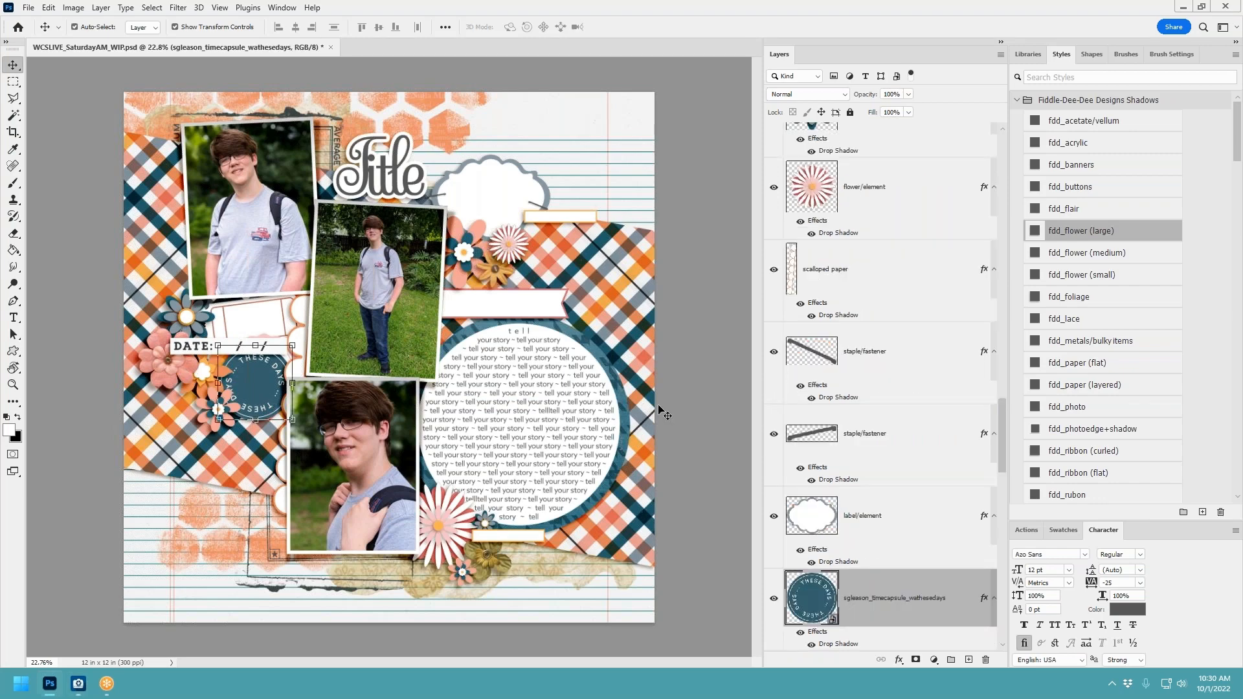
{"action": "key", "text": "ctrl+v"}
{"action": "left_click_drag", "start_coordinate": [882, 354], "coordinate": [886, 462]}
{"action": "scroll", "coordinate": [1074, 449], "scroll_direction": "down", "scroll_amount": 2}
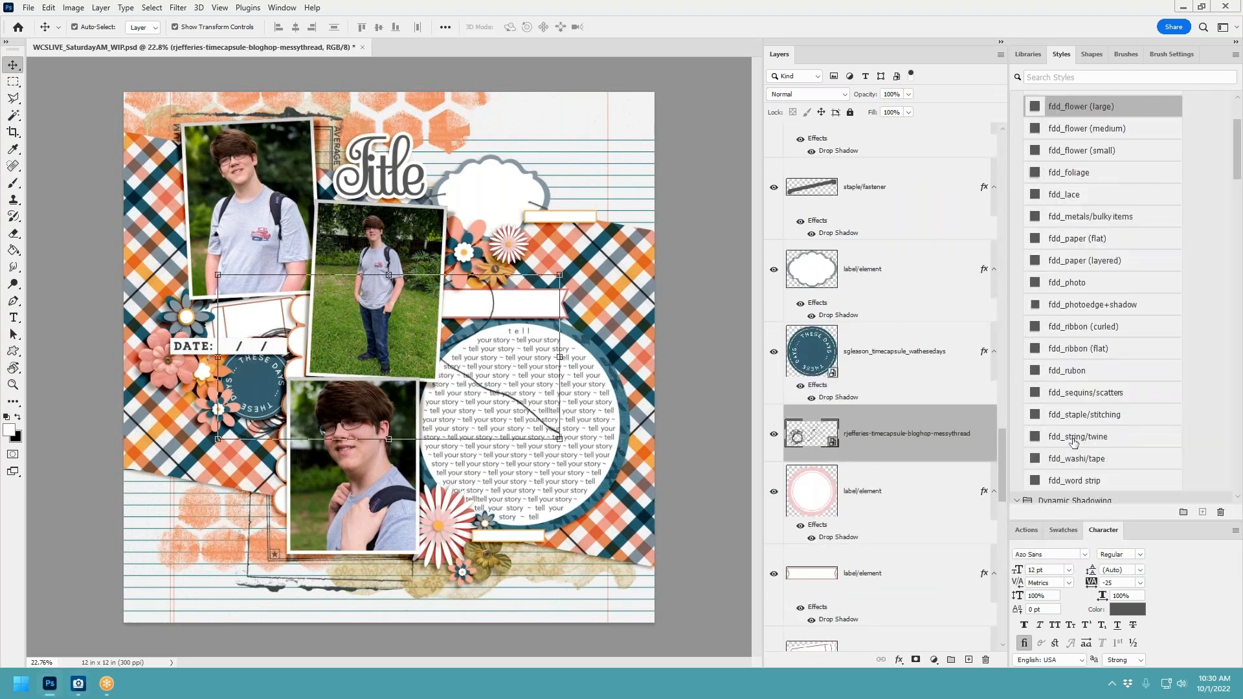
{"action": "left_click", "coordinate": [1078, 415]}
{"action": "left_click_drag", "start_coordinate": [229, 381], "coordinate": [259, 390]}
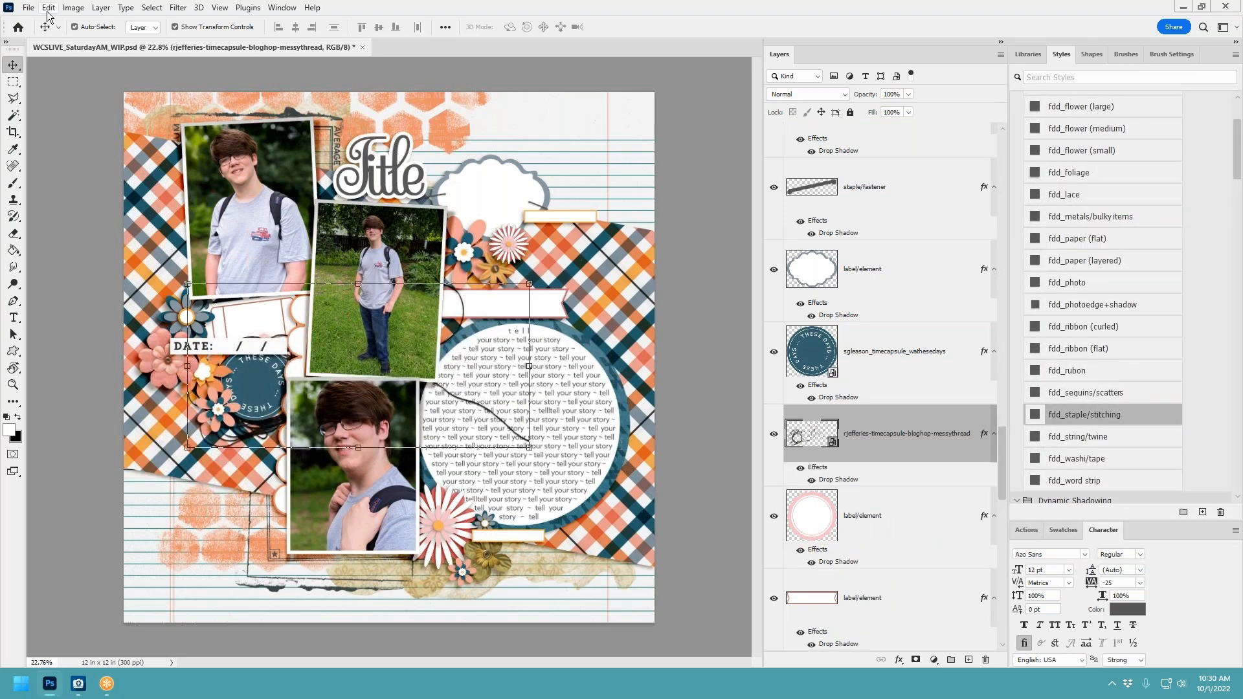
Flip the messy thread horizontally and move it so its loops sit behind the flower cluster around the date label.
{"action": "left_click", "coordinate": [47, 12]}
{"action": "mouse_move", "coordinate": [81, 303]}
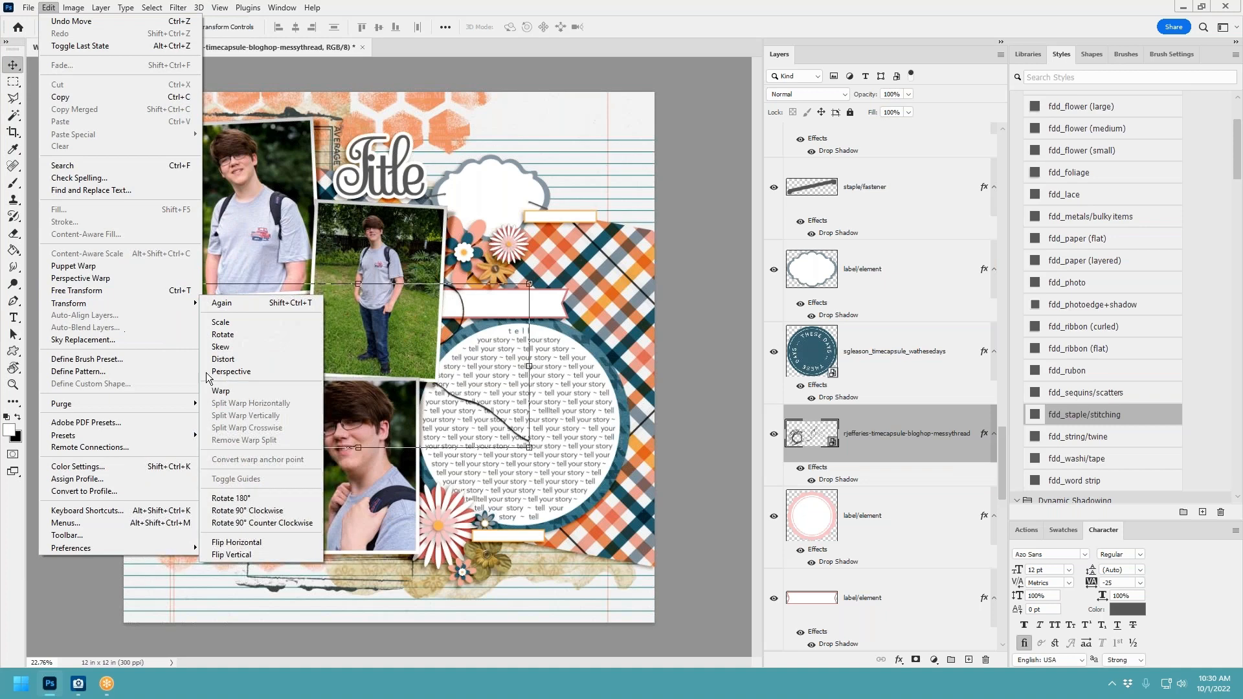
{"action": "left_click", "coordinate": [252, 542]}
{"action": "left_click_drag", "start_coordinate": [491, 370], "coordinate": [277, 368]}
{"action": "key", "text": "ctrl"}
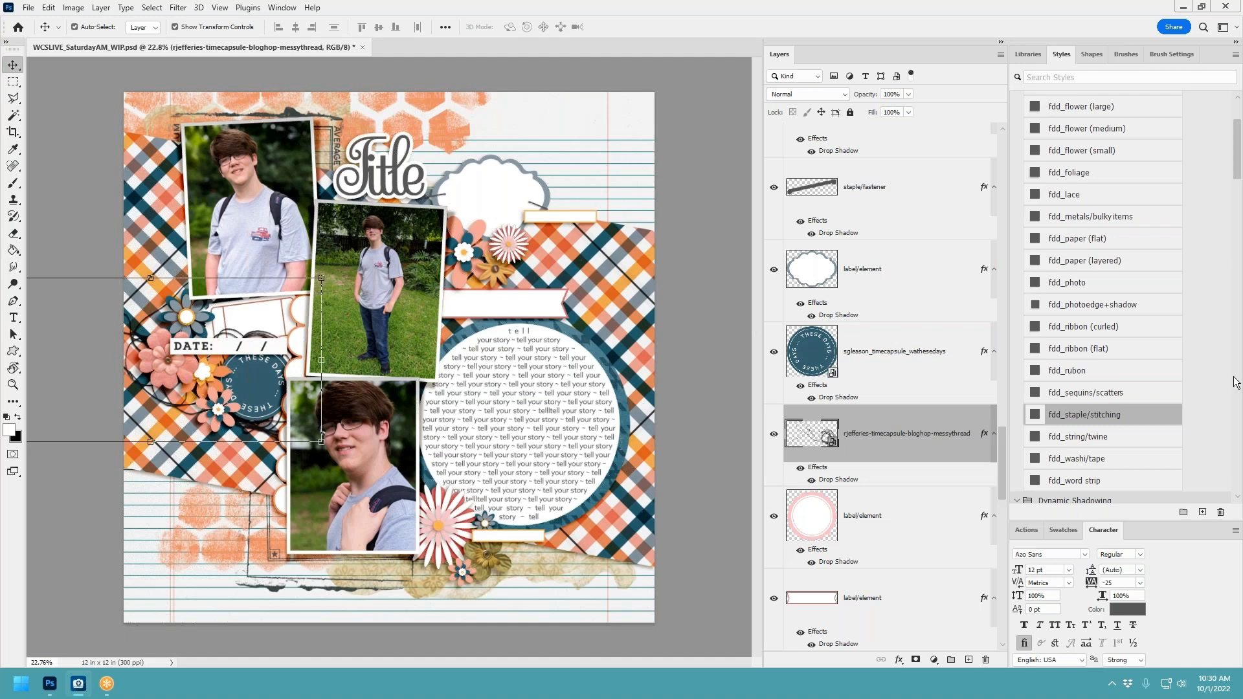
Place the DOCUMENTED word art at the top of the page scaled to 73.21%, and delete the Title placeholder.
{"action": "left_click_drag", "start_coordinate": [1233, 377], "coordinate": [283, 250]}
{"action": "left_click_drag", "start_coordinate": [561, 335], "coordinate": [597, 115], "text": "ctrl"}
{"action": "key", "text": "ctrl+t"}
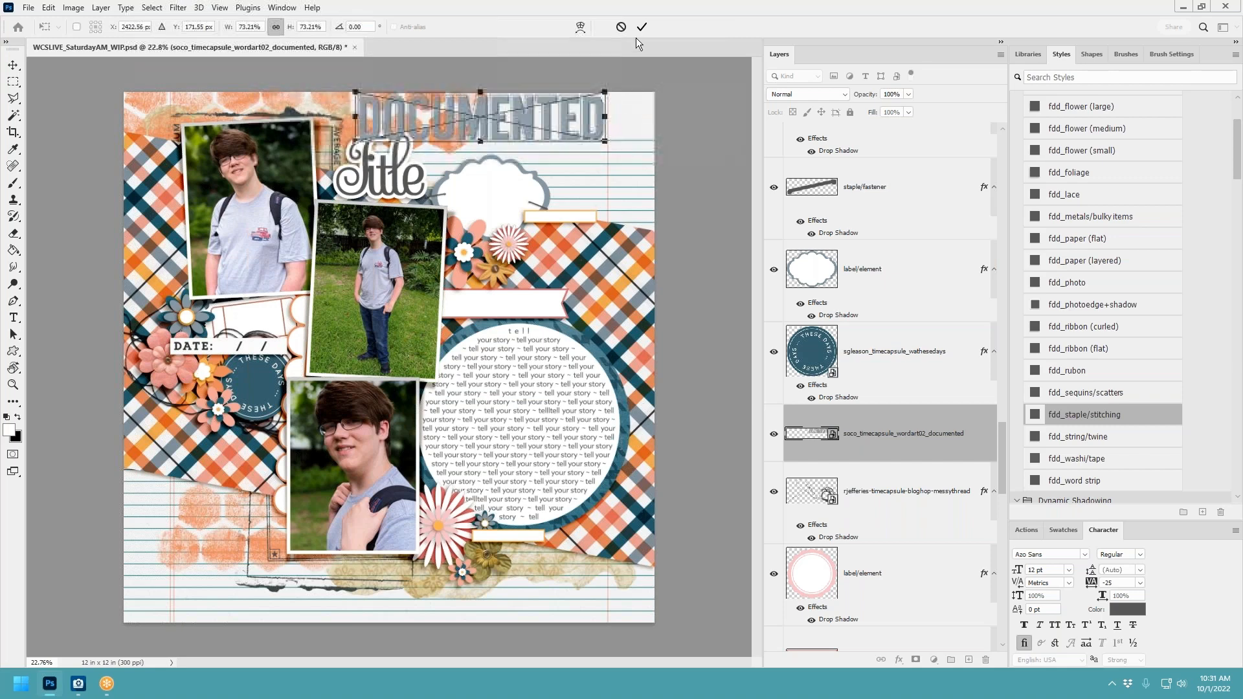
{"action": "left_click", "coordinate": [642, 27]}
{"action": "left_click", "coordinate": [367, 189]}
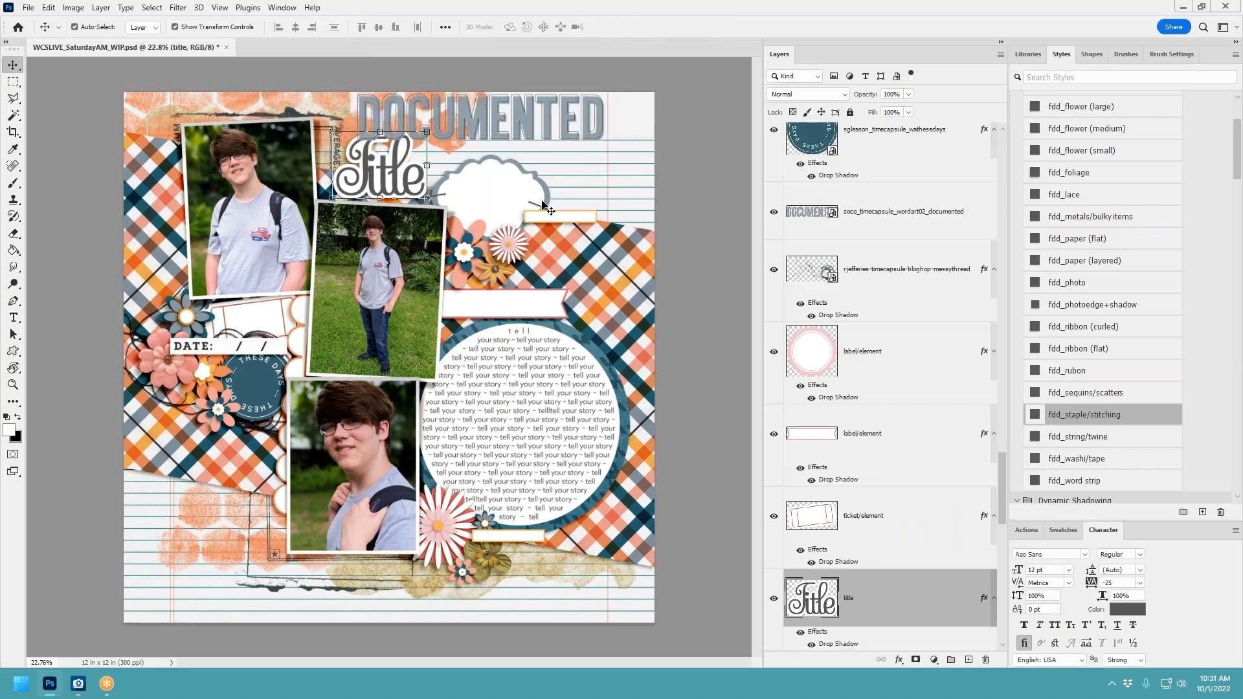
{"action": "key", "text": "Delete"}
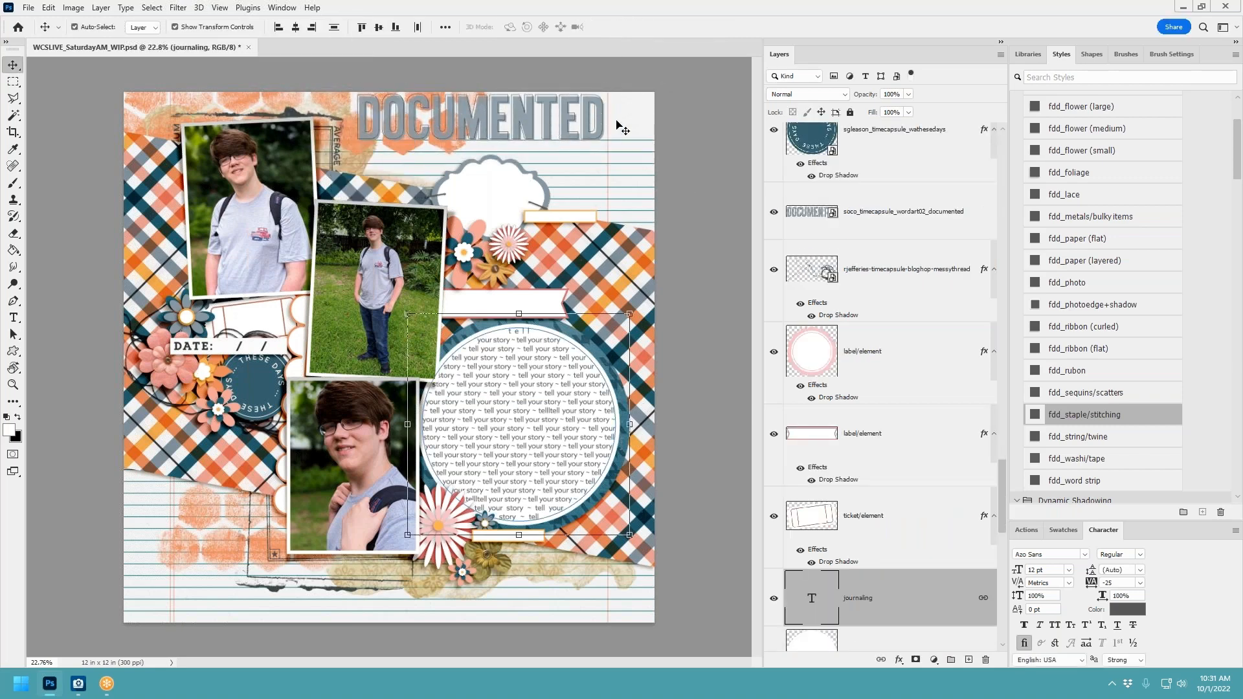
Add the "for the record" word strip under the end of DOCUMENTED, layered above it, with the fdd_paper (flat) style.
{"action": "key", "text": "ctrl+v"}
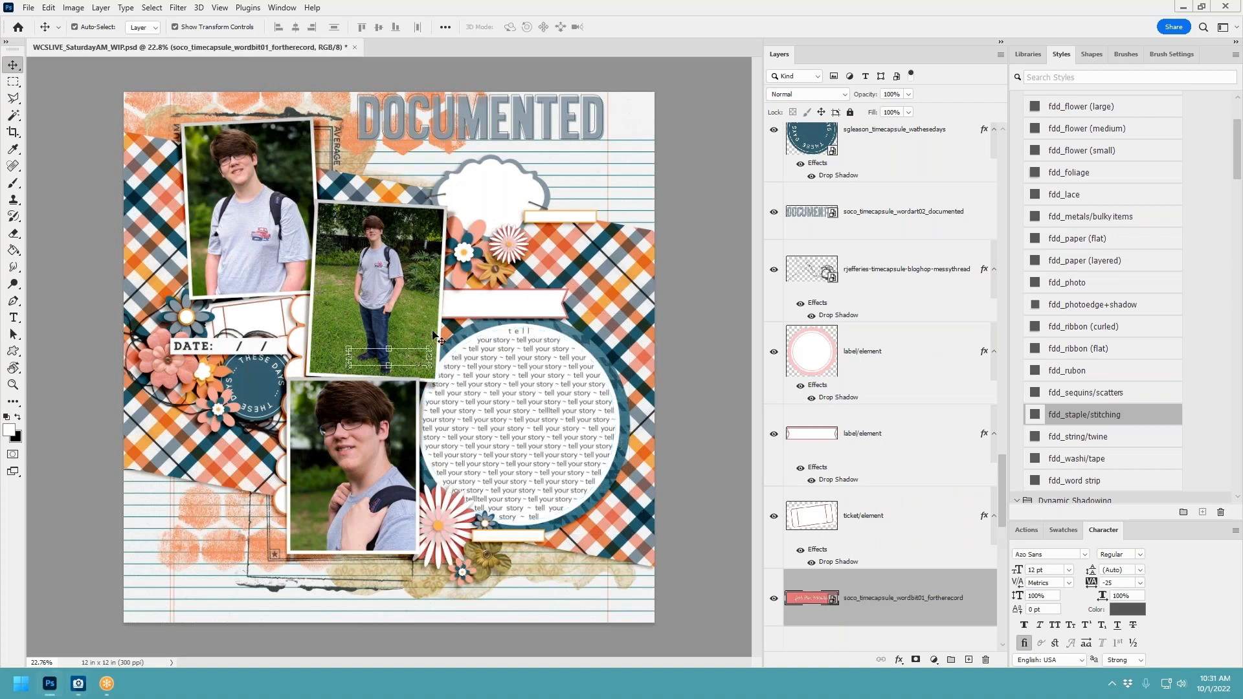
{"action": "left_click_drag", "start_coordinate": [404, 367], "coordinate": [591, 151]}
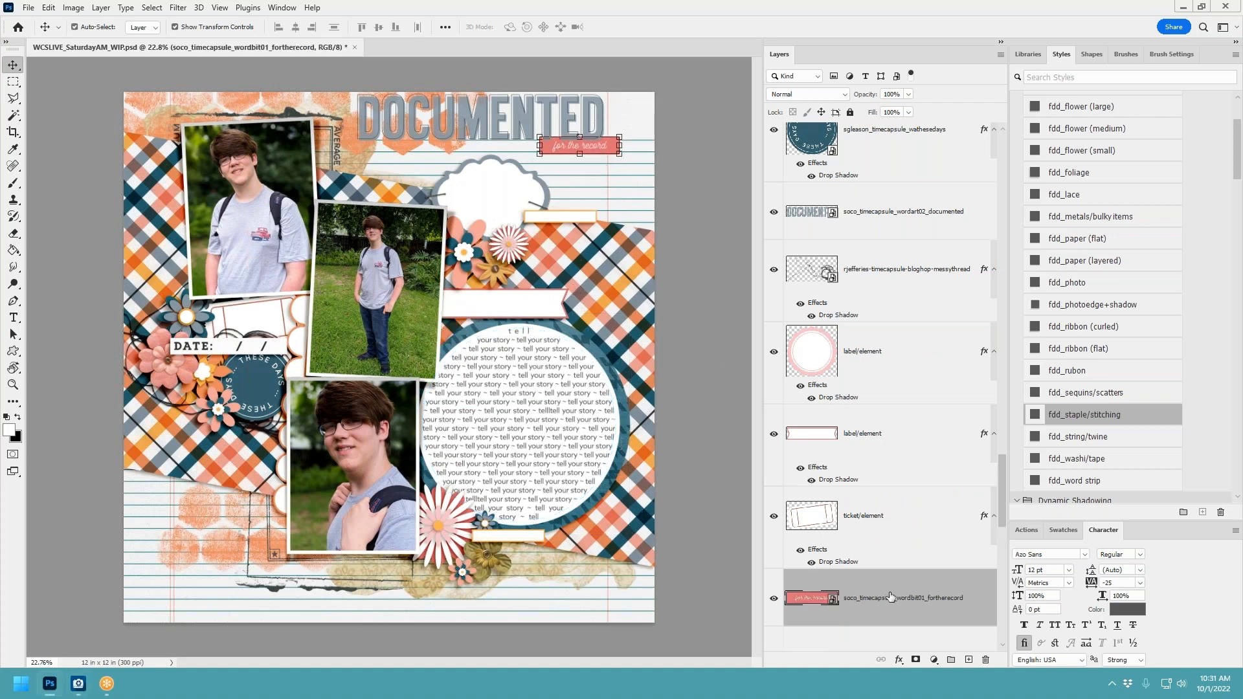
{"action": "left_click_drag", "start_coordinate": [891, 597], "coordinate": [907, 194]}
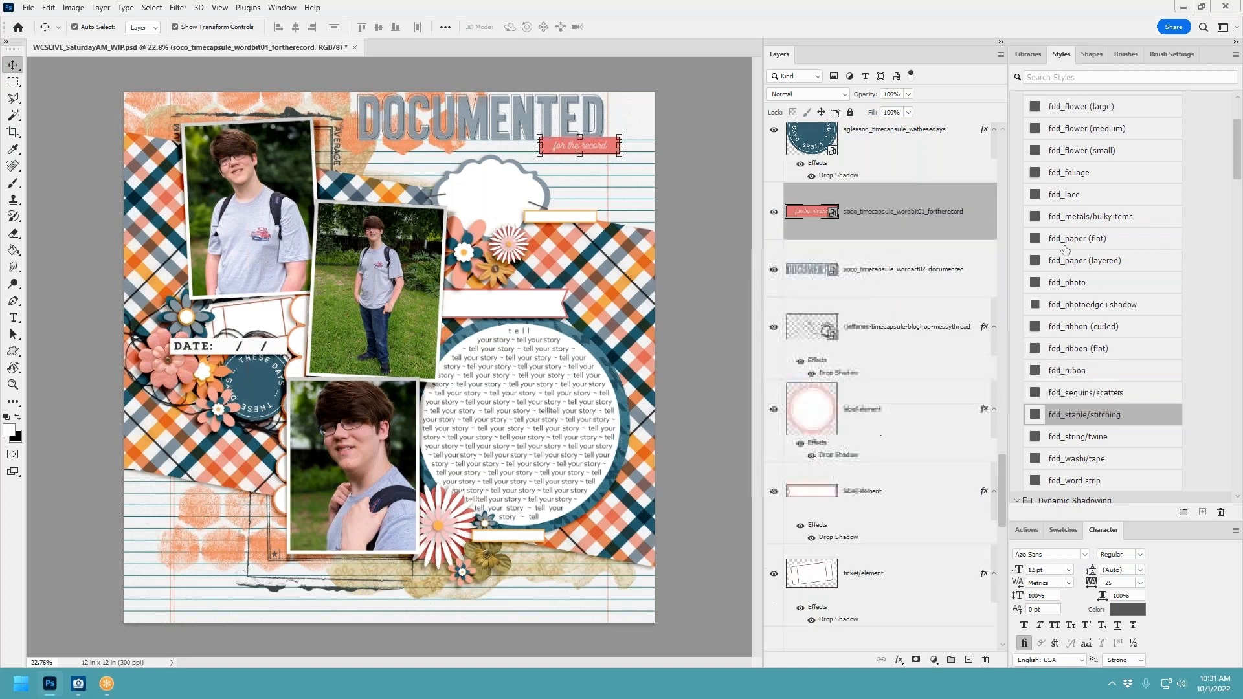
{"action": "left_click", "coordinate": [1077, 238]}
{"action": "left_click_drag", "start_coordinate": [606, 149], "coordinate": [599, 147]}
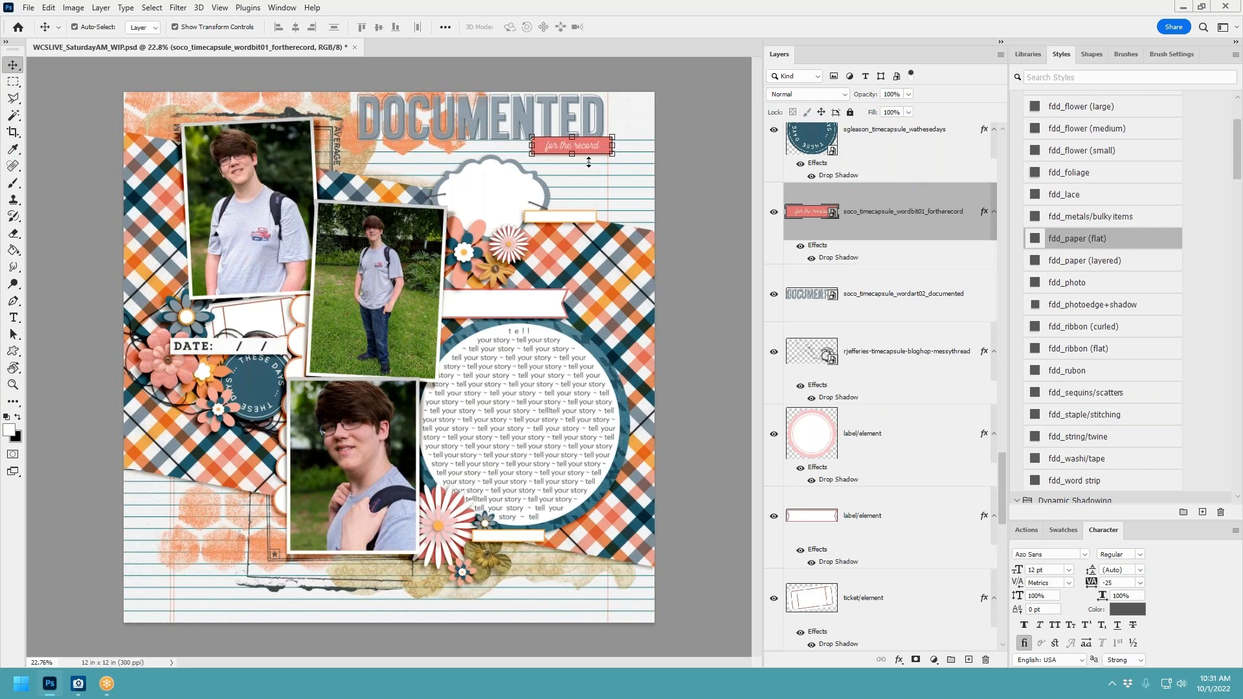
Move the DOCUMENTED word art and the "for the record" strip down together so they meet the scalloped label.
{"action": "left_click", "coordinate": [592, 127], "text": "shift"}
{"action": "left_click_drag", "start_coordinate": [591, 128], "coordinate": [593, 164]}
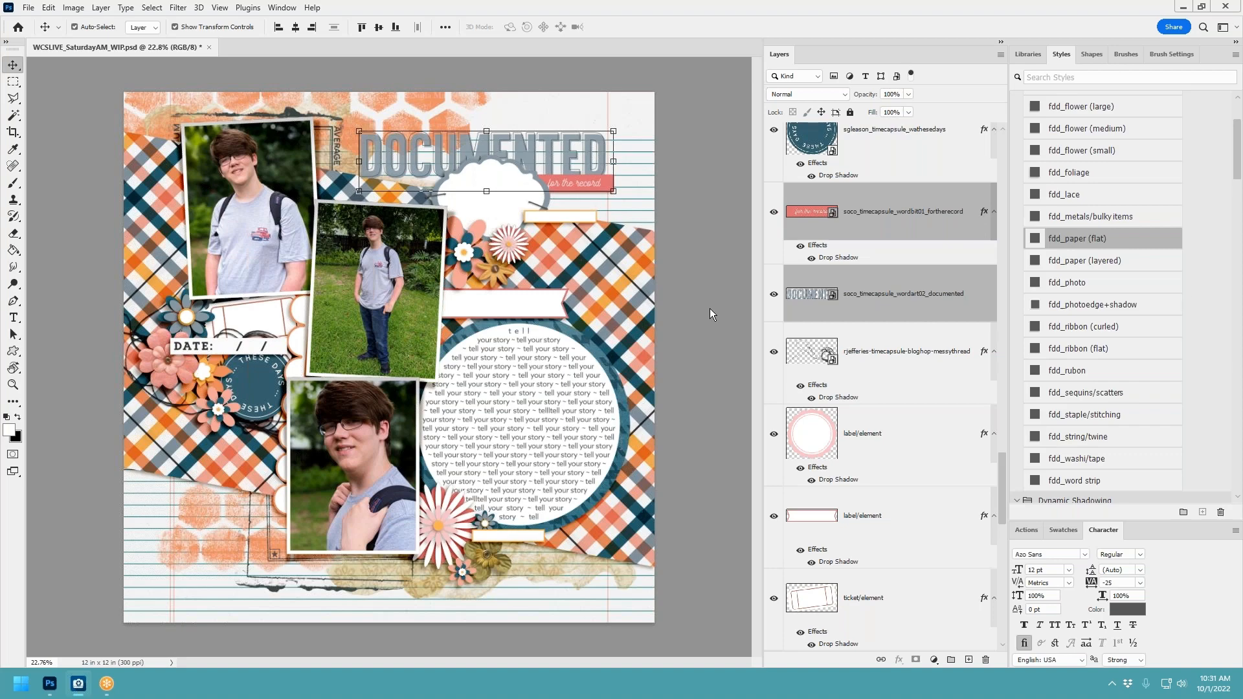
Replace the striped flower below the scalloped label with the camera, styled fdd_metals/bulky items and rotated about 9°.
{"action": "left_click", "coordinate": [513, 245]}
{"action": "left_click_drag", "start_coordinate": [1118, 252], "coordinate": [474, 303]}
{"action": "left_click_drag", "start_coordinate": [398, 361], "coordinate": [549, 240]}
{"action": "left_click", "coordinate": [1102, 217]}
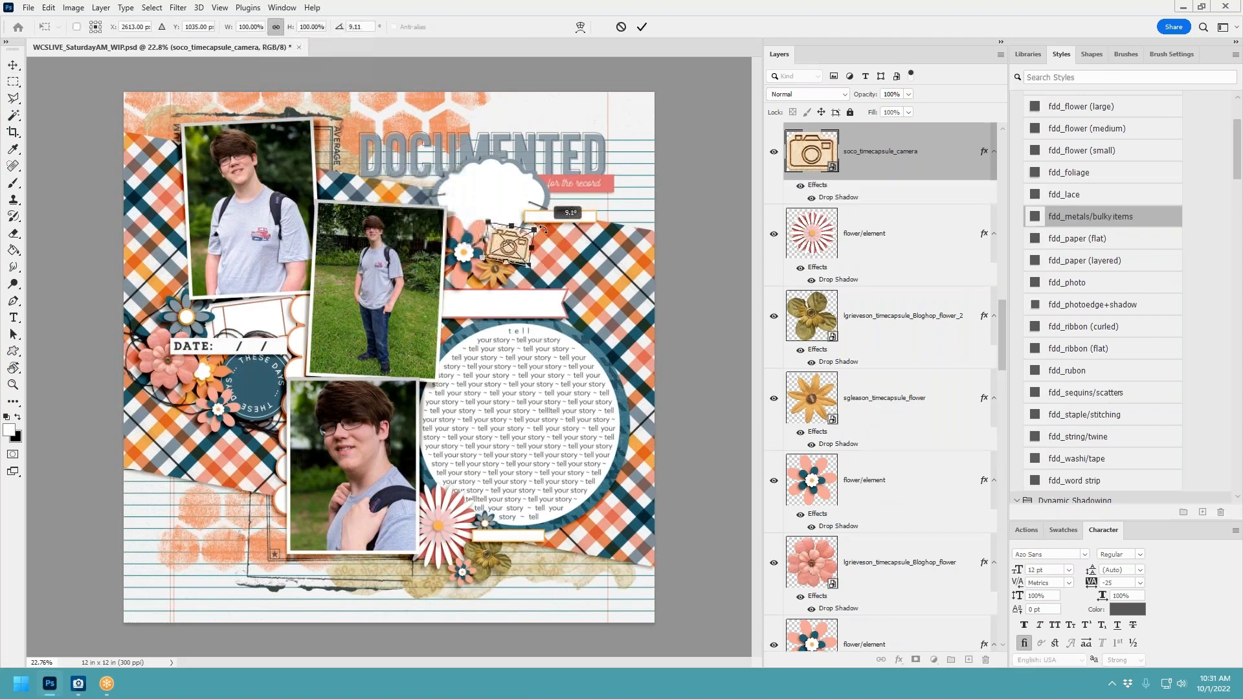
{"action": "left_click", "coordinate": [642, 27]}
{"action": "right_click", "coordinate": [884, 223]}
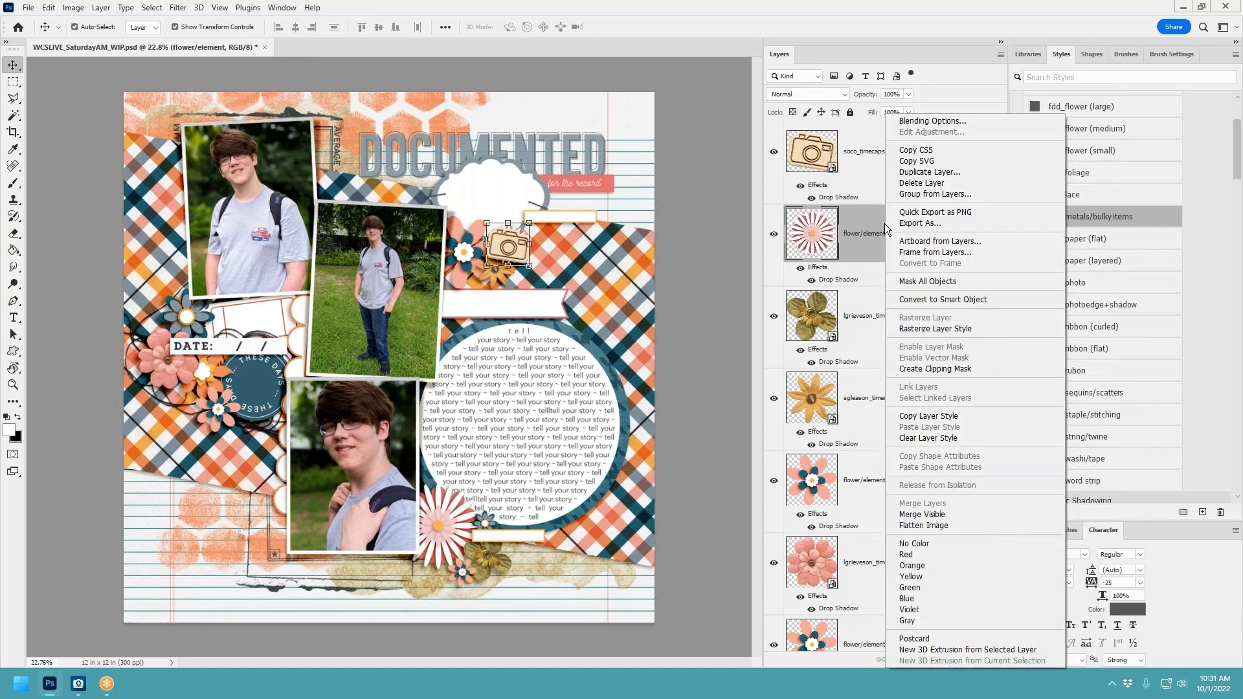
{"action": "left_click", "coordinate": [921, 183]}
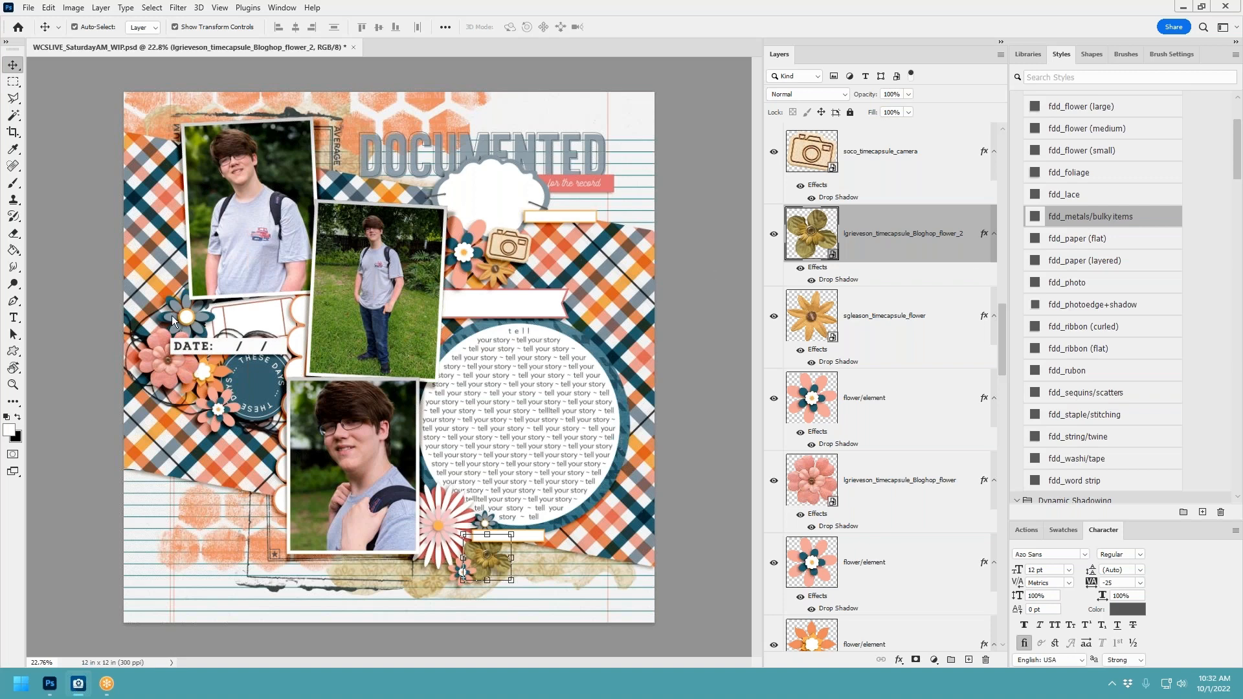
Add the blue-grey FWP2 flower over the large striped flower by the lower photo and apply the fdd_flower (large) style.
{"action": "left_click", "coordinate": [444, 514]}
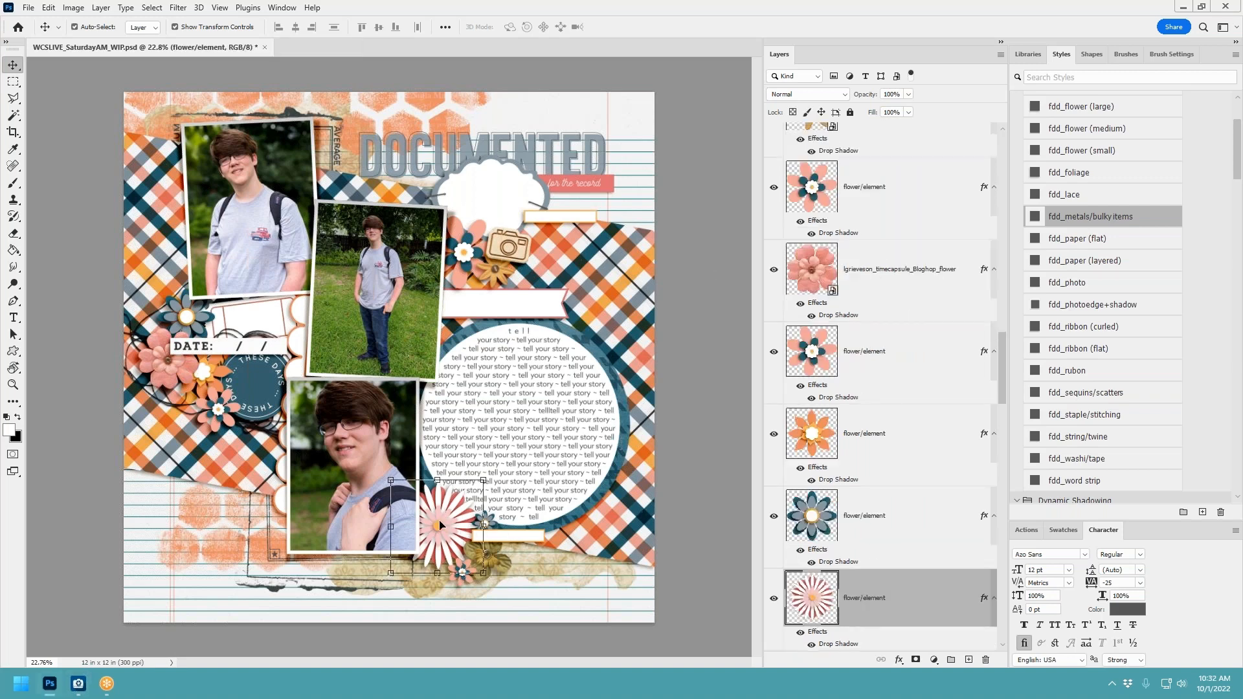
{"action": "left_click_drag", "start_coordinate": [511, 301], "coordinate": [369, 431]}
{"action": "left_click_drag", "start_coordinate": [477, 352], "coordinate": [461, 506]}
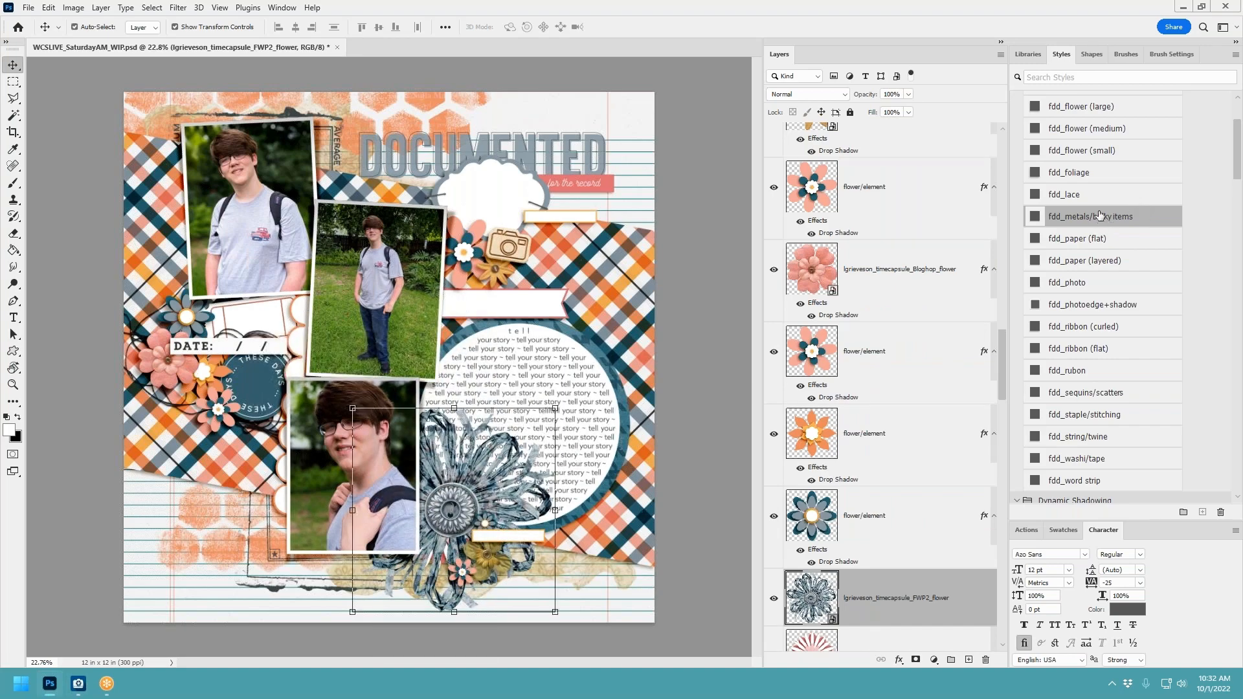
{"action": "scroll", "coordinate": [1109, 149], "scroll_direction": "up", "scroll_amount": 1}
{"action": "left_click", "coordinate": [1109, 147]}
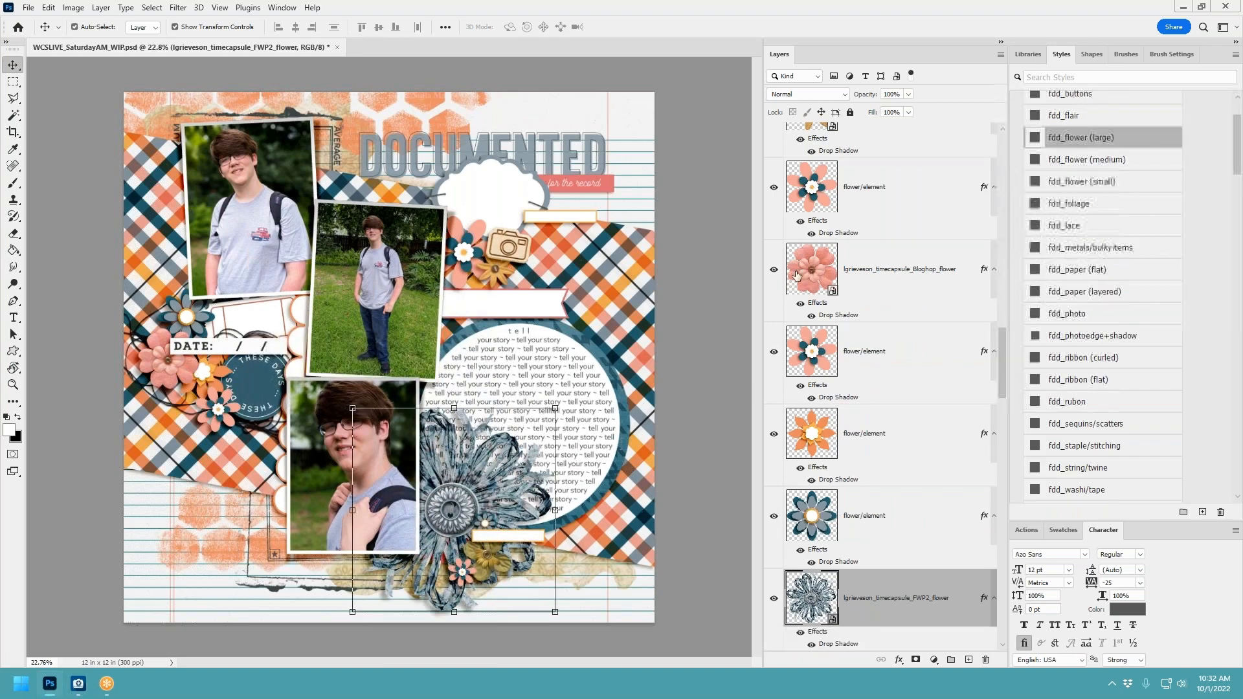
Scale the FWP2 flower to 43.51% at the lower photo's corner and delete the striped placeholder flower beneath it.
{"action": "left_click", "coordinate": [555, 407]}
{"action": "left_click_drag", "start_coordinate": [555, 408], "coordinate": [467, 505]}
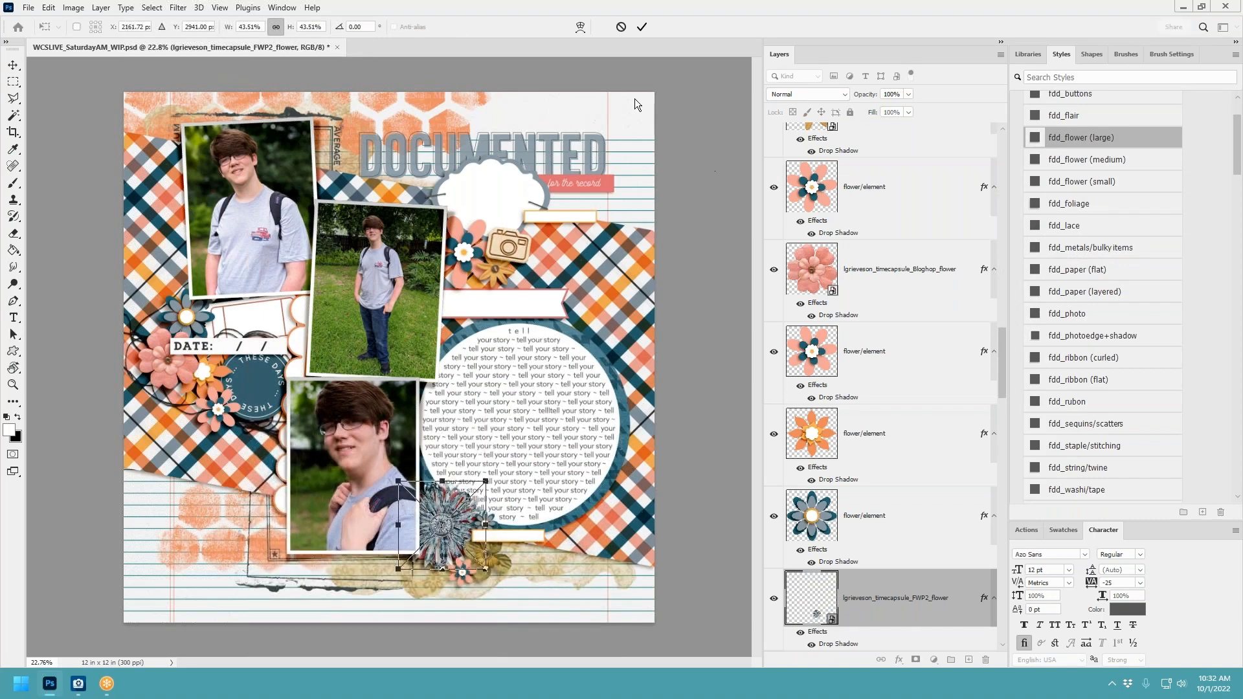
{"action": "left_click", "coordinate": [640, 30]}
{"action": "scroll", "coordinate": [890, 433], "scroll_direction": "down", "scroll_amount": 3}
{"action": "left_click", "coordinate": [890, 435]}
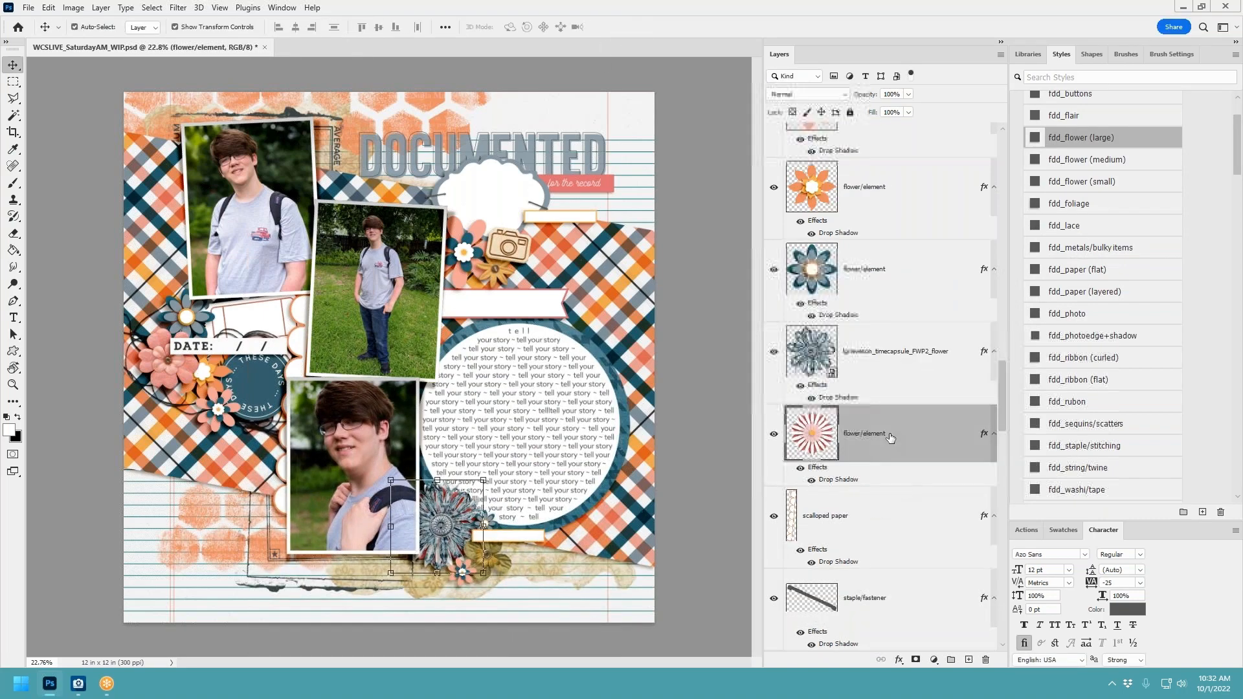
{"action": "key", "text": "Delete"}
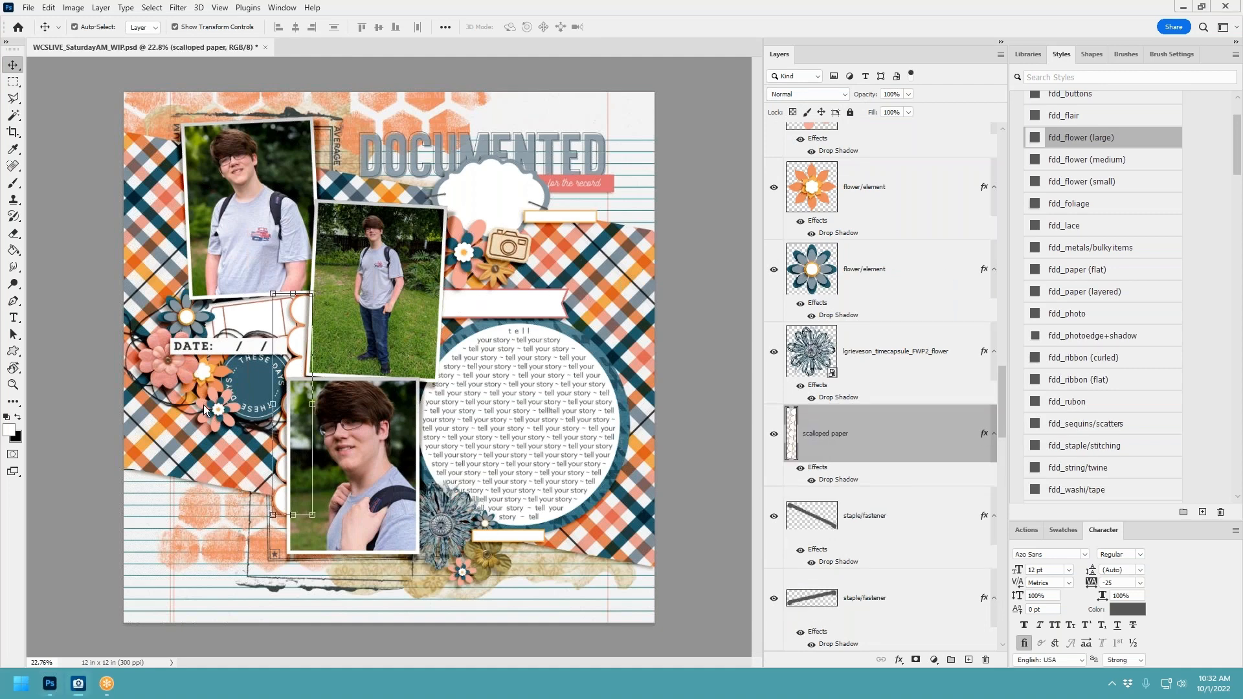
Replace the placeholder flower beside the small camera with the coral FWP3 flower, scaled down and styled fdd_flower (large).
{"action": "left_click", "coordinate": [466, 247]}
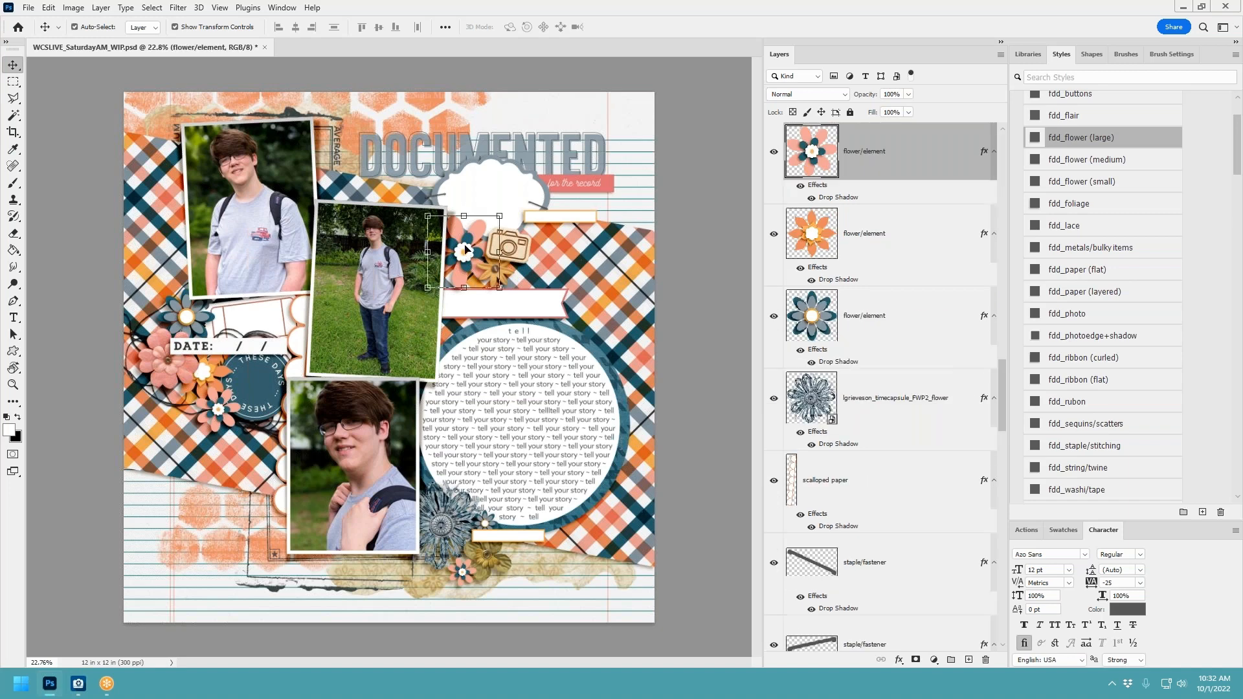
{"action": "key", "text": "ctrl+v"}
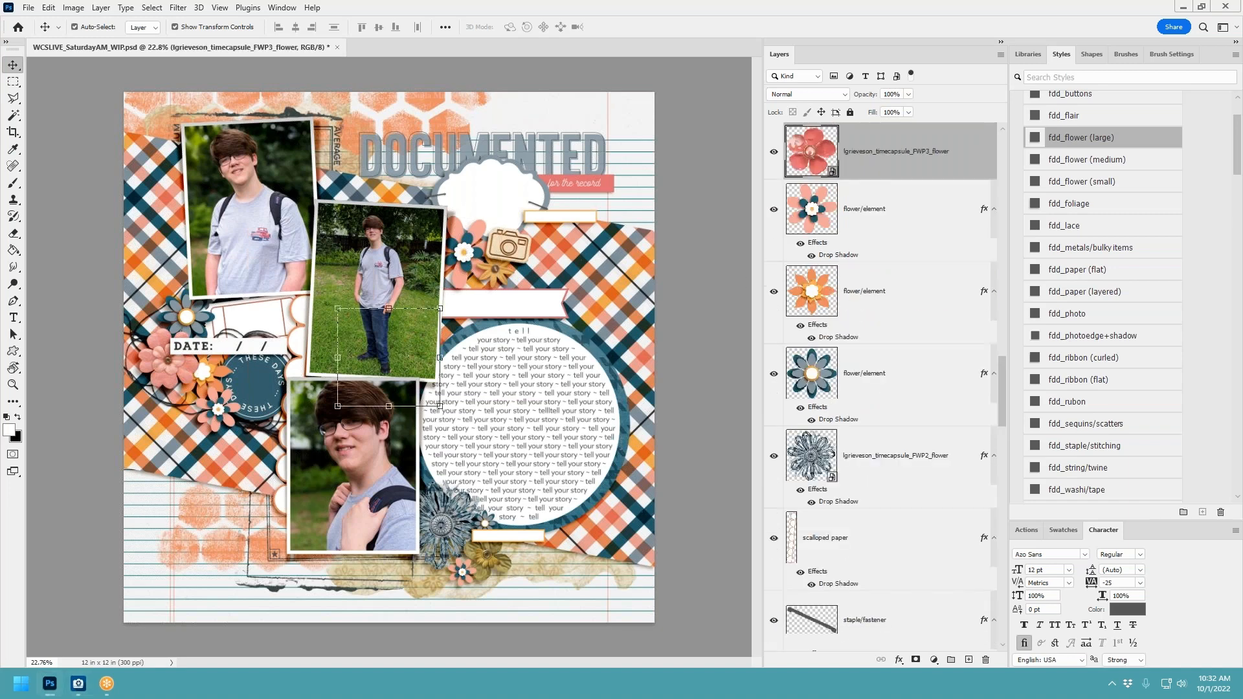
{"action": "left_click_drag", "start_coordinate": [406, 347], "coordinate": [444, 224]}
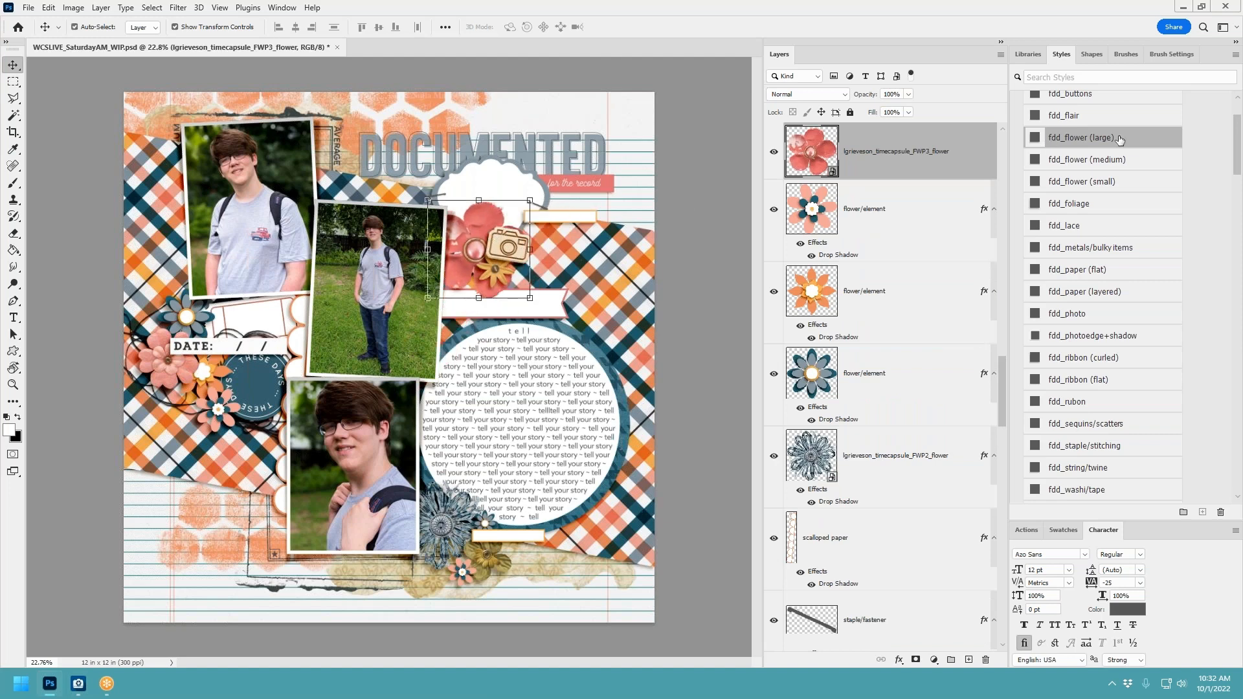
{"action": "left_click_drag", "start_coordinate": [530, 200], "coordinate": [467, 244]}
{"action": "left_click", "coordinate": [641, 29]}
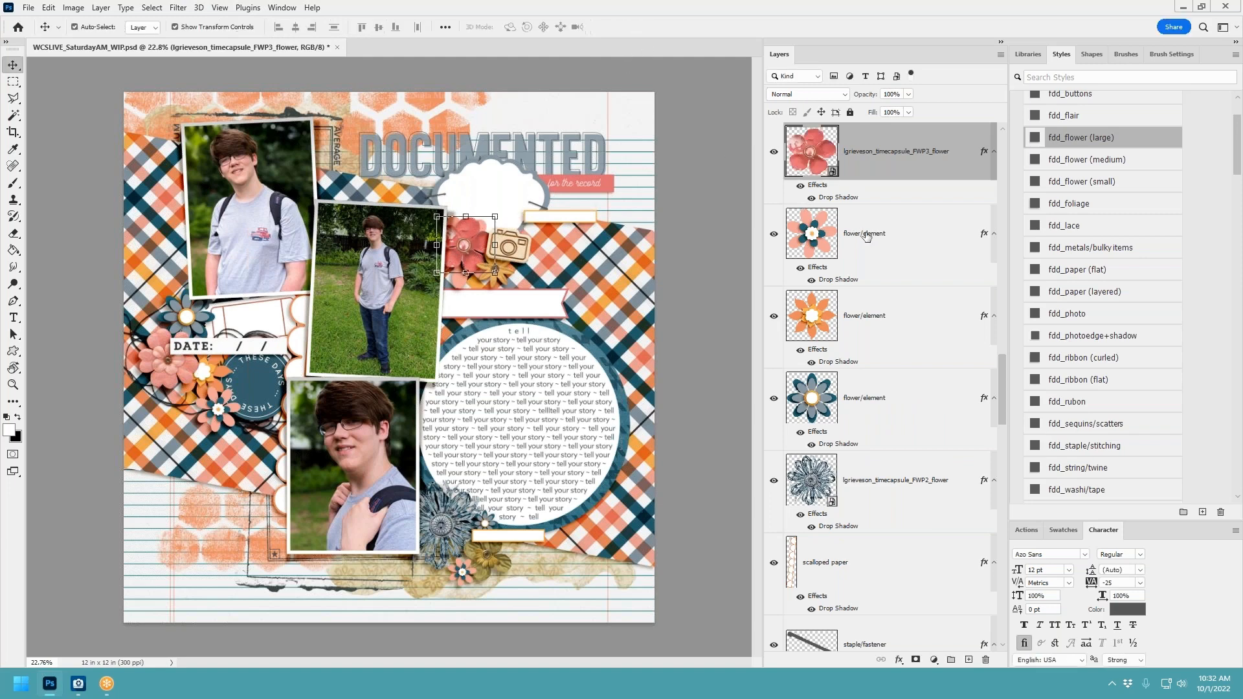
{"action": "right_click", "coordinate": [870, 233]}
{"action": "left_click", "coordinate": [948, 184]}
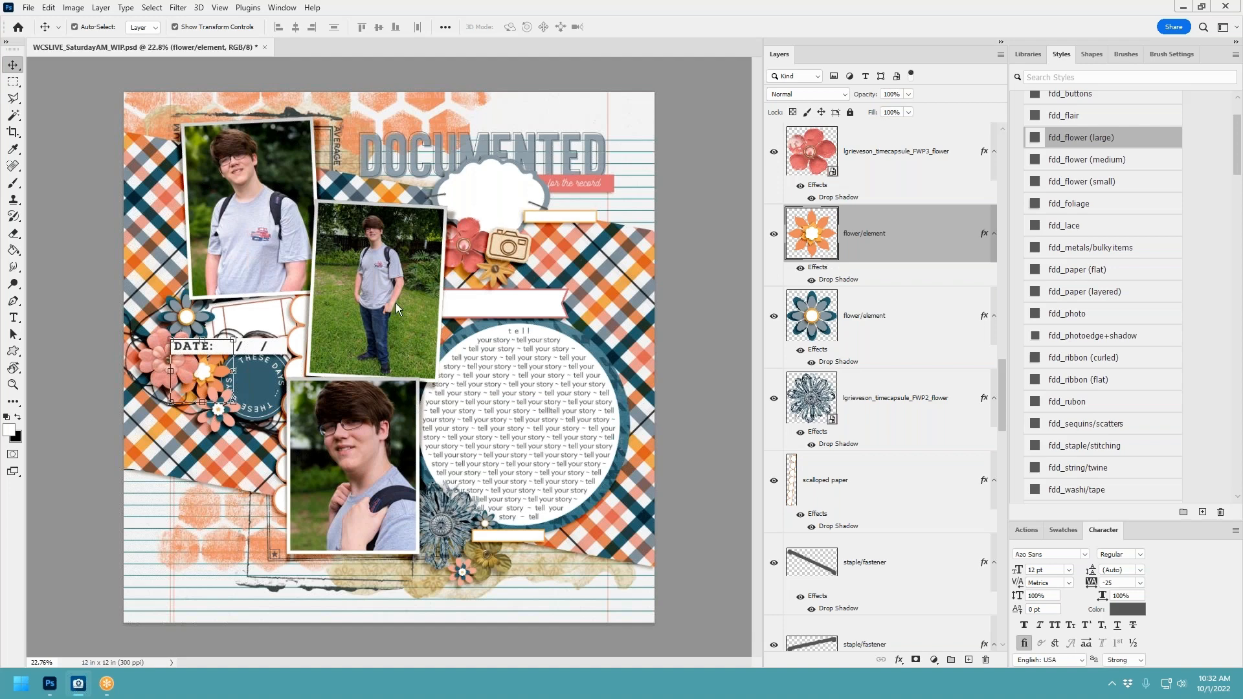
Clip the orange polka-dot paper bh pp (10) to the scalloped paper strip and scale it to 52.56%.
{"action": "left_click", "coordinate": [298, 316]}
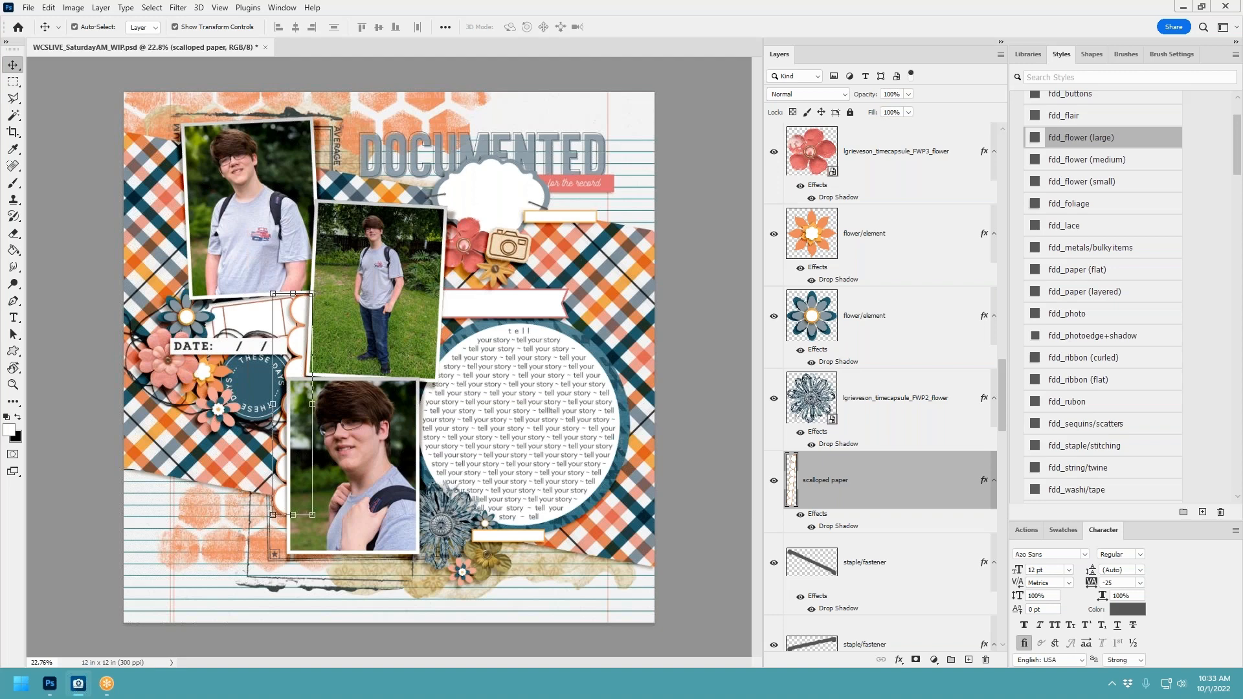
{"action": "key", "text": "ctrl+v"}
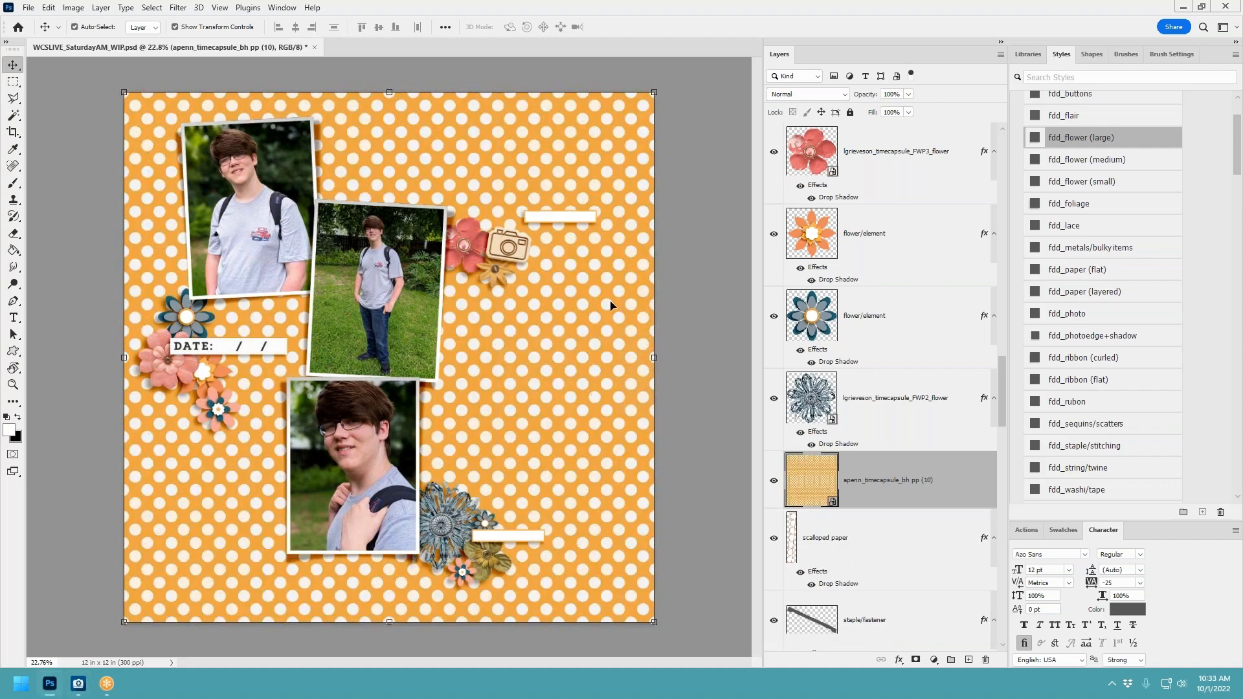
{"action": "key", "text": "ctrl+alt+g"}
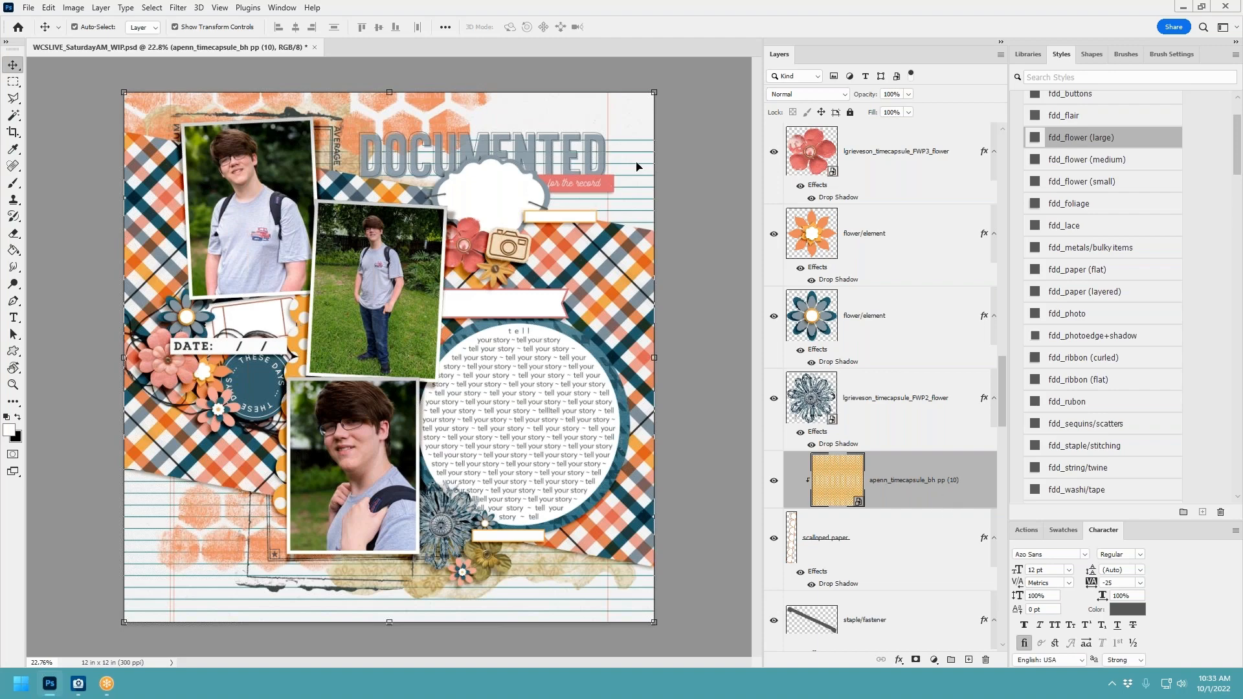
{"action": "left_click_drag", "start_coordinate": [654, 92], "coordinate": [386, 318]}
{"action": "left_click_drag", "start_coordinate": [369, 370], "coordinate": [405, 313]}
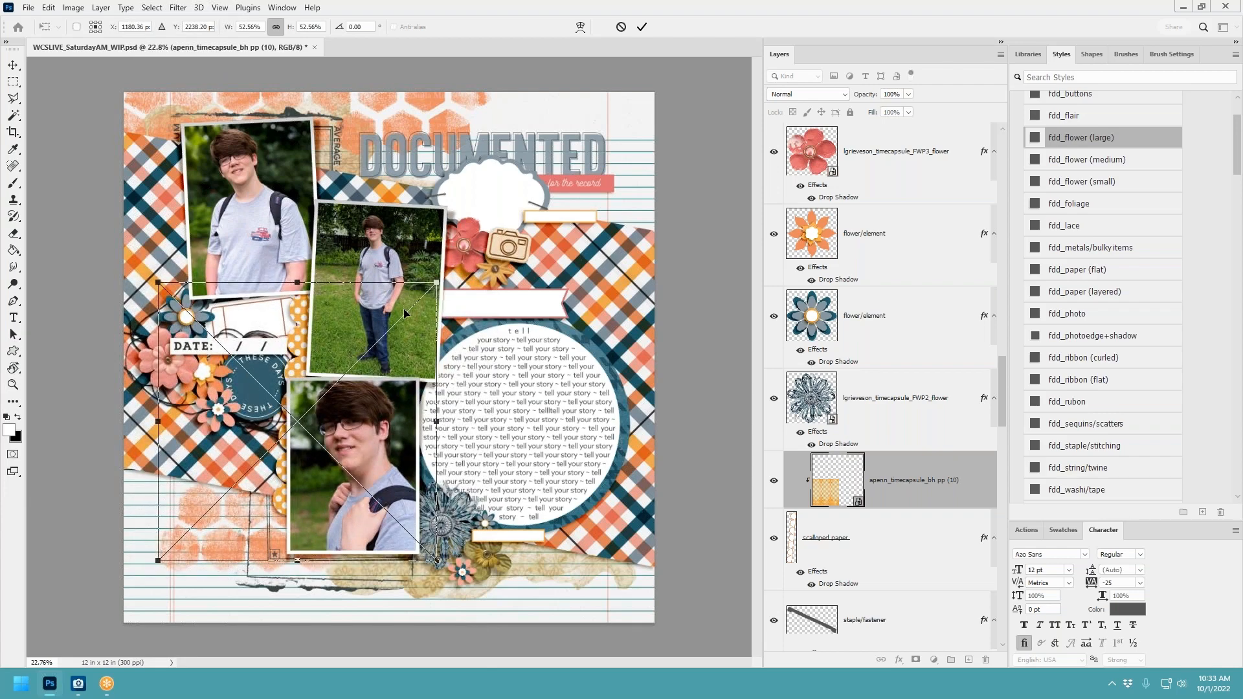
{"action": "left_click", "coordinate": [646, 33]}
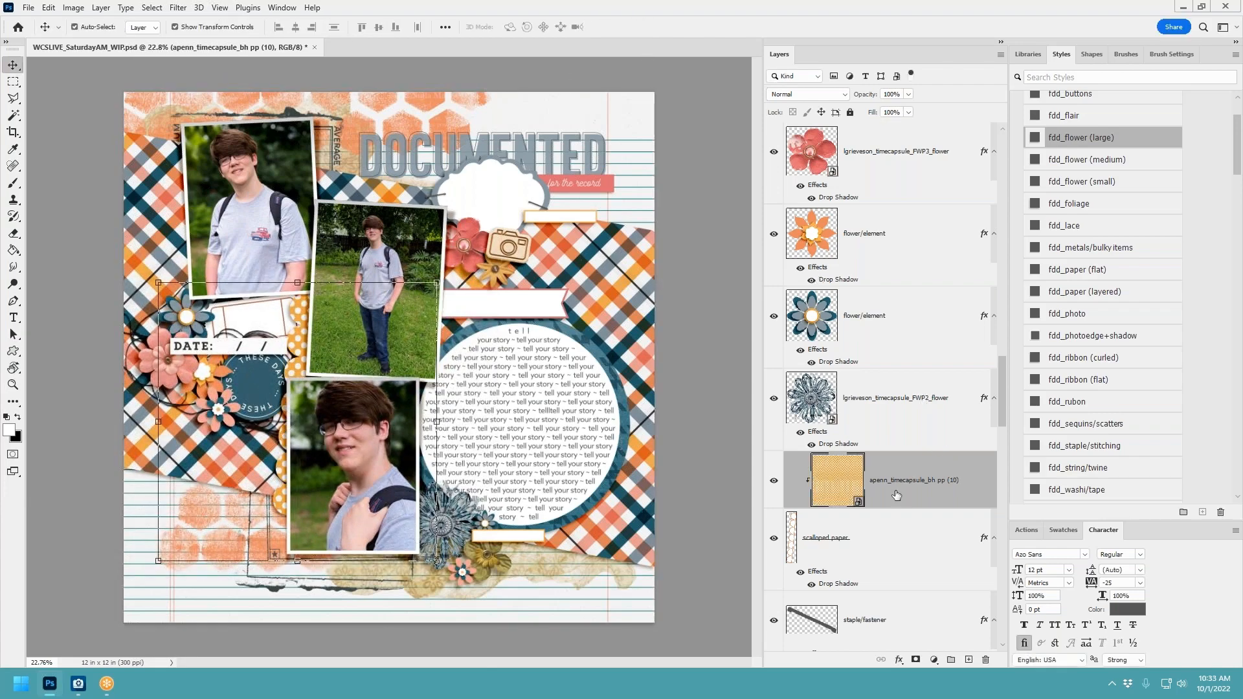
Replace the small placeholder flower below the lower photo with the apenn bh flower (1), styled fdd_flower (small).
{"action": "left_click", "coordinate": [256, 322]}
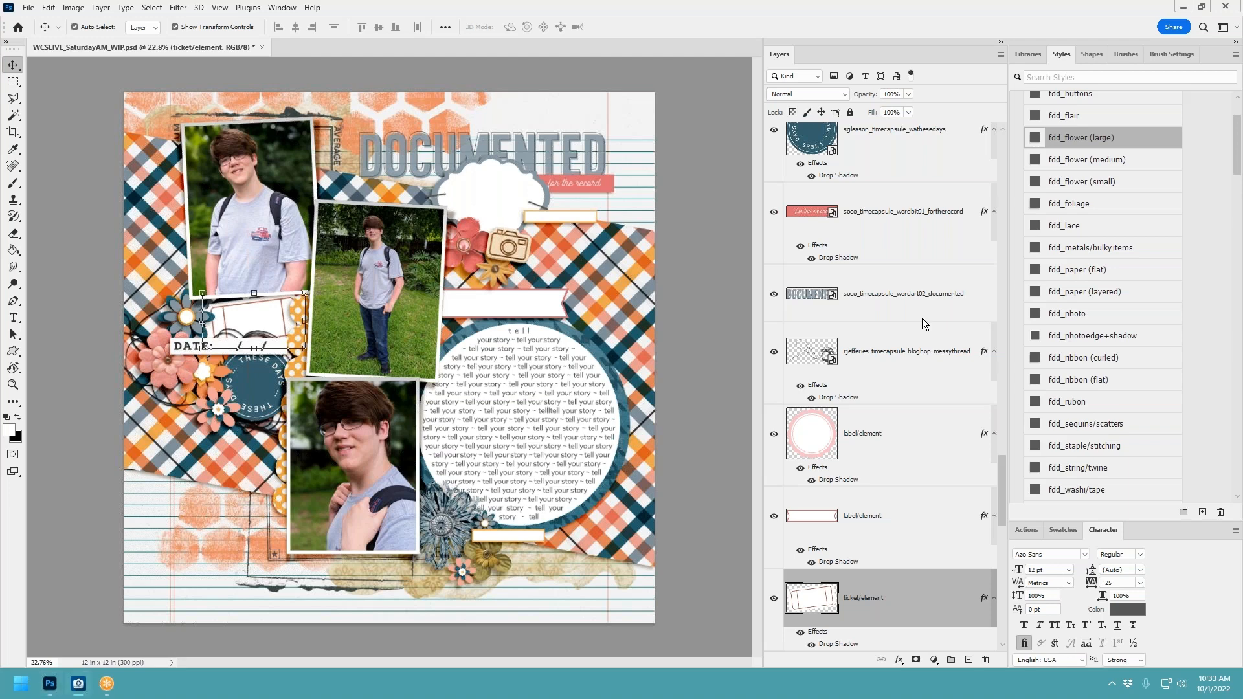
{"action": "left_click", "coordinate": [222, 410]}
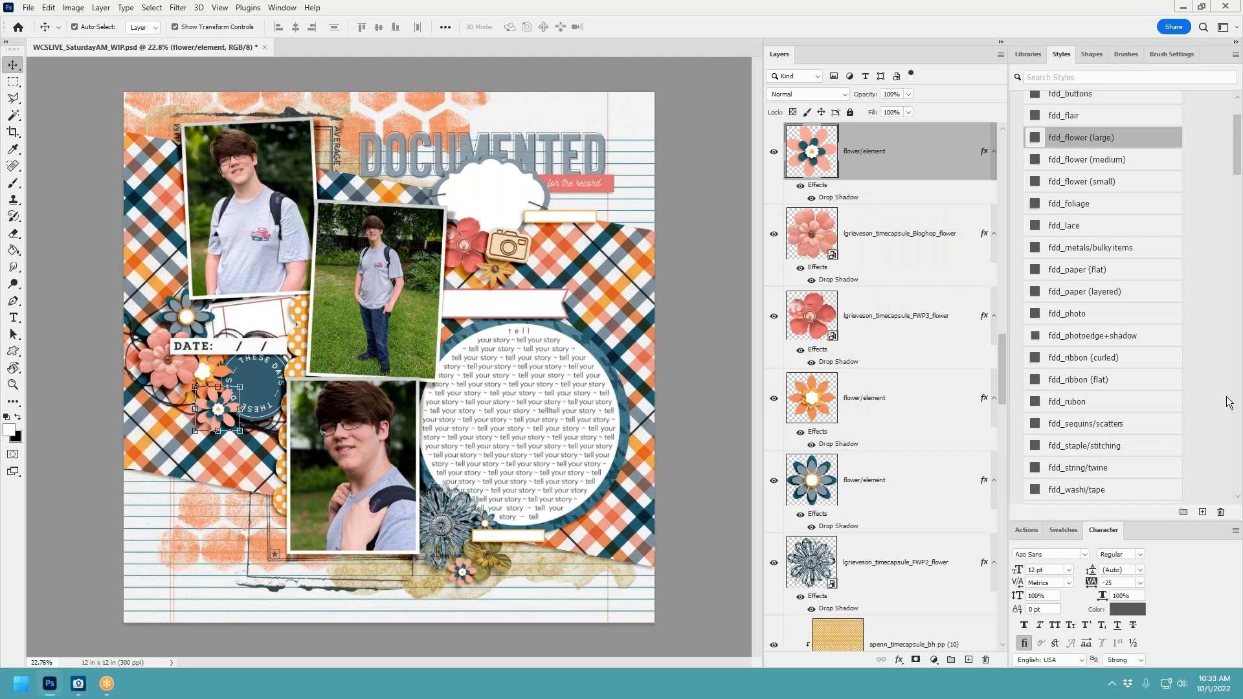
{"action": "left_click", "coordinate": [471, 577]}
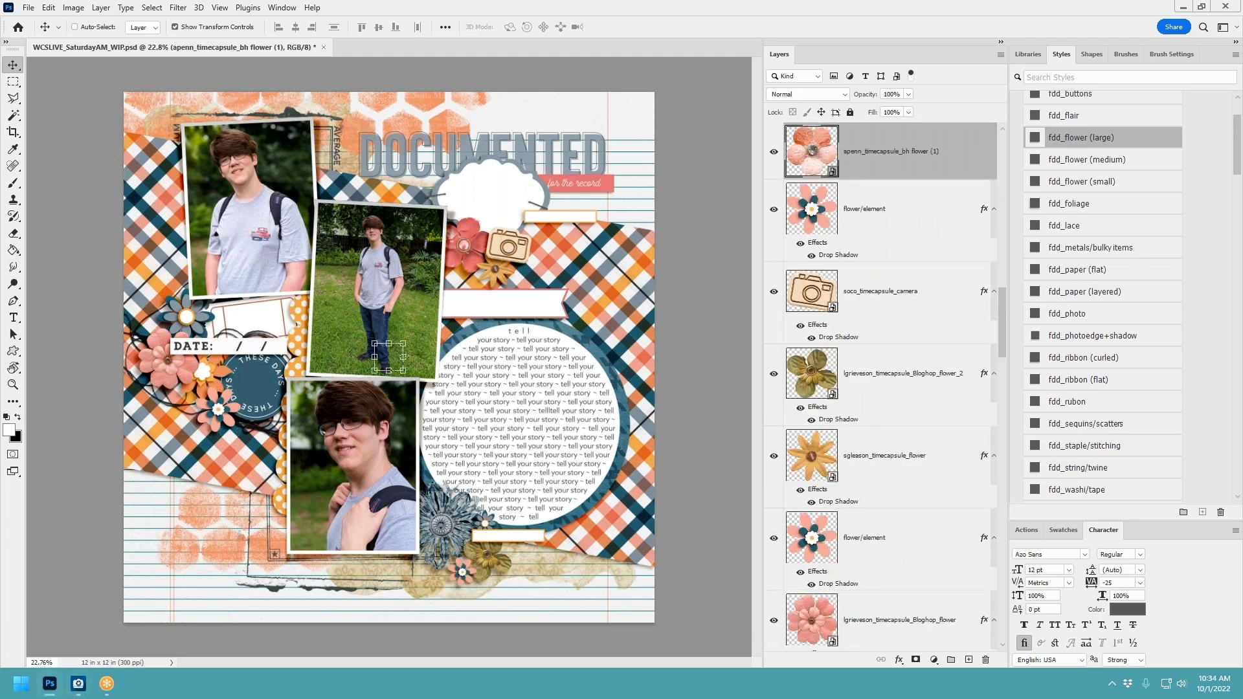
{"action": "left_click_drag", "start_coordinate": [389, 355], "coordinate": [458, 577]}
{"action": "left_click", "coordinate": [1087, 183]}
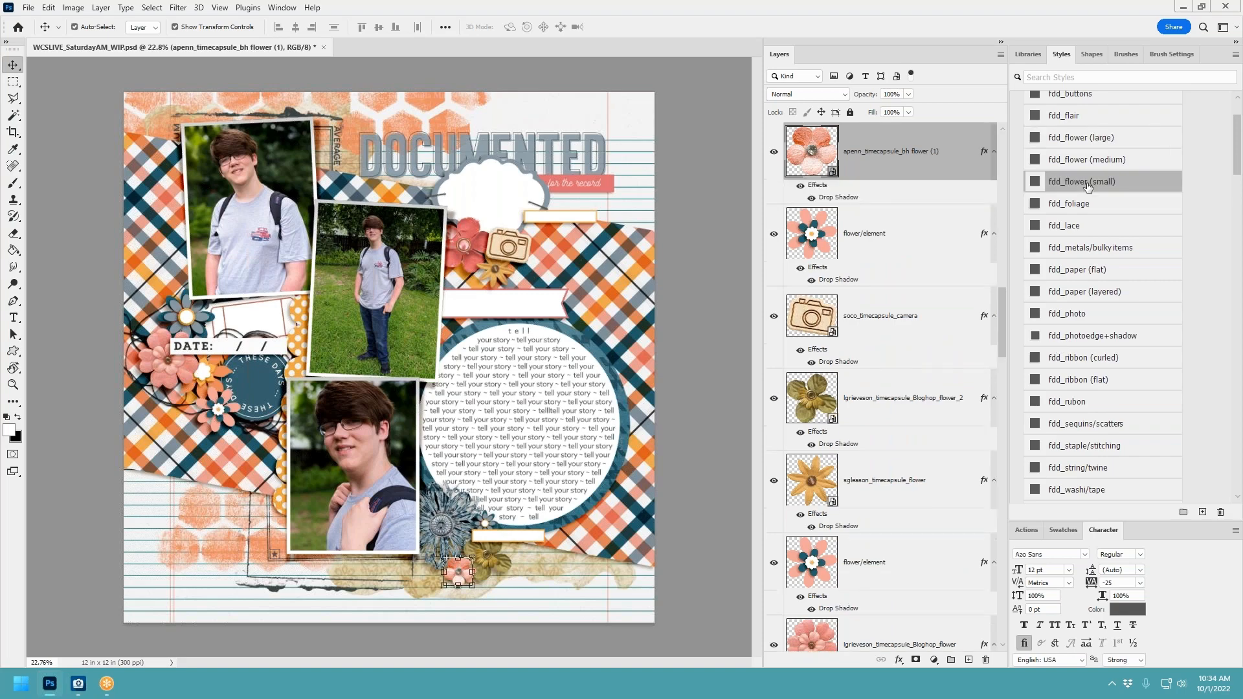
{"action": "right_click", "coordinate": [880, 231]}
{"action": "left_click", "coordinate": [936, 184]}
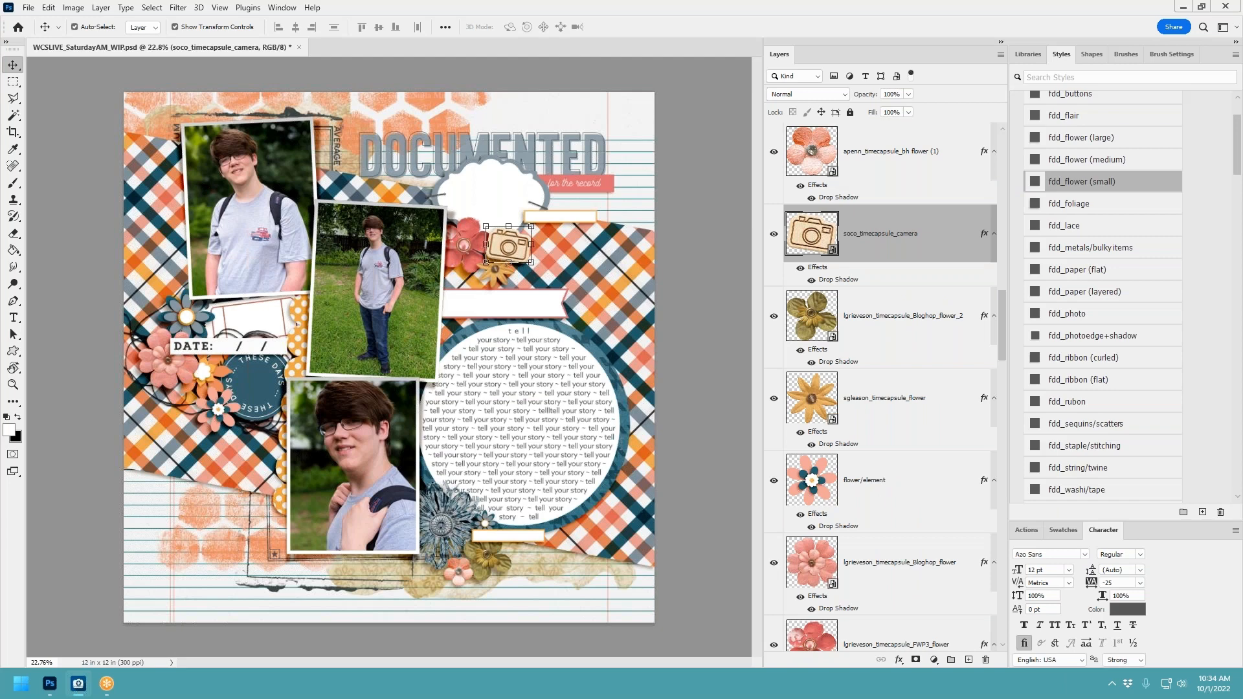
Replace the coral-and-teal placeholder in the date-strip cluster with the white apenn FWP3 flower, scaled to fit and styled fdd_flower (medium).
{"action": "left_click", "coordinate": [217, 411]}
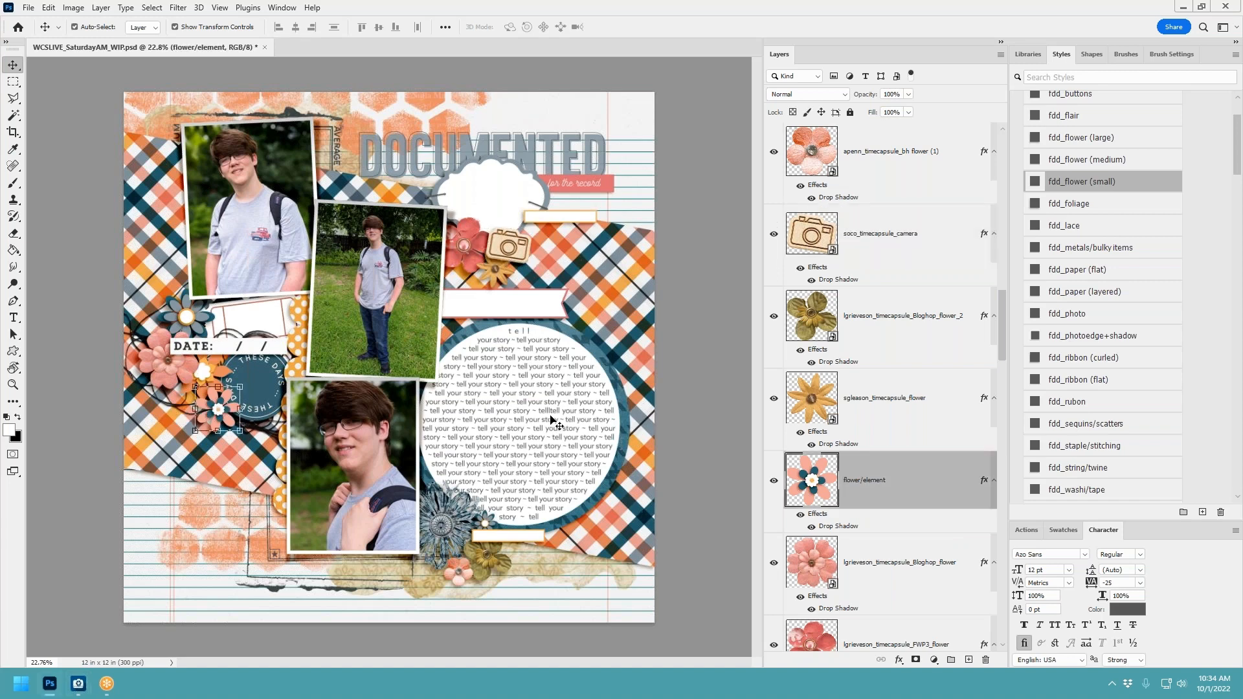
{"action": "left_click_drag", "start_coordinate": [580, 227], "coordinate": [243, 379]}
{"action": "left_click", "coordinate": [239, 375]}
{"action": "left_click", "coordinate": [642, 27]}
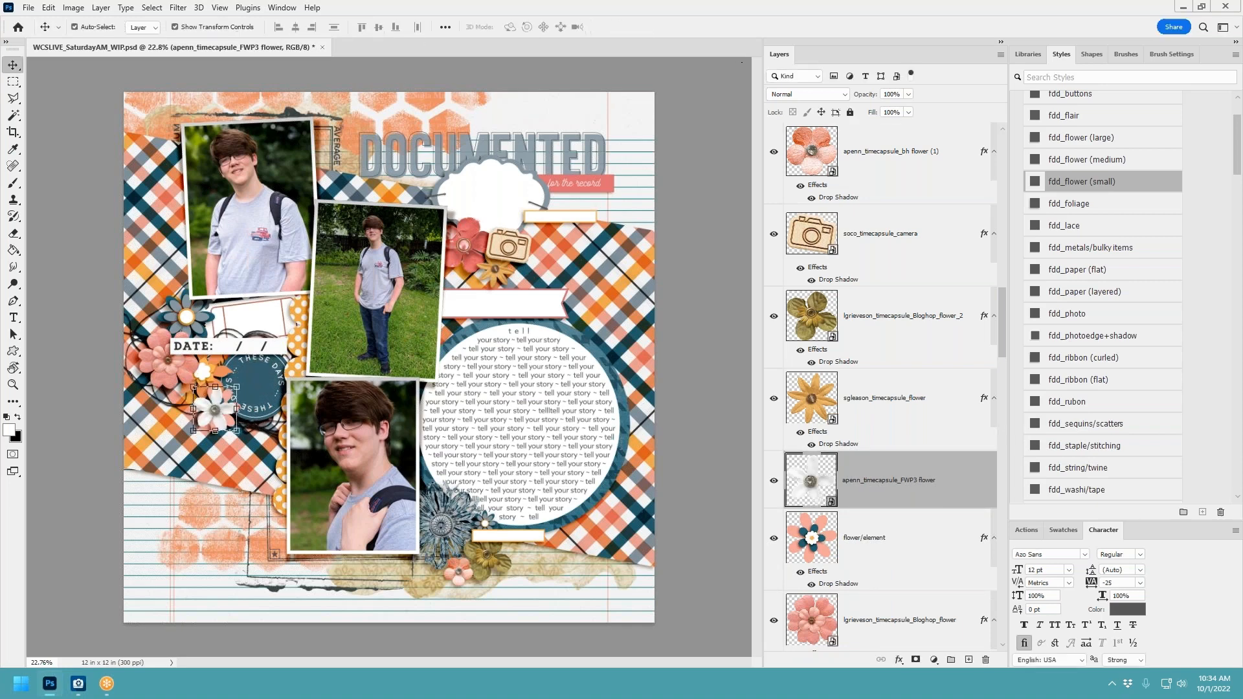
{"action": "left_click", "coordinate": [1138, 161]}
{"action": "left_click", "coordinate": [915, 561]}
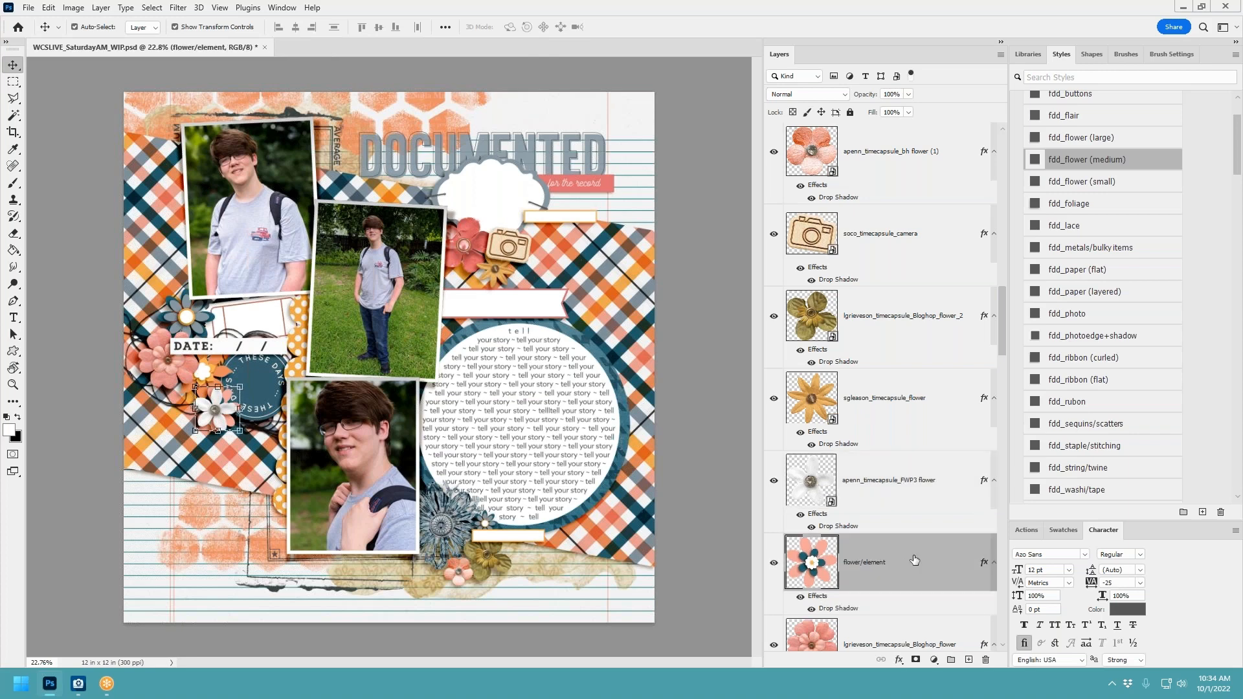
{"action": "key", "text": "Delete"}
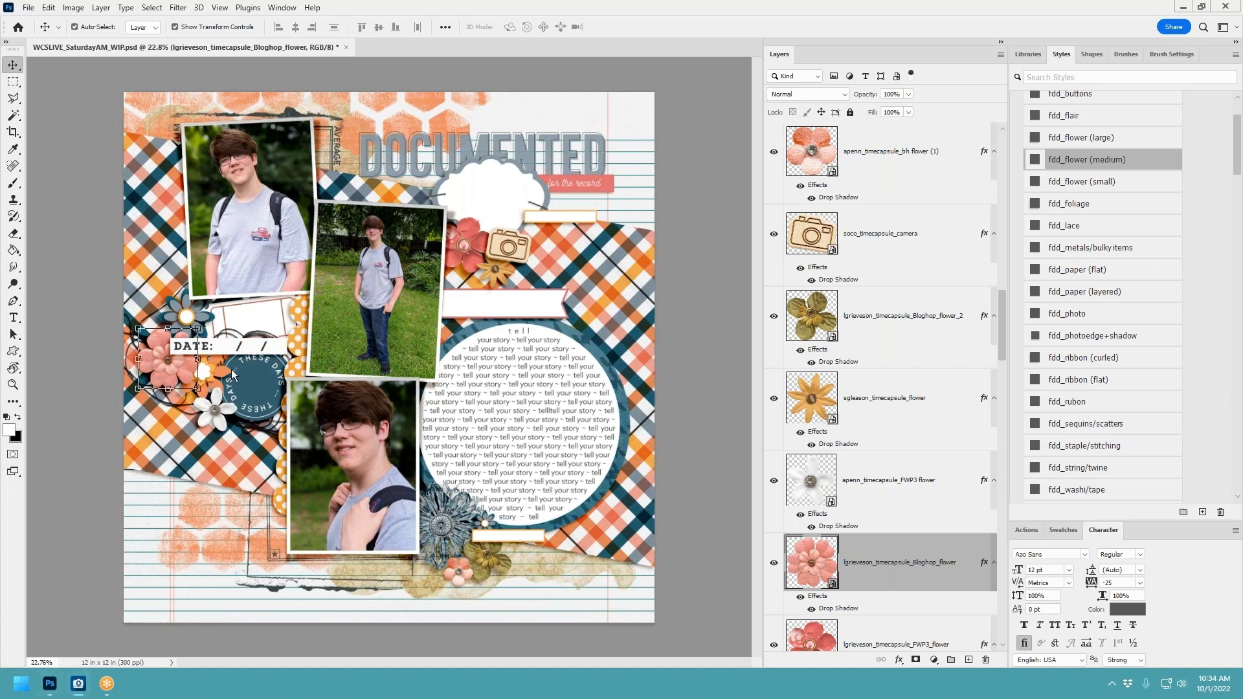
Replace the orange placeholder flower in the date-strip cluster with the documentdetails flower, scaled to 34.72% and styled fdd_flower (large).
{"action": "key", "text": "ctrl+z"}
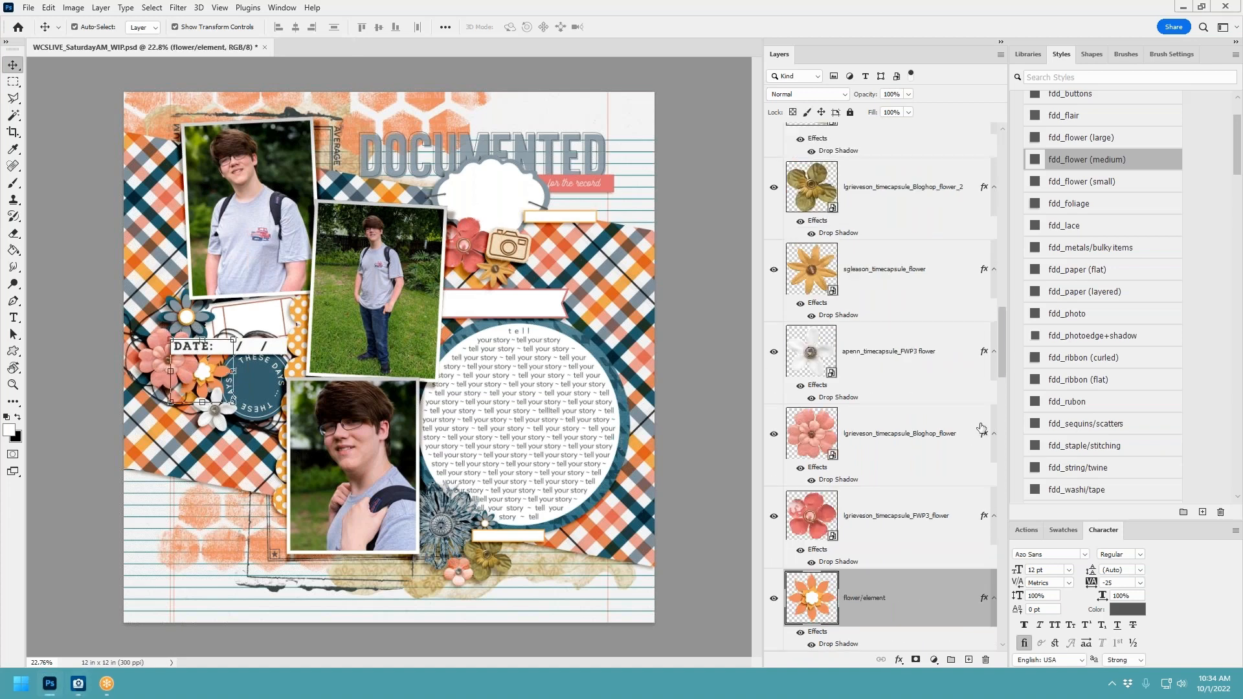
{"action": "left_click_drag", "start_coordinate": [0, 401], "coordinate": [627, 412]}
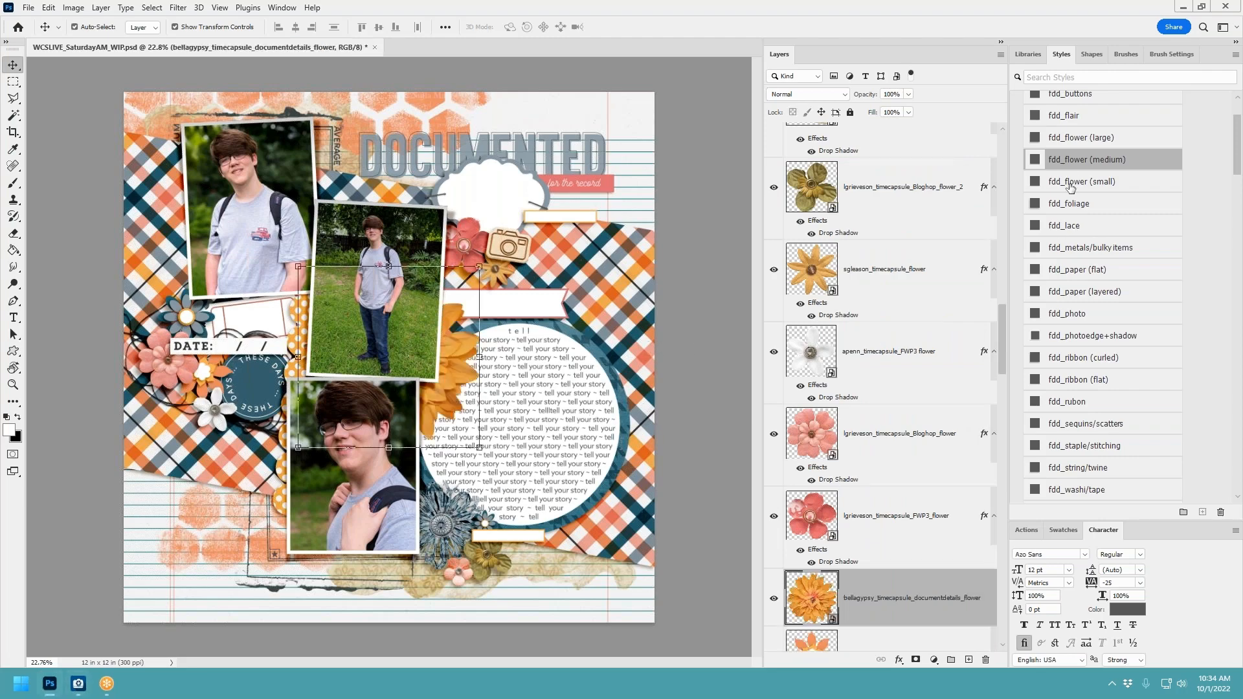
{"action": "left_click", "coordinate": [1081, 137]}
{"action": "left_click_drag", "start_coordinate": [479, 266], "coordinate": [229, 378]}
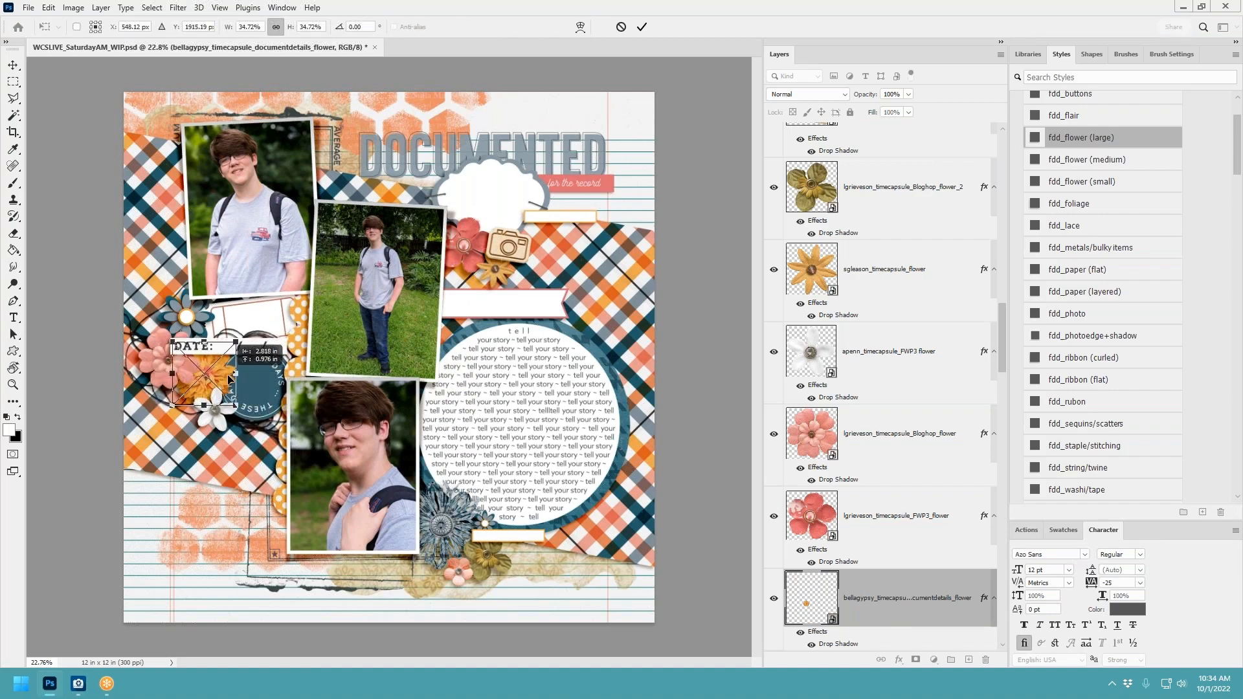
{"action": "left_click", "coordinate": [641, 26]}
{"action": "scroll", "coordinate": [883, 514], "scroll_direction": "down", "scroll_amount": 2}
{"action": "left_click", "coordinate": [883, 515]}
{"action": "right_click", "coordinate": [887, 514]}
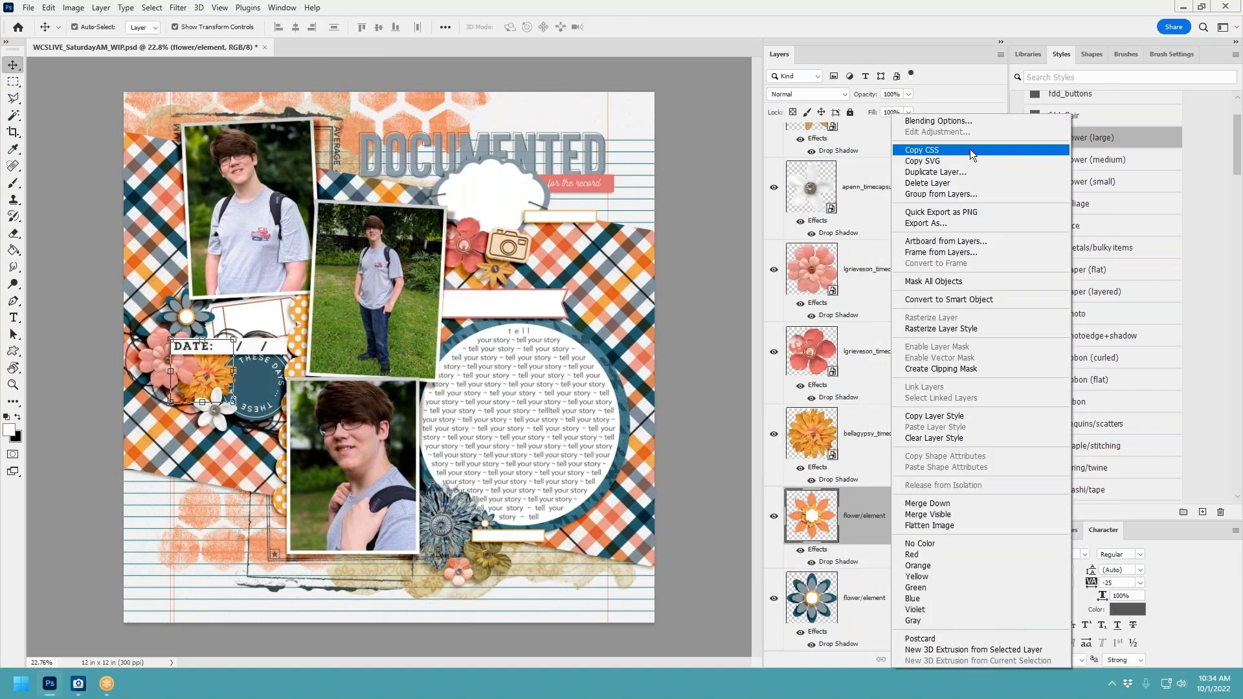
{"action": "left_click", "coordinate": [954, 178]}
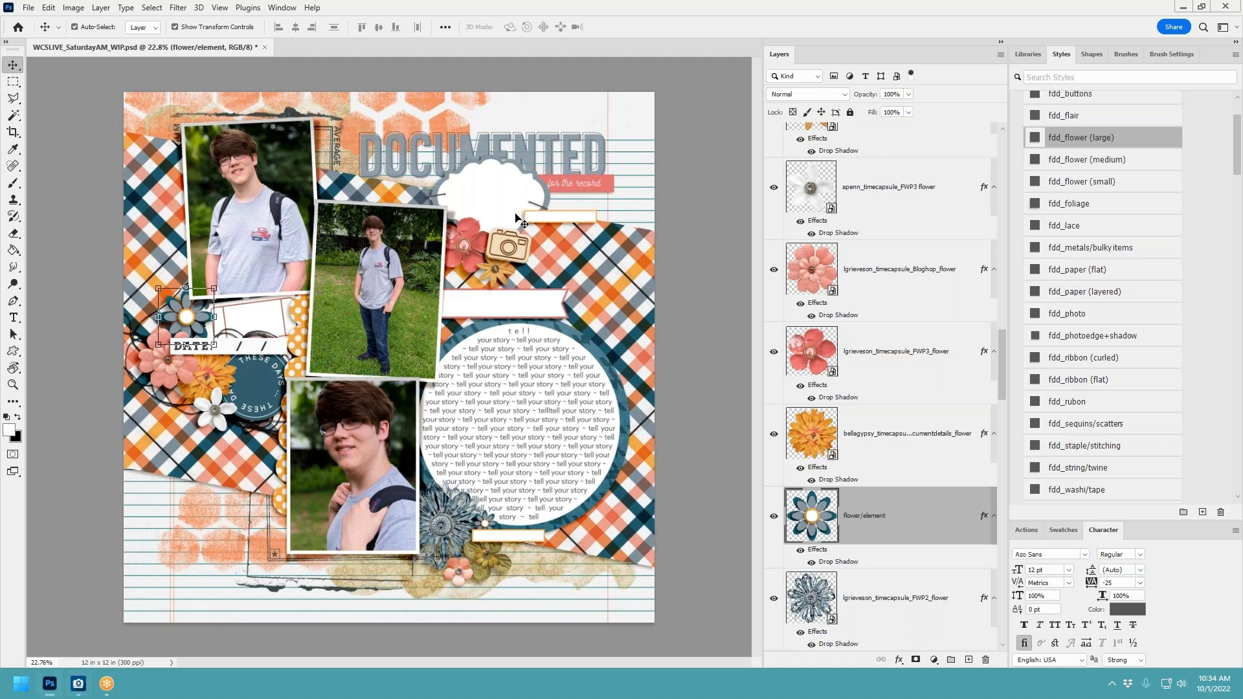
Add the bbonneville camera over the scalloped label, apply the fdd_flower (large) style and scale it to 84.28%.
{"action": "left_click", "coordinate": [512, 244]}
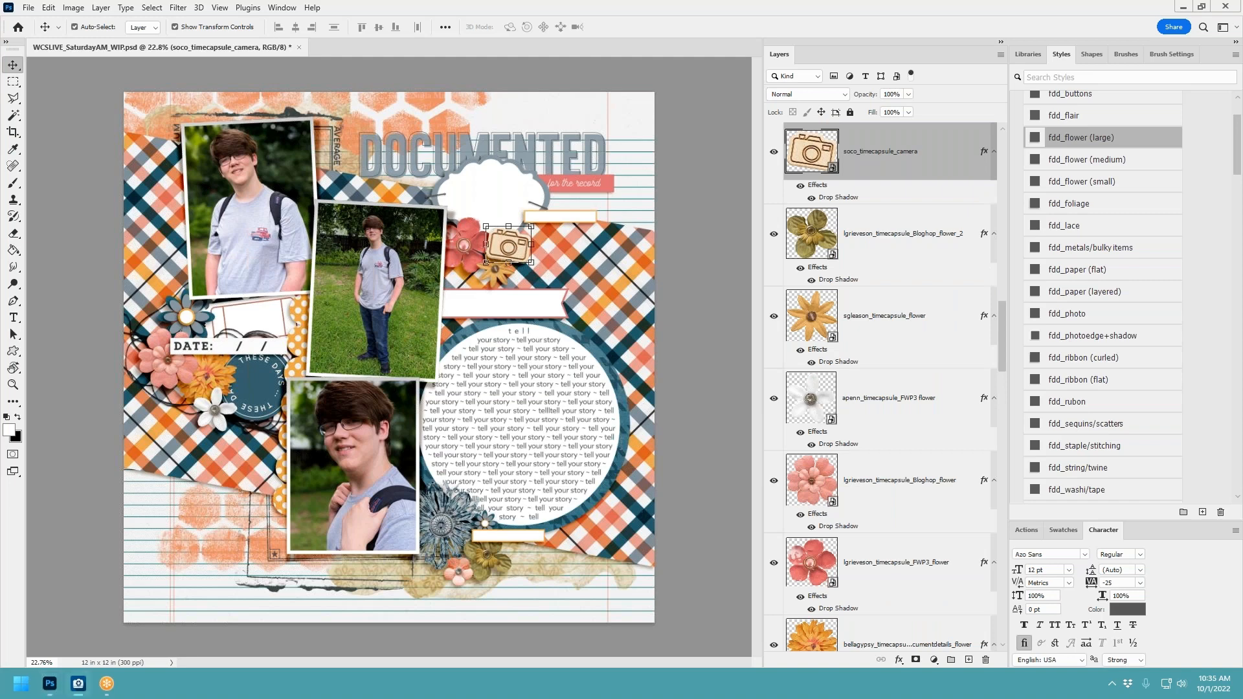
{"action": "left_click", "coordinate": [498, 187]}
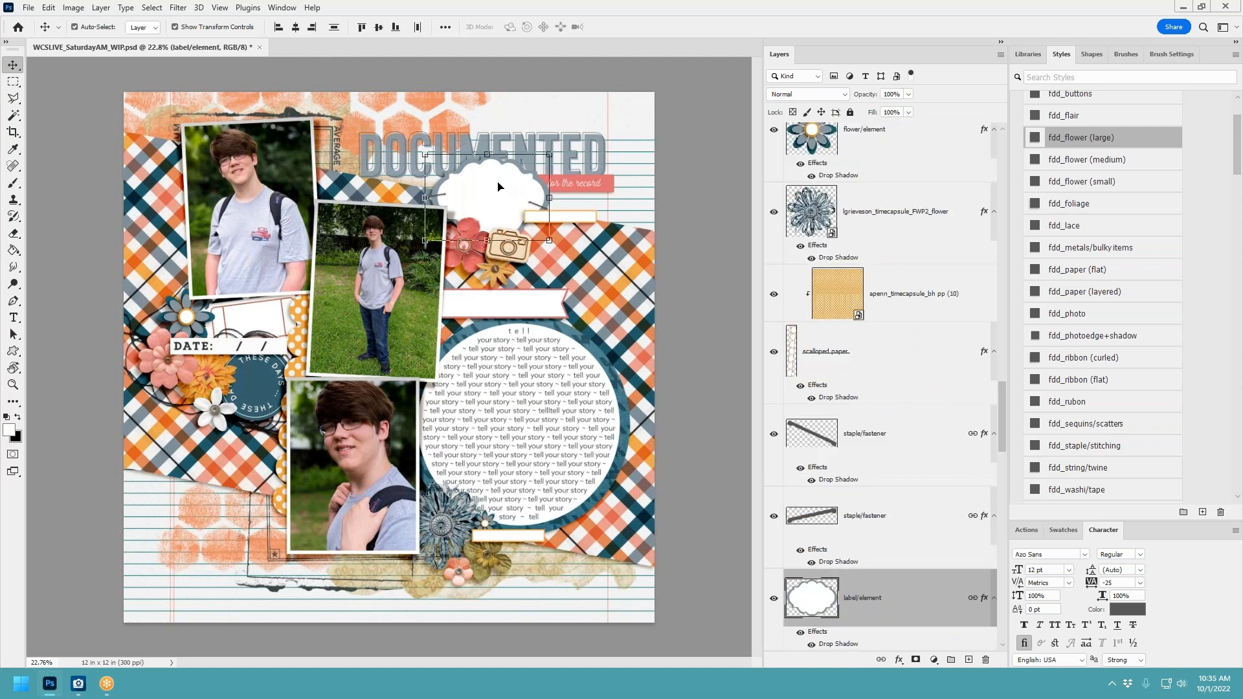
{"action": "key", "text": "ctrl+v"}
{"action": "left_click_drag", "start_coordinate": [418, 333], "coordinate": [515, 195]}
{"action": "left_click", "coordinate": [1099, 137]}
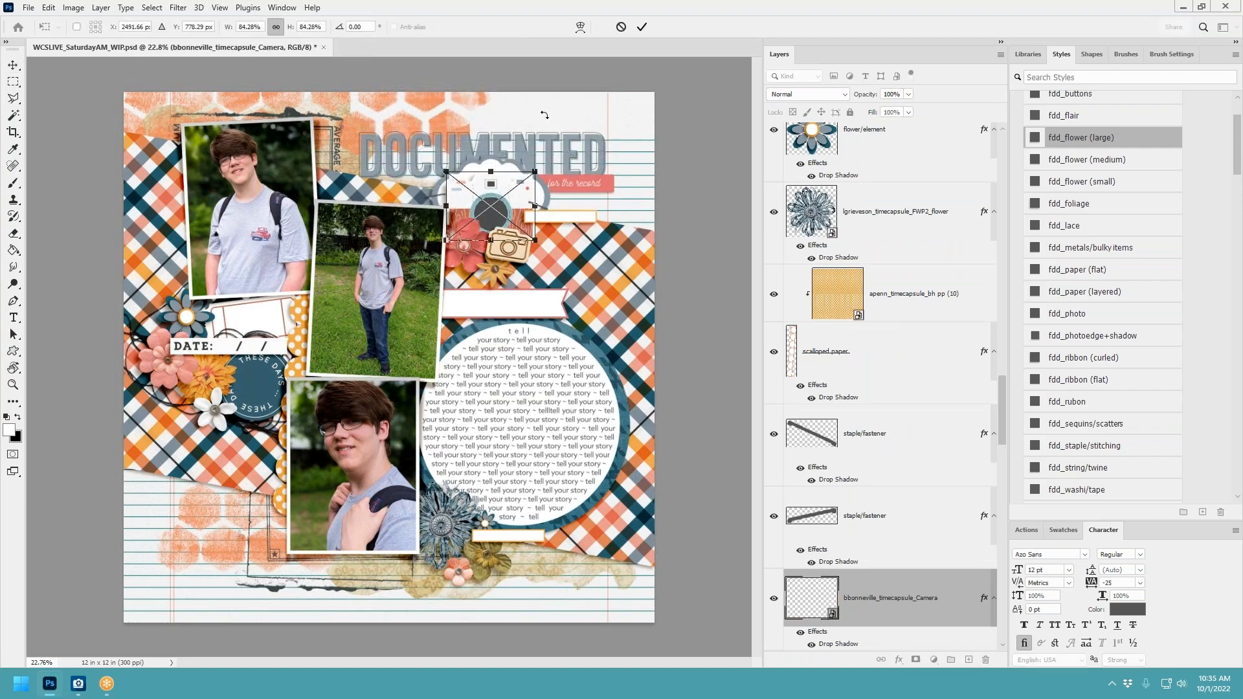
{"action": "left_click", "coordinate": [642, 27]}
Delete the scalloped label and its two staples, and nudge the large camera slightly toward the middle photo.
{"action": "scroll", "coordinate": [881, 476], "scroll_direction": "down", "scroll_amount": 3}
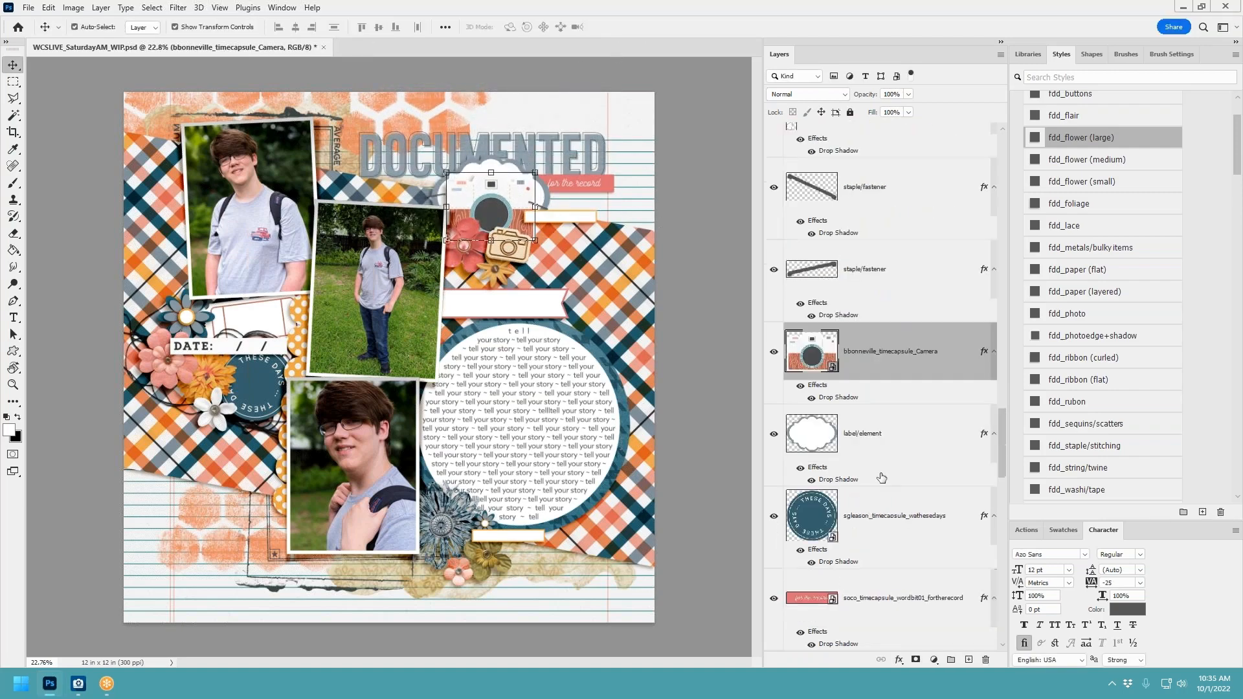
{"action": "right_click", "coordinate": [879, 437]}
{"action": "left_click", "coordinate": [867, 340]}
{"action": "left_click", "coordinate": [888, 189], "text": "ctrl"}
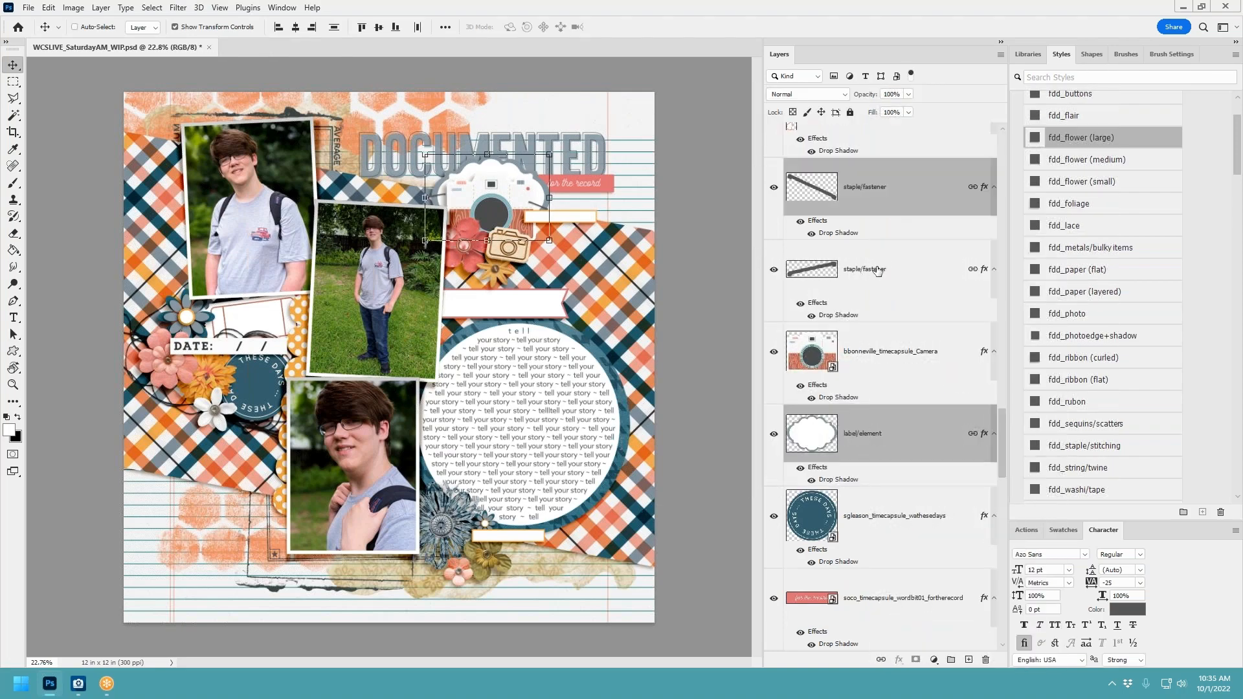
{"action": "left_click", "coordinate": [878, 266], "text": "ctrl"}
{"action": "right_click", "coordinate": [877, 266]}
{"action": "left_click", "coordinate": [925, 184]}
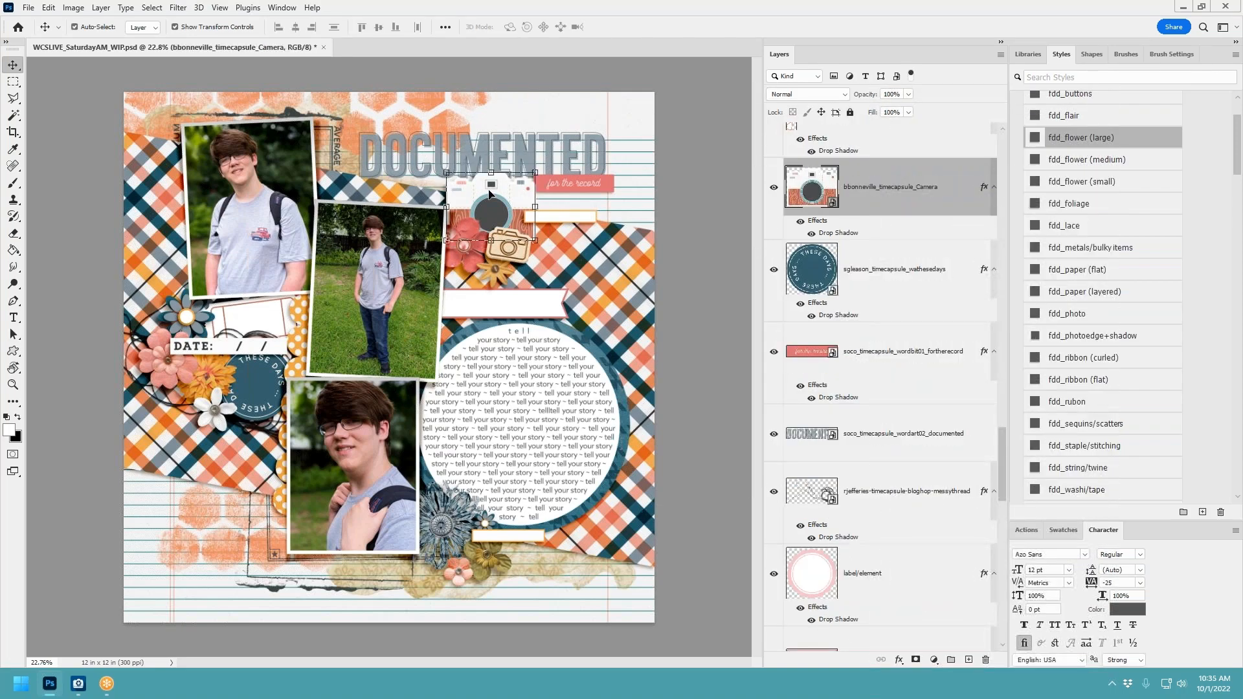
{"action": "left_click_drag", "start_coordinate": [488, 196], "coordinate": [486, 197]}
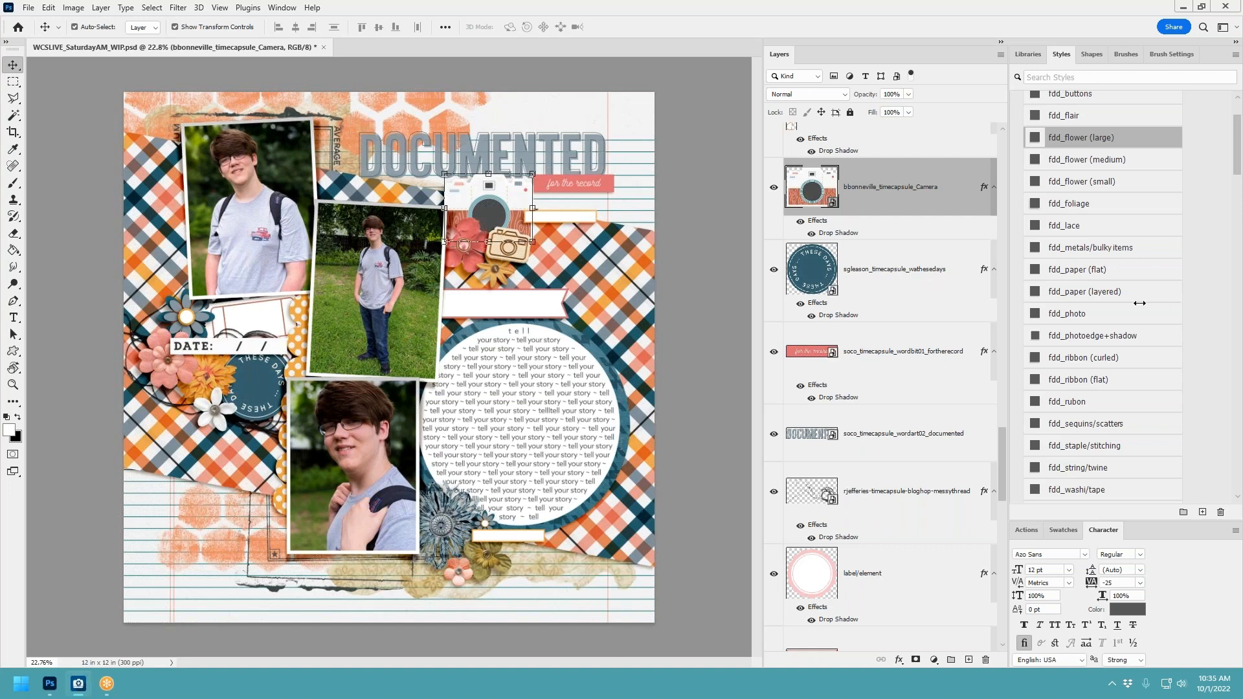
Add the "ON THIS DAY" word strip over the lower blank word strip and scale it to 82.06%.
{"action": "left_click", "coordinate": [250, 324]}
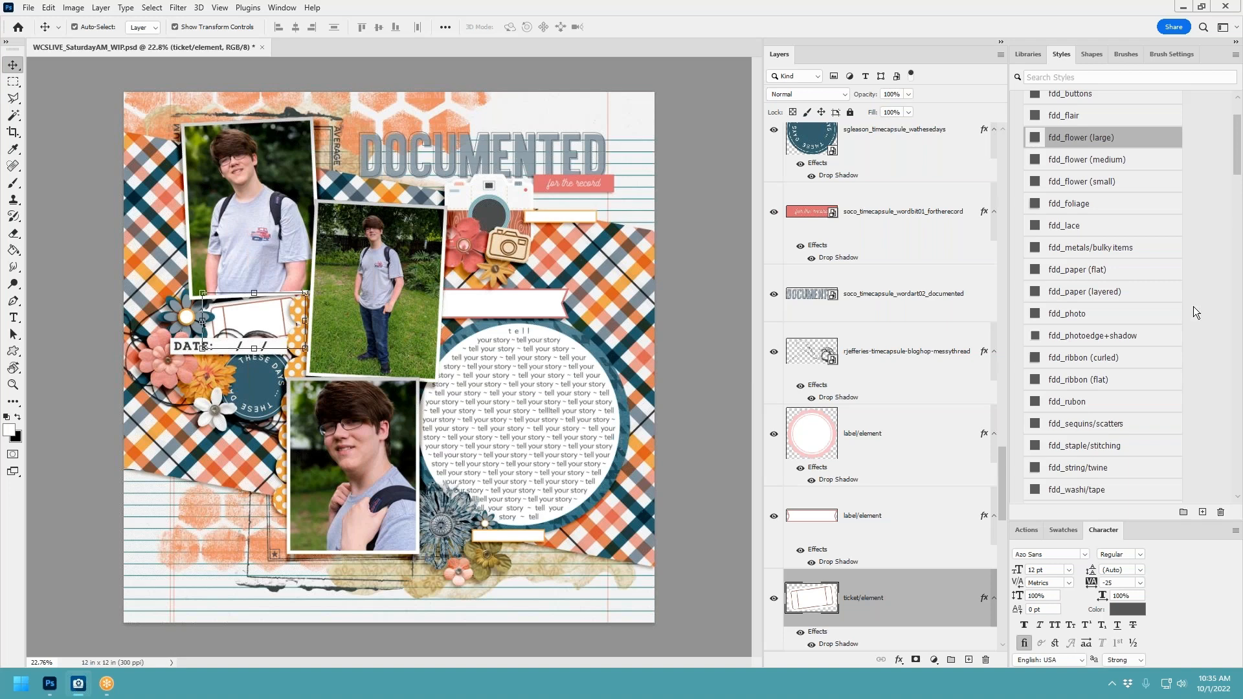
{"action": "left_click", "coordinate": [536, 535]}
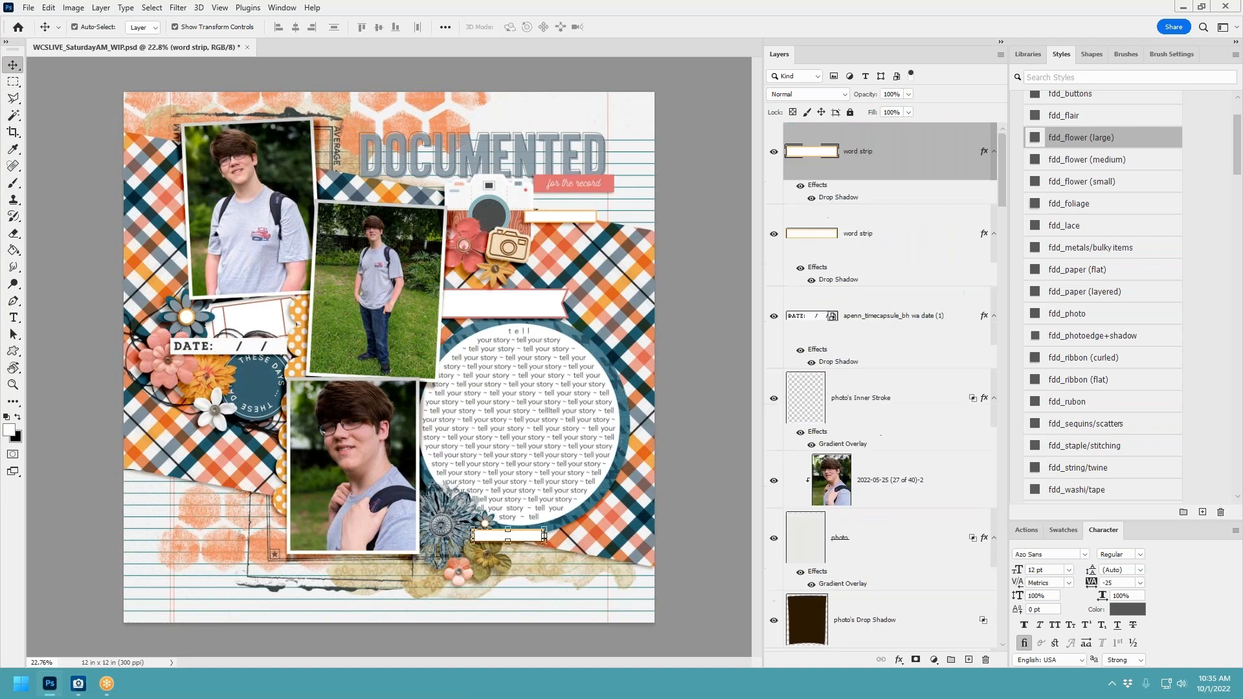
{"action": "key", "text": "ctrl+v"}
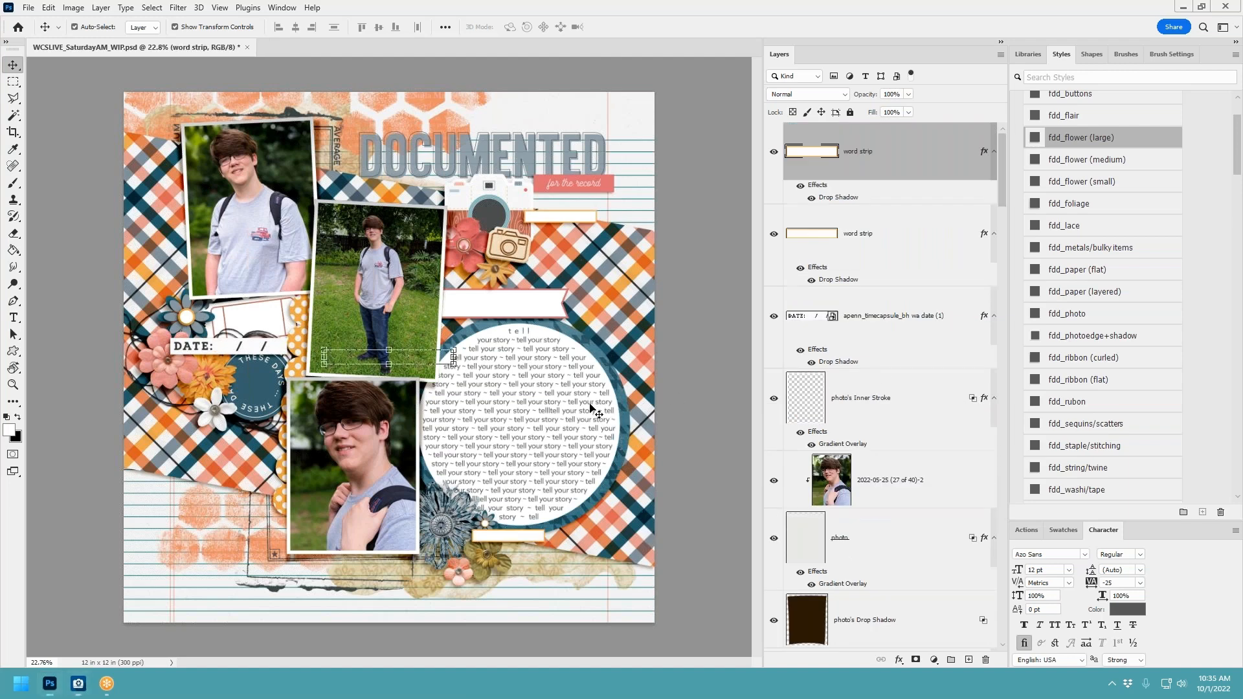
{"action": "left_click_drag", "start_coordinate": [567, 504], "coordinate": [566, 532]}
{"action": "left_click", "coordinate": [642, 26]}
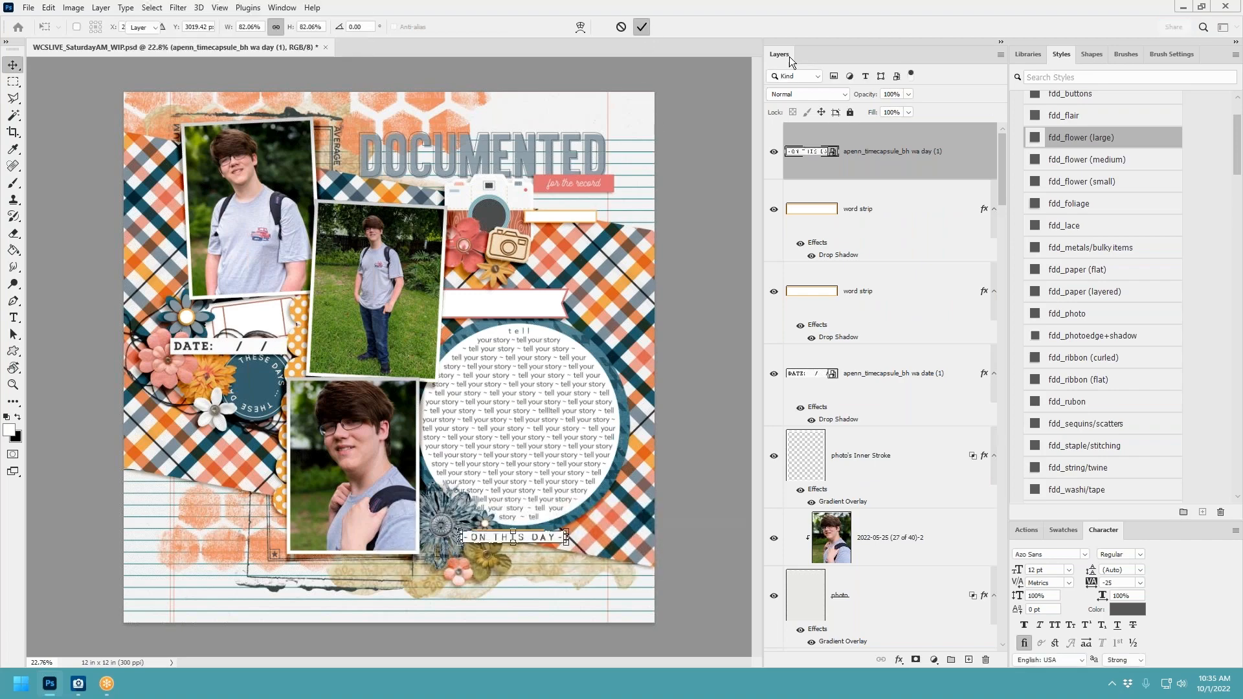
Apply the fdd_paper (layered) style to the "ON THIS DAY" strip and delete the blank word strip beneath it.
{"action": "left_click", "coordinate": [1100, 291]}
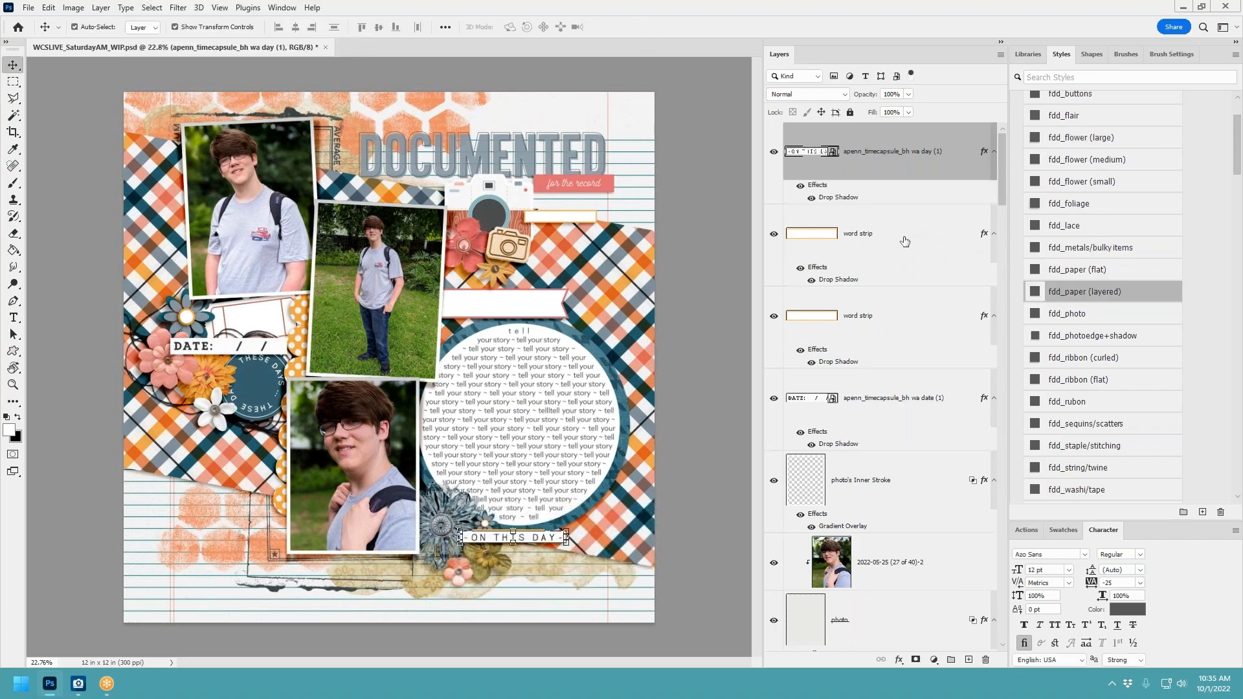
{"action": "right_click", "coordinate": [907, 238]}
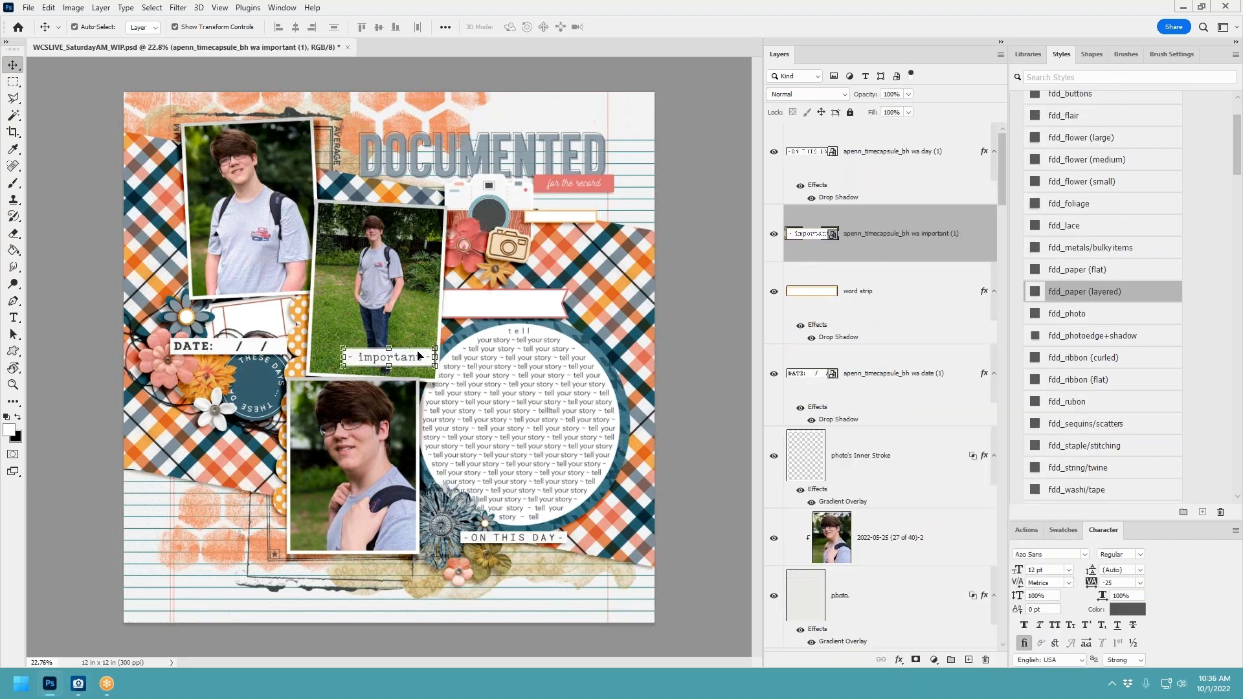
Replace the upper blank word strip with the "important" strip, scaled down to fit and styled fdd_paper (layered).
{"action": "left_click_drag", "start_coordinate": [418, 355], "coordinate": [596, 211]}
{"action": "left_click", "coordinate": [641, 27]}
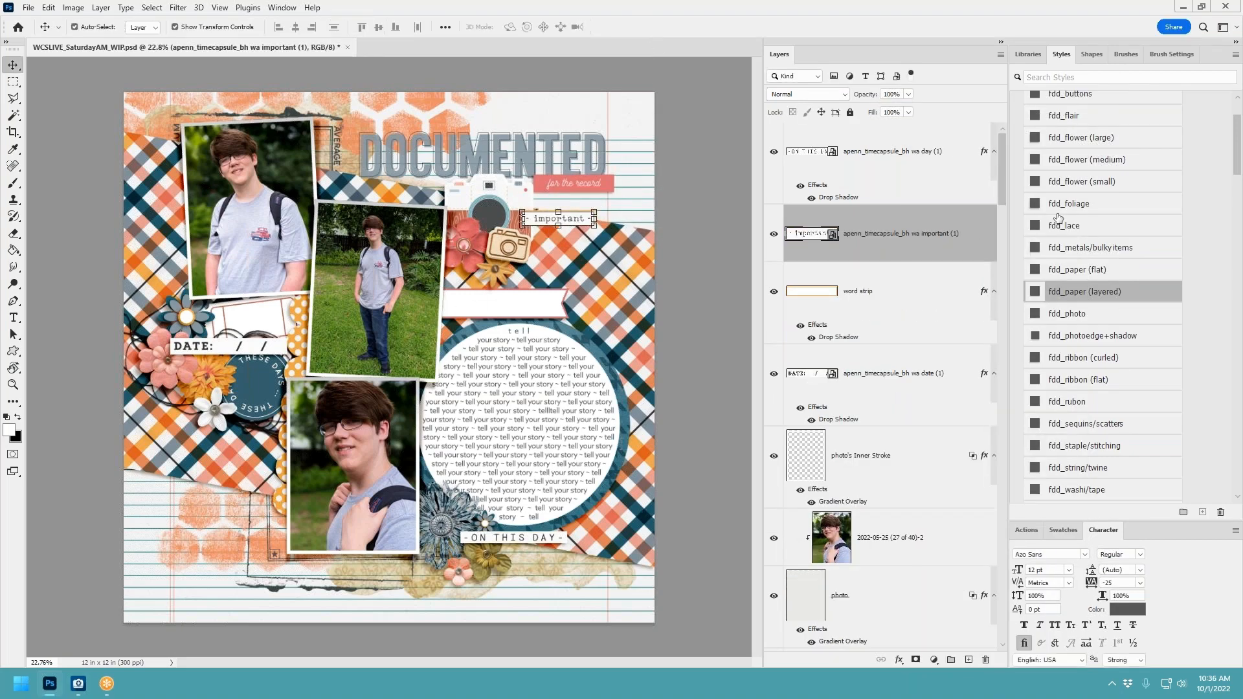
{"action": "right_click", "coordinate": [903, 315]}
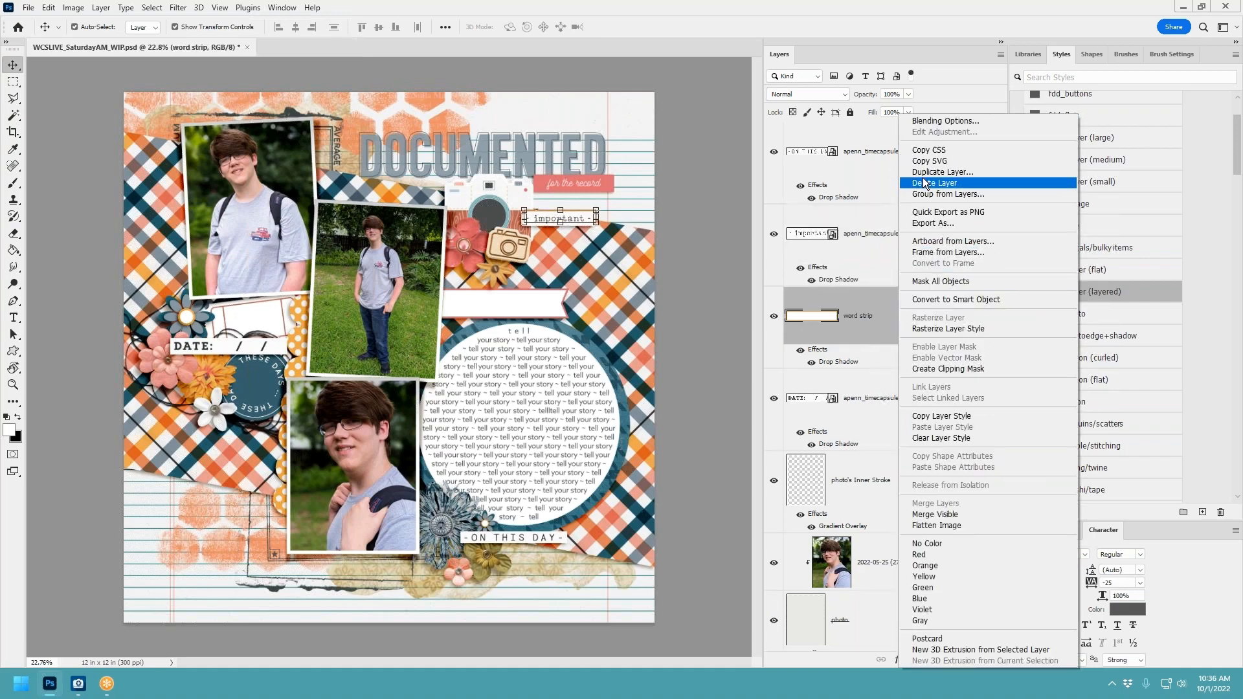
{"action": "left_click", "coordinate": [923, 185]}
Add the gmiller green flower over the blue placeholder flower beside the ticket and scale it to 56.68%.
{"action": "left_click", "coordinate": [239, 320]}
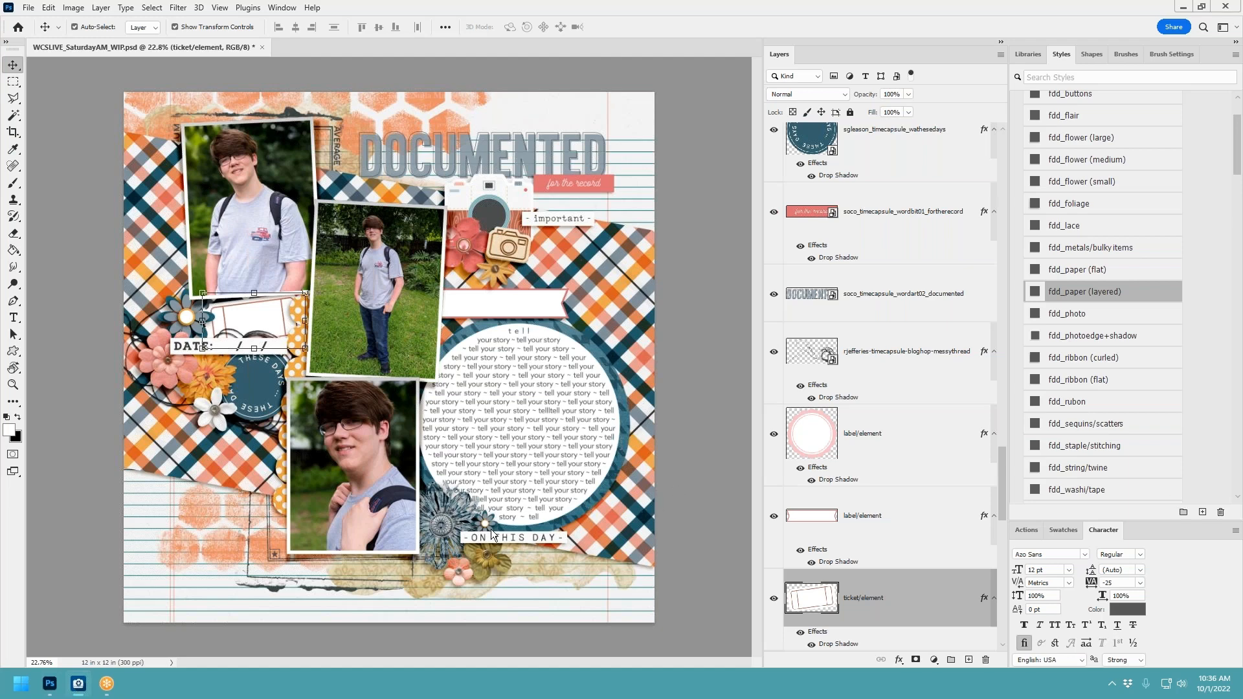
{"action": "left_click", "coordinate": [485, 527]}
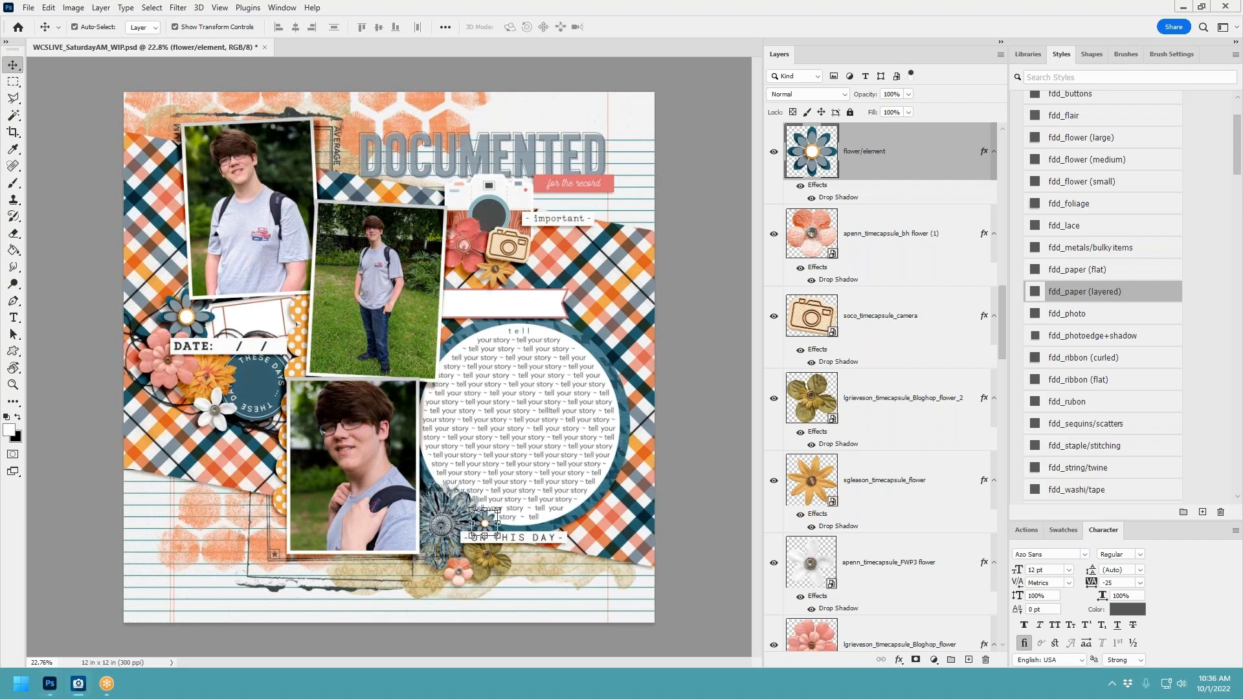
{"action": "left_click", "coordinate": [193, 325]}
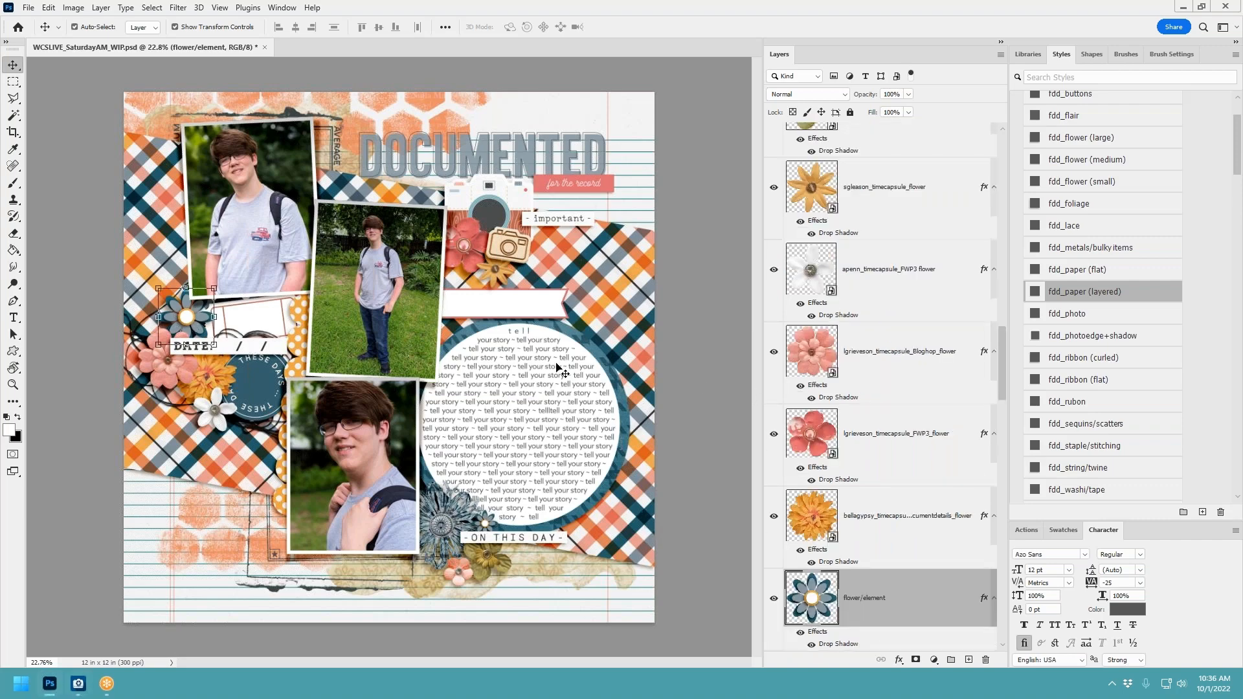
{"action": "key", "text": "ctrl+v"}
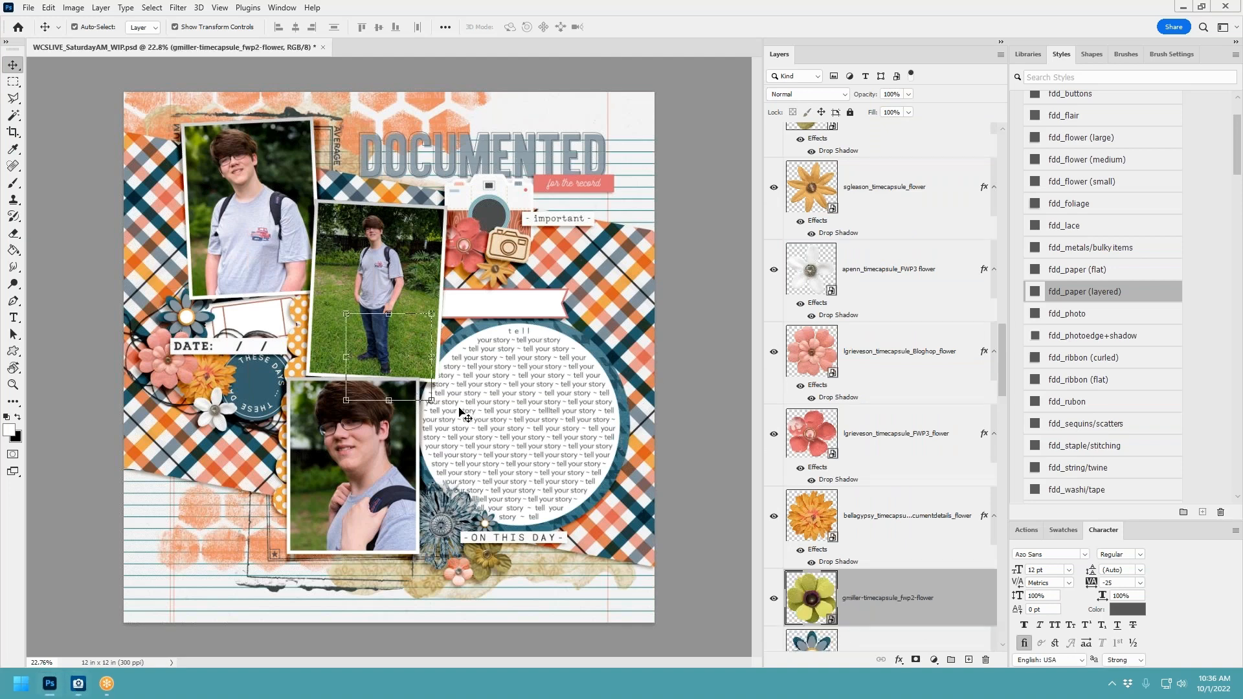
{"action": "left_click_drag", "start_coordinate": [391, 356], "coordinate": [198, 315]}
{"action": "left_click_drag", "start_coordinate": [237, 274], "coordinate": [201, 315]}
{"action": "left_click", "coordinate": [642, 26]}
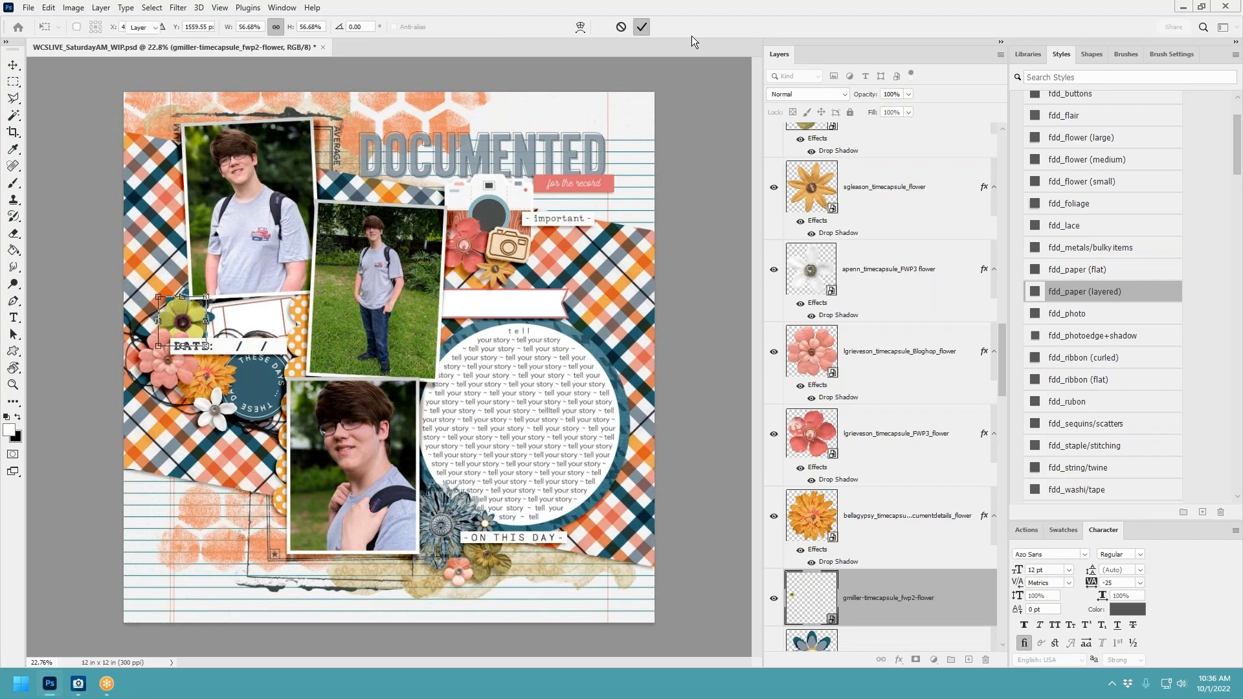
Apply the fdd_flower (medium) style to the green flower and delete the blue placeholder flower beneath it.
{"action": "left_click", "coordinate": [1116, 160]}
{"action": "scroll", "coordinate": [887, 489], "scroll_direction": "down", "scroll_amount": 3}
{"action": "left_click", "coordinate": [887, 434]}
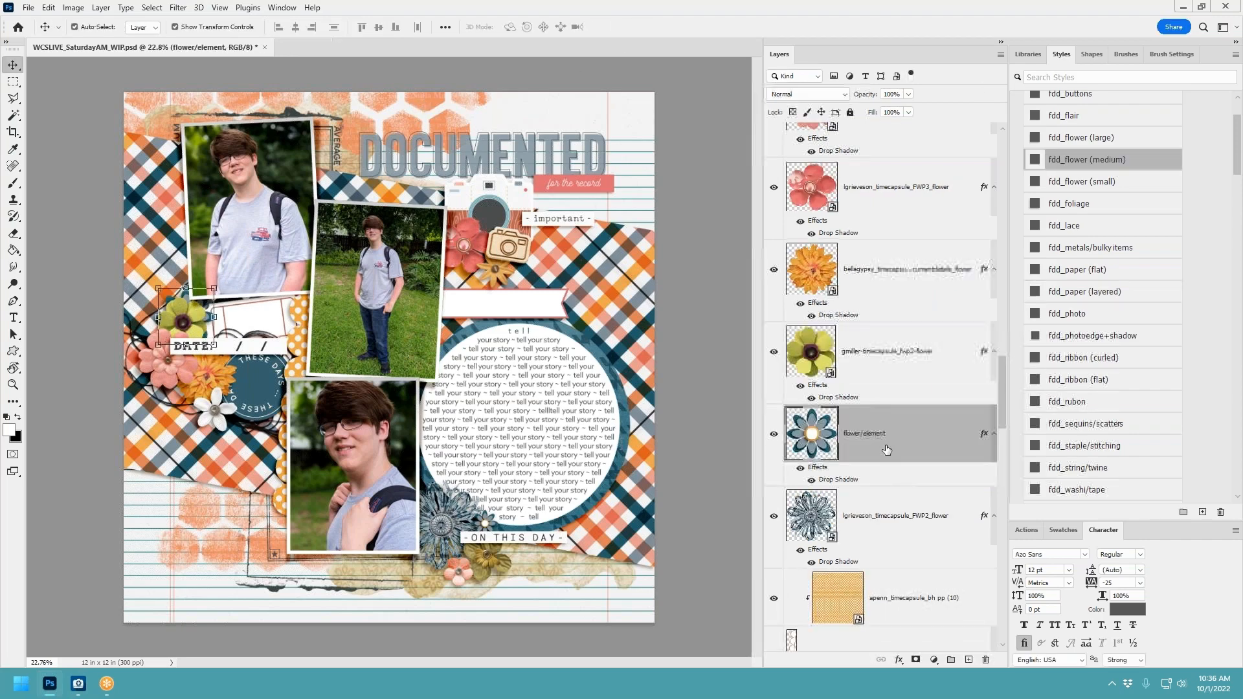
{"action": "right_click", "coordinate": [887, 434]}
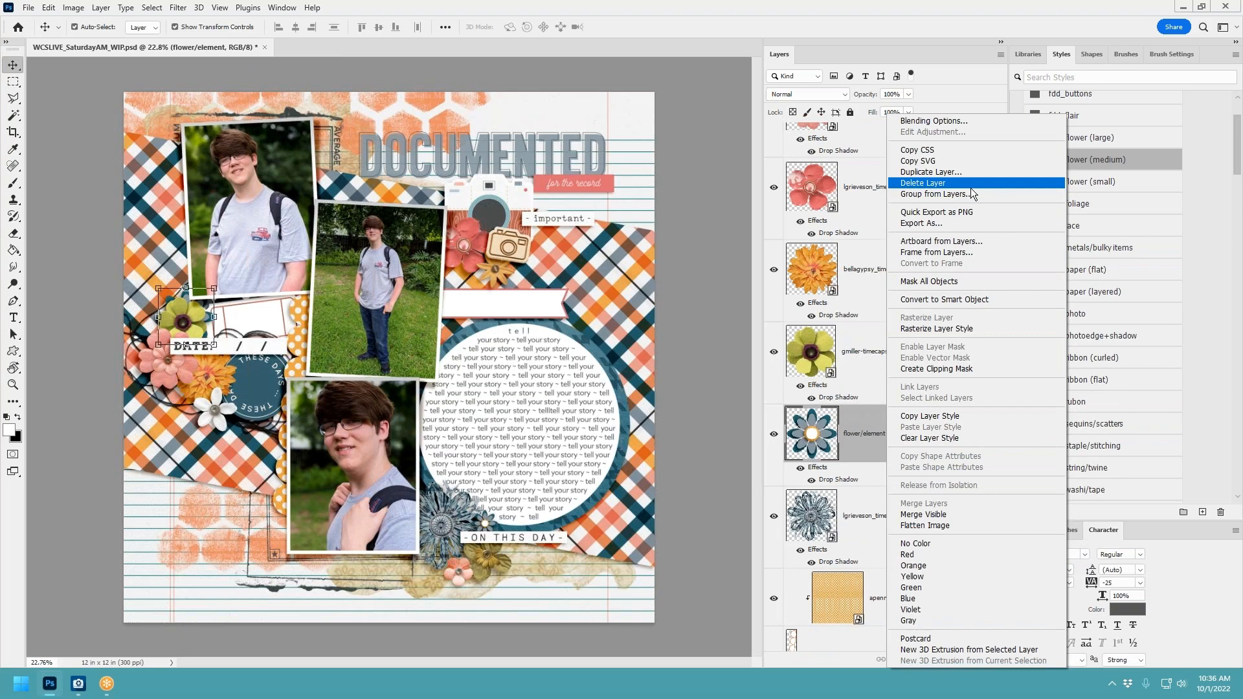
{"action": "left_click", "coordinate": [970, 184]}
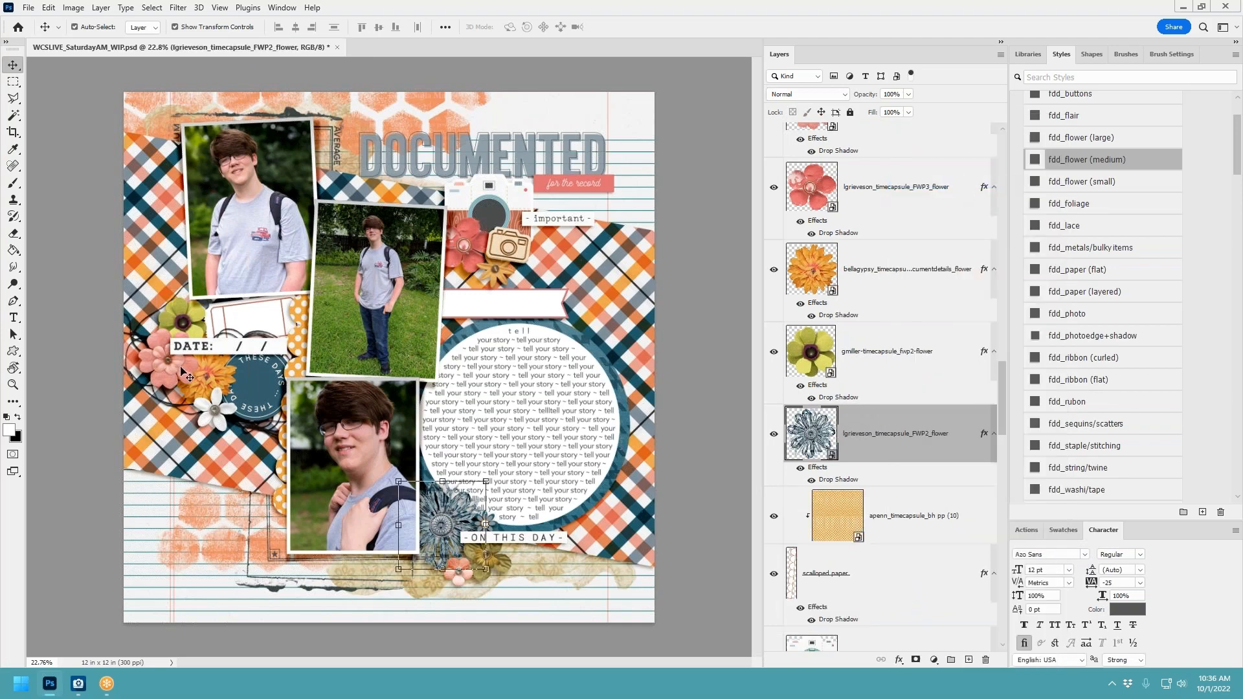
Add the KAagard floral sticker above the plaid paper behind the camera cluster, styled fdd_paper (layered) and scaled to 64.18%.
{"action": "left_click", "coordinate": [268, 318]}
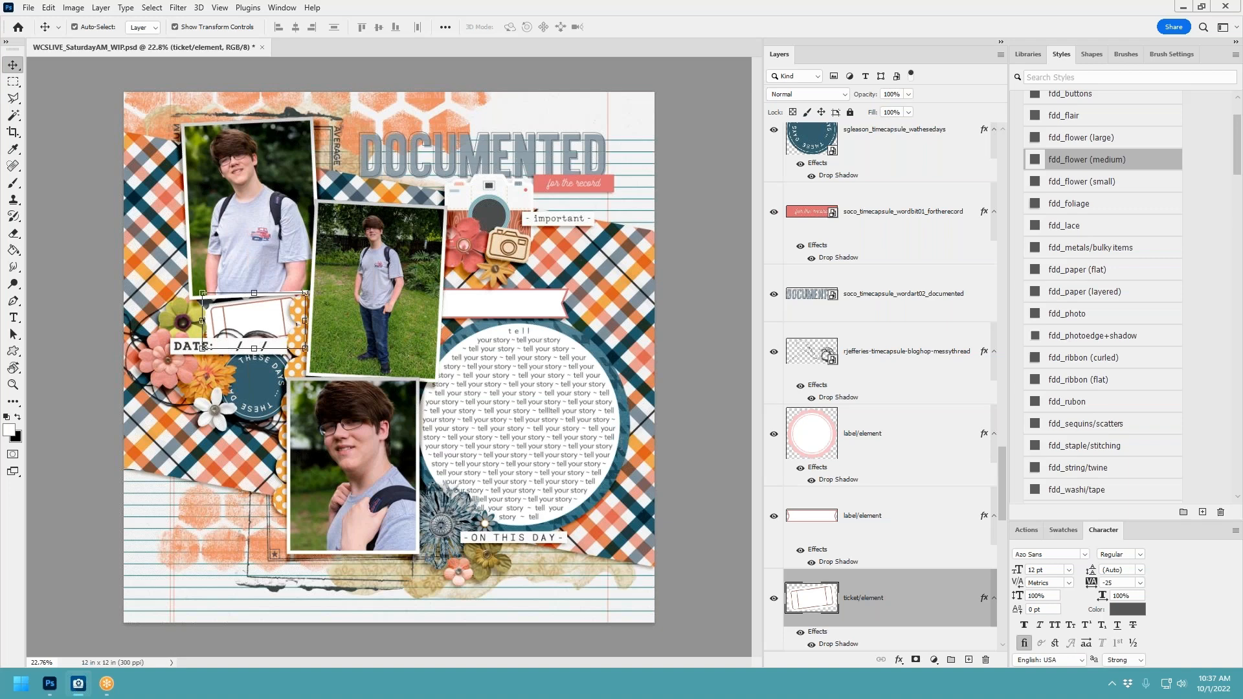
{"action": "left_click", "coordinate": [569, 261]}
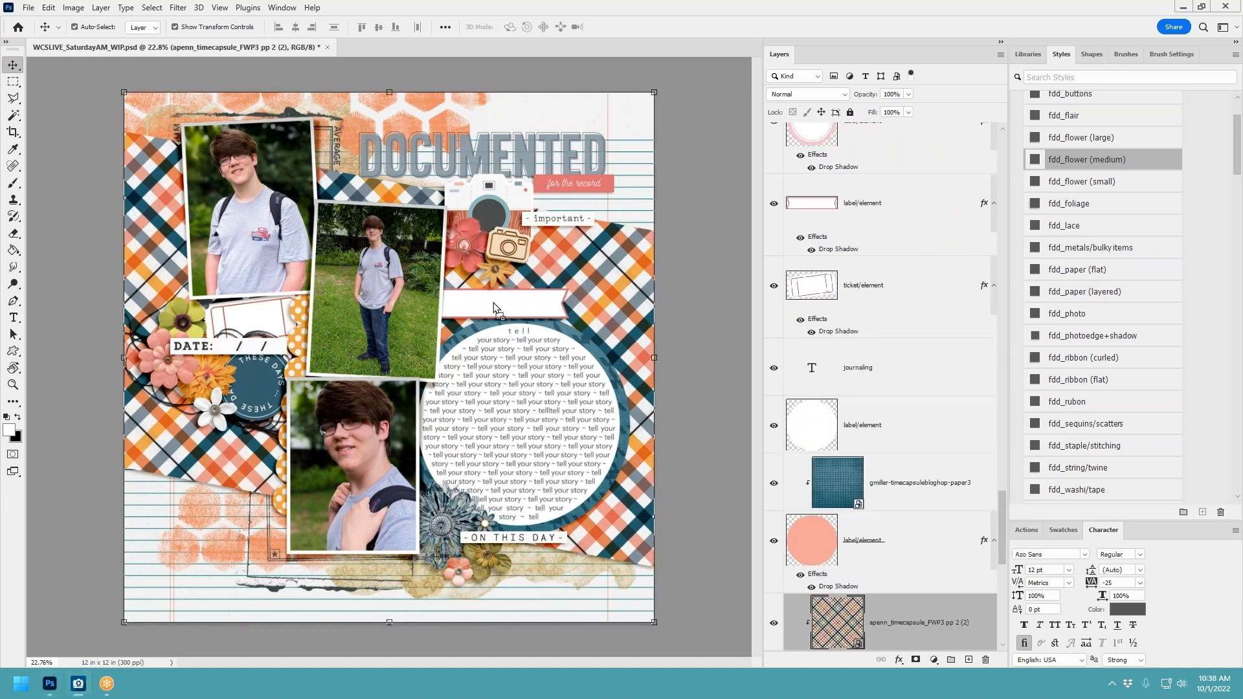
{"action": "key", "text": "Delete"}
{"action": "left_click_drag", "start_coordinate": [430, 328], "coordinate": [575, 250]}
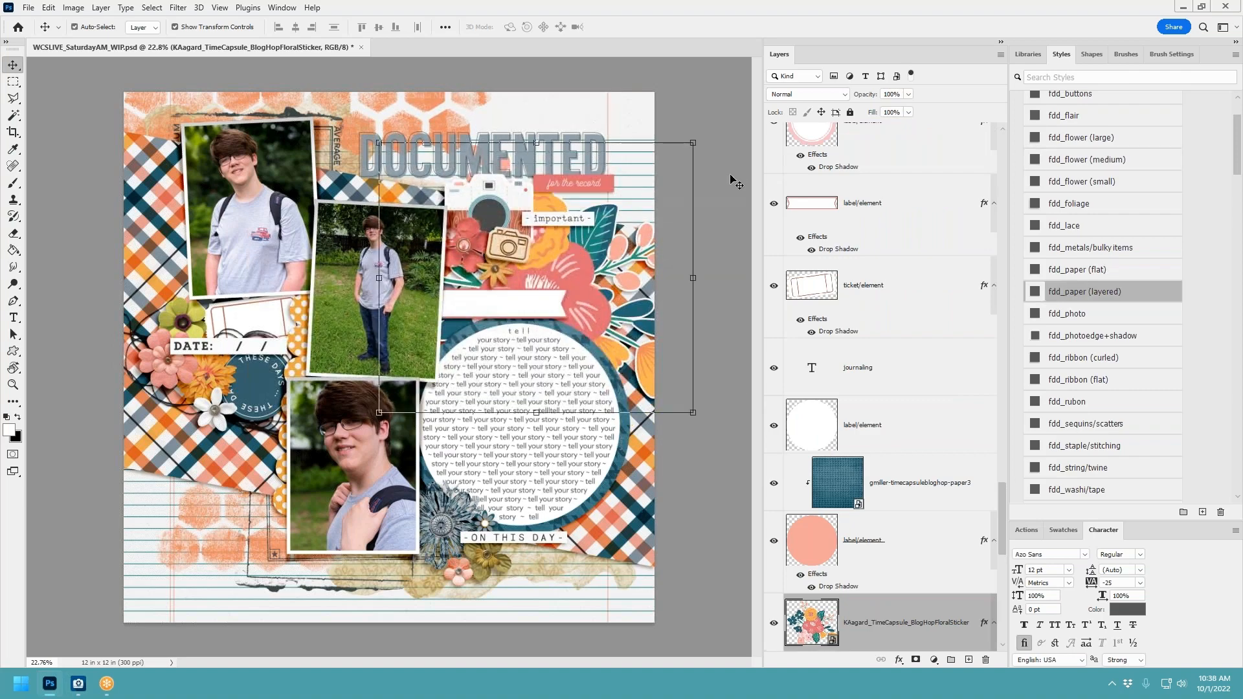
{"action": "left_click_drag", "start_coordinate": [693, 142], "coordinate": [576, 226]}
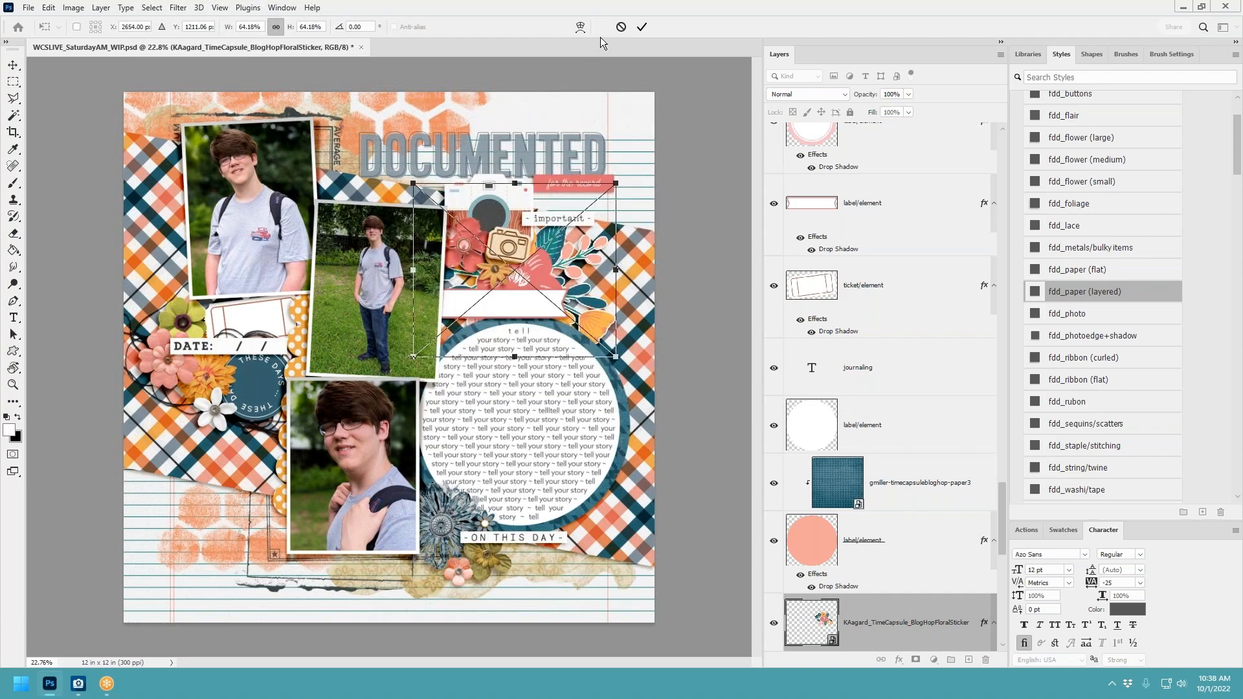
{"action": "left_click", "coordinate": [643, 30]}
Duplicate the floral sticker and place the copy behind the flower cluster around the date strip.
{"action": "left_click_drag", "start_coordinate": [575, 296], "coordinate": [273, 389]}
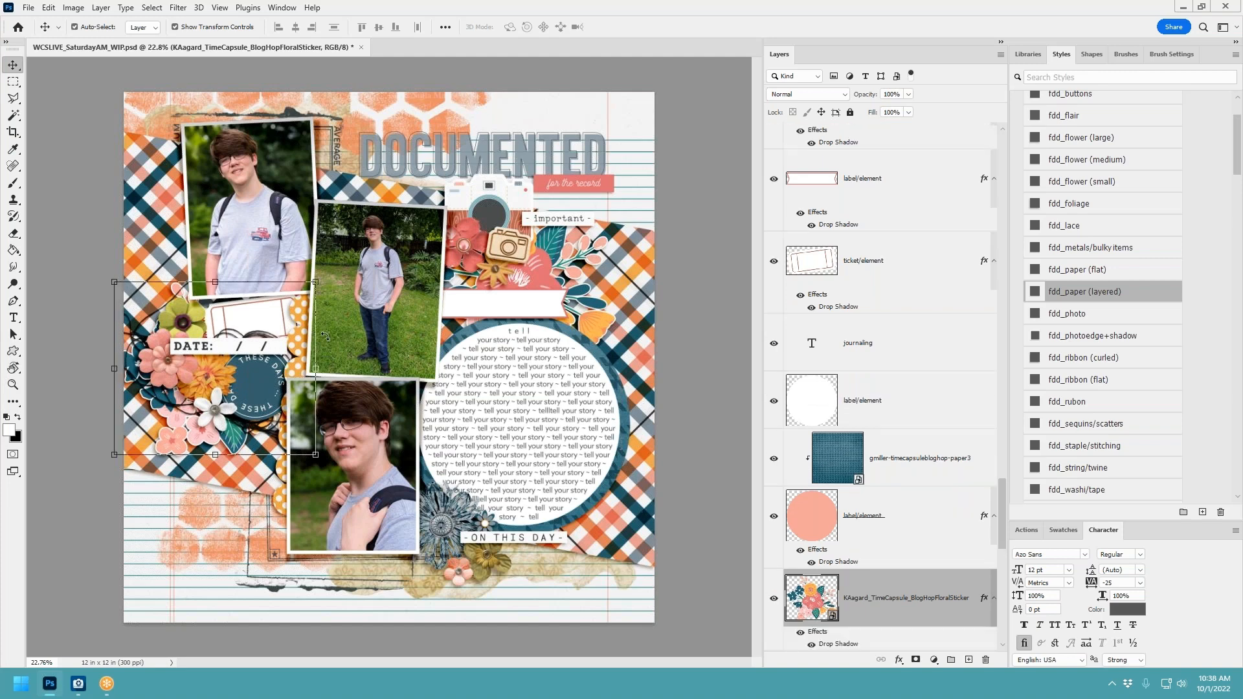
{"action": "left_click", "coordinate": [136, 335]}
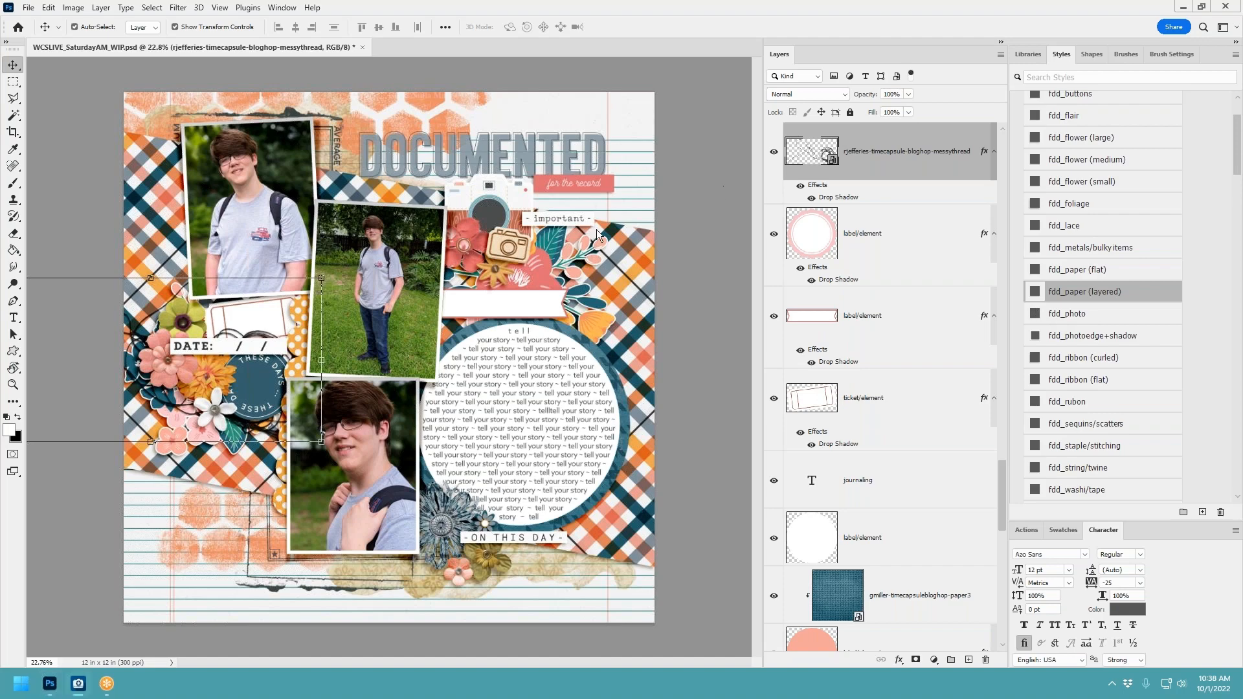
Add the FJ playset newsy paper and clip it to the white circle label beneath the journaling text.
{"action": "scroll", "coordinate": [890, 532], "scroll_direction": "down", "scroll_amount": 10}
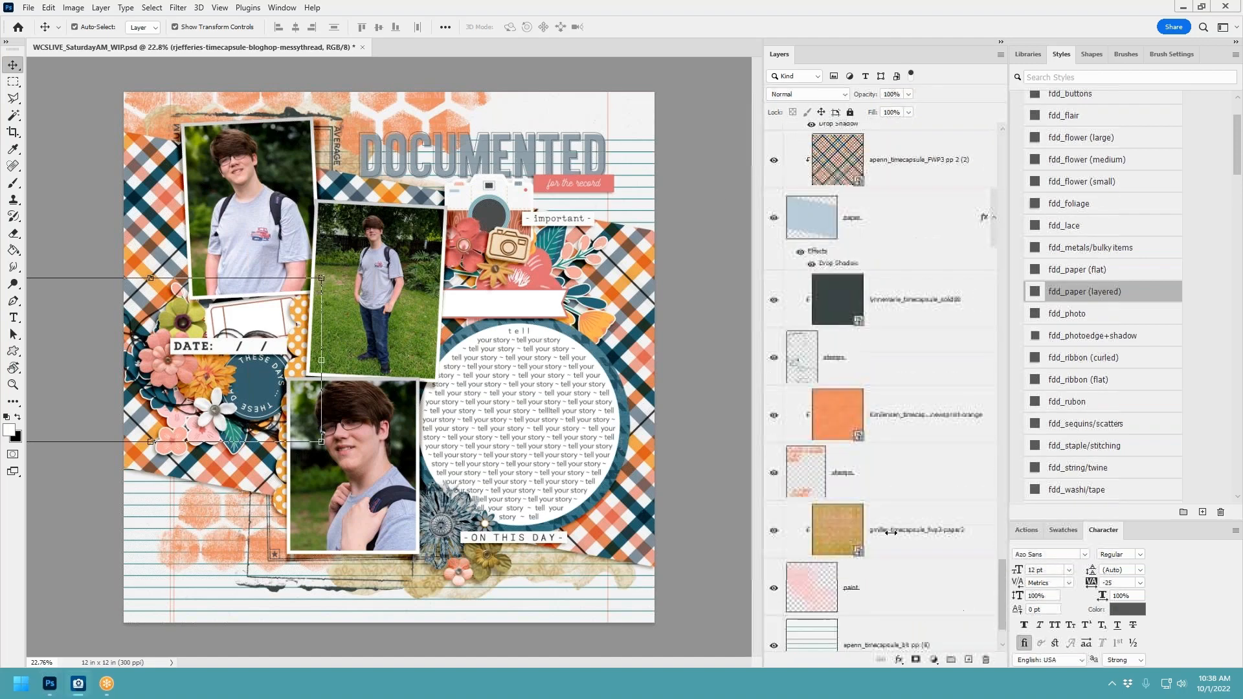
{"action": "scroll", "coordinate": [890, 532], "scroll_direction": "down", "scroll_amount": 2}
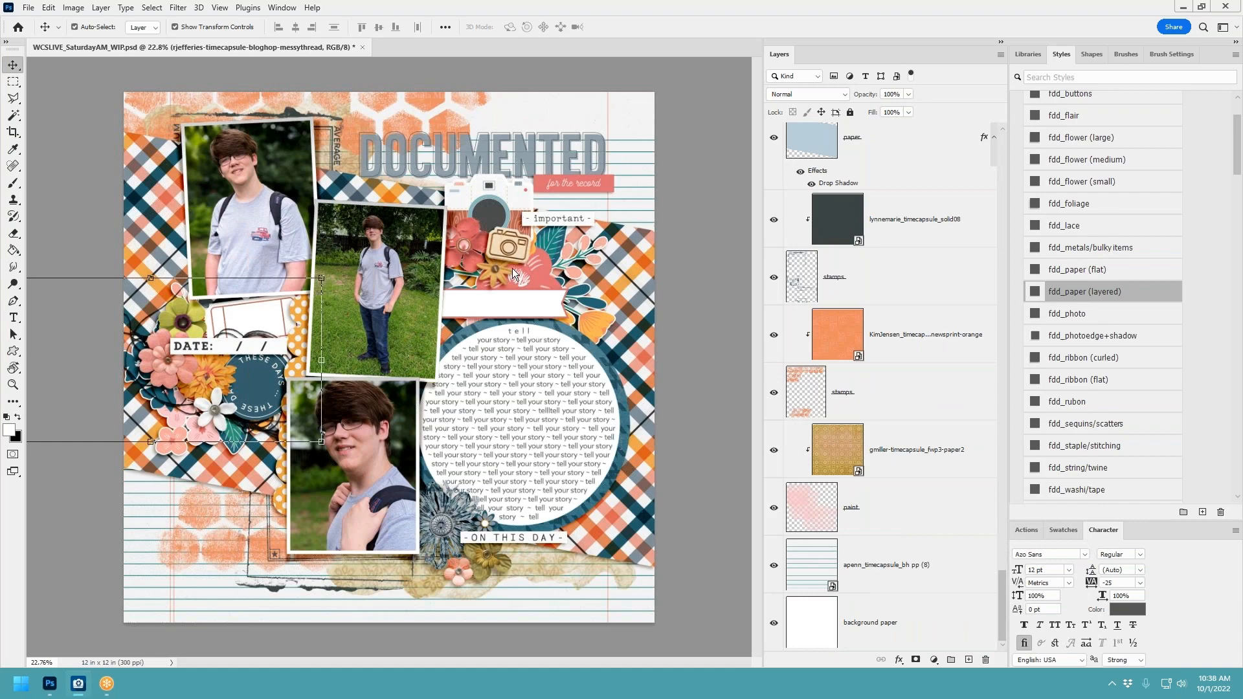
{"action": "left_click", "coordinate": [590, 378]}
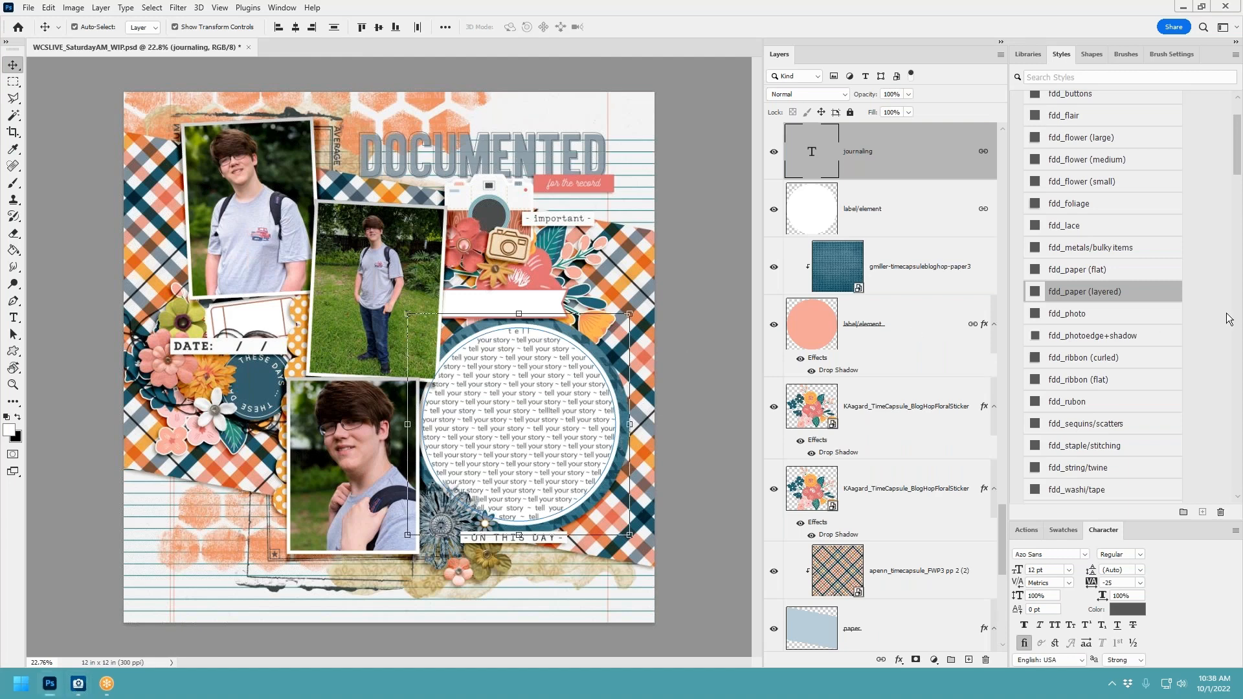
{"action": "left_click_drag", "start_coordinate": [1242, 350], "coordinate": [581, 416]}
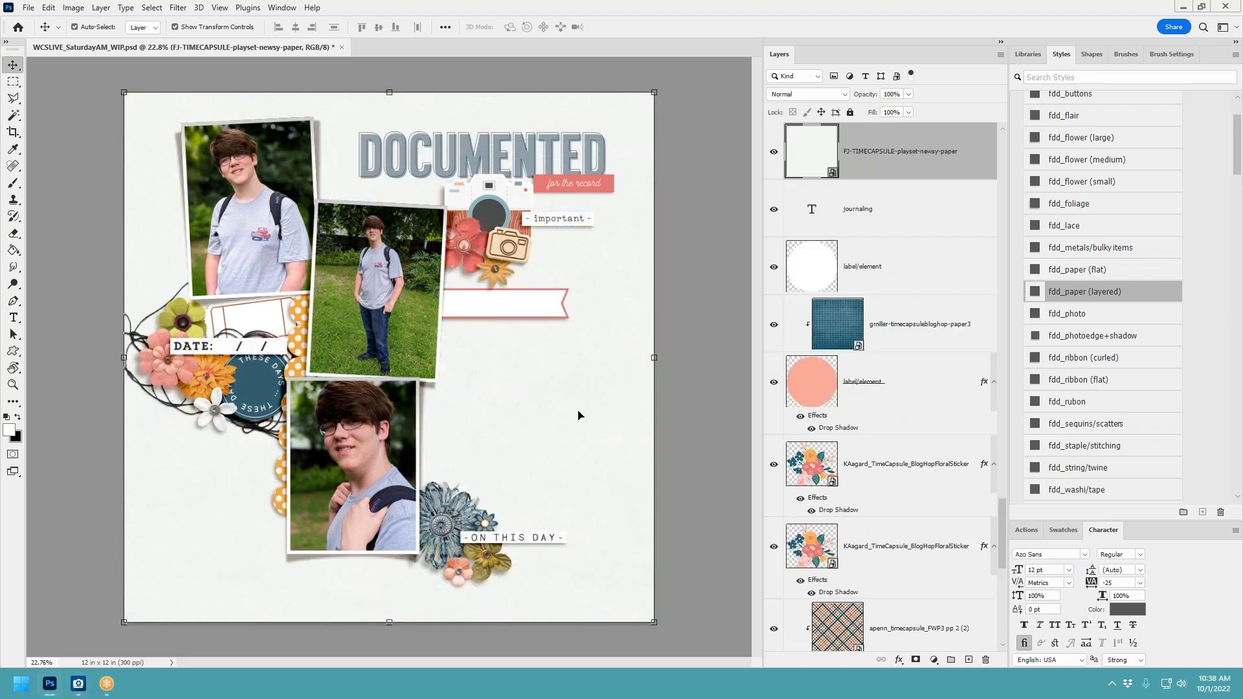
{"action": "key", "text": "ctrl+alt+g"}
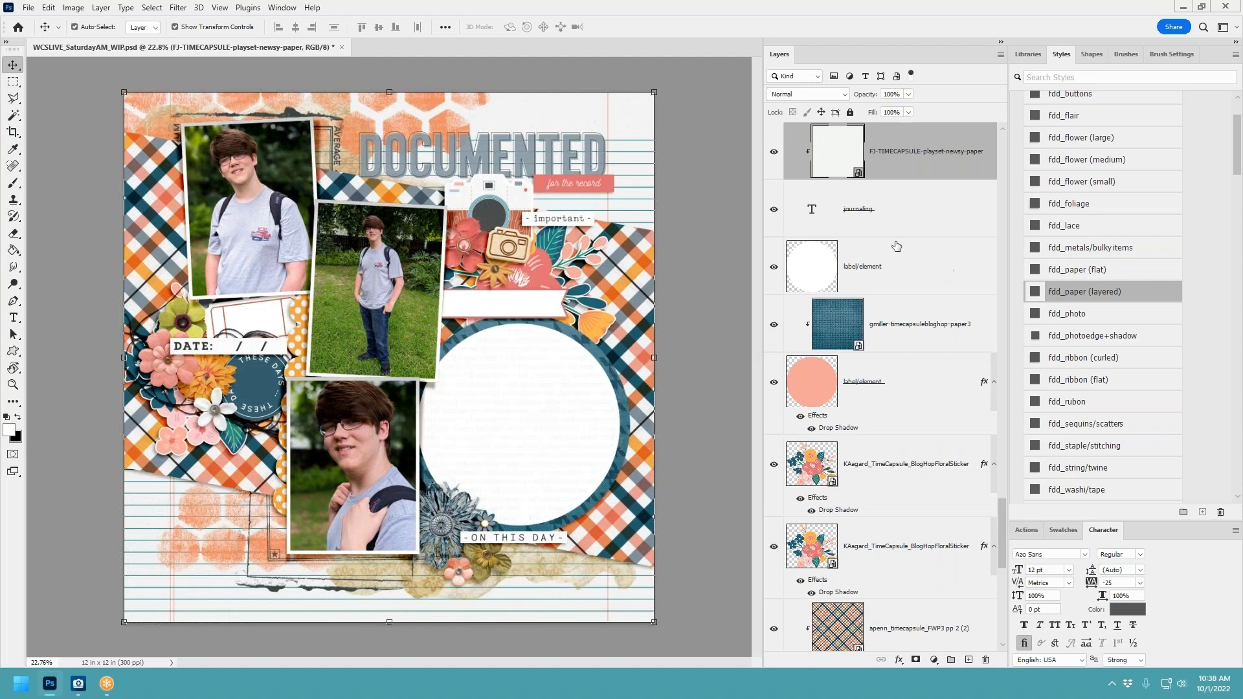
{"action": "left_click_drag", "start_coordinate": [908, 160], "coordinate": [907, 240]}
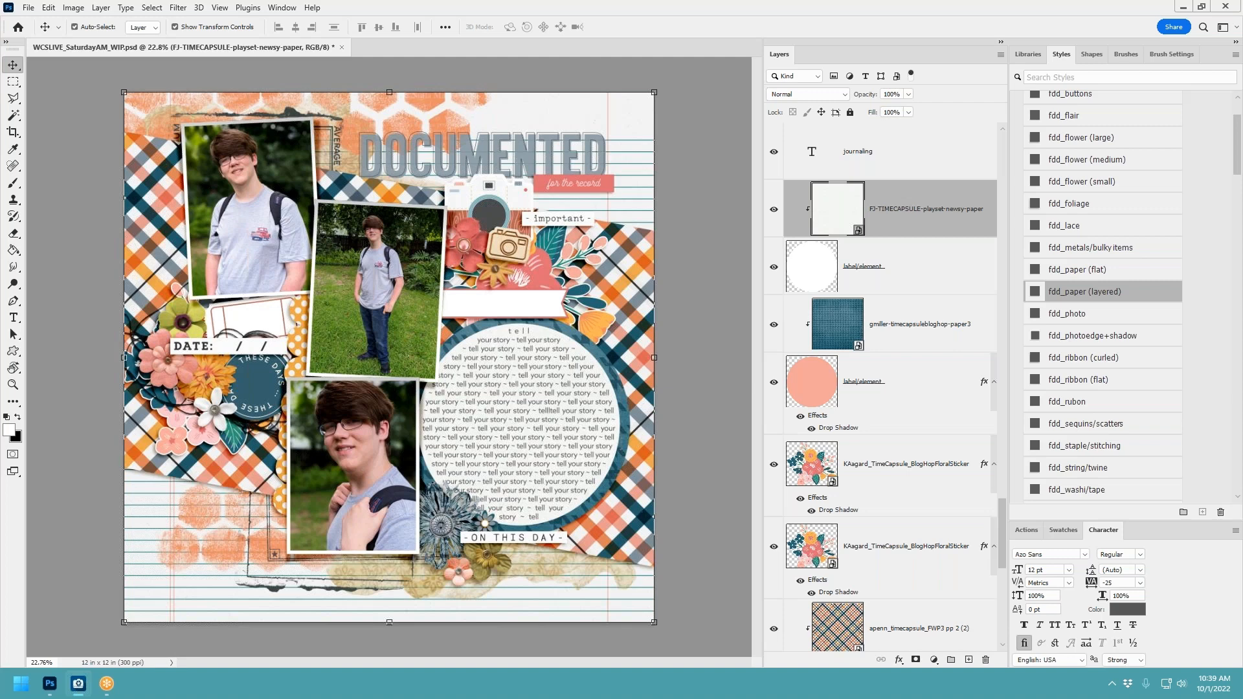
Add the bellagypsy torn cardboard above the blank red-edged banner label and rotate it 90° counterclockwise.
{"action": "left_click", "coordinate": [556, 299]}
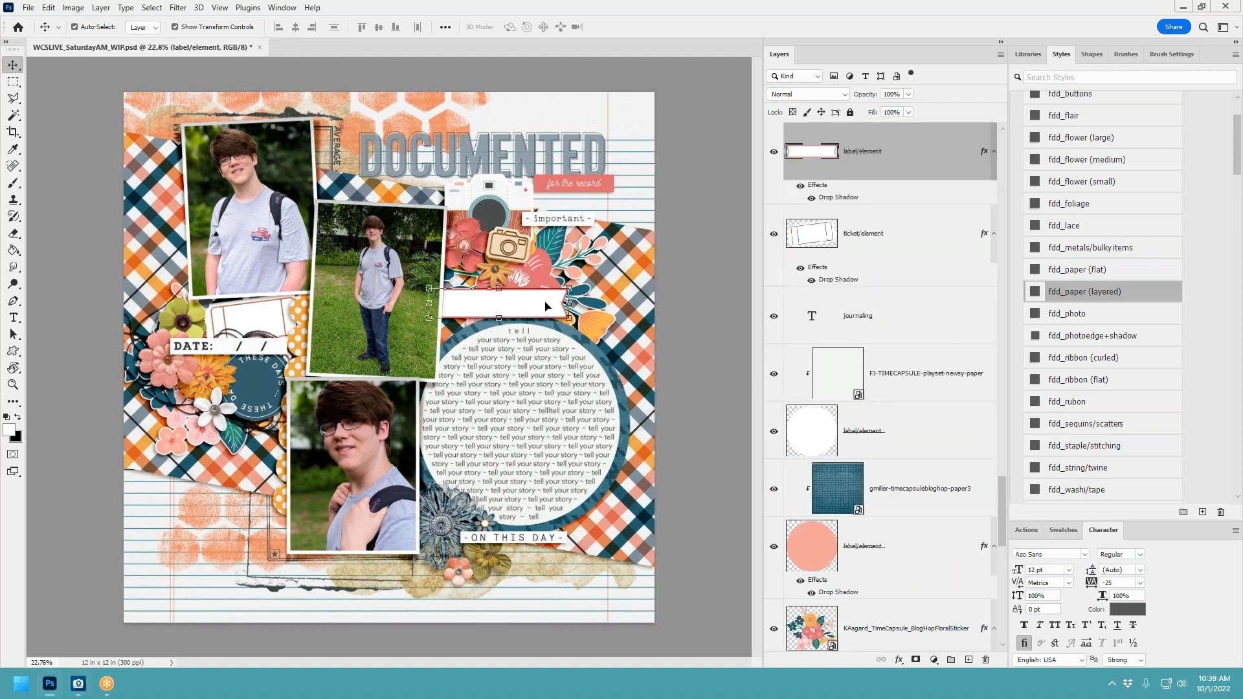
{"action": "left_click_drag", "start_coordinate": [606, 316], "coordinate": [515, 336]}
{"action": "left_click", "coordinate": [49, 7]}
{"action": "mouse_move", "coordinate": [129, 303]}
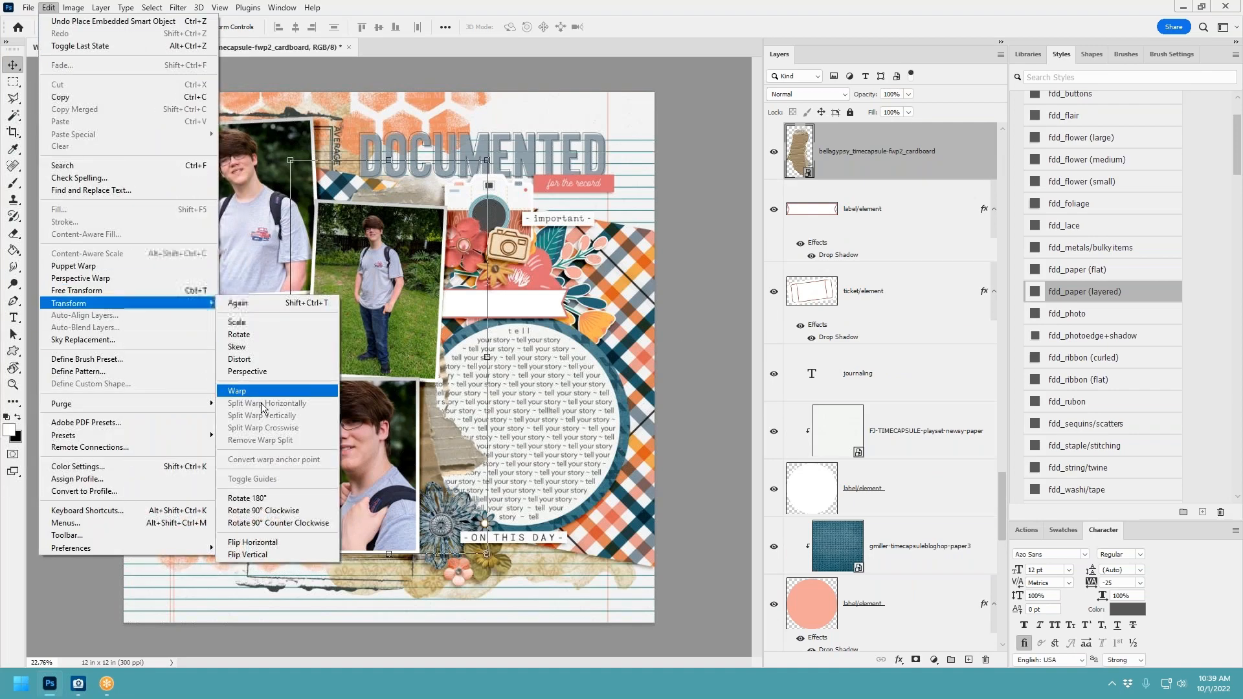
{"action": "left_click", "coordinate": [278, 522]}
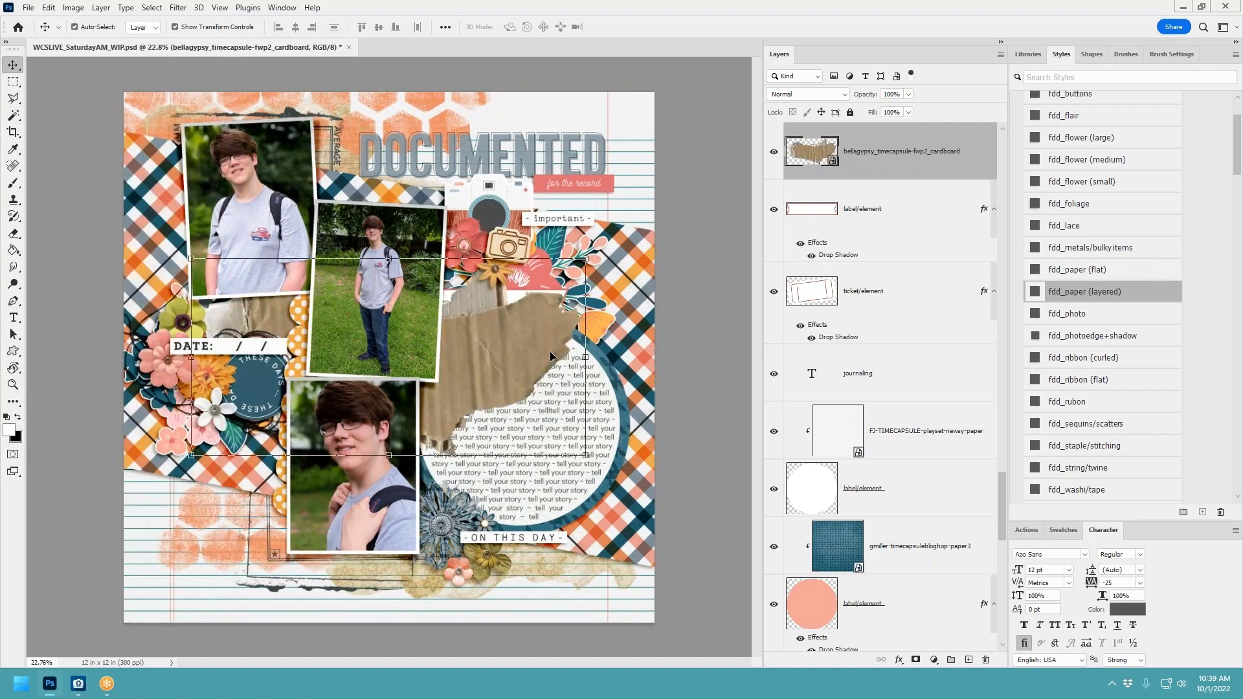
Scale the cardboard to 43.21% and place it over the blank banner label, tilted to -75.65°.
{"action": "left_click_drag", "start_coordinate": [587, 266], "coordinate": [430, 344]}
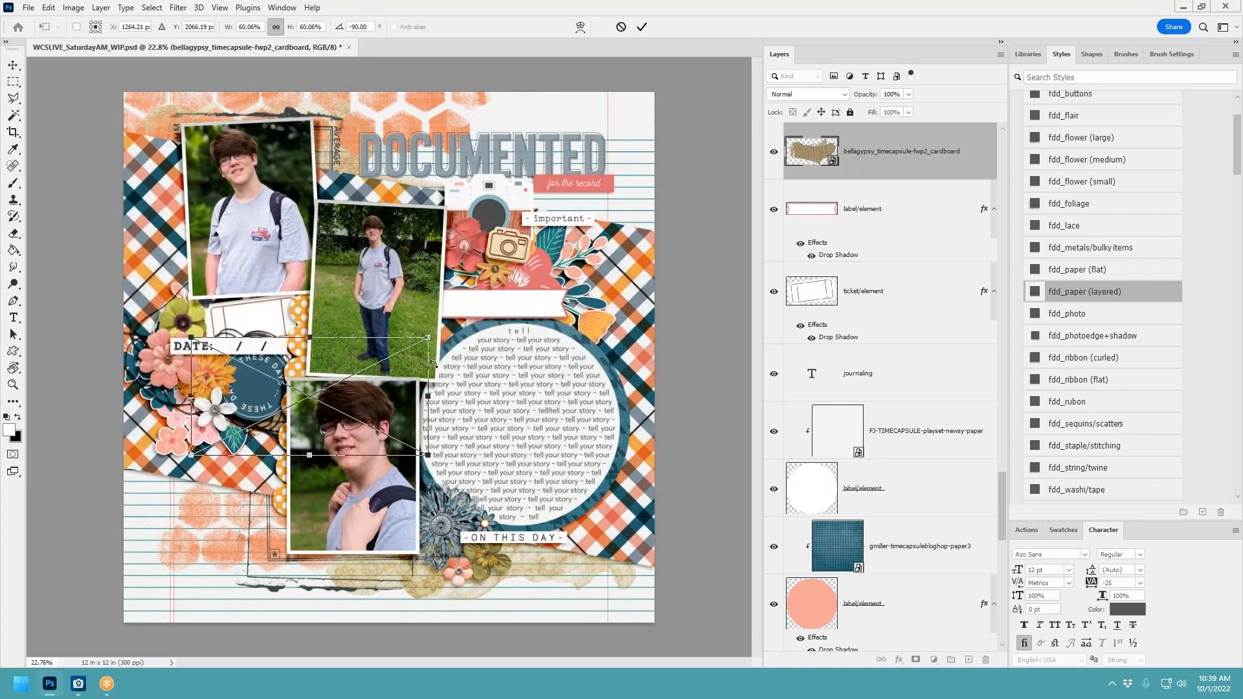
{"action": "left_click_drag", "start_coordinate": [391, 383], "coordinate": [529, 302]}
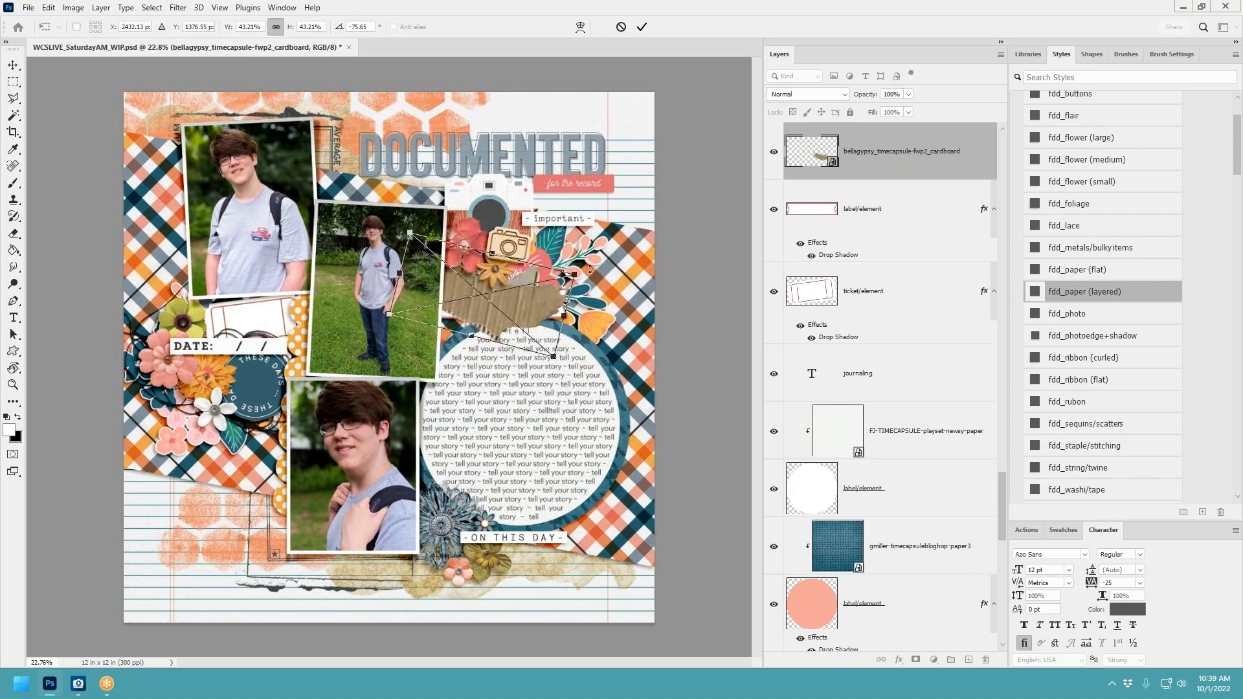
{"action": "left_click", "coordinate": [641, 26]}
Flip the cardboard vertically and rotate it to about 88.19° over the banner label.
{"action": "left_click", "coordinate": [49, 7]}
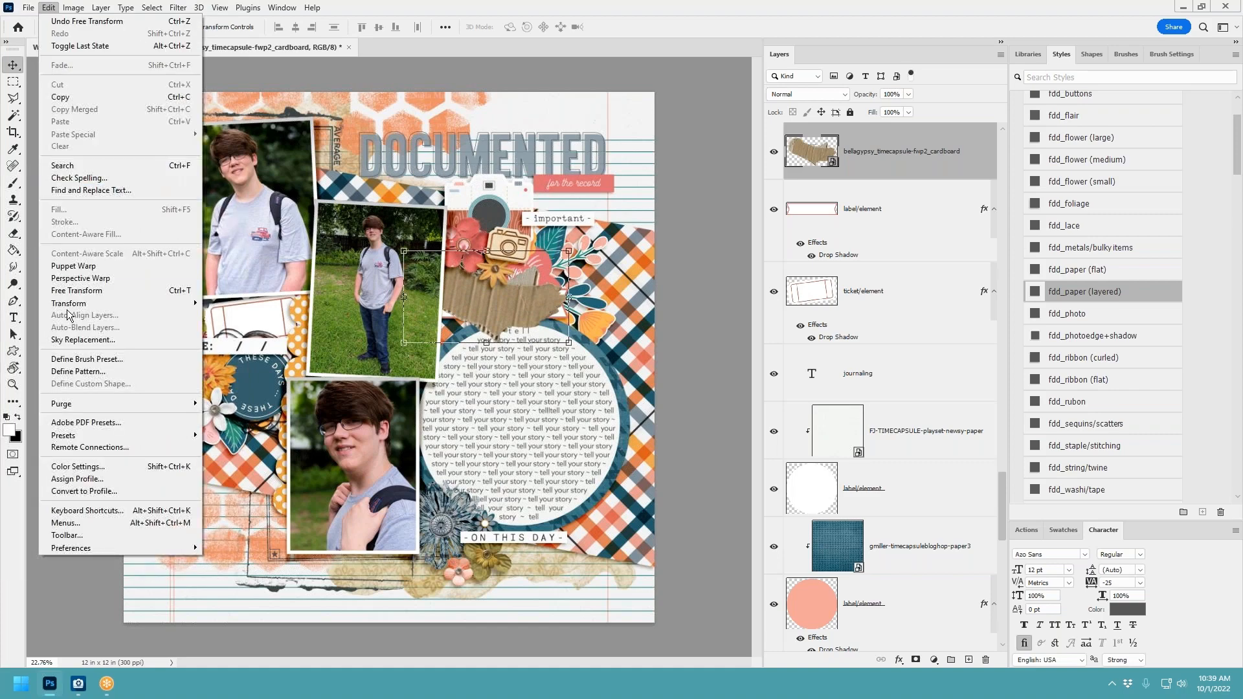
{"action": "mouse_move", "coordinate": [71, 303]}
{"action": "left_click", "coordinate": [233, 555]}
{"action": "left_click_drag", "start_coordinate": [555, 342], "coordinate": [581, 246]}
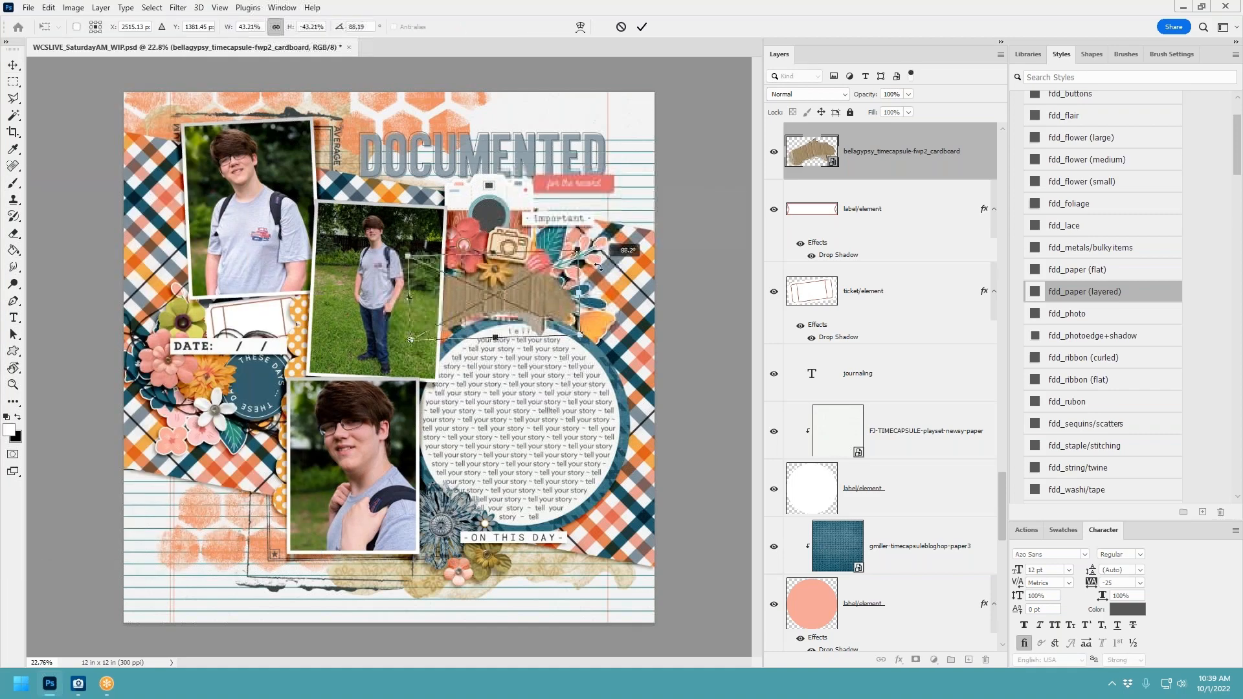
{"action": "left_click", "coordinate": [641, 27]}
Apply the fdd_paper (layered) style to the cardboard and delete the banner label beneath it.
{"action": "left_click", "coordinate": [1074, 291]}
{"action": "right_click", "coordinate": [891, 229]}
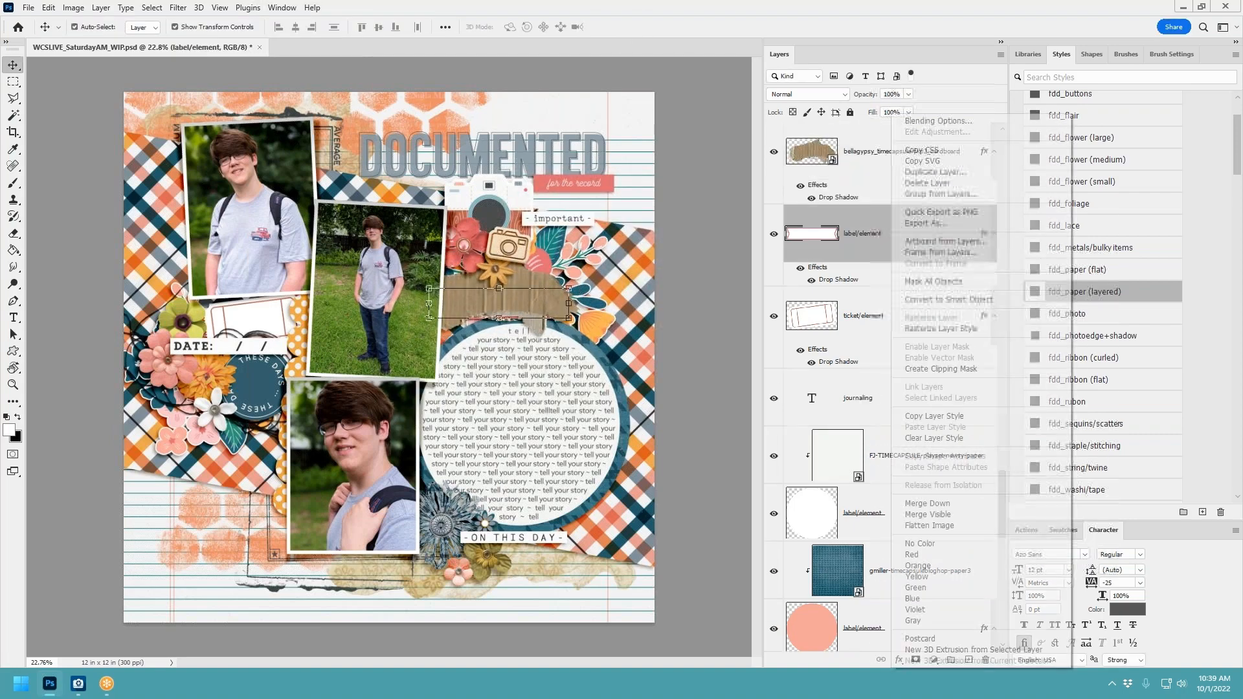
{"action": "left_click", "coordinate": [927, 183]}
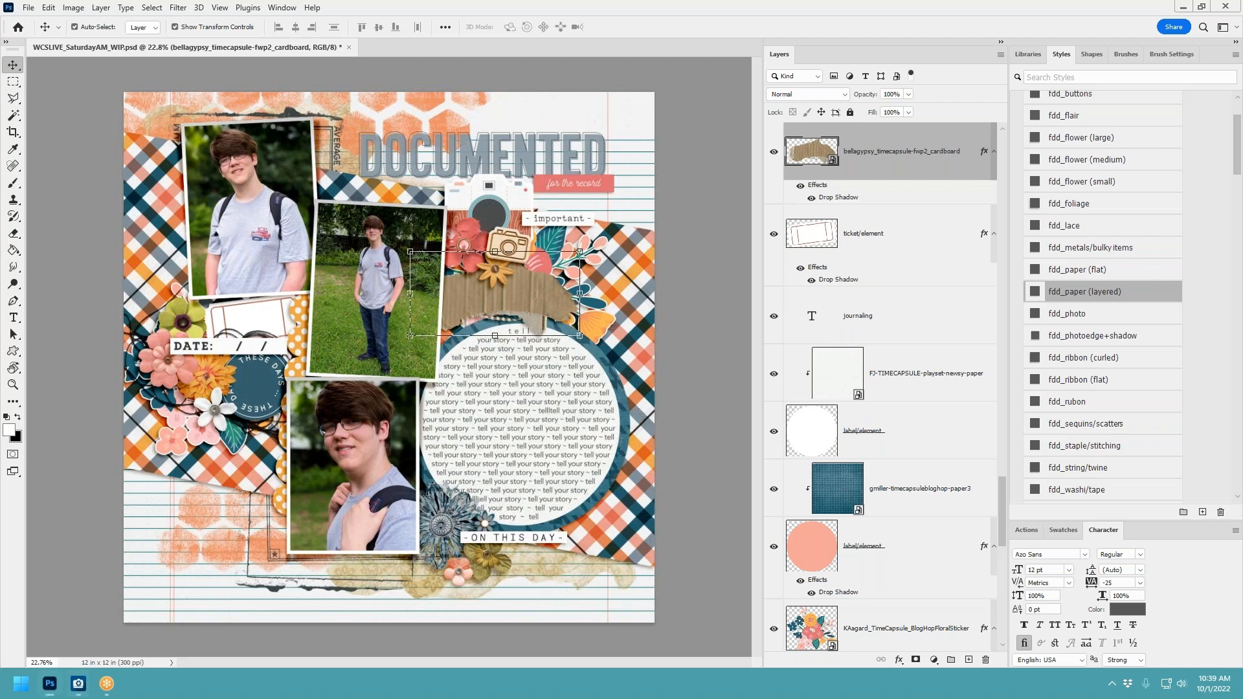
Add the bellagypsy green gem above the small blue flower layer, apply the fdd_sequins/scatters style and scale it to 5.33%.
{"action": "left_click", "coordinate": [483, 524]}
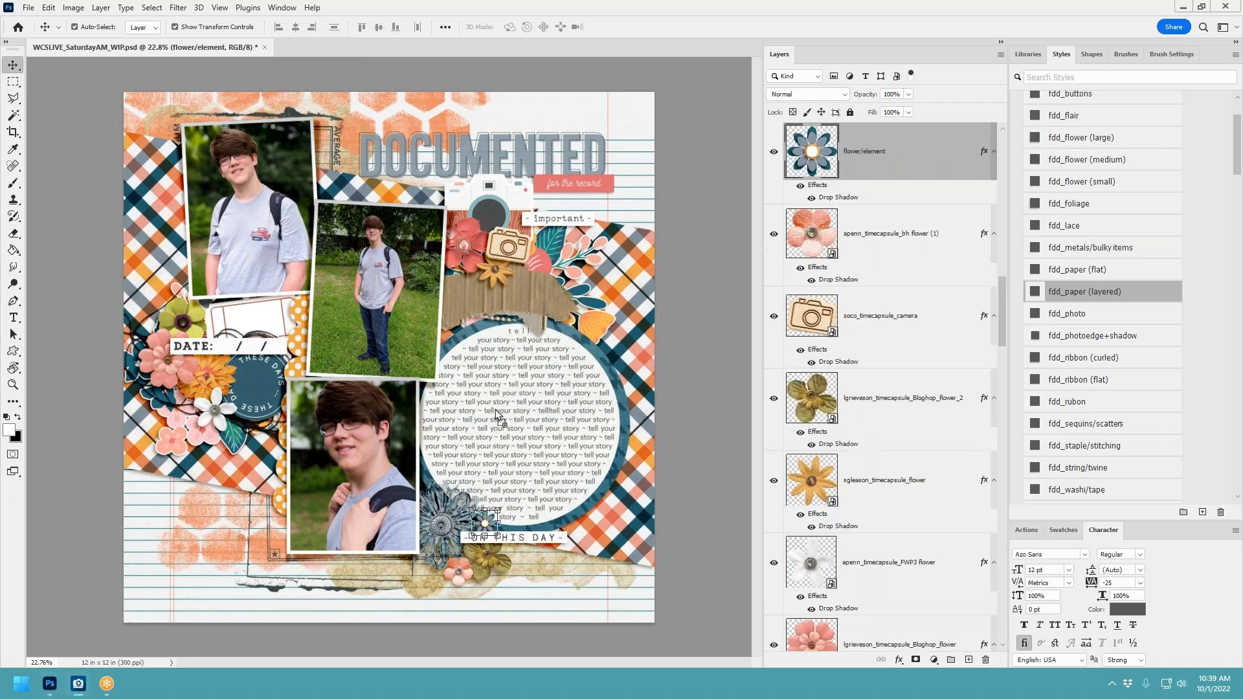
{"action": "key", "text": "ctrl+v"}
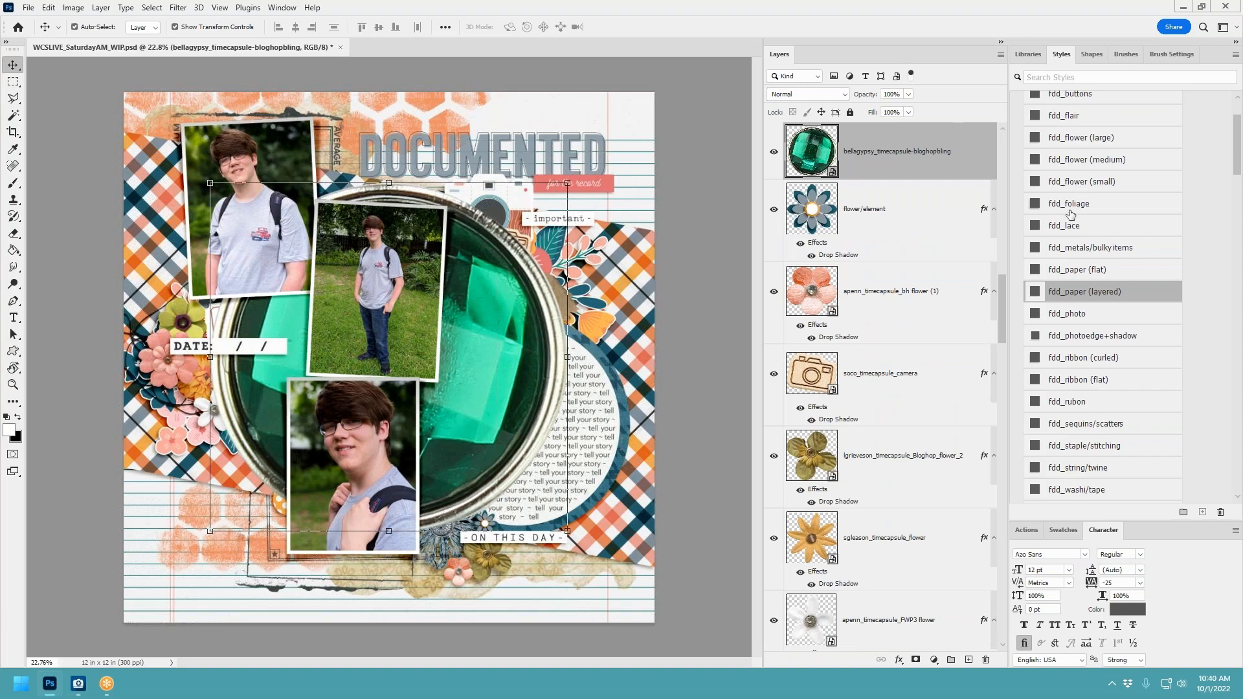
{"action": "scroll", "coordinate": [1070, 214], "scroll_direction": "down", "scroll_amount": 3}
{"action": "left_click", "coordinate": [1094, 361]}
{"action": "left_click_drag", "start_coordinate": [562, 188], "coordinate": [231, 511]}
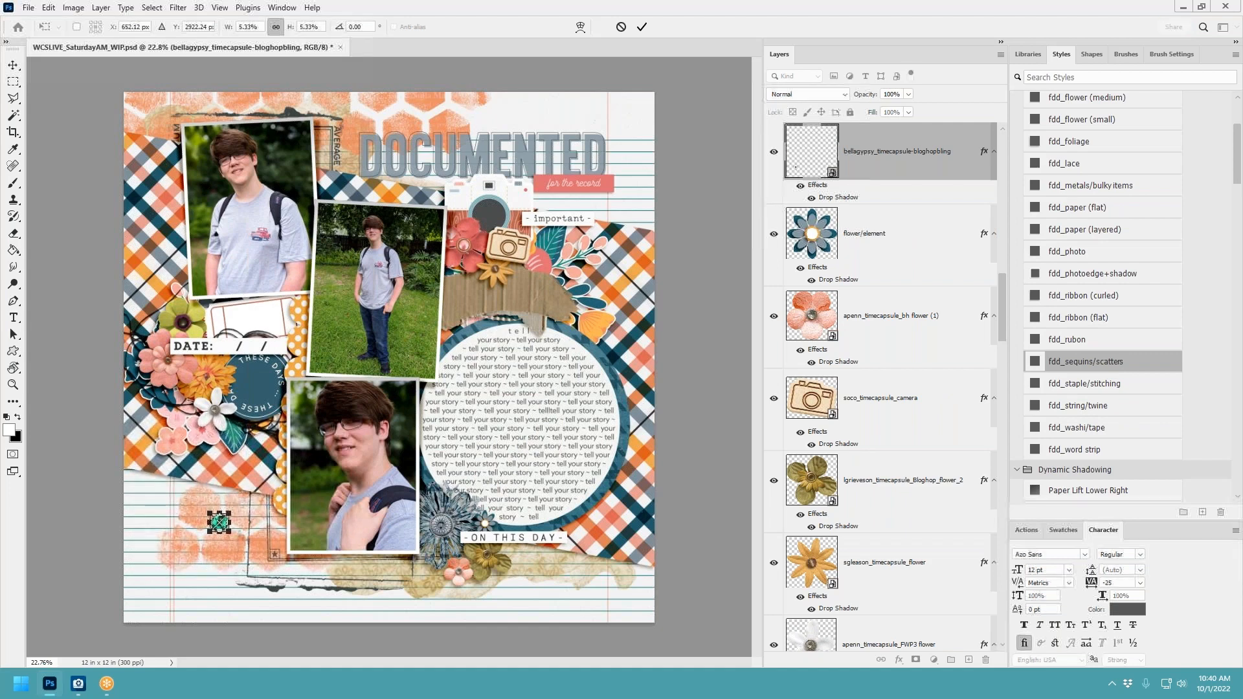
{"action": "left_click", "coordinate": [644, 27]}
Move the green gem onto the small blue flower and delete the placeholder flower layer beneath it.
{"action": "left_click_drag", "start_coordinate": [219, 525], "coordinate": [484, 524]}
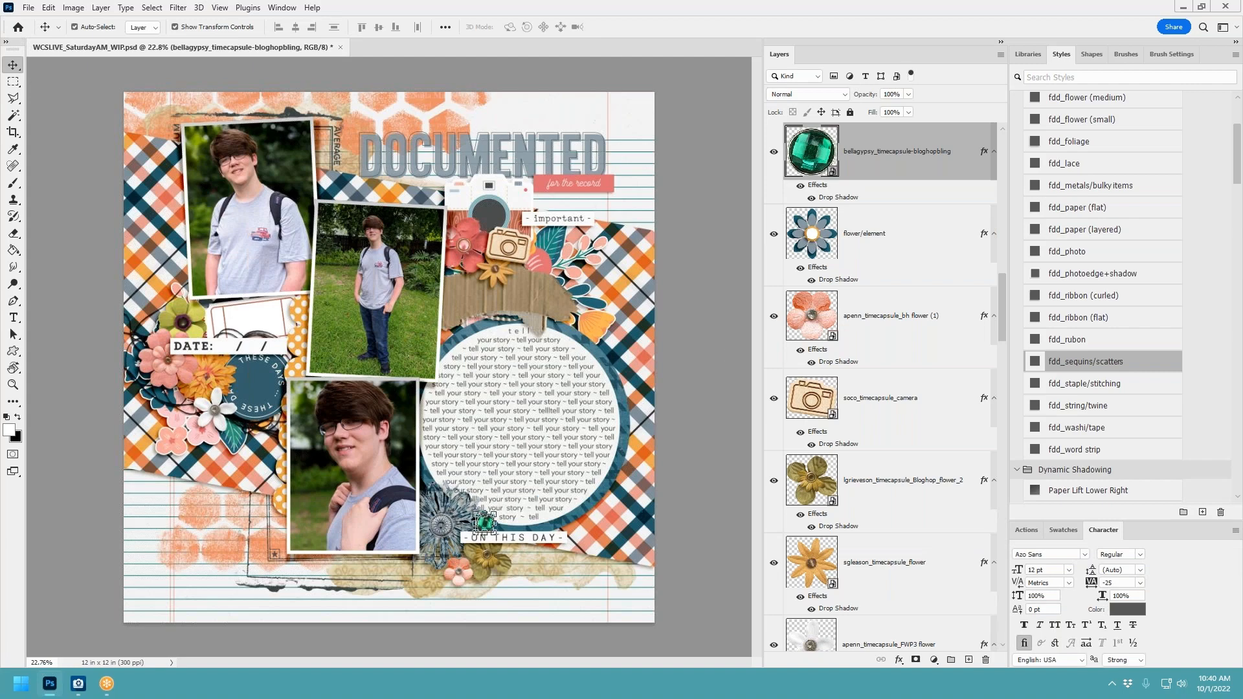
{"action": "right_click", "coordinate": [913, 238]}
{"action": "left_click", "coordinate": [949, 189]}
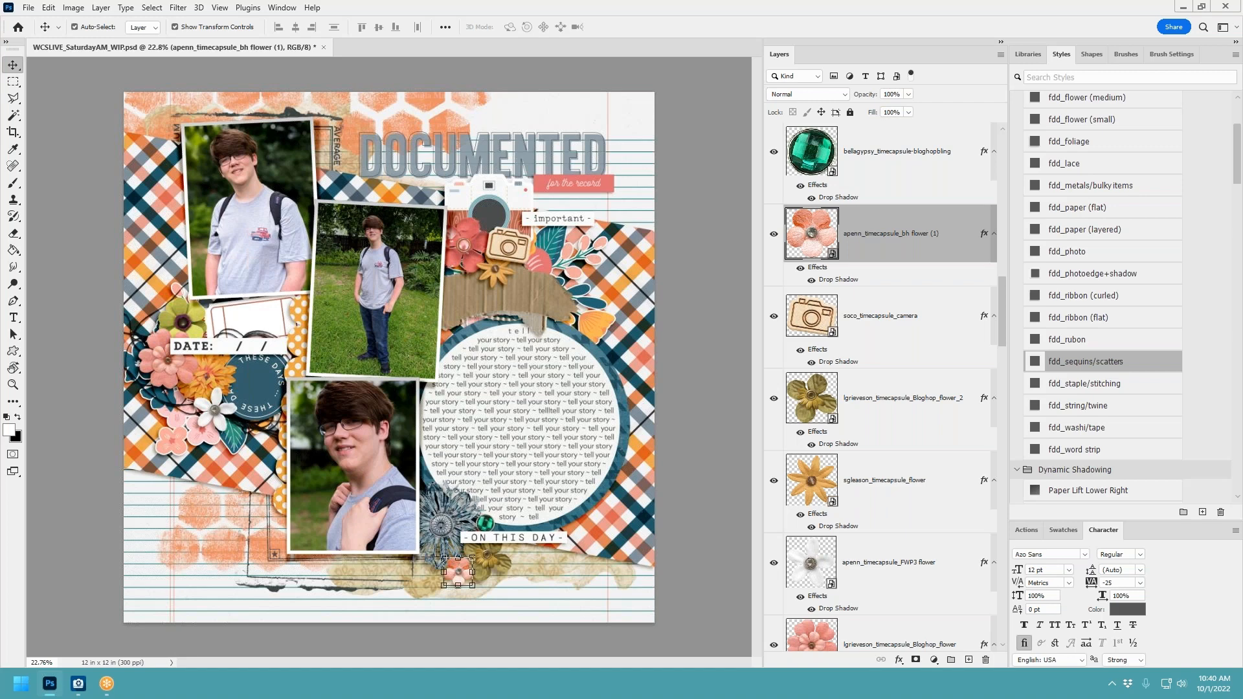
Add the justjaimee_timecapsule_FWP3_tell you word art above the cardboard layer and place it across the torn cardboard.
{"action": "left_click", "coordinate": [523, 306]}
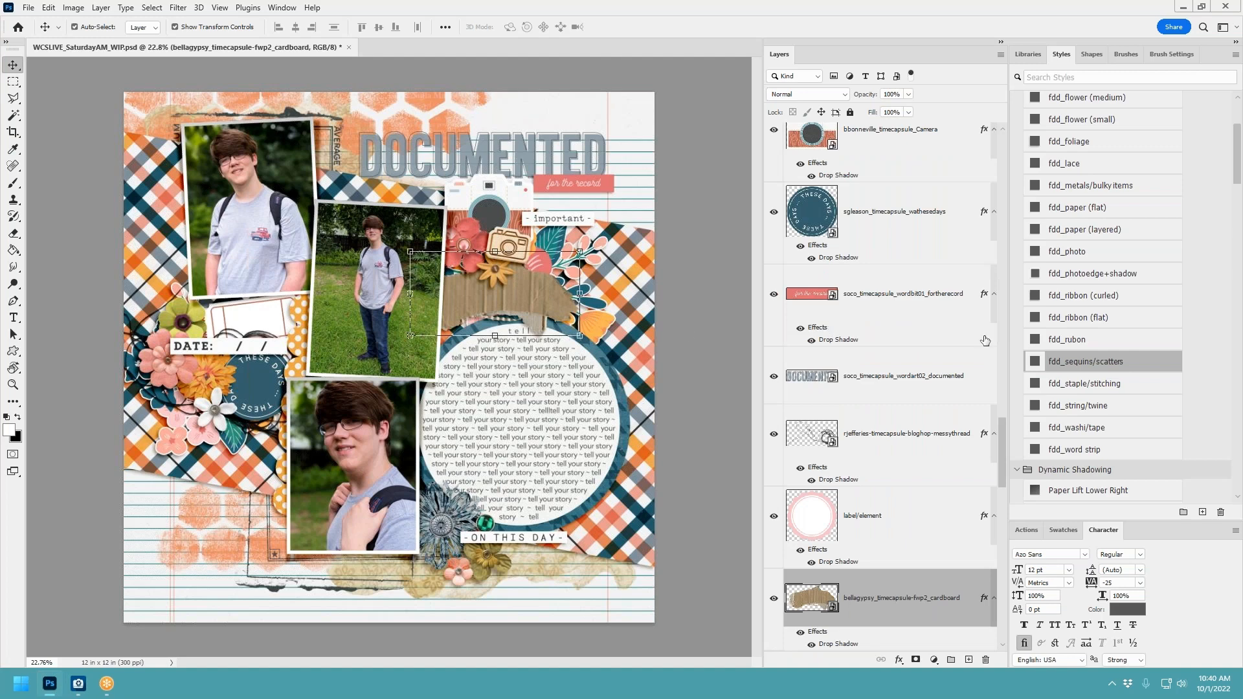
{"action": "key", "text": "ctrl+v"}
{"action": "left_click_drag", "start_coordinate": [462, 360], "coordinate": [537, 273]}
{"action": "left_click", "coordinate": [640, 27]}
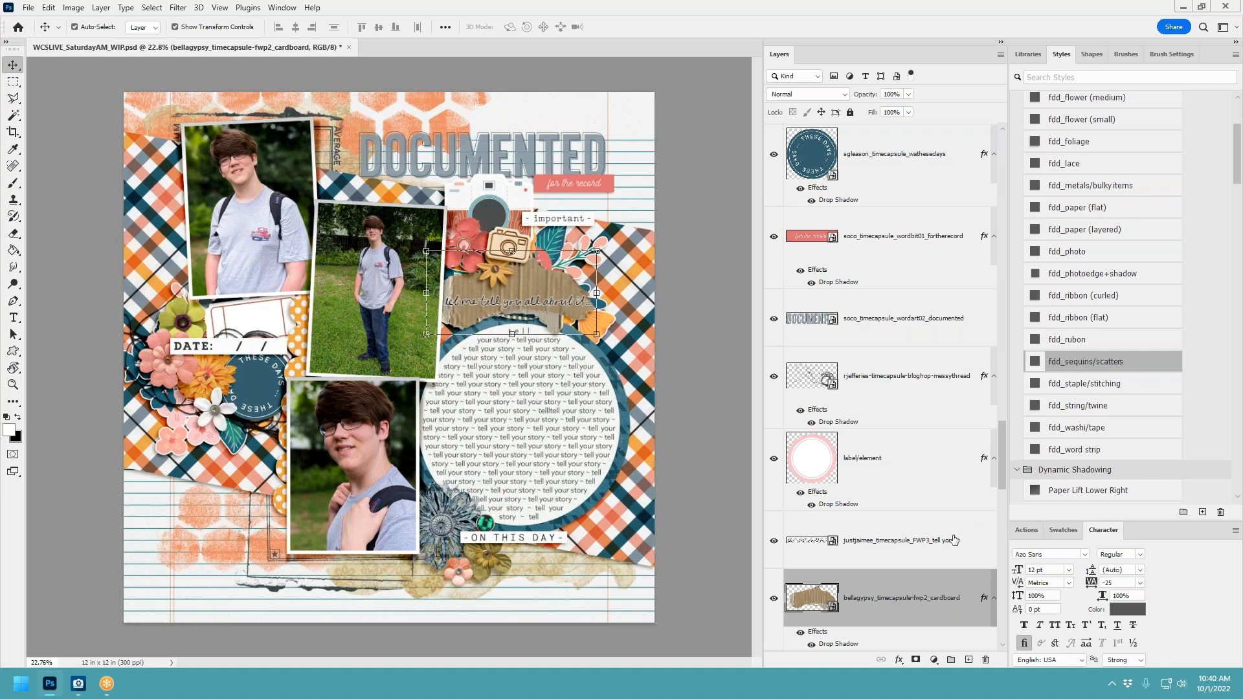
Apply the fdd_acetate/vellum style to the justjaimee word art on the cardboard.
{"action": "left_click", "coordinate": [557, 304]}
{"action": "scroll", "coordinate": [1089, 123], "scroll_direction": "up", "scroll_amount": 3}
{"action": "scroll", "coordinate": [1089, 123], "scroll_direction": "up", "scroll_amount": 2}
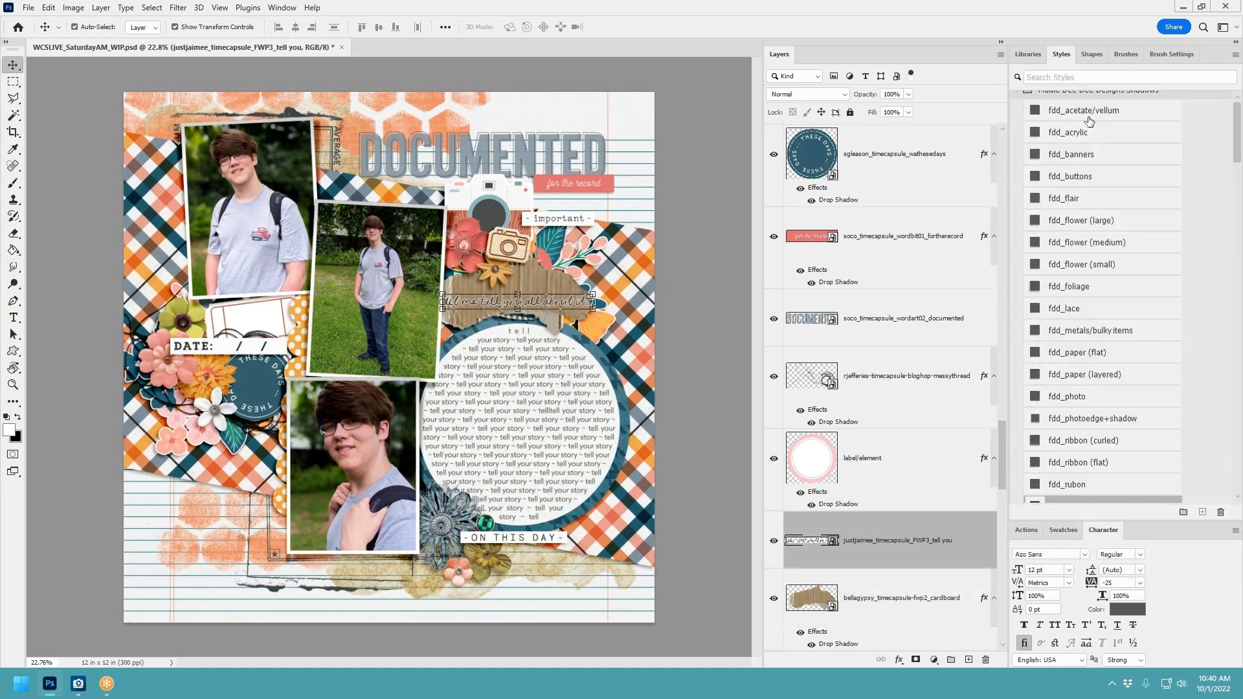
{"action": "left_click", "coordinate": [1089, 131]}
{"action": "left_click", "coordinate": [1082, 114]}
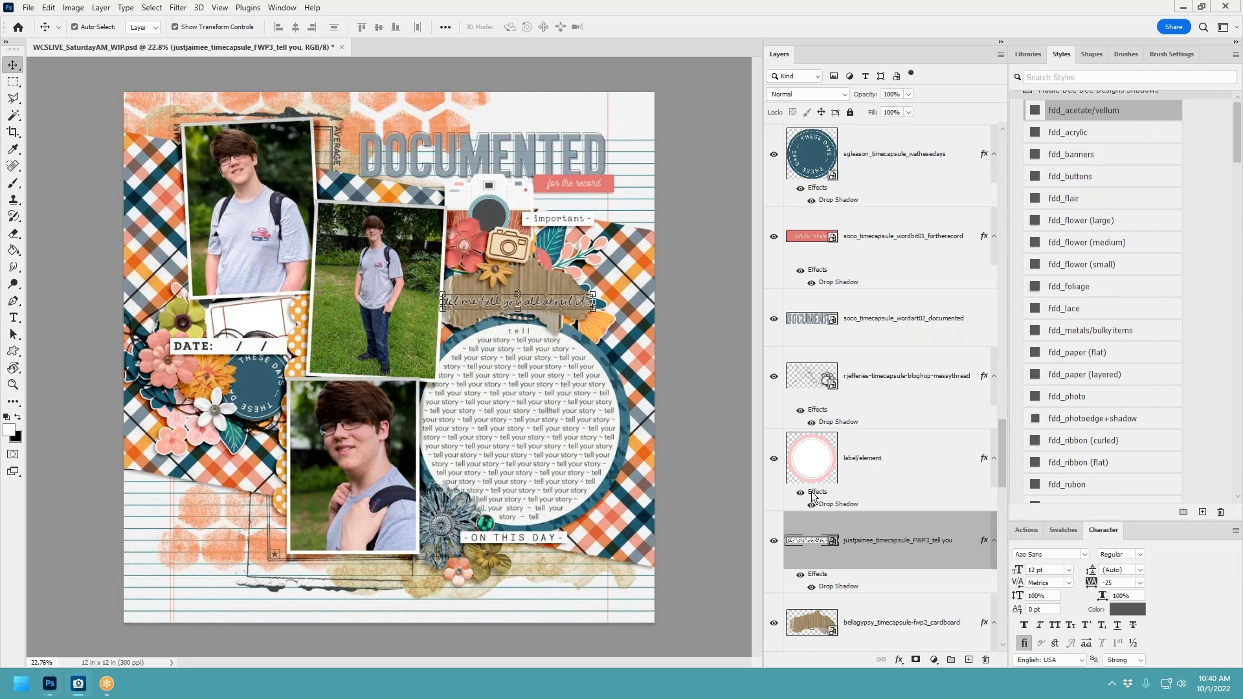
Add two copies of justjaimee_timecapsule_FWP3_splatter above the lynnemarie solid08 paper, behind the top photos and beside the lowest photo.
{"action": "left_click", "coordinate": [631, 599]}
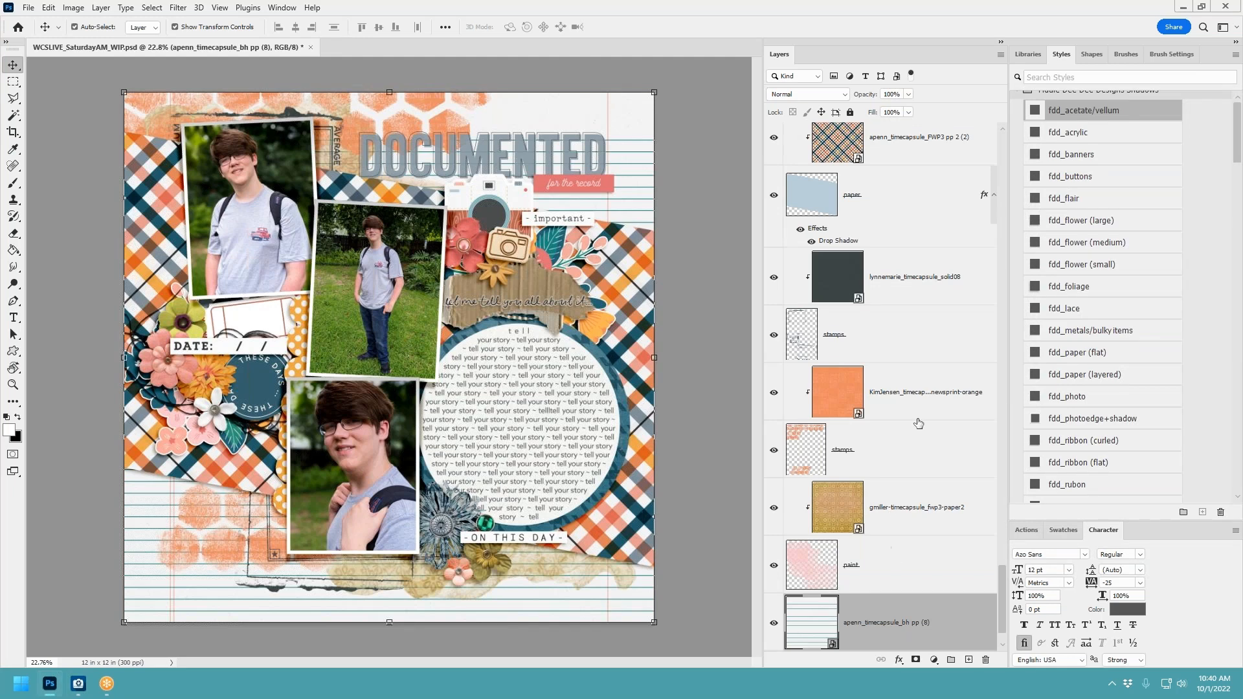
{"action": "left_click", "coordinate": [914, 217]}
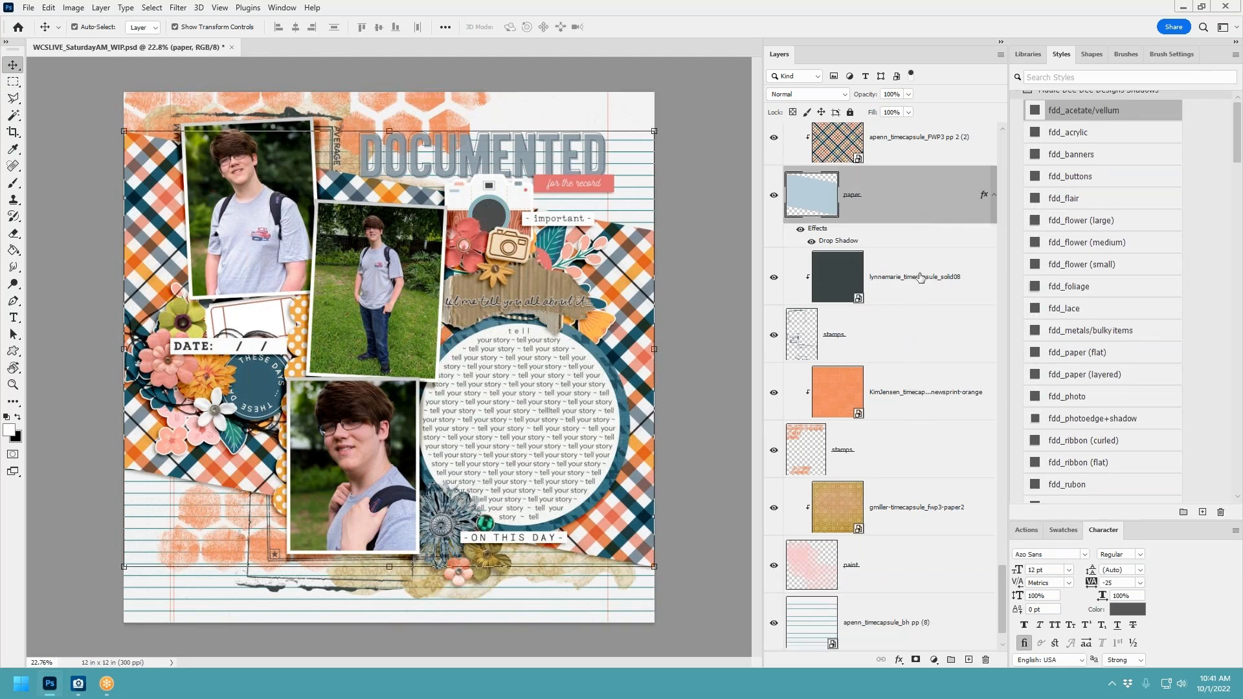
{"action": "left_click", "coordinate": [919, 278]}
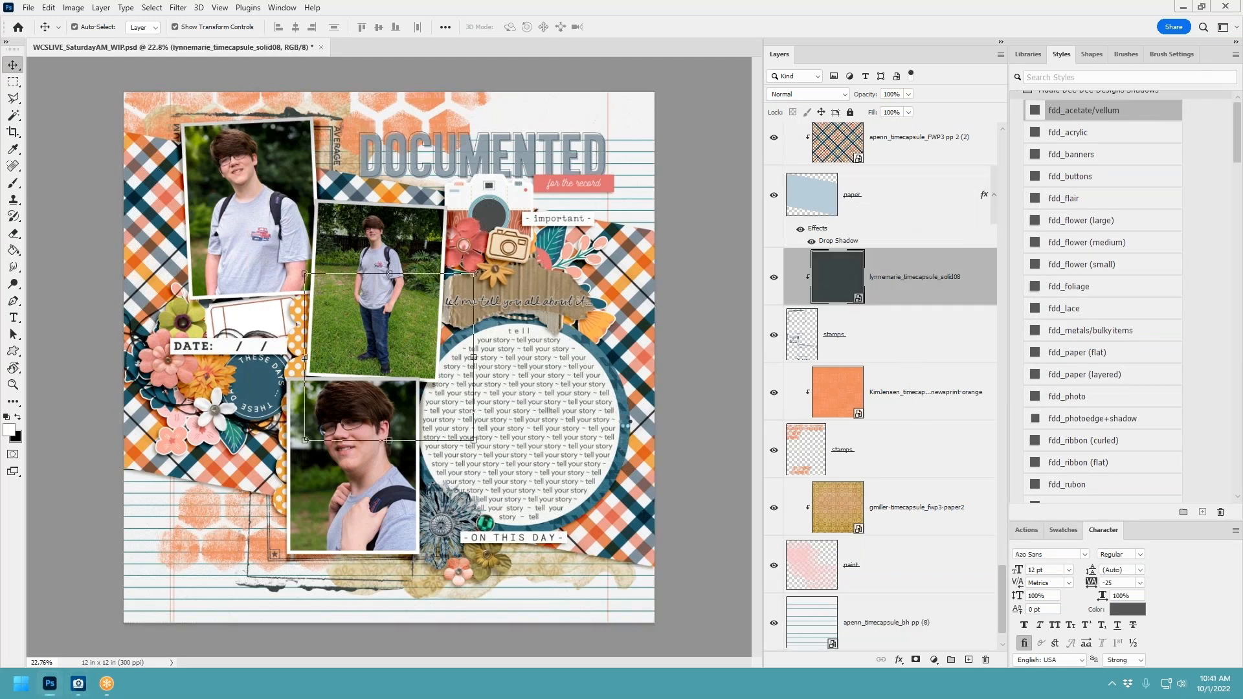
{"action": "key", "text": "ctrl+v"}
{"action": "left_click_drag", "start_coordinate": [422, 368], "coordinate": [297, 483]}
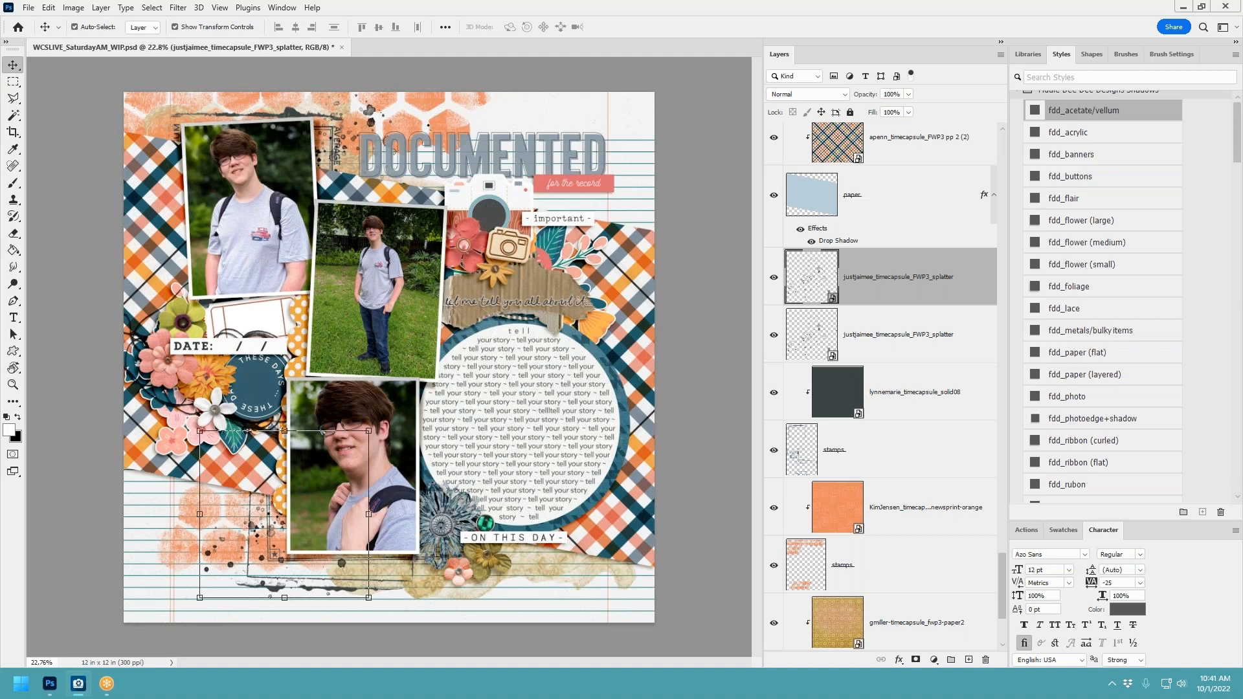
Try the KAagard BlogHopStitches above the torn cardboard and delete that layer again.
{"action": "left_click", "coordinate": [585, 300]}
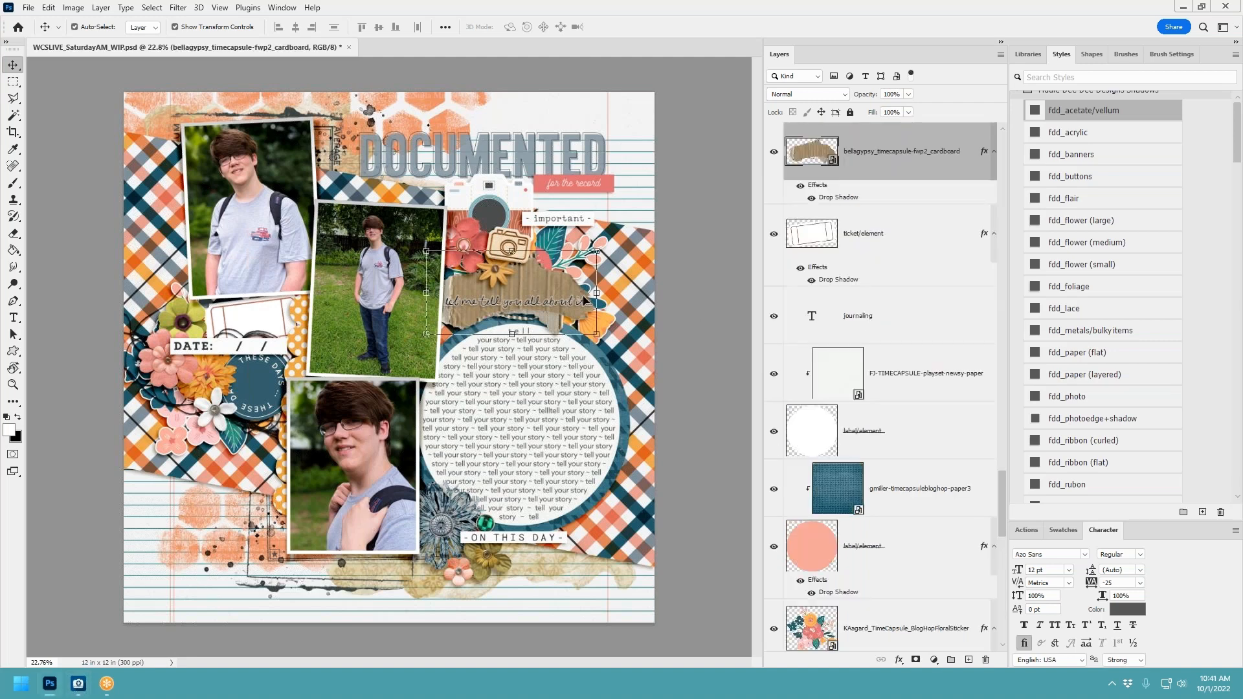
{"action": "left_click", "coordinate": [508, 378]}
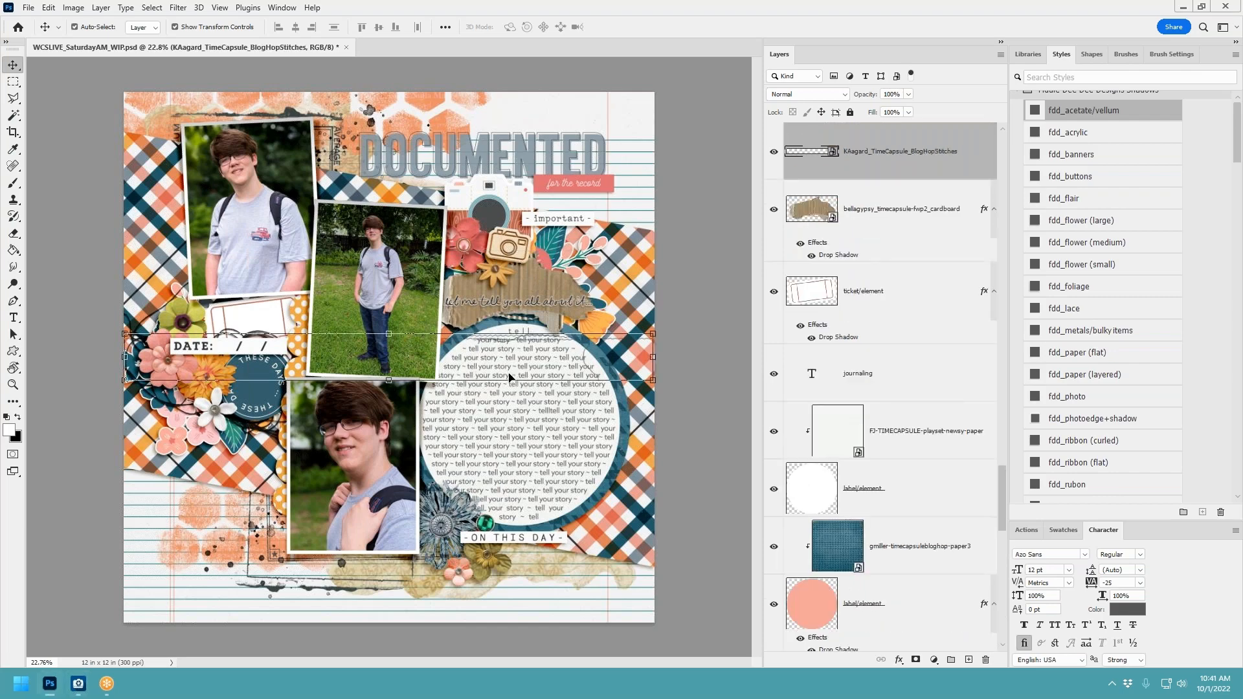
{"action": "right_click", "coordinate": [888, 165]}
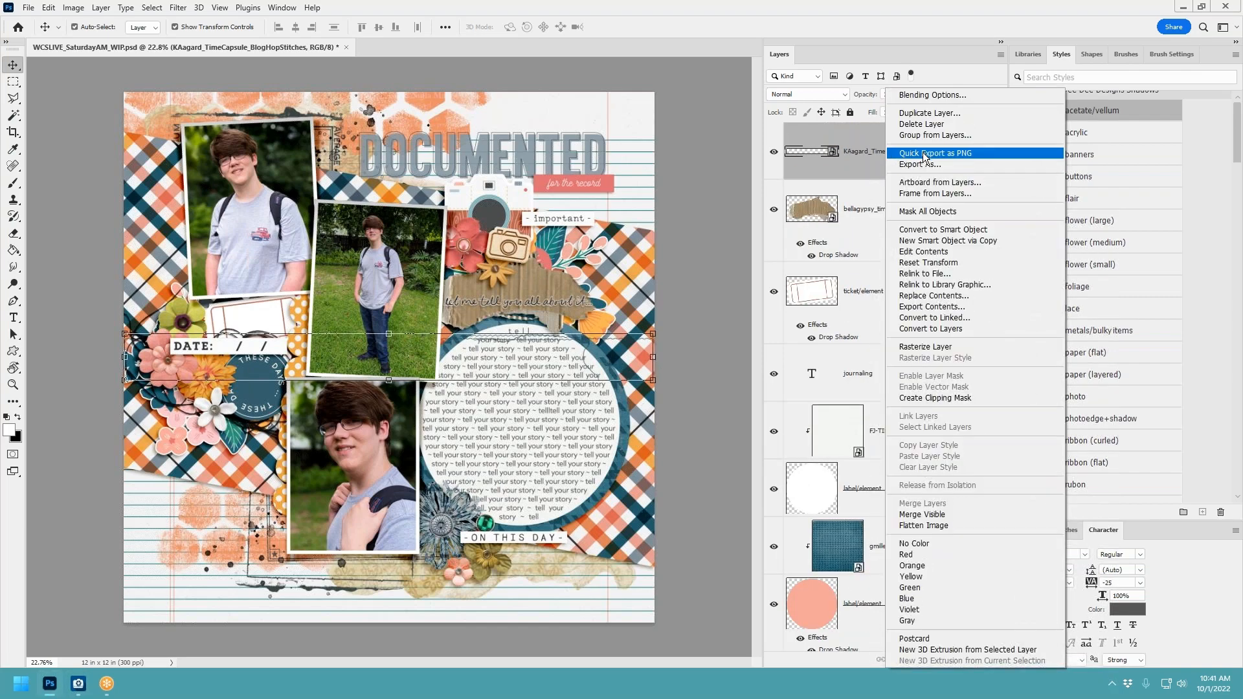
{"action": "left_click", "coordinate": [935, 124]}
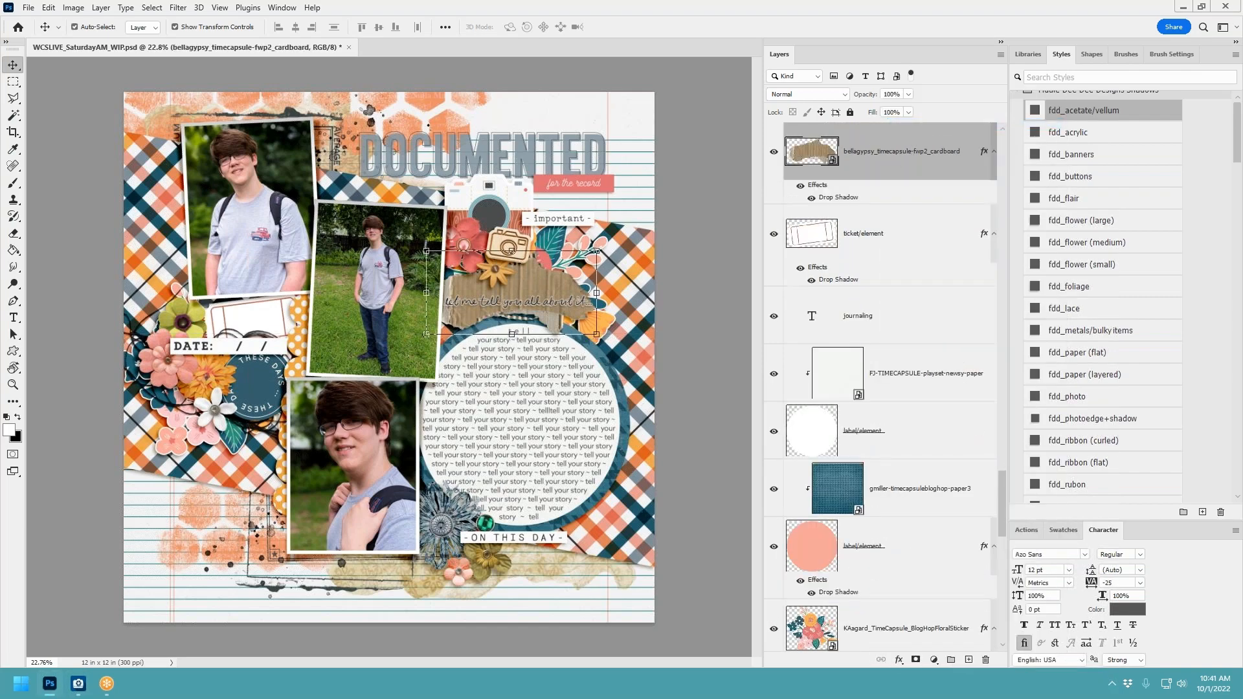
Add the KAagard BlogHopStaple onto the torn cardboard's upper right part and apply the fdd_staple/stitching style.
{"action": "left_click", "coordinate": [573, 344]}
{"action": "left_click_drag", "start_coordinate": [402, 353], "coordinate": [573, 286]}
{"action": "scroll", "coordinate": [1102, 405], "scroll_direction": "down", "scroll_amount": 1}
{"action": "scroll", "coordinate": [1101, 405], "scroll_direction": "down", "scroll_amount": 3}
{"action": "left_click", "coordinate": [1101, 425]}
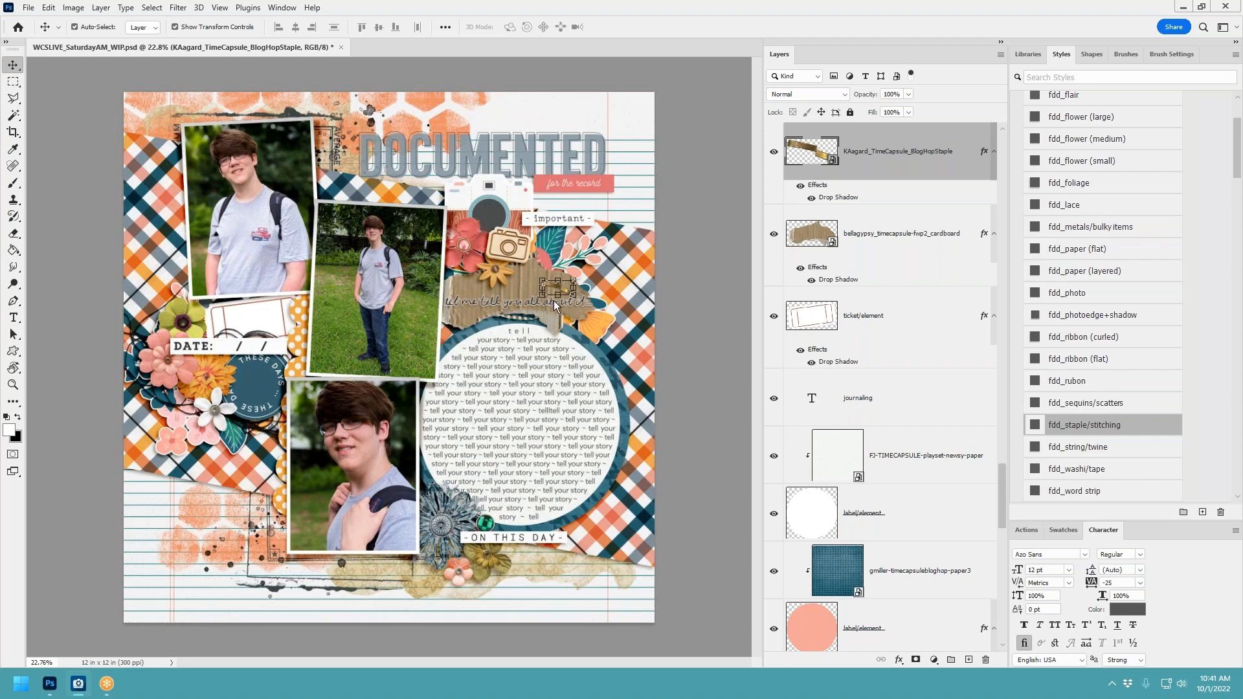
Add the KAagard BlogHopLeaves leaf above the plaid paper layer and apply the fdd_foliage style.
{"action": "left_click", "coordinate": [558, 251]}
{"action": "scroll", "coordinate": [972, 510], "scroll_direction": "down", "scroll_amount": 3}
{"action": "left_click", "coordinate": [943, 434]}
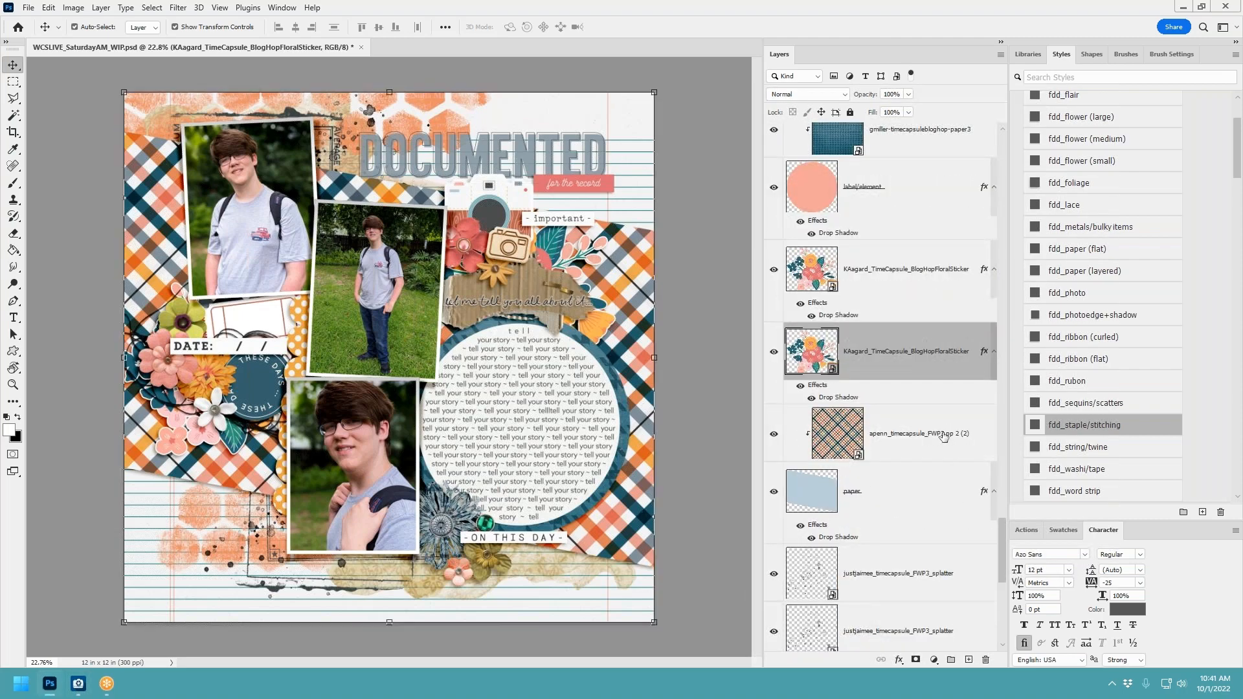
{"action": "left_click", "coordinate": [445, 299]}
{"action": "left_click", "coordinate": [1068, 183]}
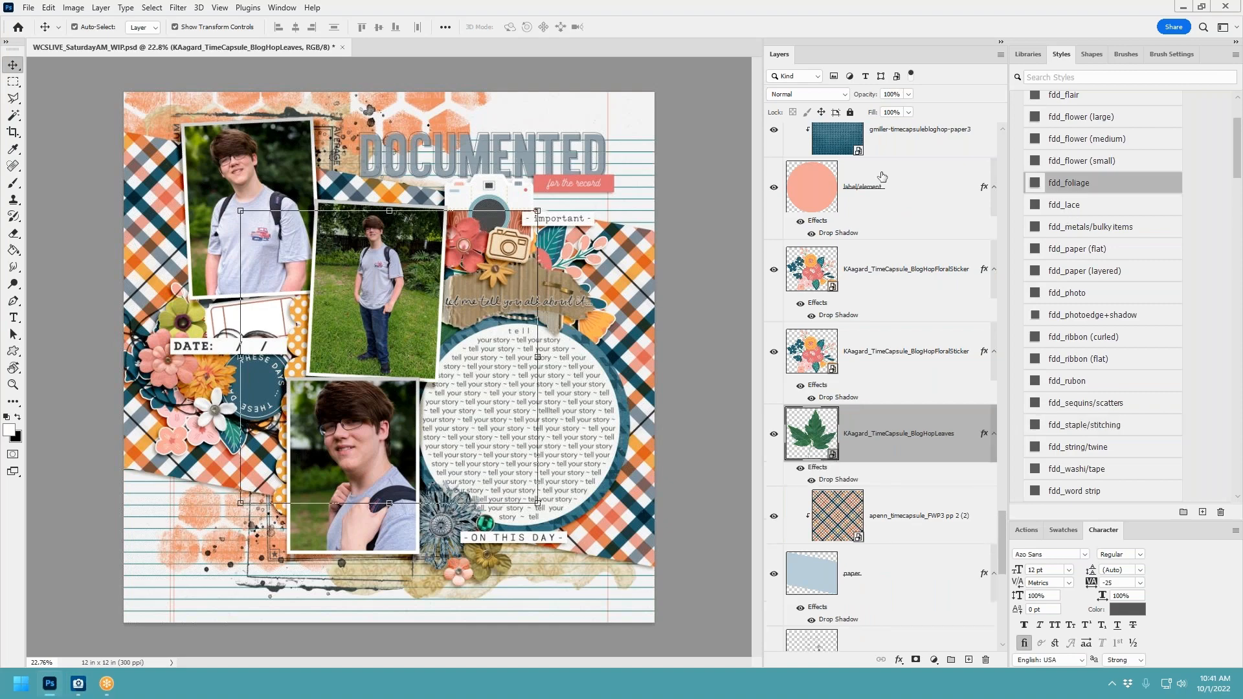
Scale the leaf to 39.34%, rotate it to 164.50° and tuck it under the flower cluster at the page bottom.
{"action": "left_click_drag", "start_coordinate": [537, 211], "coordinate": [265, 513]}
{"action": "left_click_drag", "start_coordinate": [316, 428], "coordinate": [470, 536]}
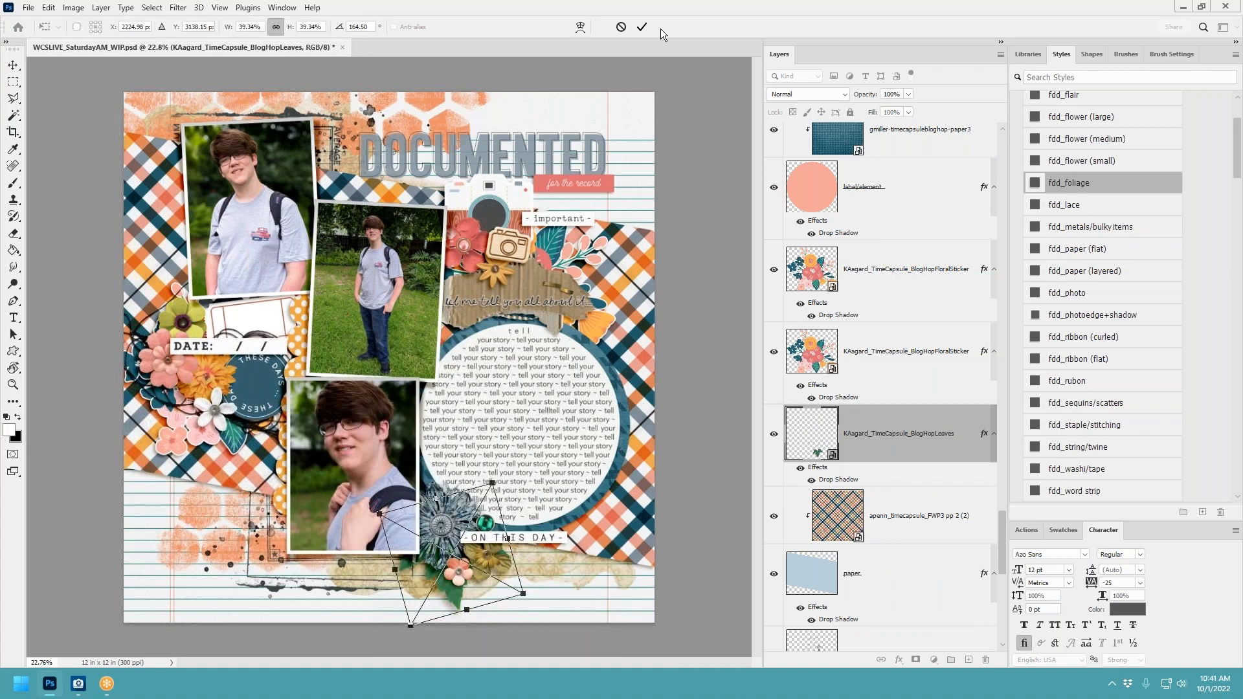
{"action": "left_click", "coordinate": [641, 27]}
Place a rotated copy of the leaf behind the floral sticker to the right of the wooden camera.
{"action": "left_click_drag", "start_coordinate": [591, 433], "coordinate": [611, 297]}
{"action": "left_click_drag", "start_coordinate": [662, 228], "coordinate": [515, 313]}
{"action": "left_click_drag", "start_coordinate": [598, 265], "coordinate": [574, 245]}
{"action": "left_click", "coordinate": [641, 27]}
Place two rotated leaf copies around the left flower cluster, one above the olive flower and one below at -150.75°.
{"action": "left_click_drag", "start_coordinate": [604, 284], "coordinate": [146, 304]}
{"action": "left_click_drag", "start_coordinate": [252, 244], "coordinate": [179, 209]}
{"action": "left_click", "coordinate": [641, 26]}
{"action": "left_click_drag", "start_coordinate": [172, 295], "coordinate": [204, 427]}
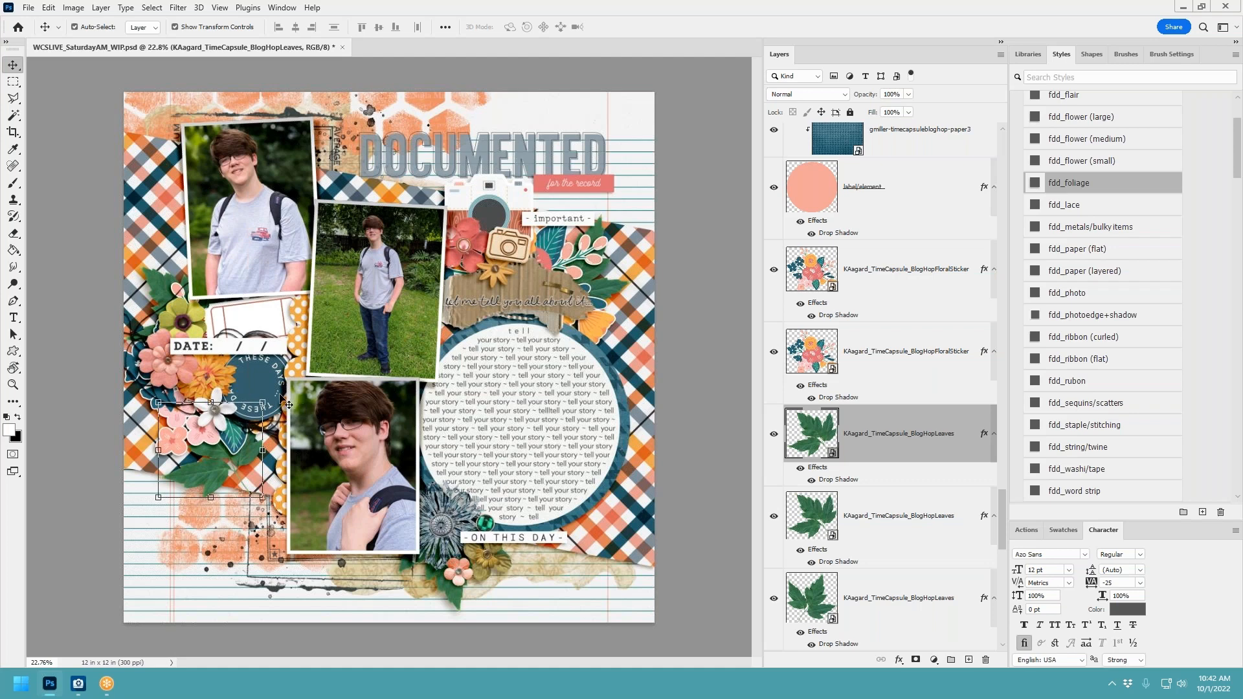
{"action": "left_click_drag", "start_coordinate": [276, 392], "coordinate": [239, 435]}
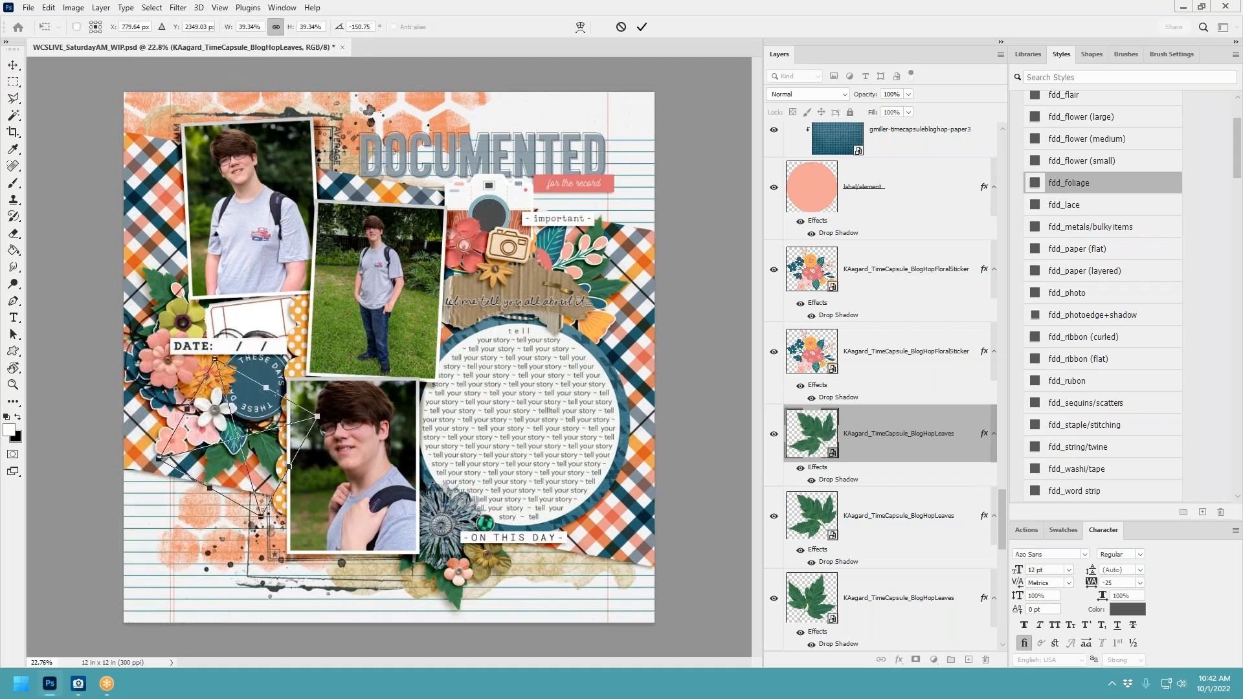
{"action": "left_click", "coordinate": [642, 27]}
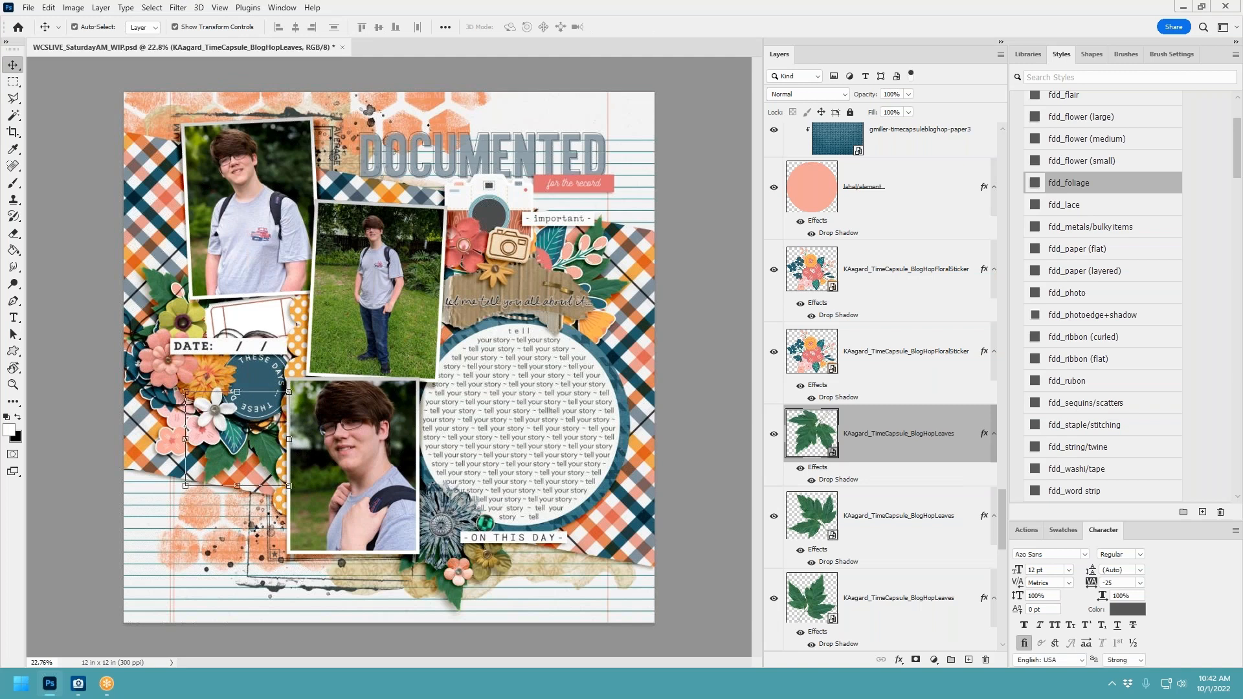
{"action": "left_click", "coordinate": [528, 483]}
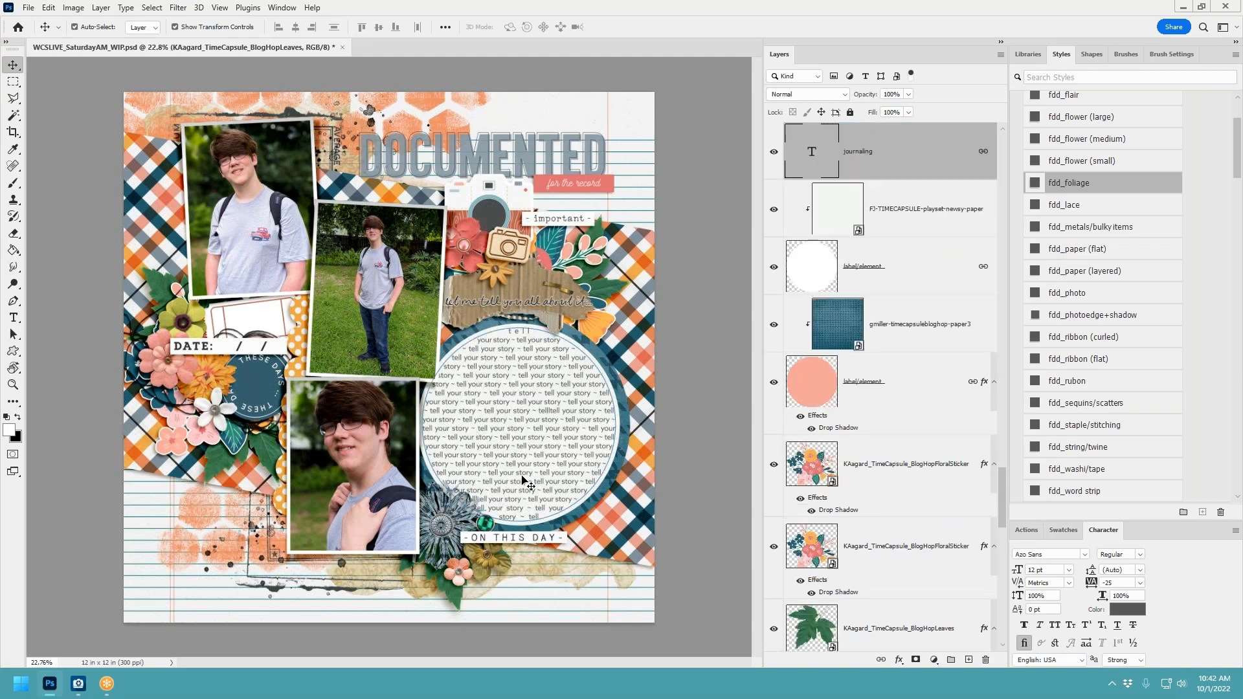
{"action": "left_click", "coordinate": [509, 264]}
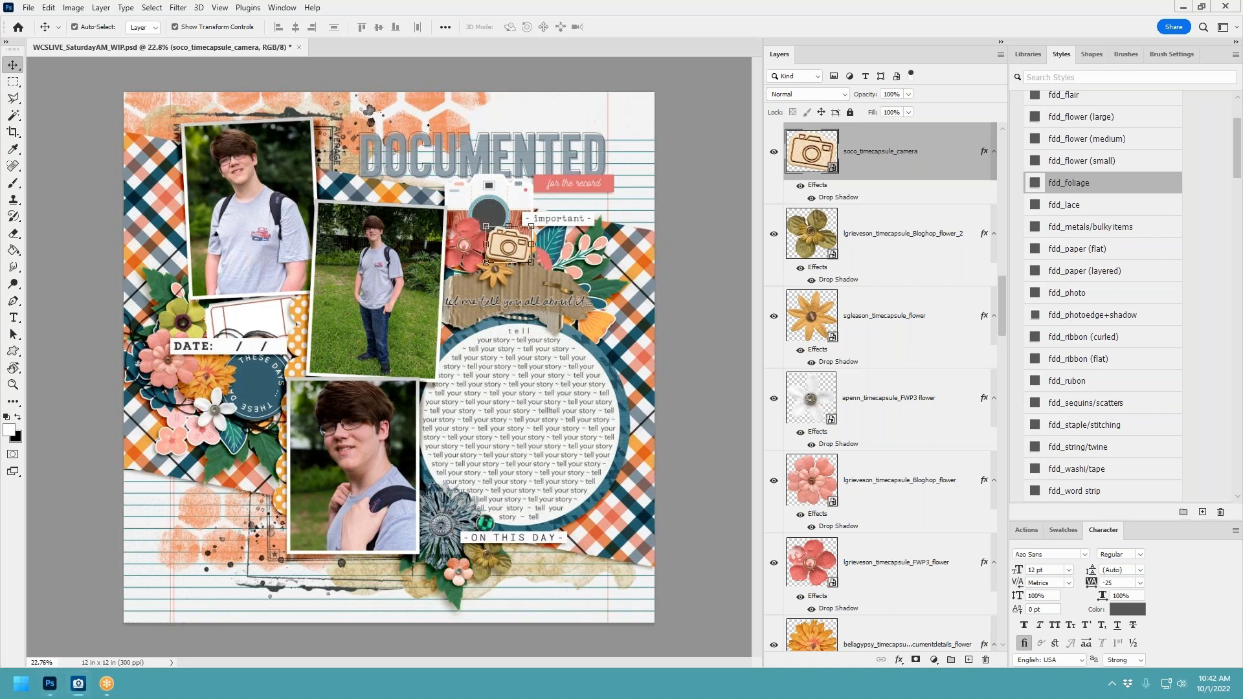
Add the bellagypsy bloghopfoliage above the plaid paper, apply the fdd_foliage style and move it behind the camera cluster.
{"action": "left_click", "coordinate": [608, 284]}
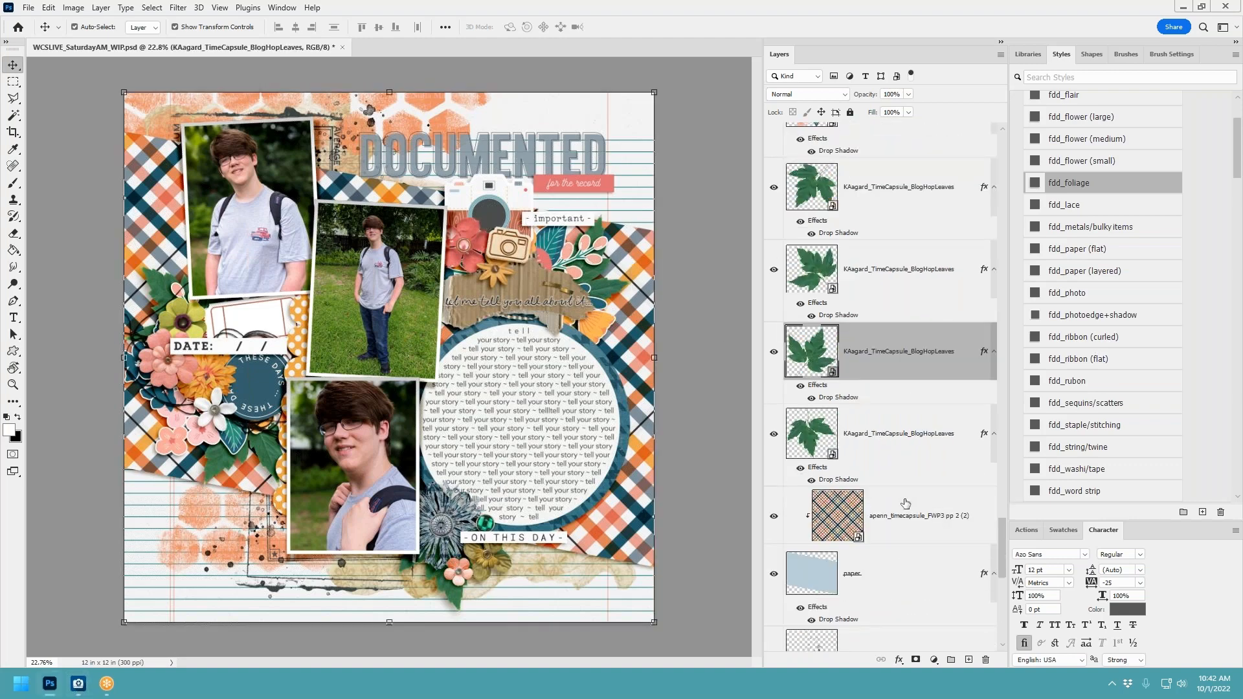
{"action": "left_click", "coordinate": [962, 501]}
{"action": "key", "text": "ctrl+v"}
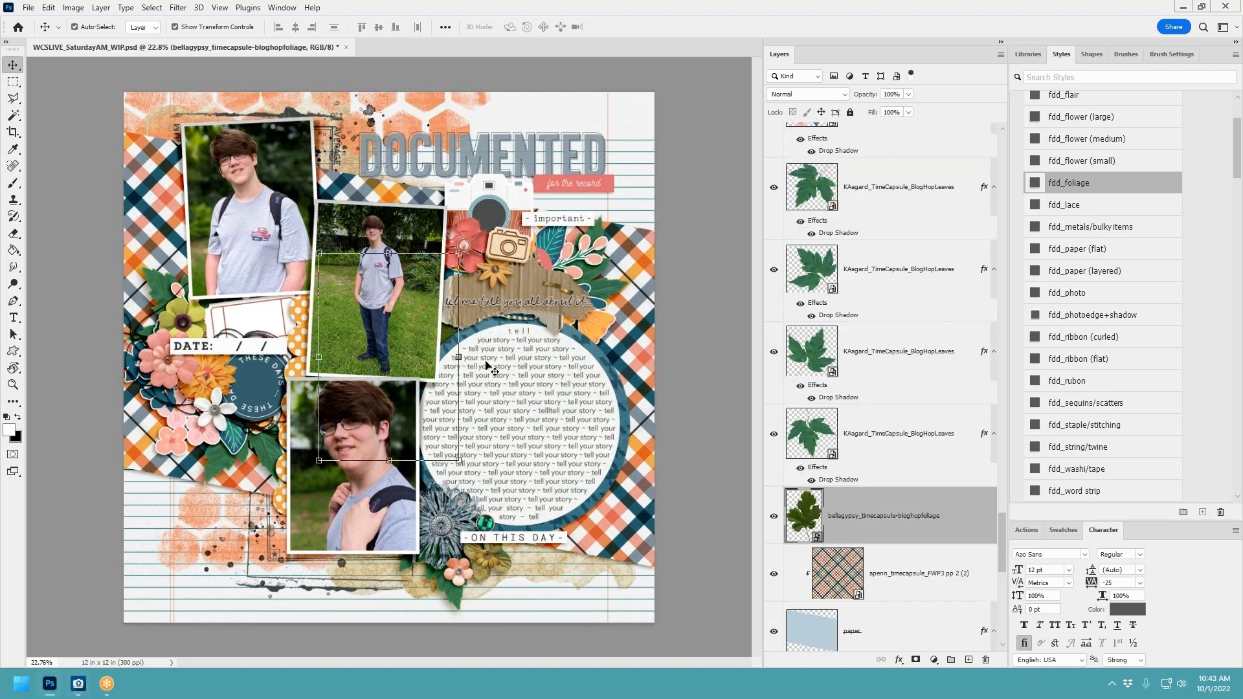
{"action": "left_click", "coordinate": [1083, 188]}
{"action": "left_click_drag", "start_coordinate": [370, 328], "coordinate": [544, 281]}
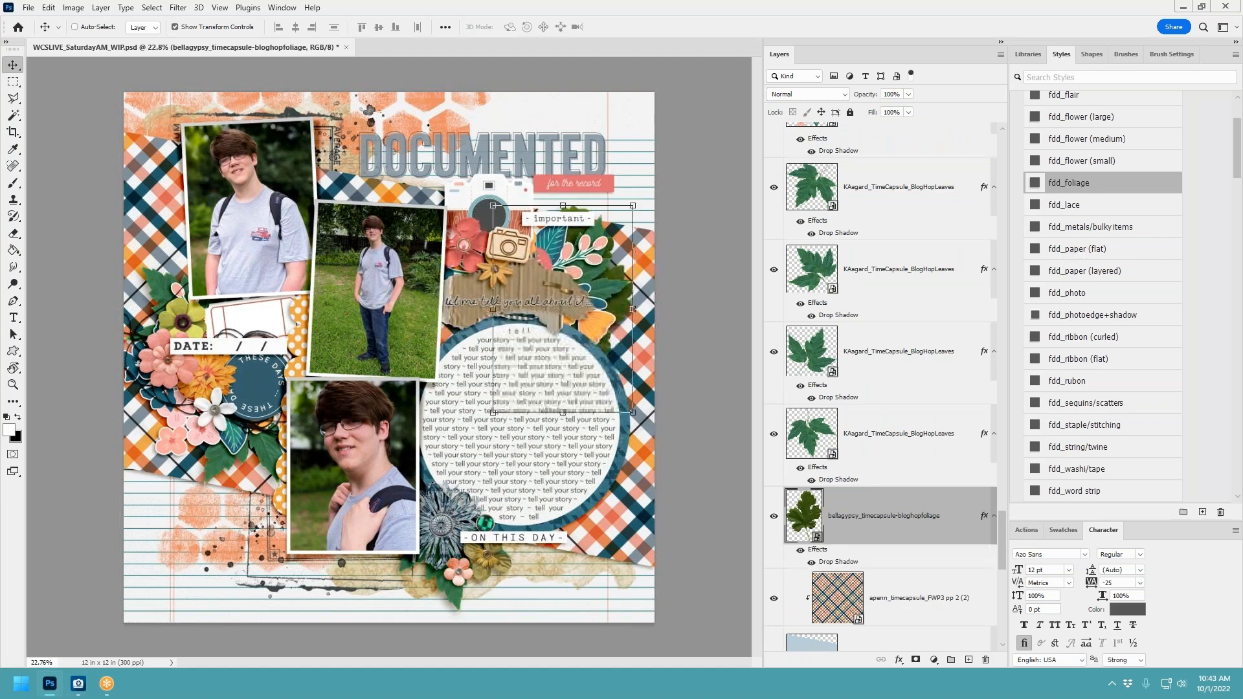
Scale the bellagypsy foliage to 58.86% and place a copy rotated to -89.78° under the bottom flower cluster.
{"action": "left_click", "coordinate": [627, 213]}
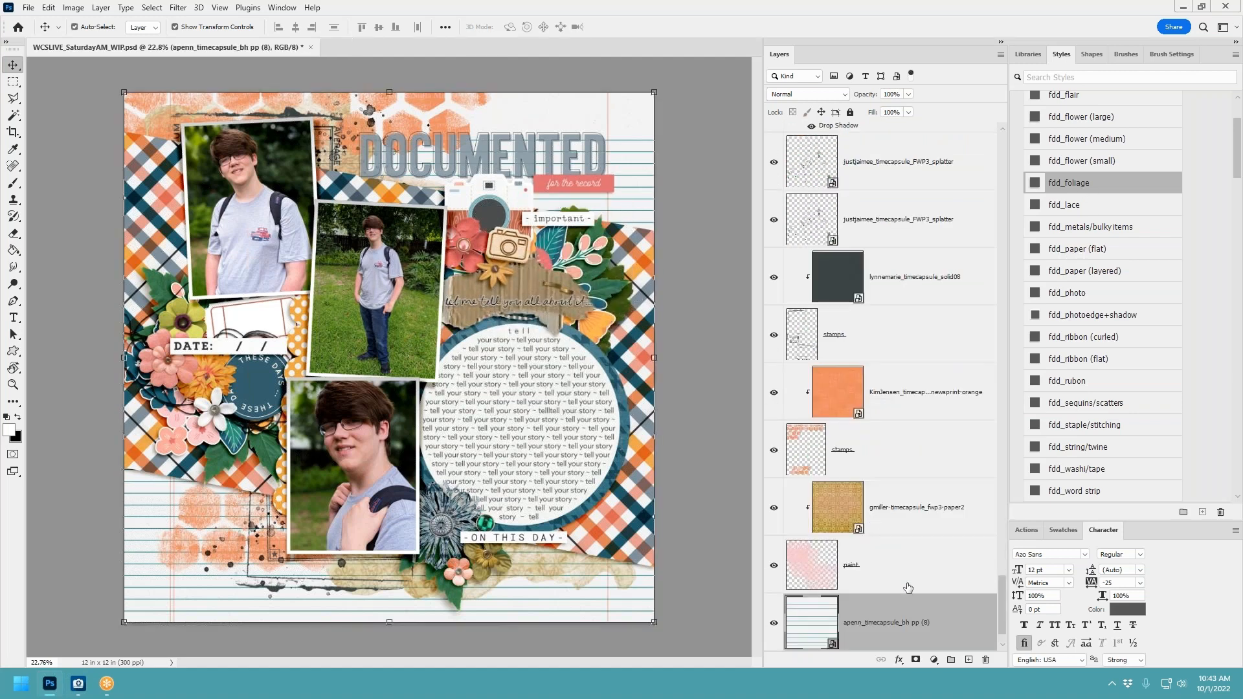
{"action": "left_click", "coordinate": [628, 310]}
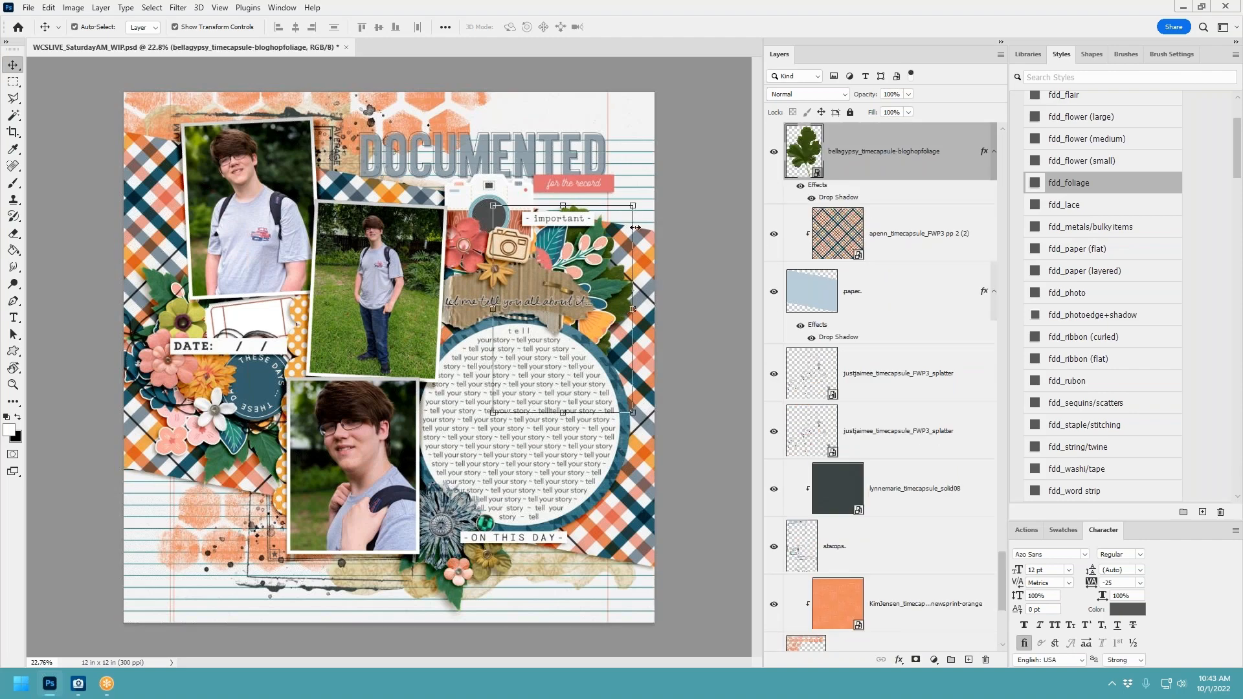
{"action": "key", "text": "ctrl+t"}
{"action": "left_click_drag", "start_coordinate": [638, 231], "coordinate": [564, 408]}
{"action": "left_click_drag", "start_coordinate": [536, 363], "coordinate": [421, 555]}
{"action": "left_click", "coordinate": [641, 26]}
{"action": "mouse_move", "coordinate": [462, 492]}
{"action": "left_mouse_down"}
{"action": "mouse_move", "coordinate": [497, 514]}
{"action": "mouse_move", "coordinate": [476, 479]}
{"action": "left_mouse_up"}
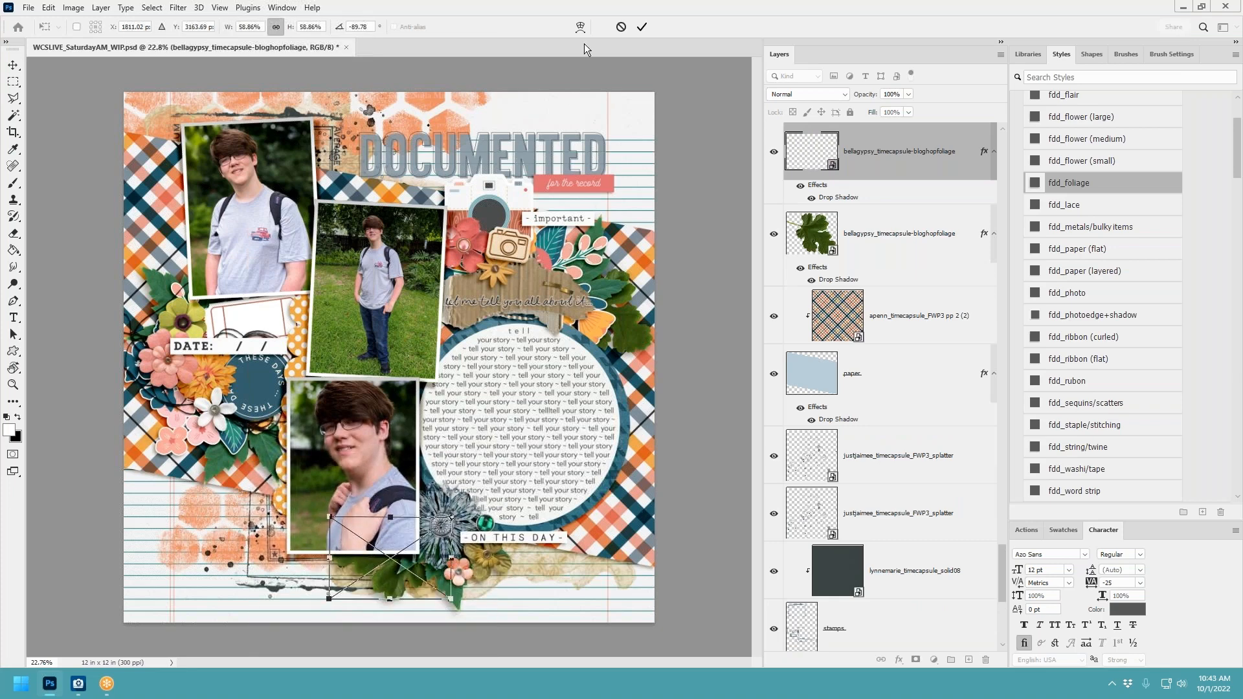
{"action": "left_click", "coordinate": [641, 26]}
Place a copy of the bellagypsy foliage above the left flower cluster, behind the top photo, rotated to -25.22°.
{"action": "left_click_drag", "start_coordinate": [387, 571], "coordinate": [170, 268]}
{"action": "left_click_drag", "start_coordinate": [273, 214], "coordinate": [253, 292]}
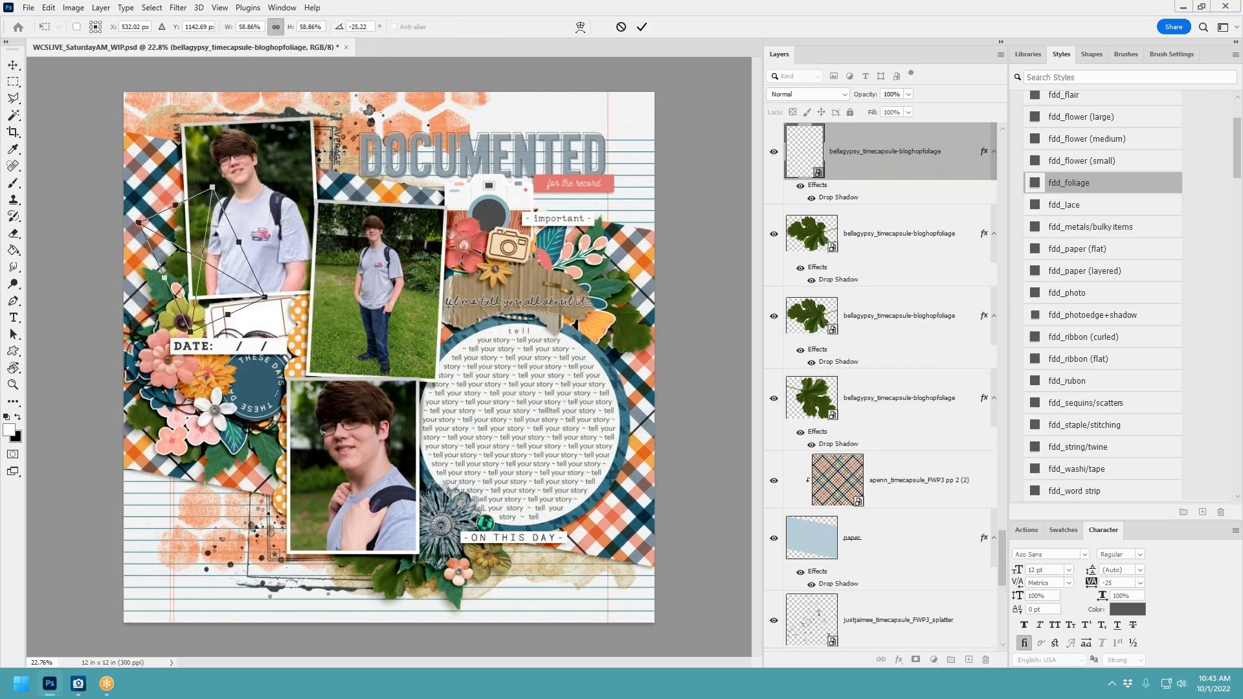
{"action": "left_click", "coordinate": [641, 28]}
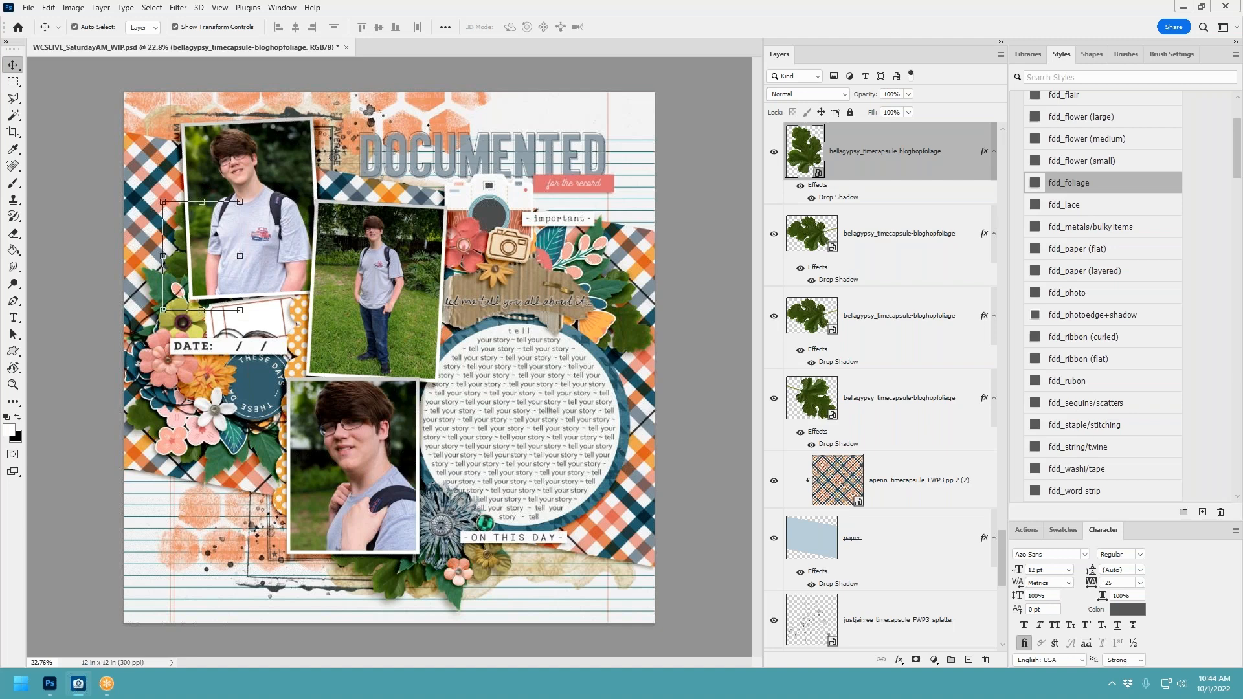
{"action": "left_click", "coordinate": [512, 249]}
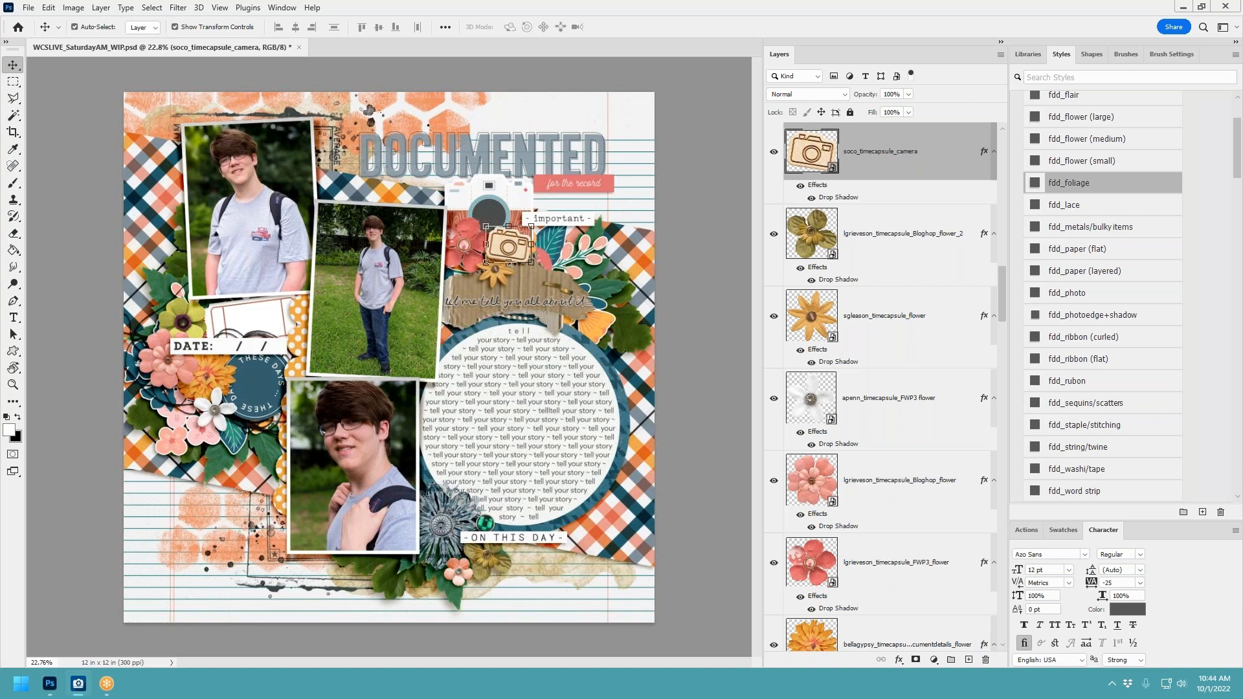
Replace the soco_timecapsule_camera in the camera cluster with the KAagard Today word bit, styled with fdd_flower (medium).
{"action": "left_click_drag", "start_coordinate": [1242, 301], "coordinate": [576, 298]}
{"action": "left_click_drag", "start_coordinate": [401, 356], "coordinate": [530, 231]}
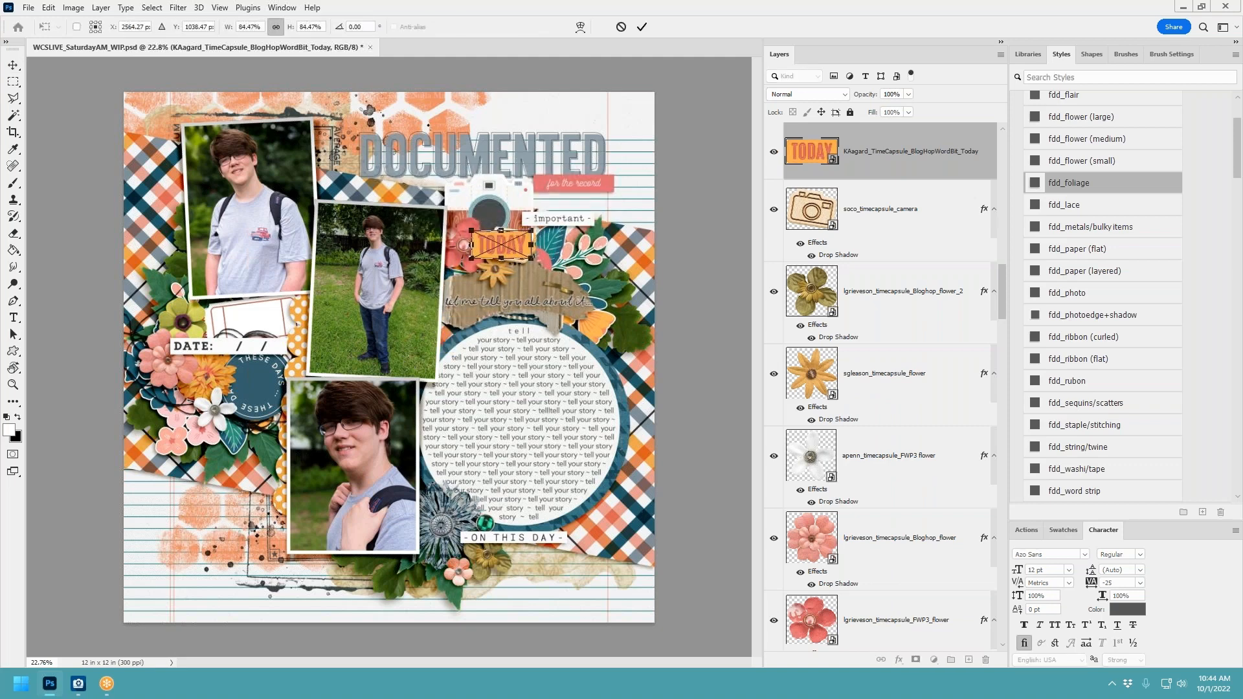
{"action": "left_click", "coordinate": [639, 27]}
{"action": "left_click", "coordinate": [1059, 146]}
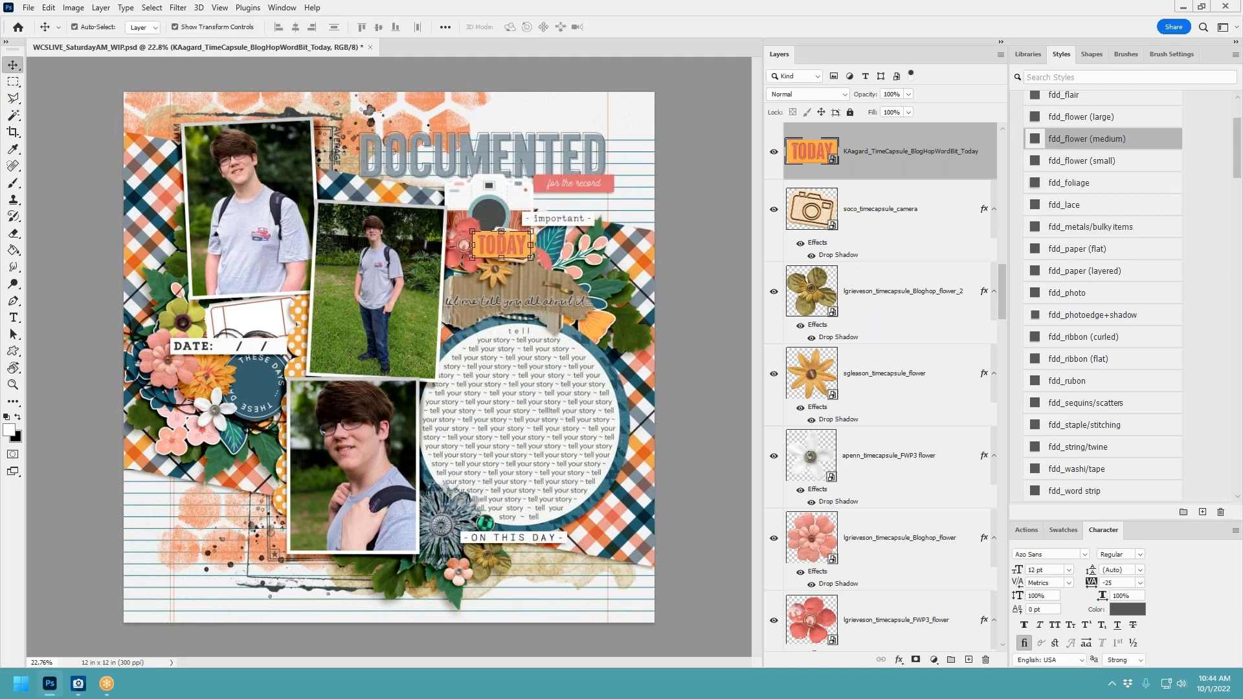
{"action": "right_click", "coordinate": [878, 229]}
{"action": "left_click", "coordinate": [915, 123]}
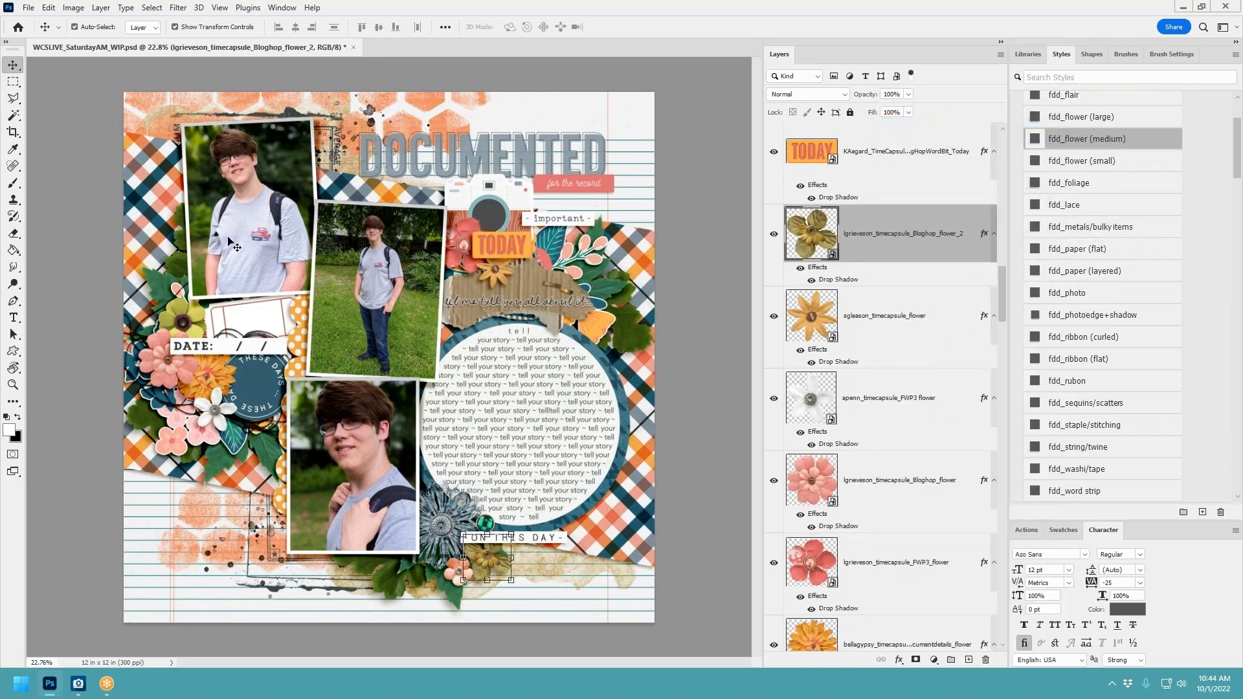
Replace the ticket element above the date strip with rjefferies_timecapsule_FWP3-journalprompt03, tilted to match and styled with fdd_paper (layered).
{"action": "left_click", "coordinate": [277, 328]}
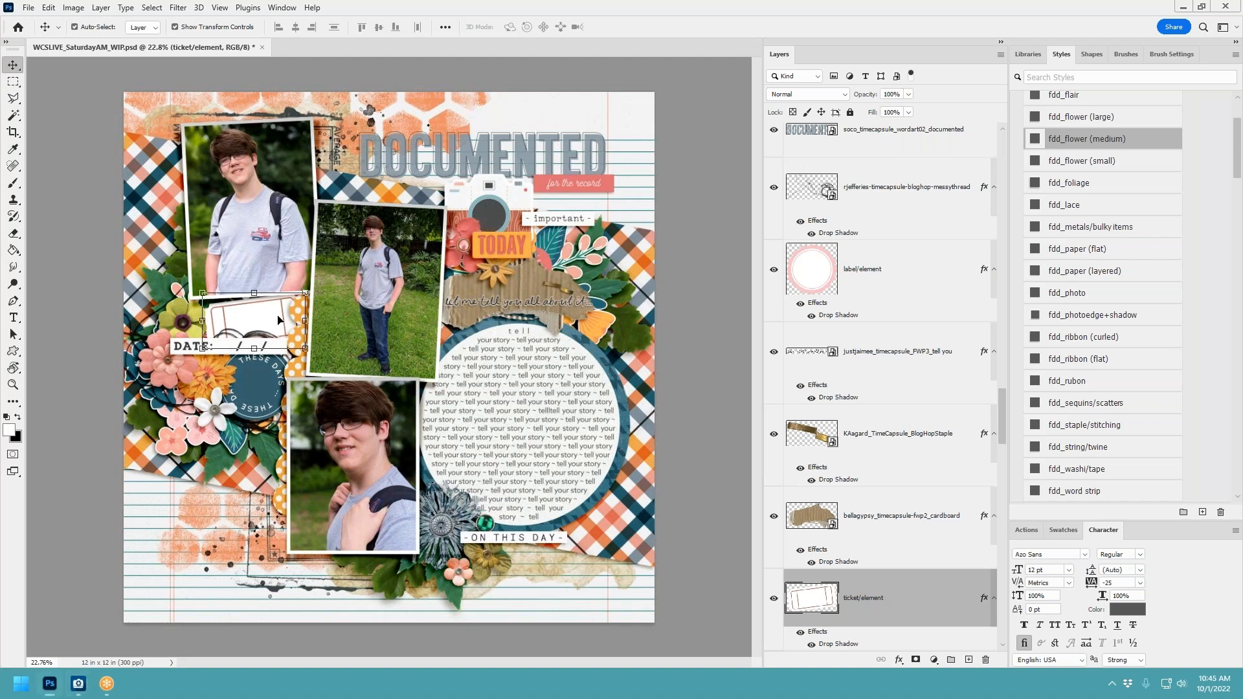
{"action": "left_click", "coordinate": [417, 324]}
{"action": "left_click_drag", "start_coordinate": [417, 323], "coordinate": [274, 310]}
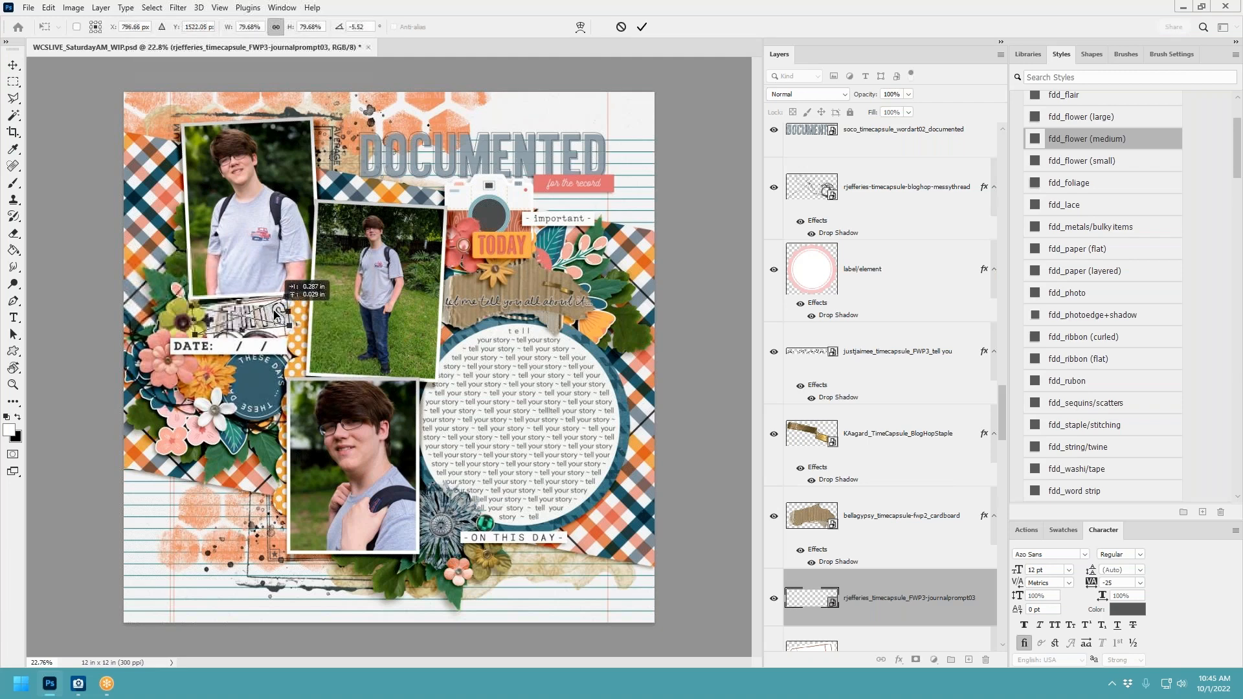
{"action": "left_click", "coordinate": [644, 26]}
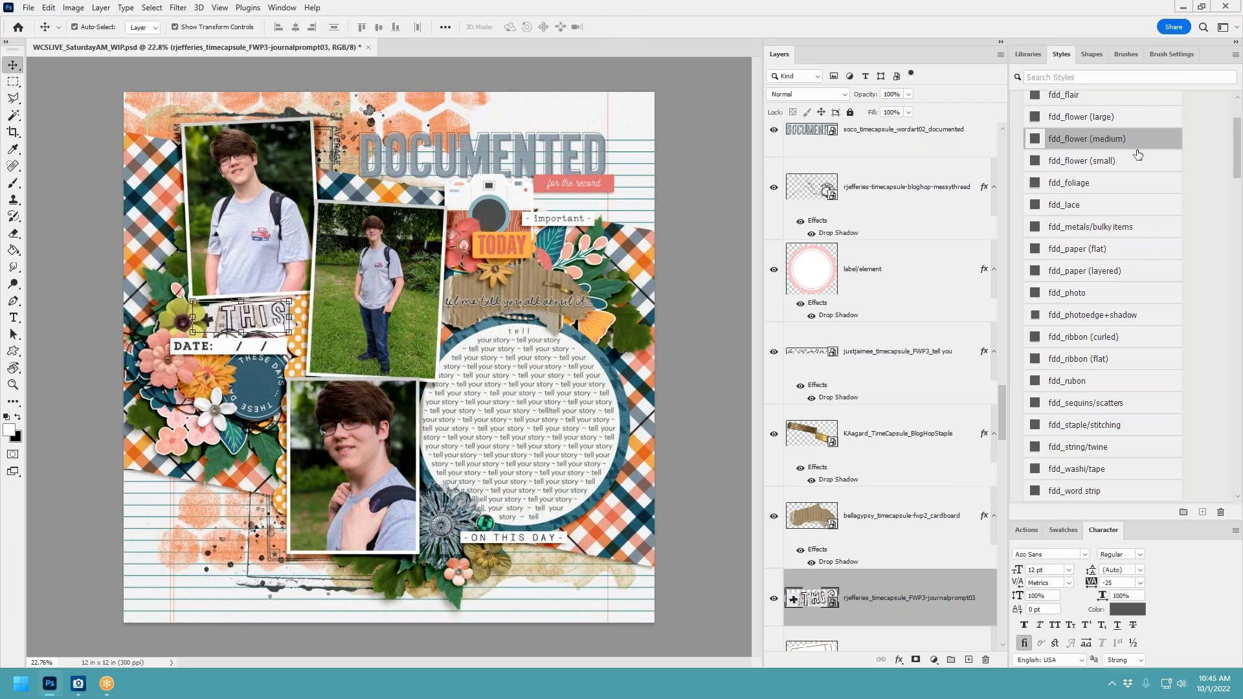
{"action": "left_click", "coordinate": [1112, 268]}
{"action": "scroll", "coordinate": [885, 466], "scroll_direction": "down", "scroll_amount": 3}
{"action": "right_click", "coordinate": [891, 445]}
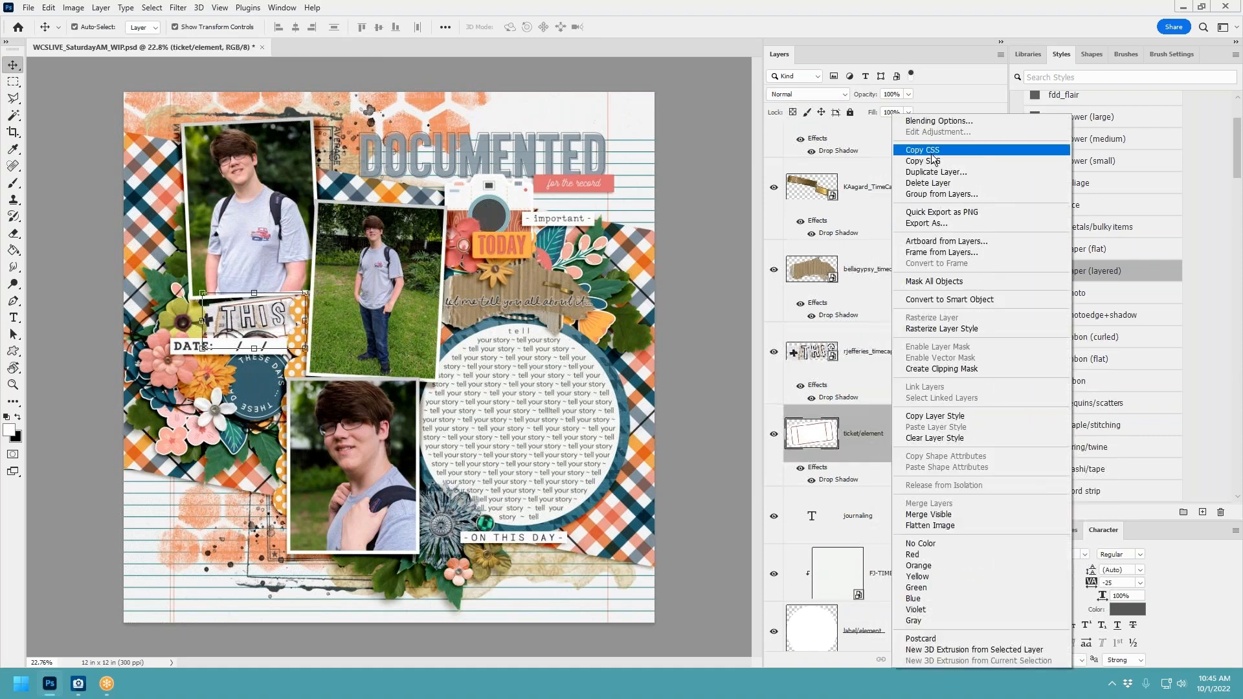
{"action": "left_click", "coordinate": [934, 187]}
Delete the template's white background paper layer beneath the lined paper.
{"action": "scroll", "coordinate": [899, 506], "scroll_direction": "down", "scroll_amount": 10}
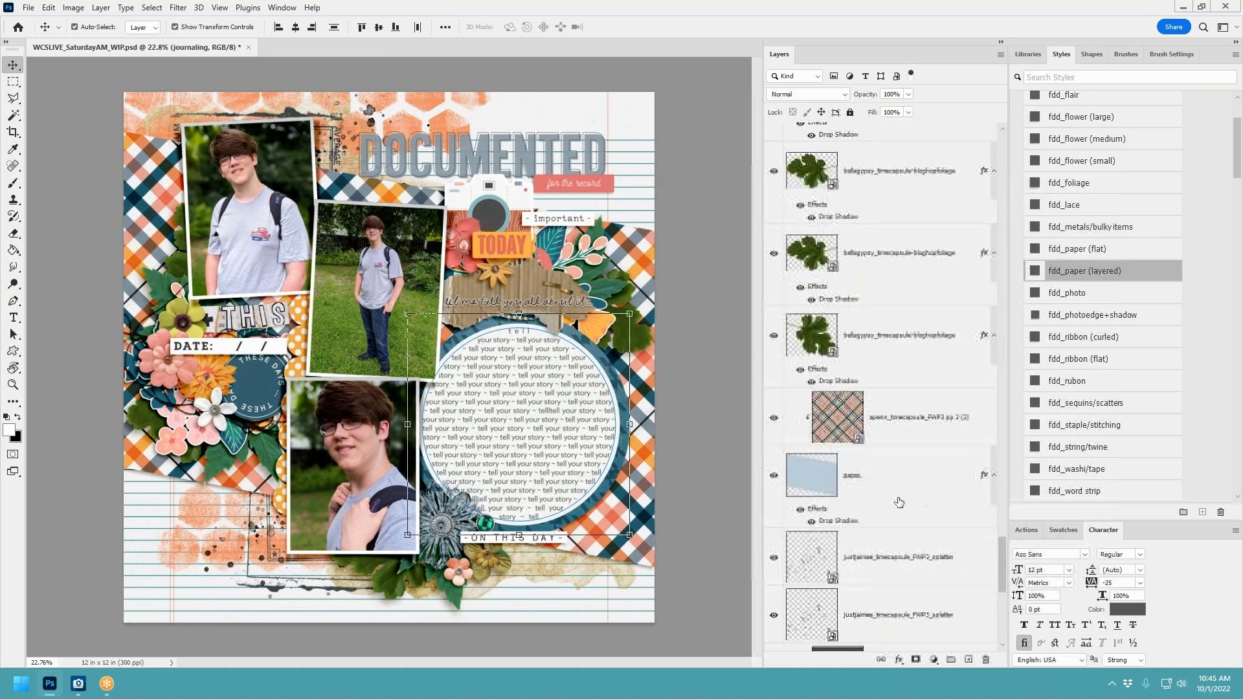
{"action": "left_click", "coordinate": [904, 619]}
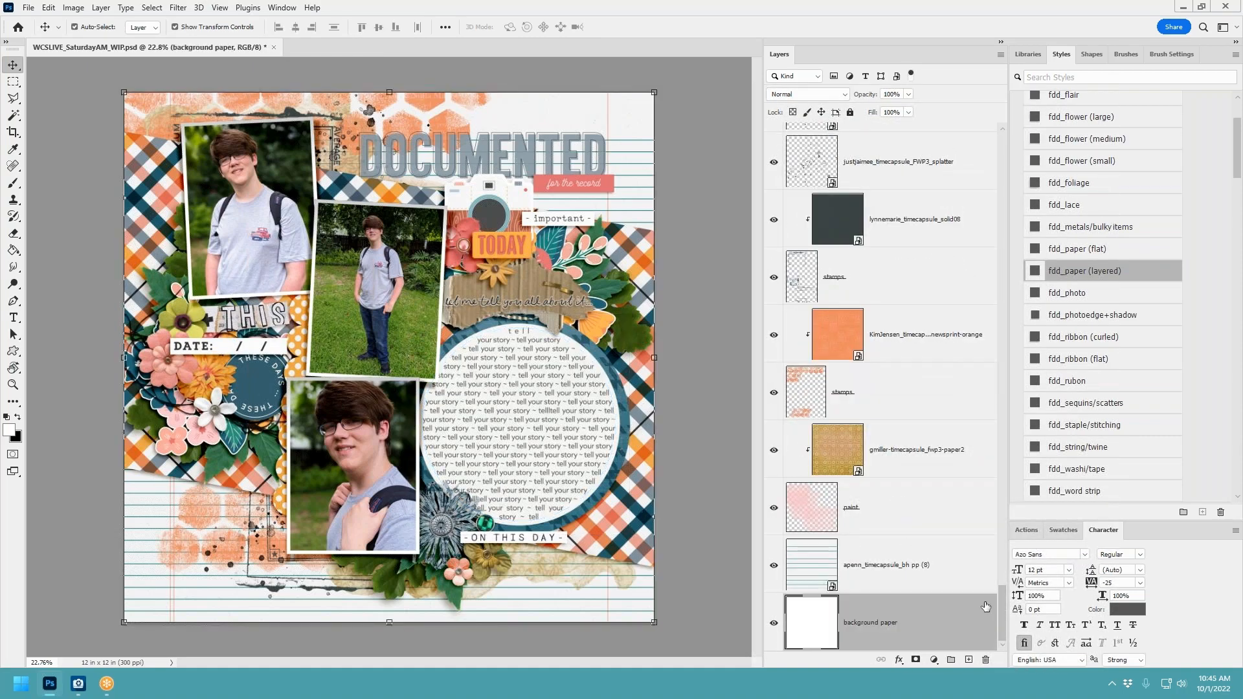
{"action": "key", "text": "Delete"}
Merge the clipped gmiller, newsprint-orange and lynnemarie solid08 papers into the paint and two stamps layers below them.
{"action": "left_click", "coordinate": [910, 518]}
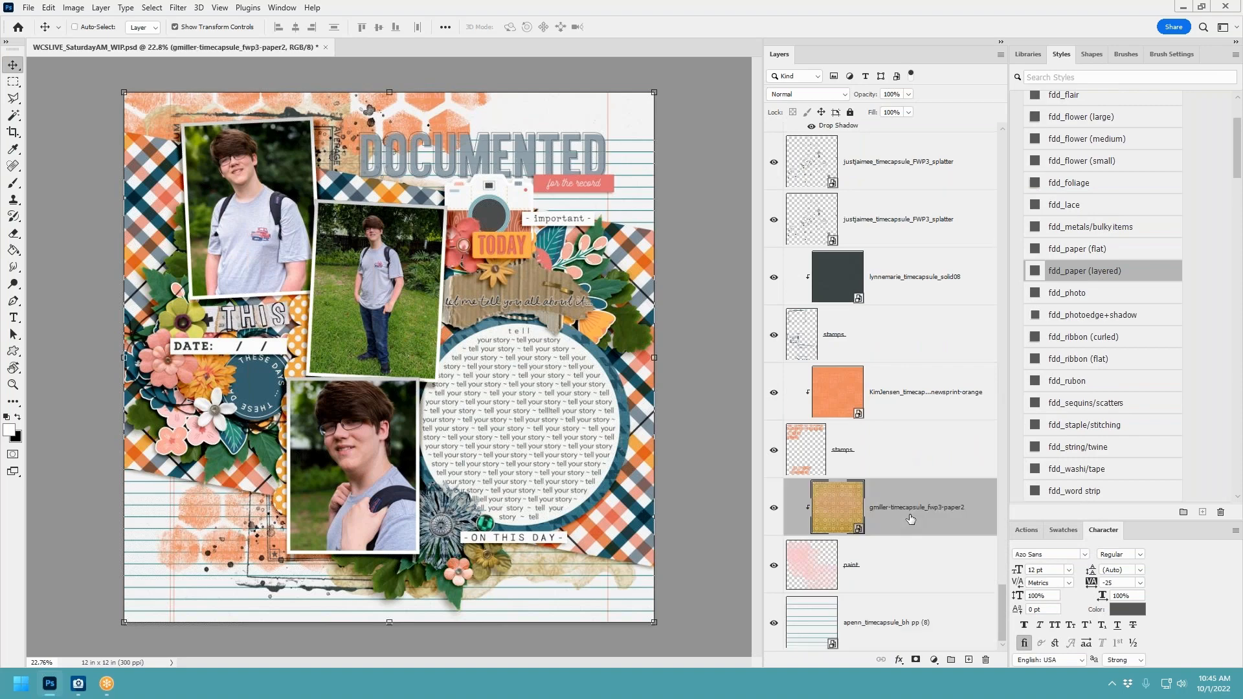
{"action": "key", "text": "Delete"}
{"action": "left_click", "coordinate": [911, 449]}
{"action": "key", "text": "Delete"}
{"action": "left_click", "coordinate": [932, 351]}
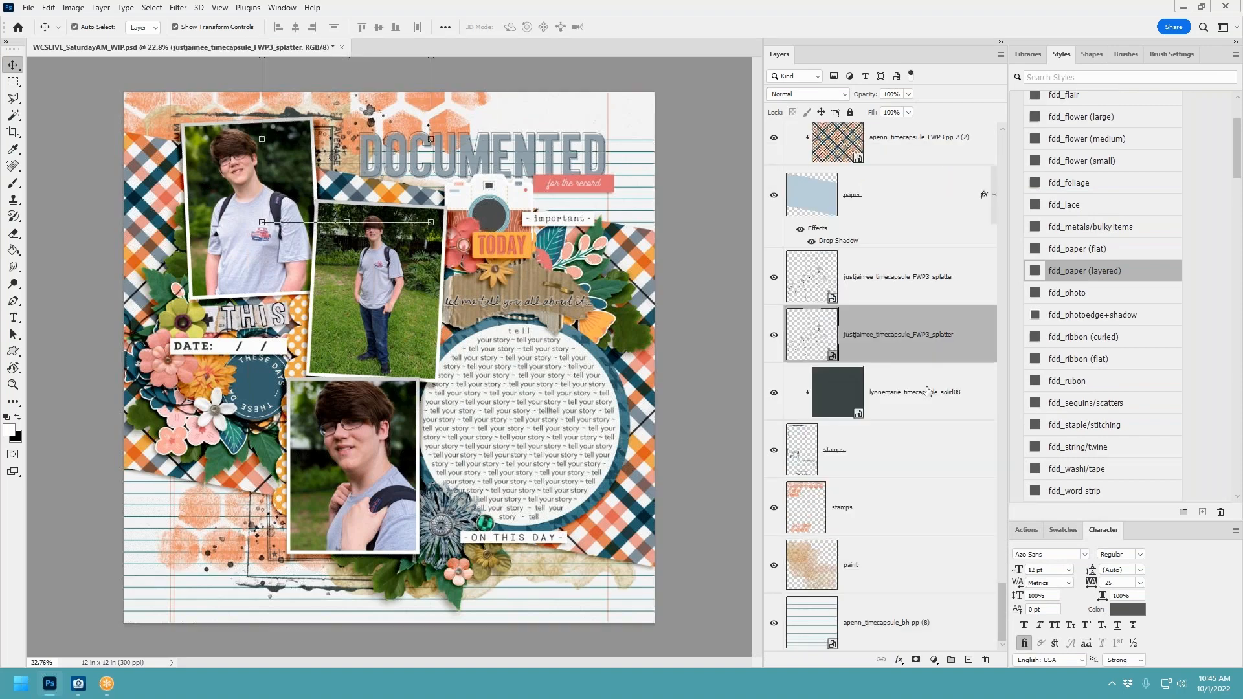
{"action": "key", "text": "Delete"}
Merge the clipped plaid paper into its paper shape and the clipped journaling papers into the two large round labels.
{"action": "scroll", "coordinate": [942, 349], "scroll_direction": "up", "scroll_amount": 1}
{"action": "left_click", "coordinate": [938, 295]}
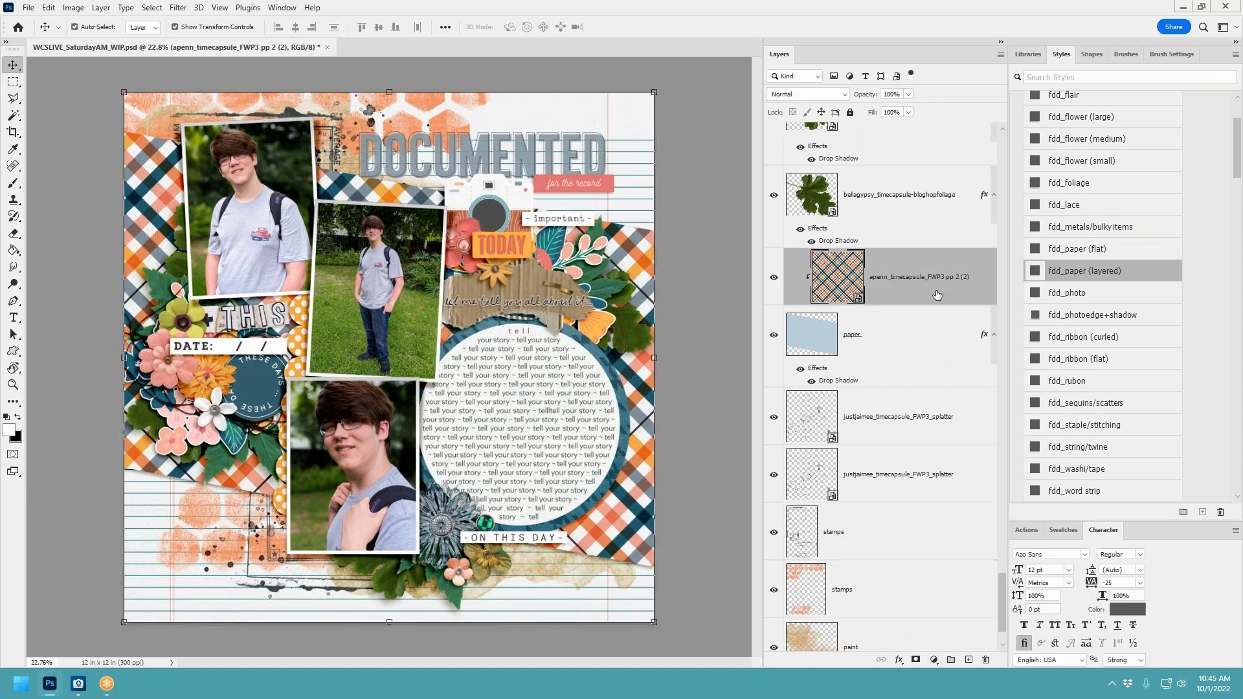
{"action": "key", "text": "ctrl+e"}
{"action": "scroll", "coordinate": [938, 304], "scroll_direction": "up", "scroll_amount": 10}
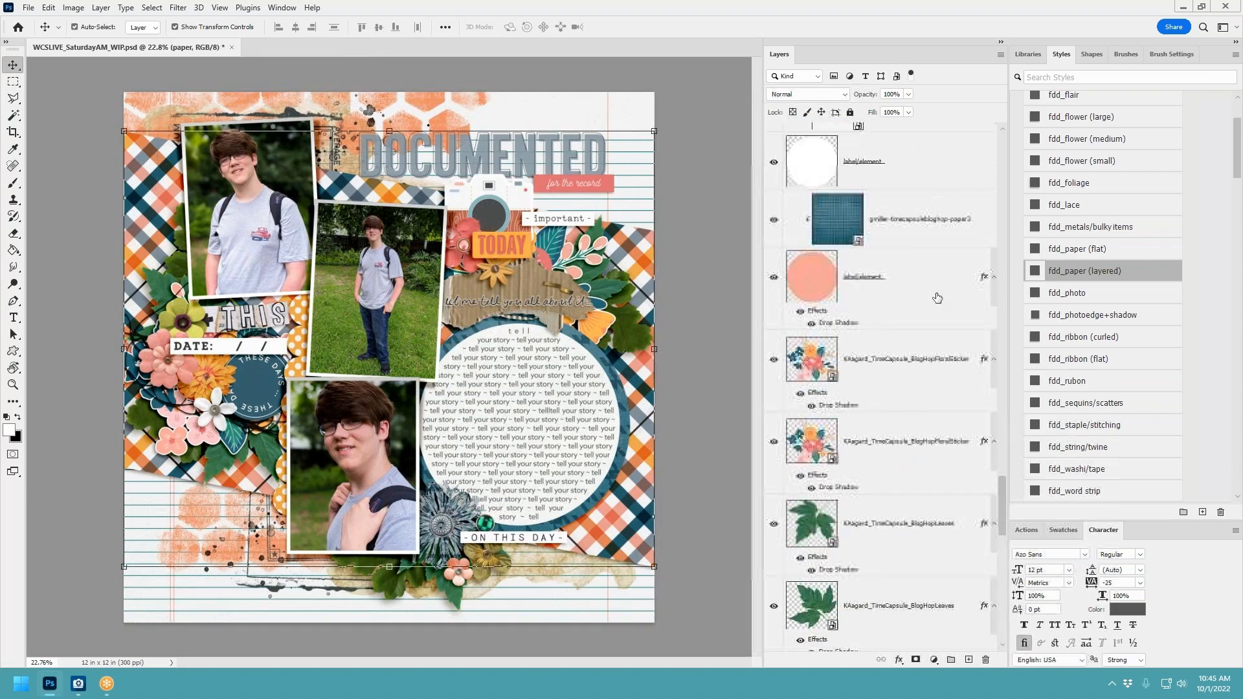
{"action": "left_click", "coordinate": [927, 478]}
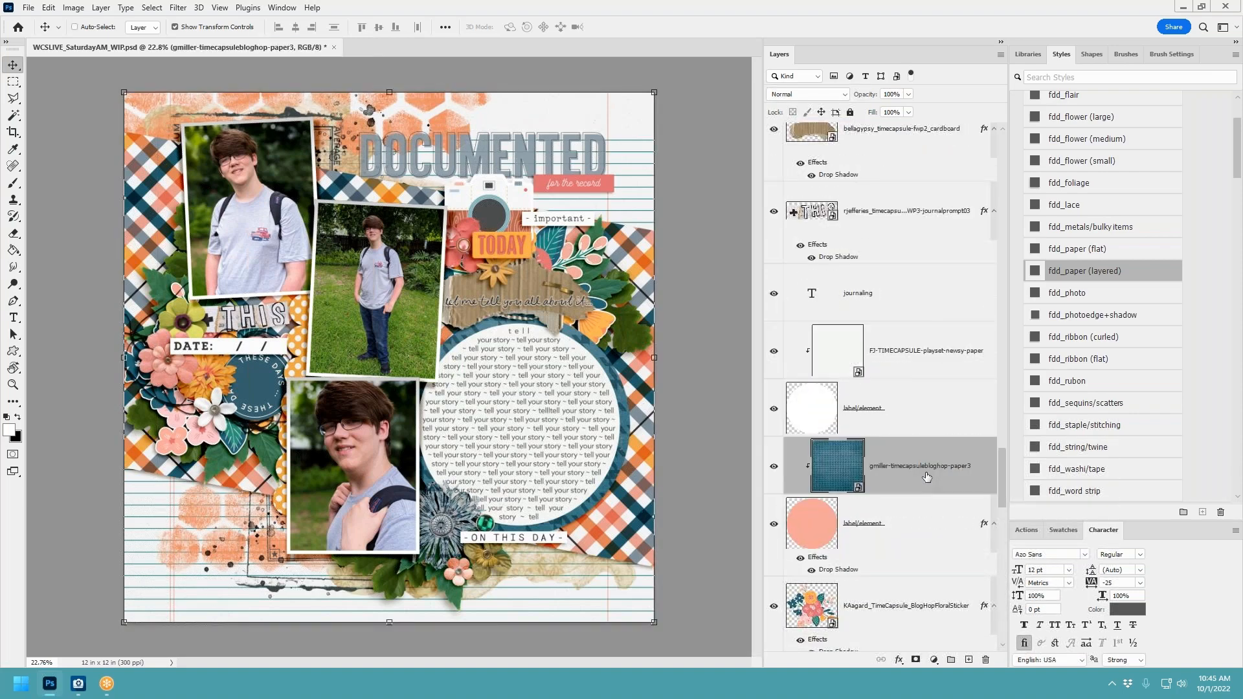
{"action": "key", "text": "ctrl+e"}
{"action": "scroll", "coordinate": [936, 360], "scroll_direction": "up", "scroll_amount": 4}
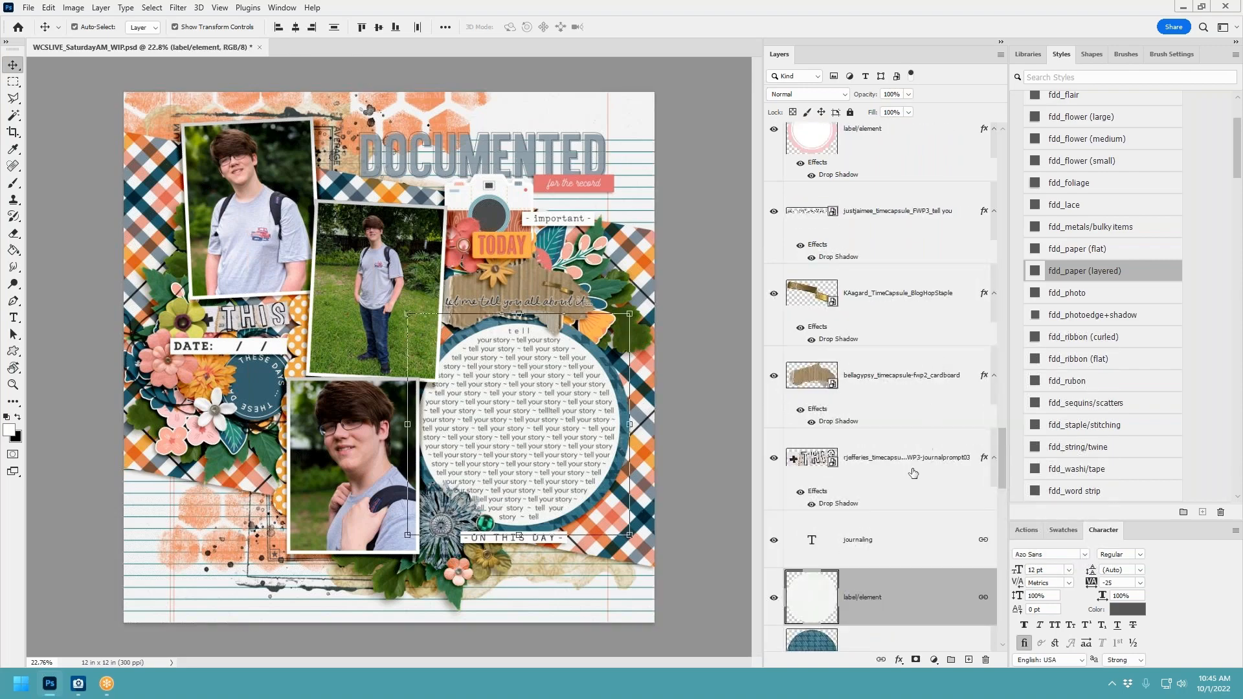
{"action": "scroll", "coordinate": [888, 518], "scroll_direction": "down", "scroll_amount": 3}
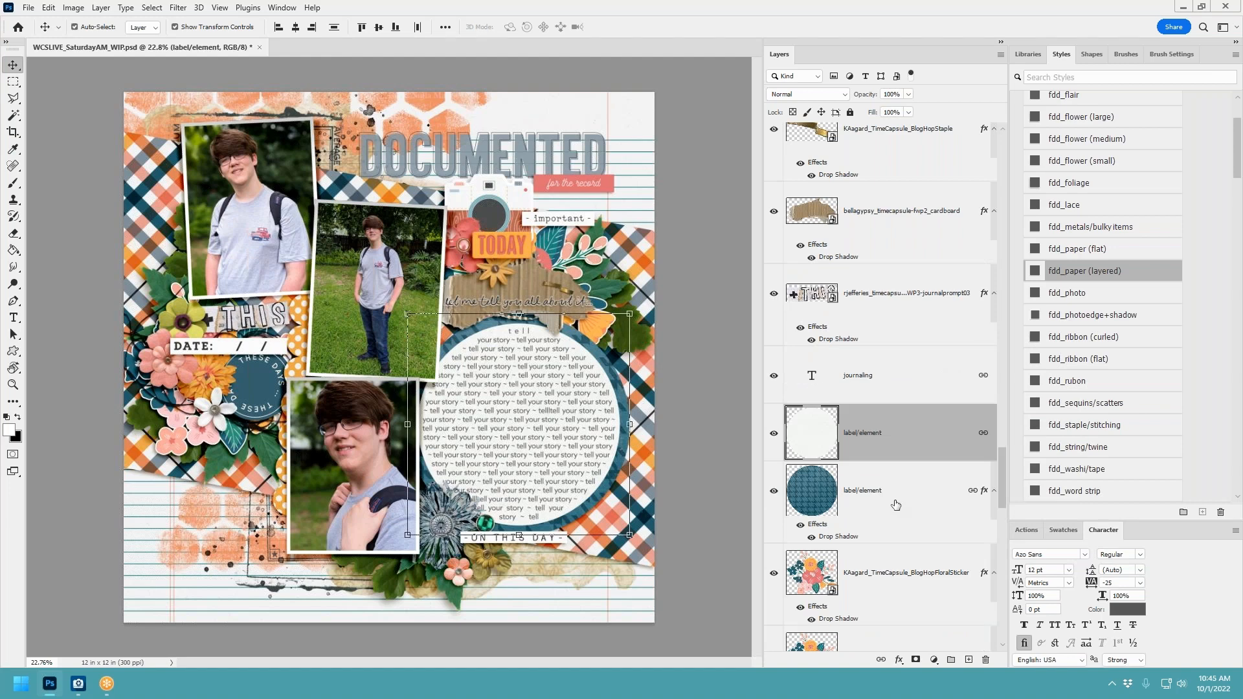
Delete the leftover pink-ringed round label hidden under the blue These Days circle.
{"action": "scroll", "coordinate": [895, 505], "scroll_direction": "up", "scroll_amount": 6}
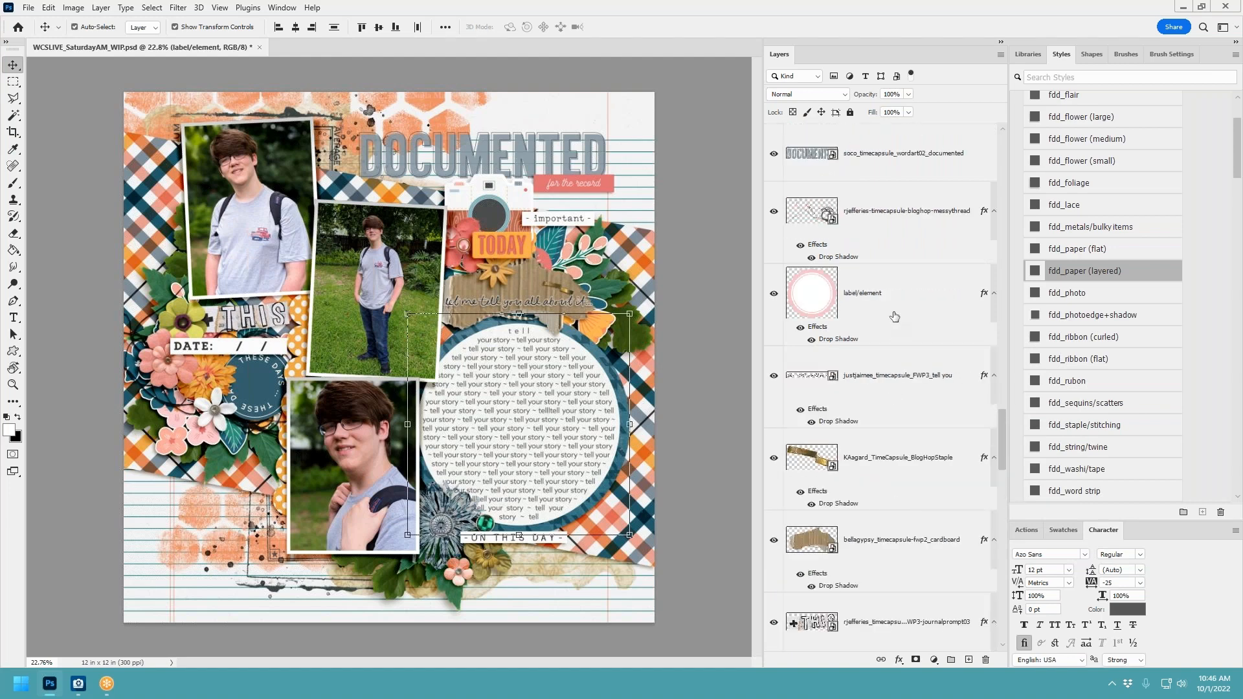
{"action": "left_click", "coordinate": [894, 317]}
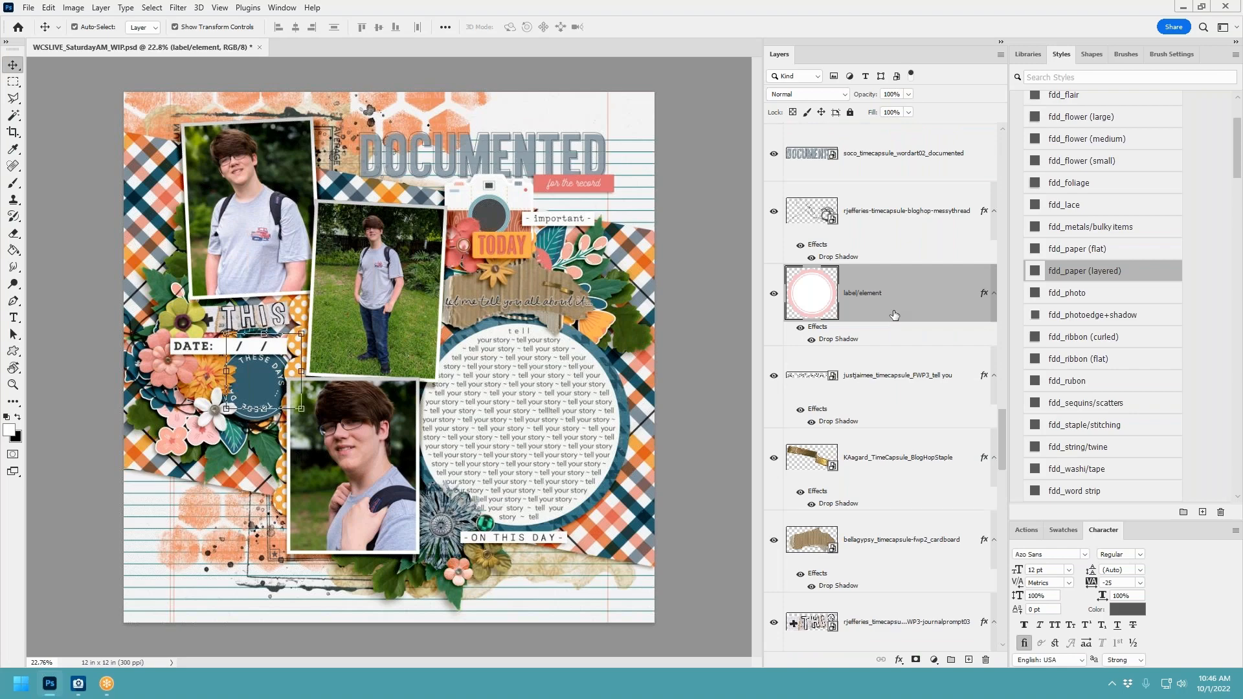
{"action": "right_click", "coordinate": [894, 316]}
{"action": "left_click", "coordinate": [906, 188]}
Merge the clipped apenn_timecapsule_bh pp (10) dotted paper into the scalloped paper strip.
{"action": "scroll", "coordinate": [920, 257], "scroll_direction": "up", "scroll_amount": 8}
{"action": "left_click", "coordinate": [913, 430]}
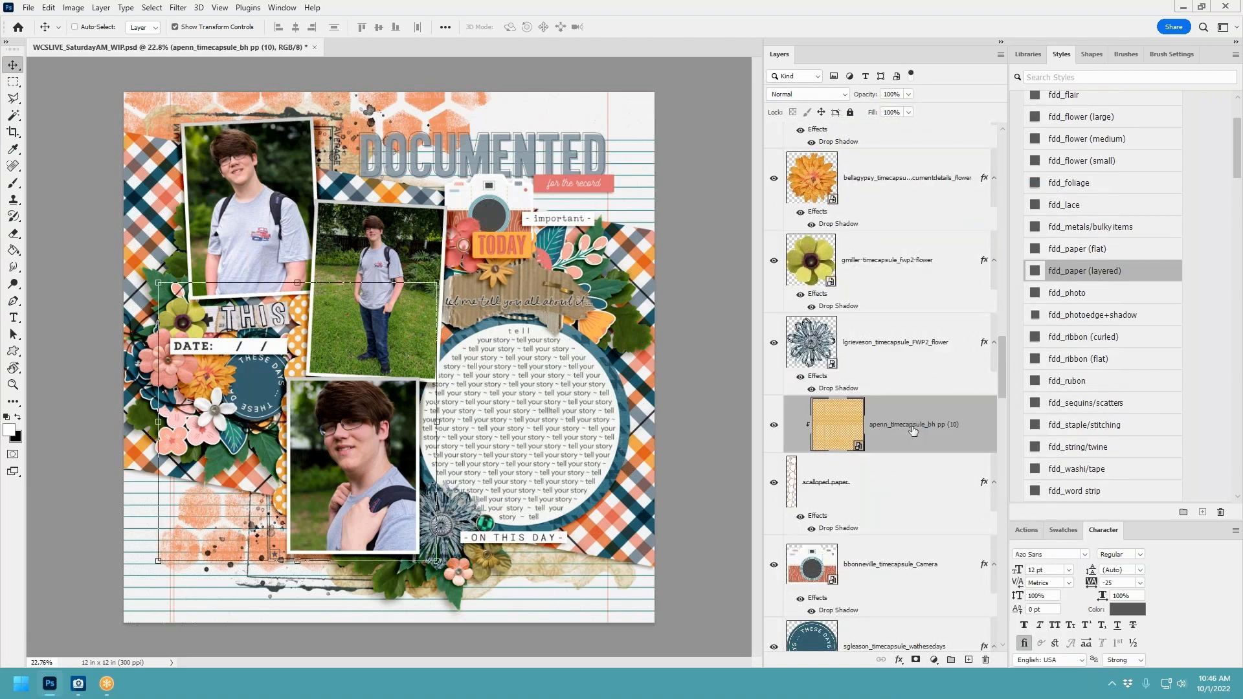
{"action": "key", "text": "Delete"}
{"action": "scroll", "coordinate": [911, 302], "scroll_direction": "up", "scroll_amount": 5}
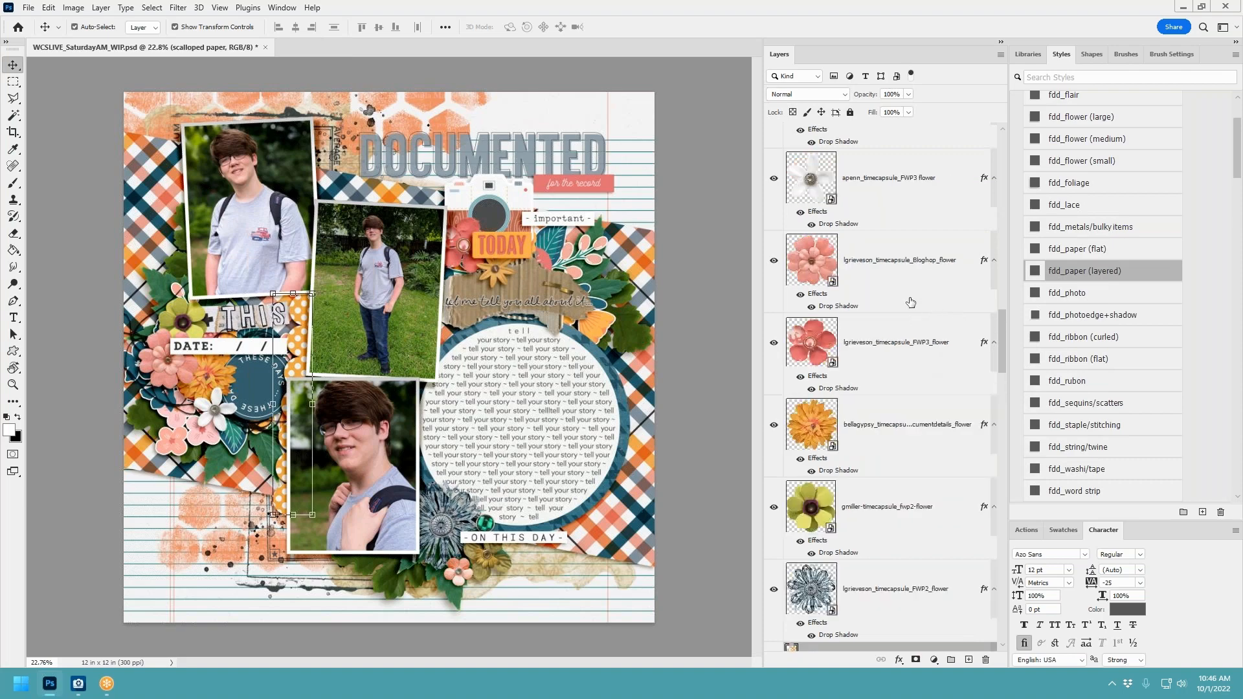
{"action": "scroll", "coordinate": [910, 302], "scroll_direction": "up", "scroll_amount": 6}
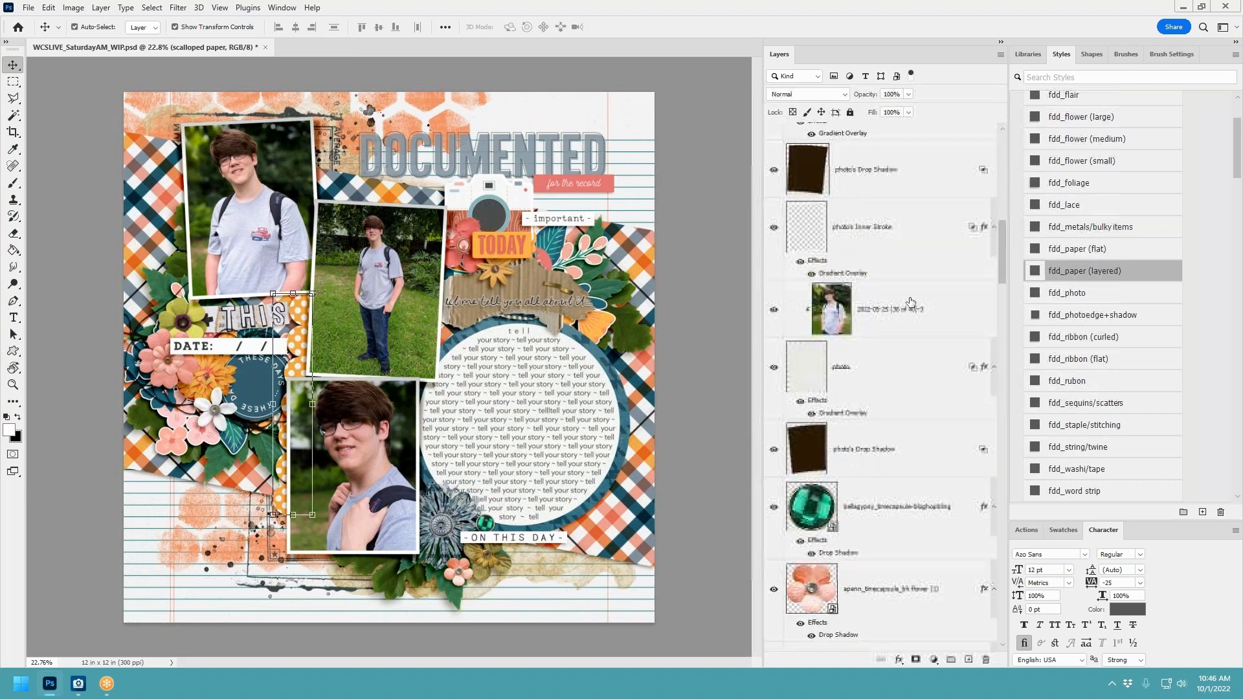
{"action": "scroll", "coordinate": [911, 302], "scroll_direction": "up", "scroll_amount": 3}
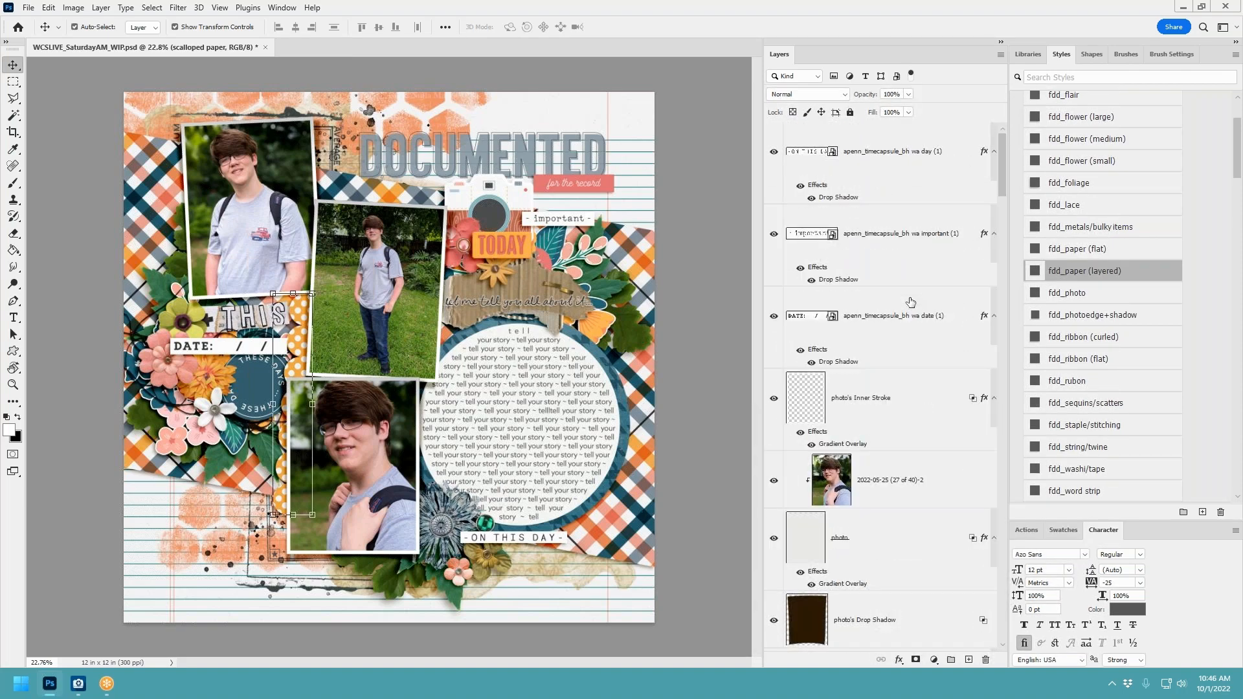
{"action": "left_click", "coordinate": [711, 246]}
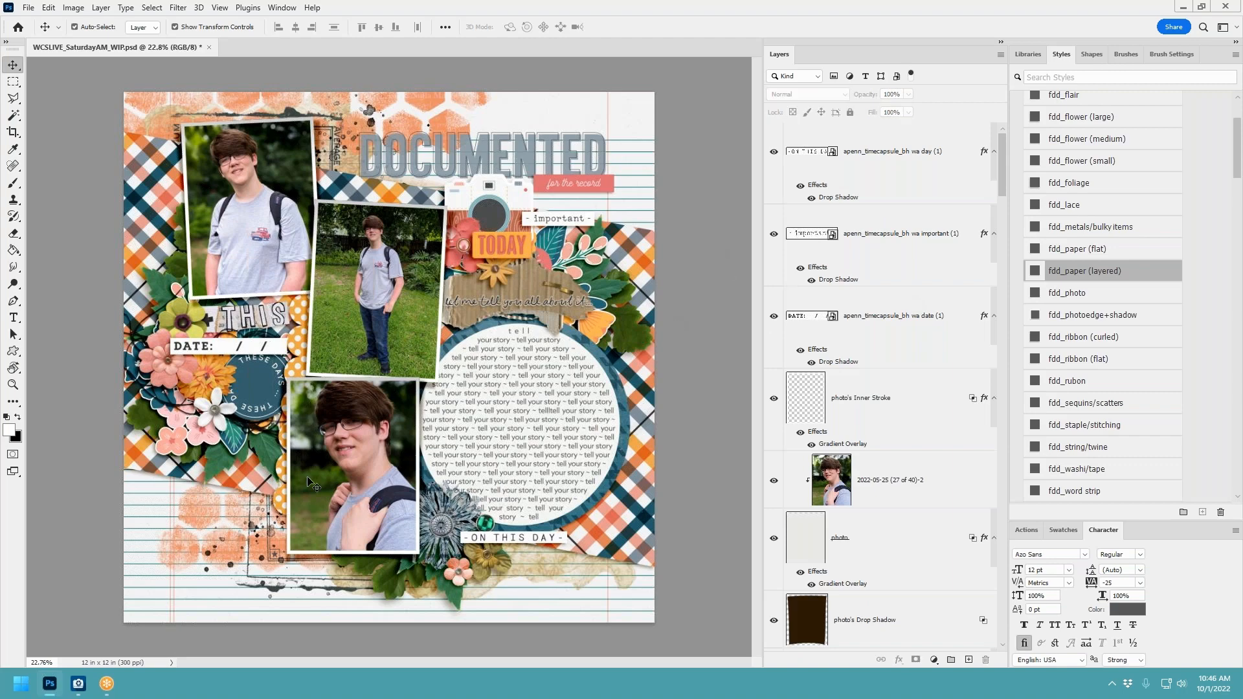
{"action": "scroll", "coordinate": [340, 469], "scroll_direction": "up", "scroll_amount": 3}
{"action": "scroll", "coordinate": [340, 470], "scroll_direction": "down", "scroll_amount": 4}
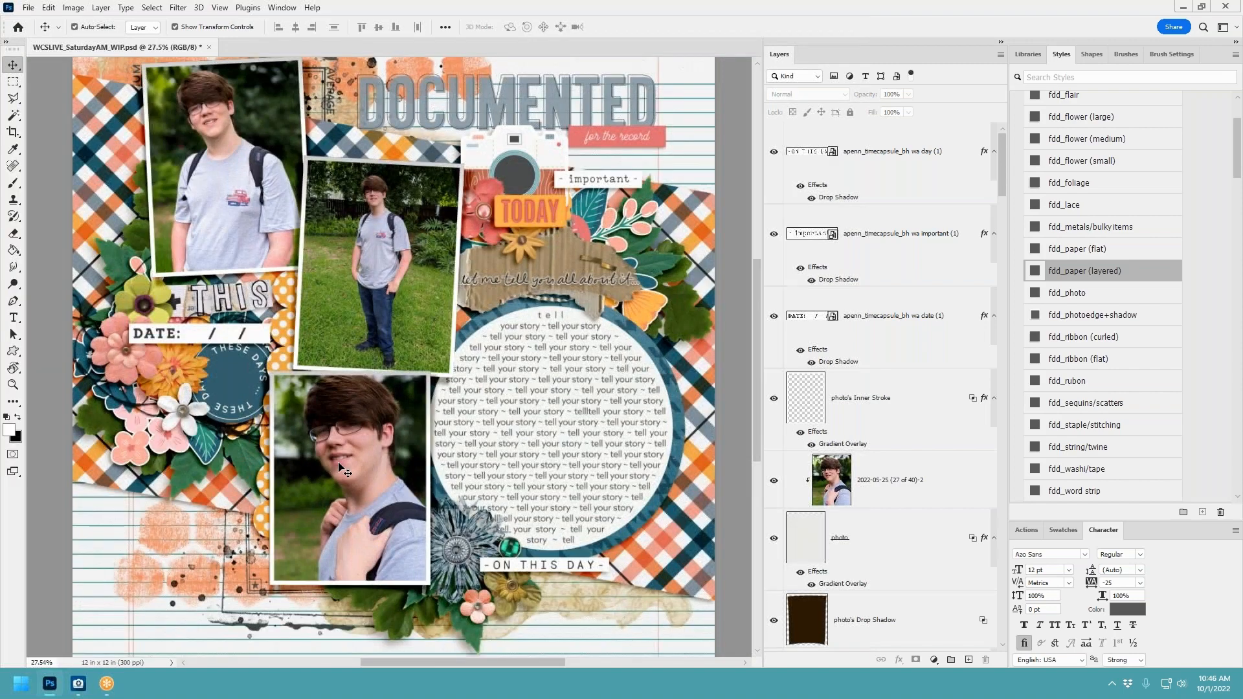
{"action": "left_click", "coordinate": [525, 454]}
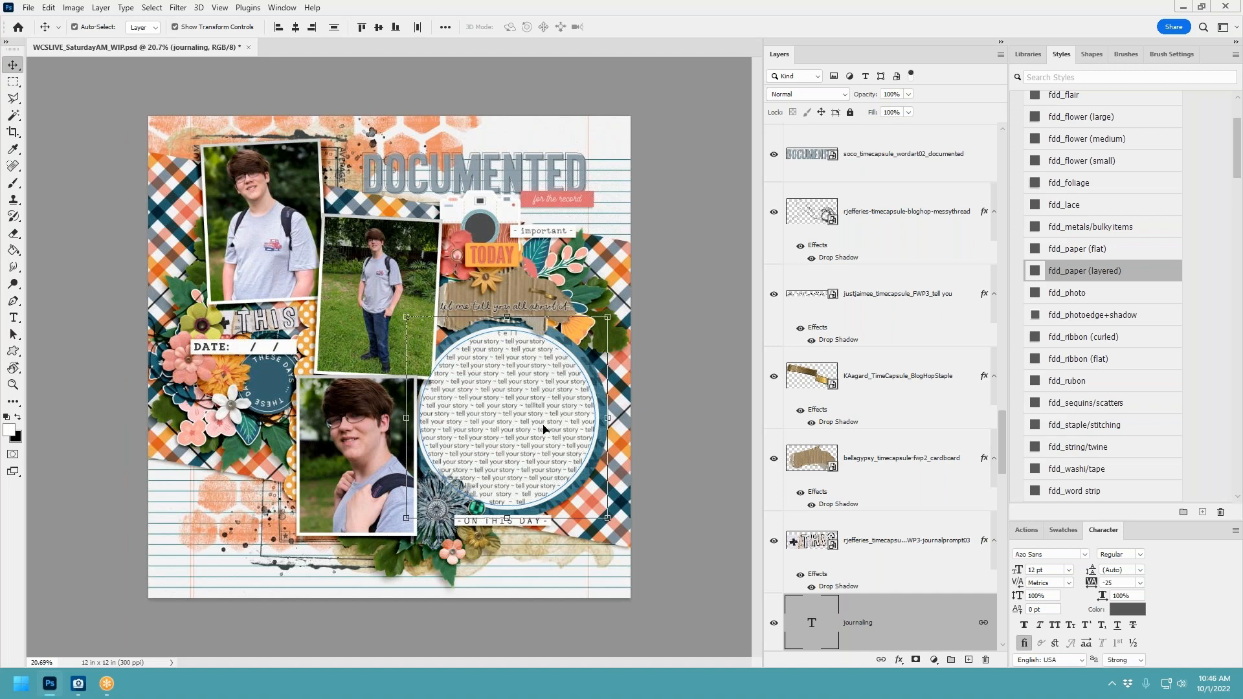
{"action": "left_click", "coordinate": [295, 250]}
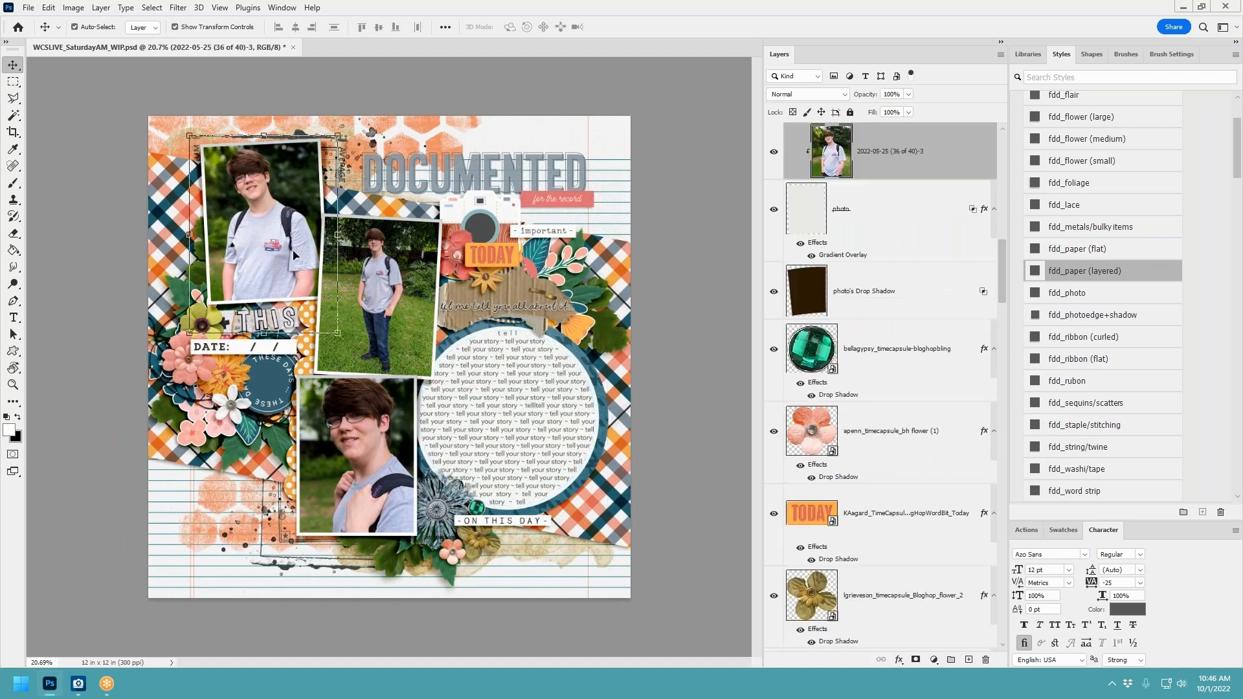
{"action": "left_click", "coordinate": [261, 353]}
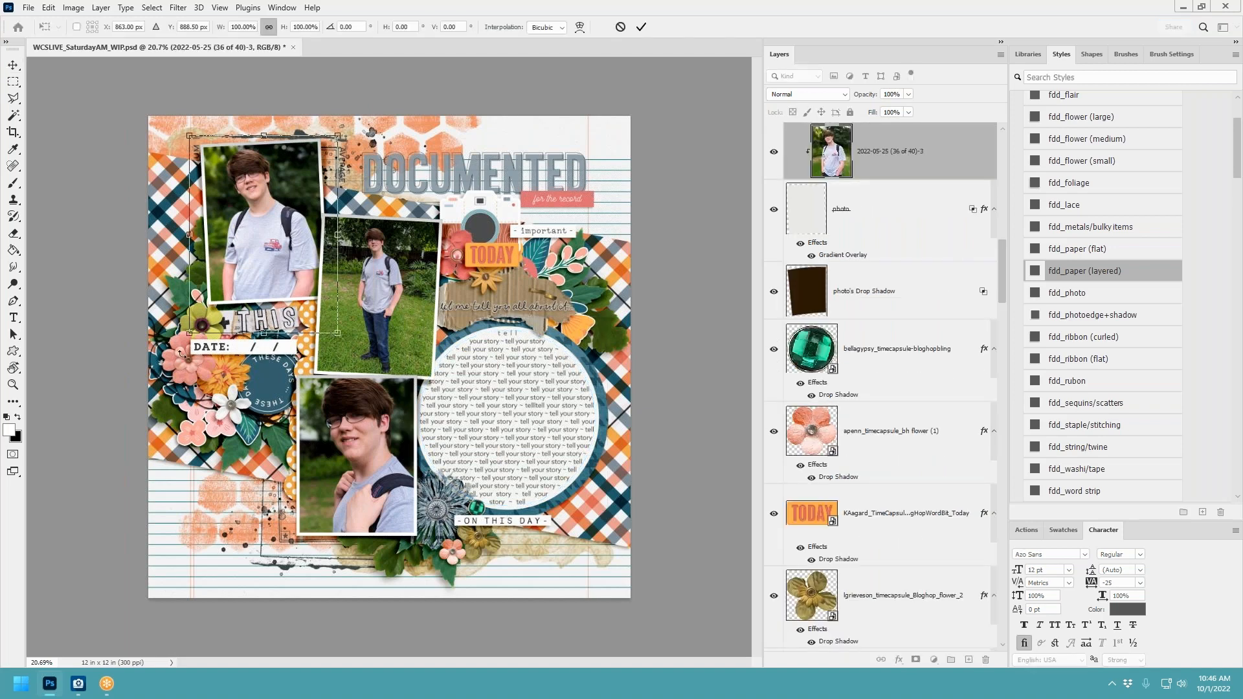
{"action": "left_click", "coordinate": [641, 27]}
{"action": "left_click", "coordinate": [642, 225]}
Set up text above the date strip in black with the favourite font Stamp and tracking of 100.
{"action": "left_click", "coordinate": [239, 365]}
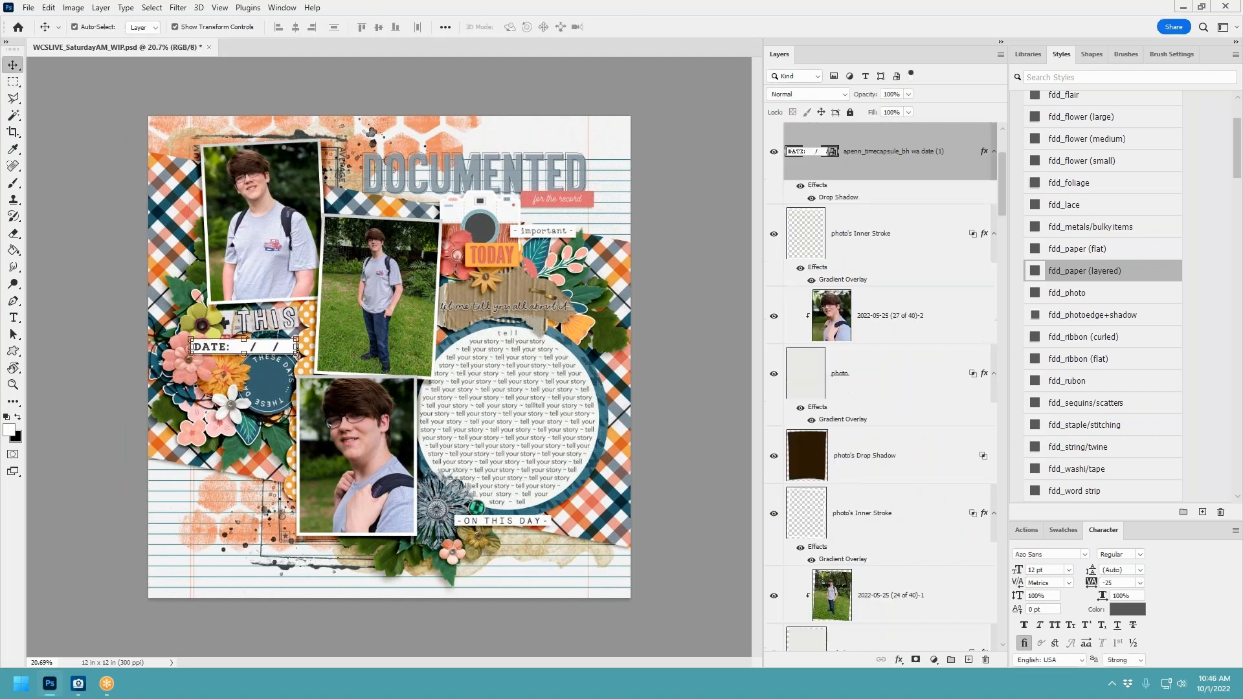
{"action": "left_click", "coordinate": [13, 318]}
{"action": "left_click", "coordinate": [6, 416]}
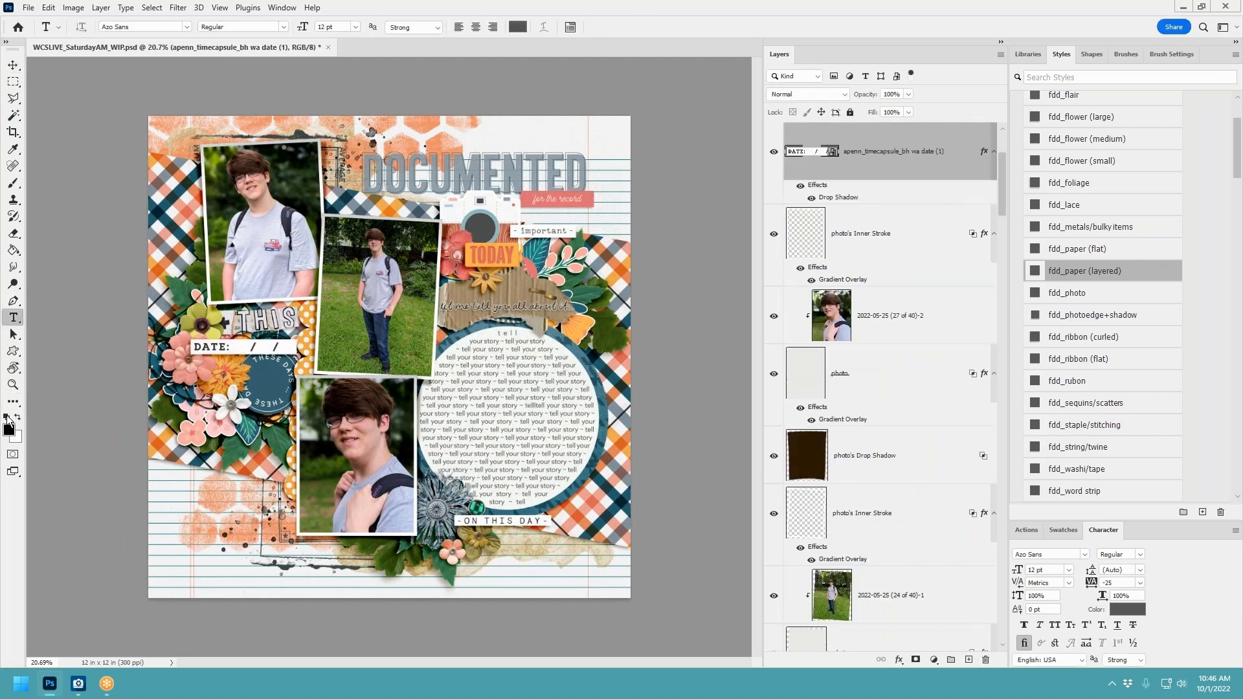
{"action": "left_click", "coordinate": [185, 27]}
{"action": "left_click", "coordinate": [220, 44]}
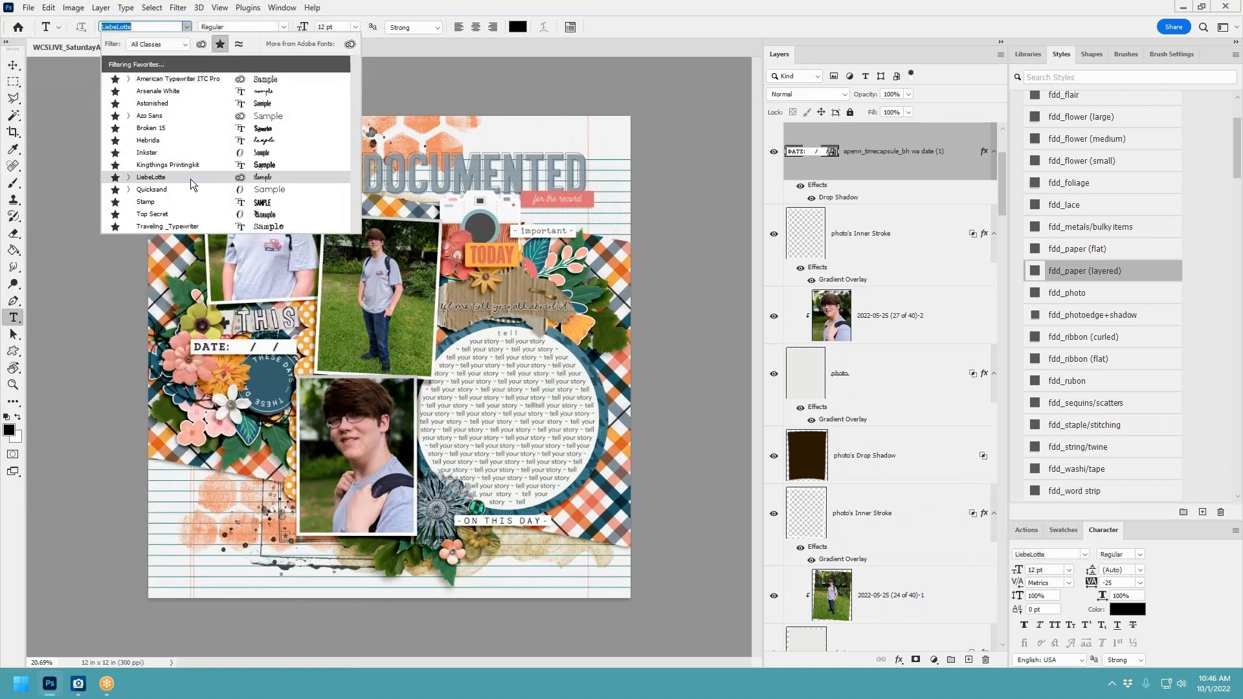
{"action": "left_click", "coordinate": [187, 204]}
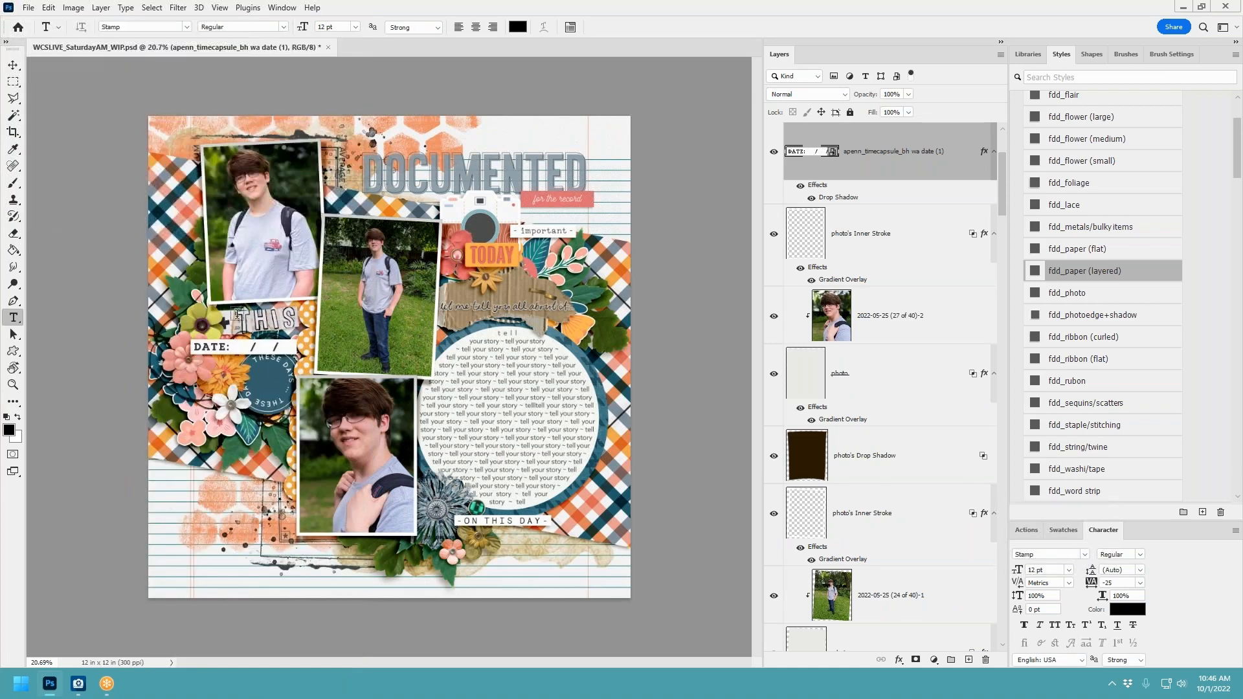
{"action": "left_click", "coordinate": [1140, 583]}
{"action": "left_click", "coordinate": [1118, 568]}
Enter MAY 25 2022 on the DATE strip and set the text size to 24 pt.
{"action": "left_click", "coordinate": [241, 348]}
{"action": "key", "text": "BackSpace"}
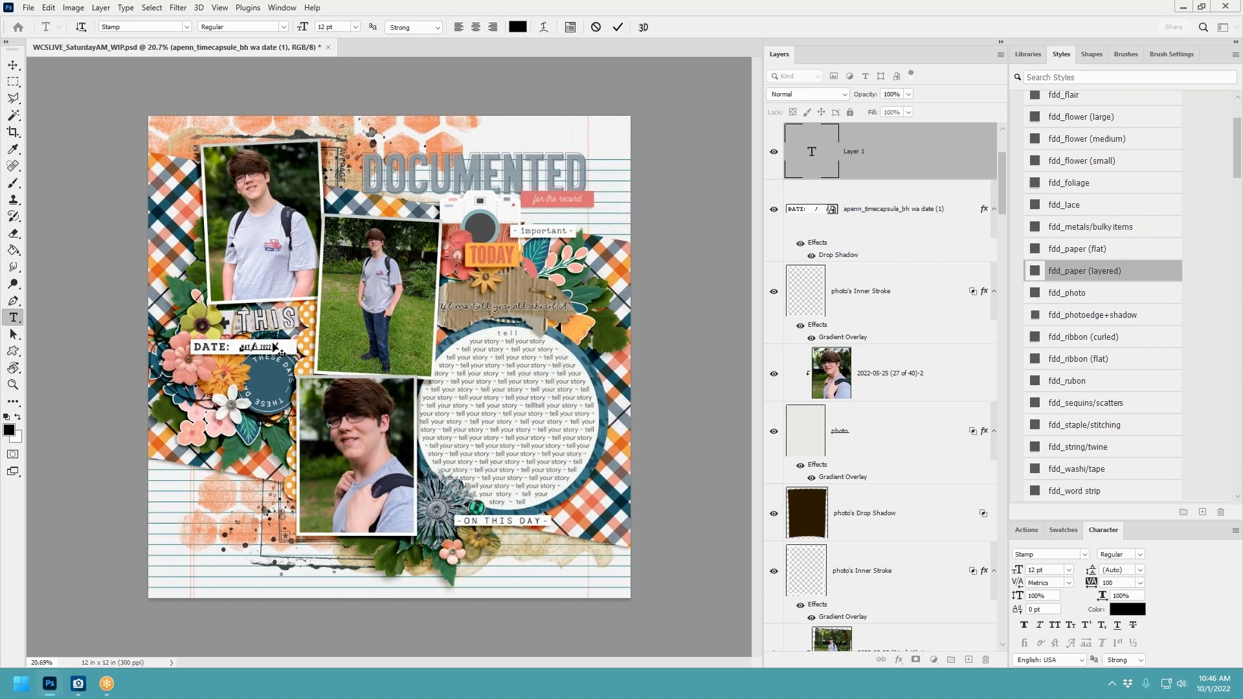
{"action": "left_click_drag", "start_coordinate": [271, 345], "coordinate": [190, 338]}
{"action": "left_click", "coordinate": [355, 27]}
{"action": "left_click", "coordinate": [342, 133]}
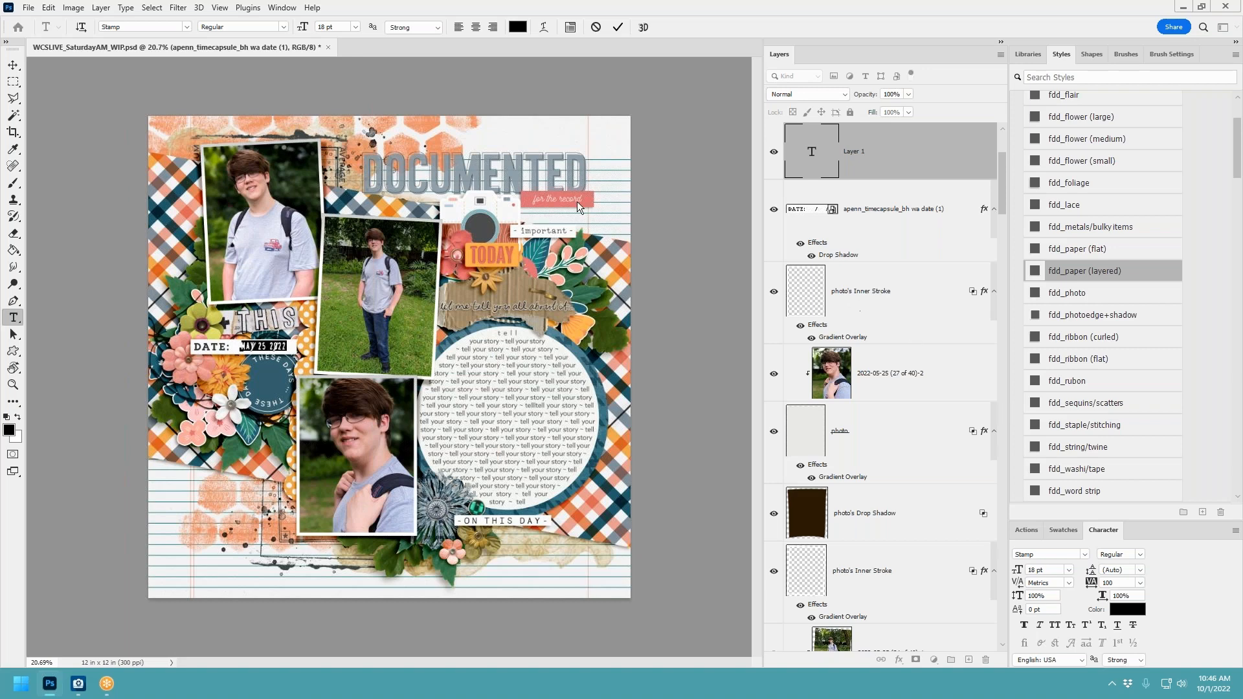
{"action": "left_click", "coordinate": [356, 26]}
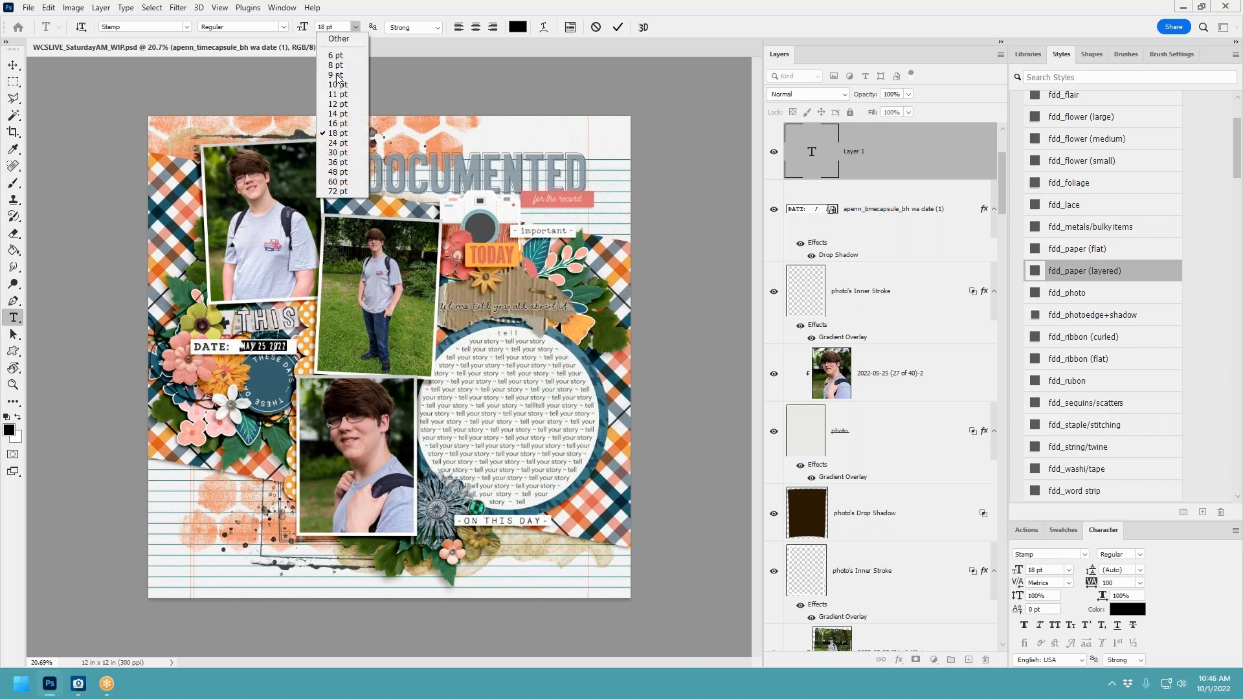
{"action": "left_click", "coordinate": [337, 142]}
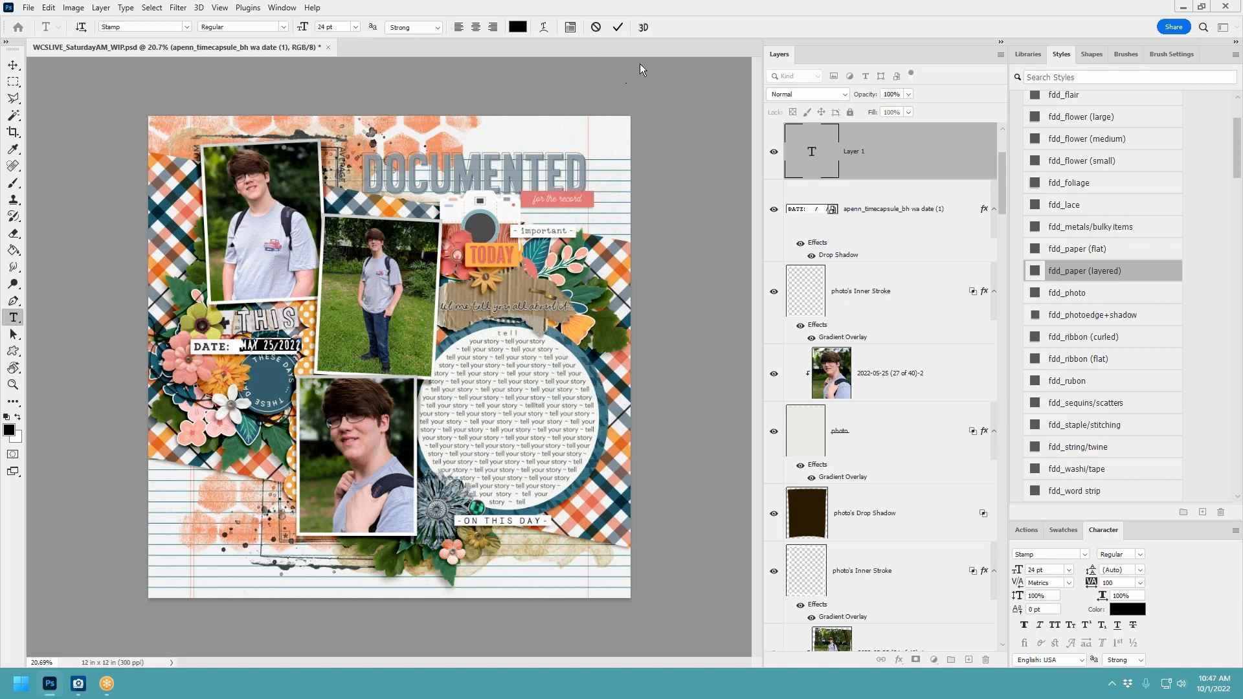
Commit the date text and move it into the blank space beside DATE: on the strip.
{"action": "left_click", "coordinate": [618, 27]}
{"action": "left_click", "coordinate": [13, 65]}
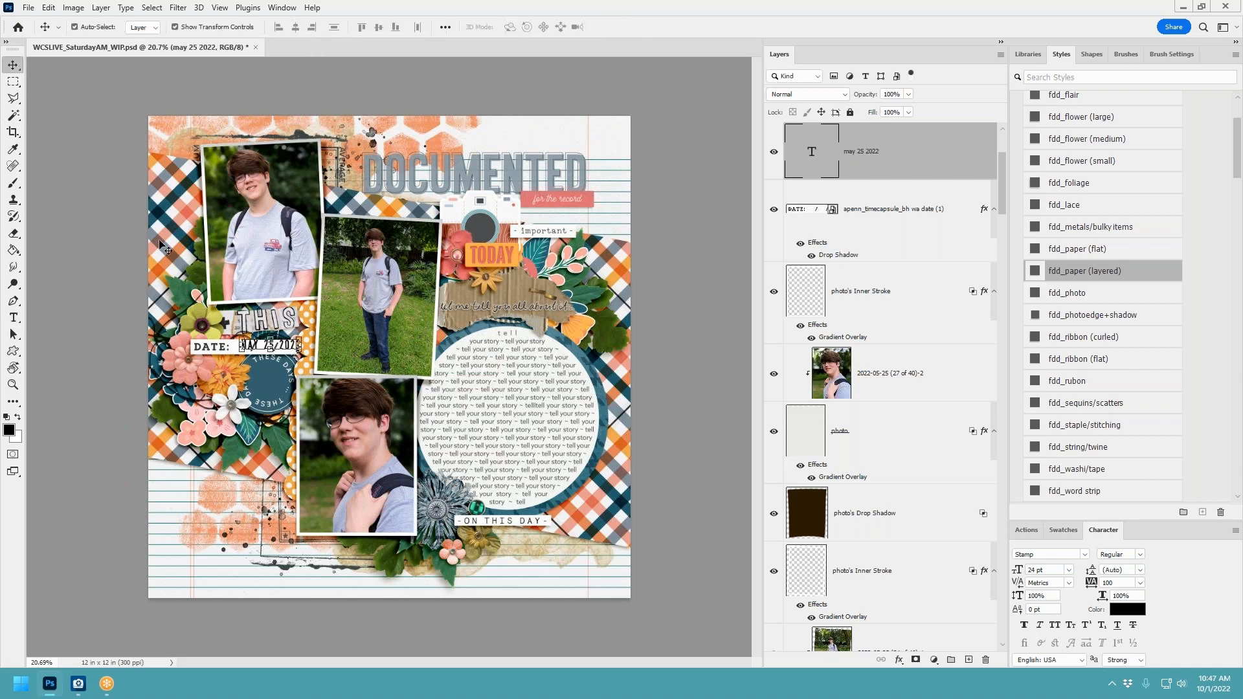
{"action": "left_click_drag", "start_coordinate": [284, 349], "coordinate": [283, 351]}
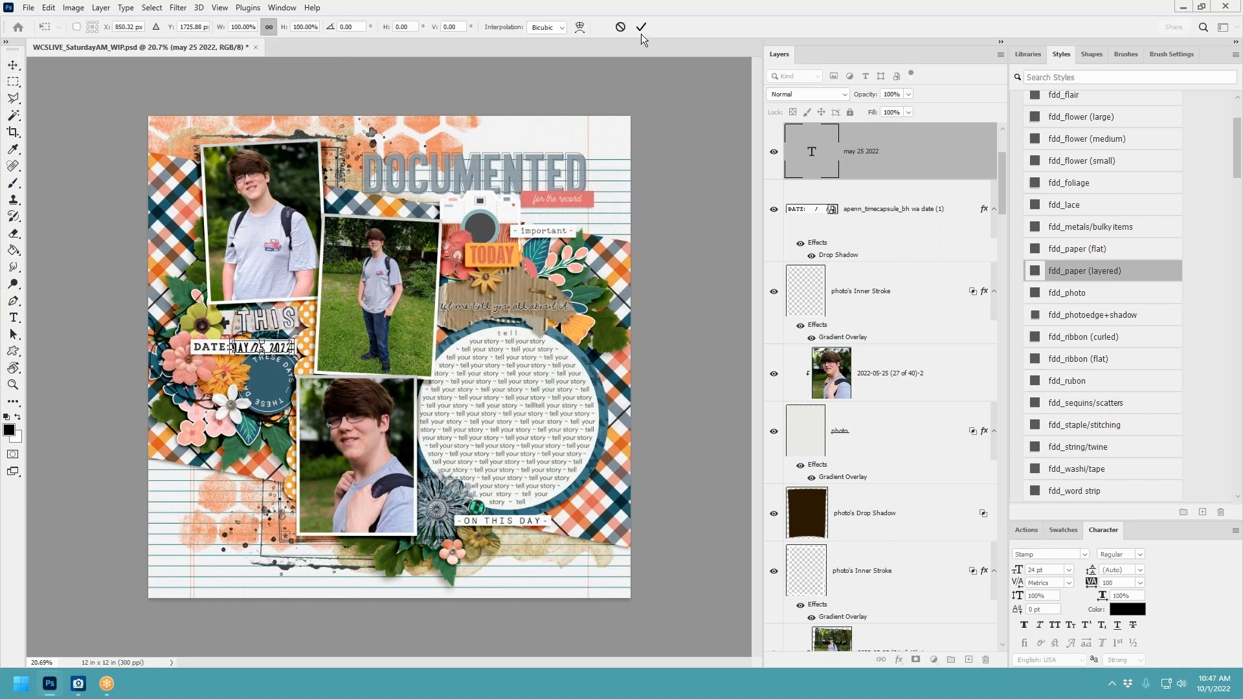
{"action": "left_click", "coordinate": [673, 180]}
{"action": "left_click", "coordinate": [262, 345]}
{"action": "key", "text": "ctrl+t"}
{"action": "key", "text": "Return"}
{"action": "left_click", "coordinate": [680, 353]}
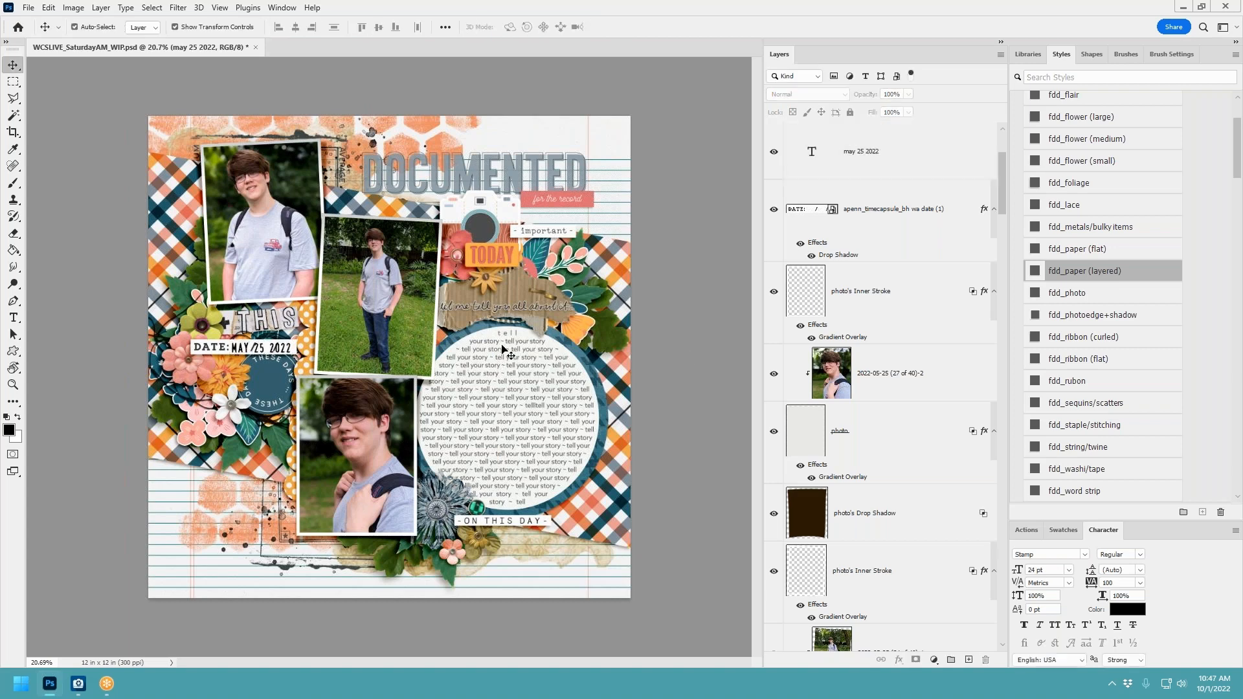
{"action": "left_click", "coordinate": [262, 347]}
{"action": "key", "text": "ctrl+t"}
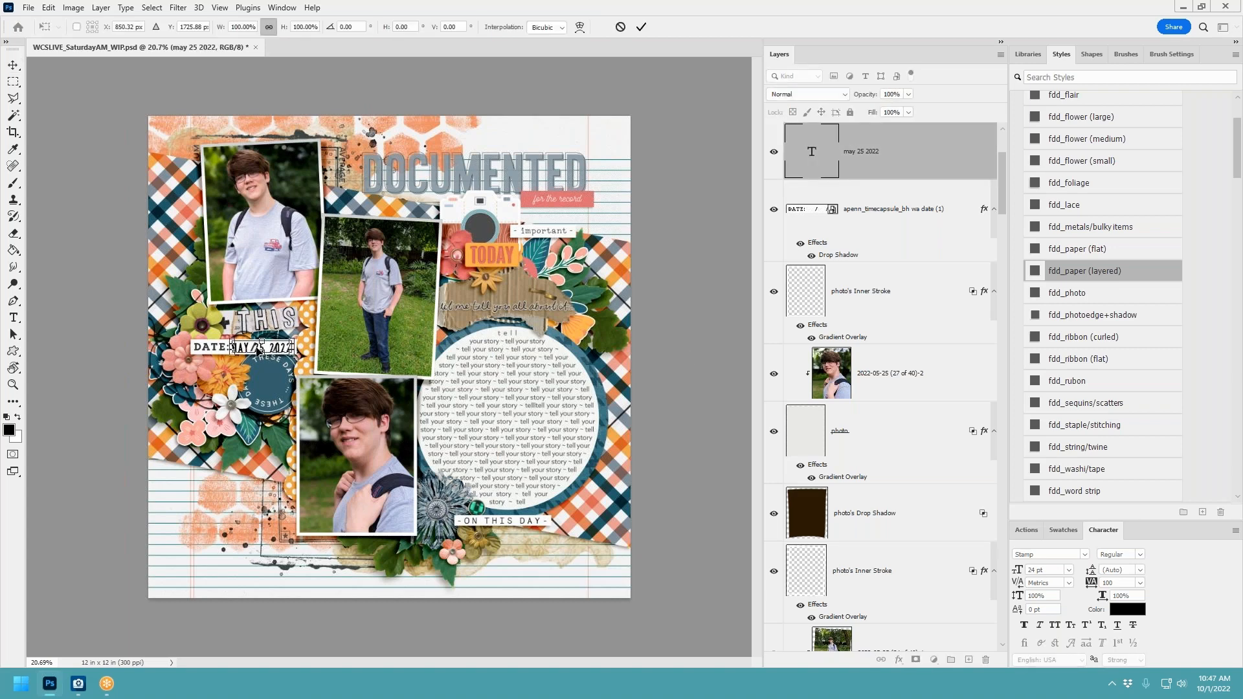
{"action": "key", "text": "Return"}
Insert spaced slashes between the month, day and year so the date text reads MAY / 25 /2022.
{"action": "scroll", "coordinate": [253, 349], "scroll_direction": "up", "scroll_amount": 3}
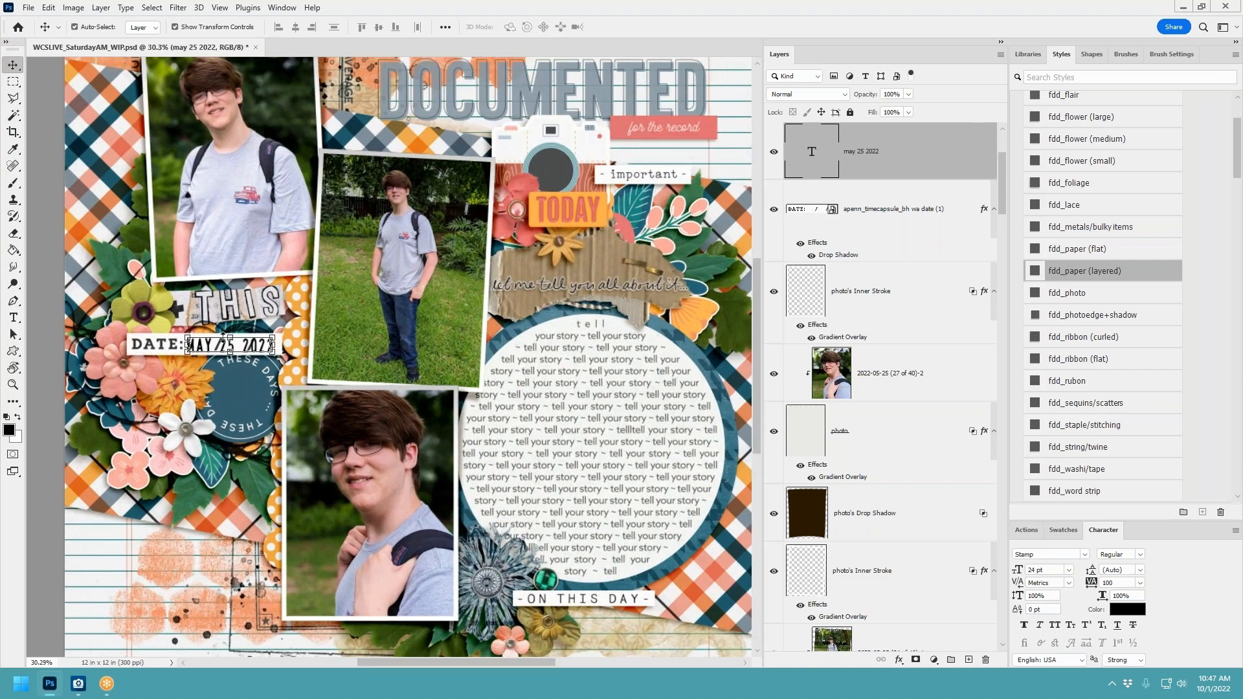
{"action": "double_click", "coordinate": [221, 343]}
{"action": "left_click", "coordinate": [222, 343]}
{"action": "type", "text": "/ 25 "}
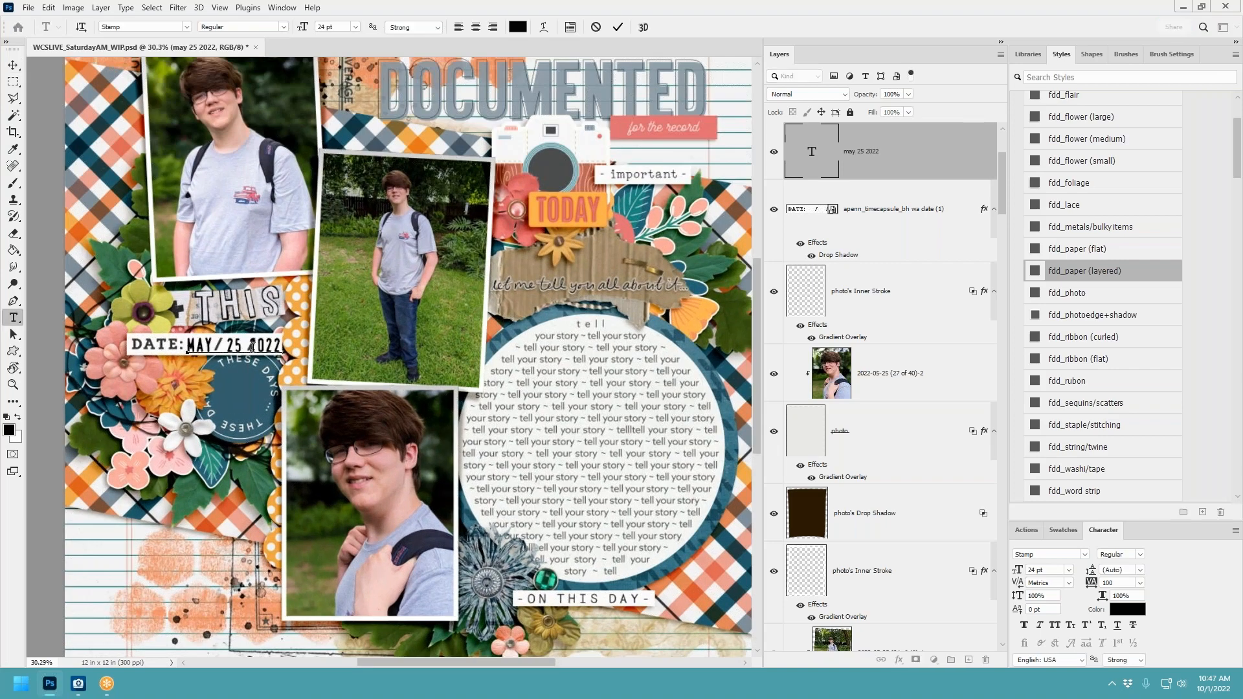
{"action": "type", "text": "/"}
Set the whole date text's size to 22 pt and nudge it into place on the DATE strip.
{"action": "left_click_drag", "start_coordinate": [285, 338], "coordinate": [145, 335]}
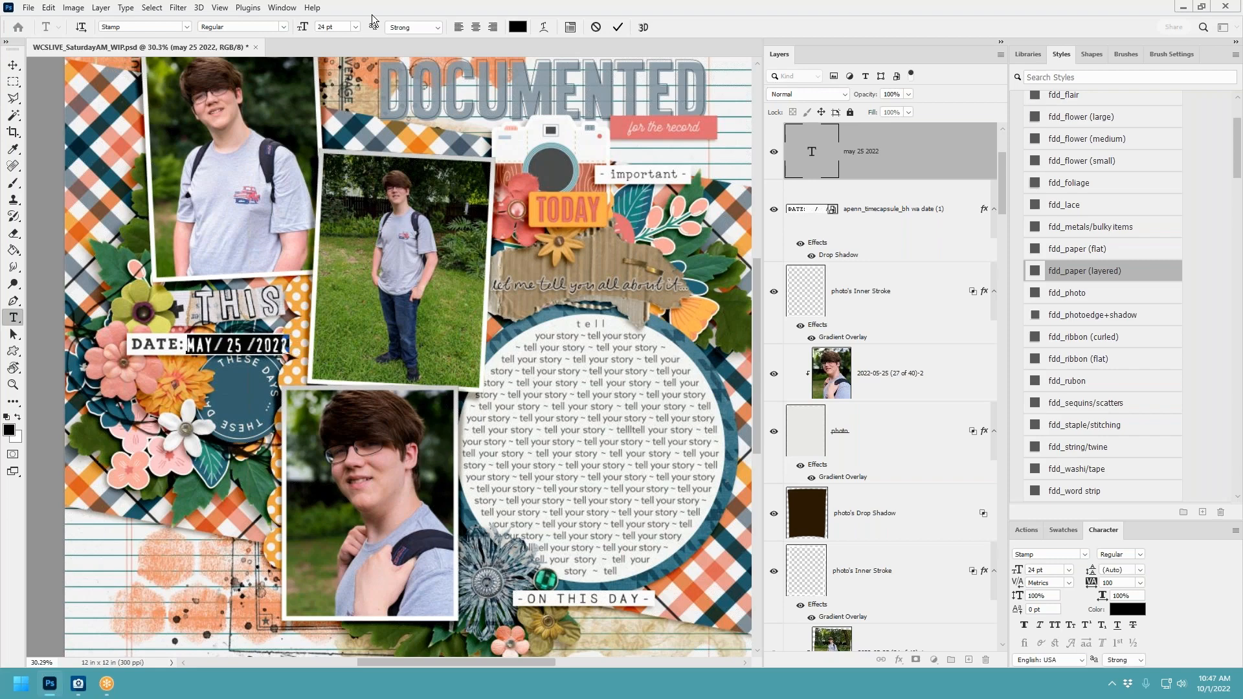
{"action": "left_click", "coordinate": [338, 27]}
{"action": "type", "text": "23"}
{"action": "key", "text": "Return"}
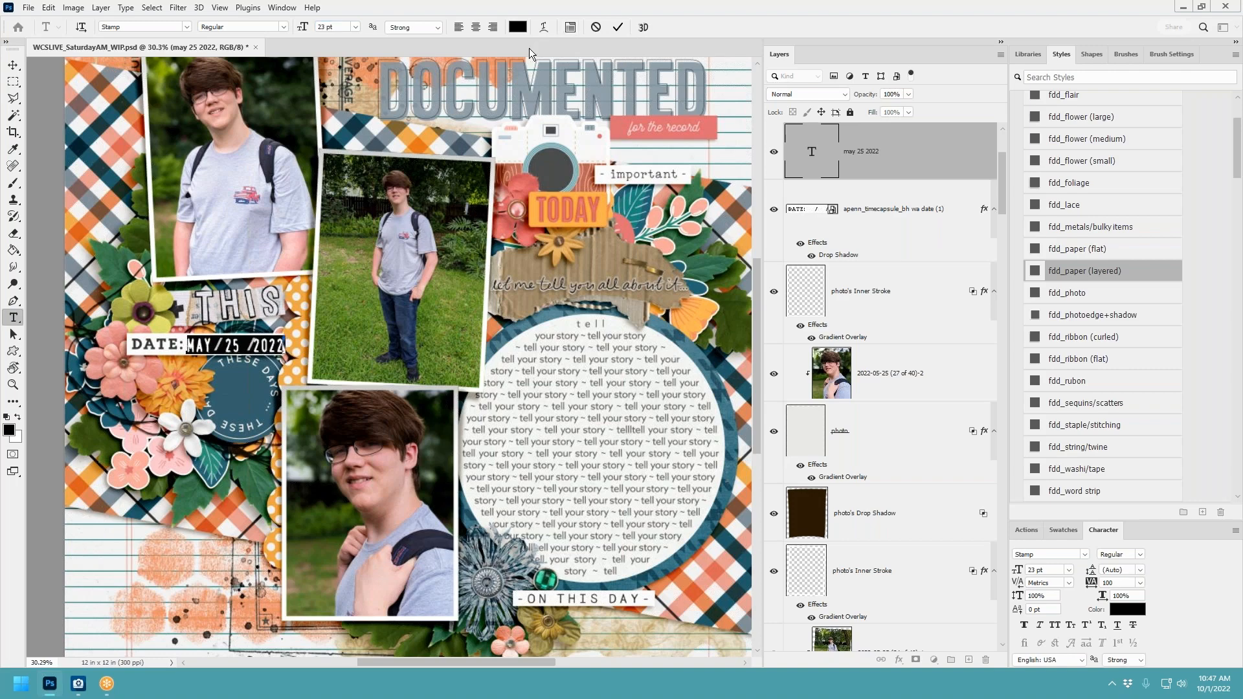
{"action": "left_click", "coordinate": [327, 27]}
{"action": "type", "text": "22"}
{"action": "left_click", "coordinate": [618, 29]}
{"action": "key", "text": "v"}
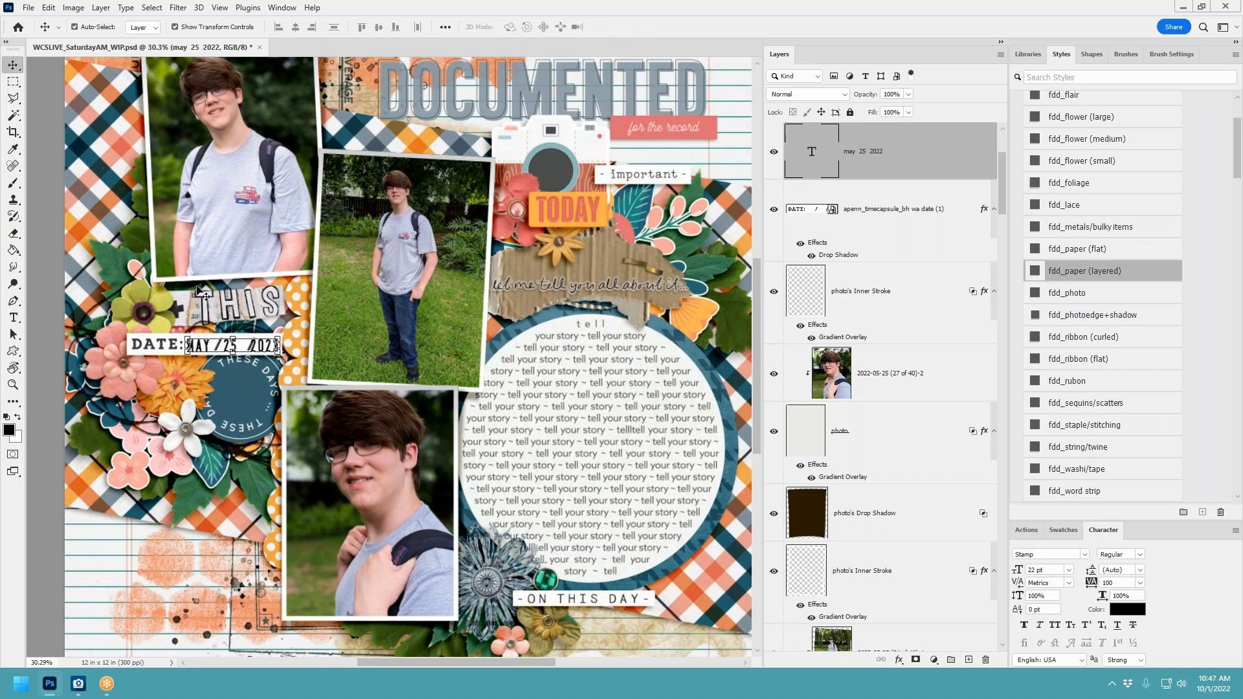
{"action": "left_click_drag", "start_coordinate": [272, 345], "coordinate": [276, 346]}
{"action": "key", "text": "ctrl+0"}
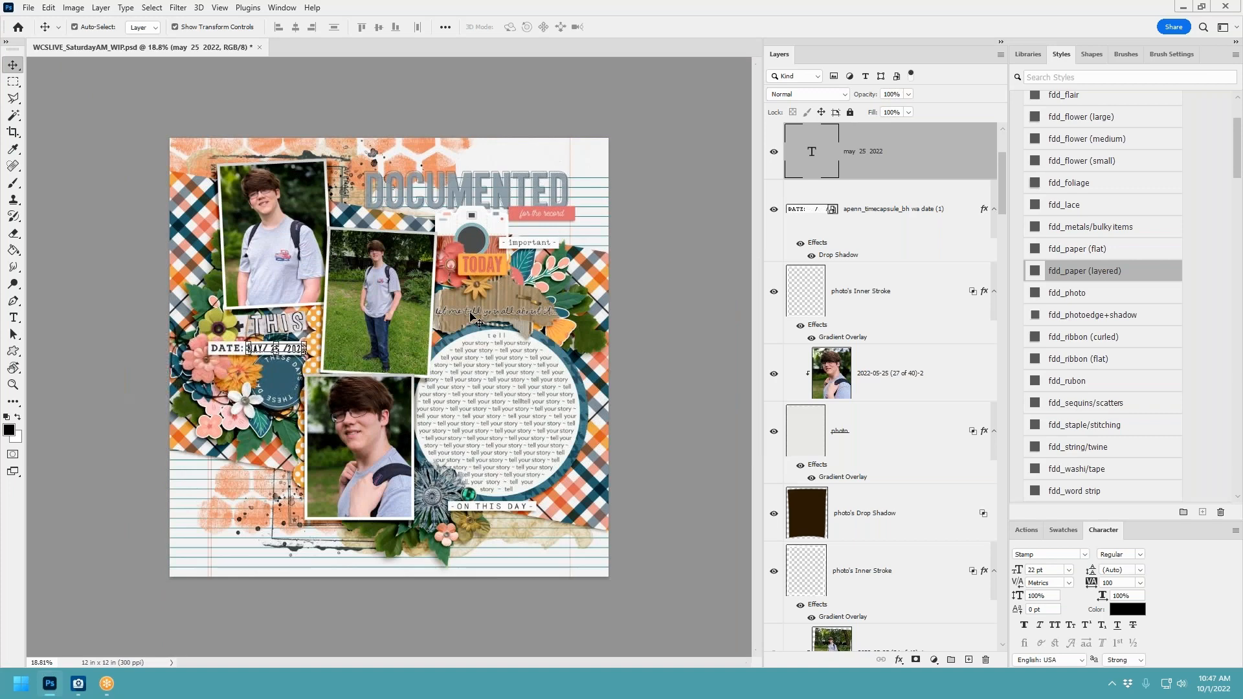
Add the soco_timecapsule_label01 label below the "for the record" strip and place its layer beneath the teal journaling circle's layer.
{"action": "key", "text": "ctrl+plus"}
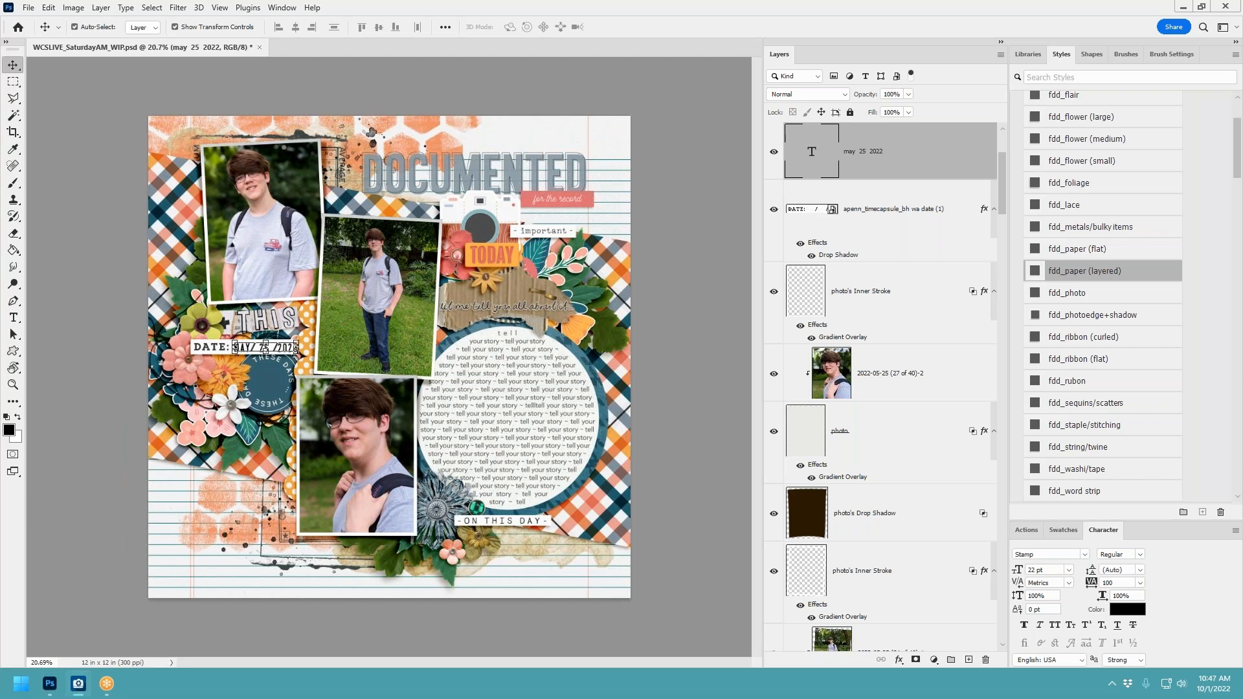
{"action": "key", "text": "ctrl+v"}
{"action": "left_click_drag", "start_coordinate": [404, 357], "coordinate": [583, 215]}
{"action": "left_click_drag", "start_coordinate": [868, 163], "coordinate": [890, 573]}
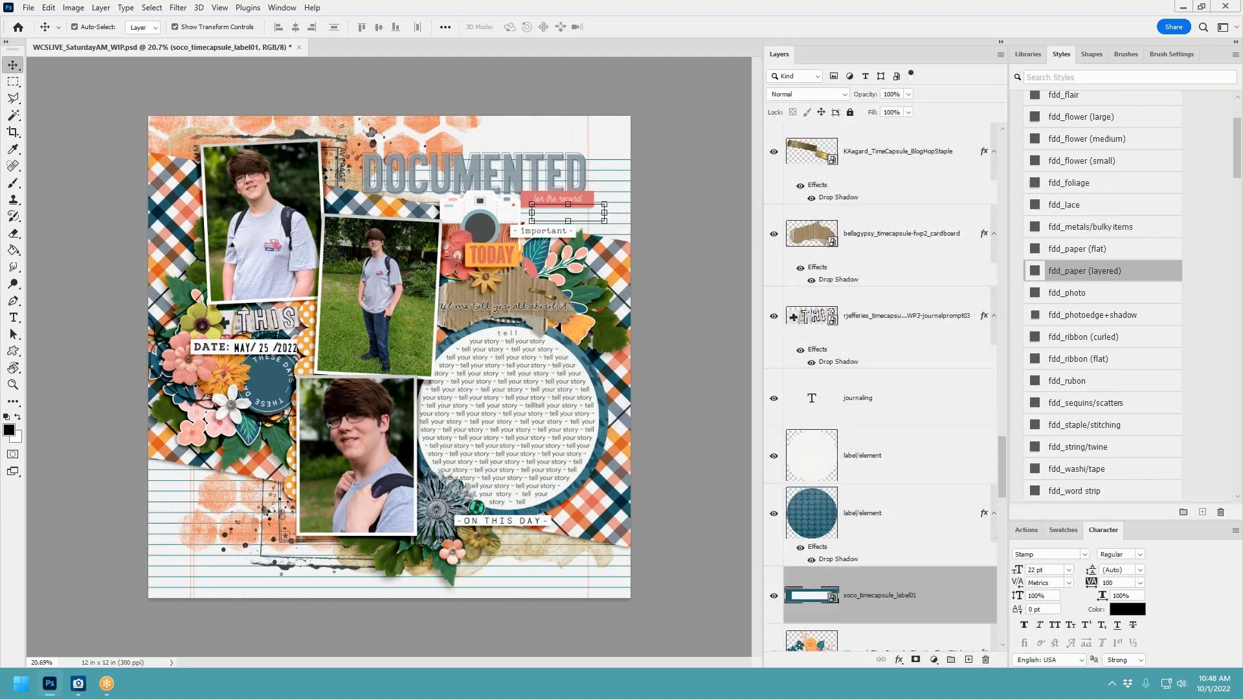
Apply the fdd_paper (flat) style to the new teal label and nudge it slightly away from the "for the record" strip.
{"action": "left_click", "coordinate": [1081, 253]}
{"action": "left_click", "coordinate": [583, 169]}
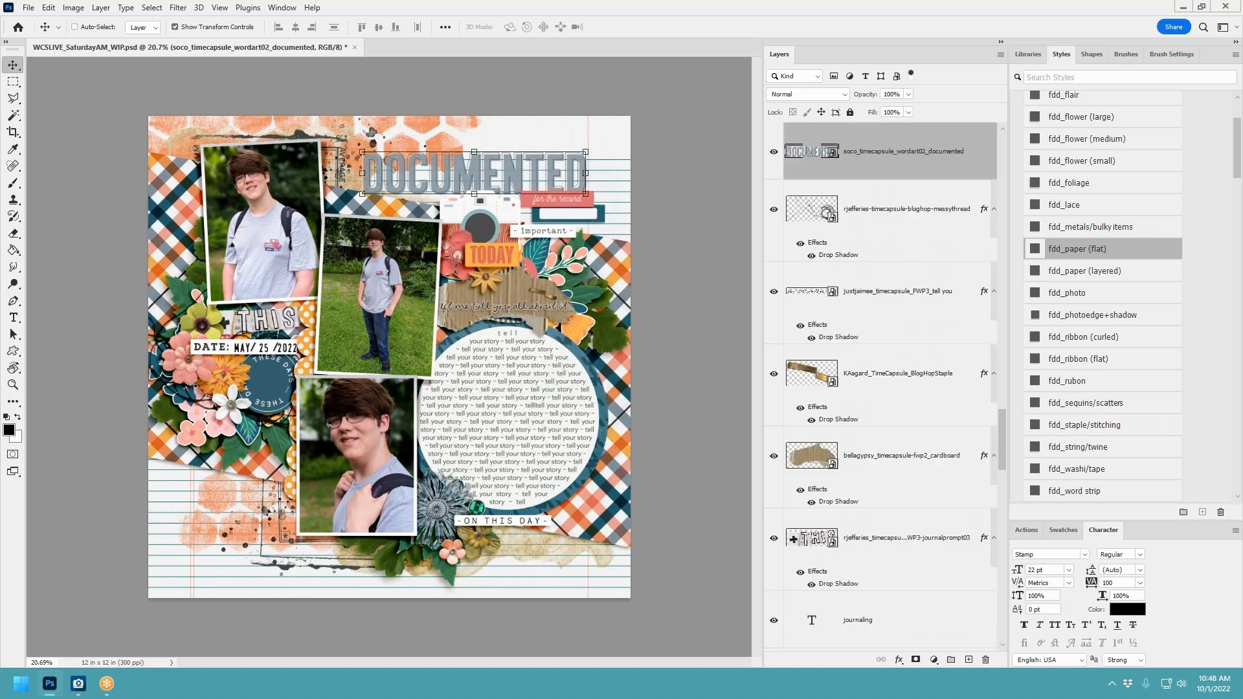
{"action": "key", "text": "ctrl+shift+["}
{"action": "left_click_drag", "start_coordinate": [854, 618], "coordinate": [853, 254]}
{"action": "left_click_drag", "start_coordinate": [598, 218], "coordinate": [602, 222]}
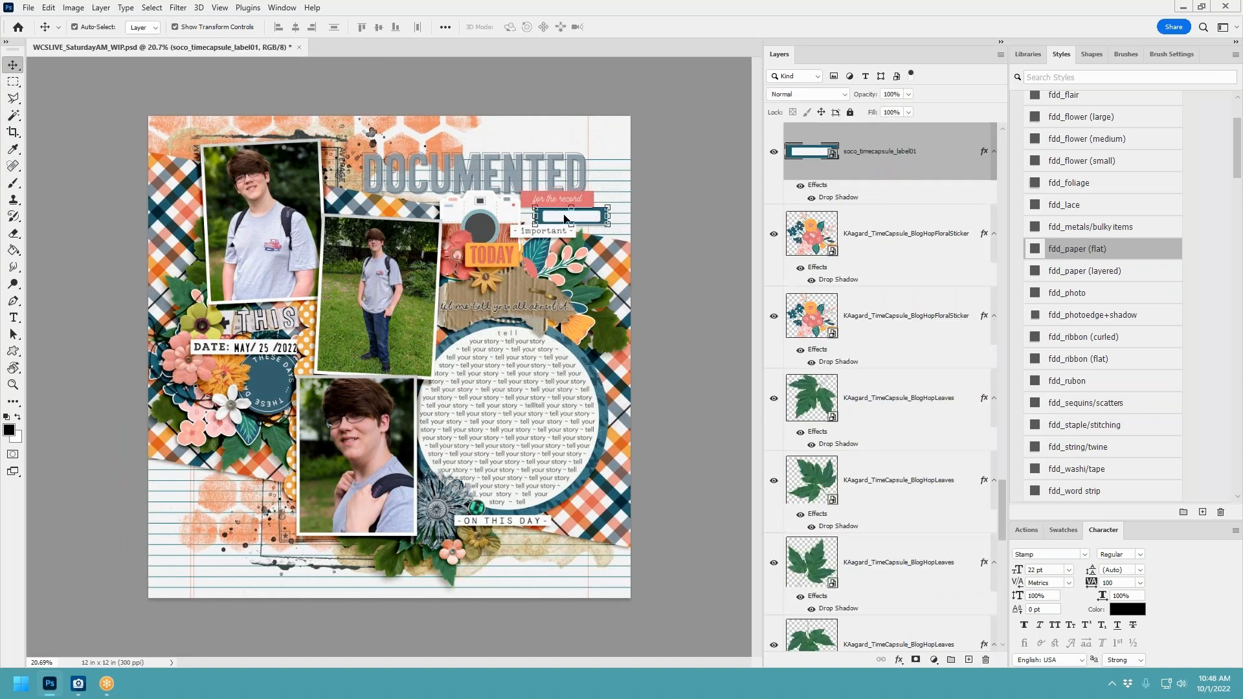
Set up new text with the favourite font Traveling _Typewriter, 12 pt size and tracking of 0.
{"action": "left_click", "coordinate": [13, 317]}
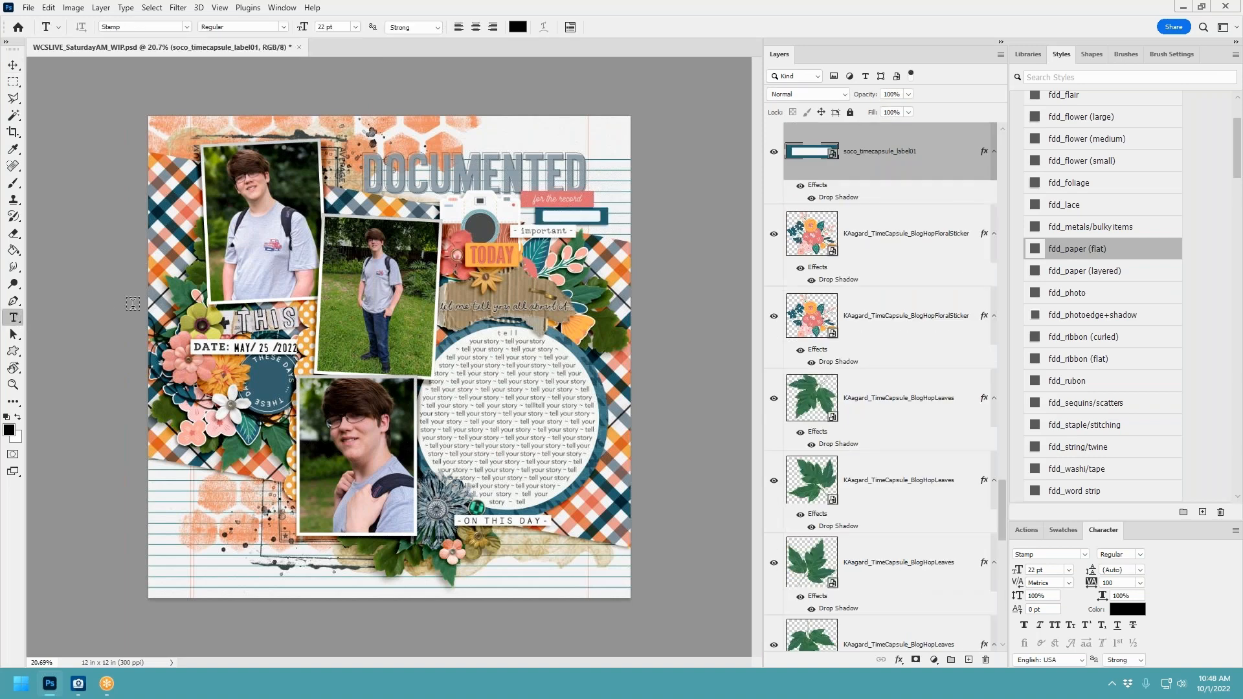
{"action": "left_click", "coordinate": [187, 27]}
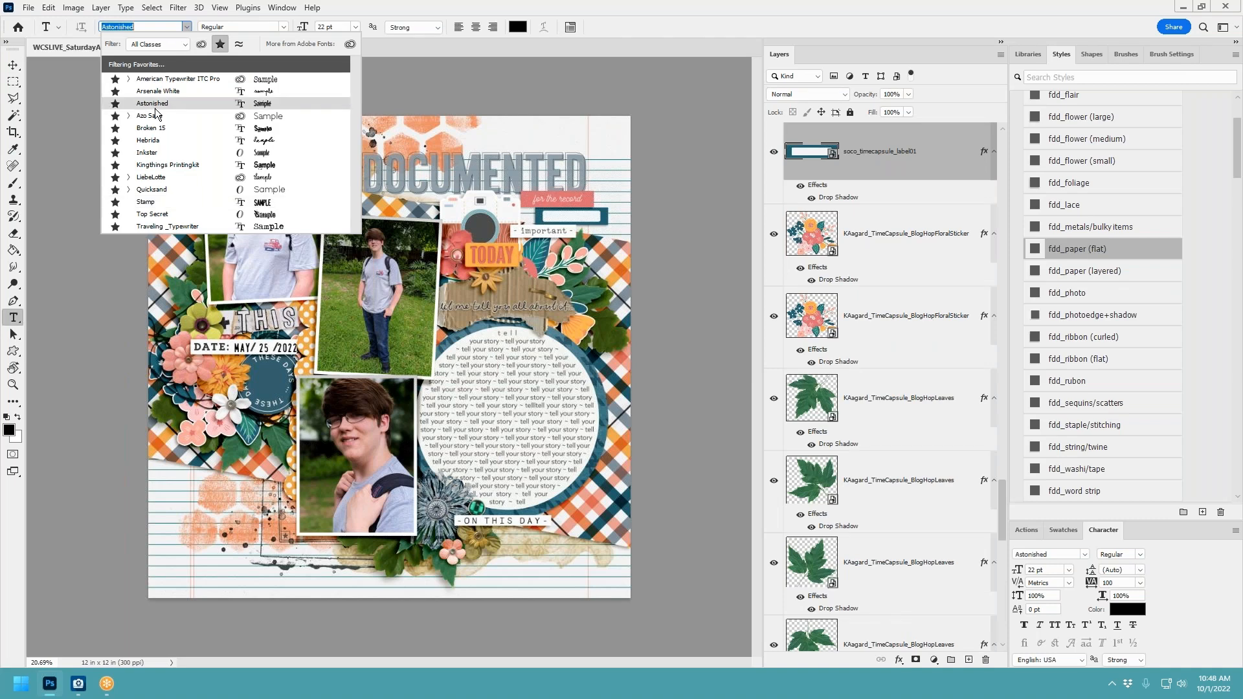
{"action": "left_click", "coordinate": [163, 225]}
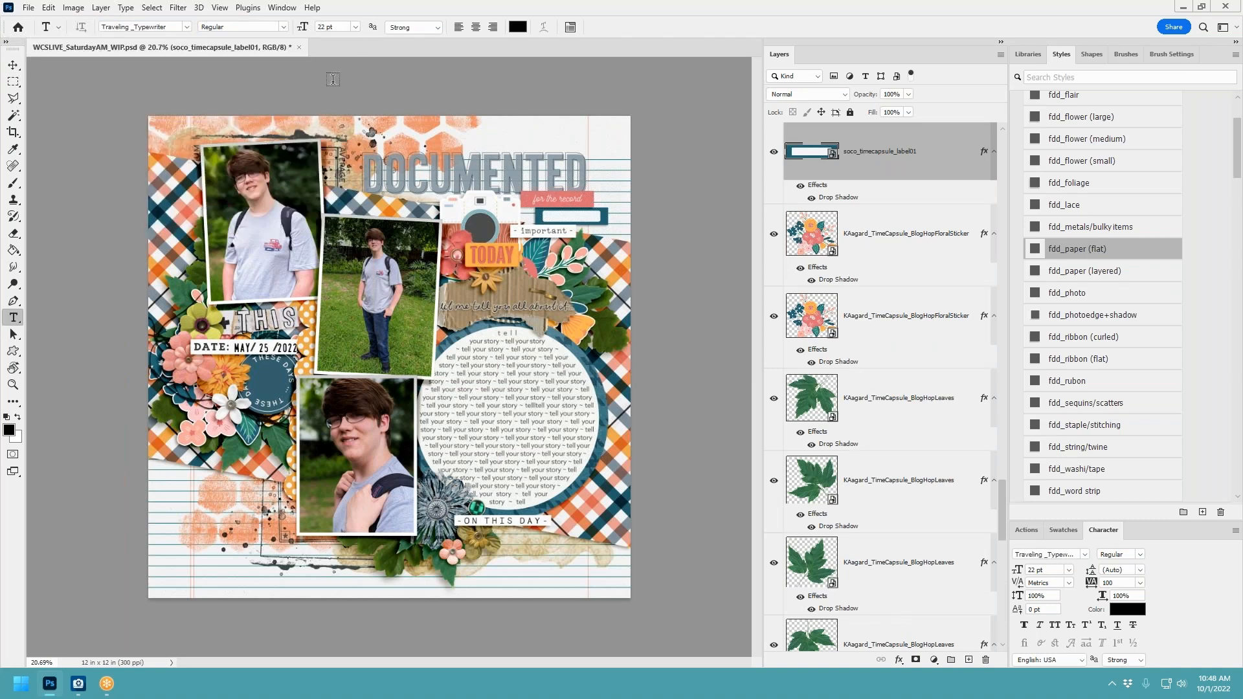
{"action": "left_click", "coordinate": [354, 26]}
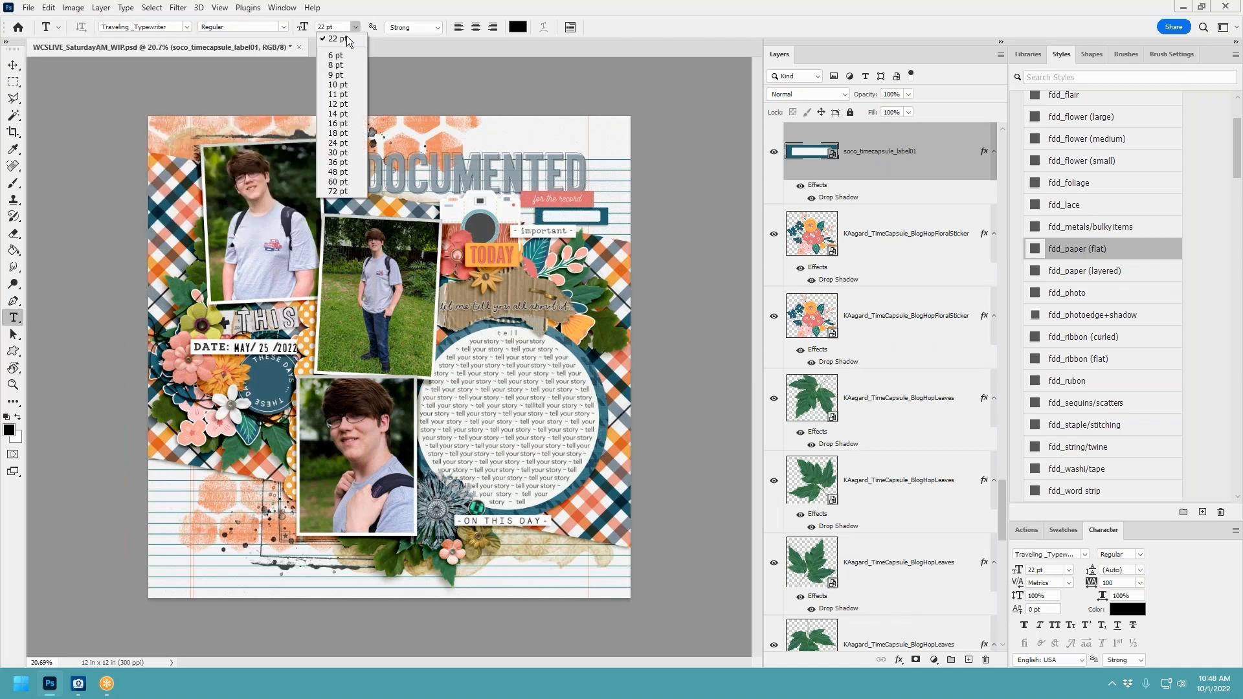
{"action": "left_click", "coordinate": [342, 102]}
{"action": "left_click", "coordinate": [1139, 582]}
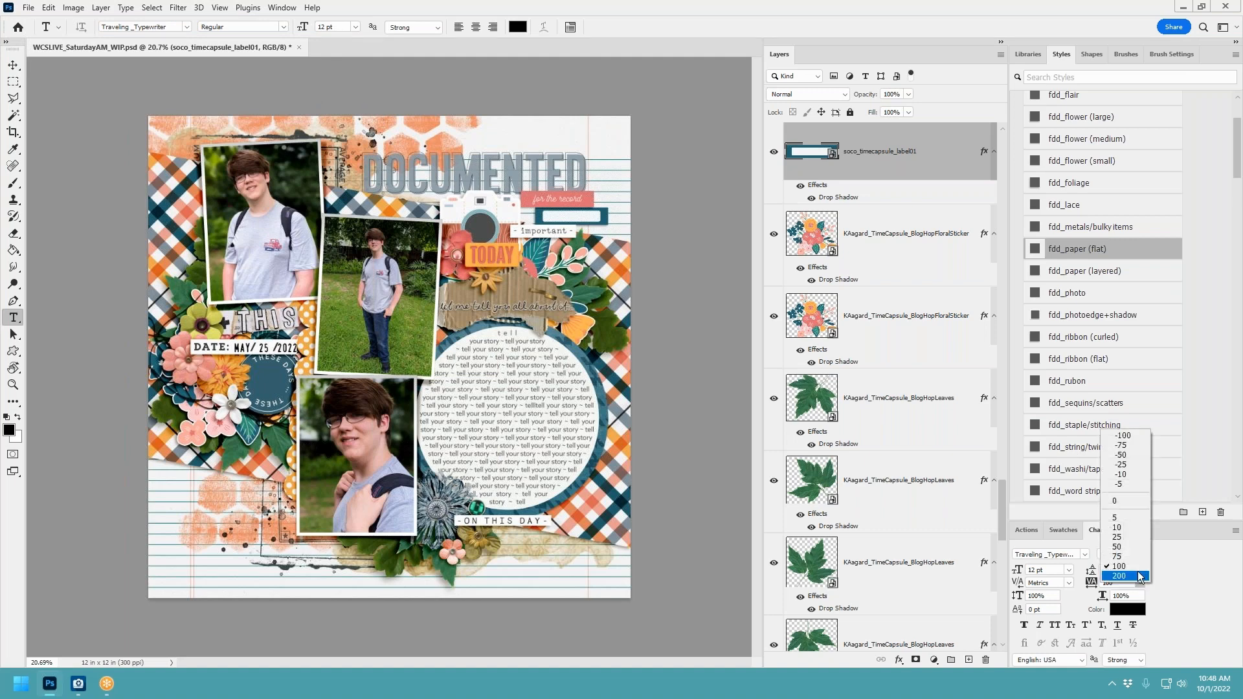
{"action": "left_click", "coordinate": [1123, 504]}
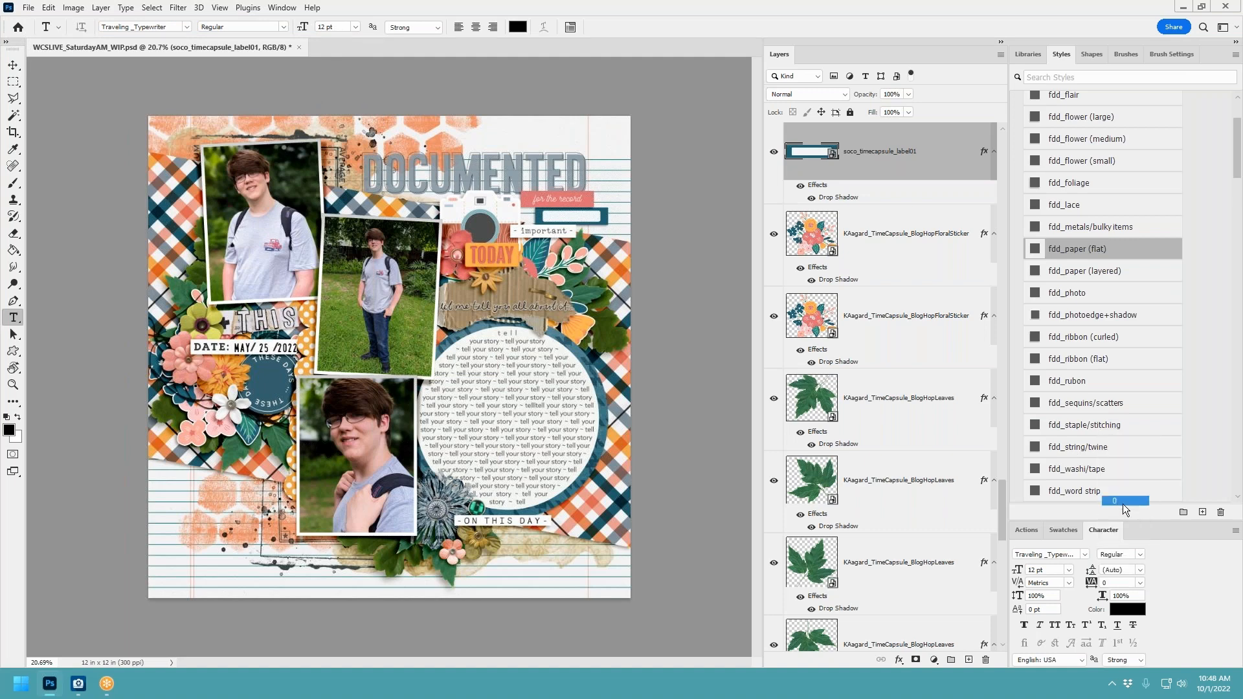
Enter the boy's first name followed by ", Age 16" on the teal label and center the text in its white area.
{"action": "left_click", "coordinate": [550, 218]}
{"action": "key", "text": "BackSpace"}
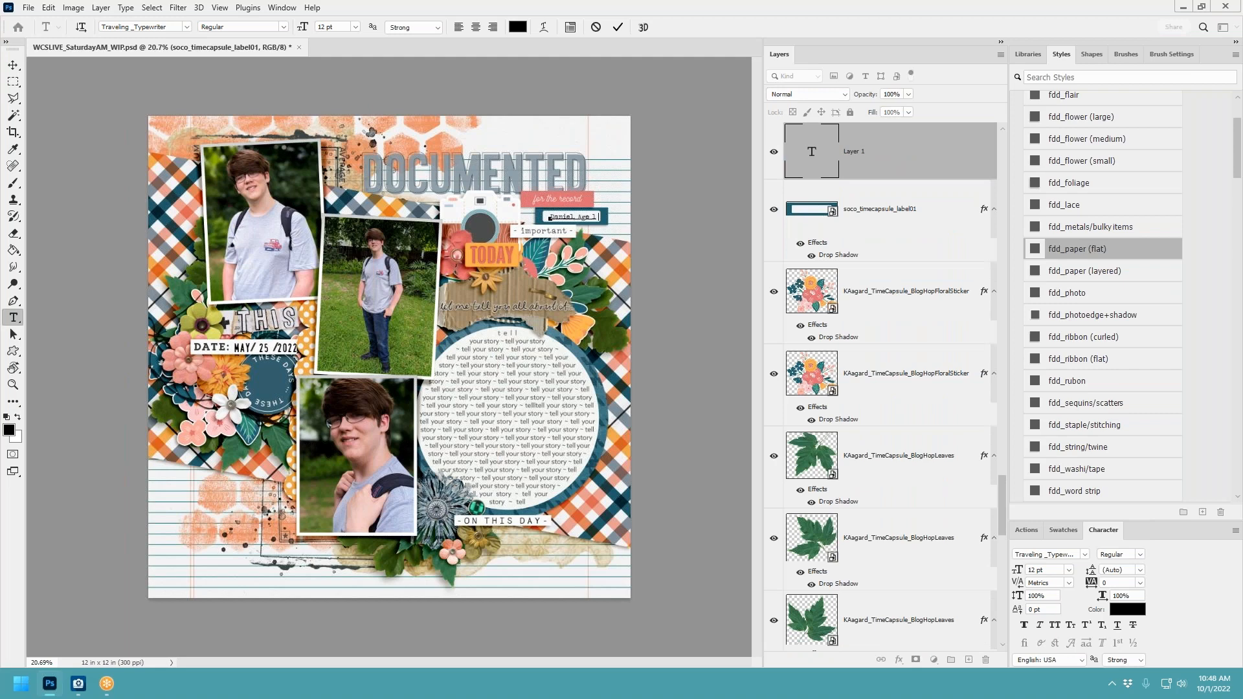
{"action": "type", "text": "Daniel, Age 16"}
{"action": "left_click", "coordinate": [617, 27]}
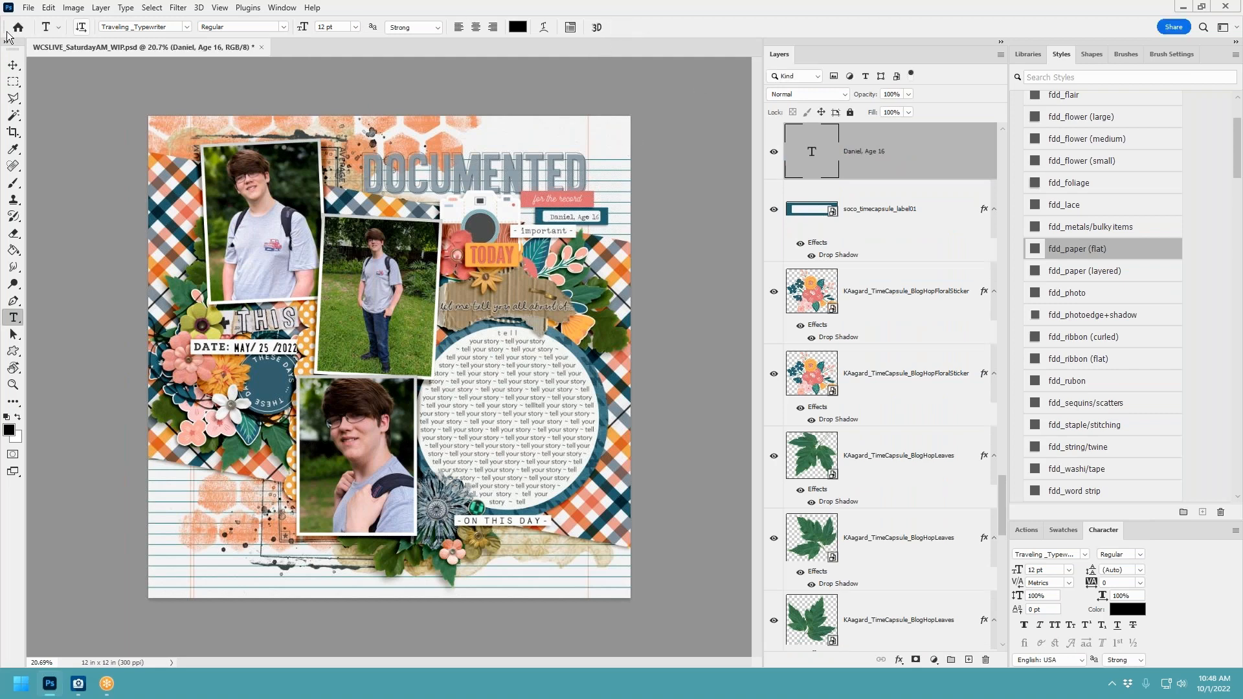
{"action": "left_click", "coordinate": [13, 65]}
{"action": "left_click", "coordinate": [692, 232]}
{"action": "left_click", "coordinate": [591, 221]}
{"action": "left_click_drag", "start_coordinate": [591, 221], "coordinate": [585, 221]}
{"action": "left_click", "coordinate": [666, 221]}
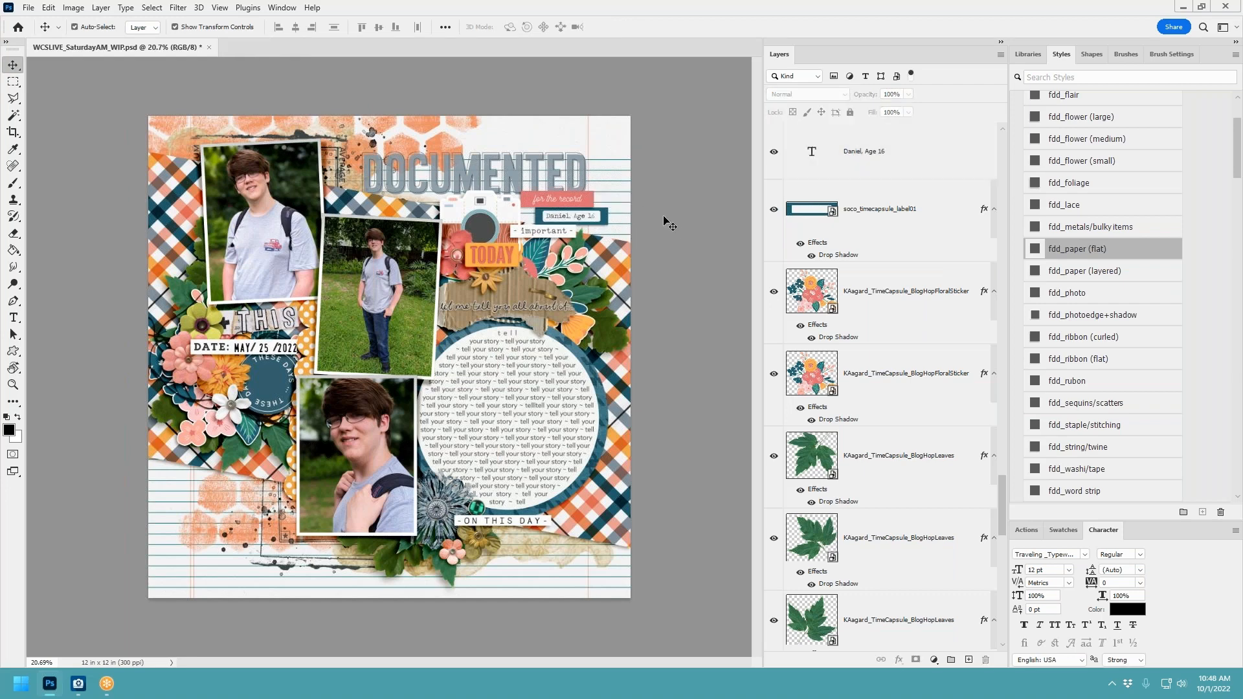
Change the journaling text in the round label to black and the font Traveling _Typewriter.
{"action": "double_click", "coordinate": [549, 388]}
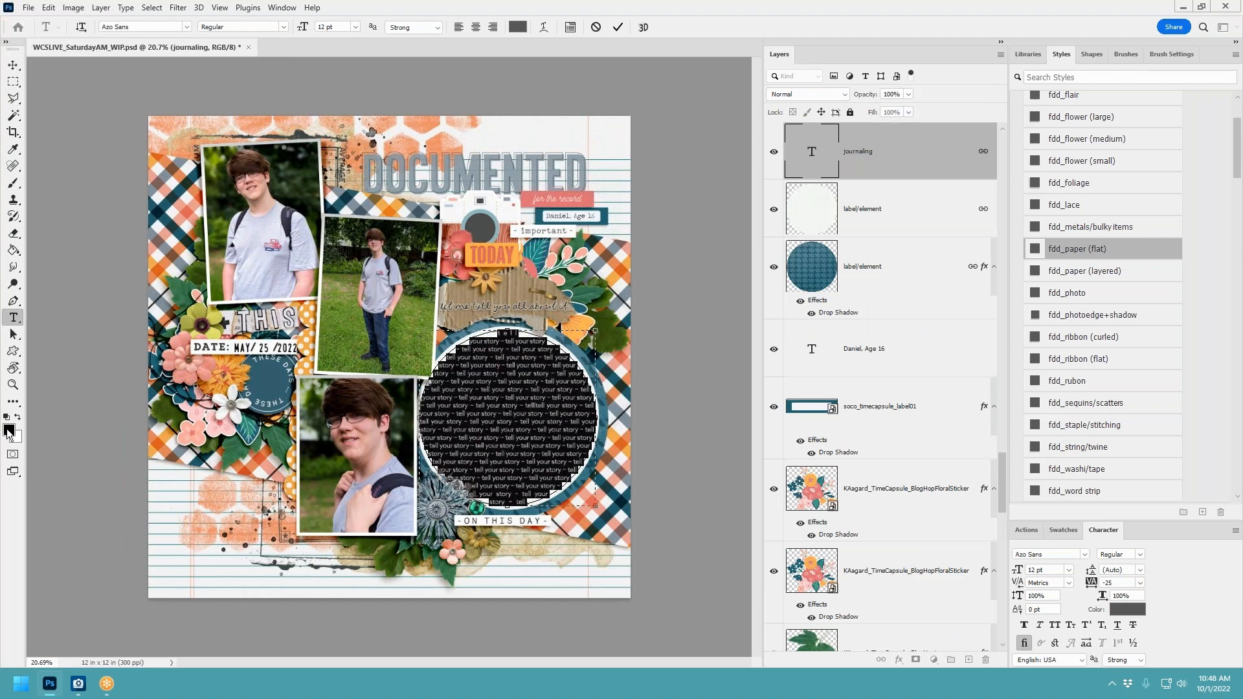
{"action": "left_click", "coordinate": [9, 431]}
{"action": "left_click", "coordinate": [800, 67]}
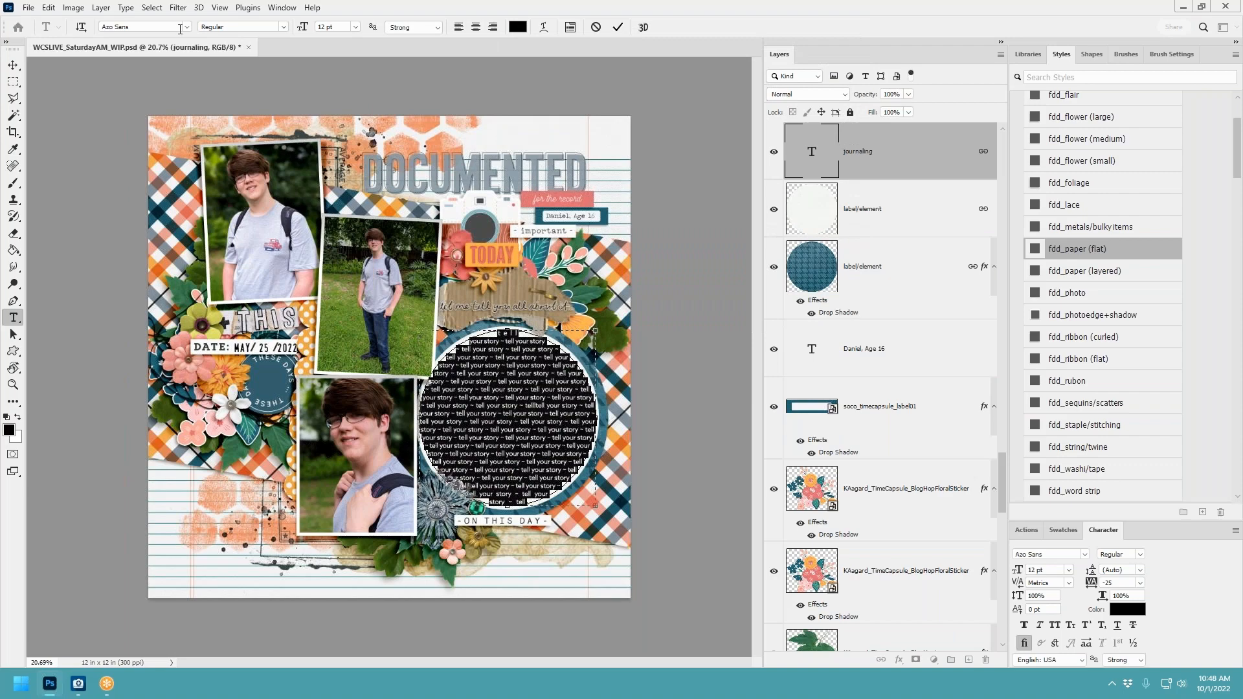
{"action": "left_click", "coordinate": [186, 28]}
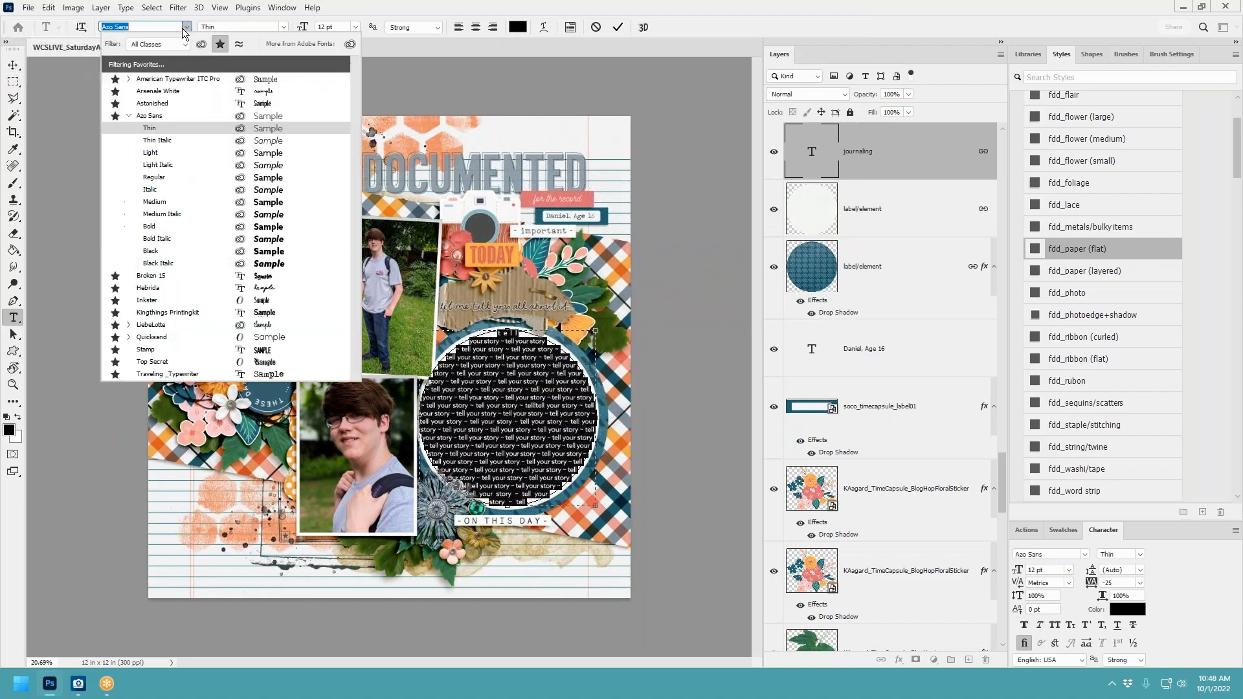
{"action": "left_click", "coordinate": [182, 375]}
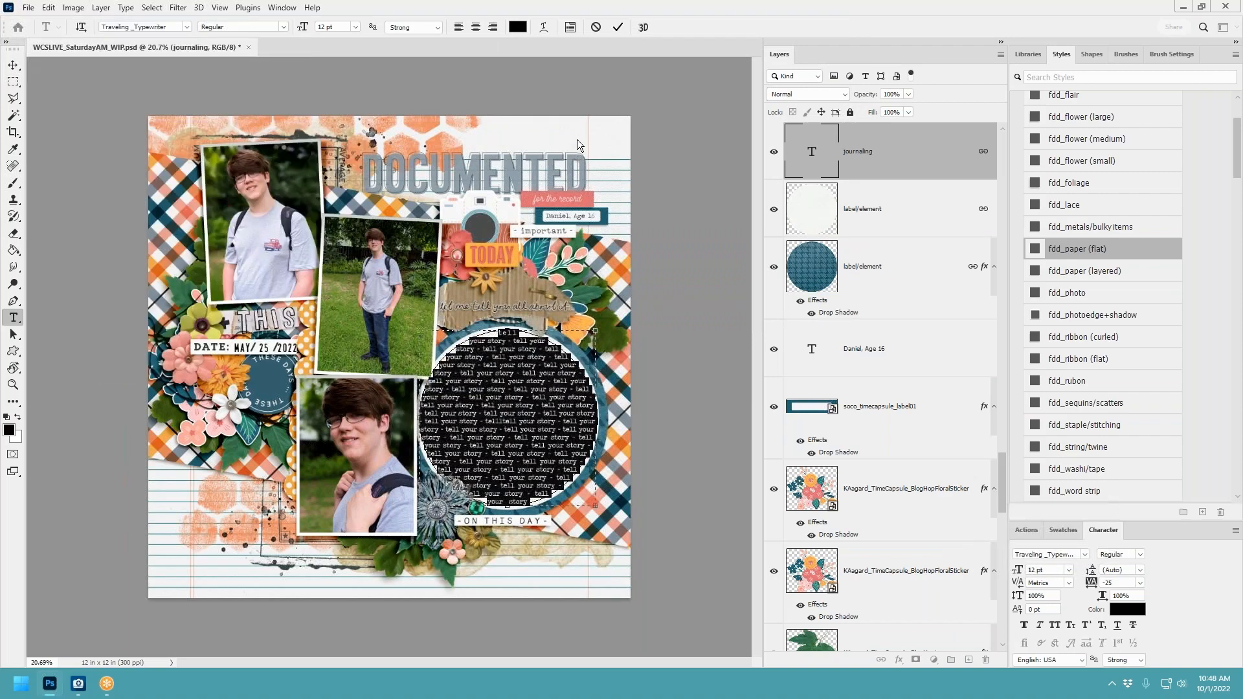
{"action": "left_click", "coordinate": [618, 27]}
{"action": "key", "text": "v"}
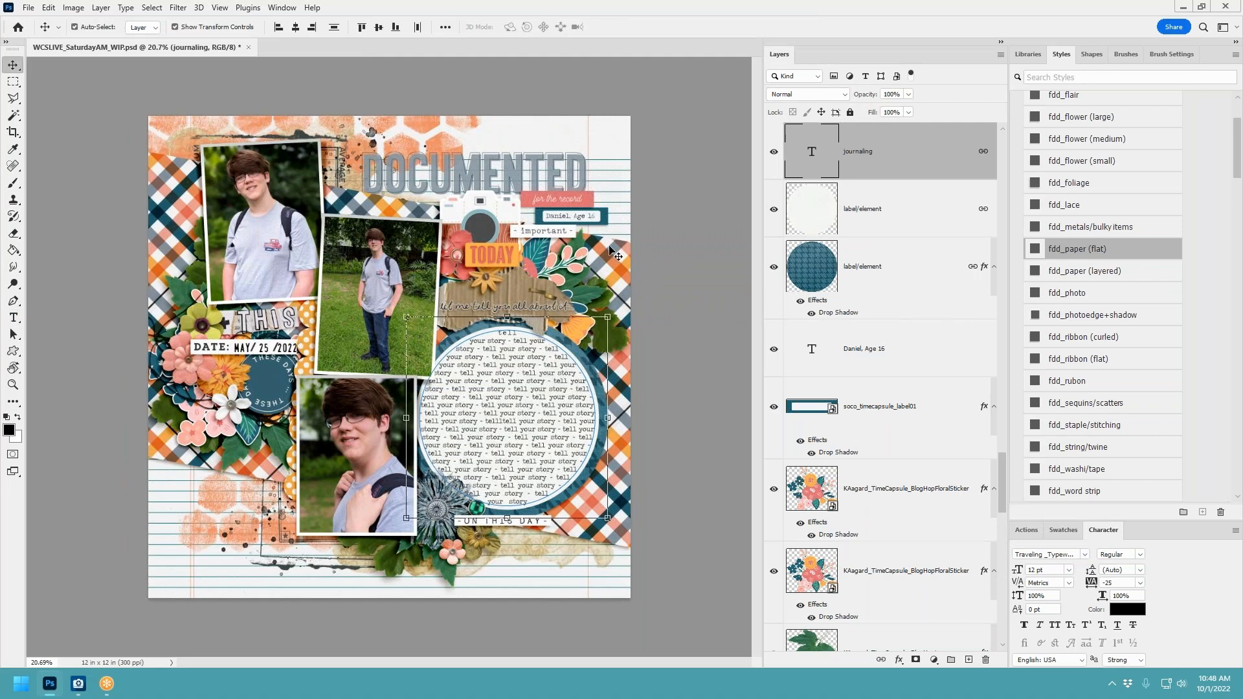
Save the layered page as WCSLIVE_SaturdayAM_WIP.psd in LAYOUTS IN PROGRESS, replacing the existing file.
{"action": "key", "text": "ctrl+plus"}
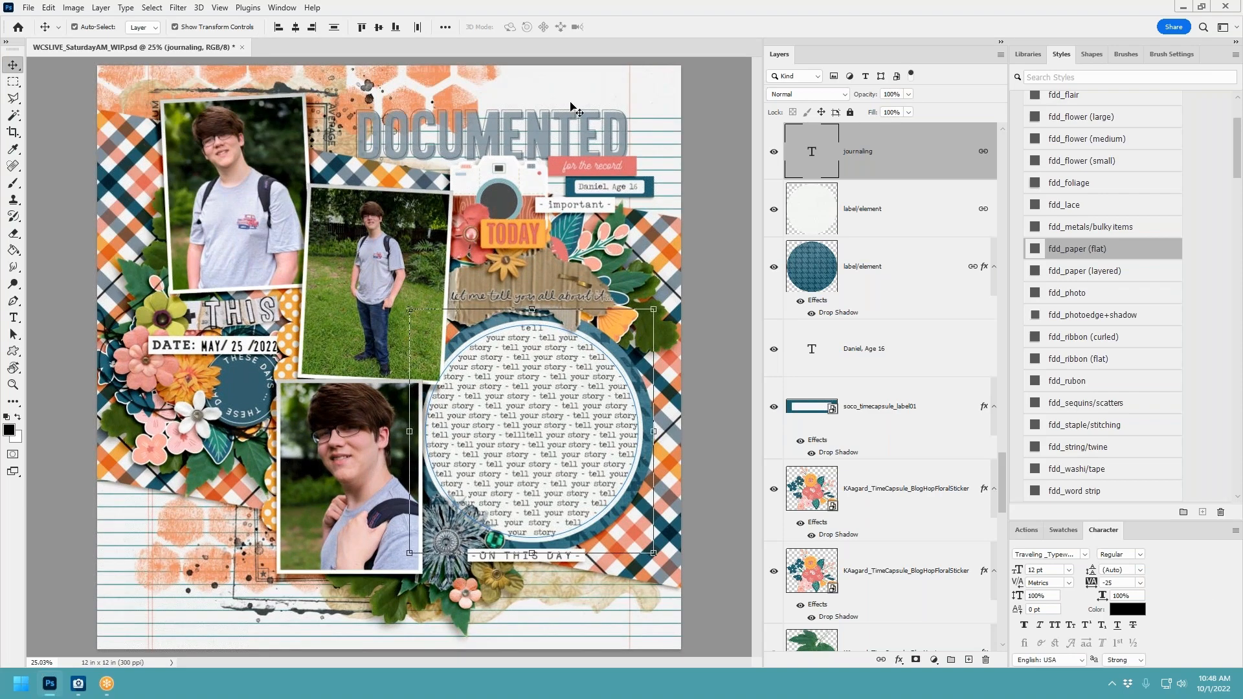
{"action": "left_click", "coordinate": [28, 7]}
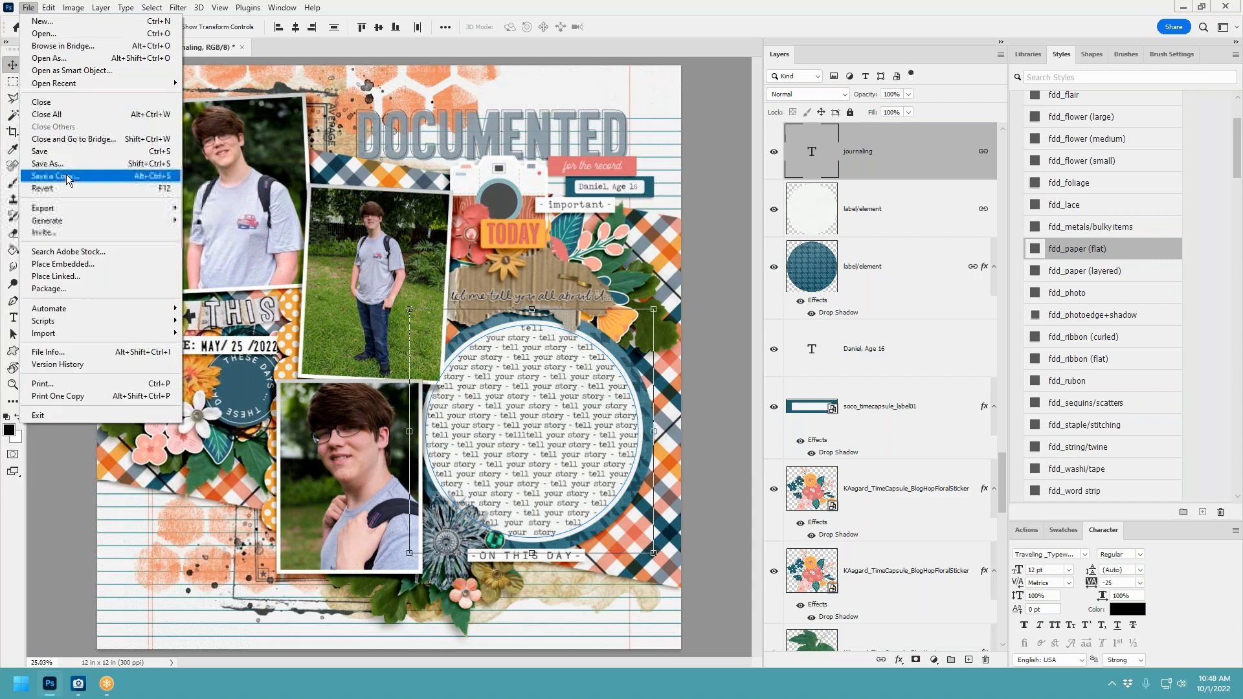
{"action": "left_click", "coordinate": [68, 163]}
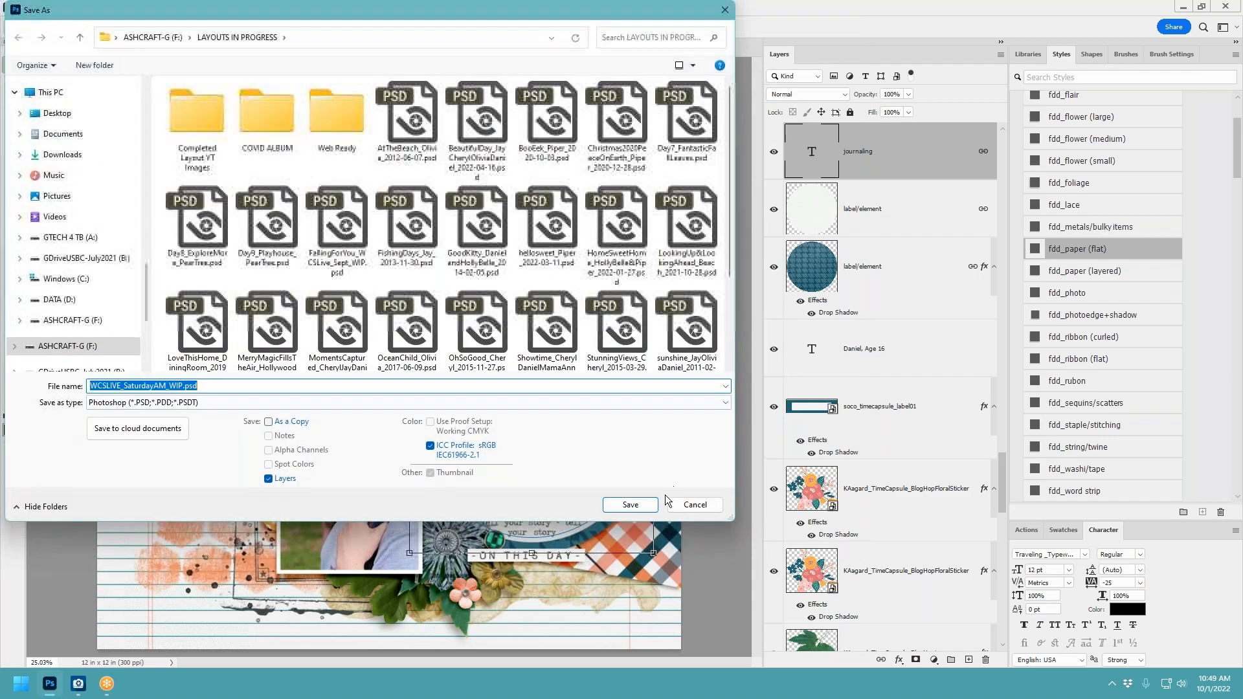
{"action": "left_click", "coordinate": [630, 504]}
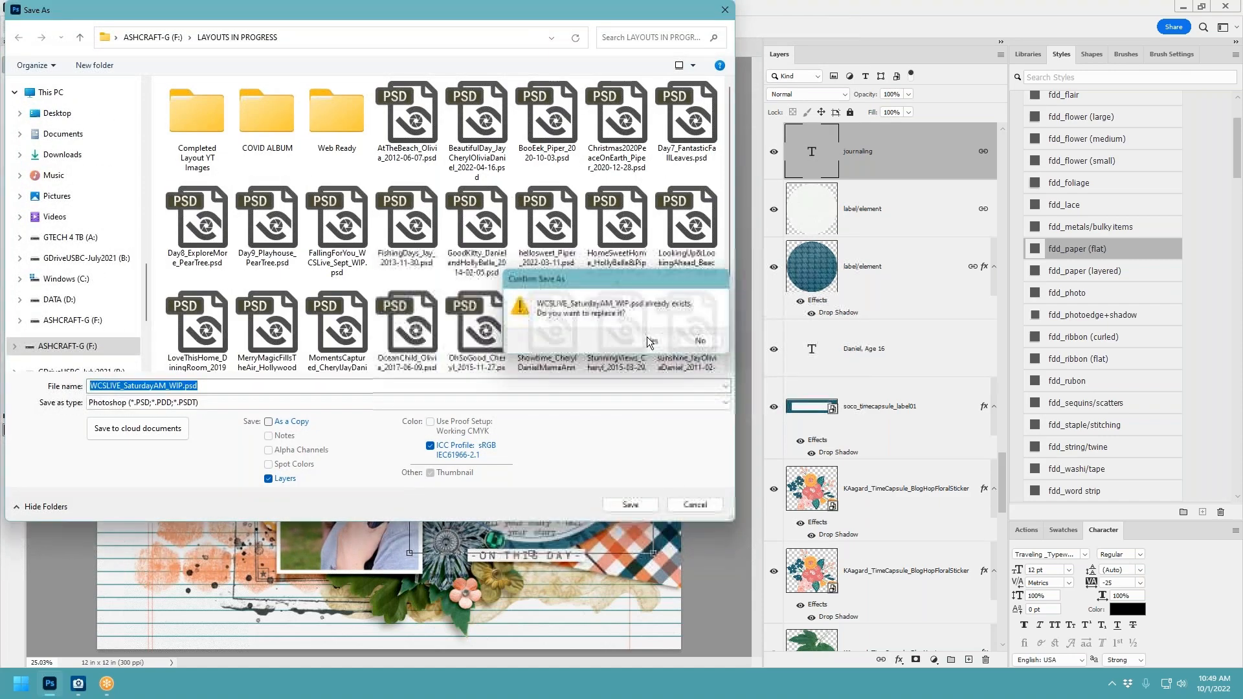
{"action": "left_click", "coordinate": [650, 340]}
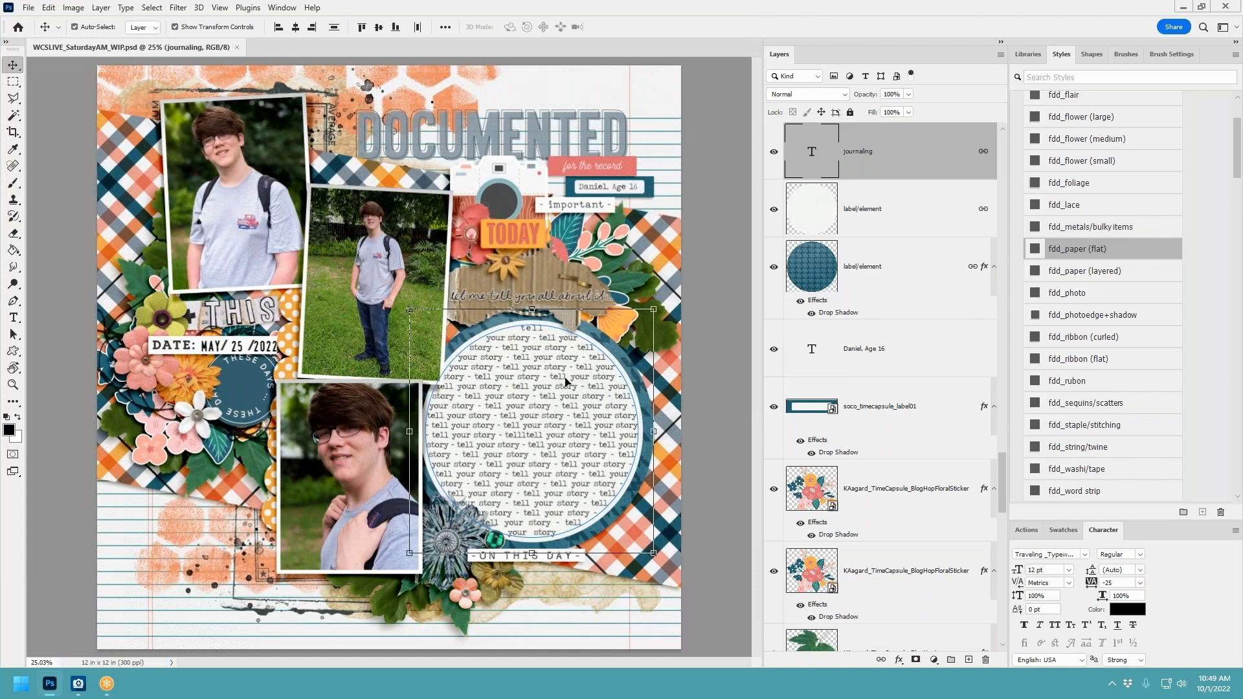
Separate the teal journaling circle's drop shadow onto its own layer.
{"action": "left_click", "coordinate": [936, 275]}
{"action": "right_click", "coordinate": [984, 266]}
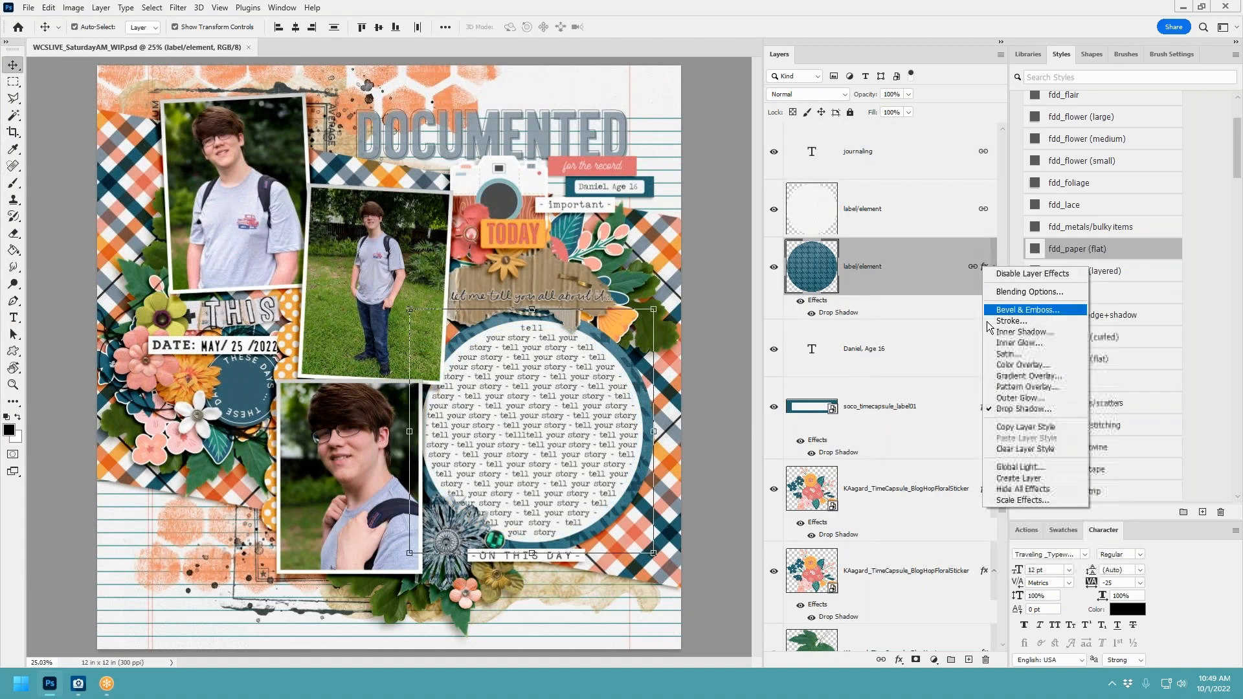
{"action": "left_click", "coordinate": [1018, 478]}
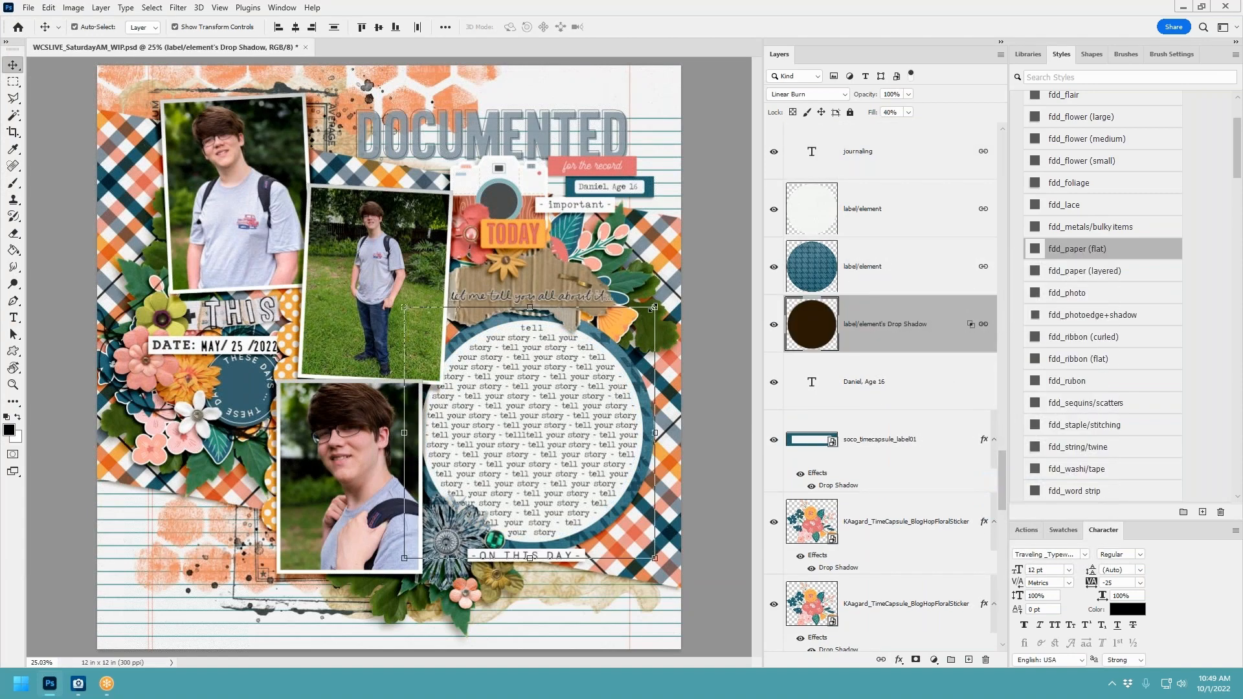
Unlink the teal journaling circle's drop shadow layer and warp its top and right edges slightly outward.
{"action": "key", "text": "ctrl+t"}
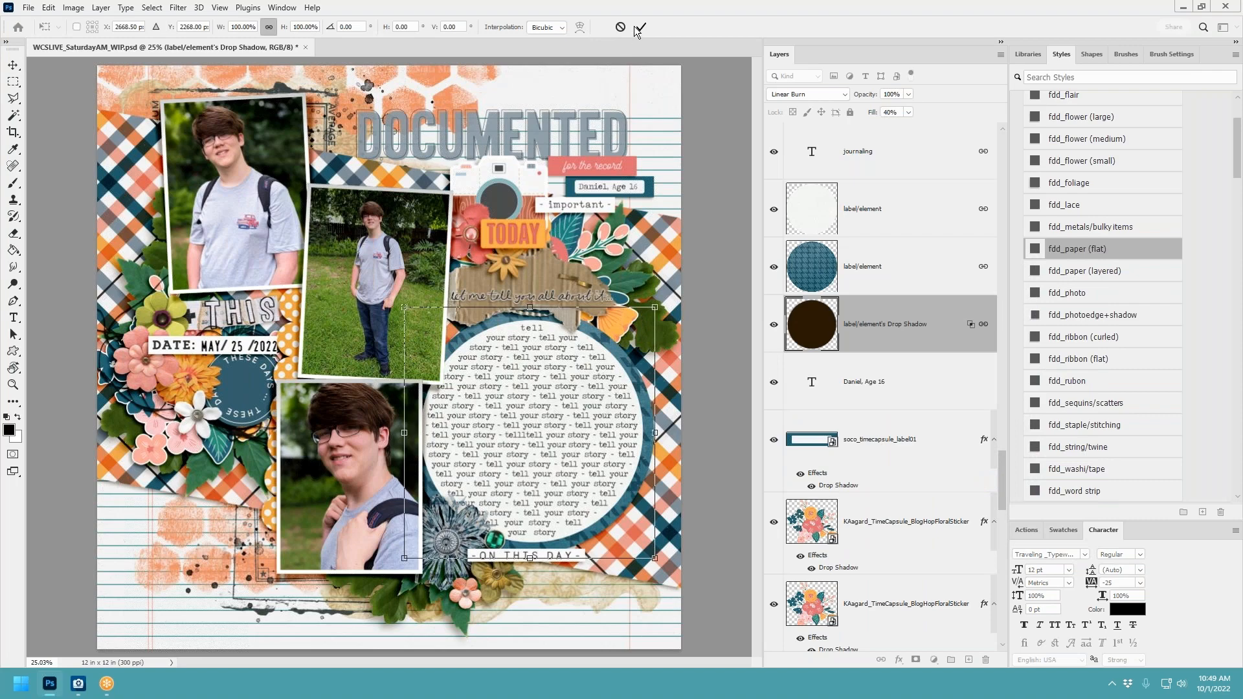
{"action": "key", "text": "Return"}
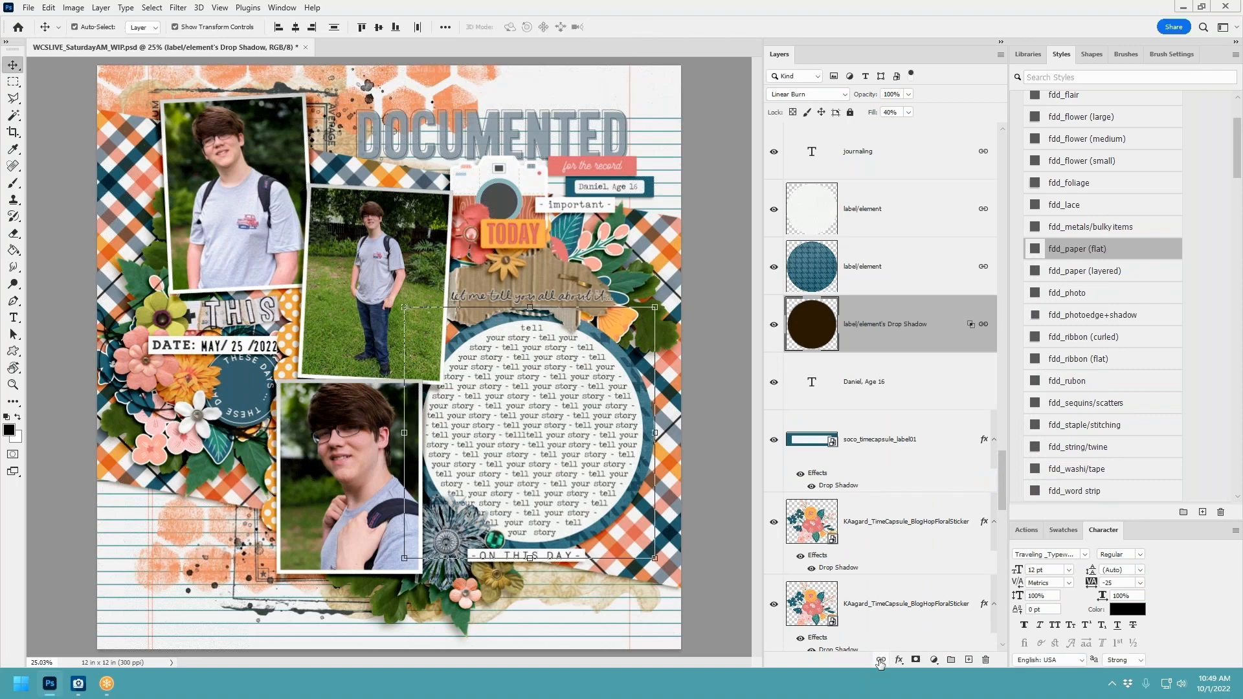
{"action": "left_click", "coordinate": [655, 308]}
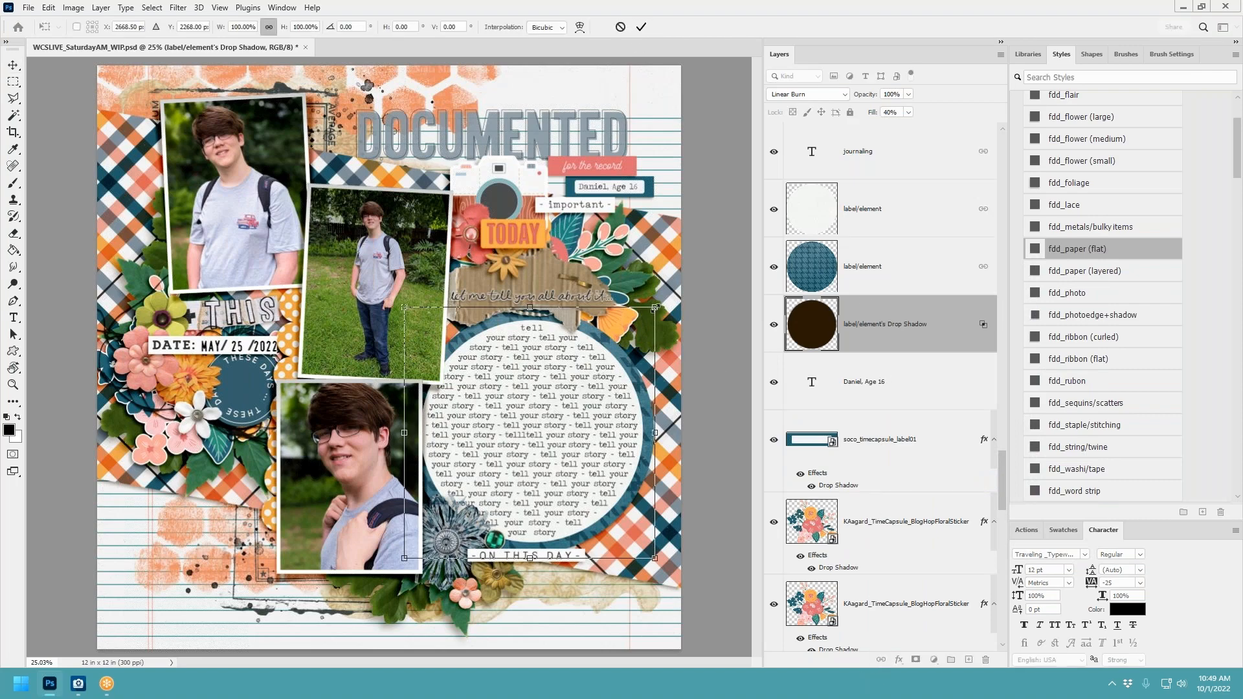
{"action": "left_click", "coordinate": [579, 28]}
{"action": "left_click_drag", "start_coordinate": [639, 321], "coordinate": [650, 321]}
{"action": "left_click_drag", "start_coordinate": [645, 503], "coordinate": [652, 503]}
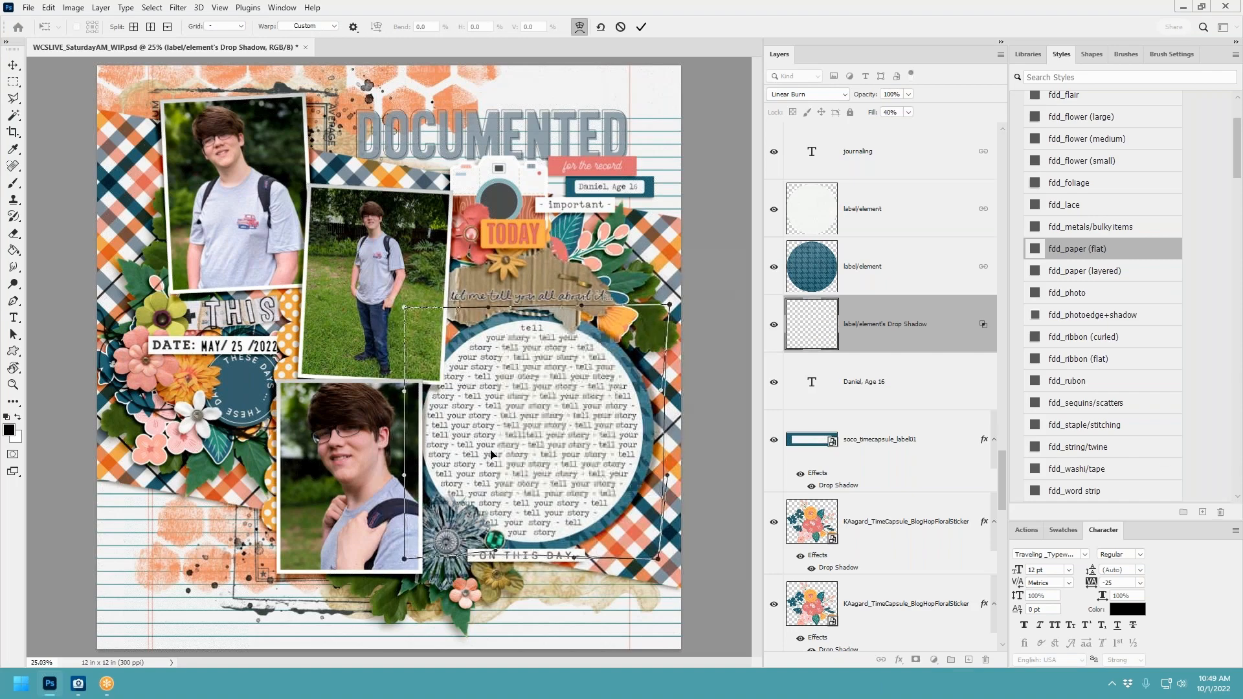
{"action": "left_click_drag", "start_coordinate": [486, 307], "coordinate": [492, 304]}
{"action": "left_click_drag", "start_coordinate": [667, 475], "coordinate": [661, 475]}
{"action": "left_click", "coordinate": [639, 27]}
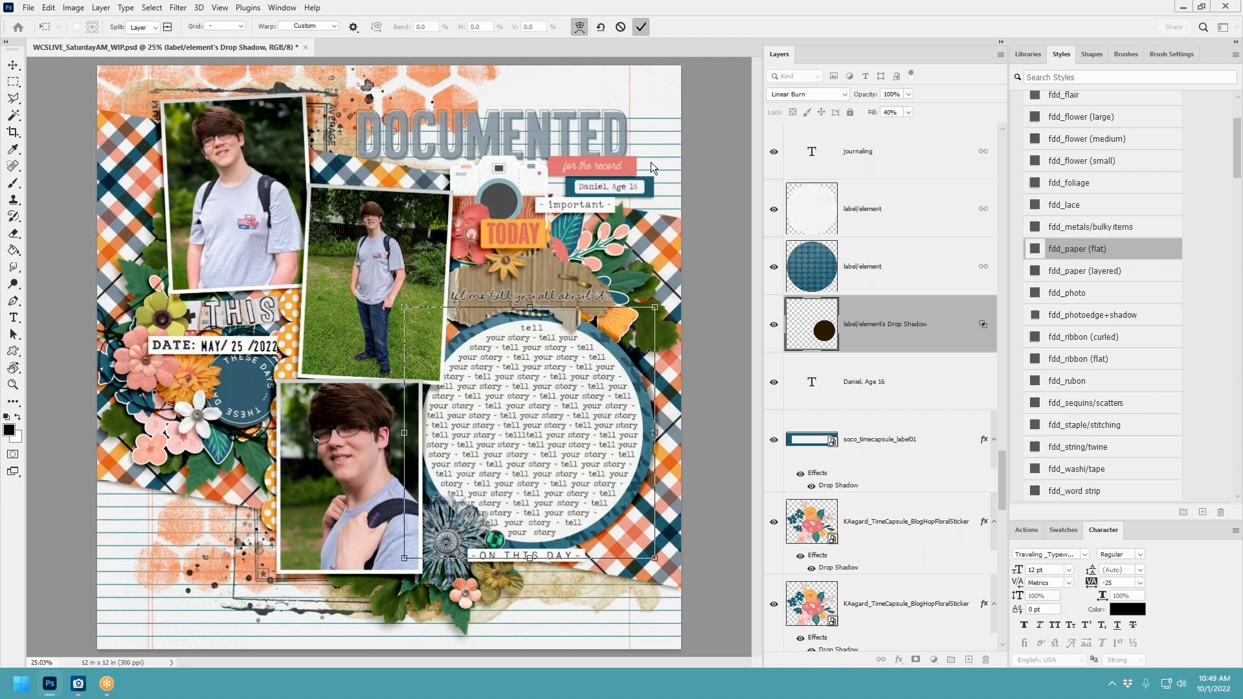
Separate the plaid paper's drop shadow onto its own layer and select that shadow layer.
{"action": "left_click", "coordinate": [707, 334]}
{"action": "left_click", "coordinate": [675, 260]}
{"action": "scroll", "coordinate": [916, 305], "scroll_direction": "down", "scroll_amount": 5}
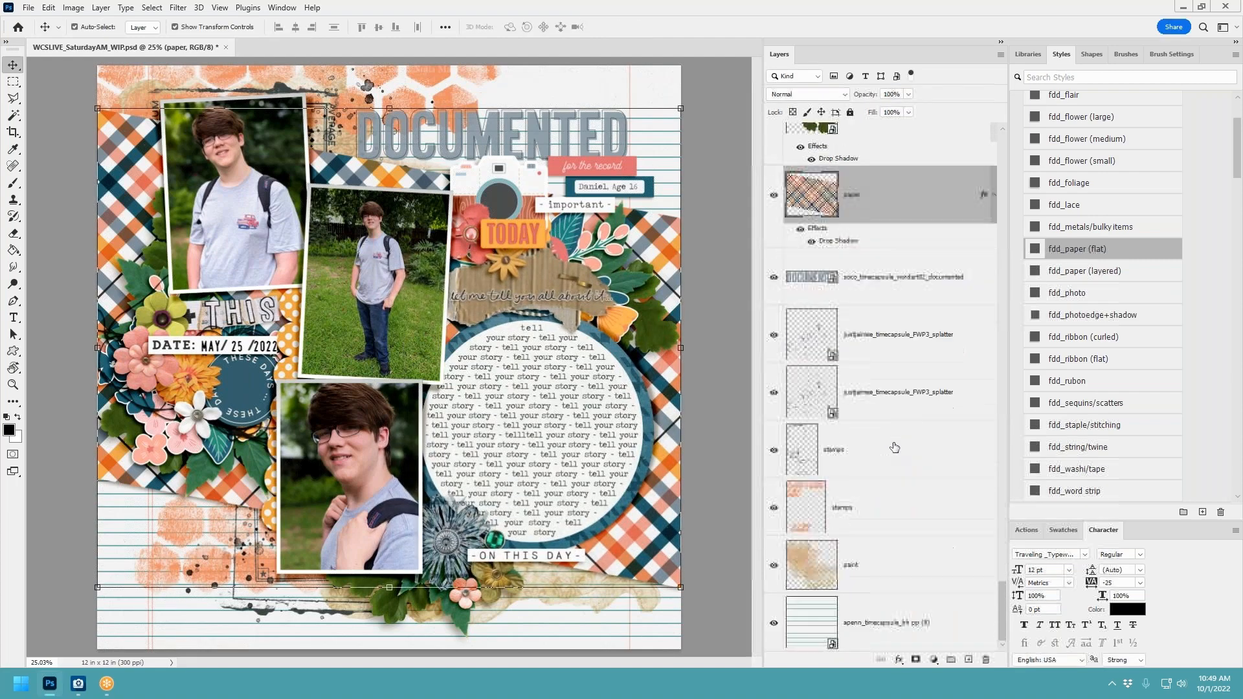
{"action": "right_click", "coordinate": [984, 196]}
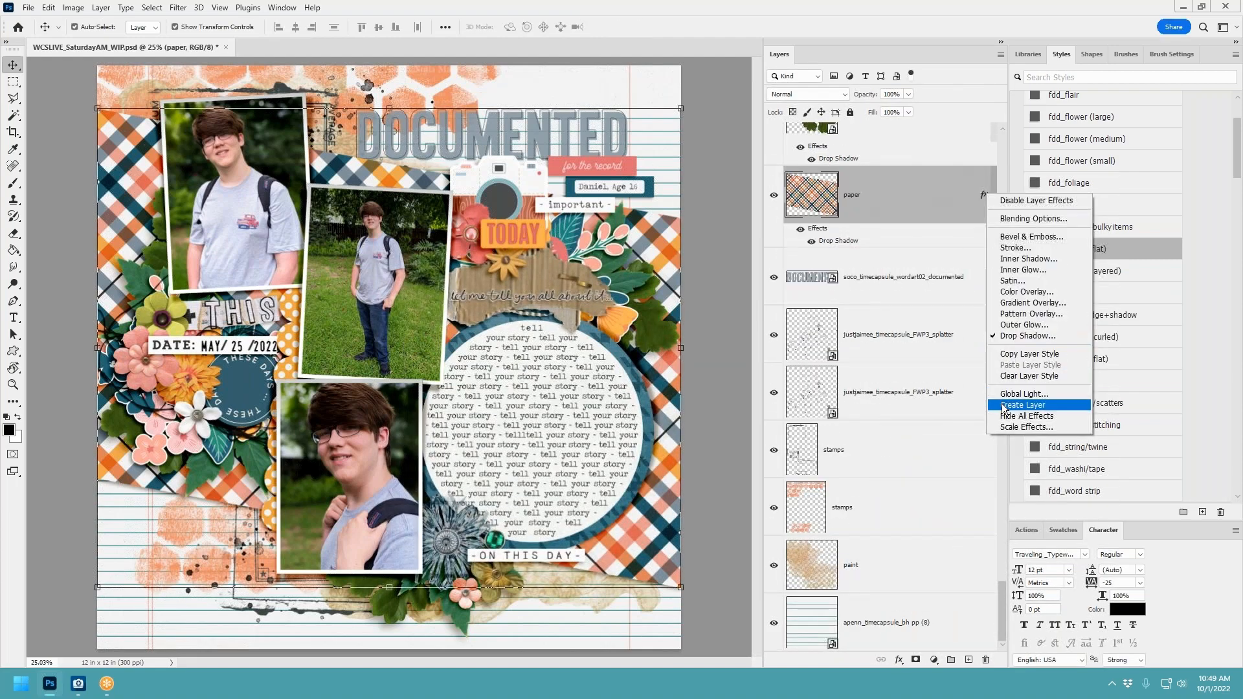
{"action": "left_click", "coordinate": [1005, 404]}
{"action": "left_click", "coordinate": [871, 271]}
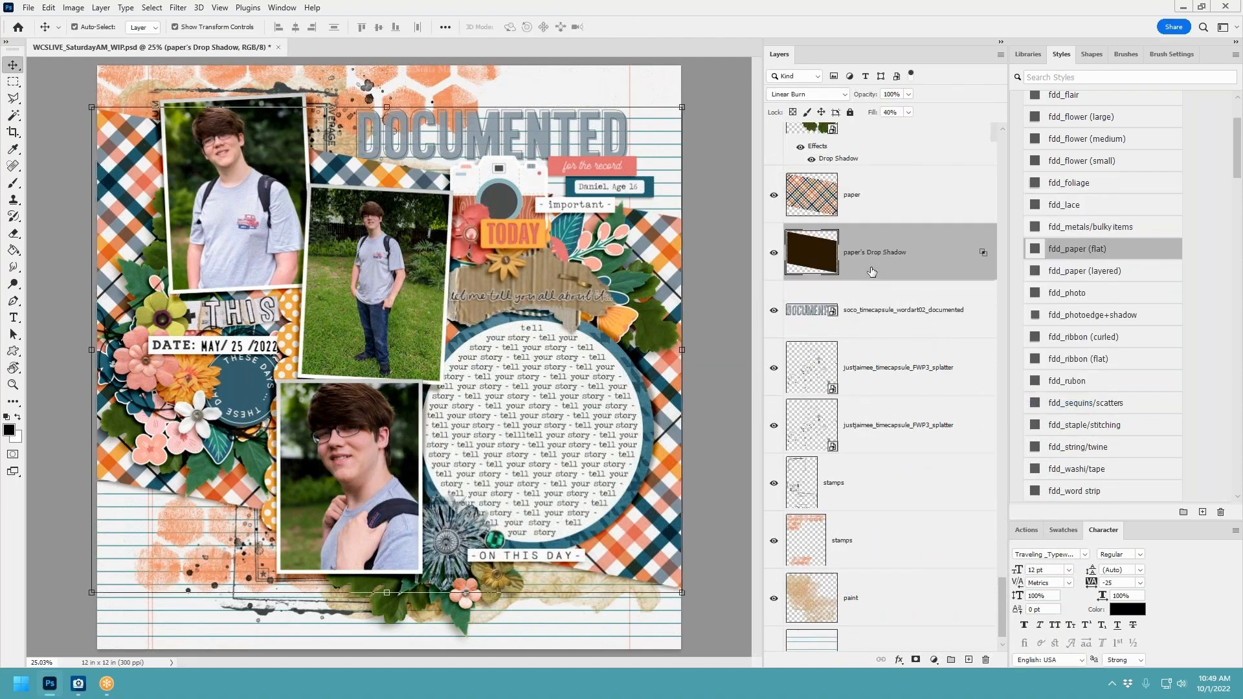
Smudge the edges of the plaid paper's drop shadow, including the lower-right corner, with a 1000 px brush.
{"action": "left_click", "coordinate": [14, 267]}
{"action": "key", "text": "bracketright"}
{"action": "key", "text": "bracketright"}
{"action": "key", "text": "bracketright"}
{"action": "key", "text": "bracketright"}
{"action": "key", "text": "bracketright"}
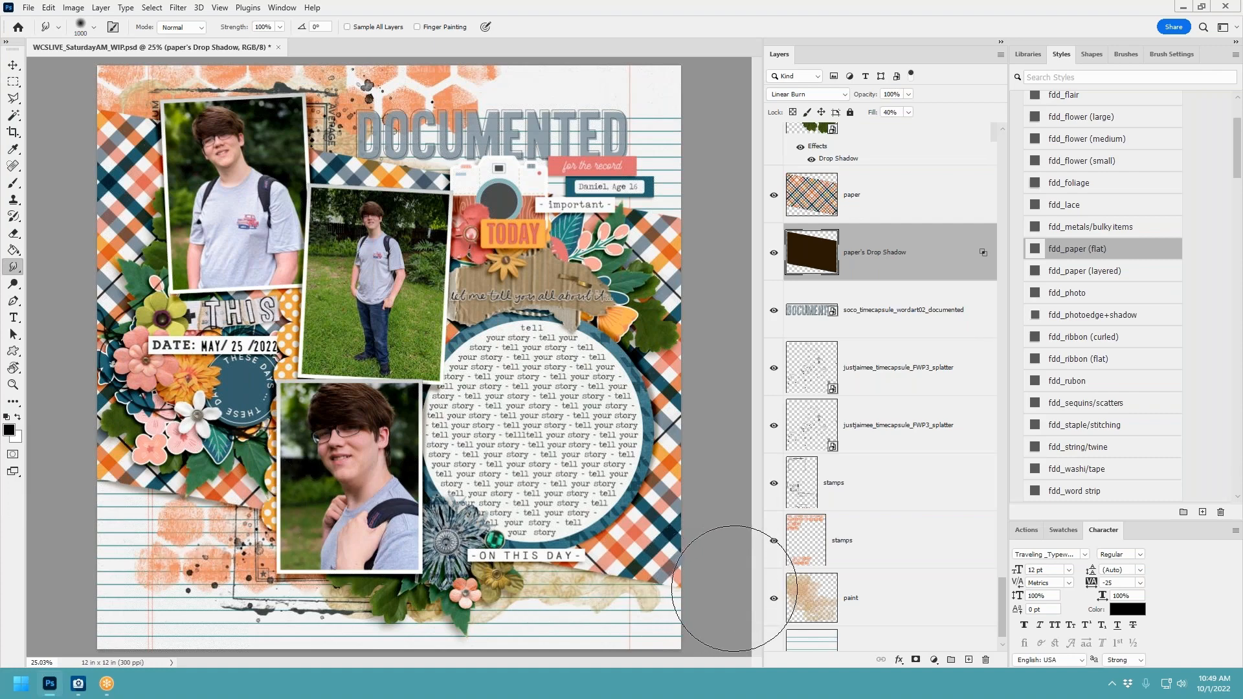
{"action": "left_click_drag", "start_coordinate": [652, 560], "coordinate": [657, 564]}
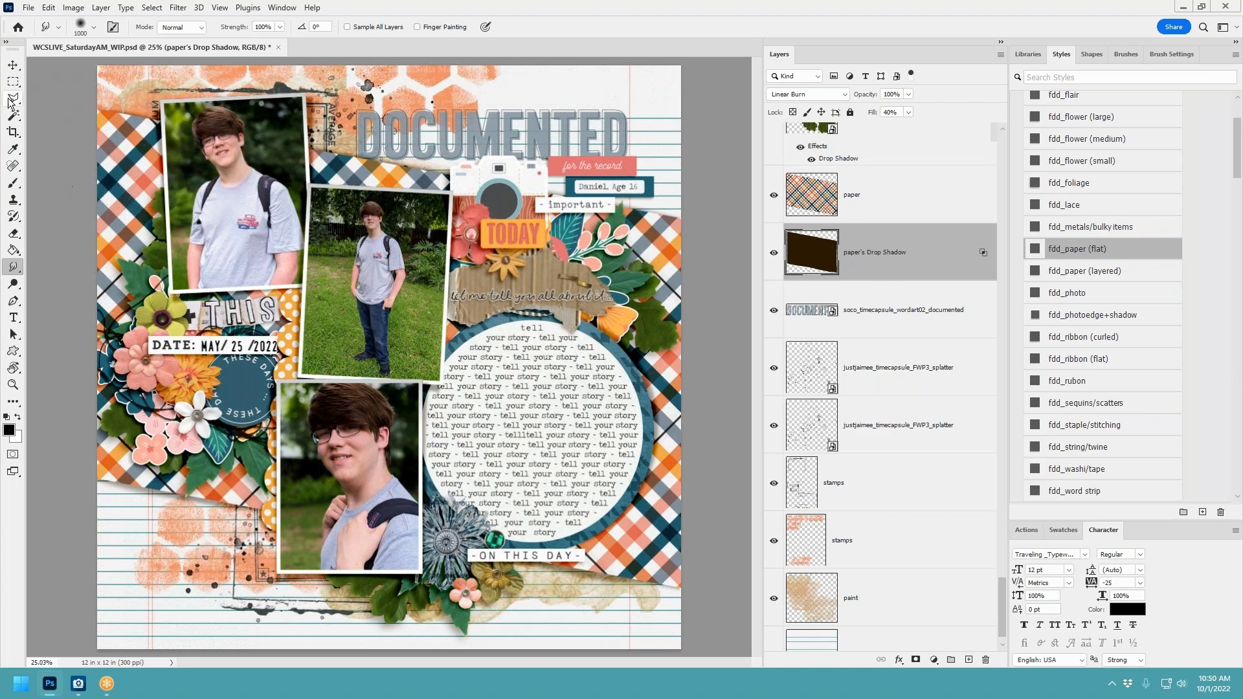
Separate the camera's drop shadow onto its own layer and select that shadow layer.
{"action": "left_click", "coordinate": [13, 65]}
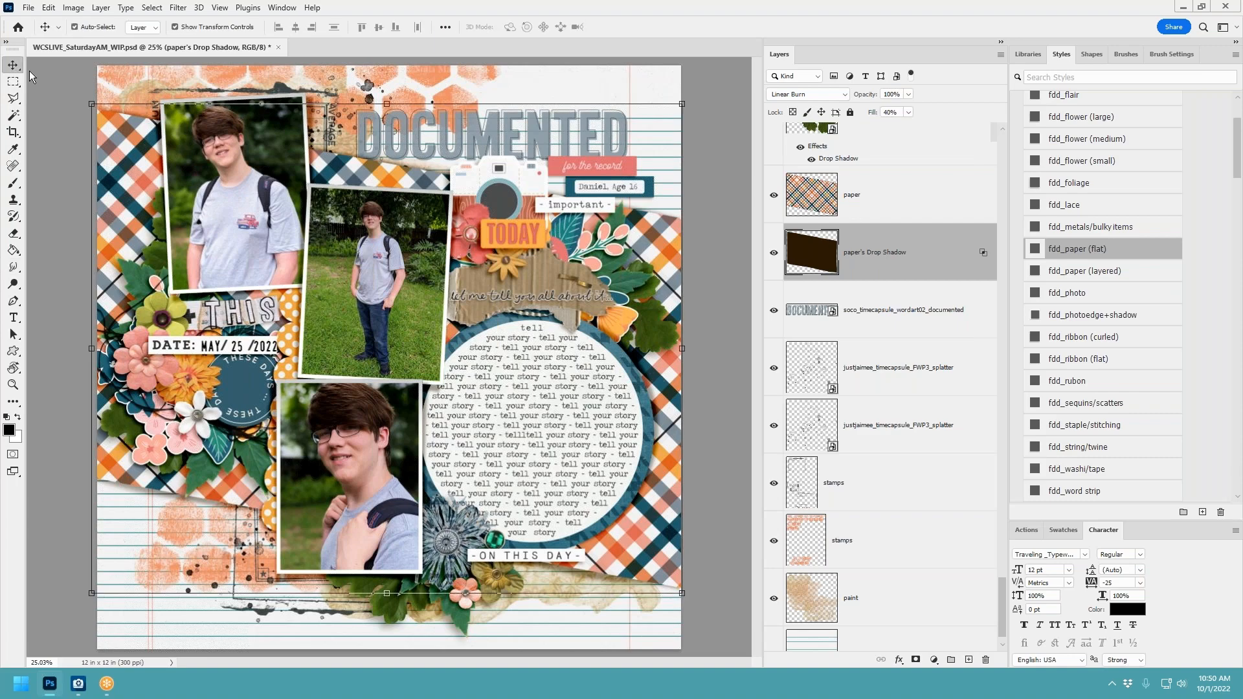
{"action": "left_click", "coordinate": [499, 188]}
{"action": "right_click", "coordinate": [983, 153]}
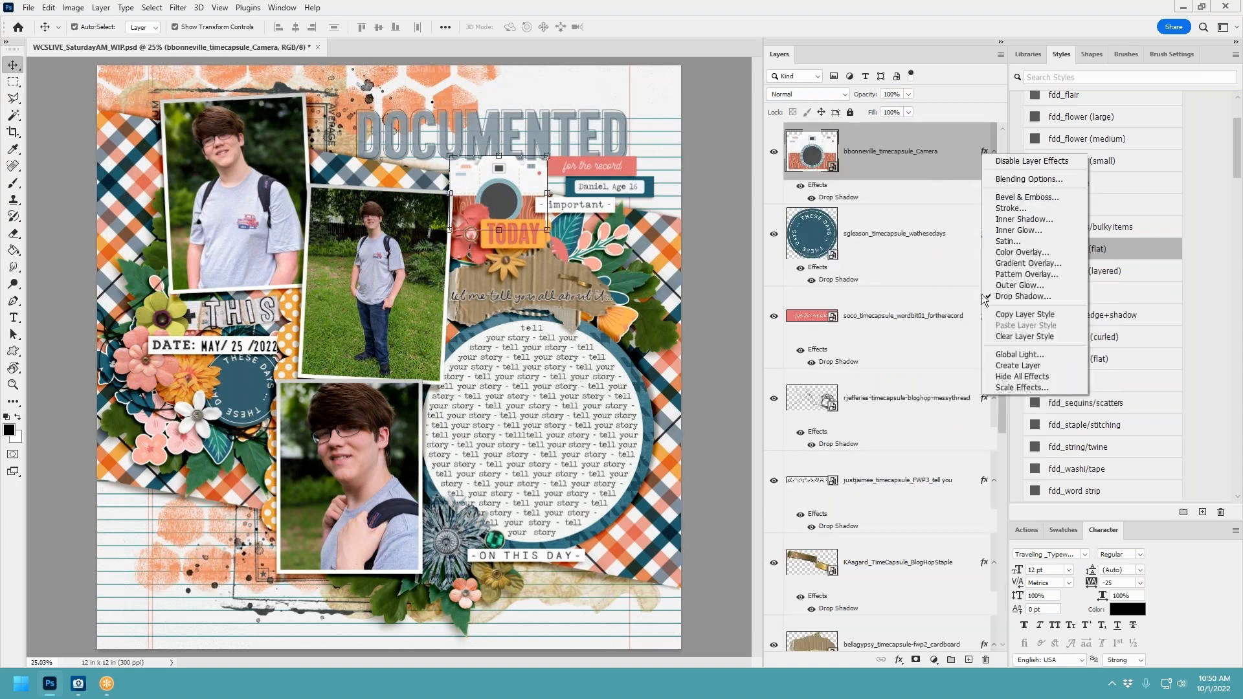
{"action": "left_click", "coordinate": [1012, 366]}
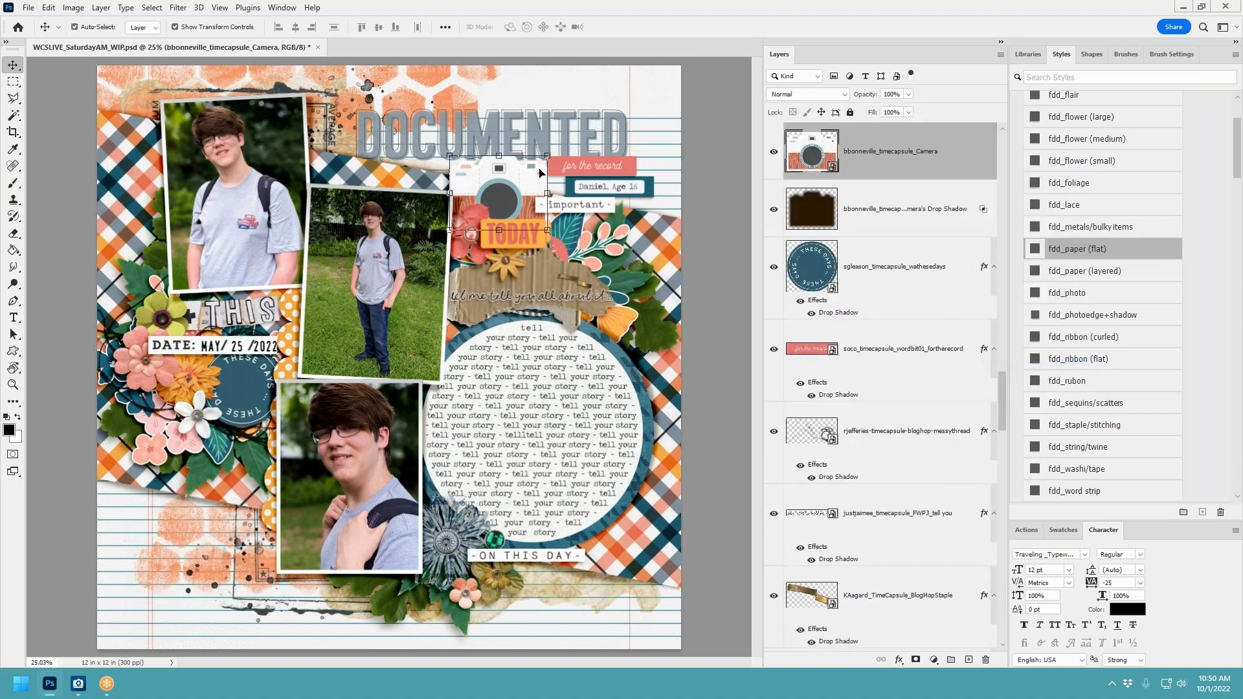
{"action": "left_click", "coordinate": [902, 208]}
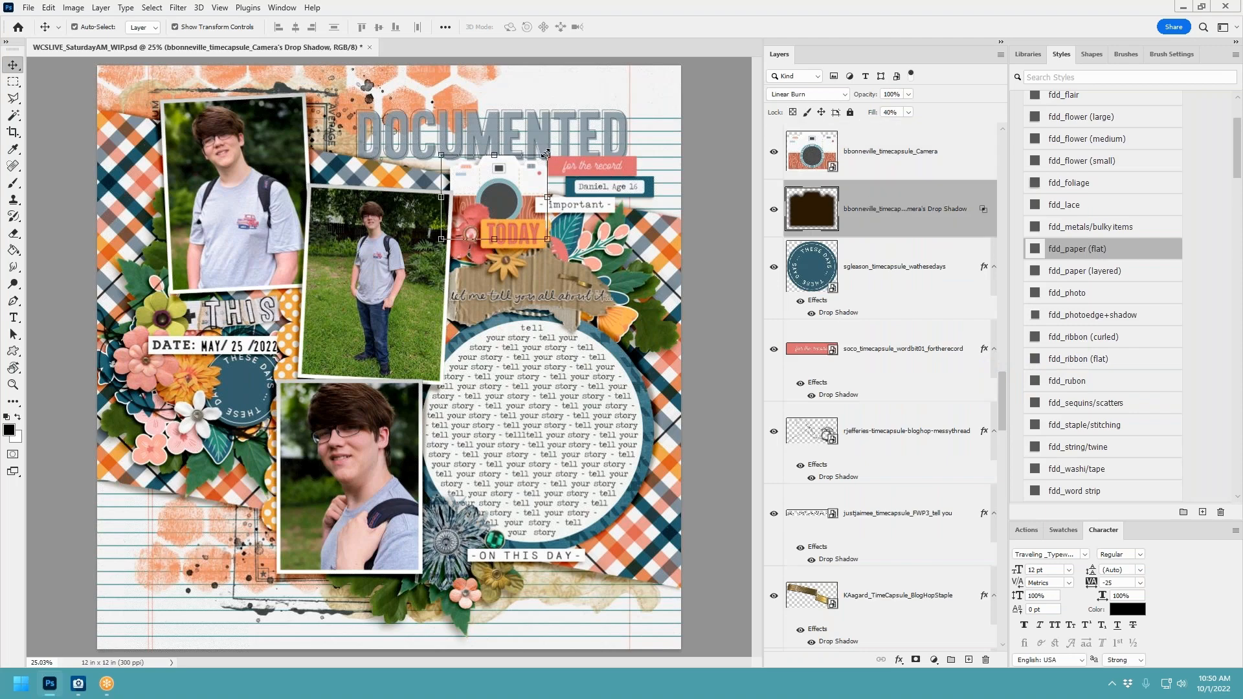
Warp the camera's drop shadow slightly and apply the transformation.
{"action": "key", "text": "ctrl+t"}
{"action": "left_click", "coordinate": [579, 27]}
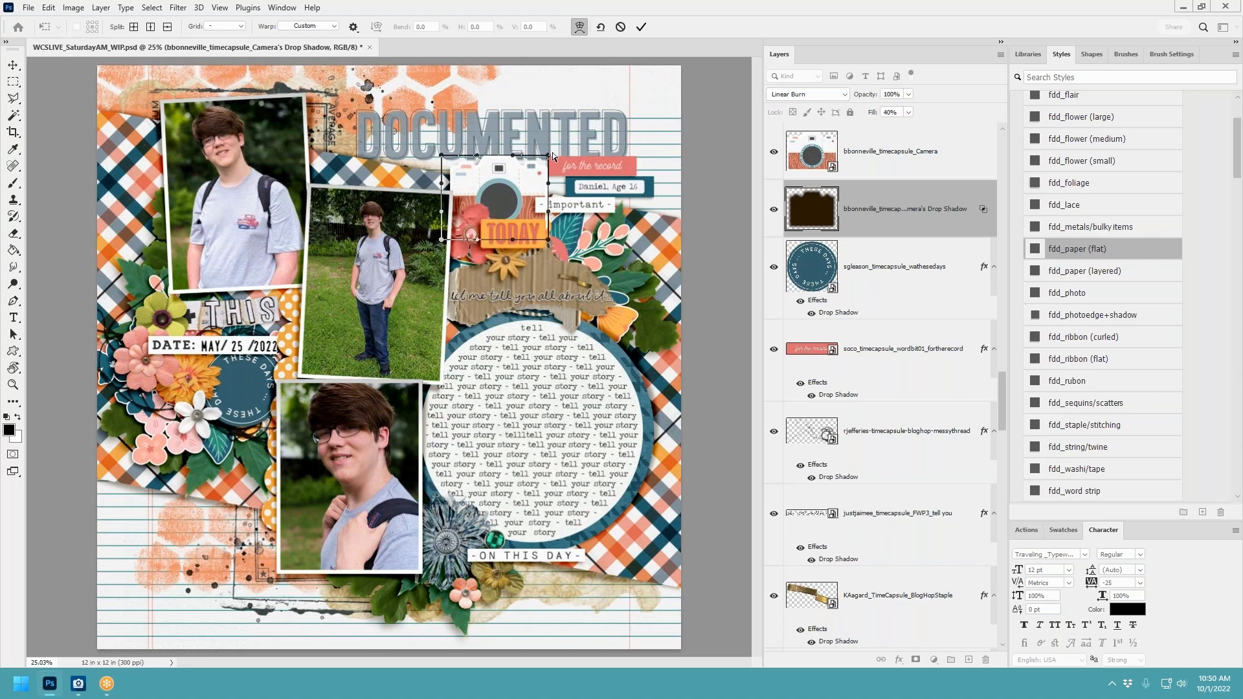
{"action": "left_click", "coordinate": [641, 27]}
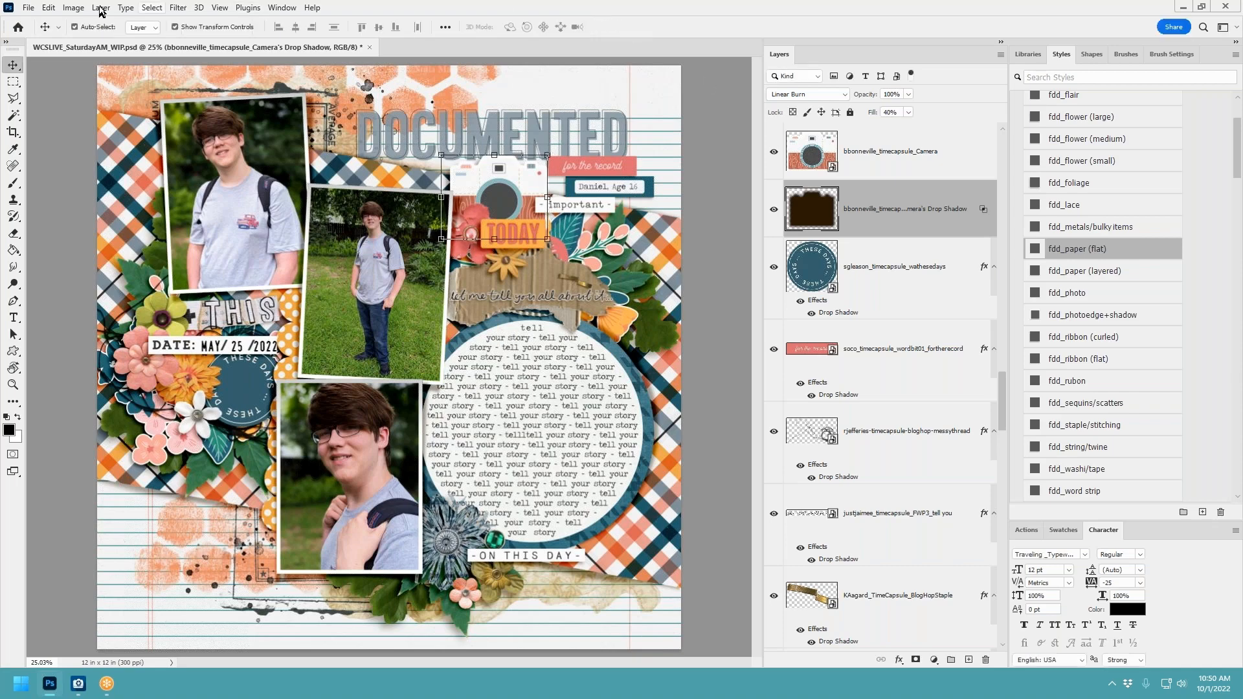
Save the page with its reshaped shadows.
{"action": "left_click", "coordinate": [29, 7]}
{"action": "left_click", "coordinate": [40, 167]}
{"action": "left_click", "coordinate": [885, 286]}
Select the teal journaling circle's separate drop shadow layer.
{"action": "left_click", "coordinate": [626, 392]}
{"action": "scroll", "coordinate": [926, 396], "scroll_direction": "down", "scroll_amount": 3}
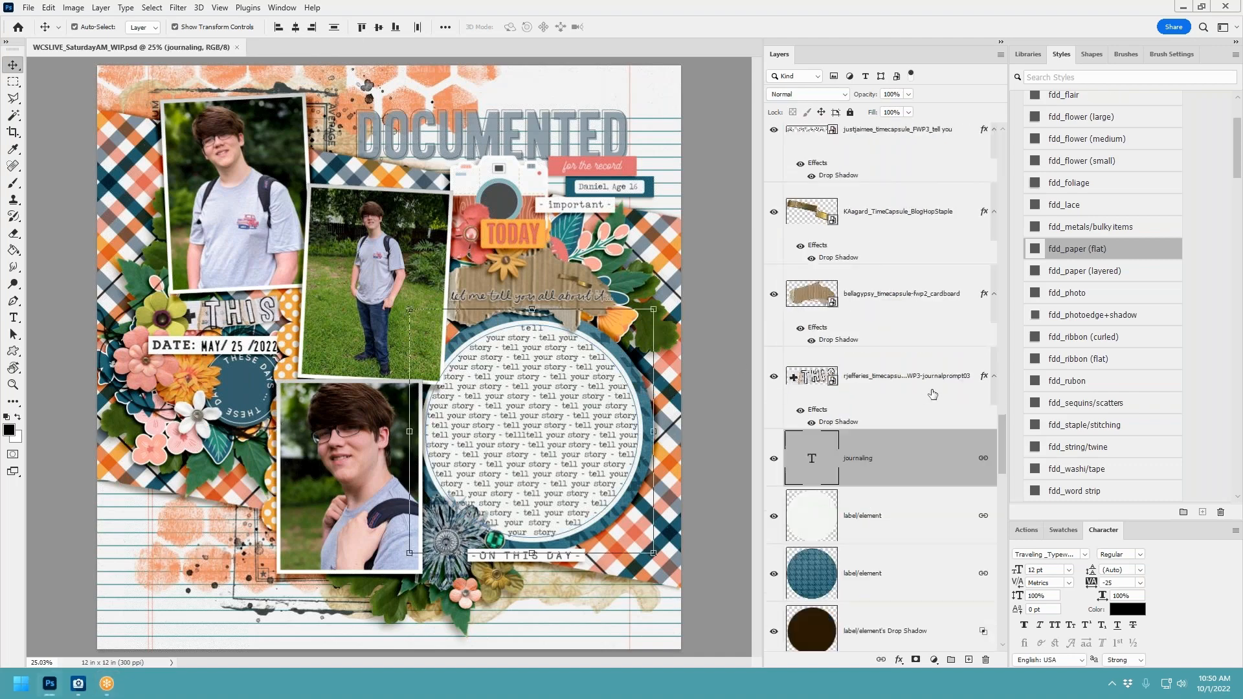
{"action": "left_click", "coordinate": [882, 549]}
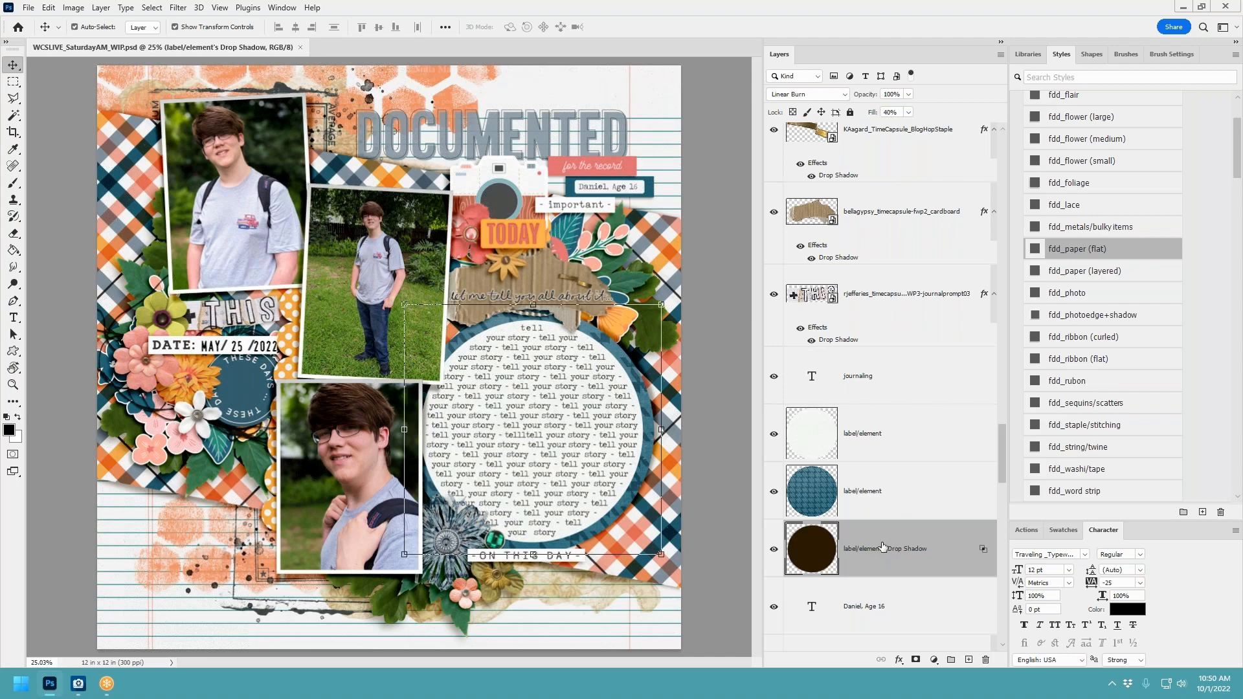